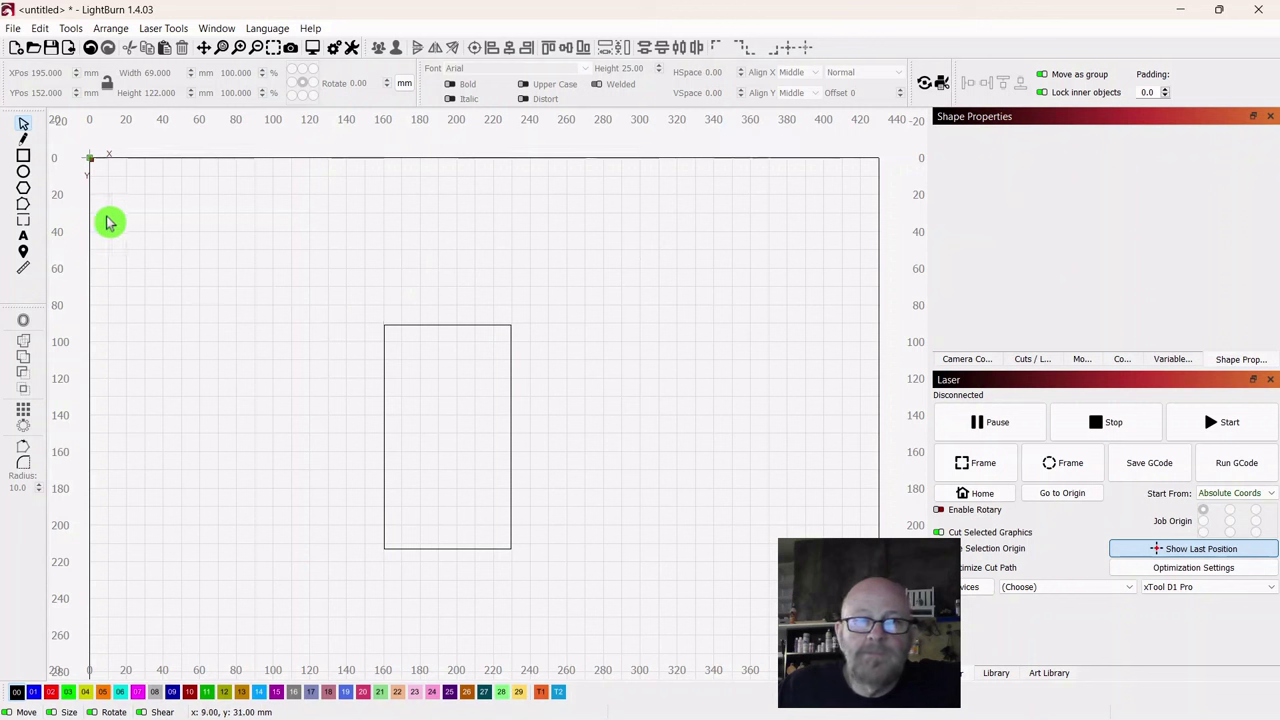
Step: Draw a hexagon about 57 mm wide in the empty area beside the upper part of the rectangle
left_click(24, 190)
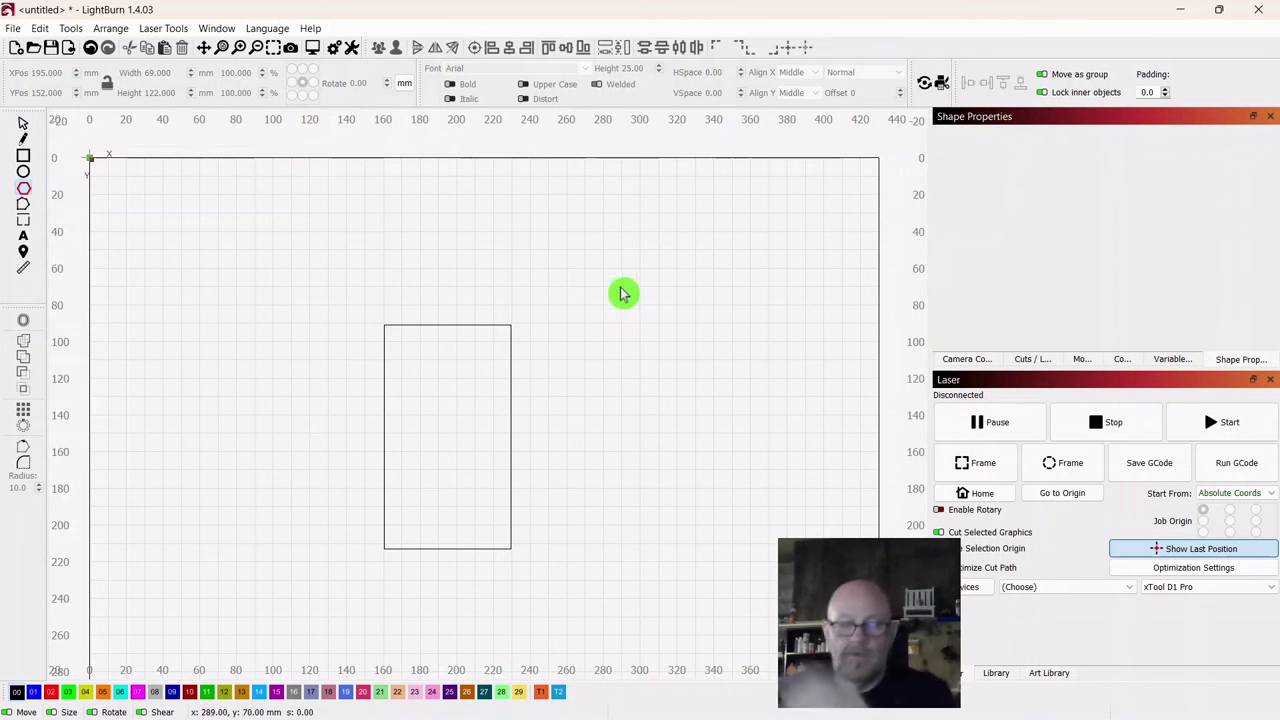
left_click_drag(621, 284, 722, 390)
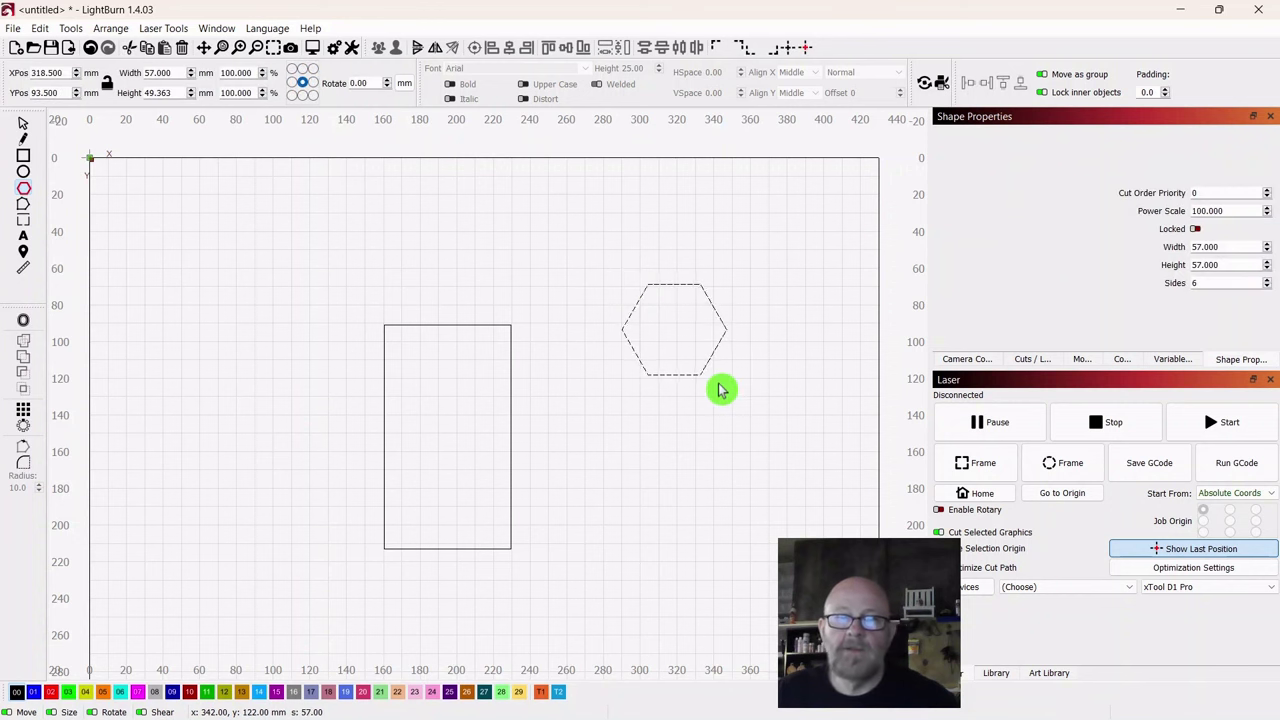
left_click(23, 124)
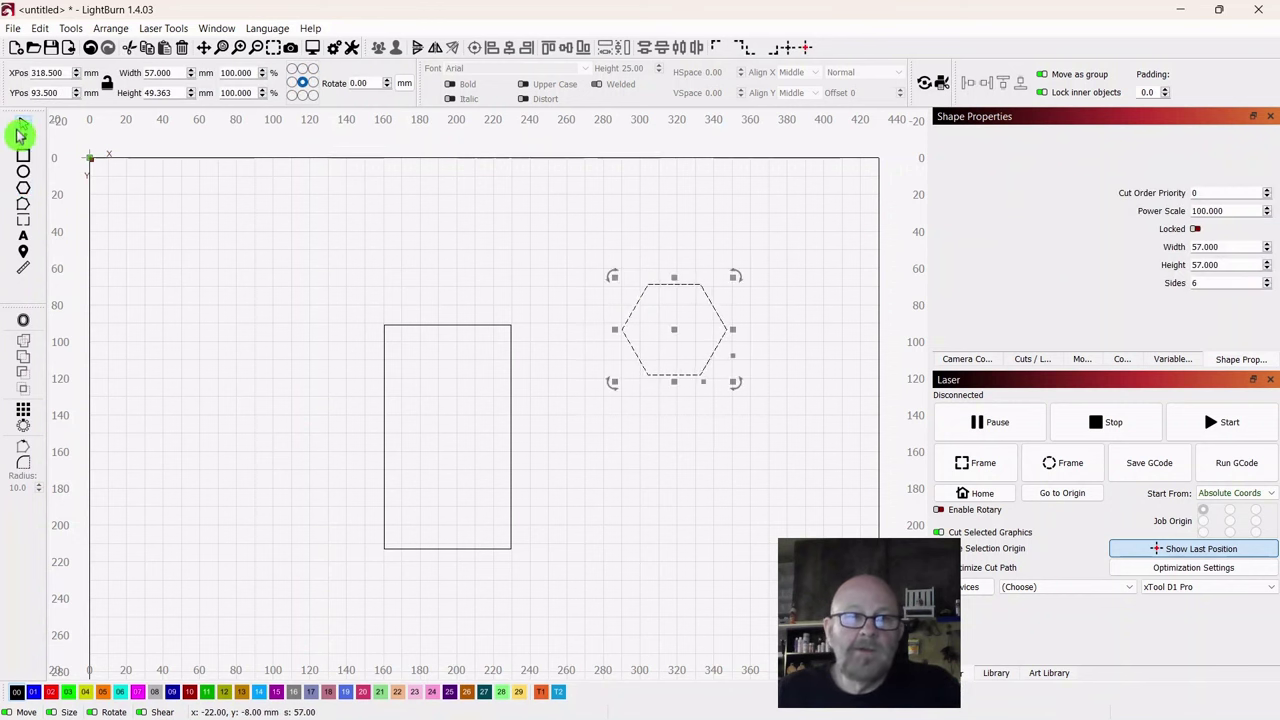
Step: Set the polygon's number of sides to 5 in its shape properties and flip it vertically
left_click(215, 31)
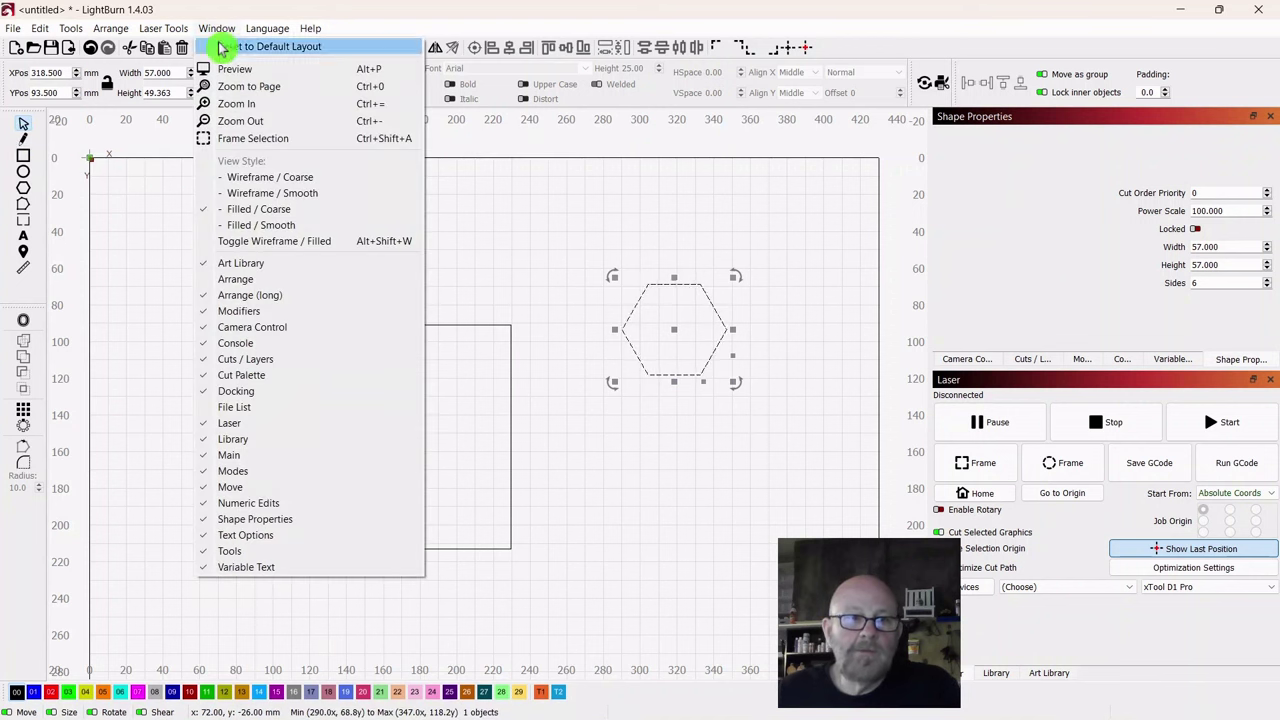
left_click(232, 522)
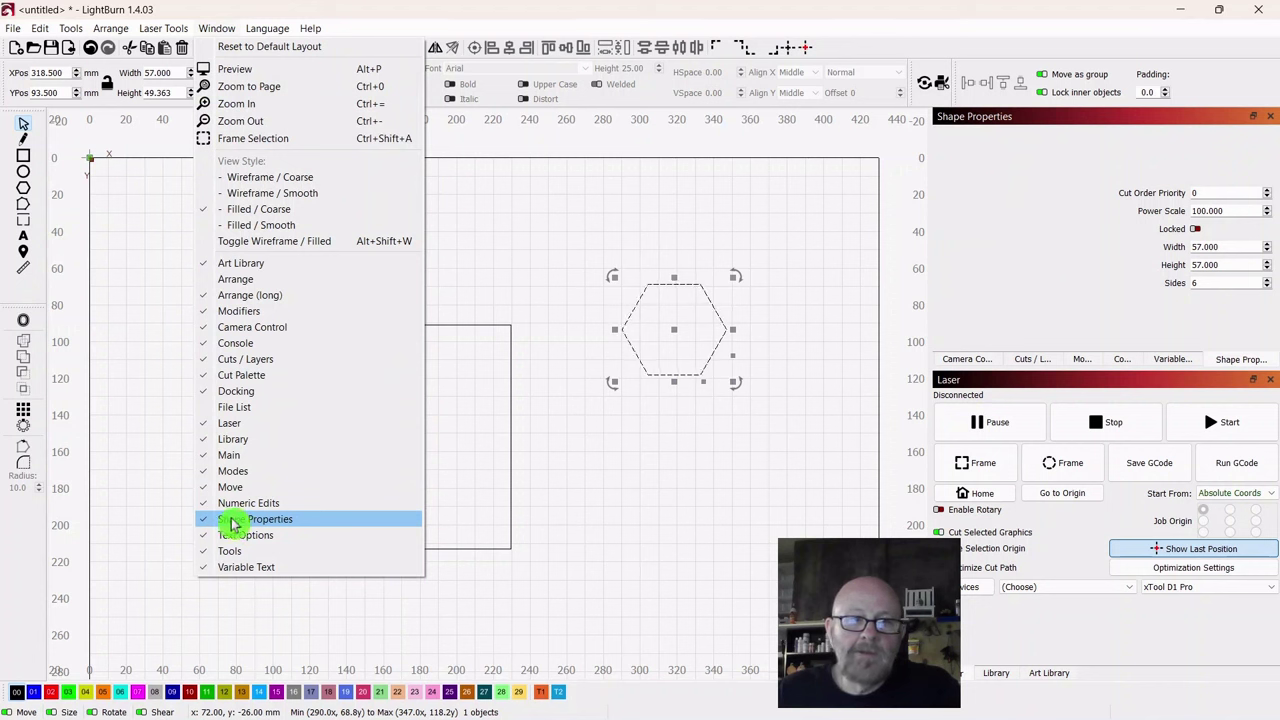
left_click(566, 206)
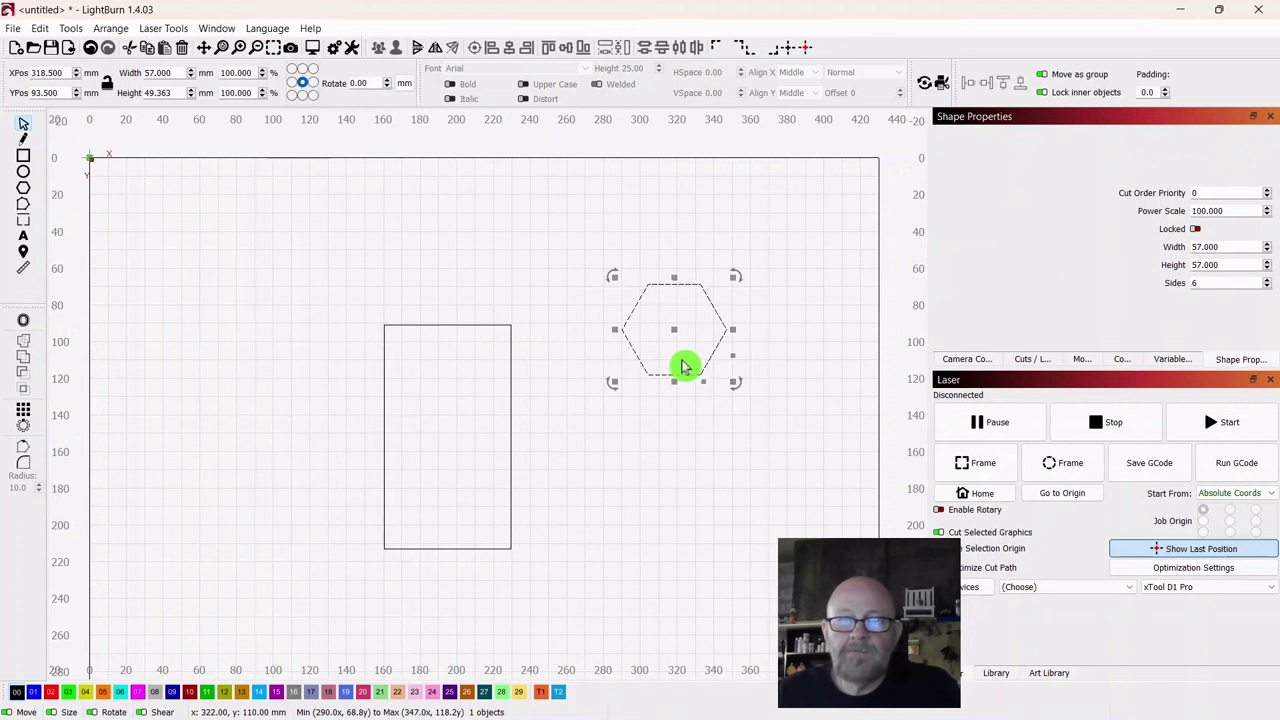
left_click(1240, 364)
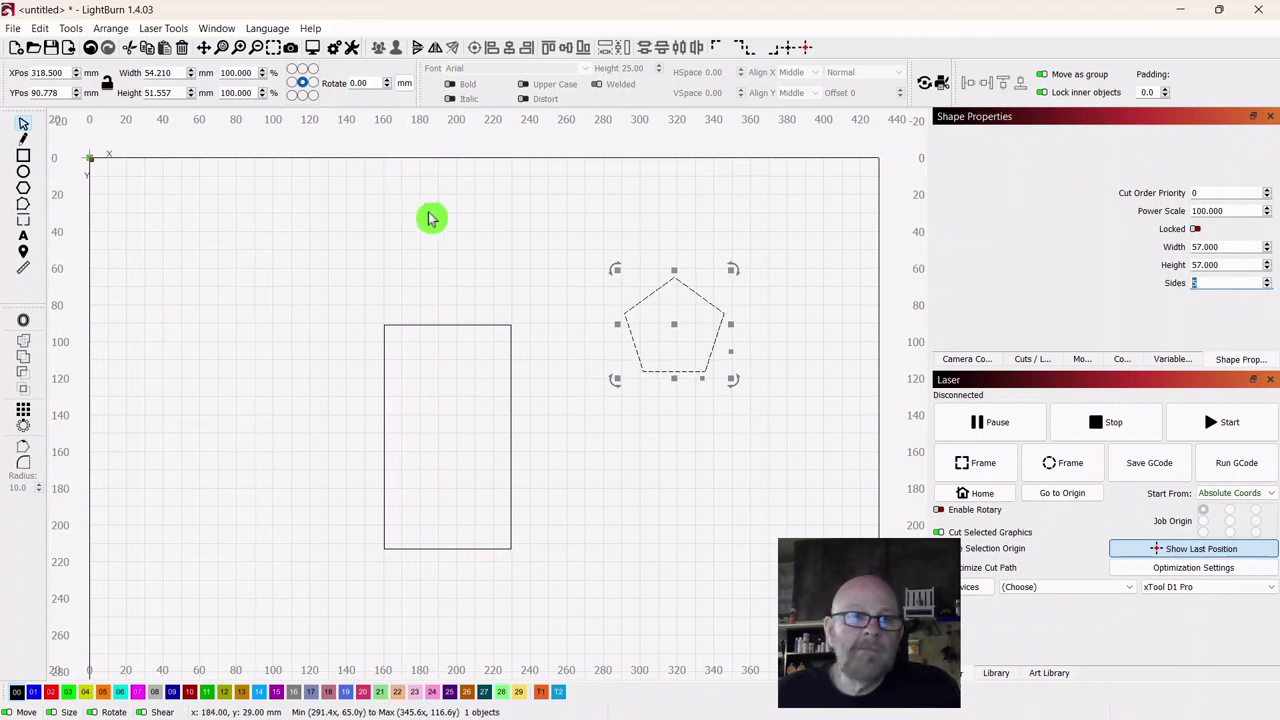
left_click(109, 30)
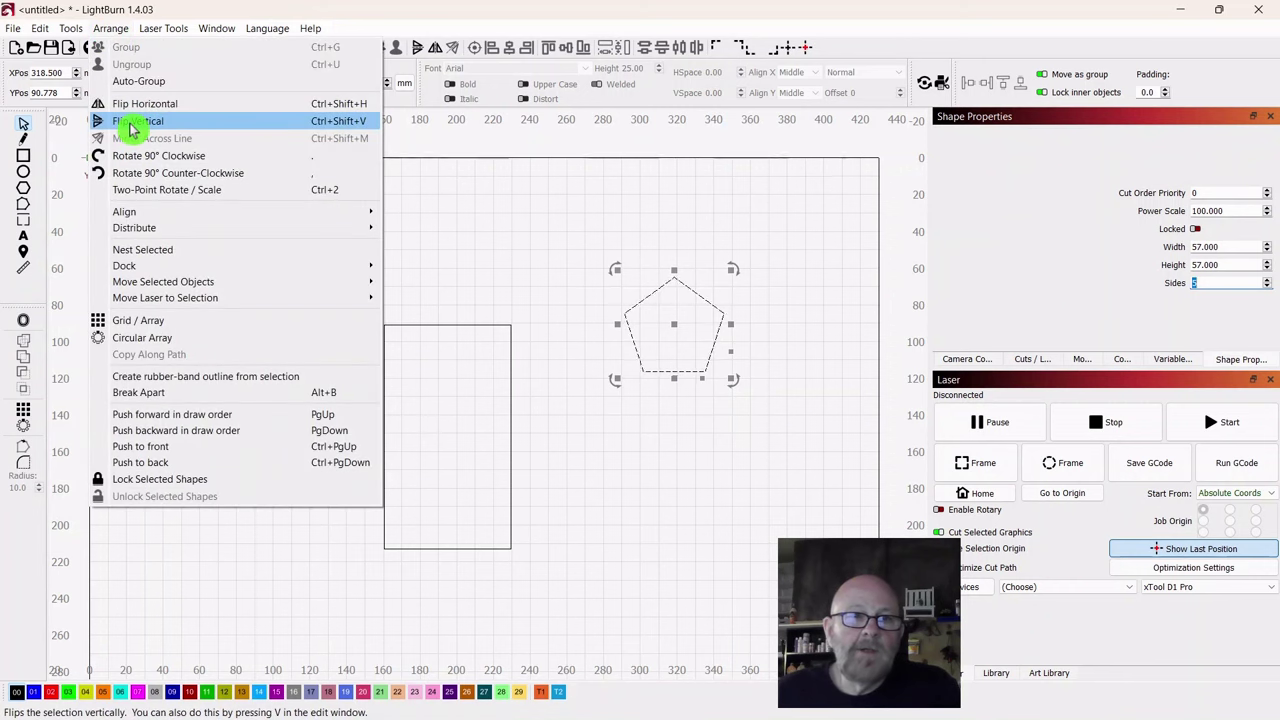
left_click(133, 124)
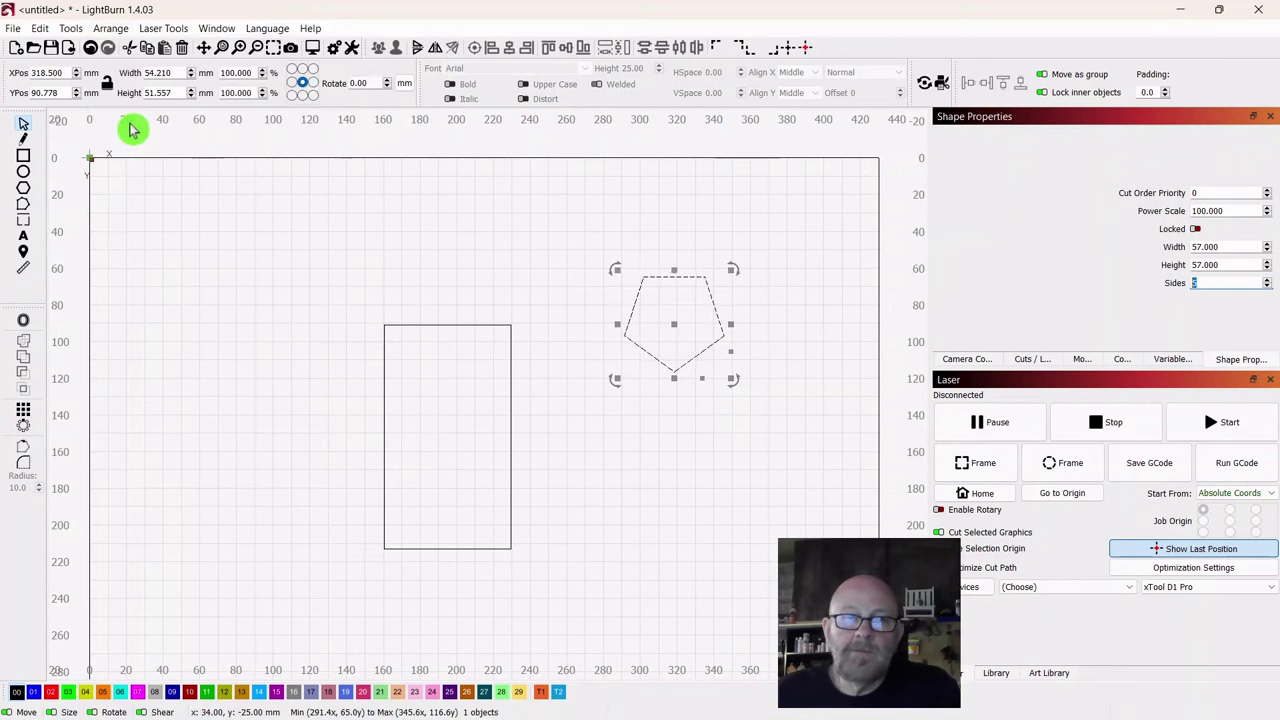
Step: Enlarge the pentagon to about 82 × 78 mm and place it over the rectangle's upper edge, centred near X 194, Y 86 mm
left_click_drag(674, 331, 449, 315)
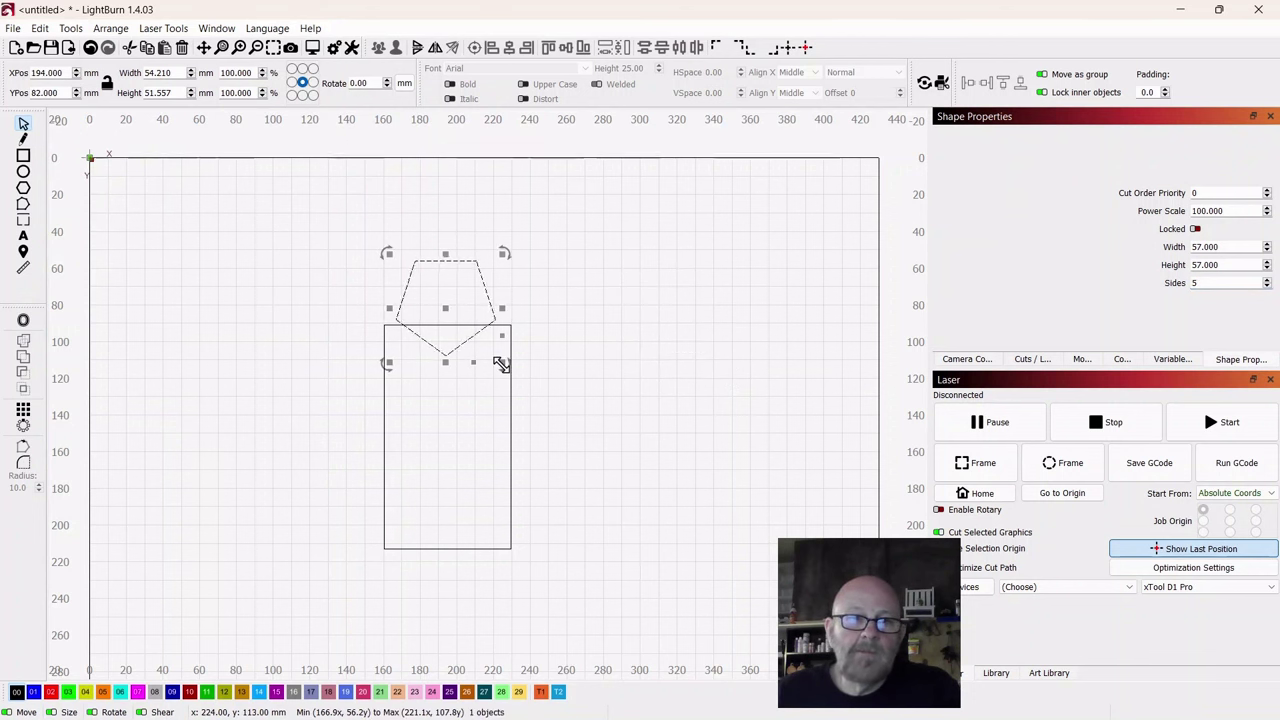
left_click_drag(500, 362, 557, 394)
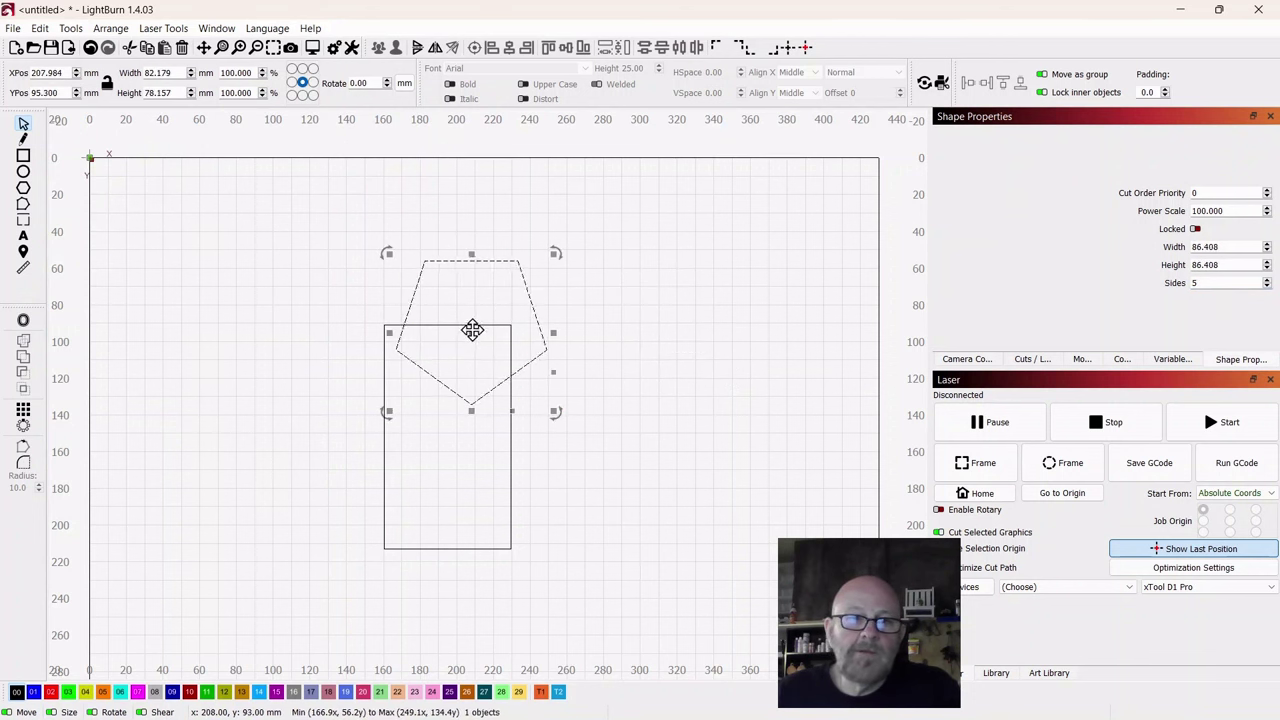
left_click_drag(472, 330, 441, 314)
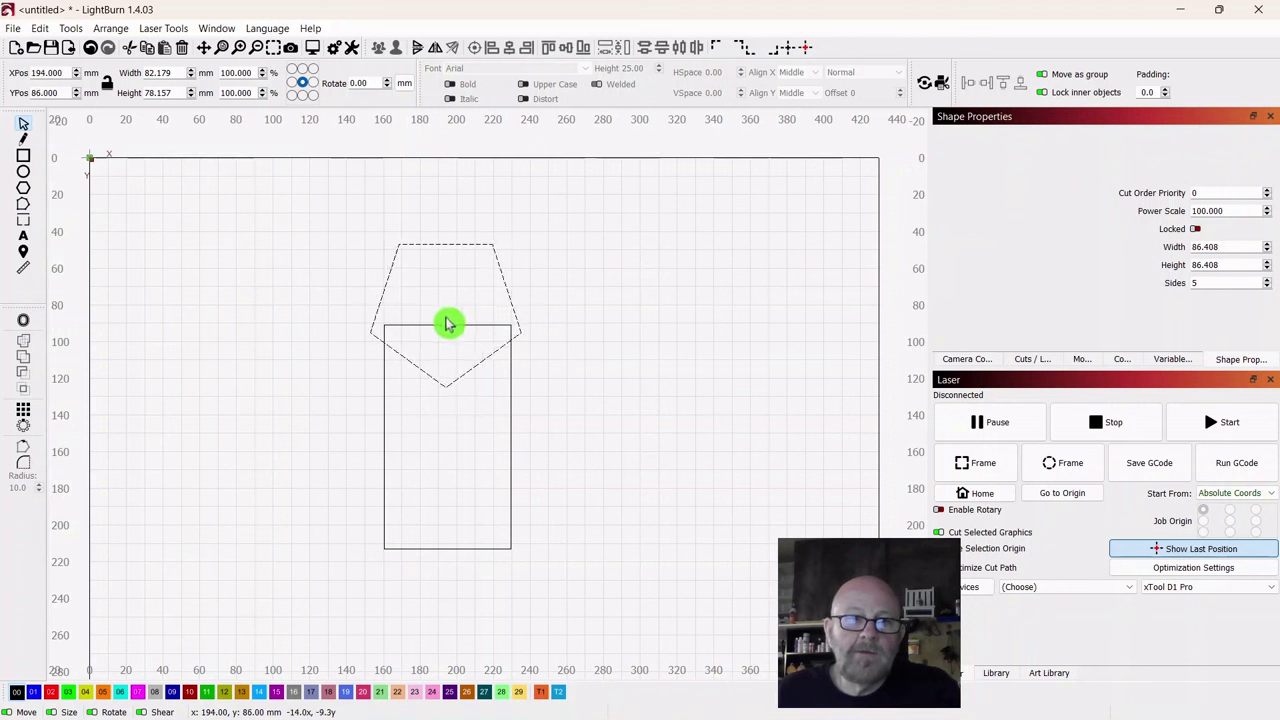
left_click_drag(448, 323, 448, 322)
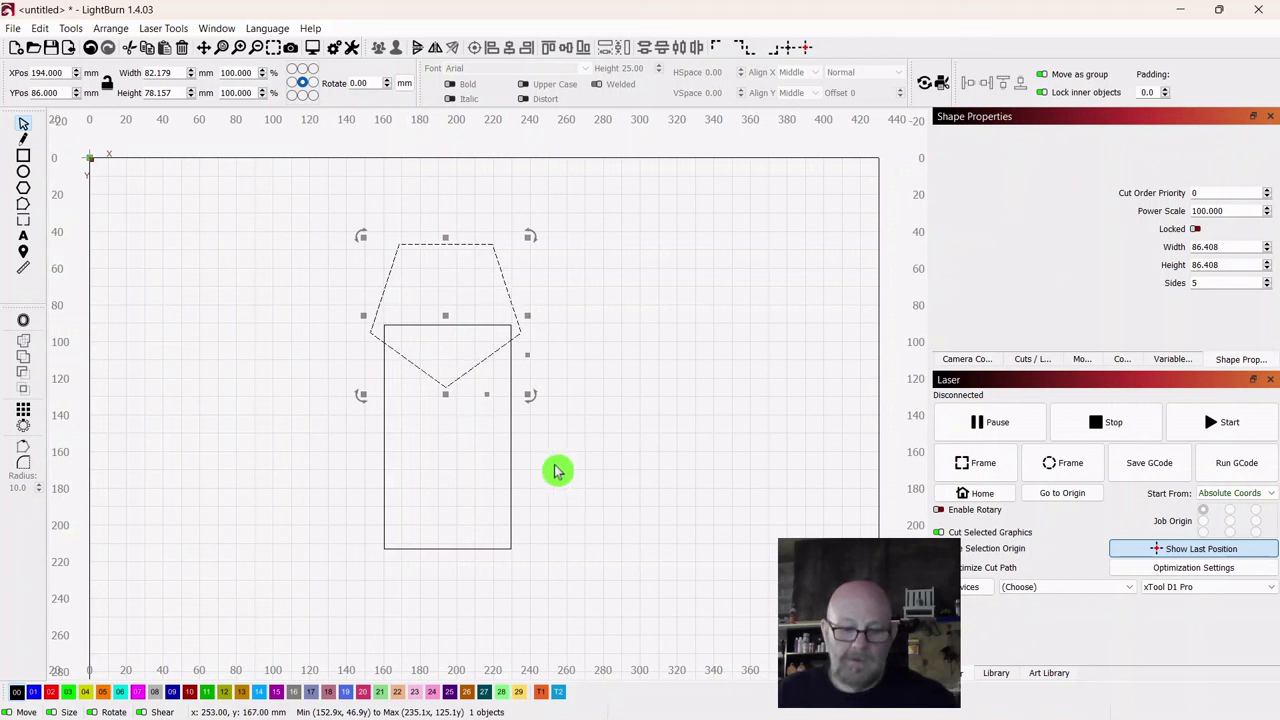
Step: Align the horizontal centres of the pentagon and rectangle and weld the two into a single outline
left_click_drag(534, 449, 448, 510)
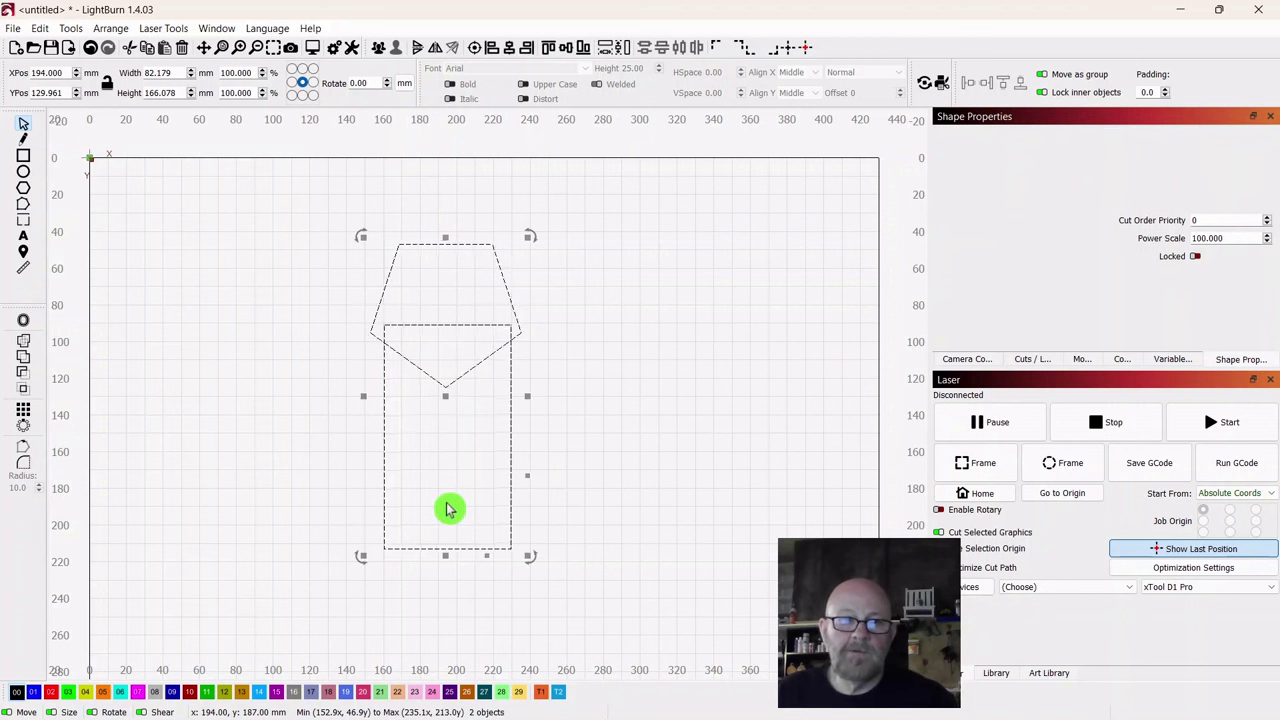
left_click(510, 52)
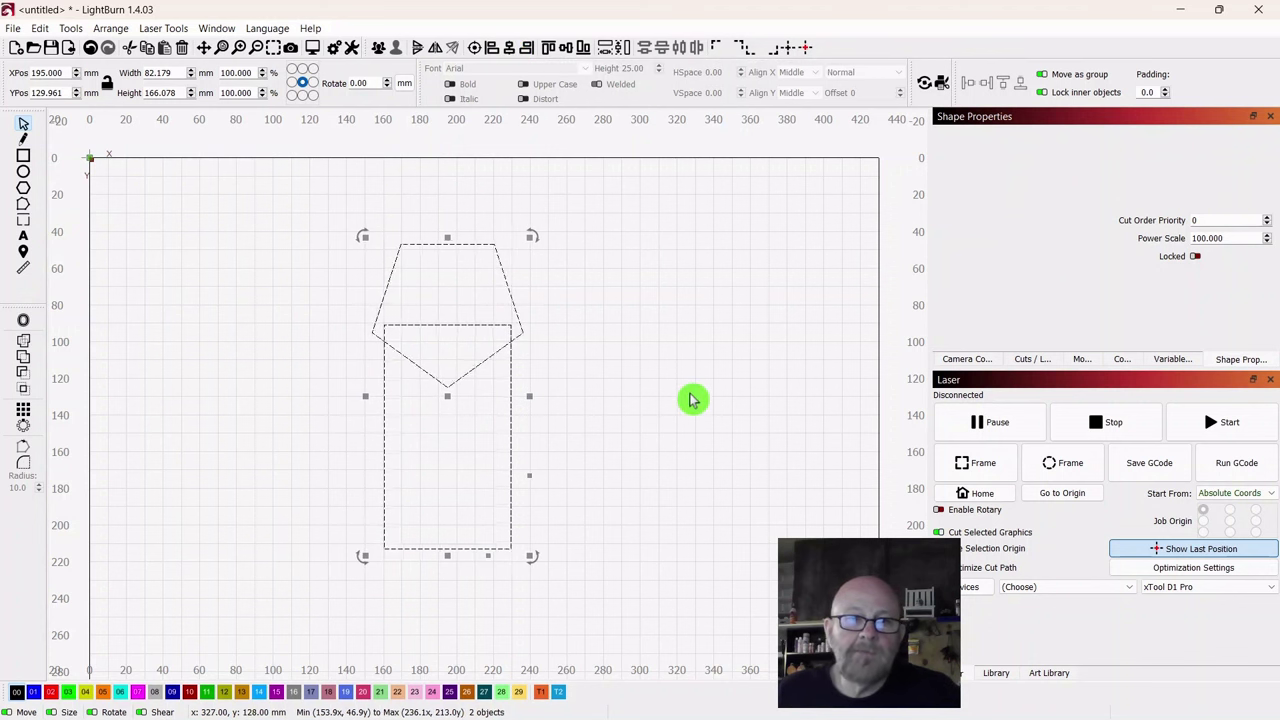
left_click(25, 348)
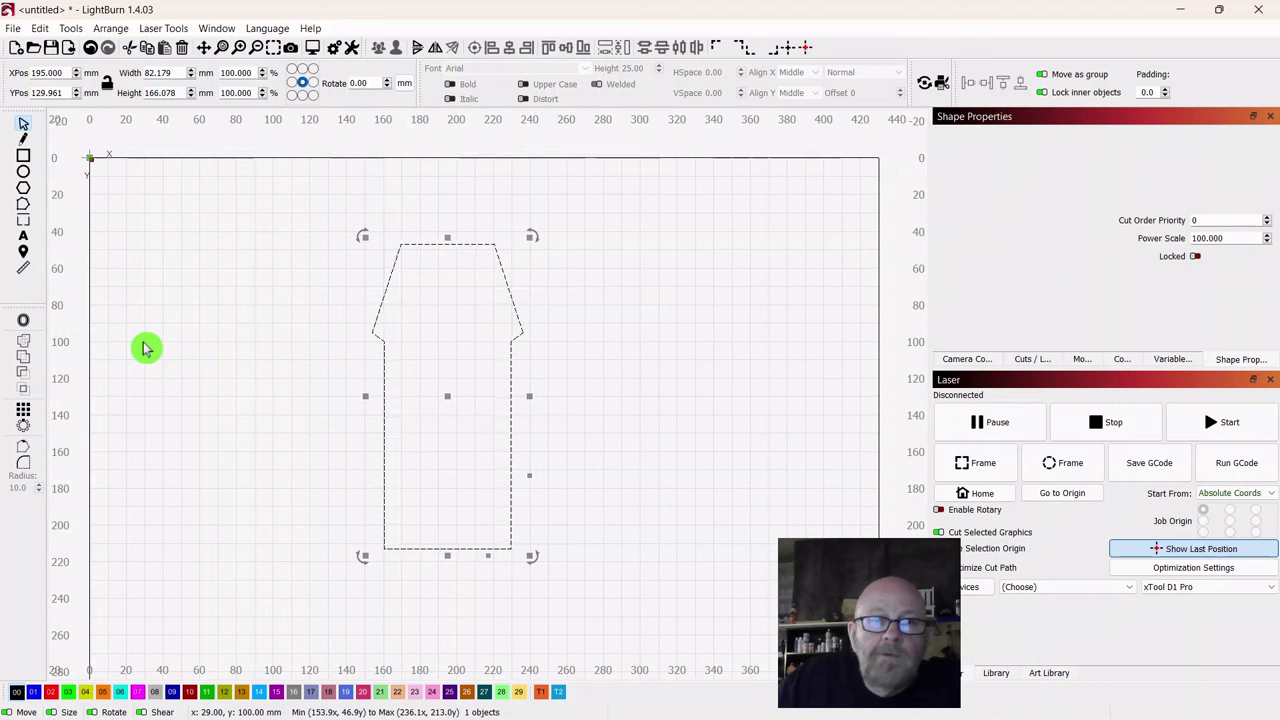
Step: Resize the welded outline to 70 mm wide and 127 mm high without keeping its proportions
double_click(183, 92)
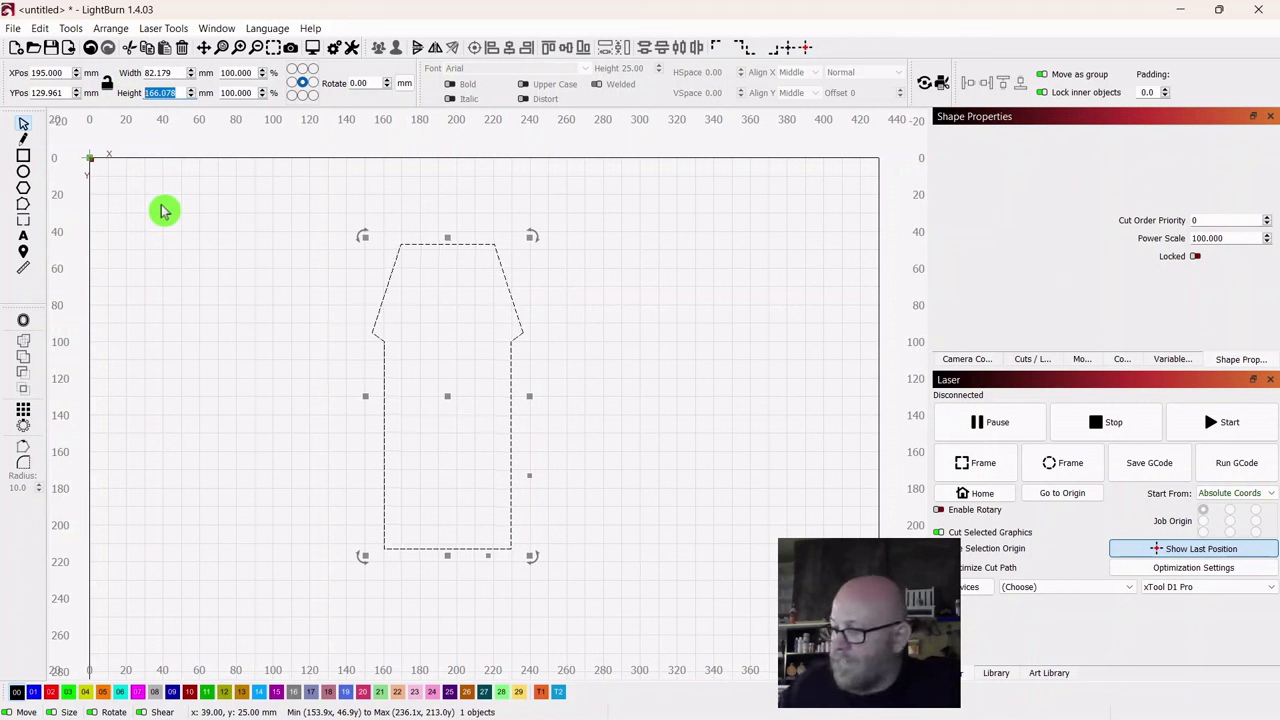
type("127")
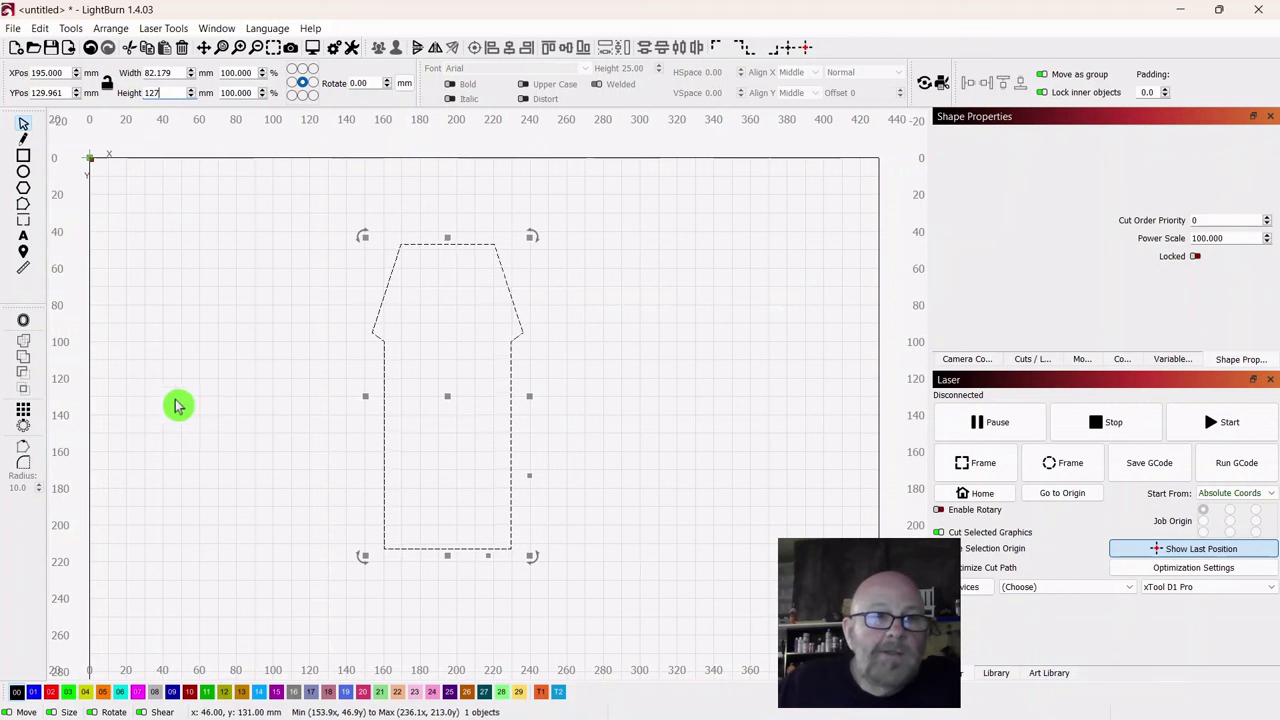
left_click(194, 288)
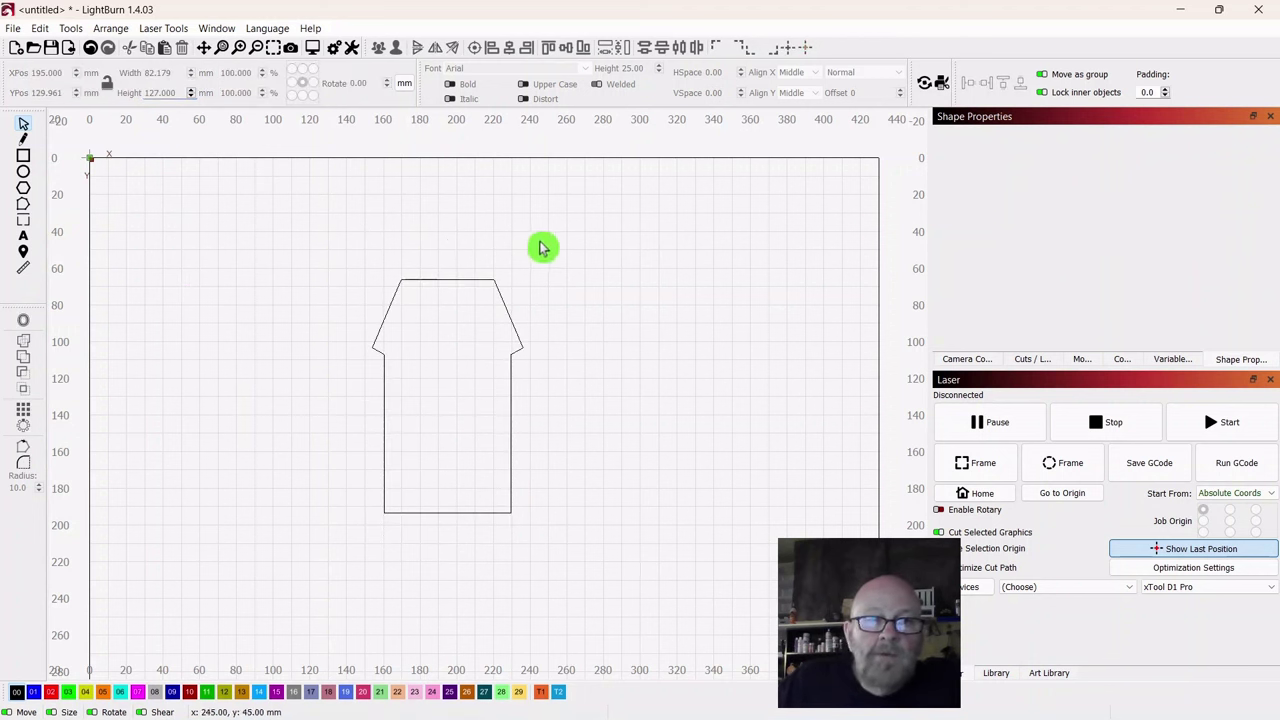
left_click_drag(551, 249, 408, 386)
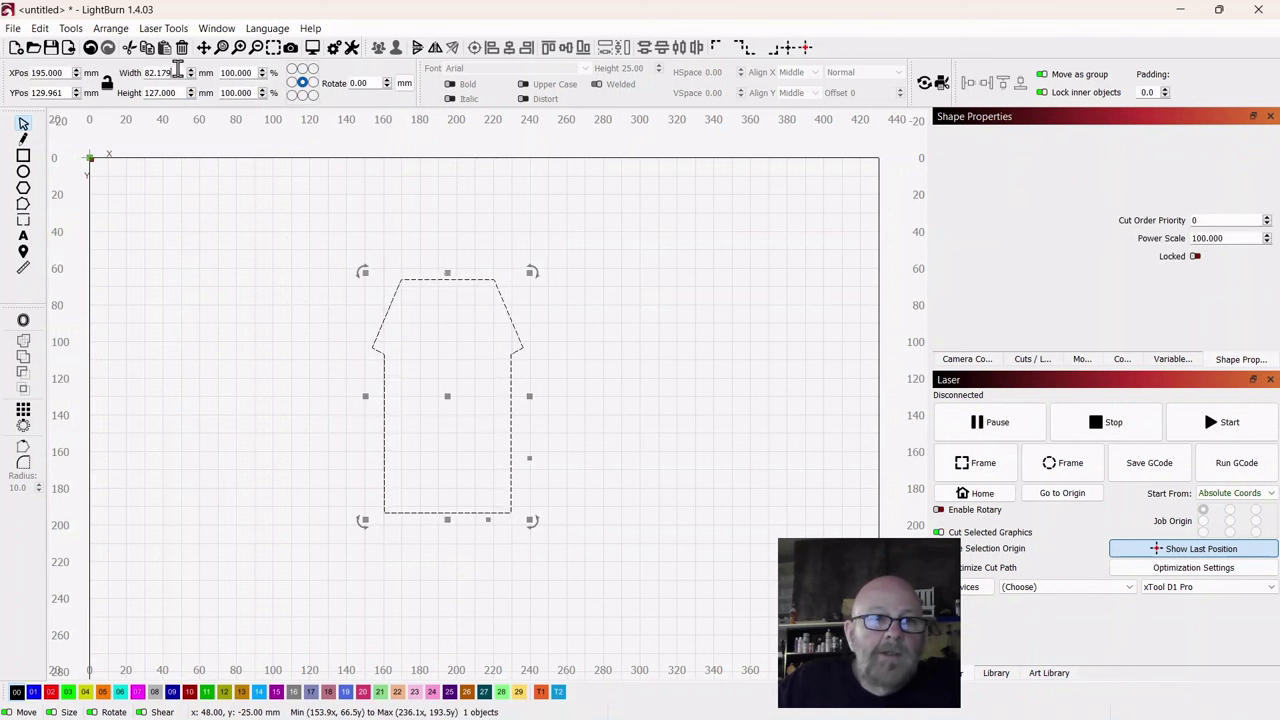
left_click(107, 82)
double_click(175, 73)
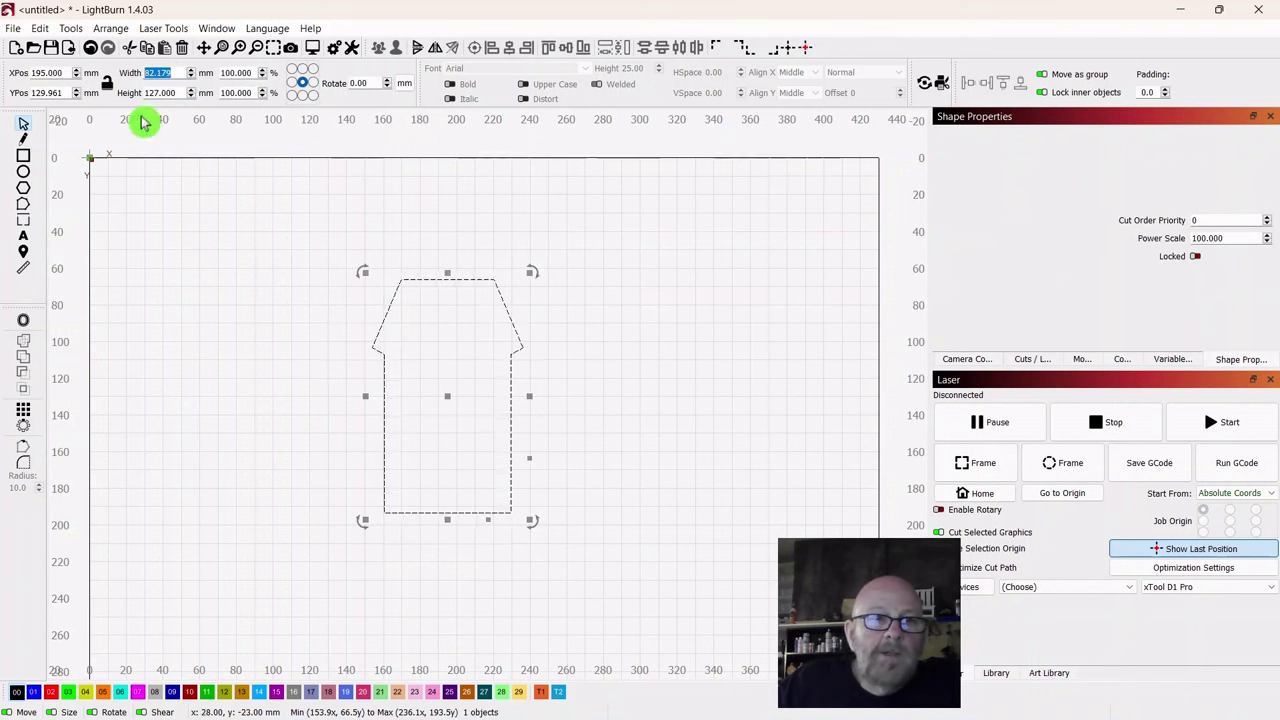
left_click(225, 304)
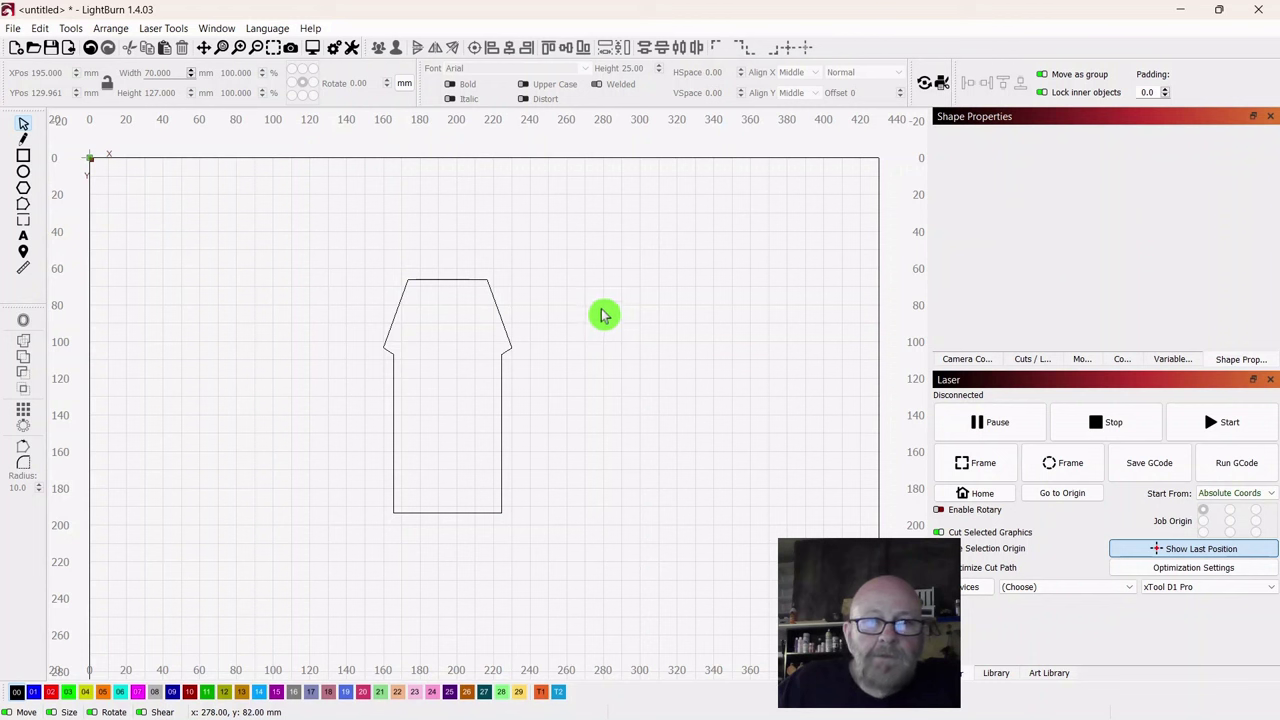
Step: Duplicate the welded outline and move the copy beside the original, centred at about X 280, Y 132 mm
left_click_drag(555, 253, 378, 478)
right_click(445, 396)
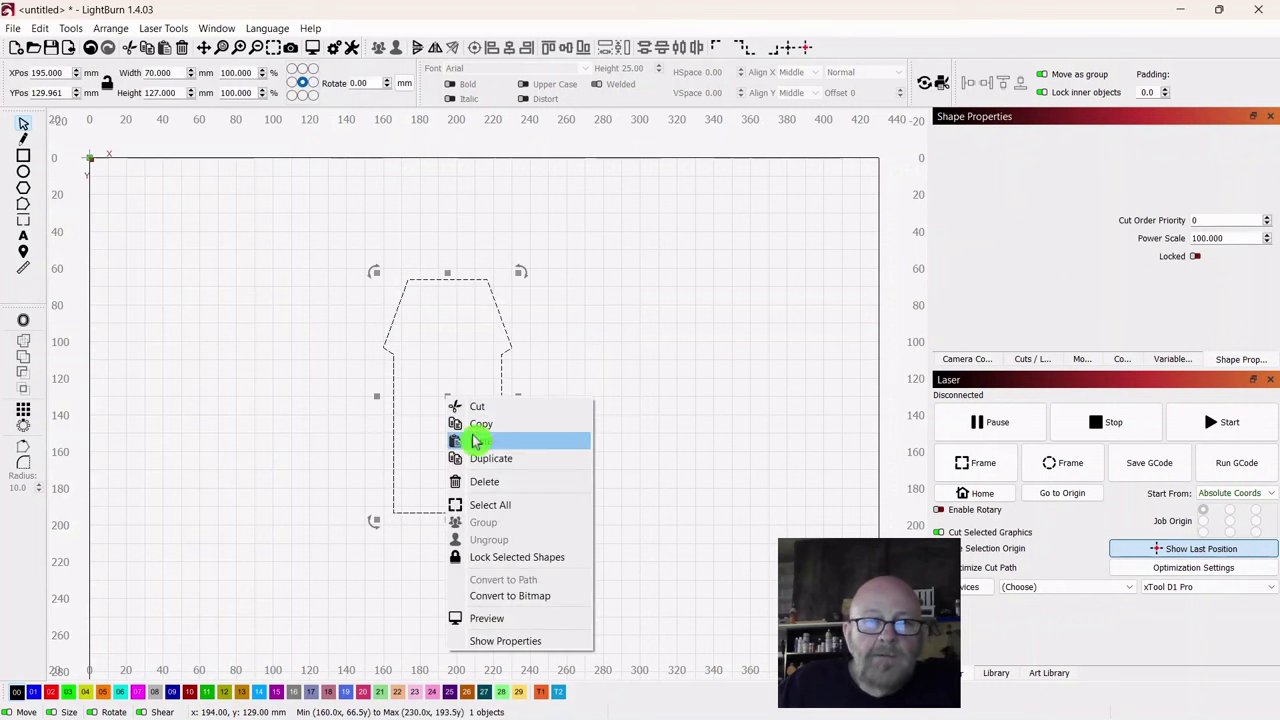
left_click(489, 458)
left_click_drag(457, 403, 607, 406)
left_click(671, 283)
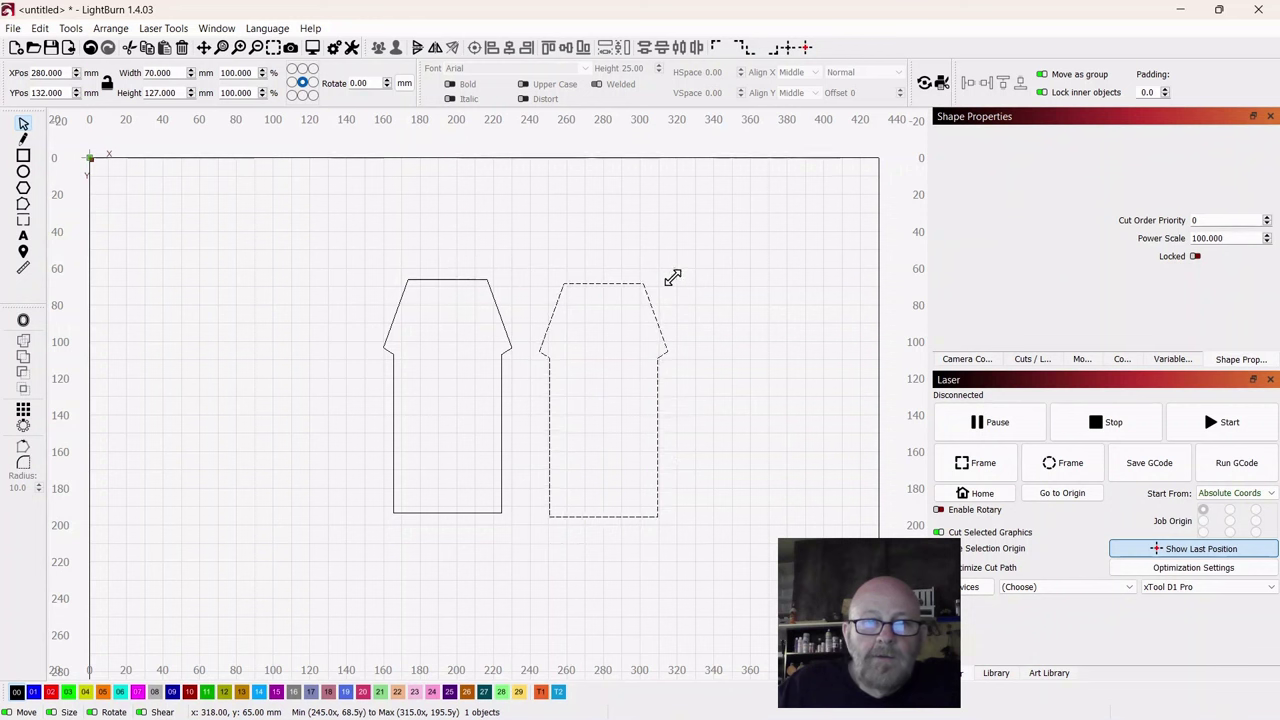
Step: Scale the copy down proportionally to about 48 × 87 mm and move it against the larger outline with their bases level
left_click_drag(672, 277, 611, 351)
left_click_drag(585, 444, 543, 438)
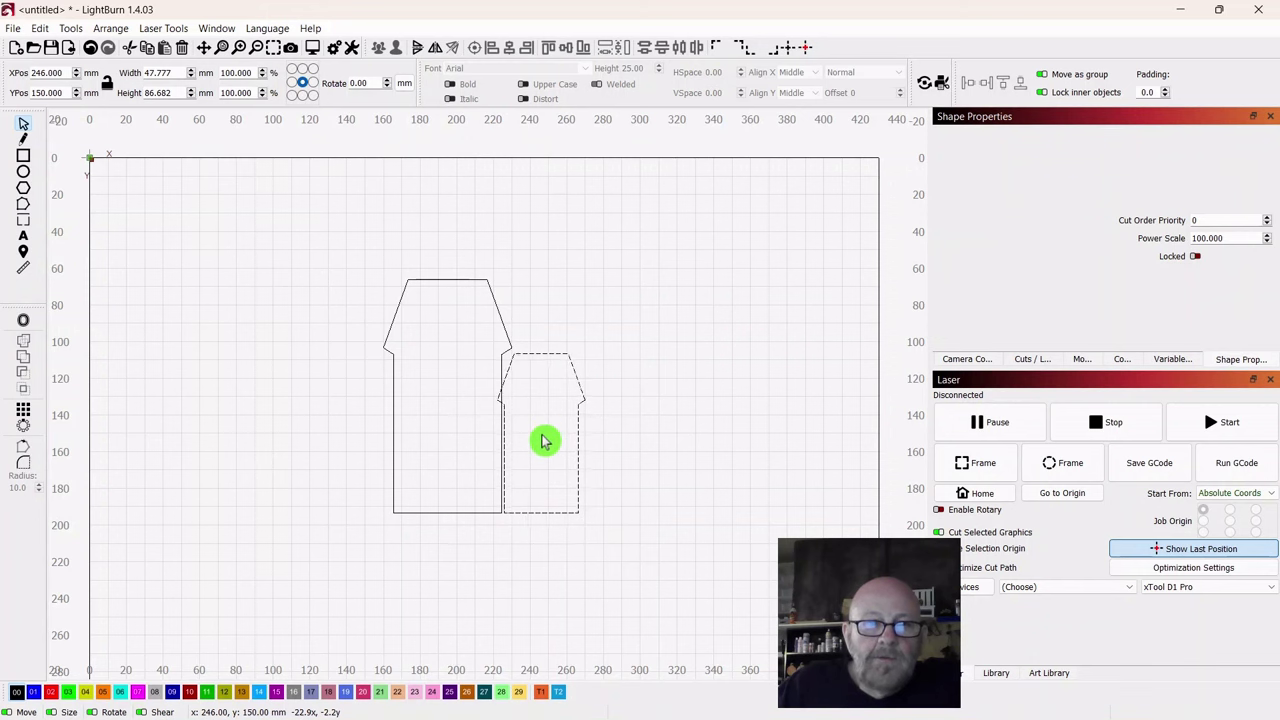
left_click_drag(540, 441, 540, 441)
Step: Shift the smaller outline to X 244 mm so its straight side slightly overlaps the larger outline's side
scroll(634, 449, "up", 5)
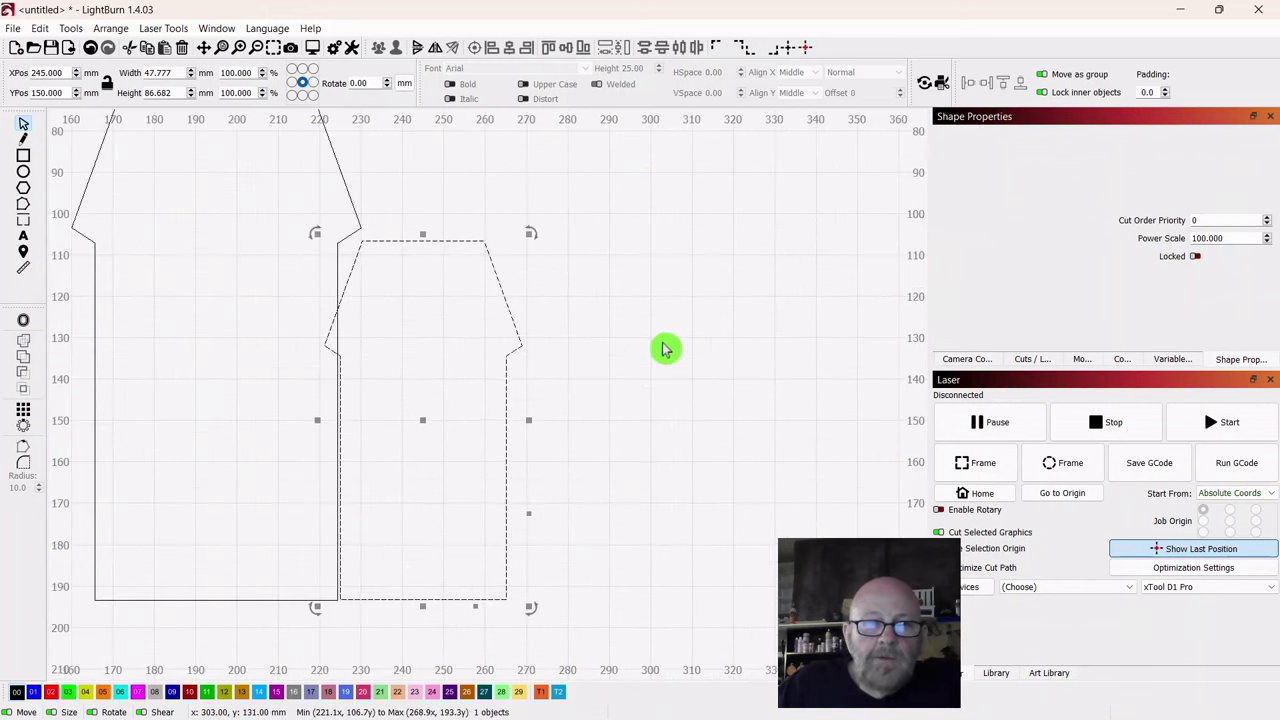
scroll(665, 349, "down", 3)
scroll(665, 349, "up", 3)
scroll(665, 349, "down", 3)
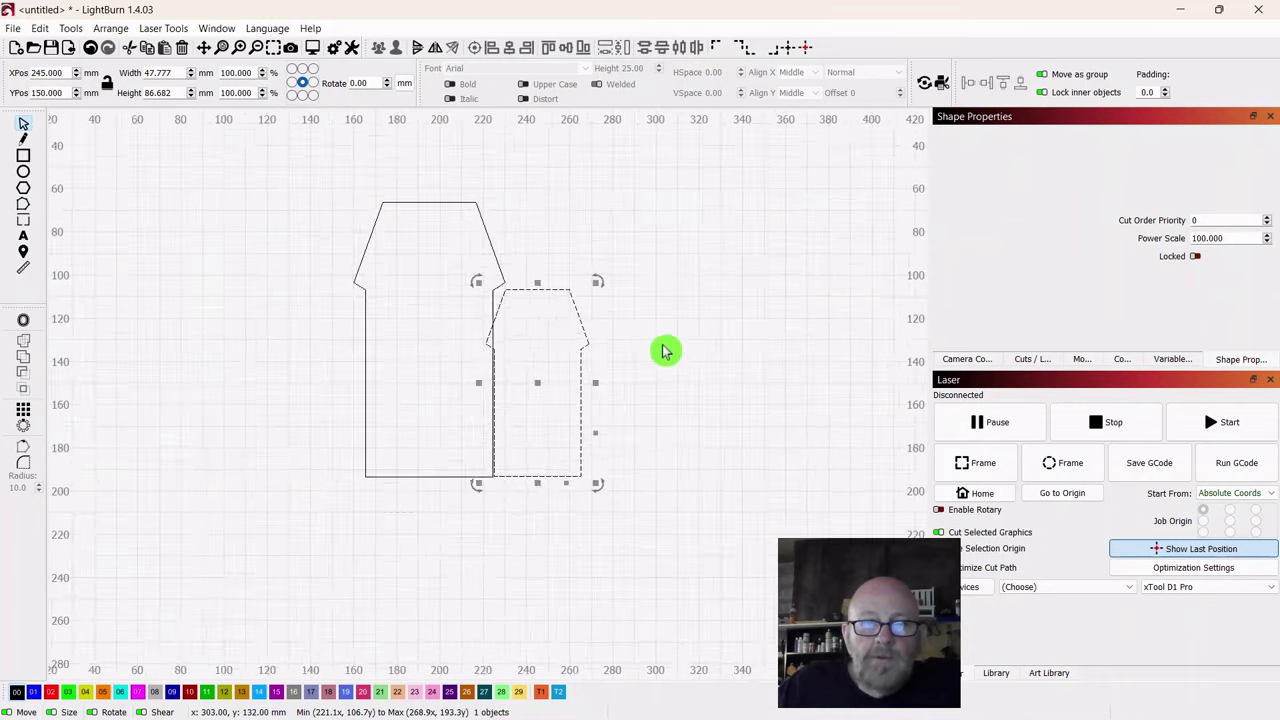
scroll(665, 350, "up", 2)
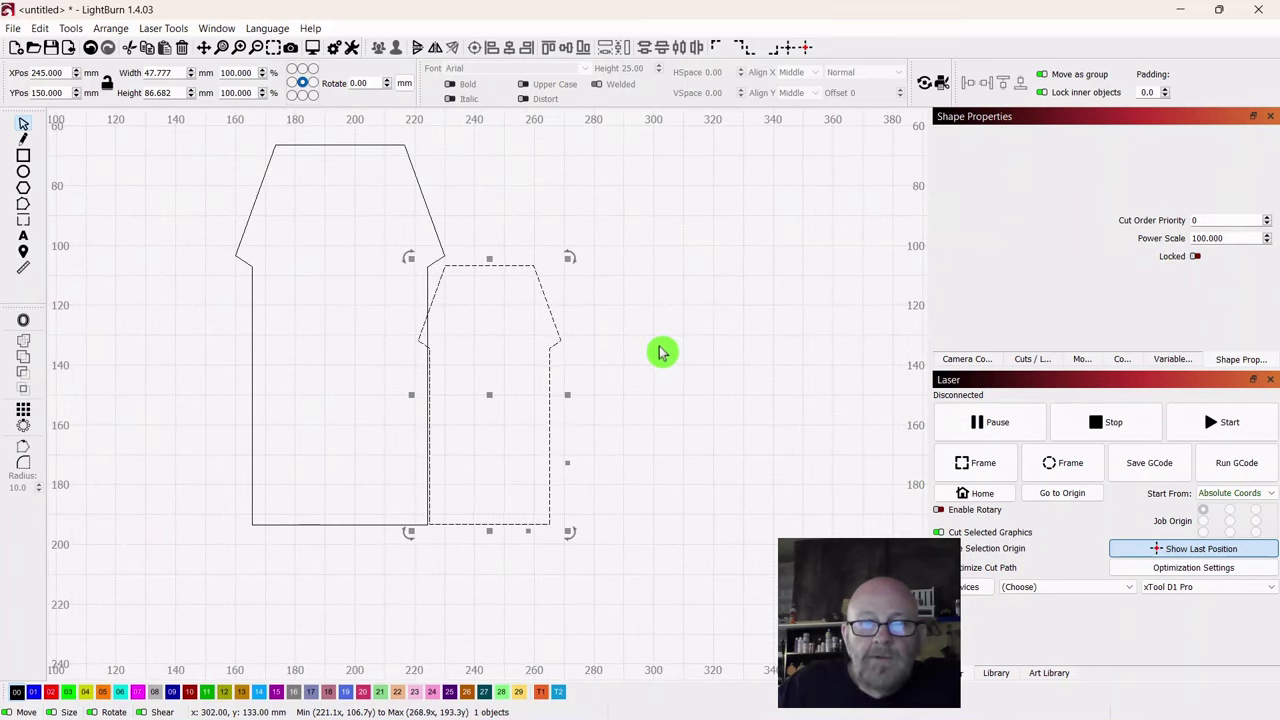
left_click_drag(661, 352, 632, 379)
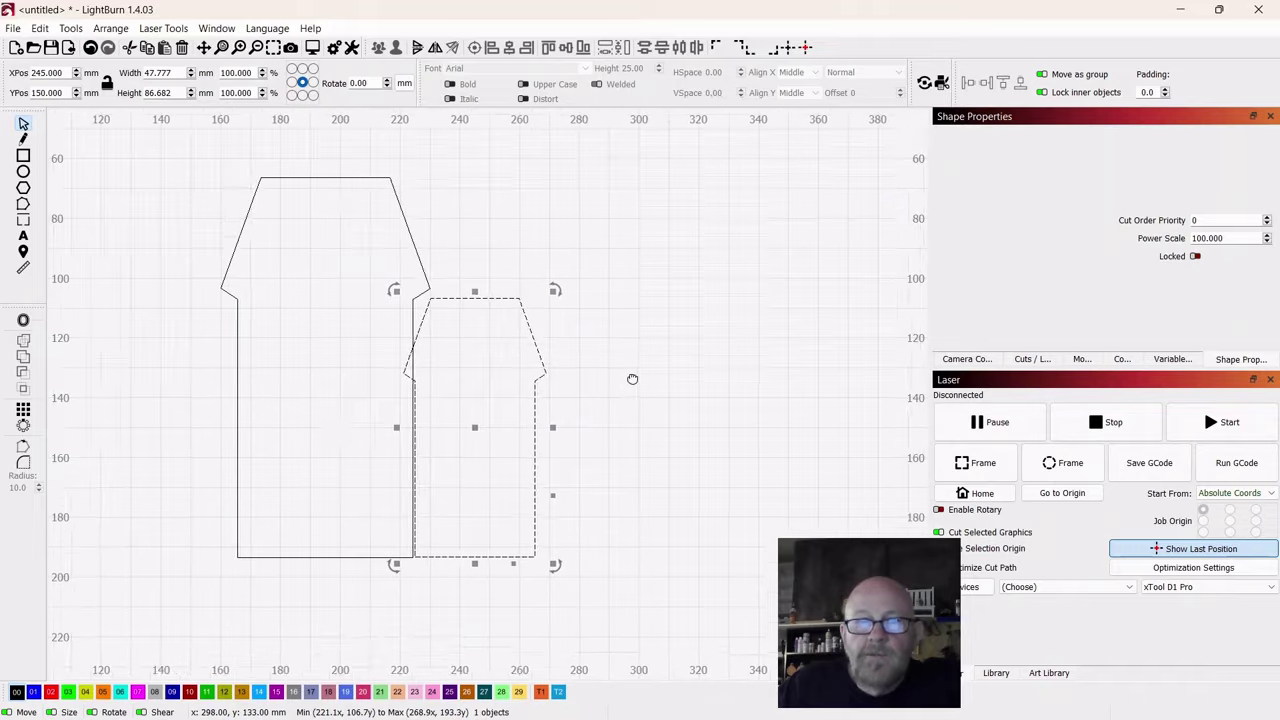
scroll(568, 453, "up", 1)
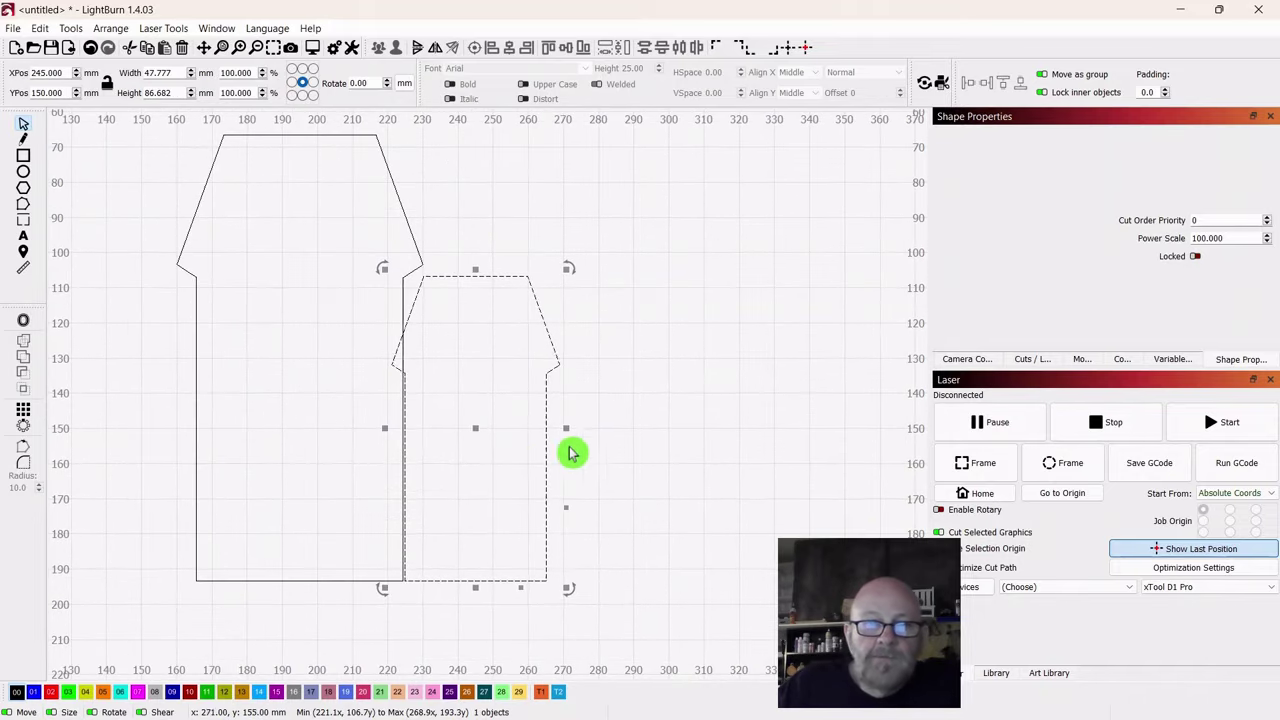
left_click(476, 429)
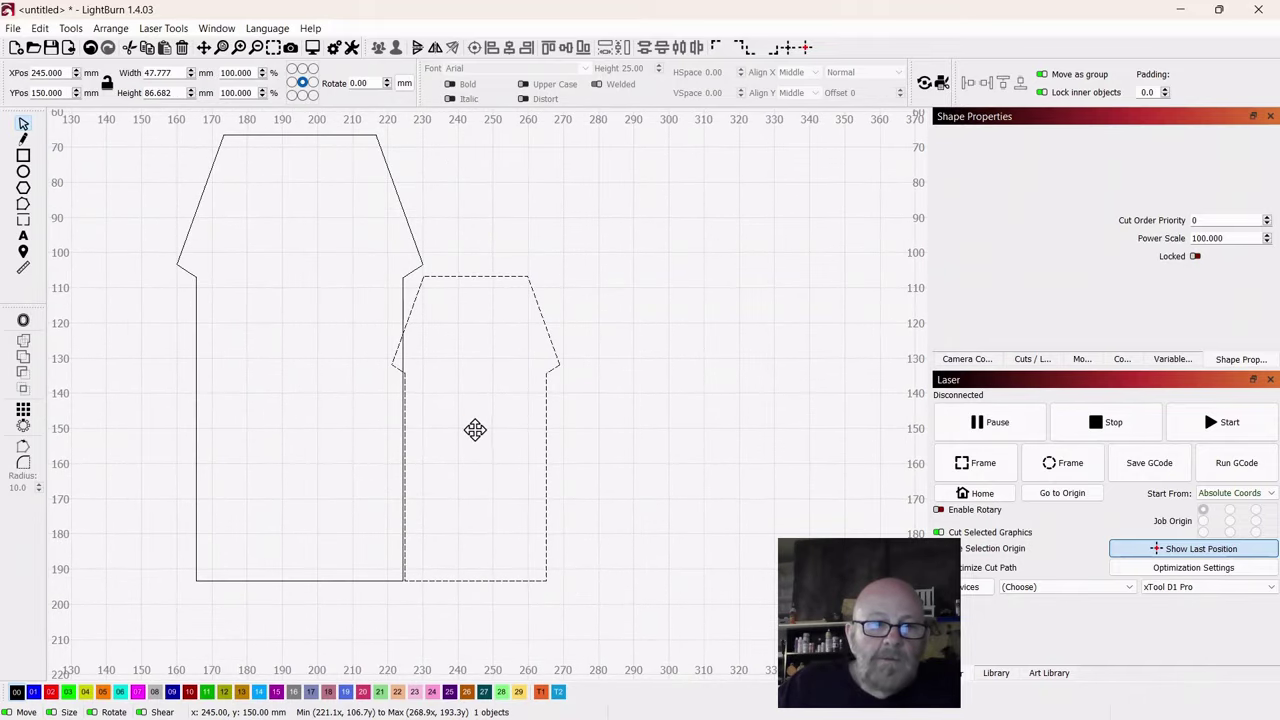
left_click_drag(475, 429, 477, 432)
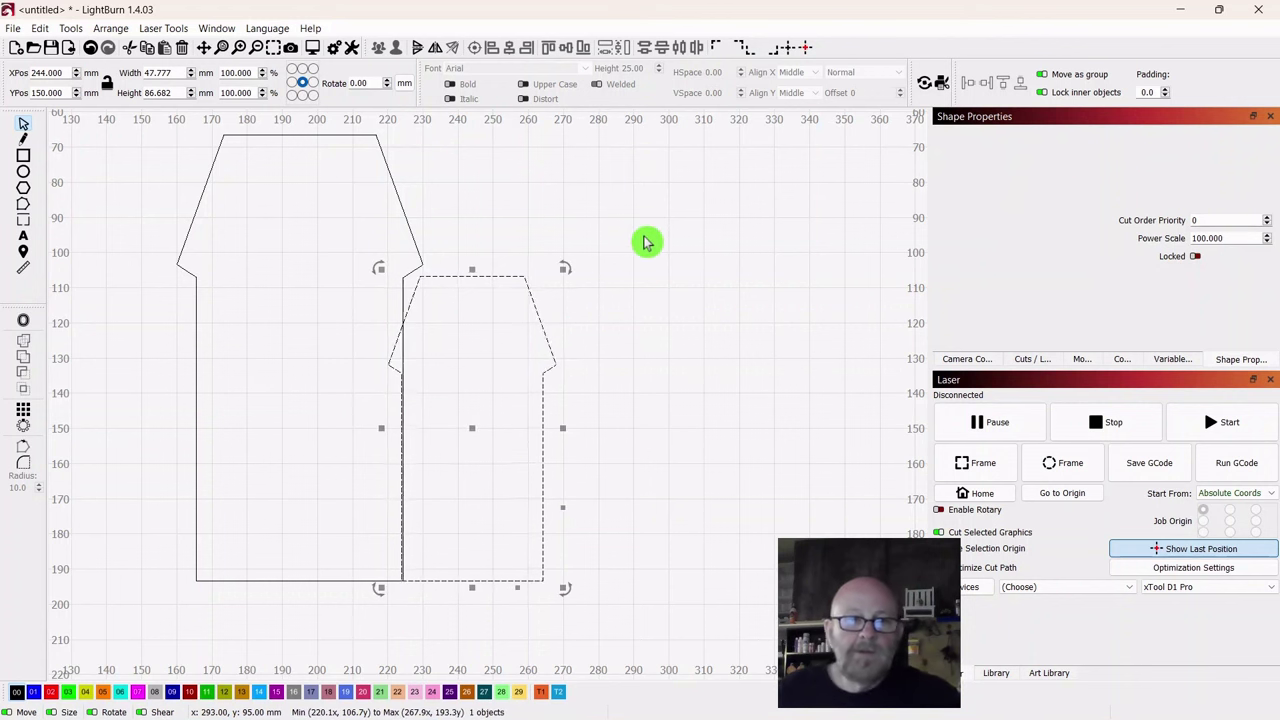
Step: Duplicate the smaller tower-shaped outline in place
scroll(674, 303, "down", 3)
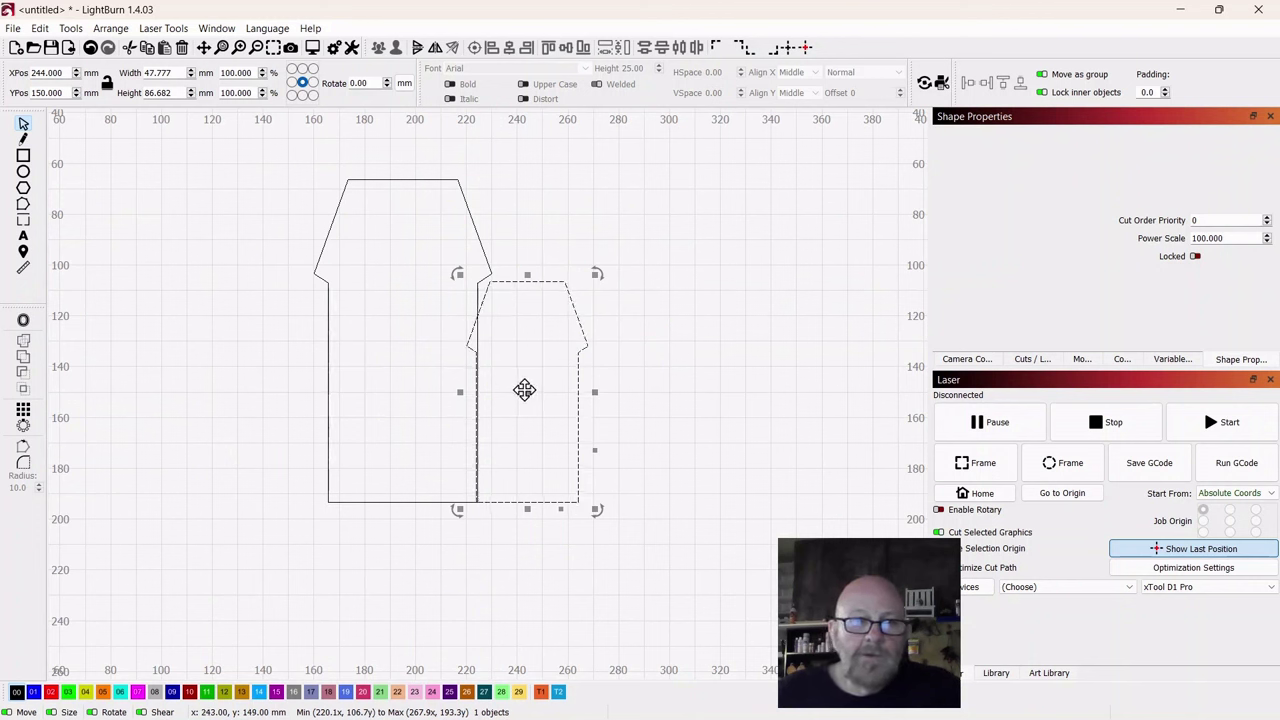
right_click(529, 395)
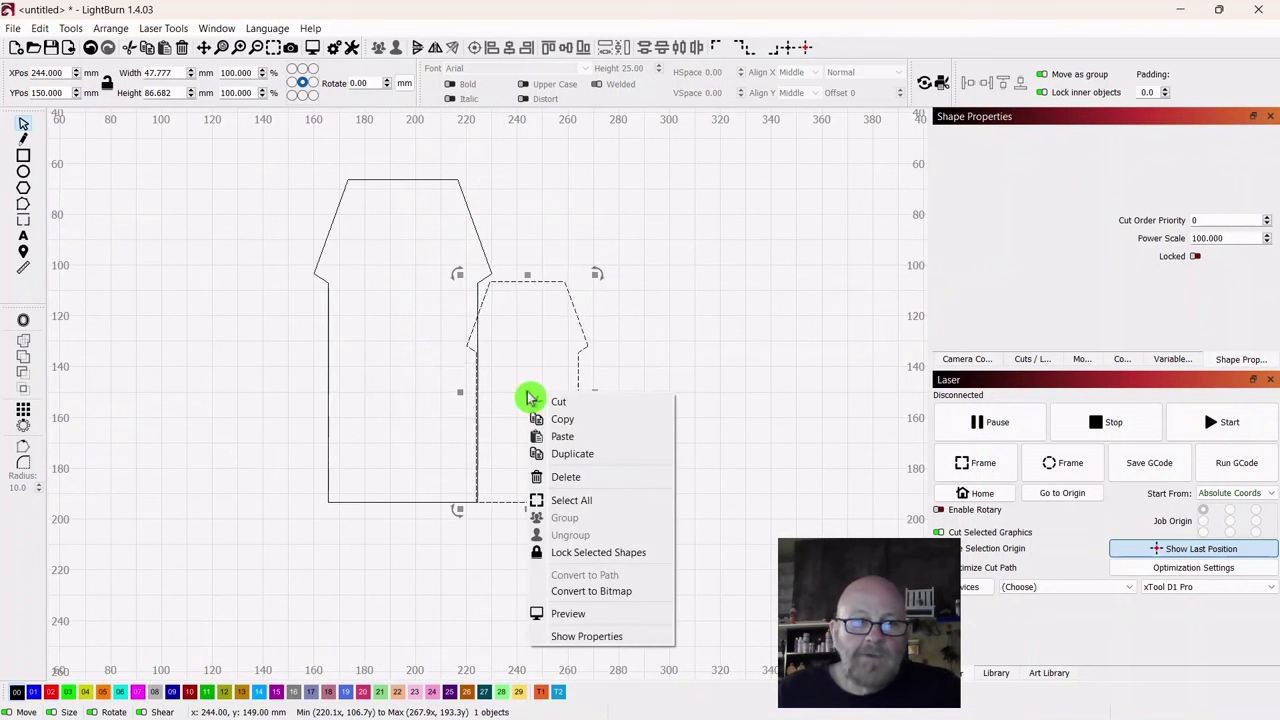
left_click(566, 453)
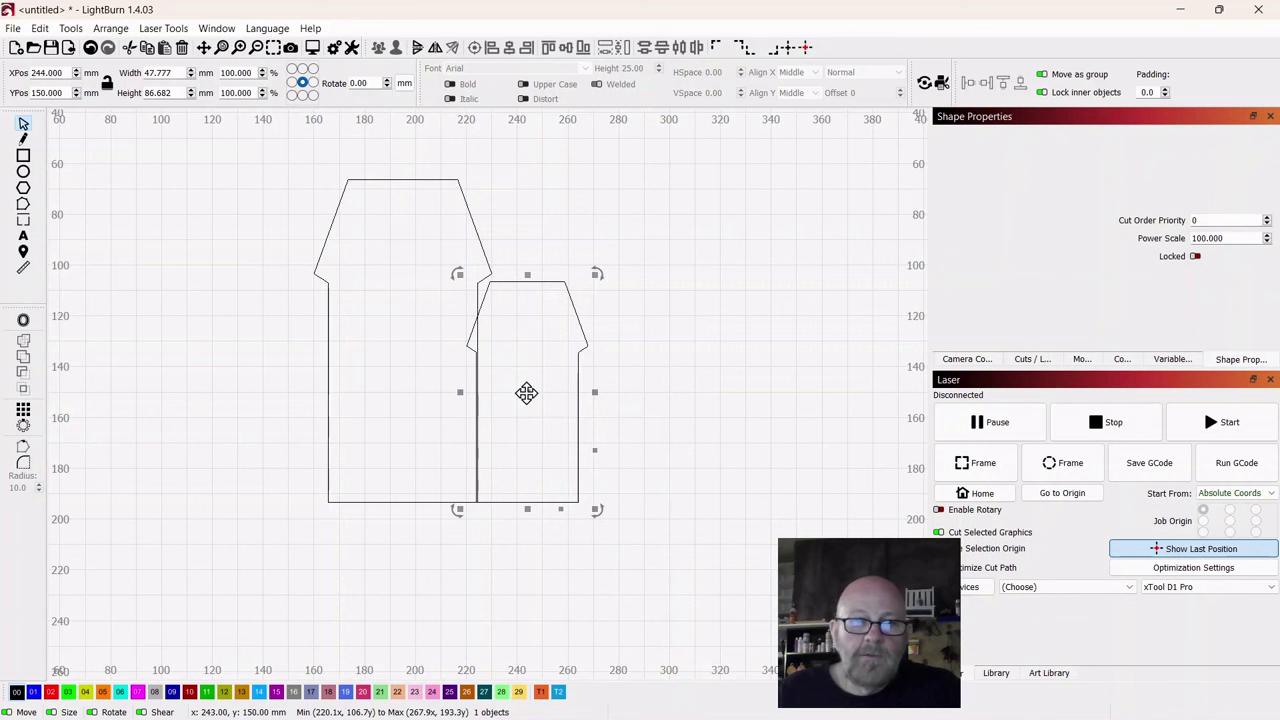
Step: Move the duplicate beside the larger outline's other side at X 136 mm, and weld the original smaller outline to the larger one
left_click_drag(532, 400, 256, 399)
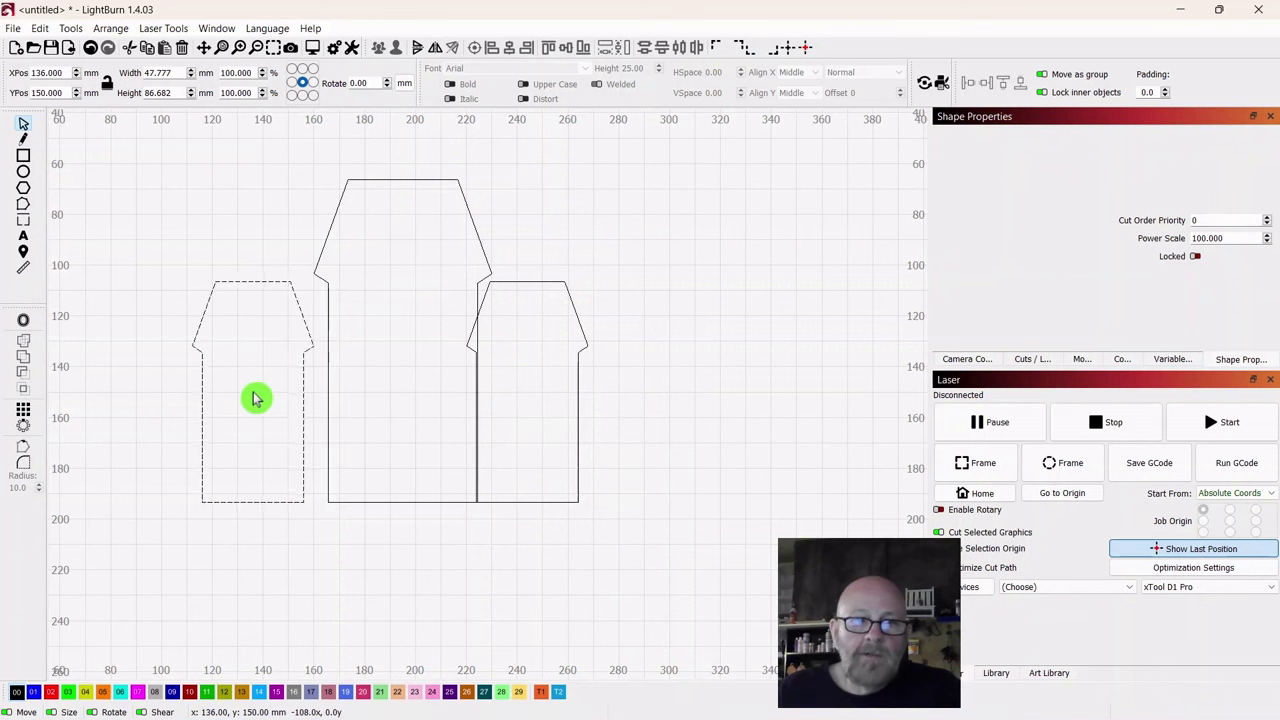
left_click_drag(603, 288, 560, 348)
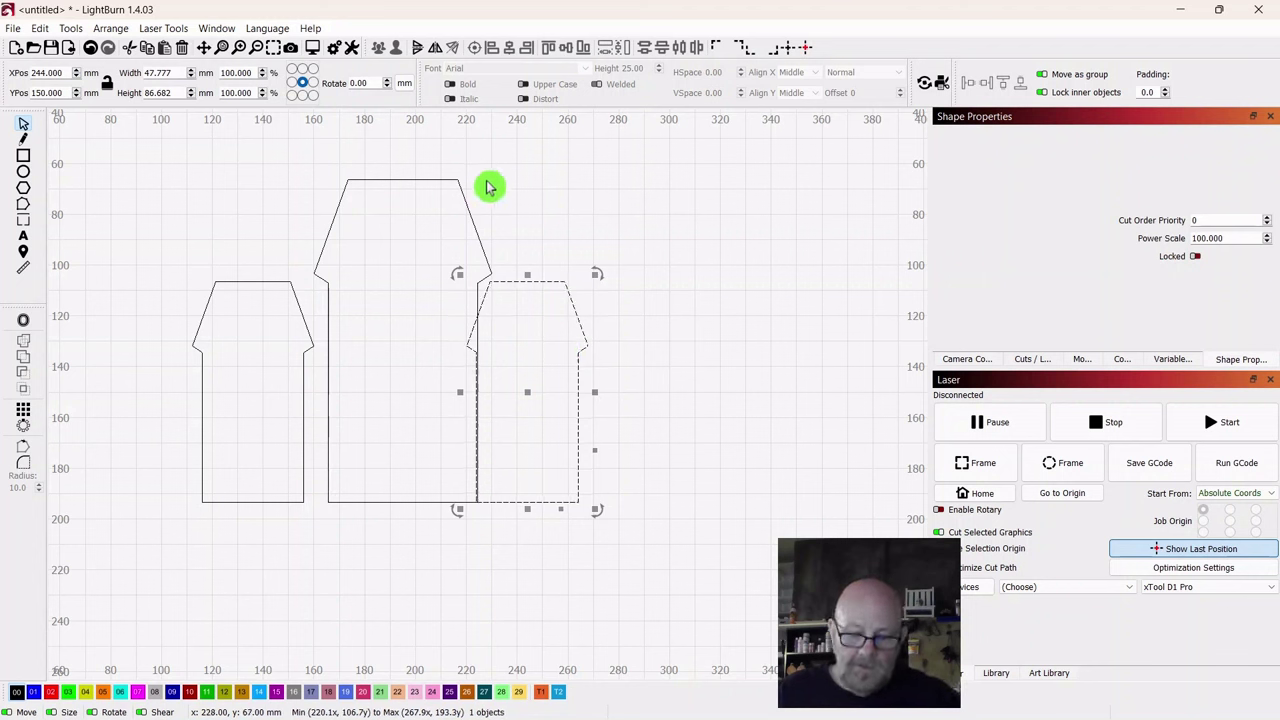
left_click(428, 234, "shift")
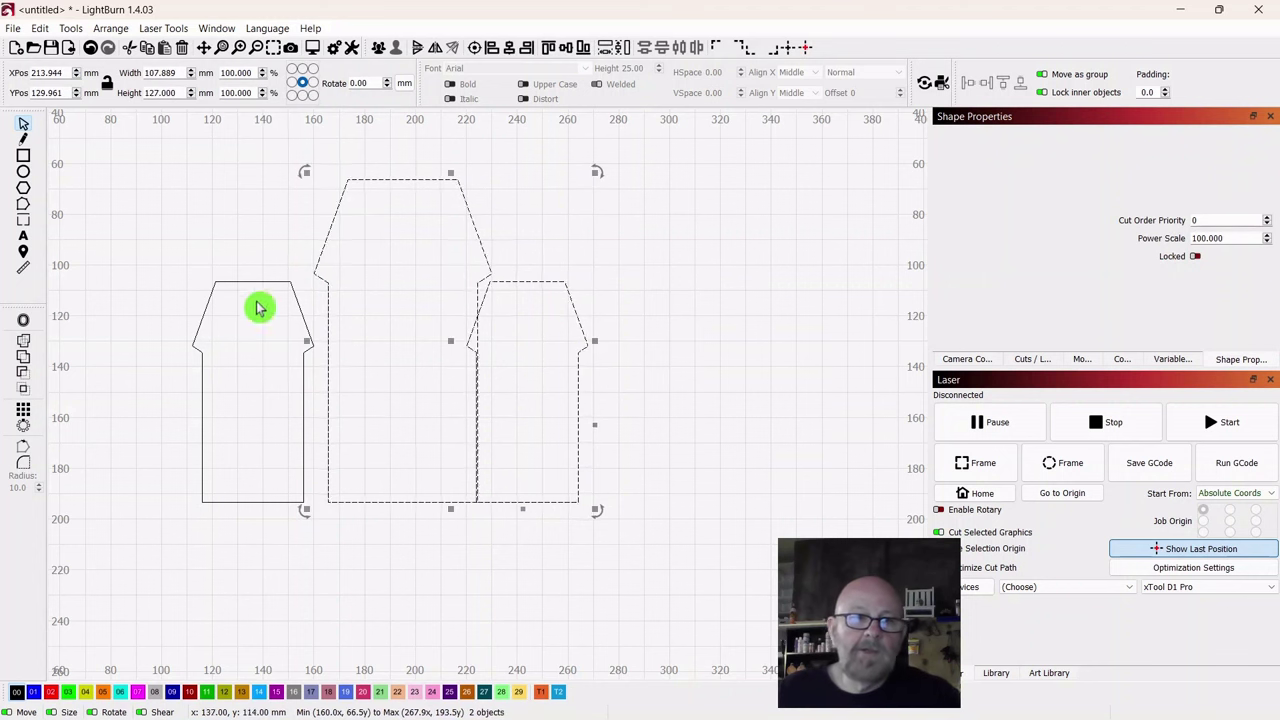
left_click(26, 347)
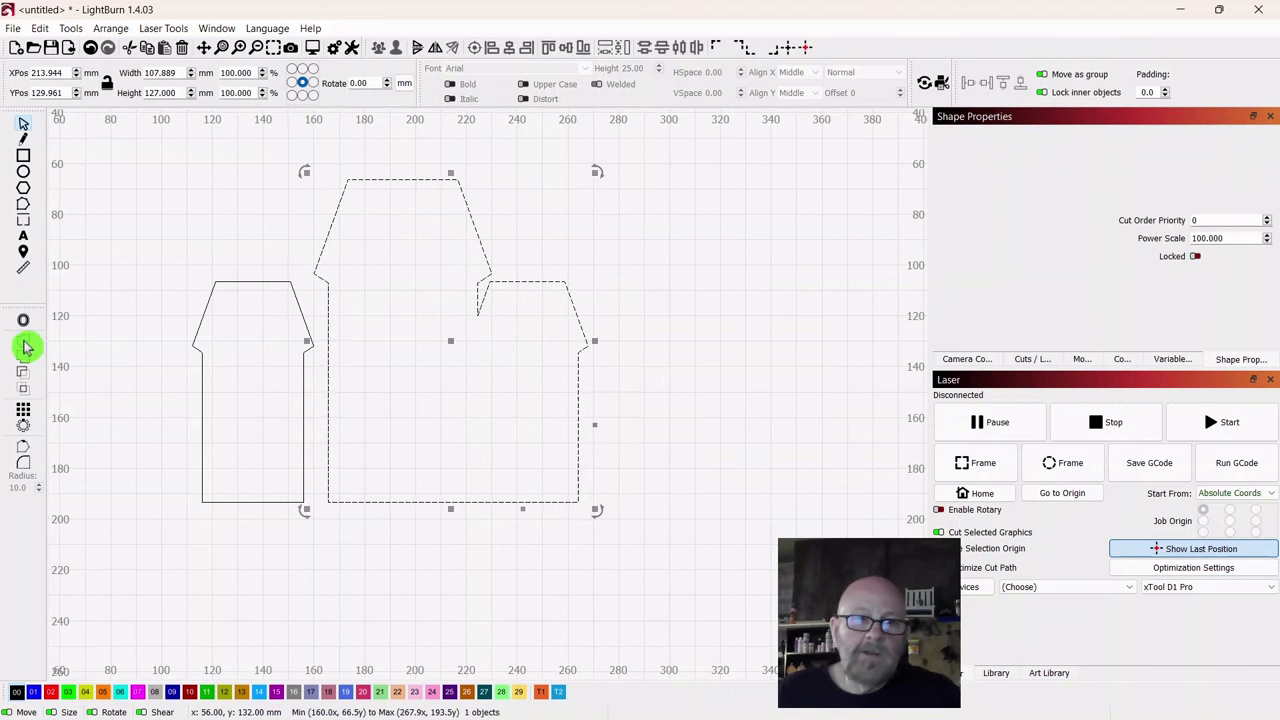
Step: Move the remaining smaller outline to X 146 mm so it slightly overlaps the larger shape, and weld the two together
left_click(265, 376)
left_click_drag(240, 243, 194, 334)
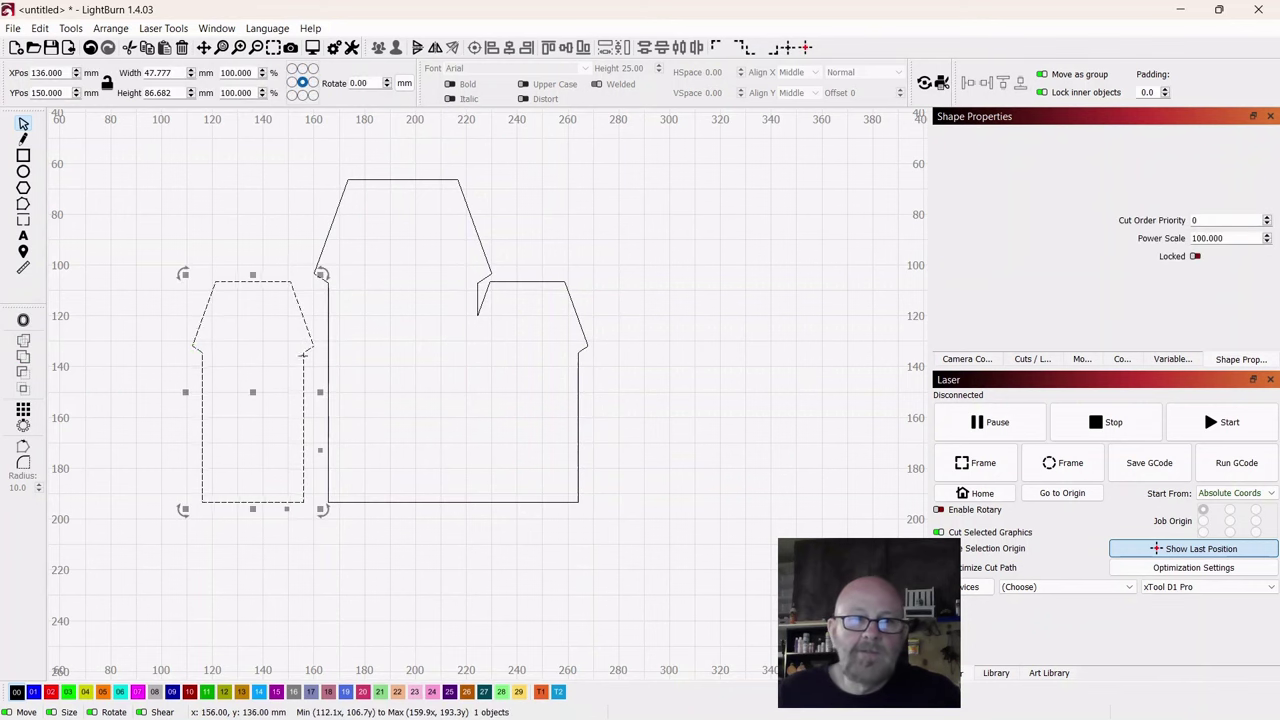
left_click_drag(654, 263, 800, 291)
left_click(400, 447)
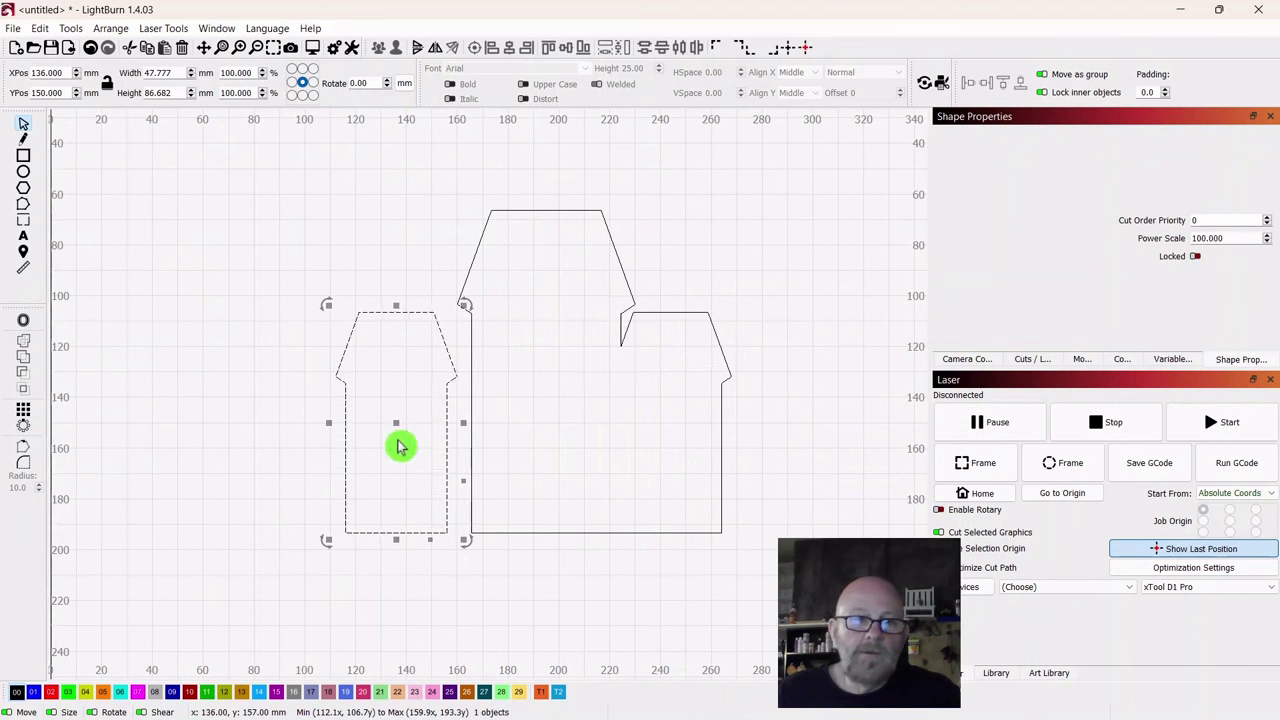
left_click_drag(396, 430, 423, 429)
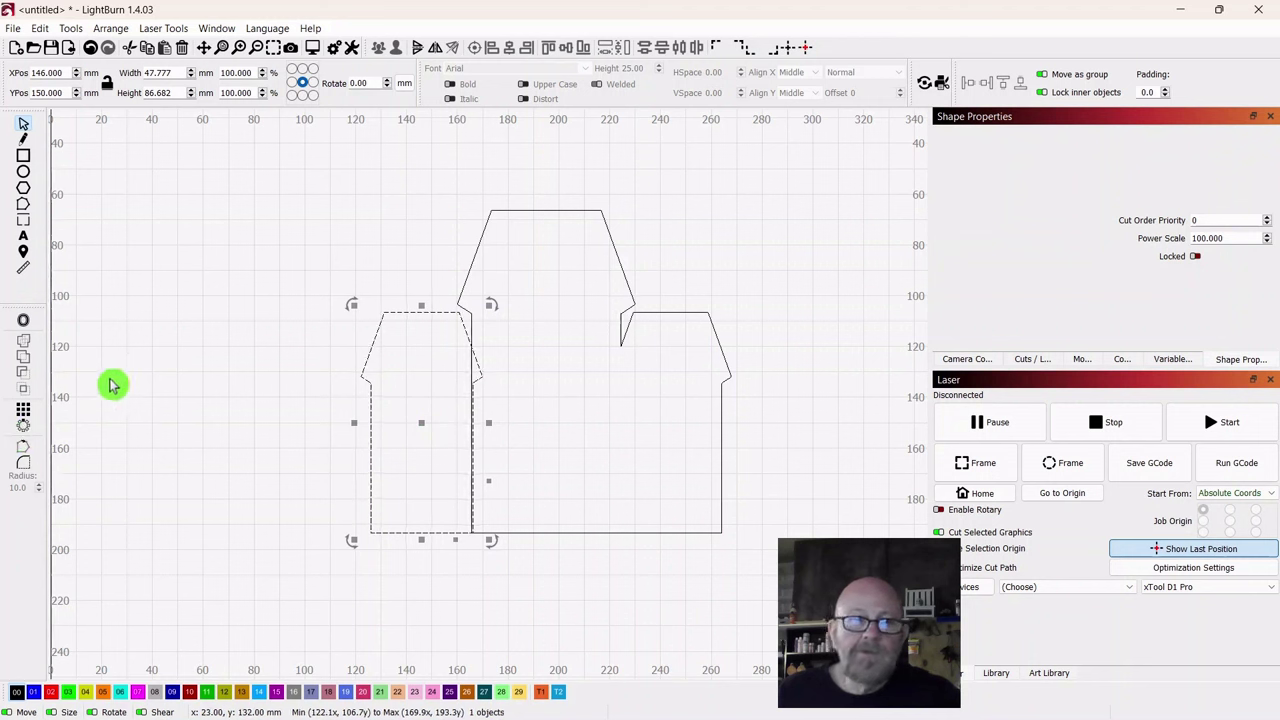
left_click(705, 318, "shift")
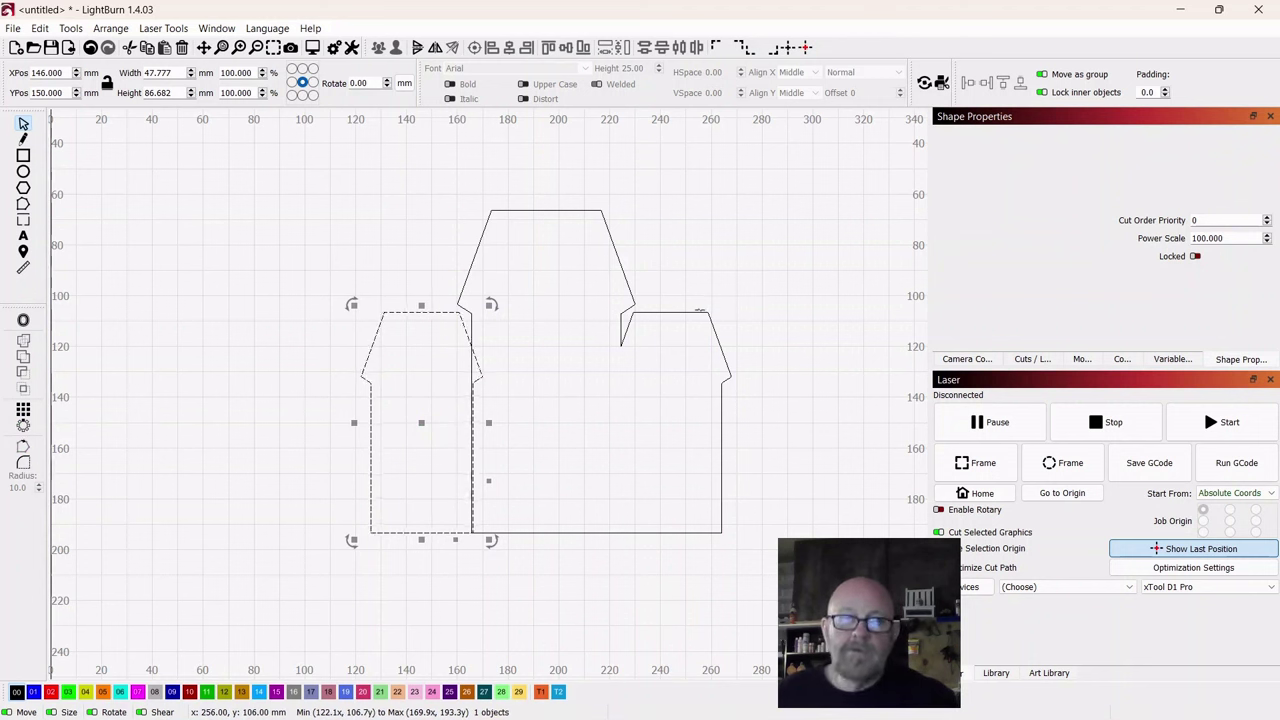
left_click(24, 342)
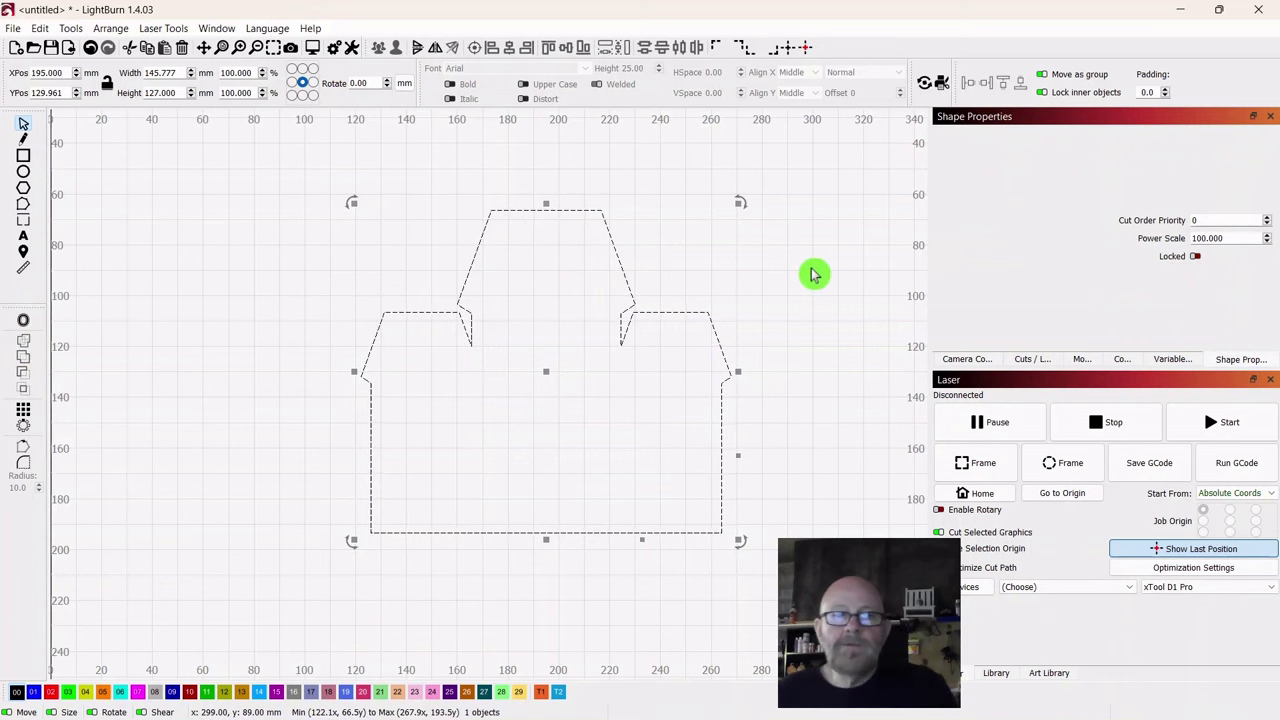
Step: Move the welded three-tower outline across the work area to X 125, Y 169 mm
scroll(814, 275, "down", 4)
left_click_drag(838, 438, 640, 423)
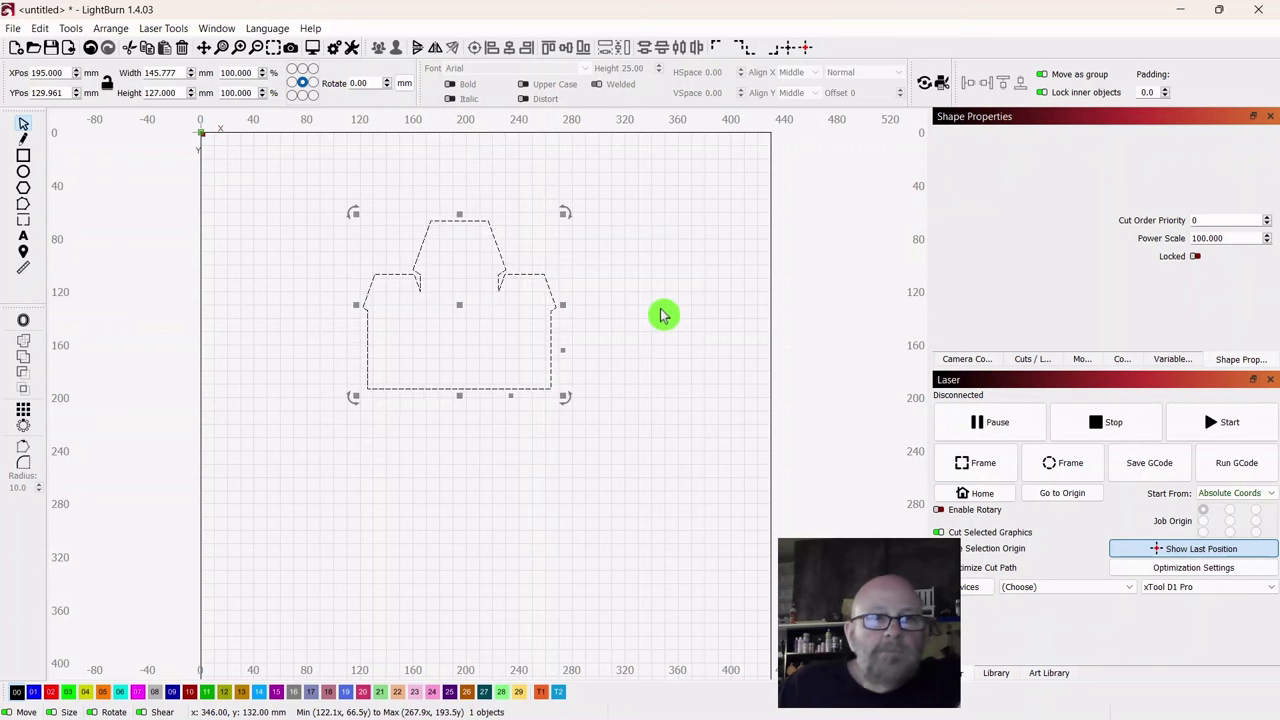
scroll(666, 298, "down", 1)
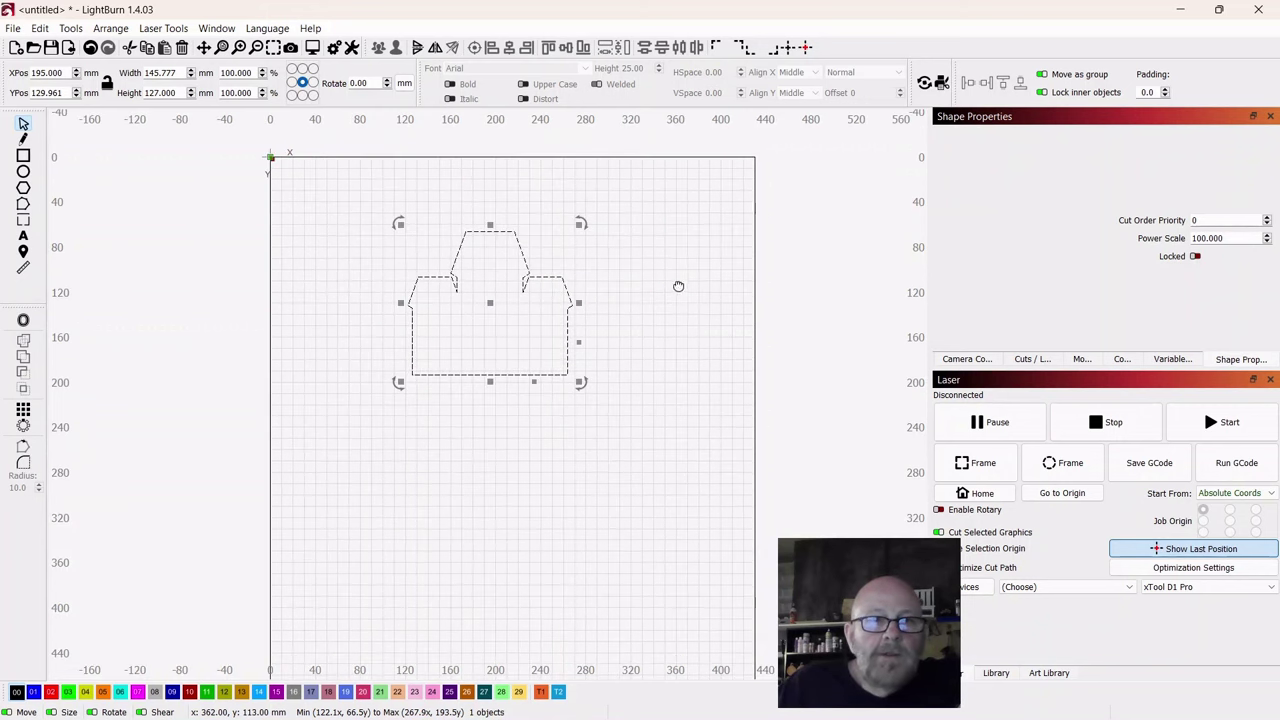
left_click_drag(677, 286, 590, 318)
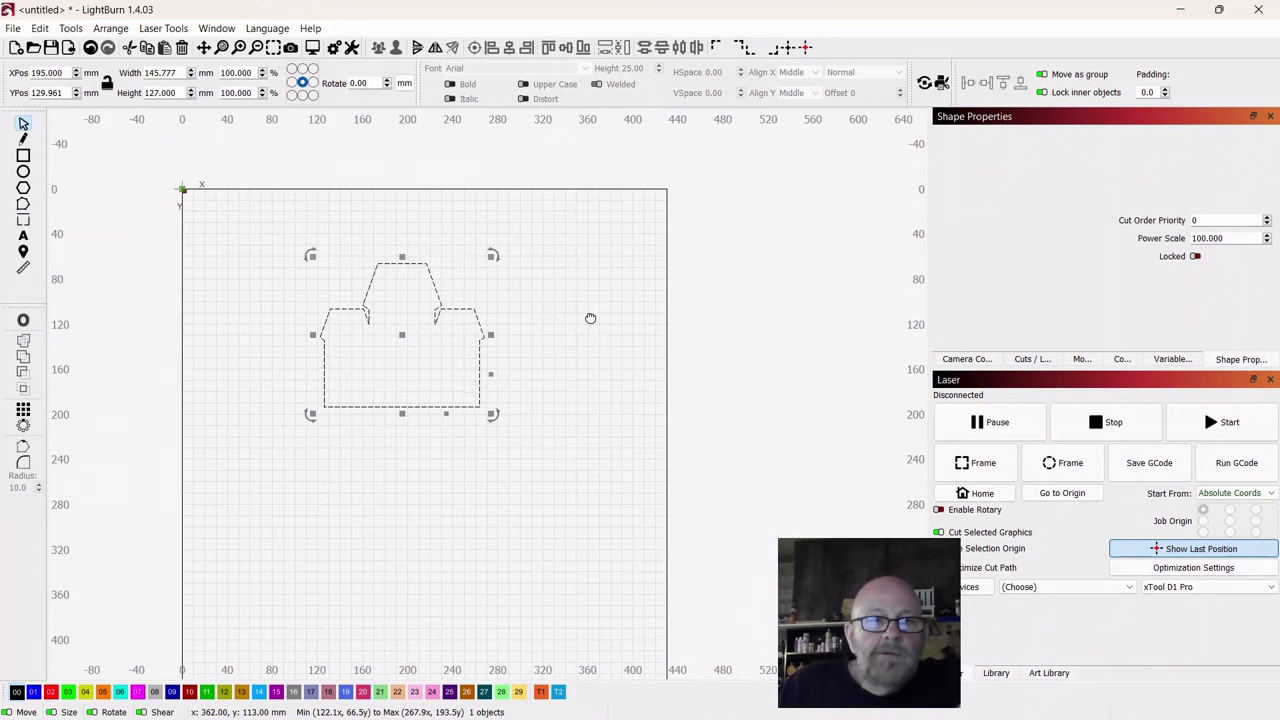
left_click(455, 396)
left_click_drag(401, 338, 323, 382)
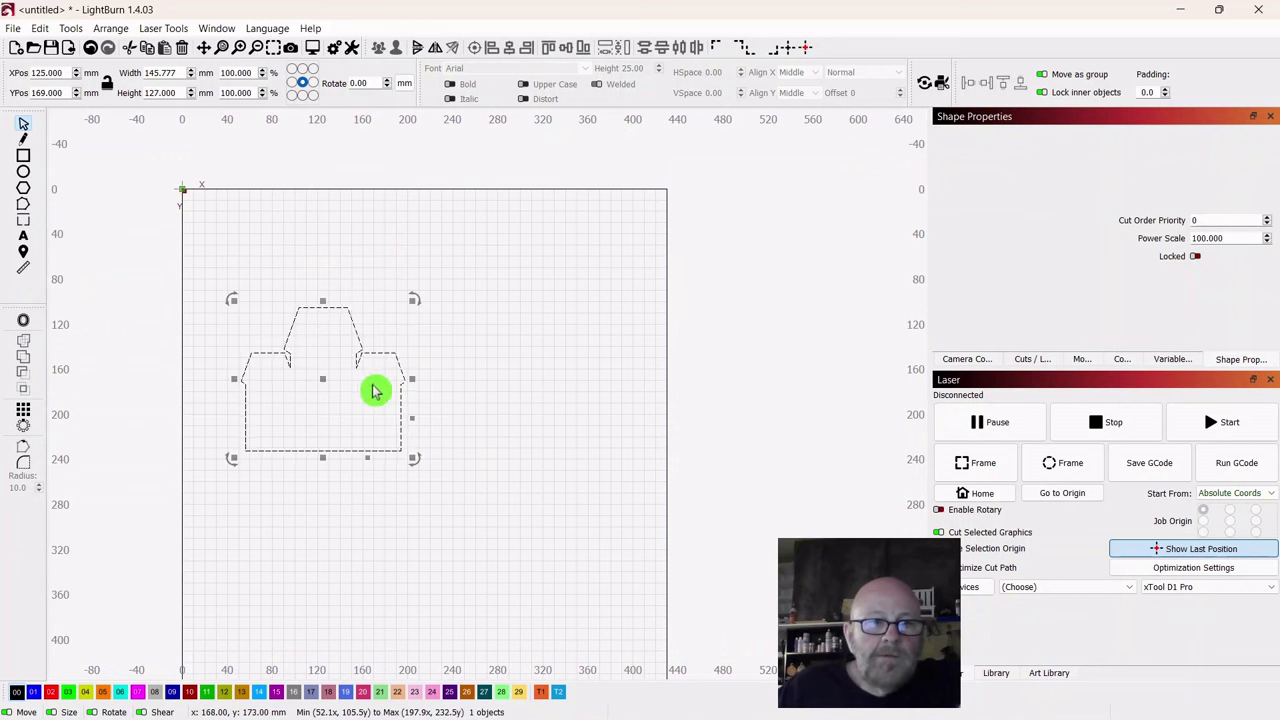
Step: Duplicate the three-tower outline twice, moving the copies to about X 323, Y 168 mm and X 329, Y 327 mm
right_click(320, 378)
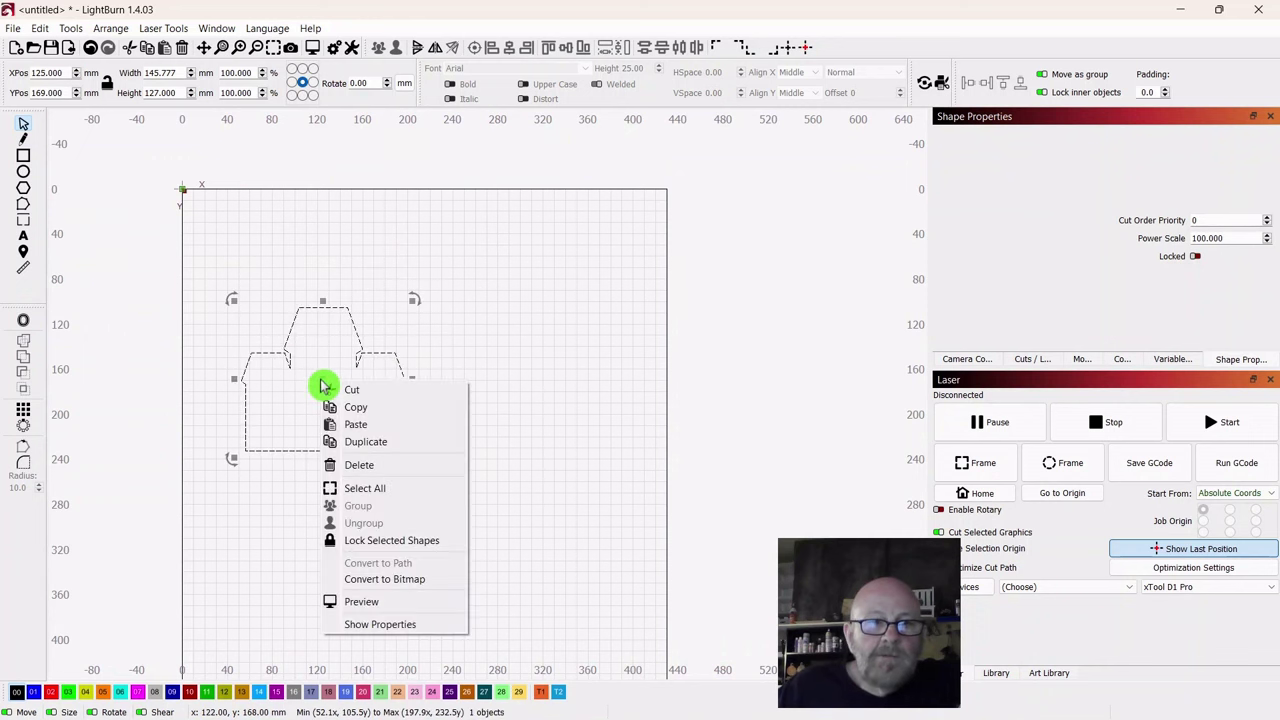
left_click(348, 440)
left_click_drag(322, 380, 547, 382)
right_click(546, 378)
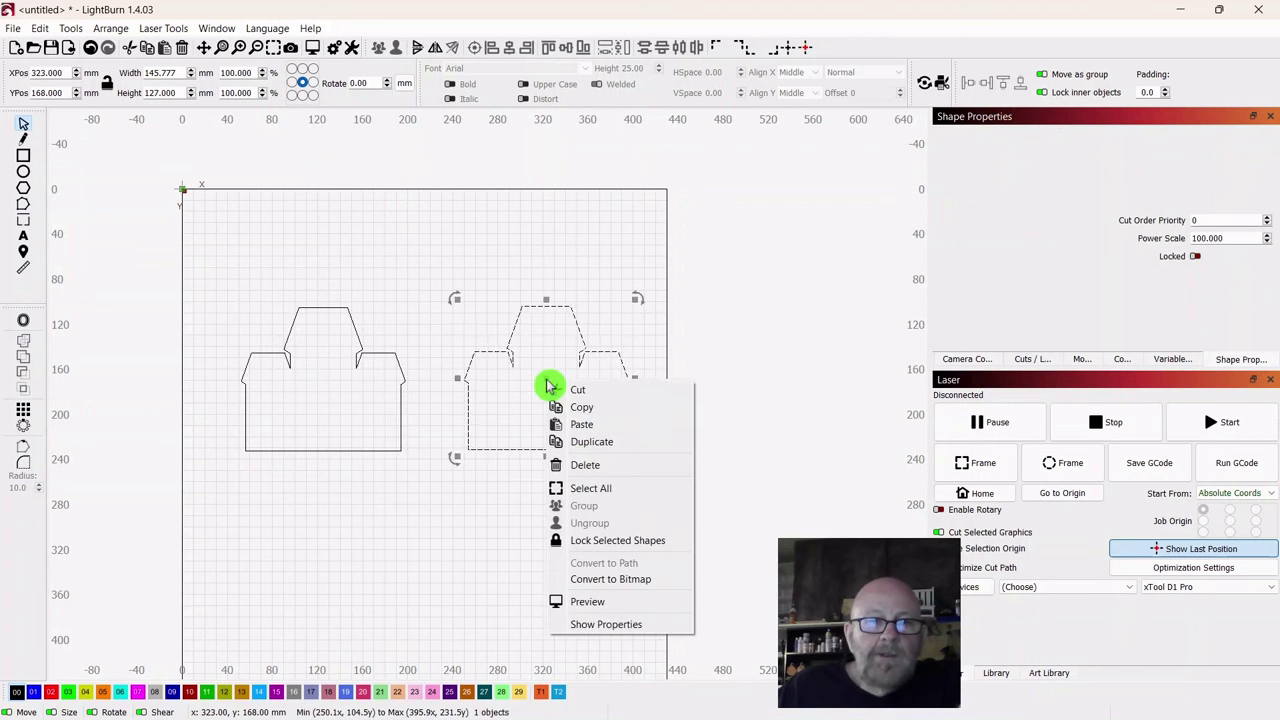
left_click(579, 442)
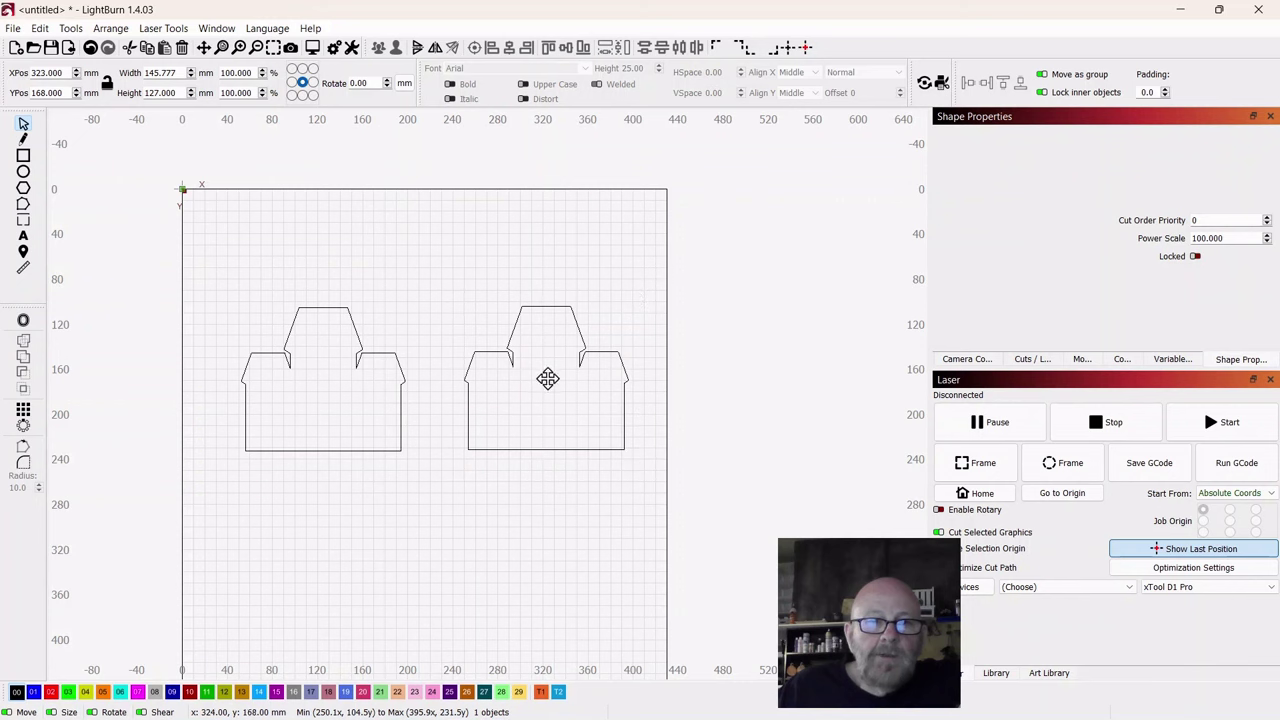
left_click_drag(547, 378, 554, 558)
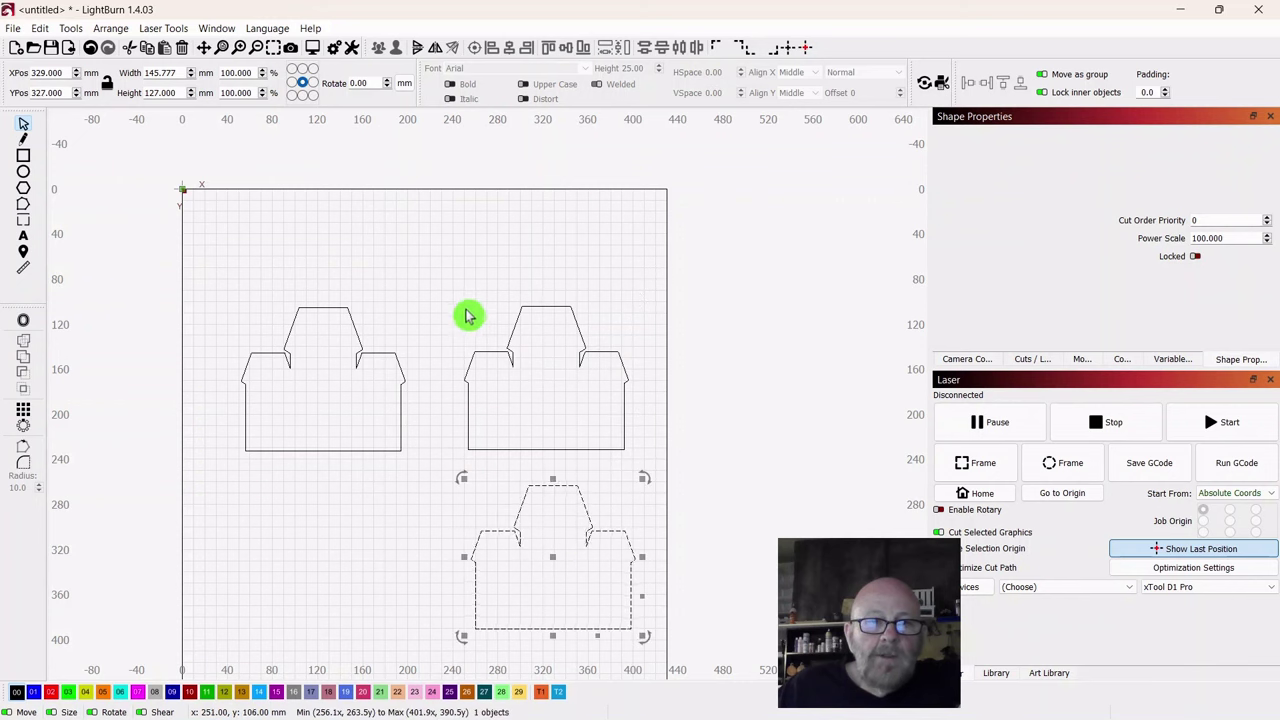
left_click(467, 316)
Step: Examine the three-tower outlines laid out on the work area
left_click_drag(400, 576, 483, 486)
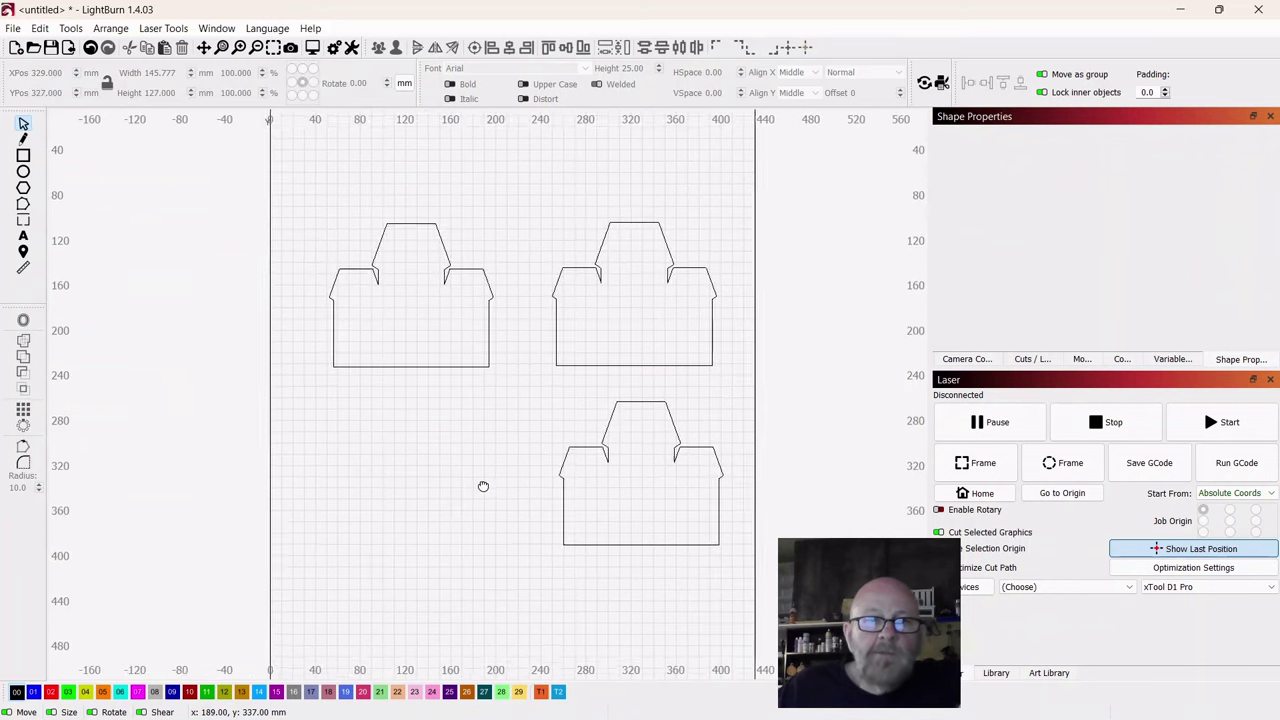
scroll(483, 486, "up", 5)
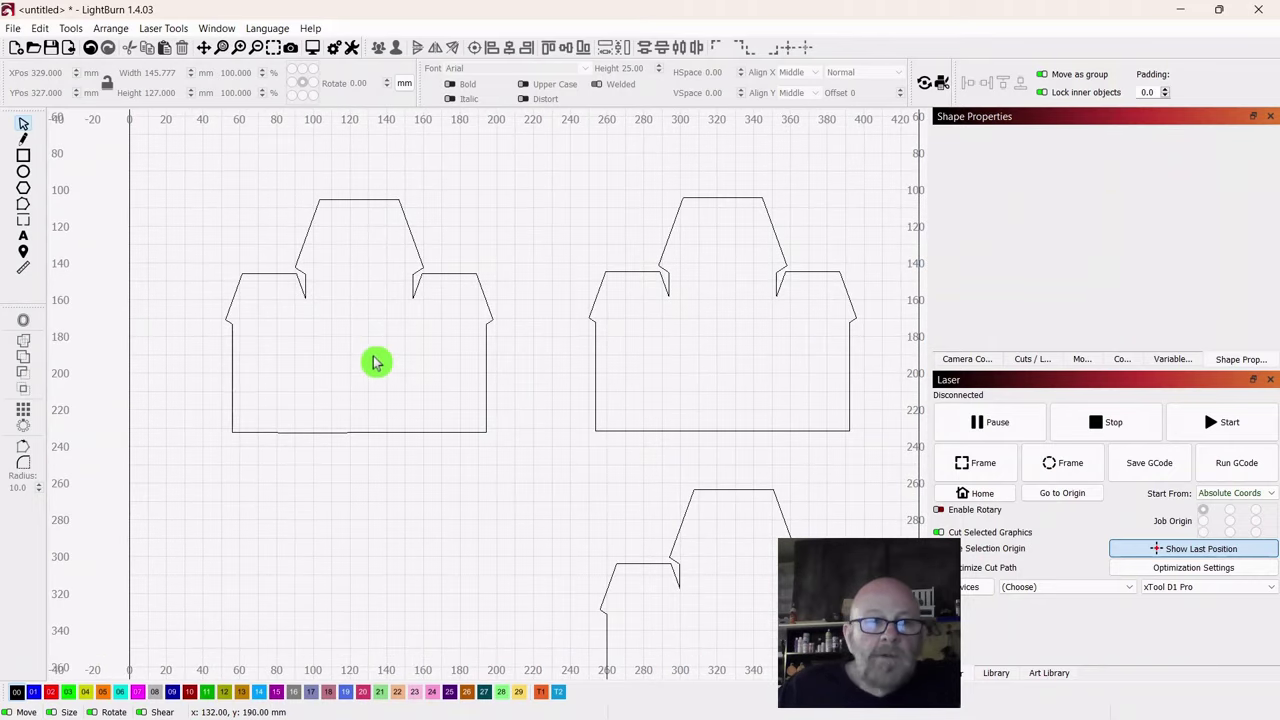
scroll(374, 360, "up", 3)
scroll(607, 260, "up", 2)
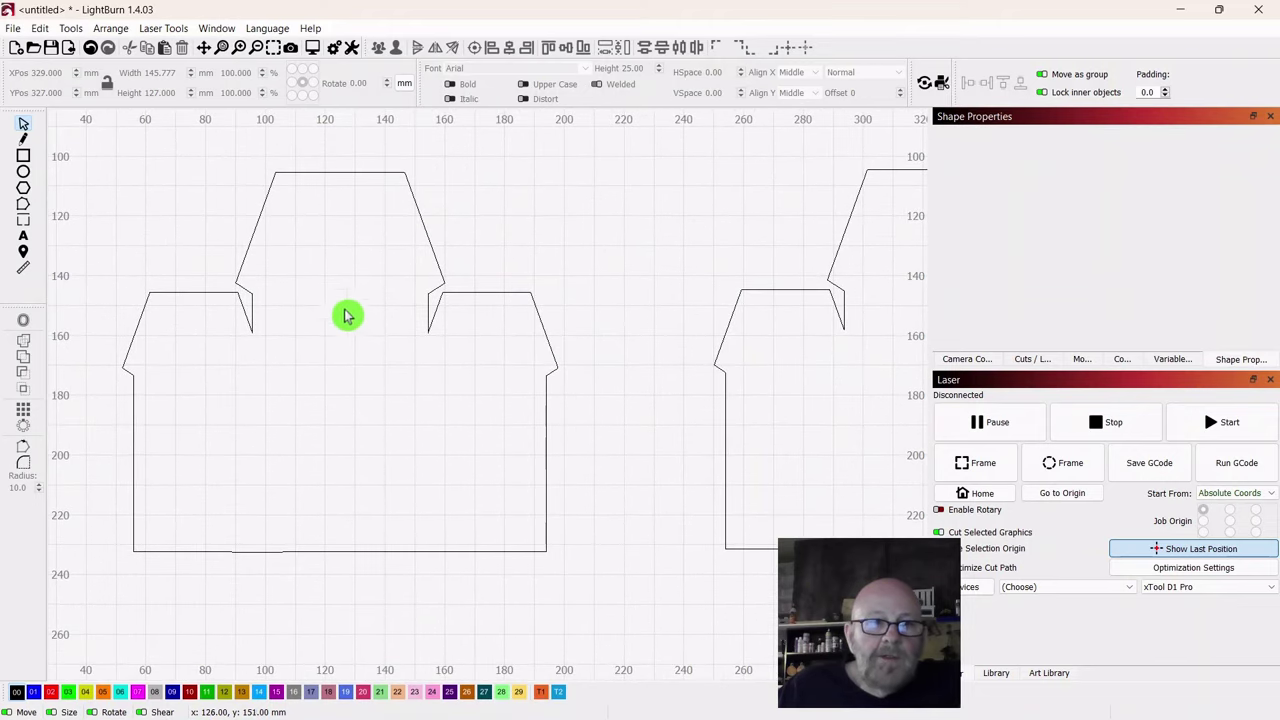
scroll(600, 440, "down", 2)
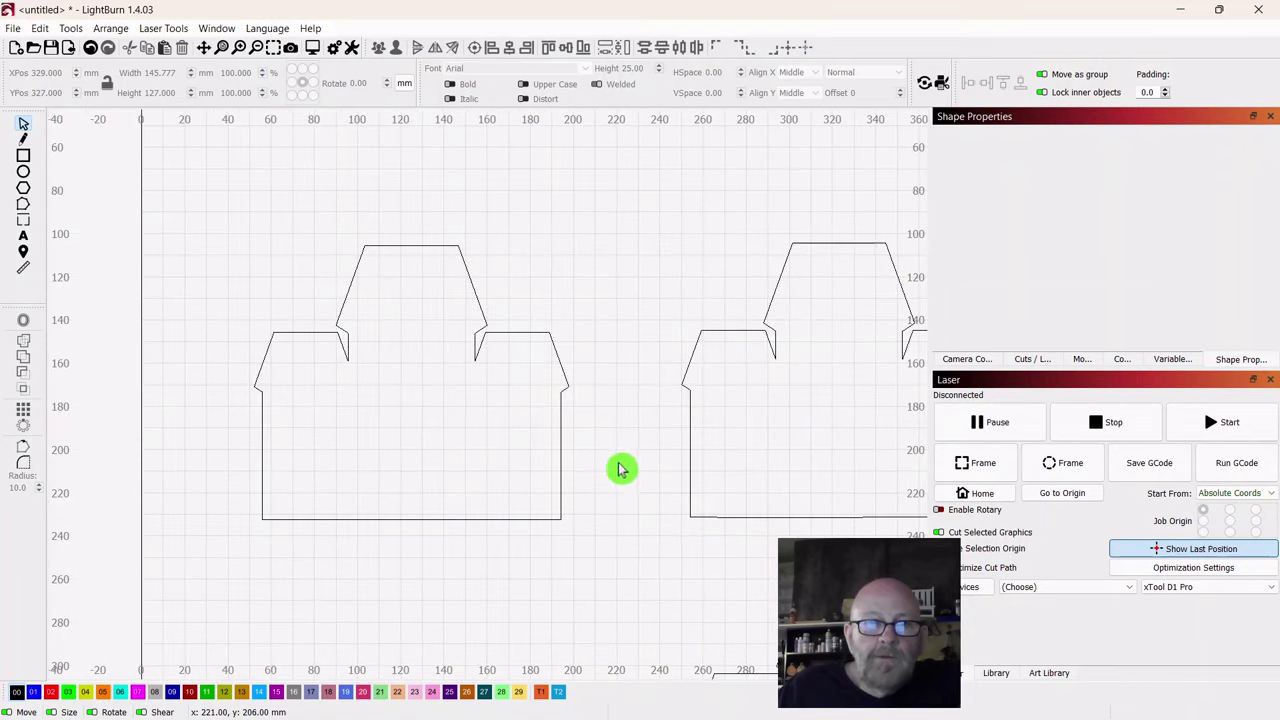
left_click_drag(620, 470, 583, 440)
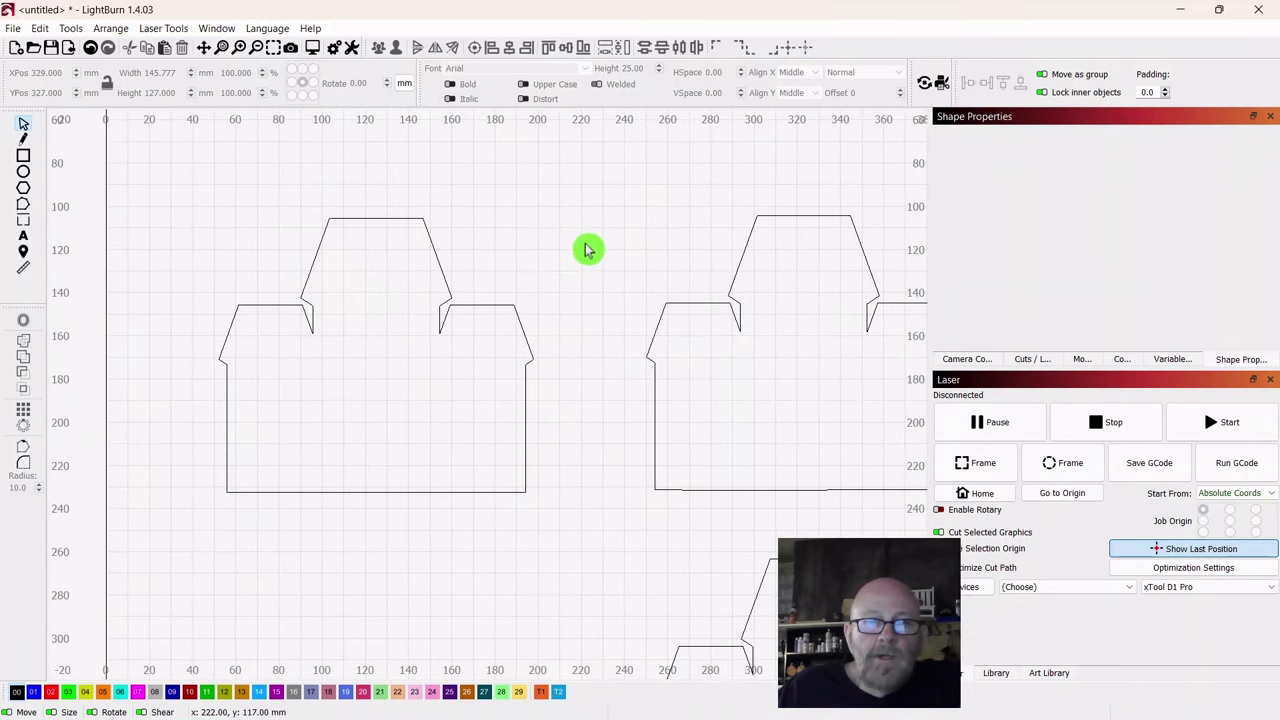
scroll(570, 252, "down", 2)
left_click_drag(567, 238, 514, 204)
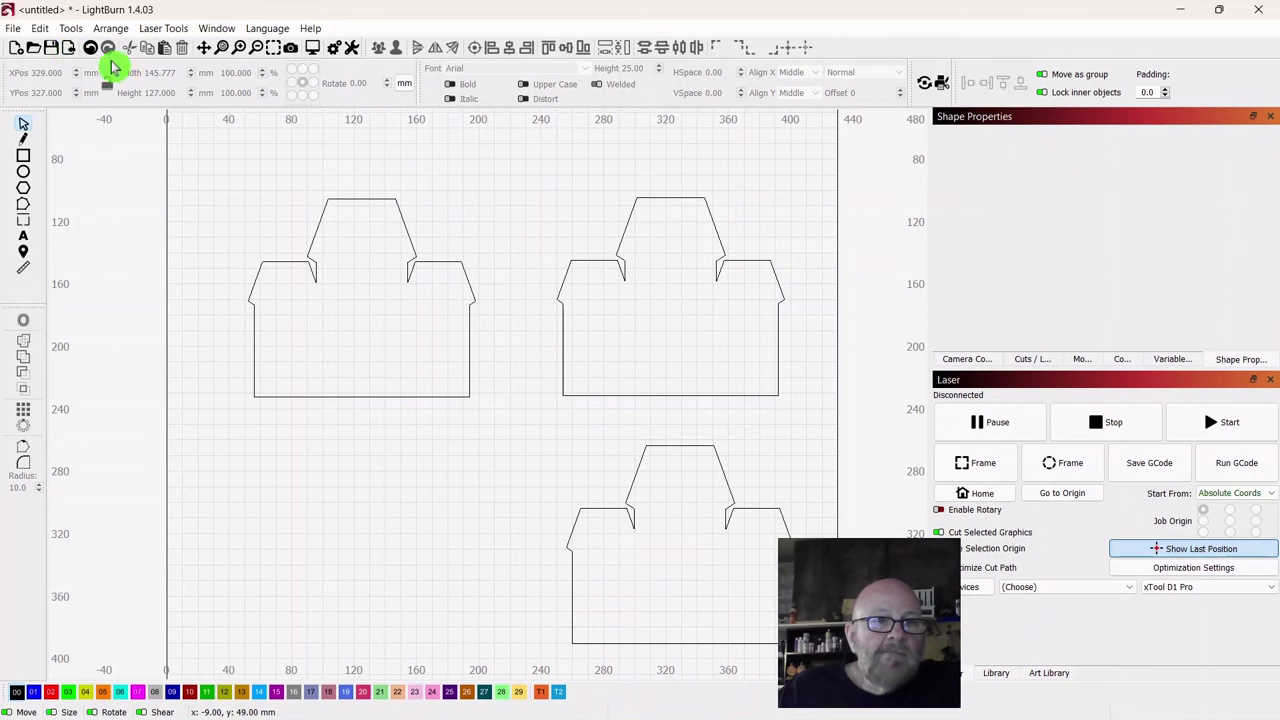
Step: Import Halloween-Spiderweb.svg from the layered_haunted_house folder and scale it down proportionally to about 139 × 101 mm
left_click(71, 52)
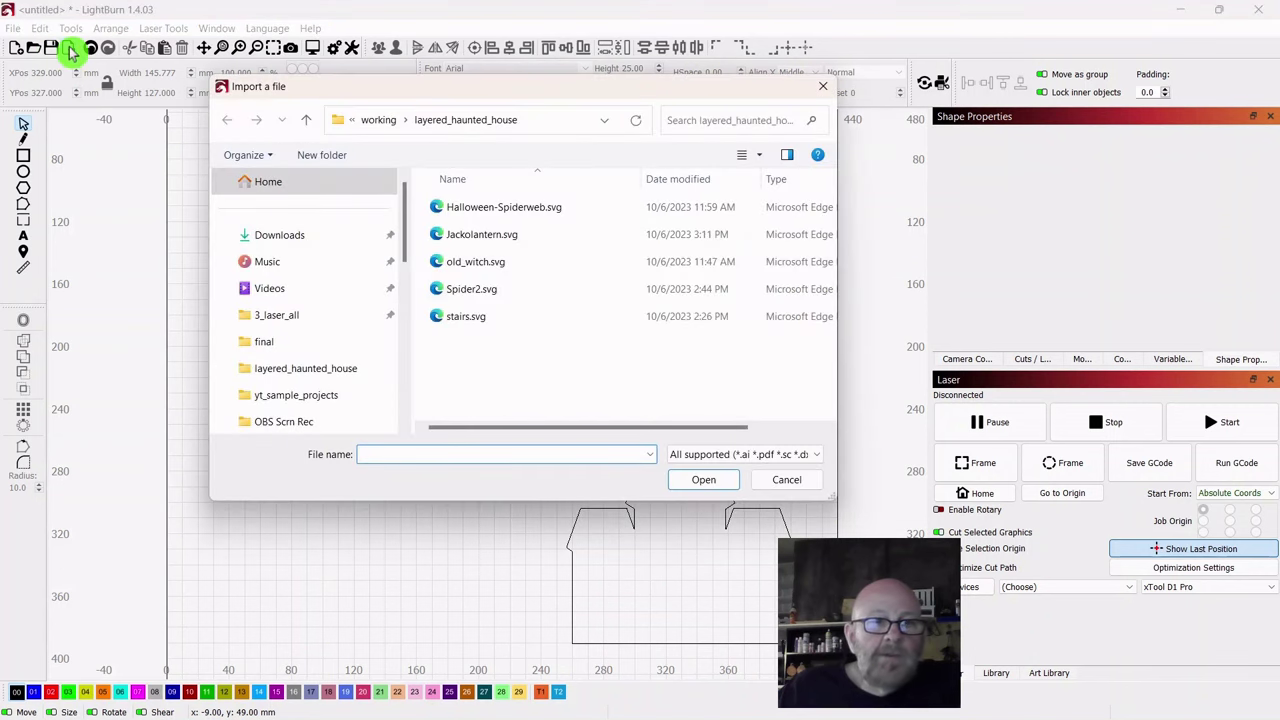
double_click(487, 210)
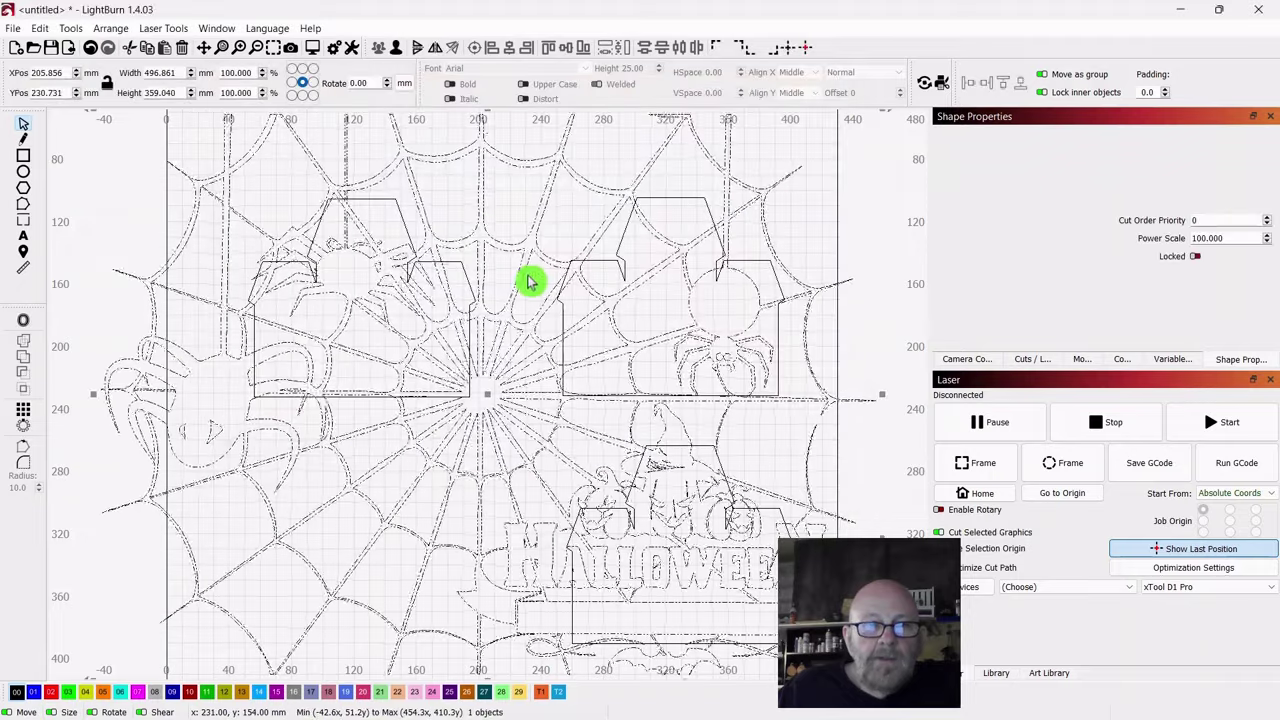
scroll(528, 285, "down", 3)
left_click_drag(686, 229, 405, 366)
Step: Examine the fine detail of the spiderweb artwork up close and its size relative to the outlines
scroll(471, 406, "up", 6)
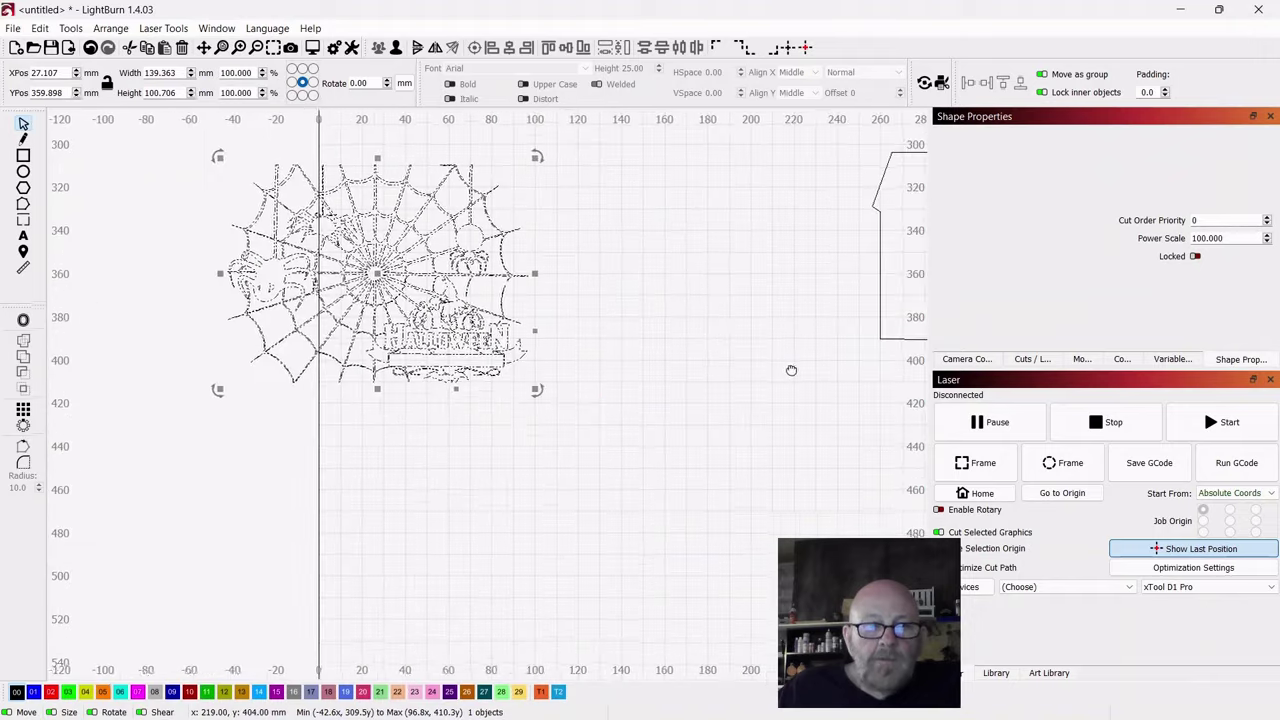
scroll(663, 423, "up", 5)
left_click_drag(726, 420, 863, 474)
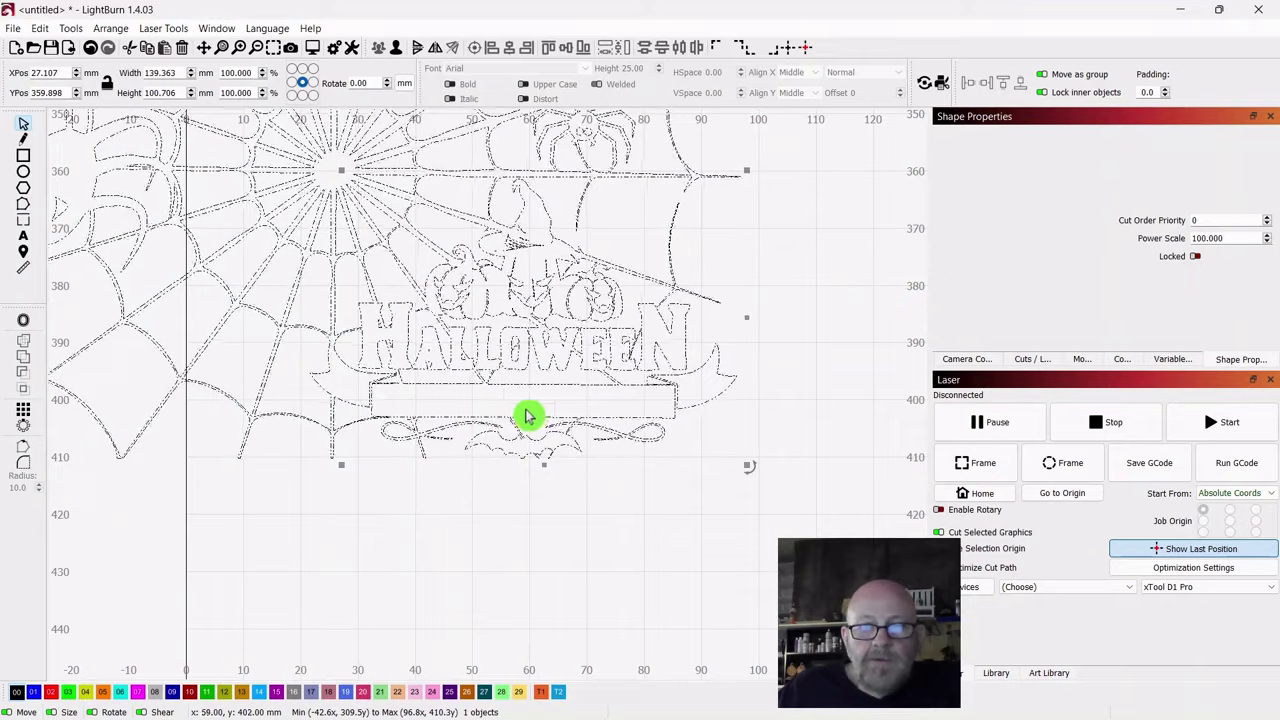
scroll(574, 523, "down", 2)
scroll(574, 523, "down", 5)
scroll(728, 421, "down", 1)
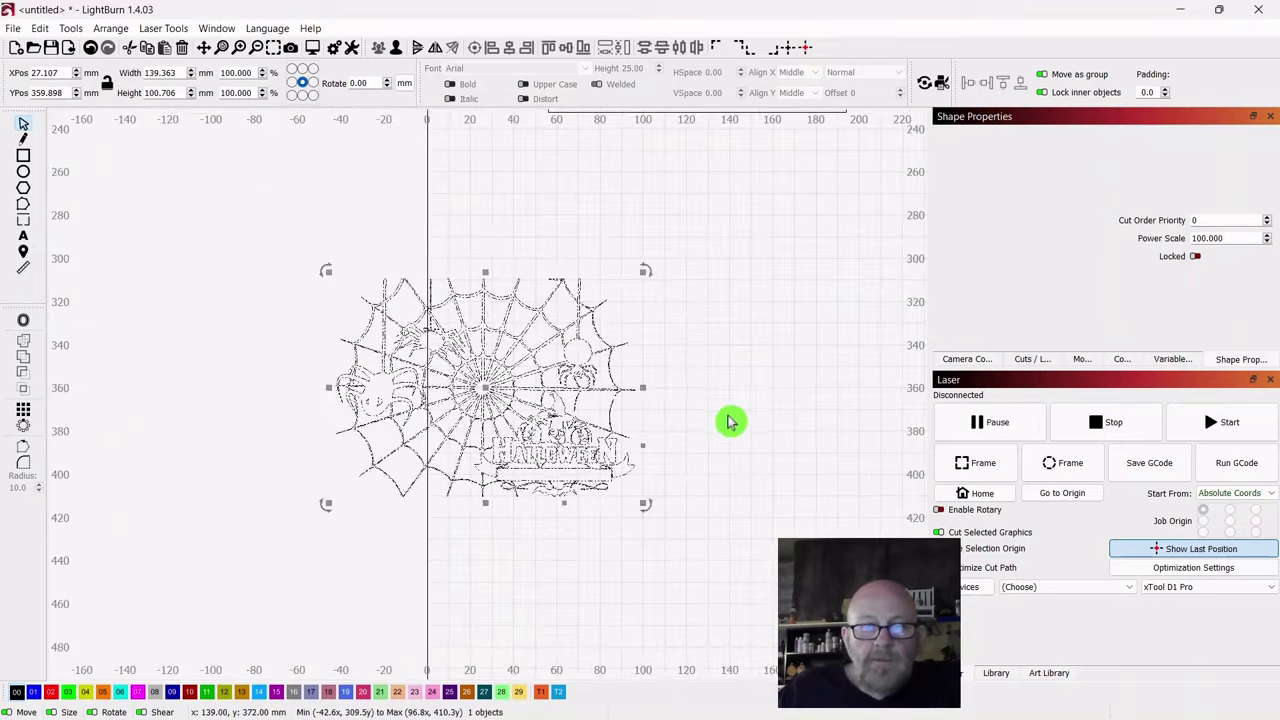
scroll(730, 418, "down", 3)
left_click_drag(748, 400, 515, 399)
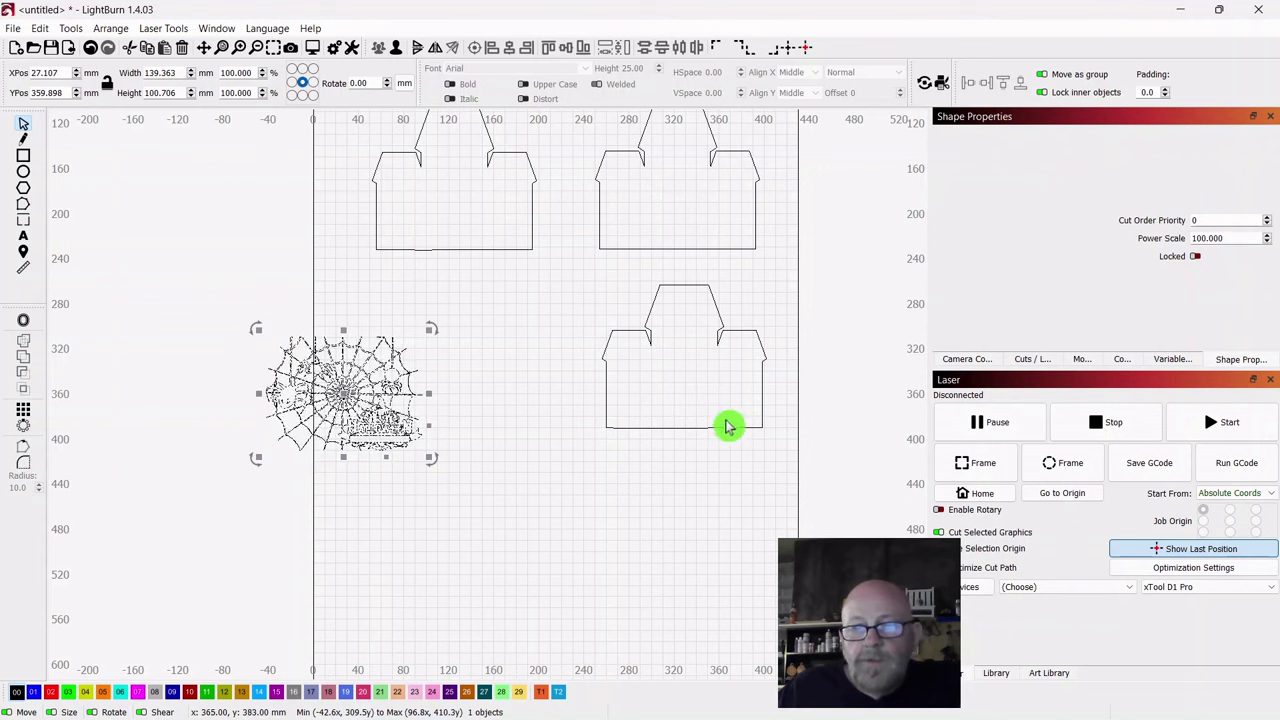
Step: Move the spiderweb artwork to X 136, Y 303 mm and scale it down proportionally to about 68 × 49 mm
scroll(537, 400, "down", 1)
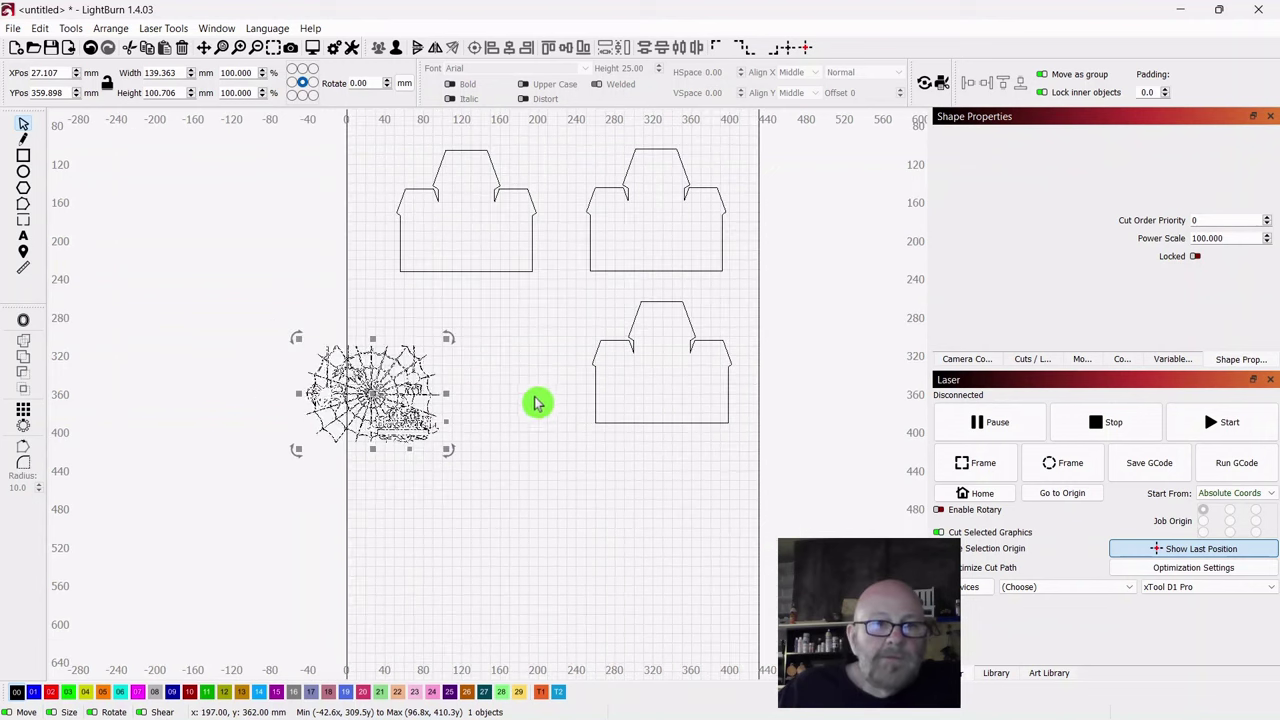
left_click_drag(372, 395, 478, 342)
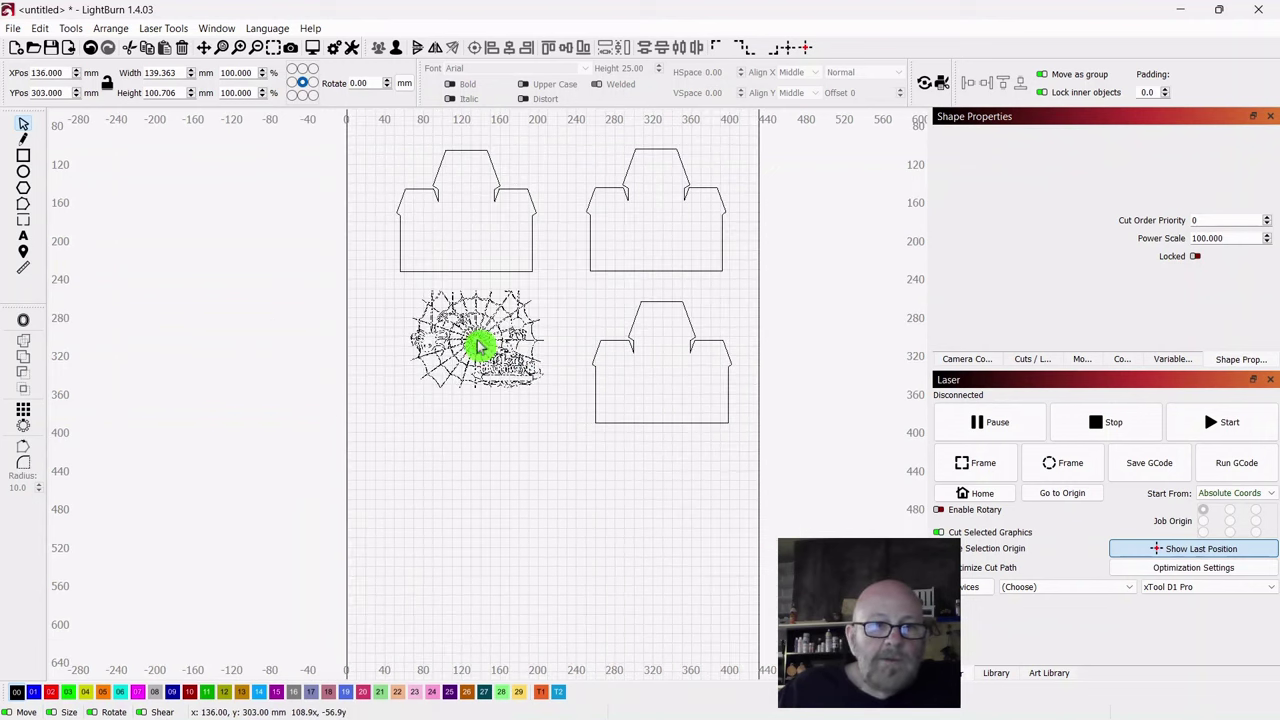
scroll(503, 409, "up", 5)
scroll(689, 318, "up", 2)
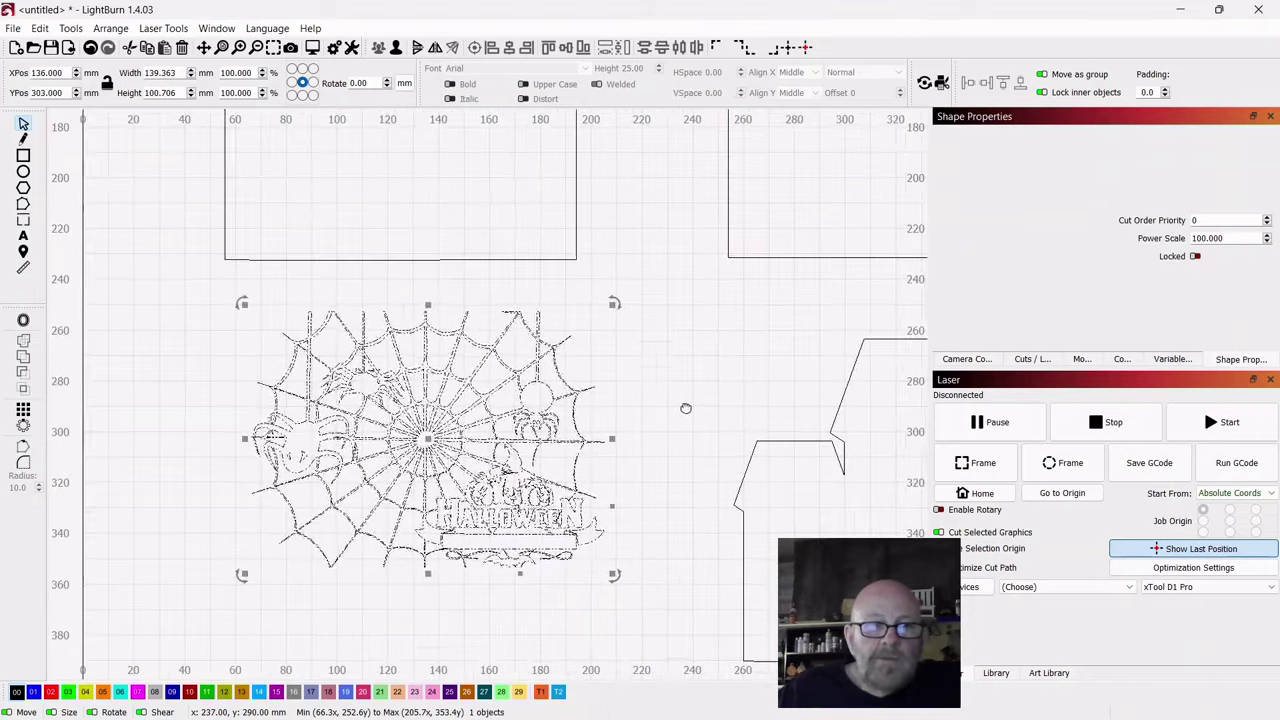
left_click_drag(614, 312, 429, 444)
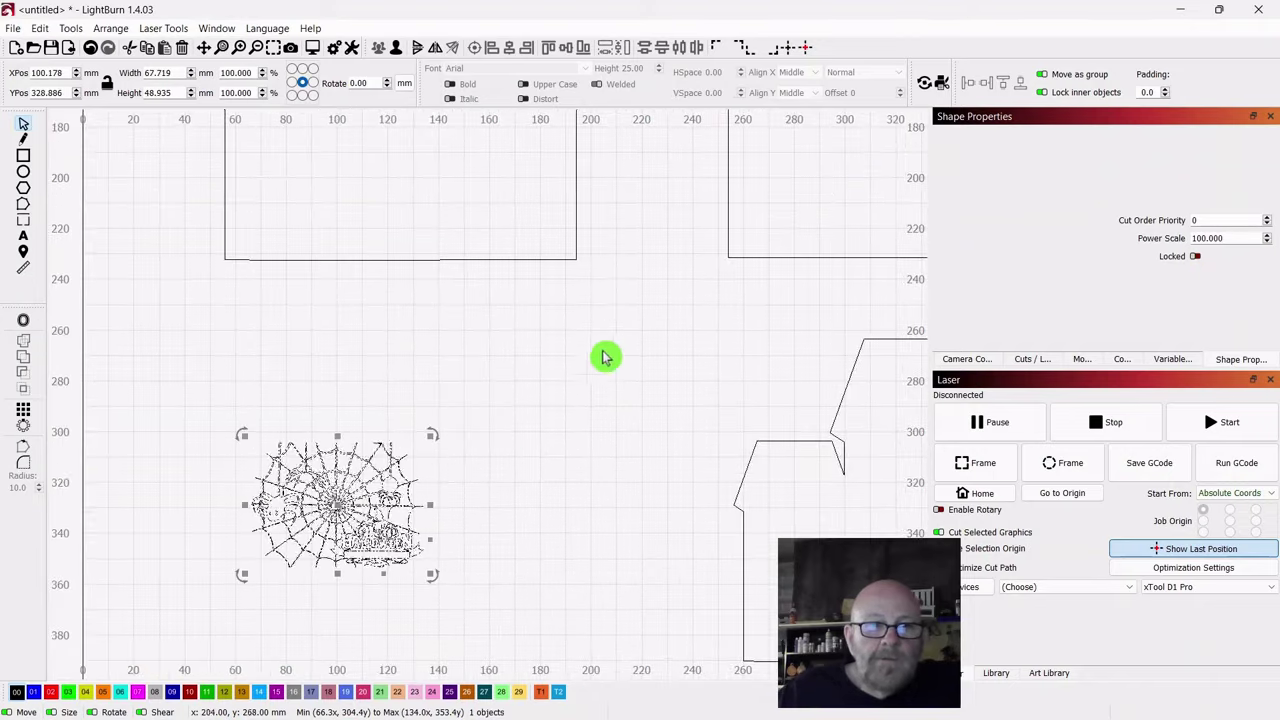
Step: Move the spiderweb artwork onto the first outline's central tower, centred at X 125, Y 155 mm
scroll(640, 408, "up", 3)
left_click_drag(352, 643, 413, 340)
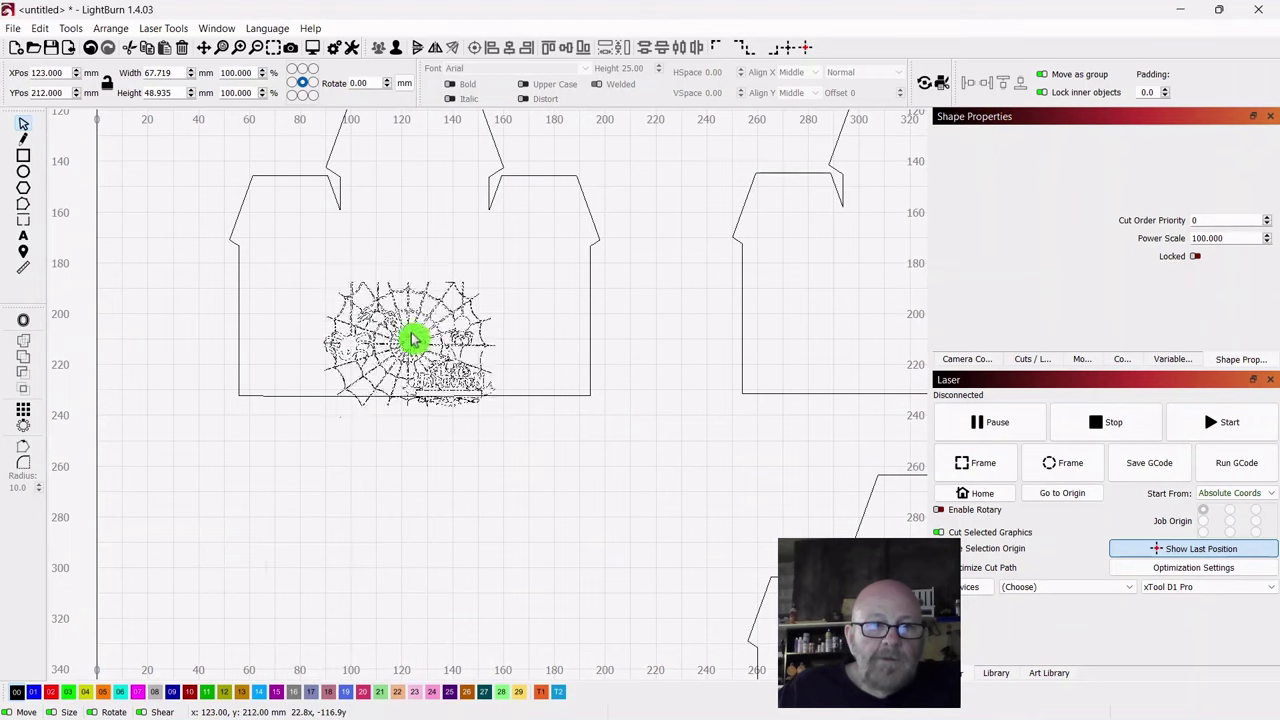
left_click_drag(413, 277, 414, 206)
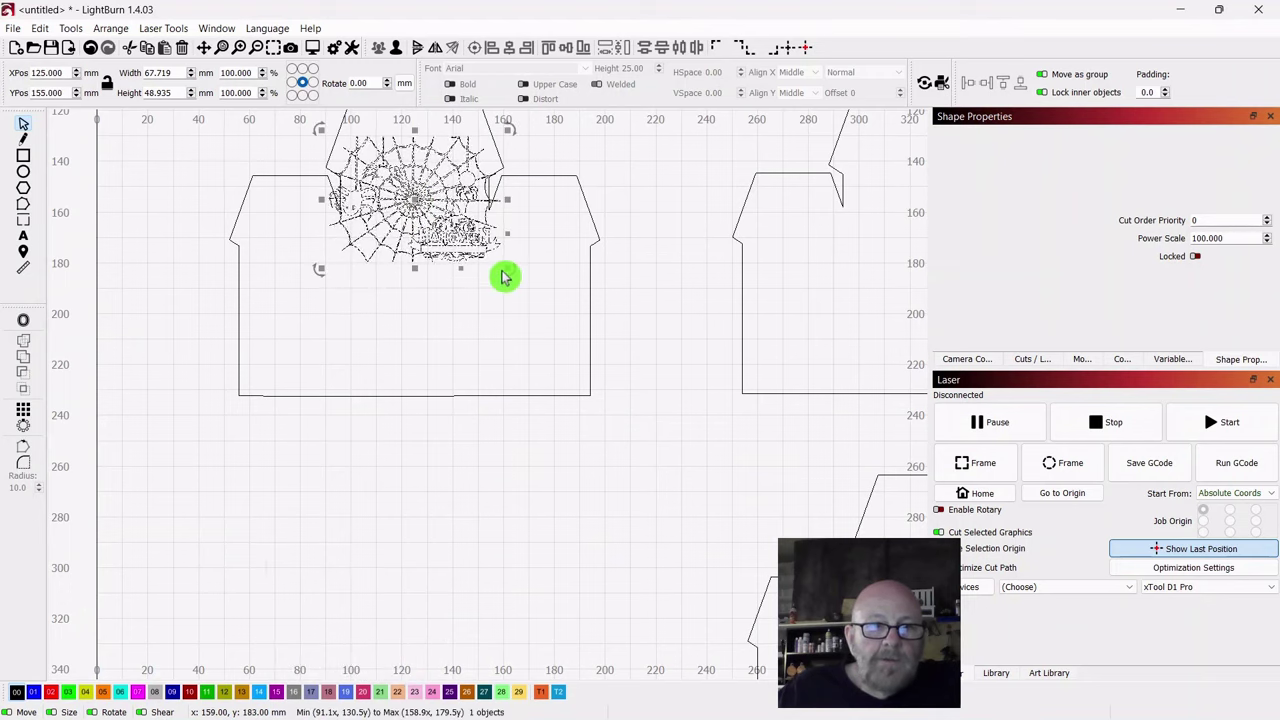
Step: Scale the spiderweb artwork down proportionally to about 35 × 25 mm and place it at X 123, Y 146 mm on the central tower
left_click_drag(510, 268, 447, 225)
left_click_drag(702, 272, 701, 420)
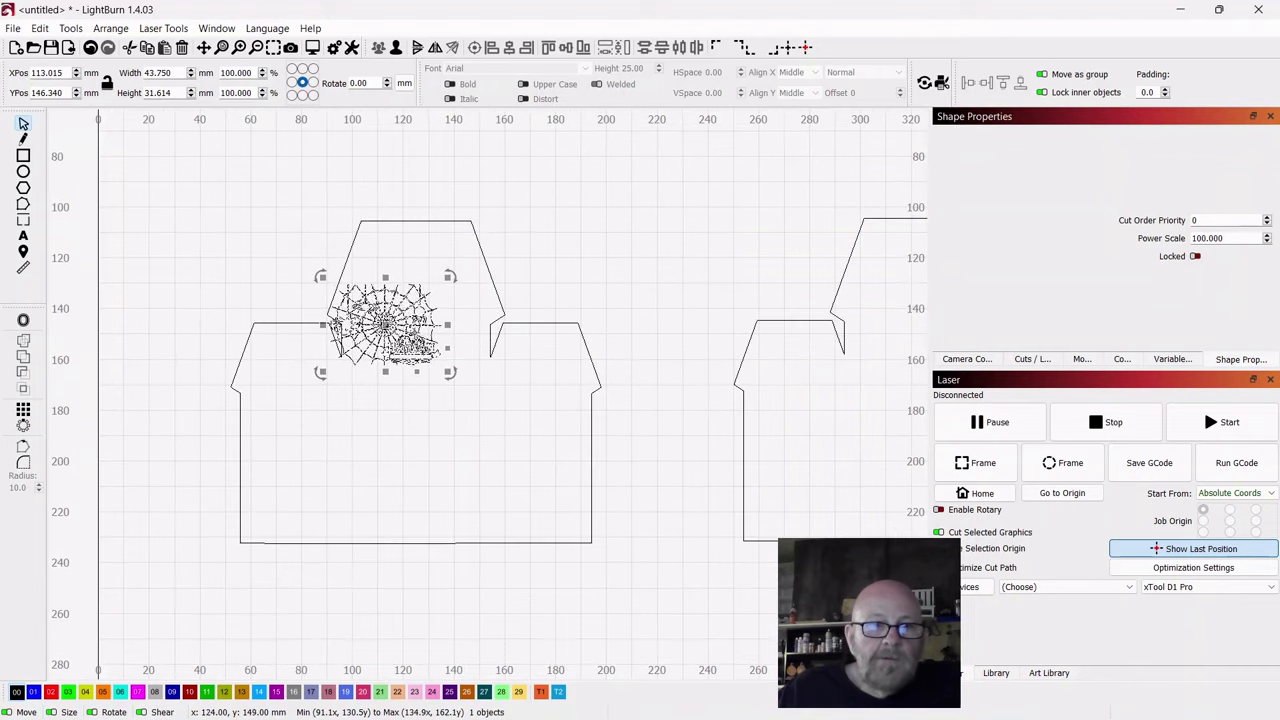
left_click_drag(383, 321, 393, 326)
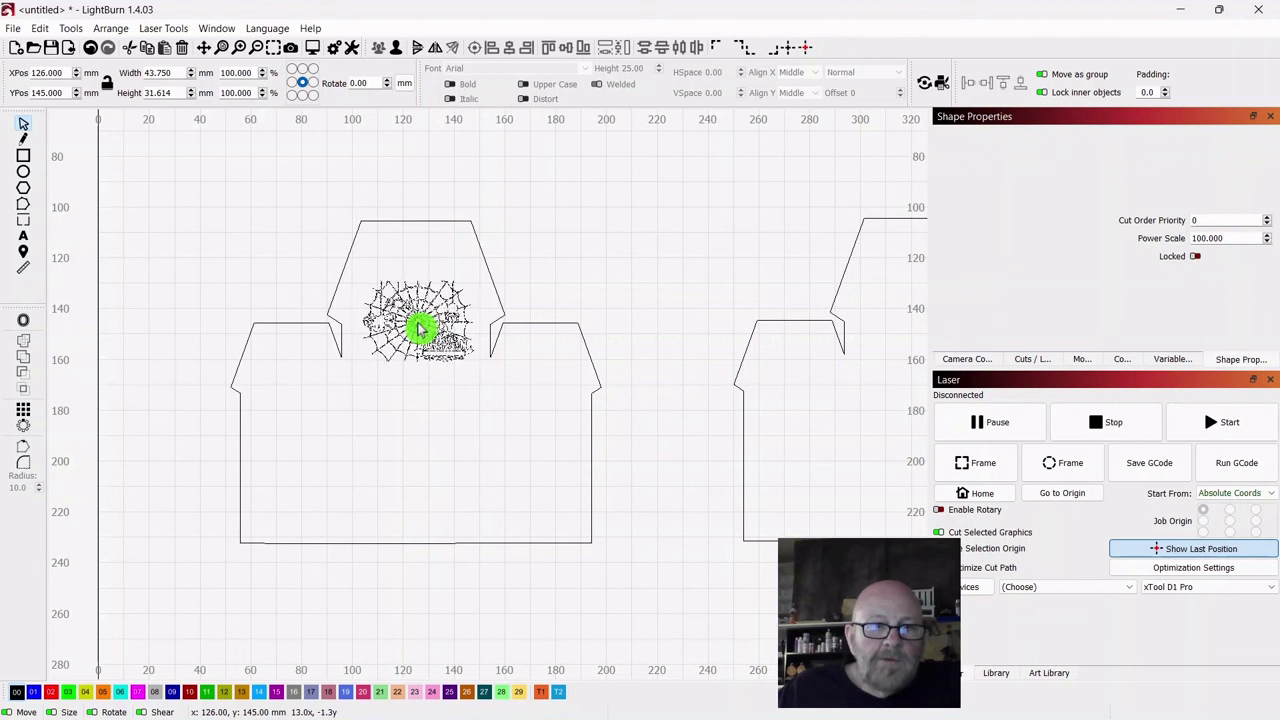
left_click_drag(420, 330, 421, 330)
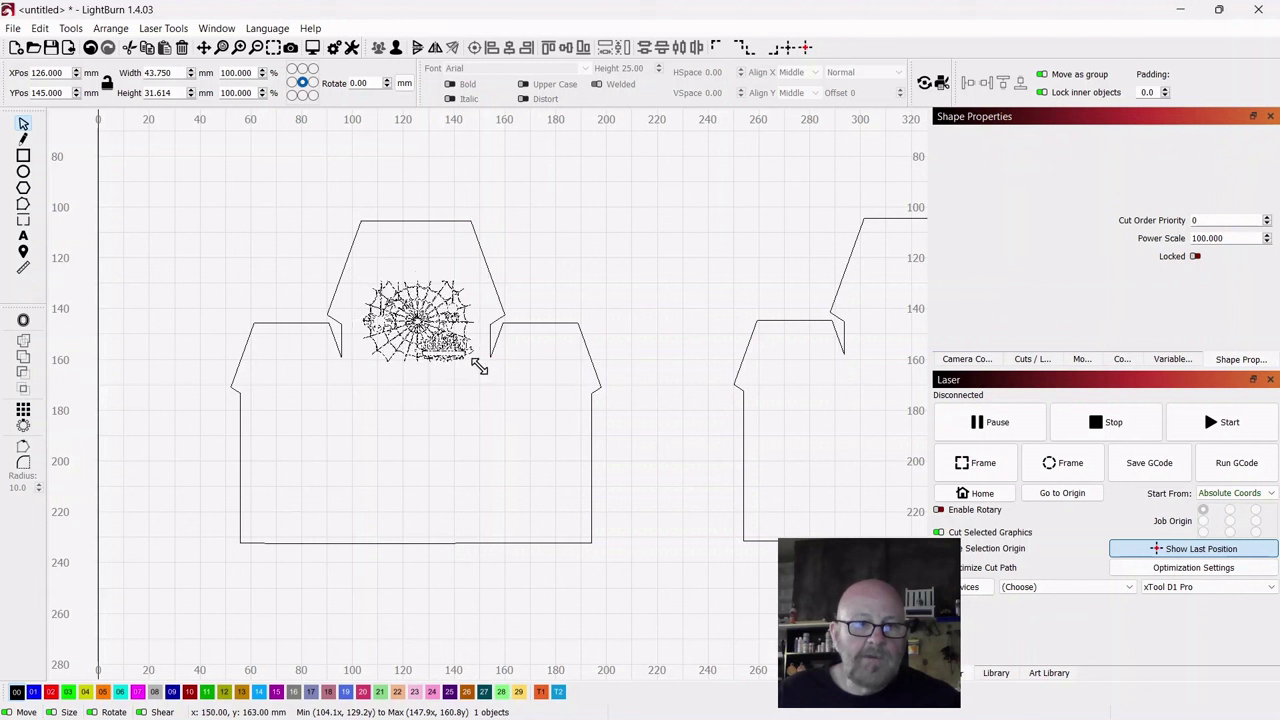
left_click_drag(405, 313, 413, 318)
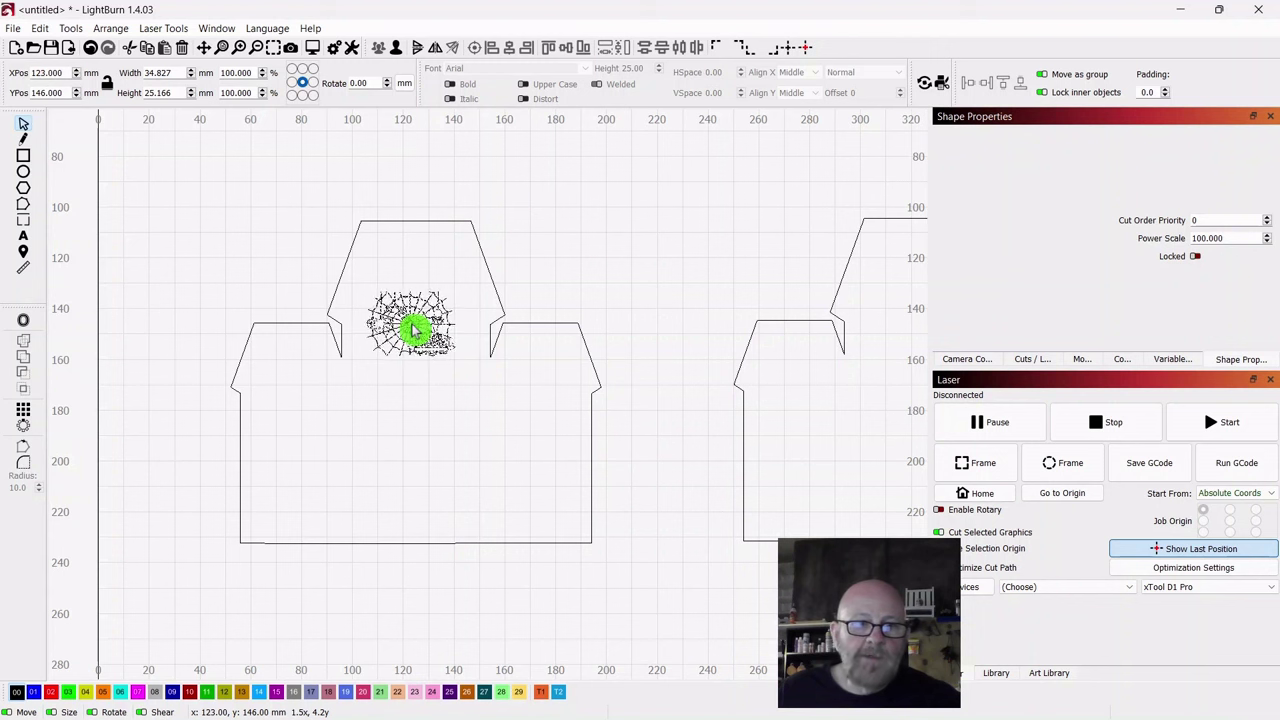
left_click_drag(413, 327, 414, 328)
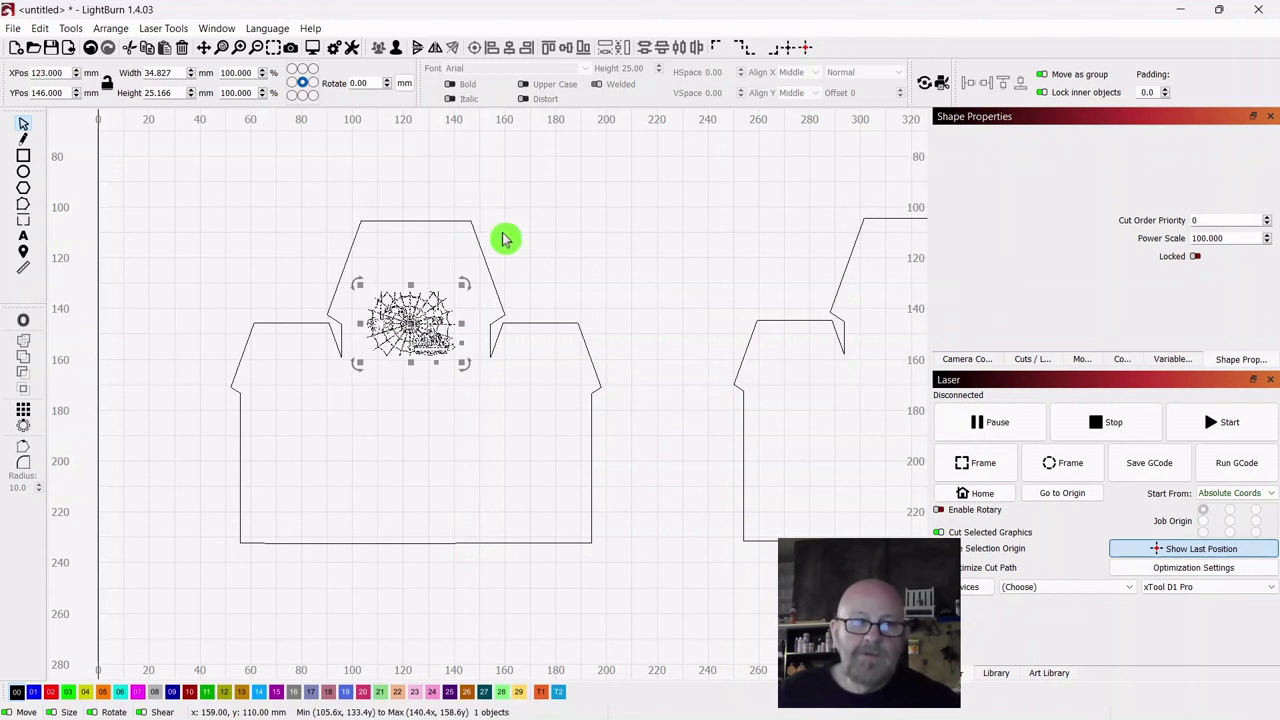
Step: Centre the spiderweb horizontally on the first outline, assign it to green layer 03 and show the cut layer settings
left_click(445, 257, "shift")
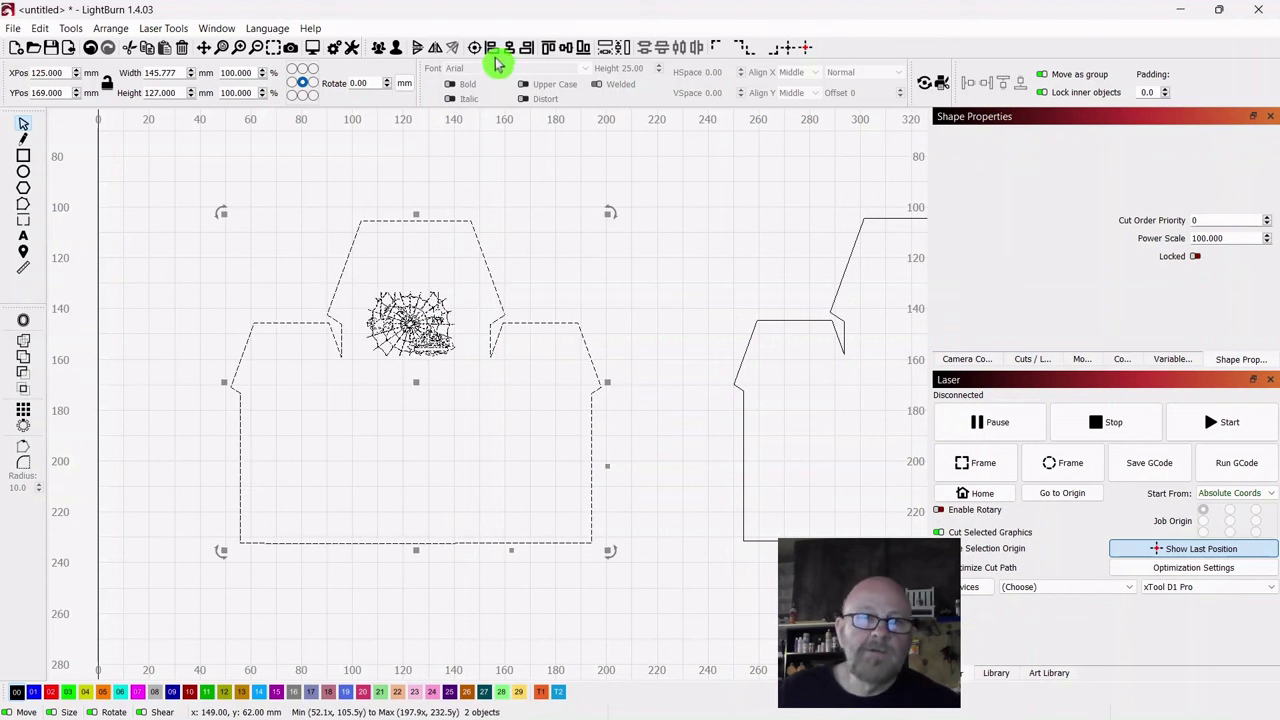
left_click(605, 152)
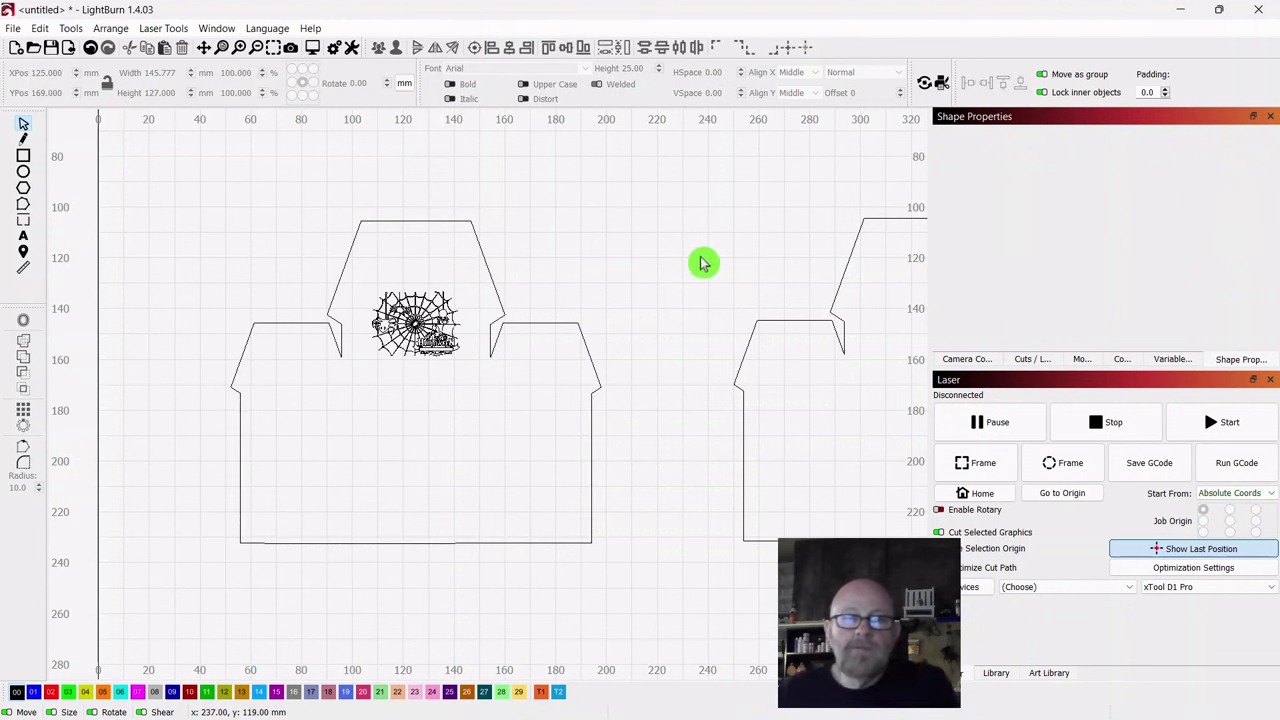
double_click(367, 372)
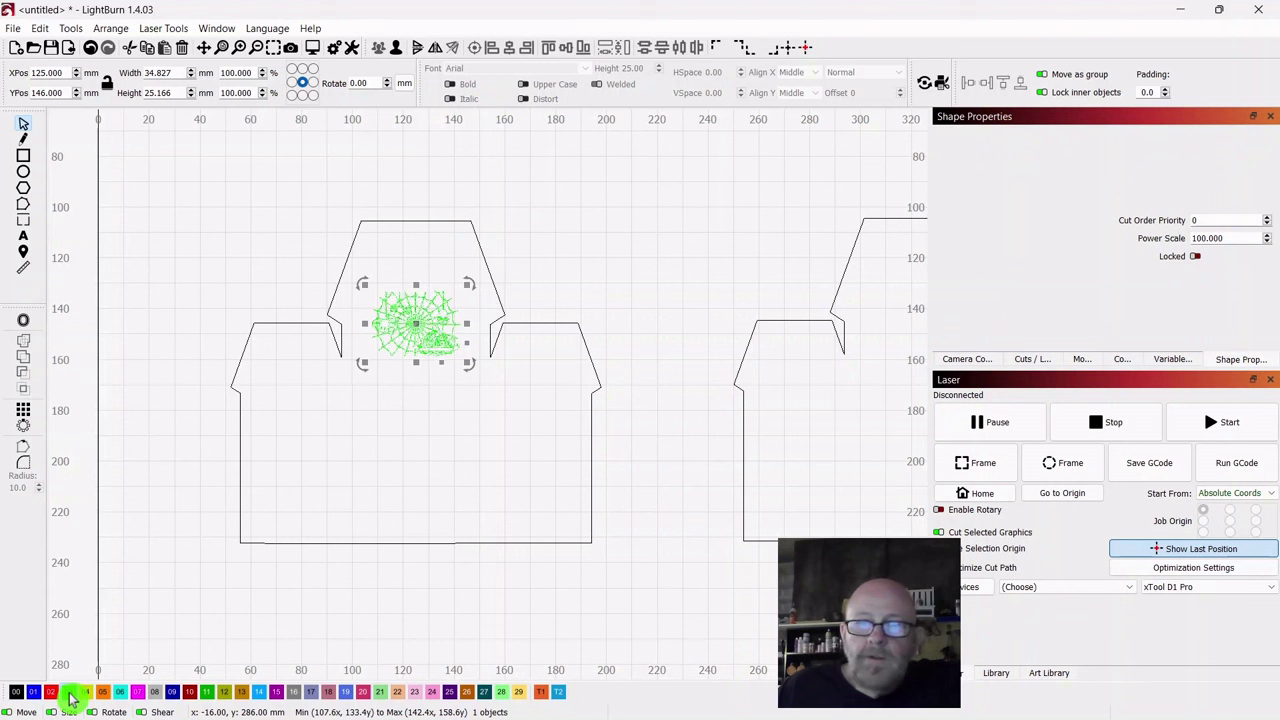
left_click(1030, 362)
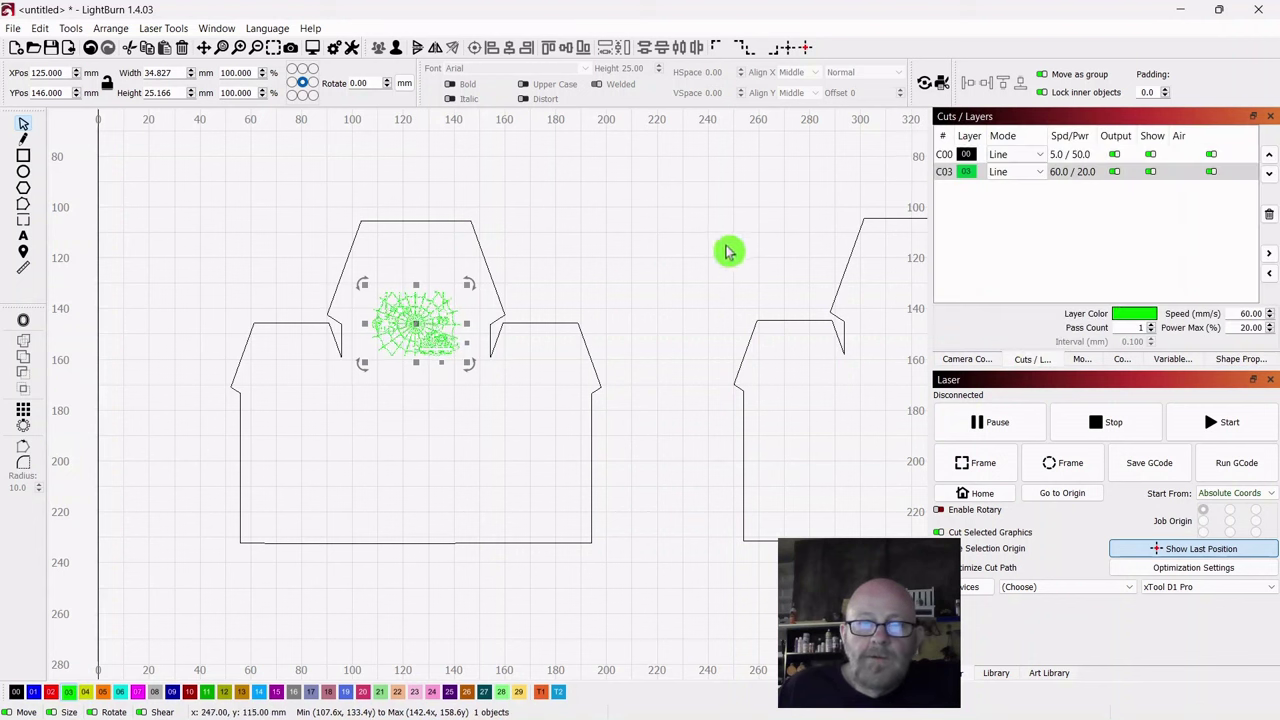
Step: Examine the spiderweb's engraving detail on the central tower and the overall arrangement of the three outlines
scroll(705, 250, "down", 2)
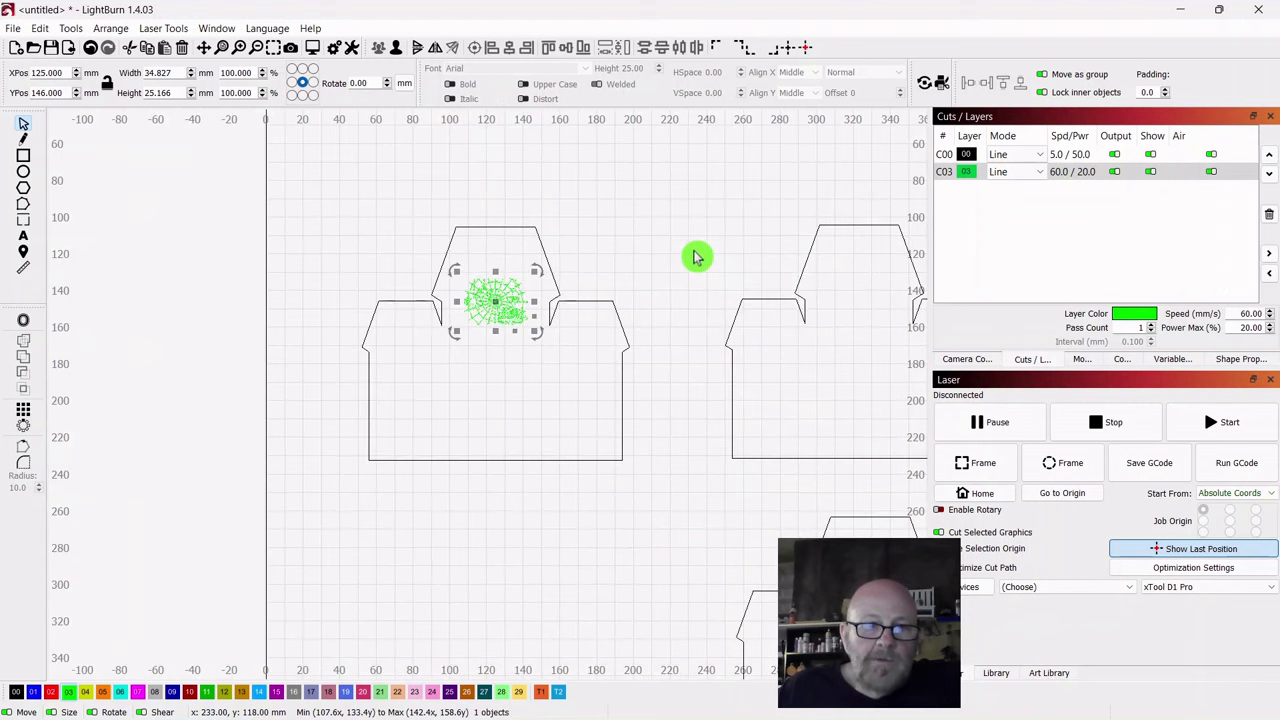
left_click_drag(694, 254, 574, 251)
scroll(572, 243, "down", 1)
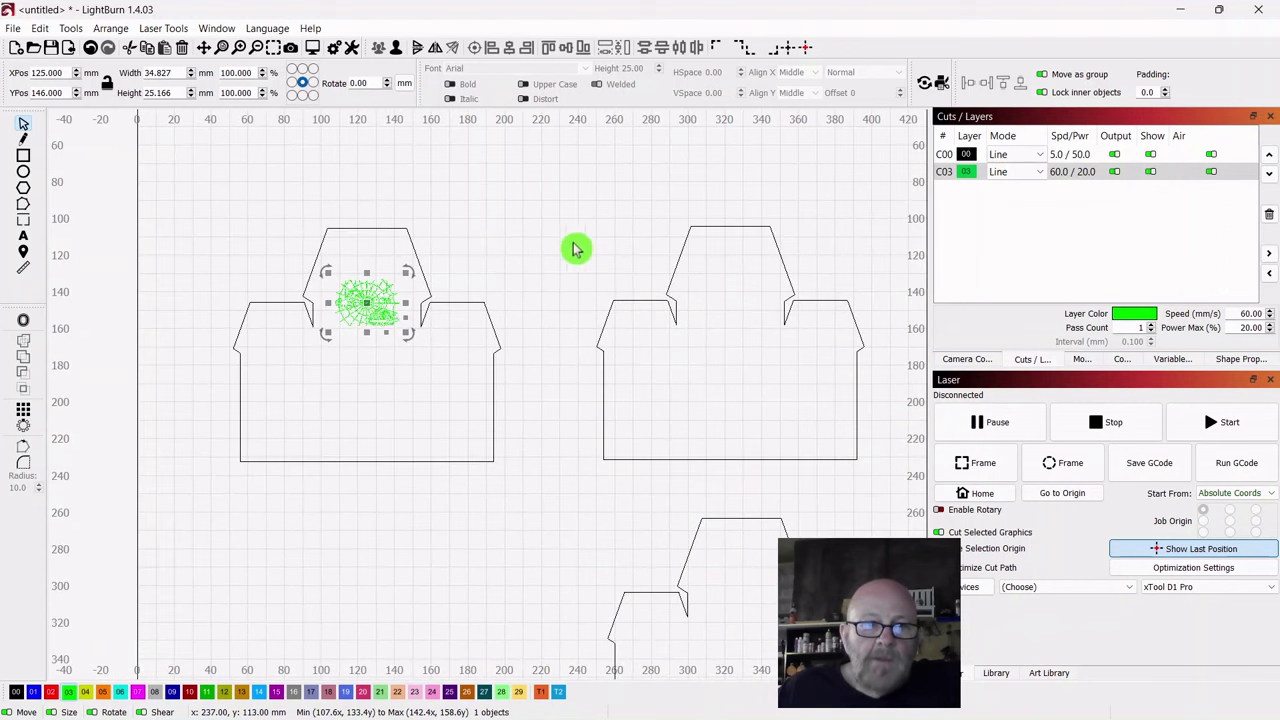
scroll(534, 346, "up", 3)
scroll(497, 251, "down", 1)
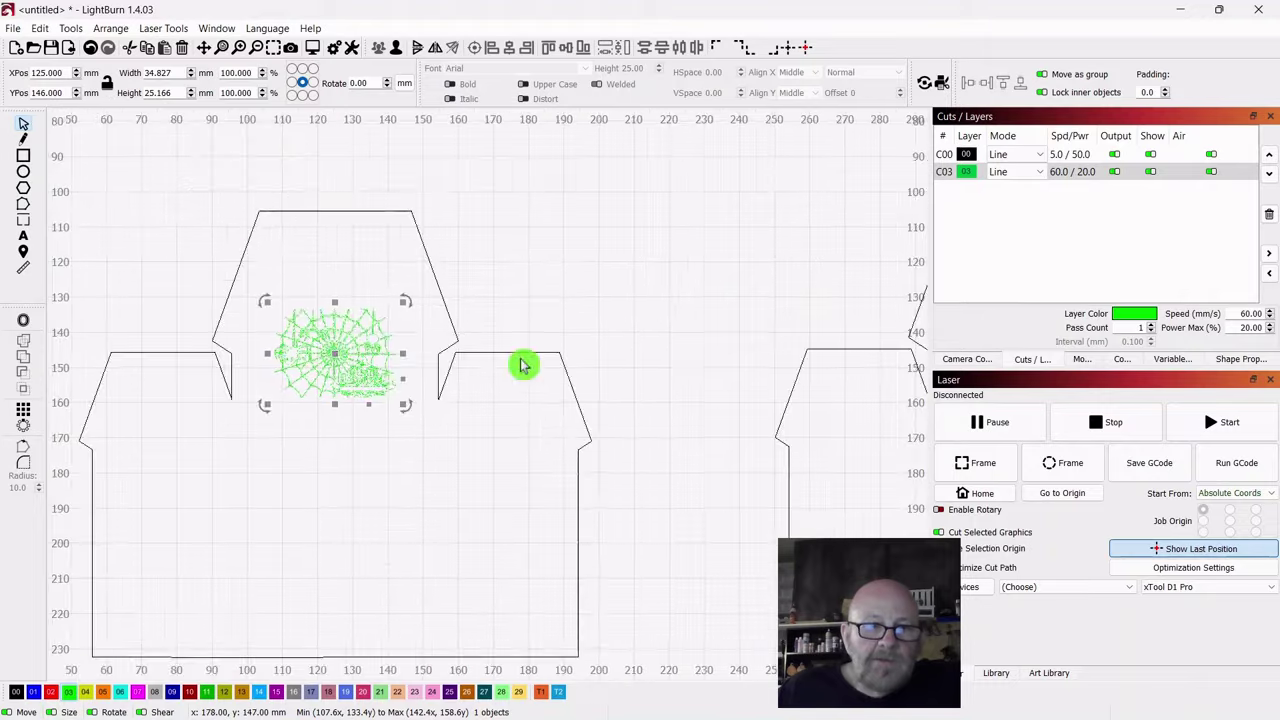
scroll(262, 381, "up", 2)
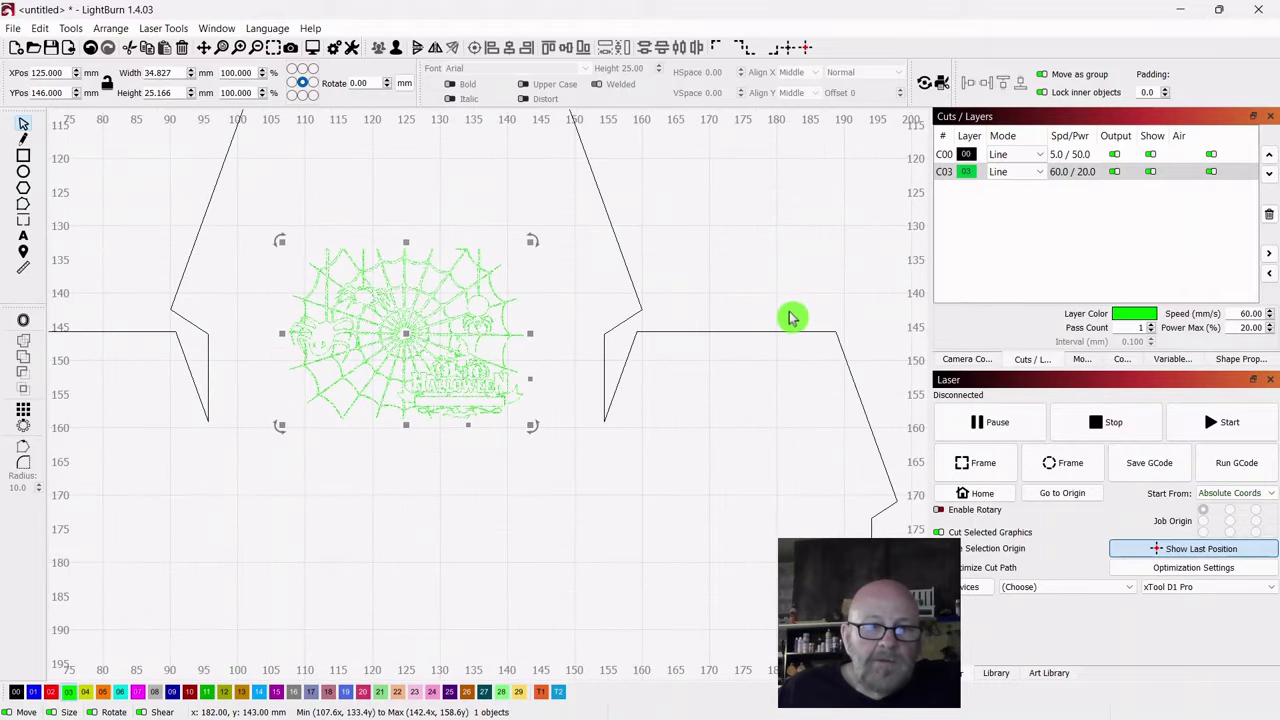
scroll(785, 318, "down", 2)
left_click_drag(806, 269, 486, 263)
scroll(590, 262, "down", 3)
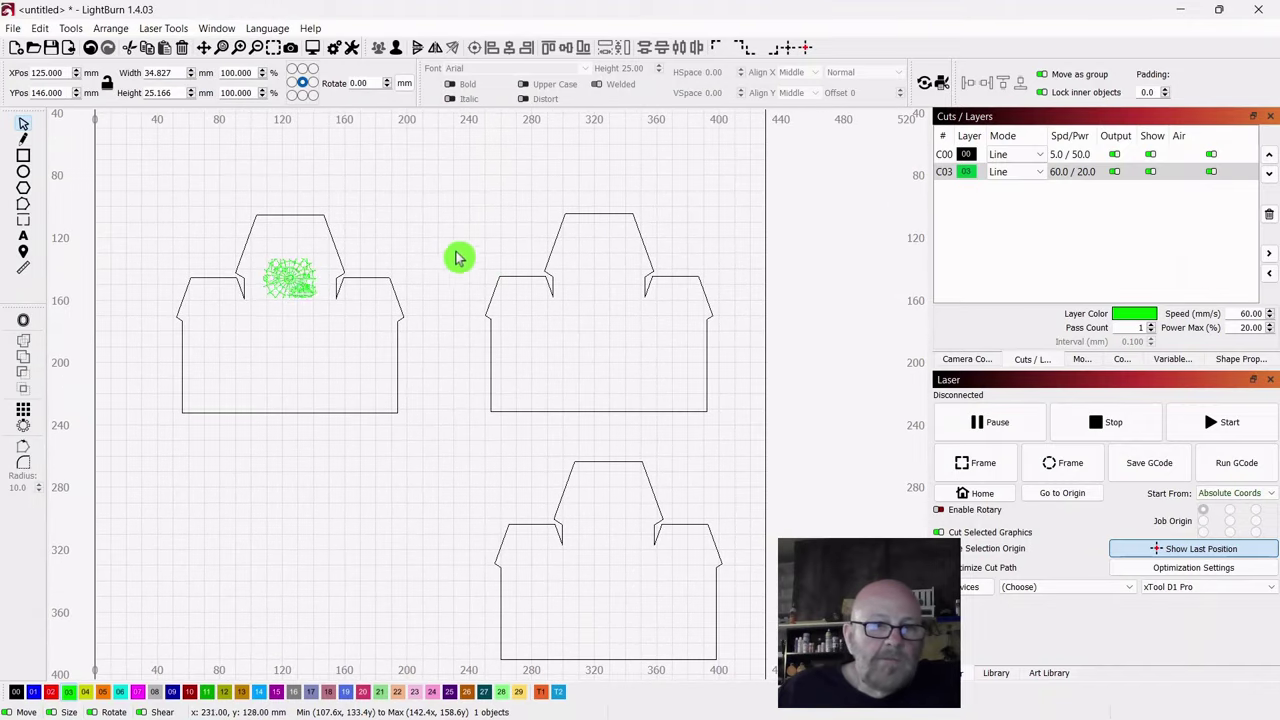
Step: Delete the third three-tower outline located below the second one
left_click(457, 260)
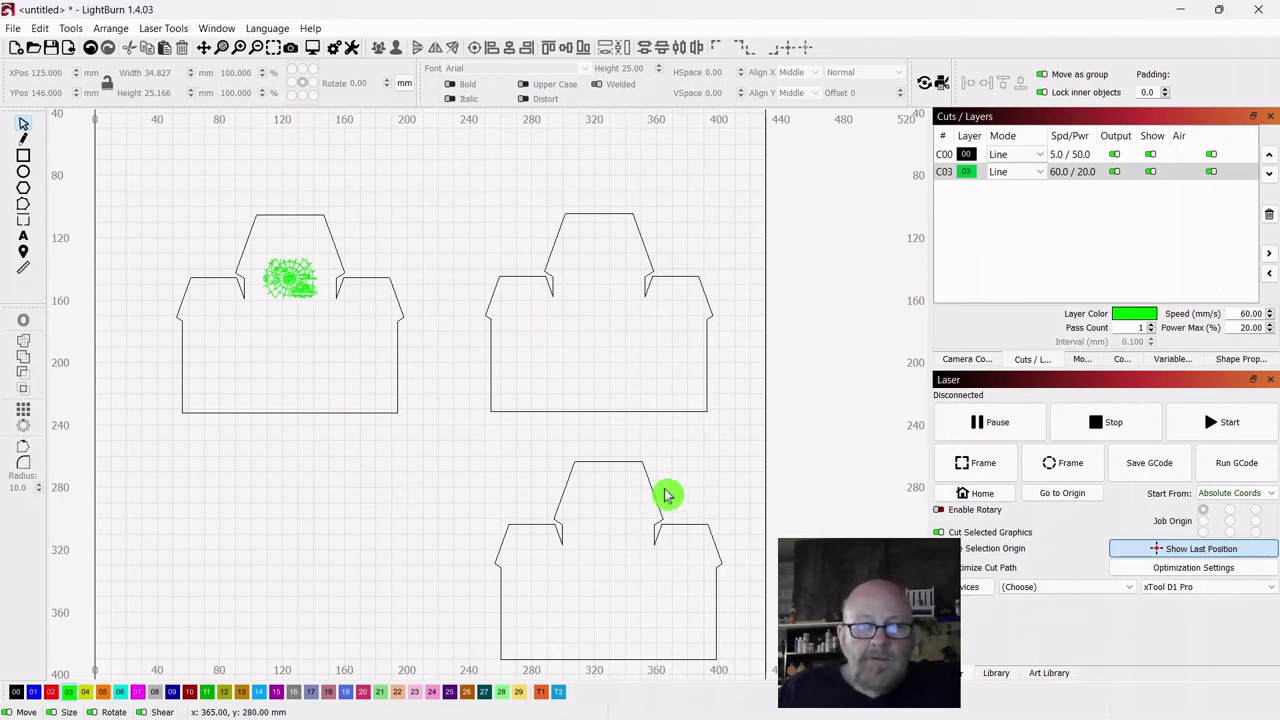
left_click(602, 545)
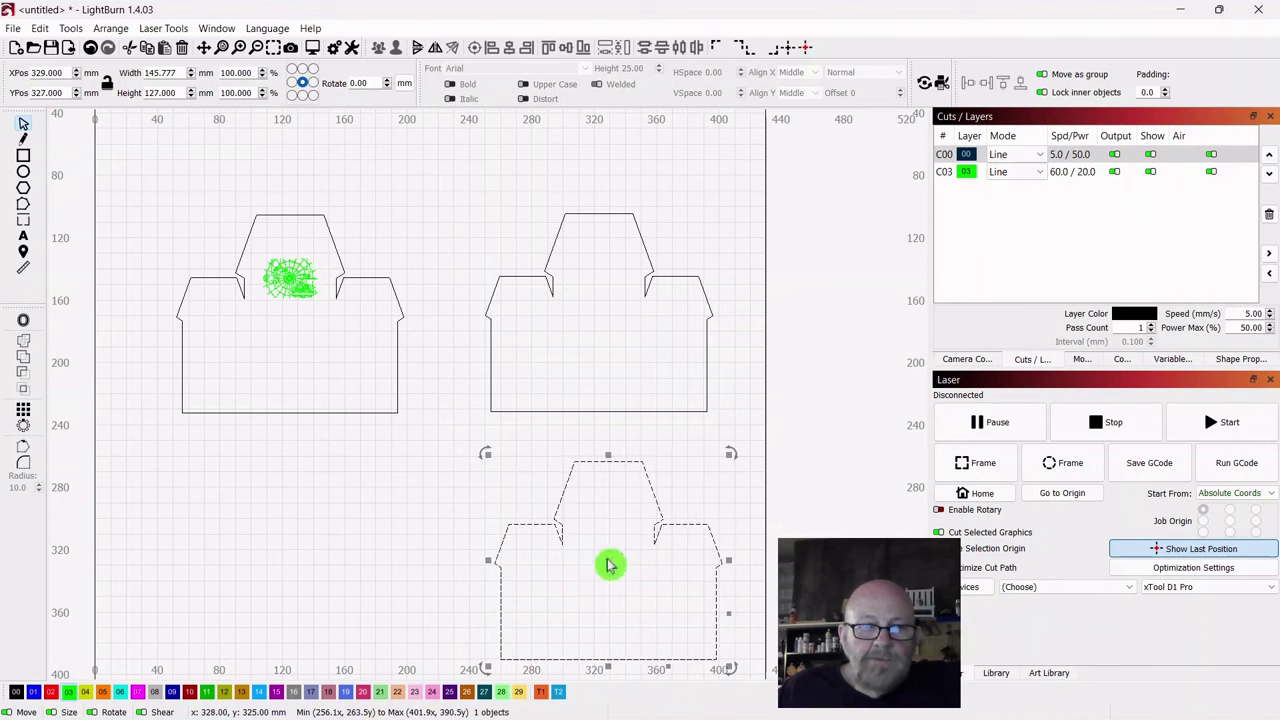
right_click(610, 565)
key("Escape")
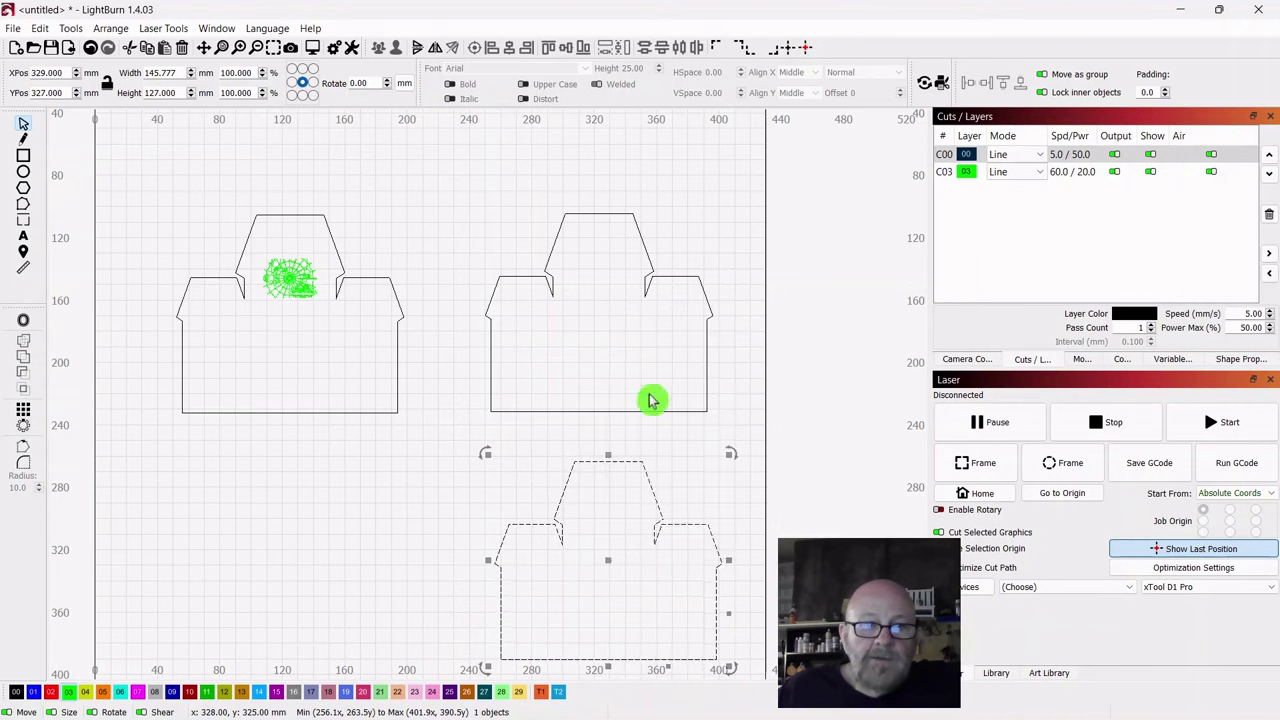
key("Delete")
scroll(650, 510, "up", 2)
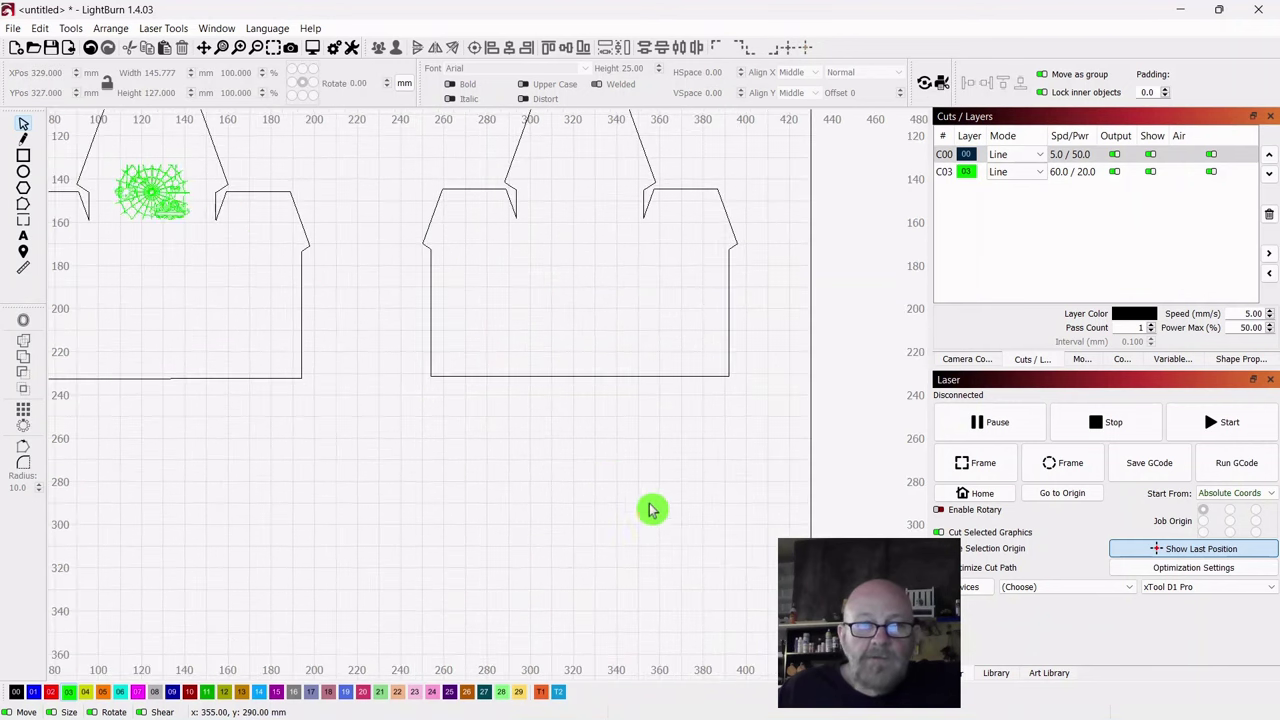
scroll(677, 463, "down", 2)
scroll(763, 566, "up", 2)
left_click_drag(784, 557, 758, 548)
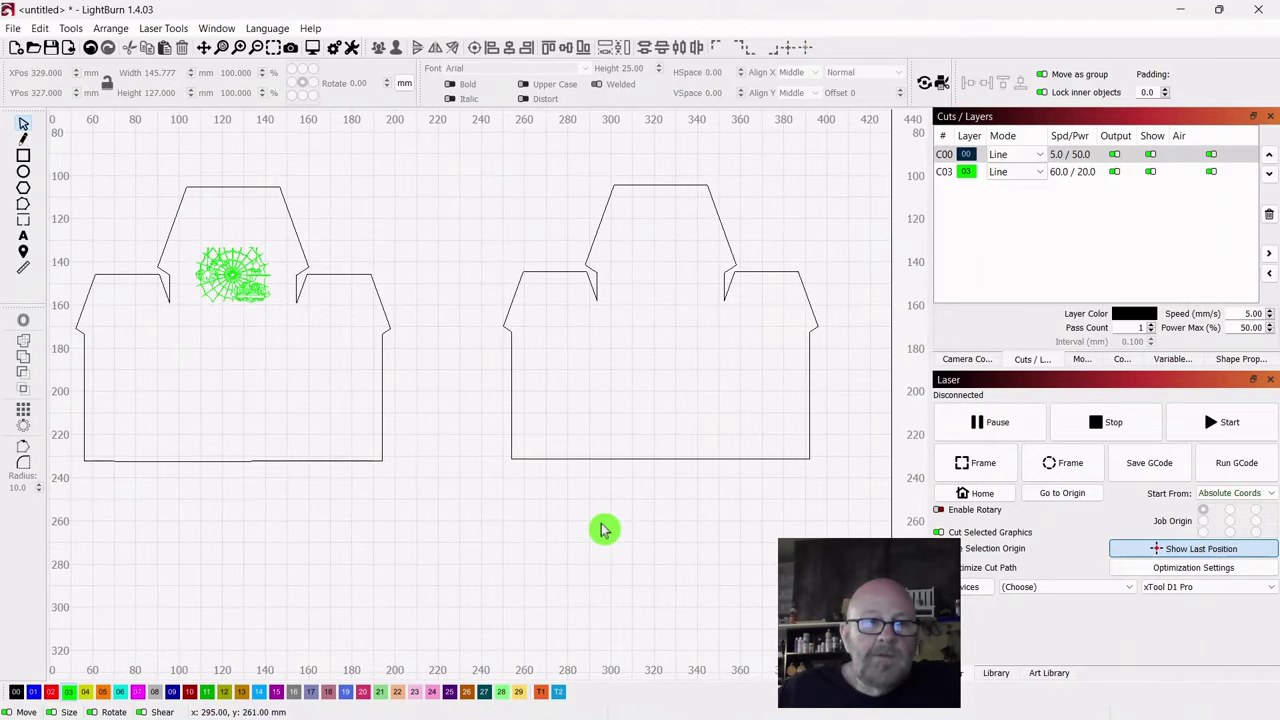
Step: Draw a rectangle about 38 × 86 mm centred inside the second outline and assign it to black layer 00
left_click(24, 158)
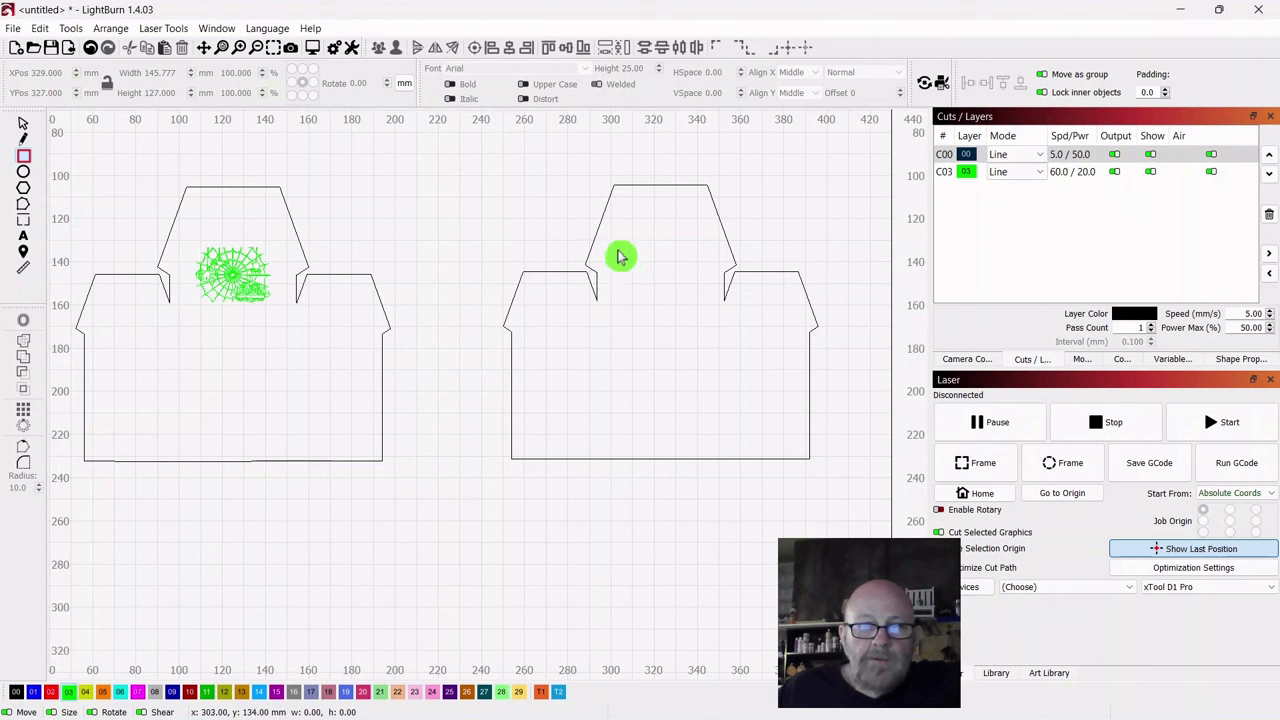
mouse_move(620, 266)
left_mouse_down()
mouse_move(677, 271)
mouse_move(700, 291)
mouse_move(704, 441)
left_mouse_up()
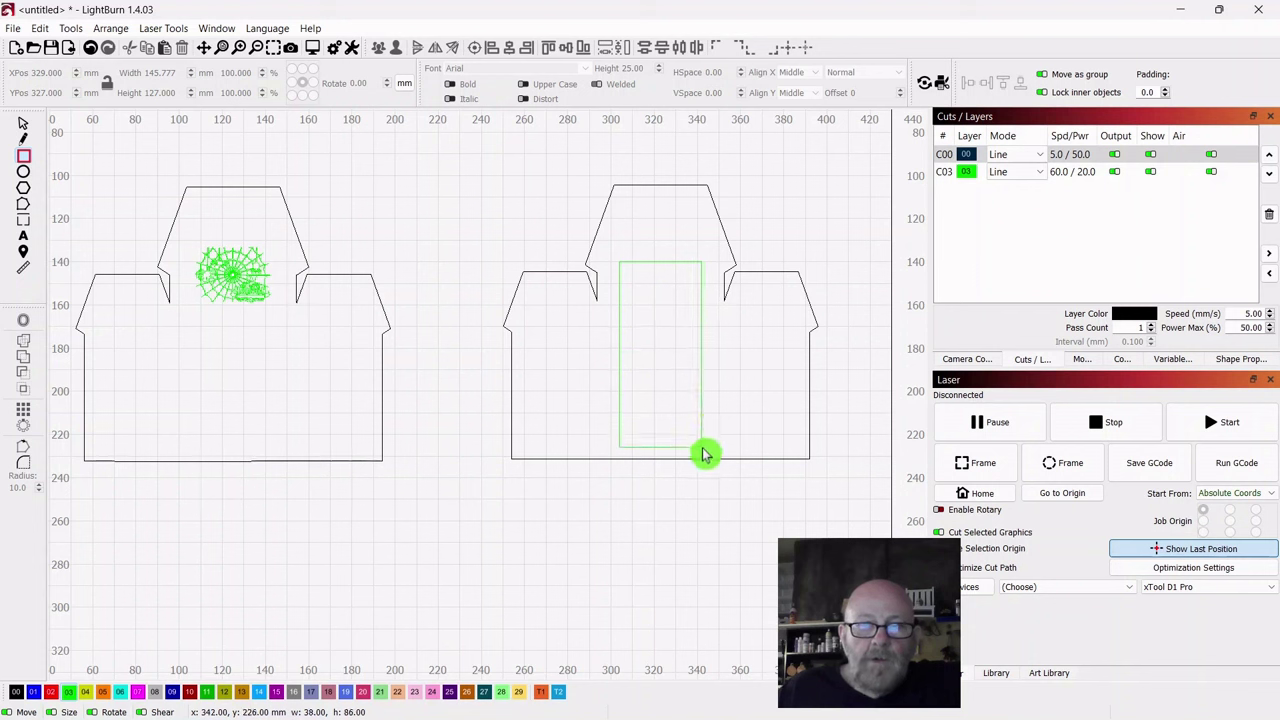
left_click_drag(704, 454, 705, 453)
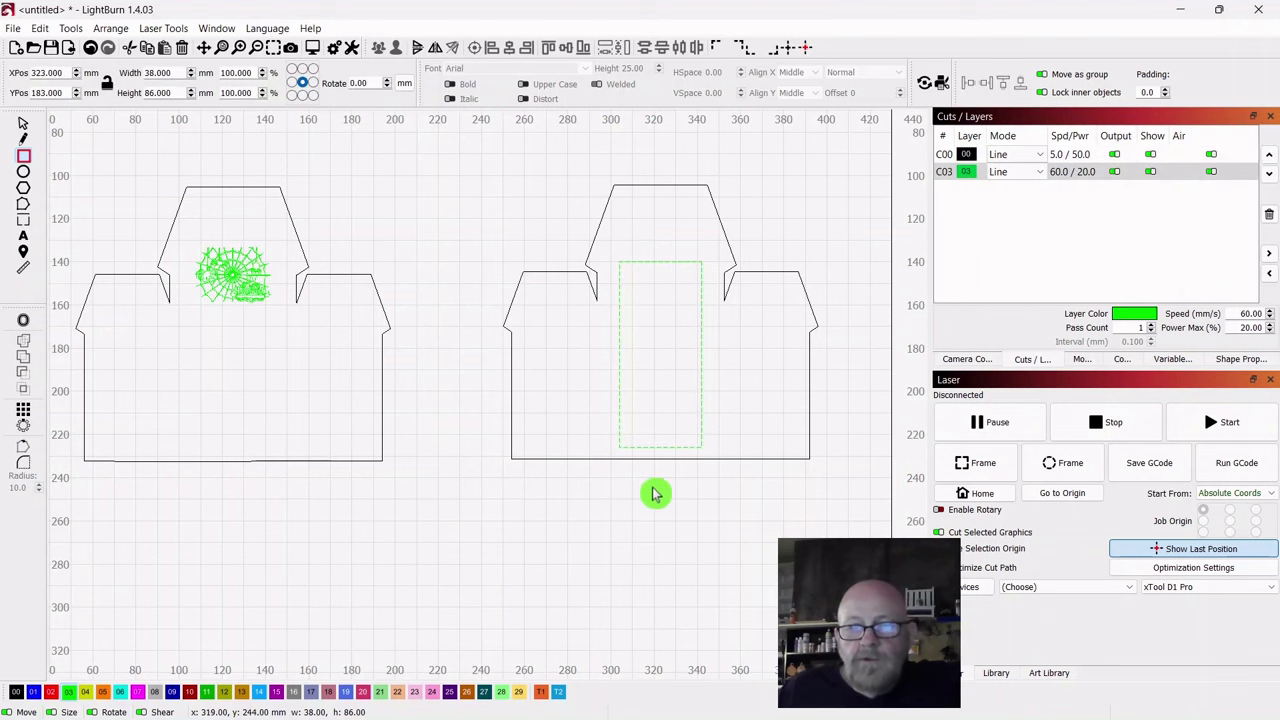
scroll(671, 509, "up", 3)
left_click_drag(743, 511, 671, 649)
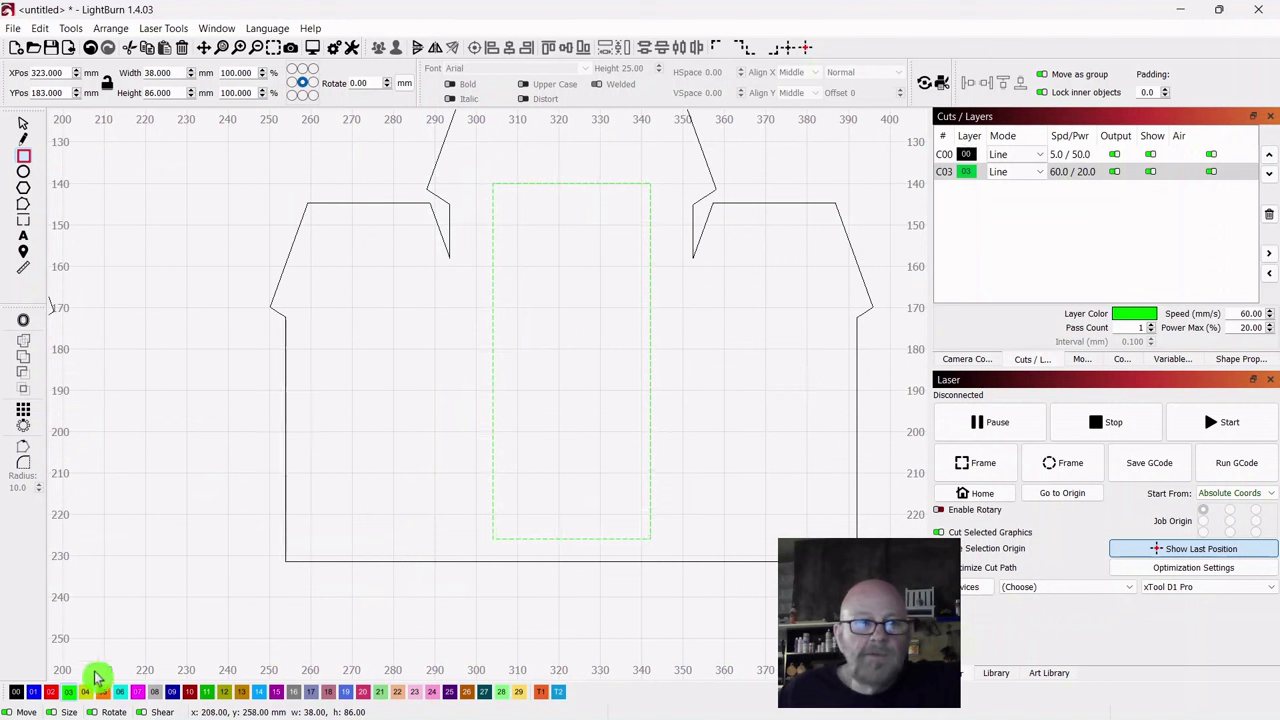
left_click(16, 693)
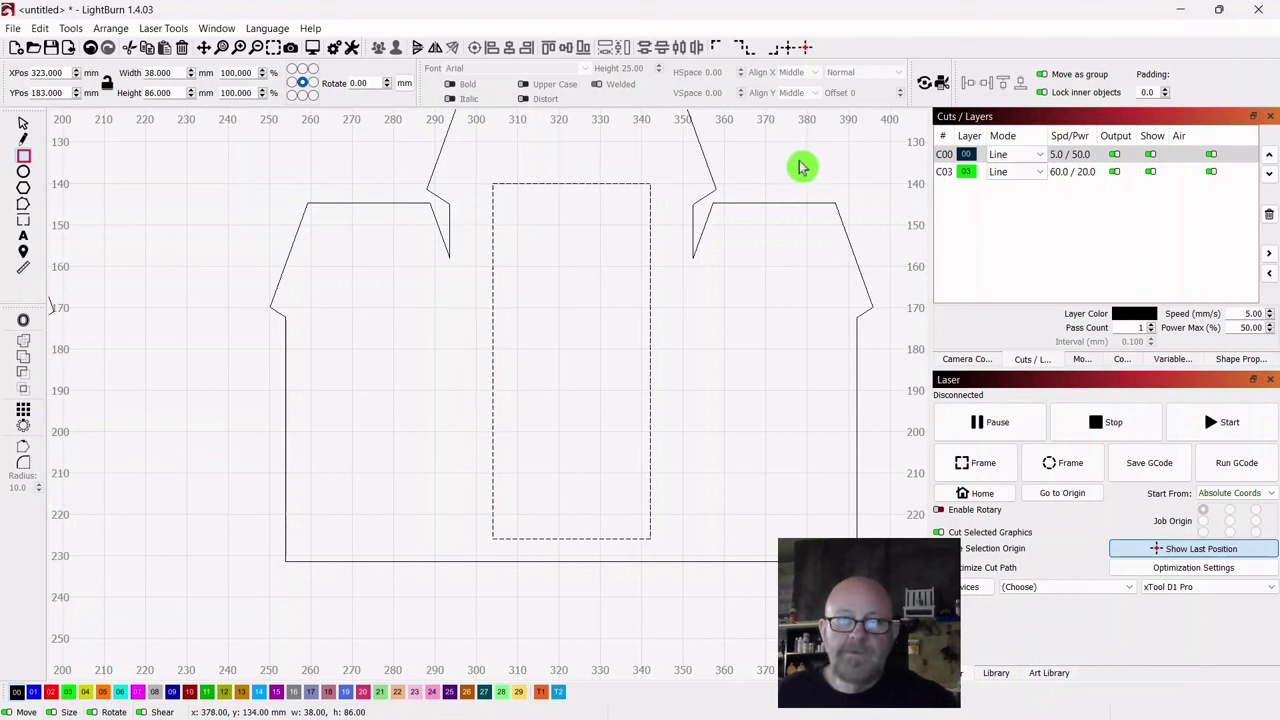
left_click_drag(799, 158, 749, 270)
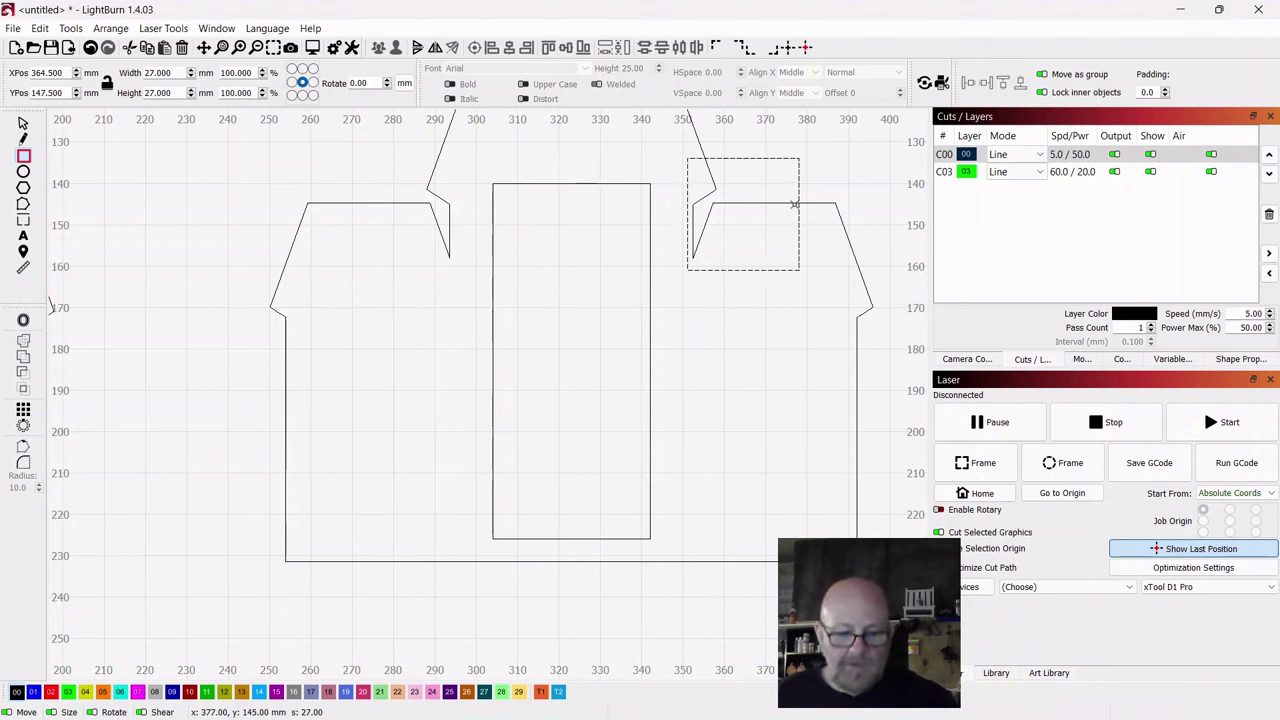
key("ctrl+z")
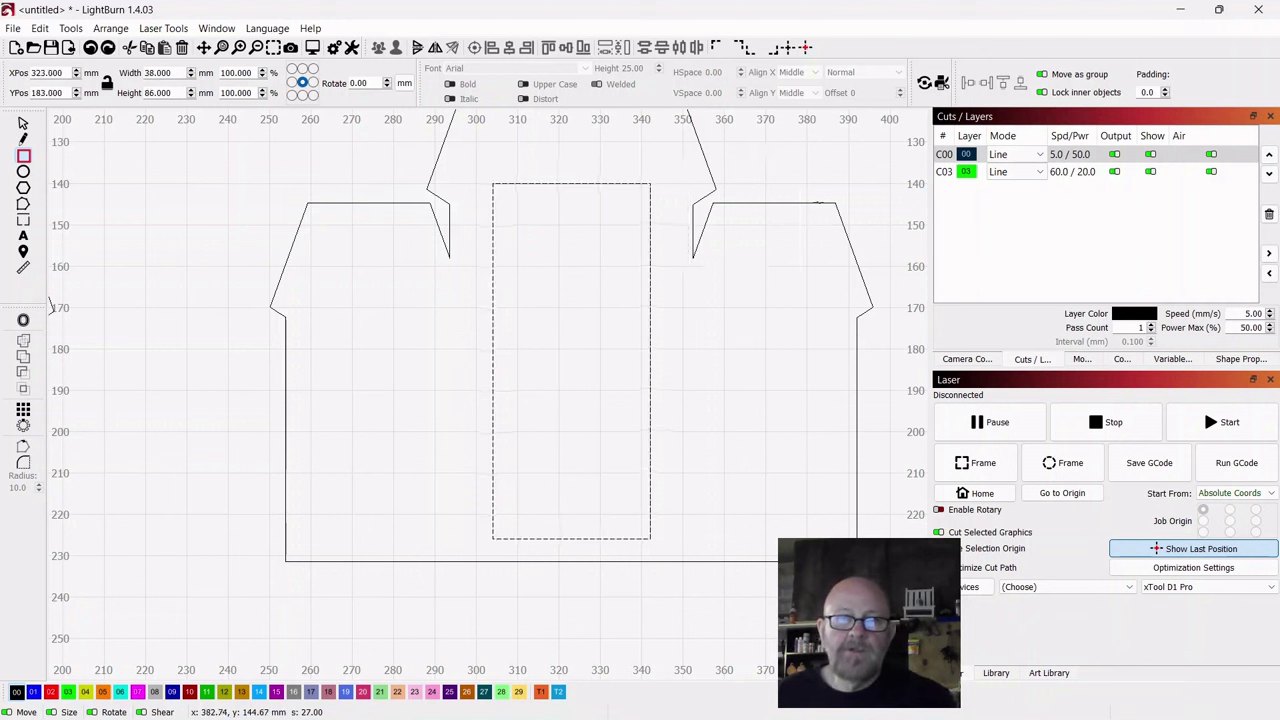
left_click(25, 130)
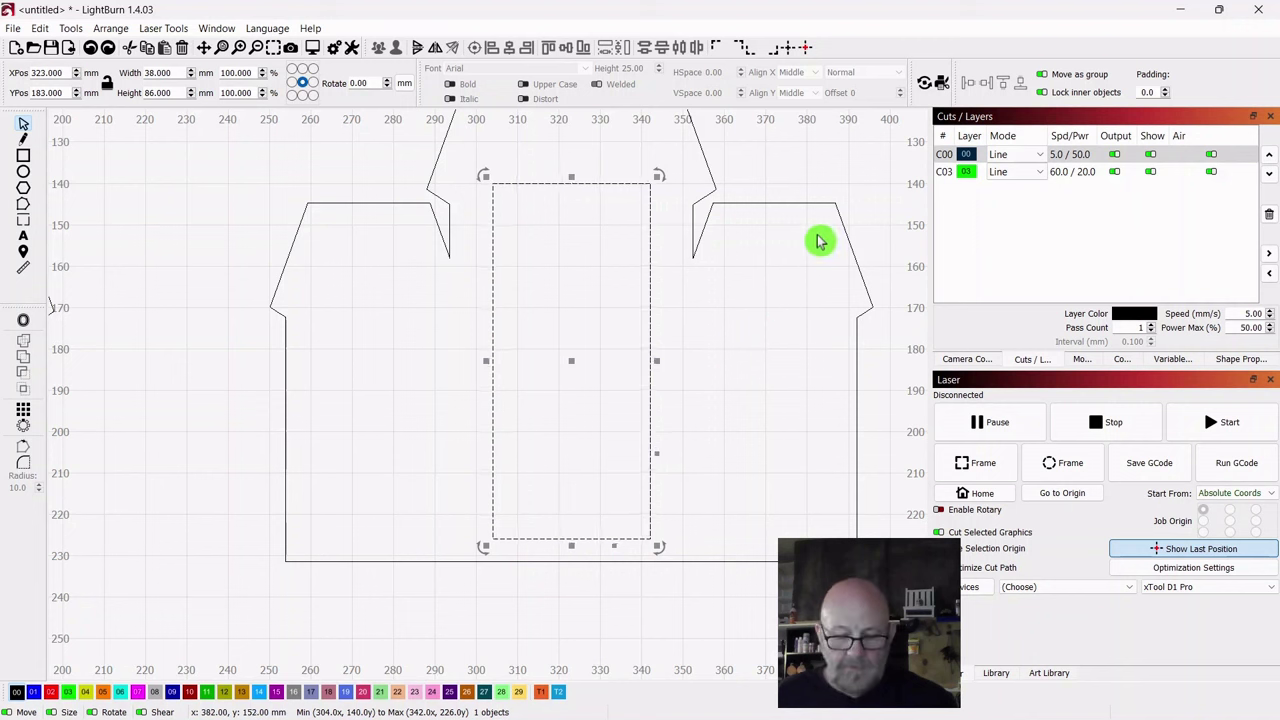
Step: Examine how the tall rectangle is placed relative to the second outline and its central tower
left_click(838, 203, "shift")
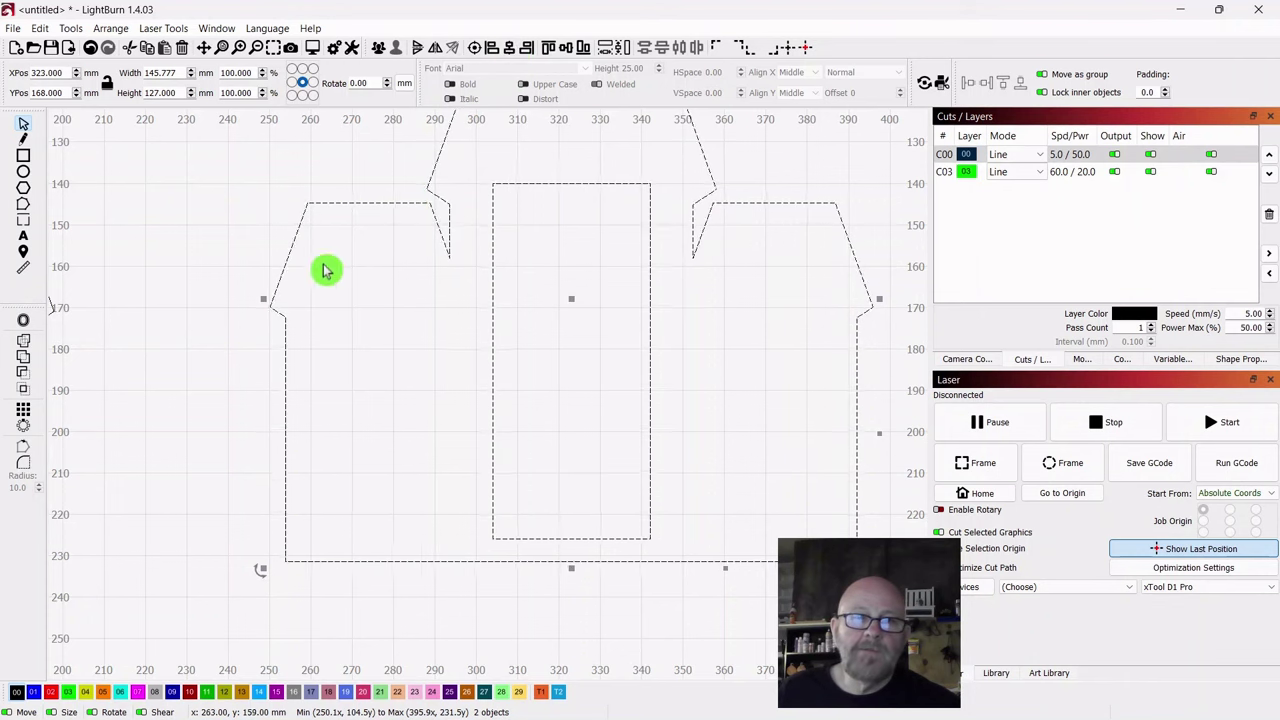
left_click(200, 354)
scroll(194, 373, "down", 2)
scroll(194, 373, "down", 1)
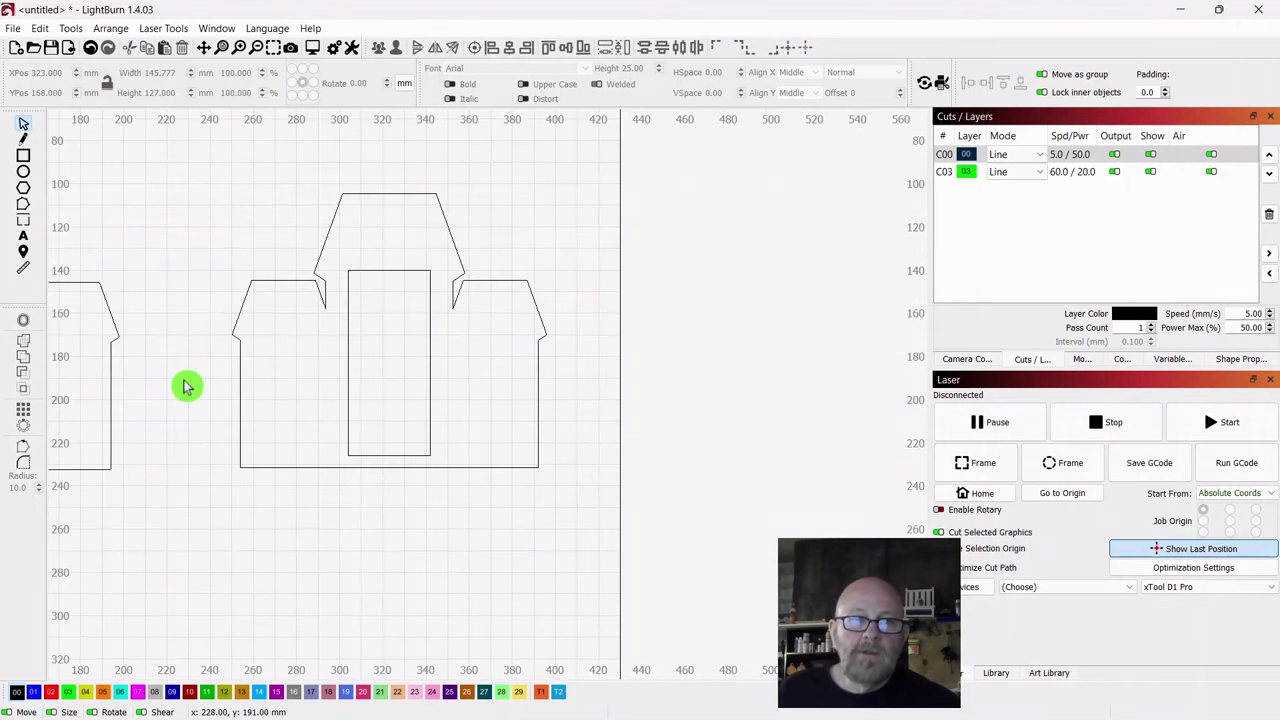
left_click_drag(214, 229, 387, 279)
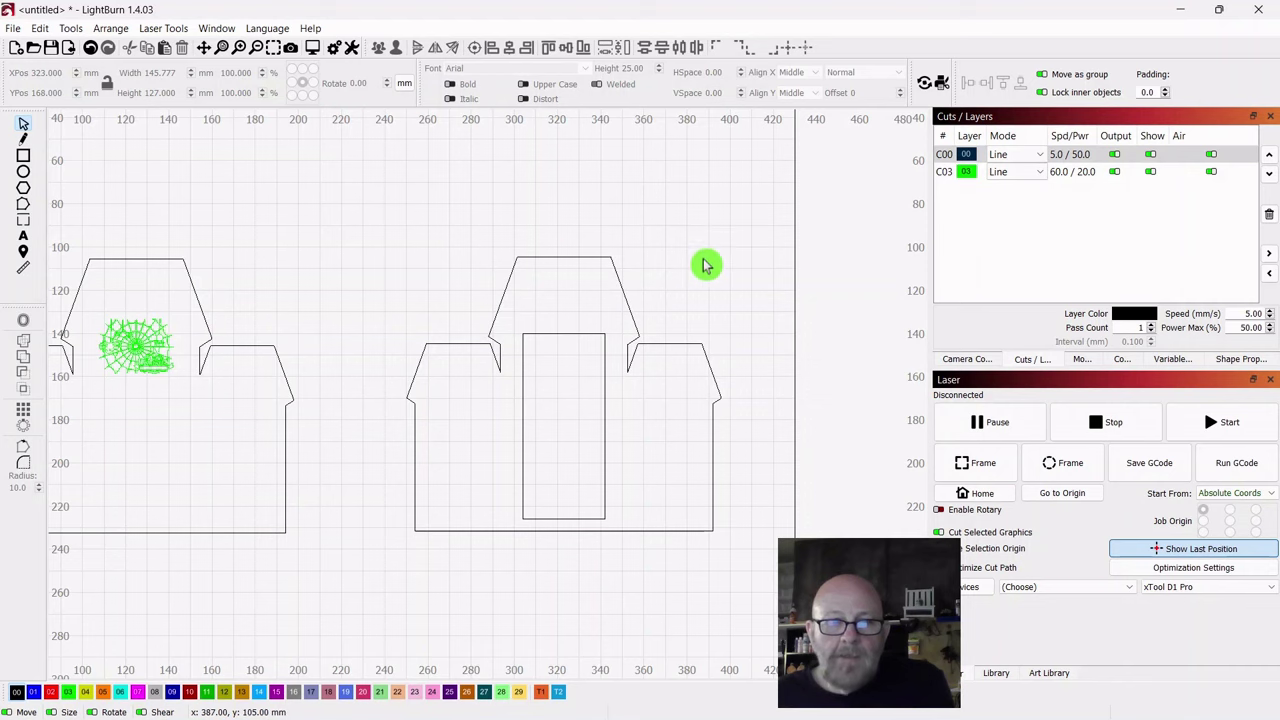
scroll(706, 262, "up", 2)
left_click_drag(756, 352, 751, 277)
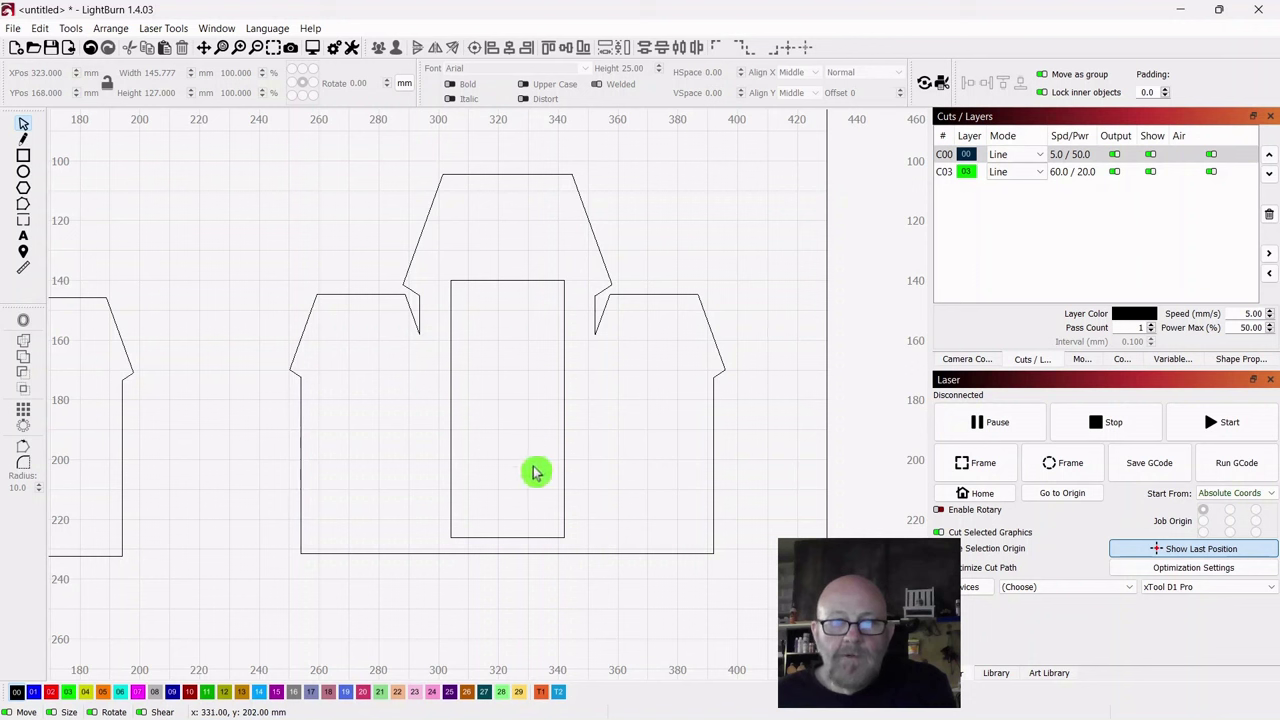
Step: Check that the inner rectangle and the second outline can each be selected as separate shapes
left_click(520, 281)
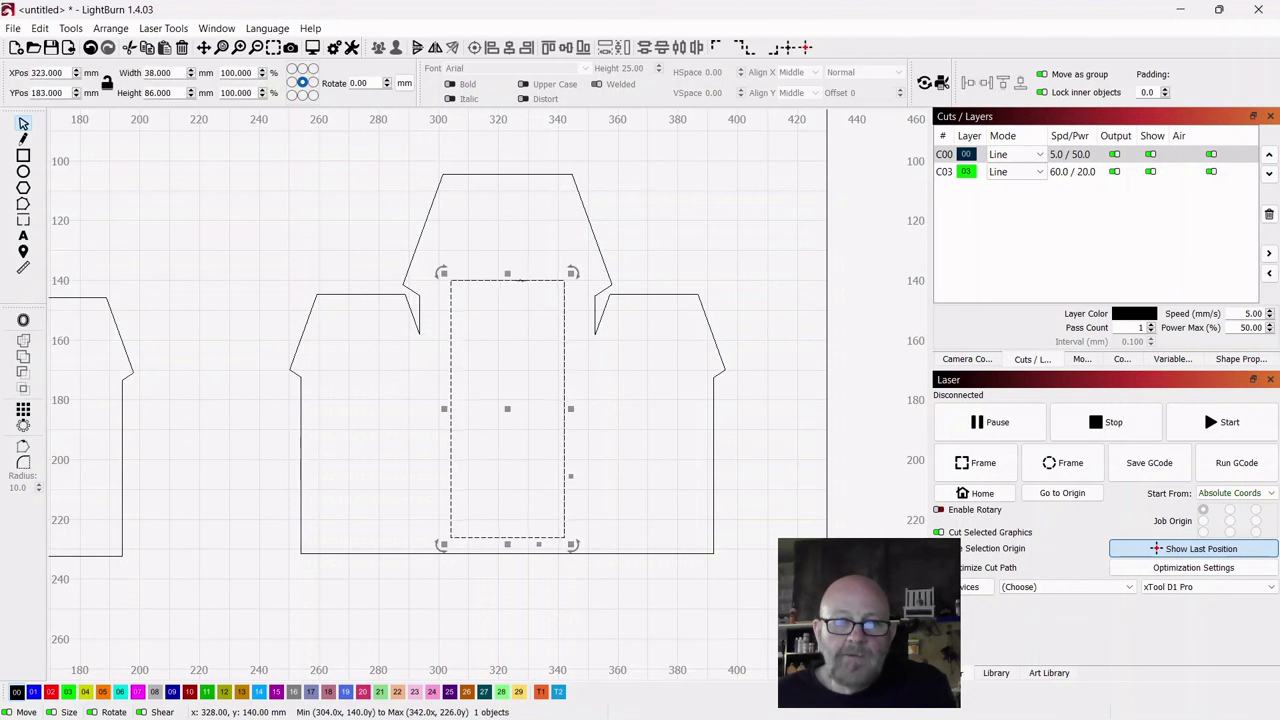
left_click(578, 194)
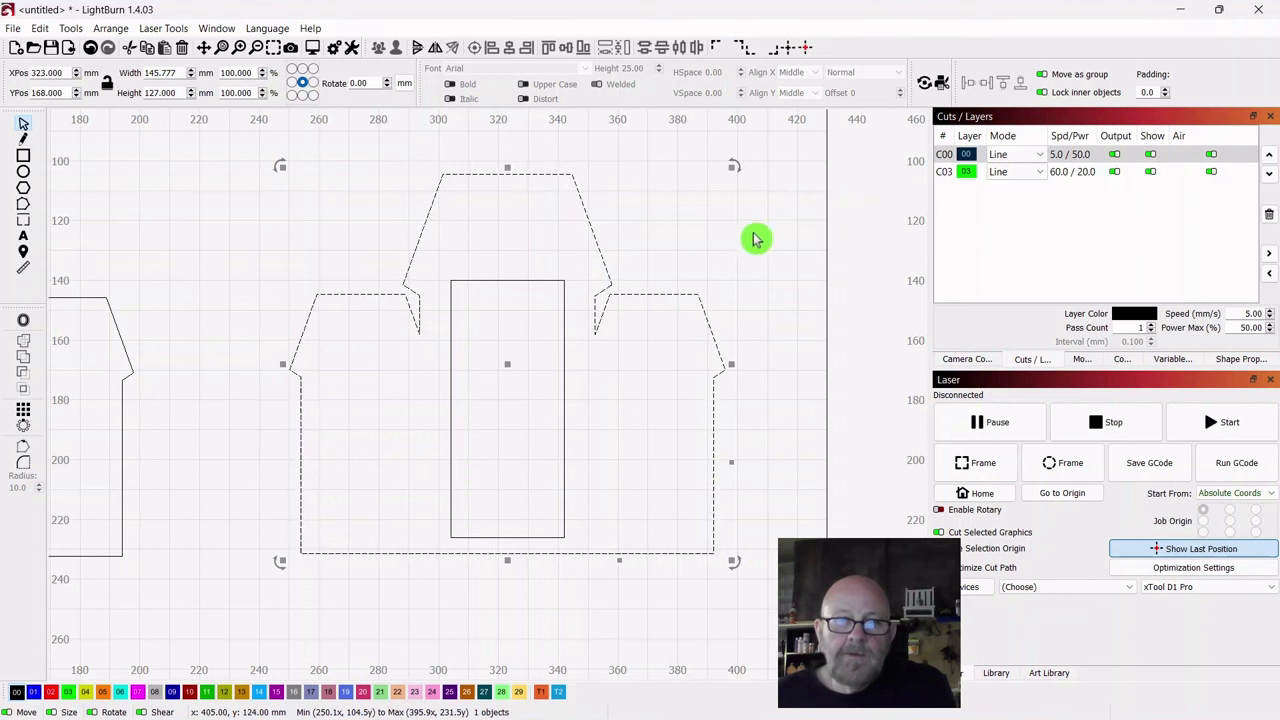
left_click(803, 262)
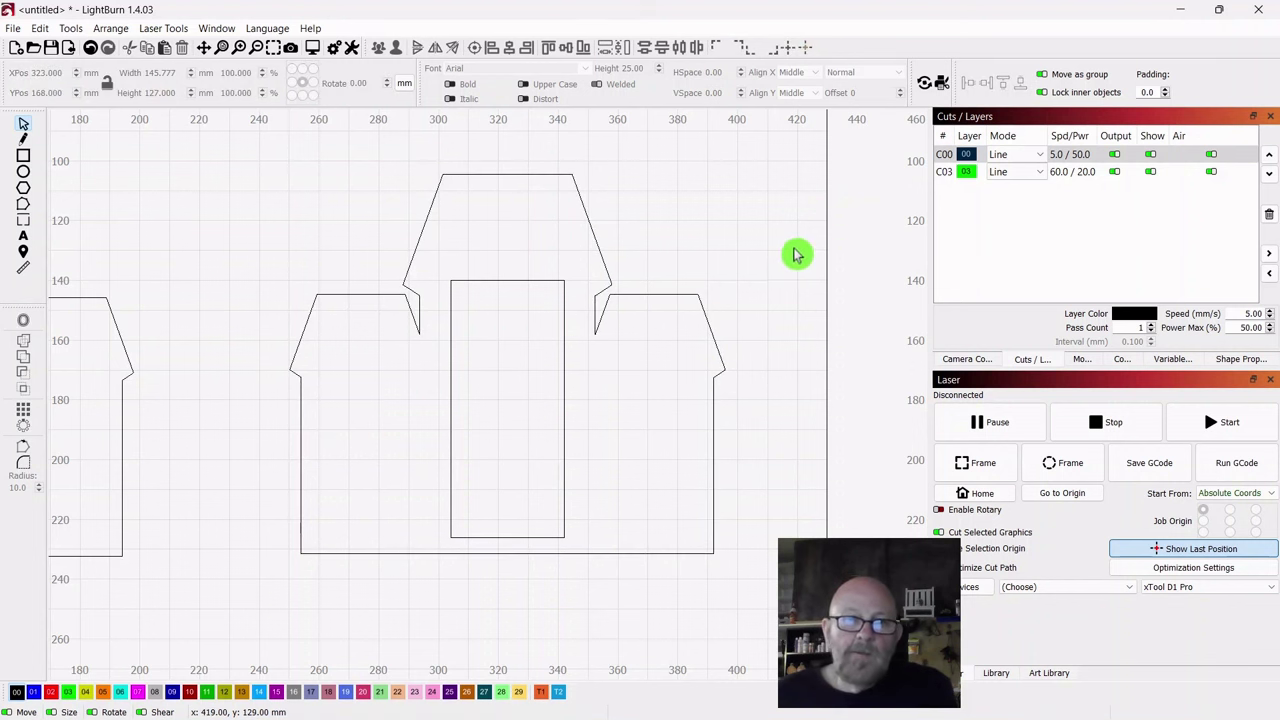
left_click(578, 194)
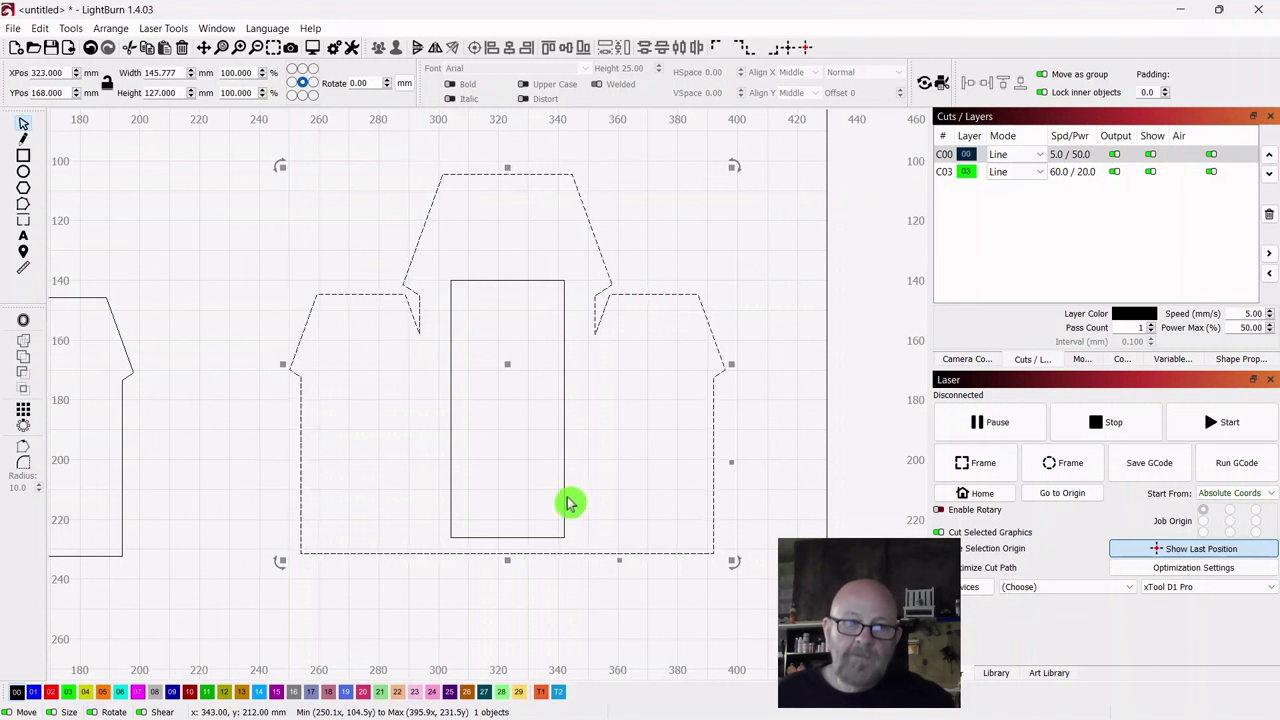
Step: Subtract the tall rectangle from the second outline and preview the resulting cut
left_click(558, 444, "shift")
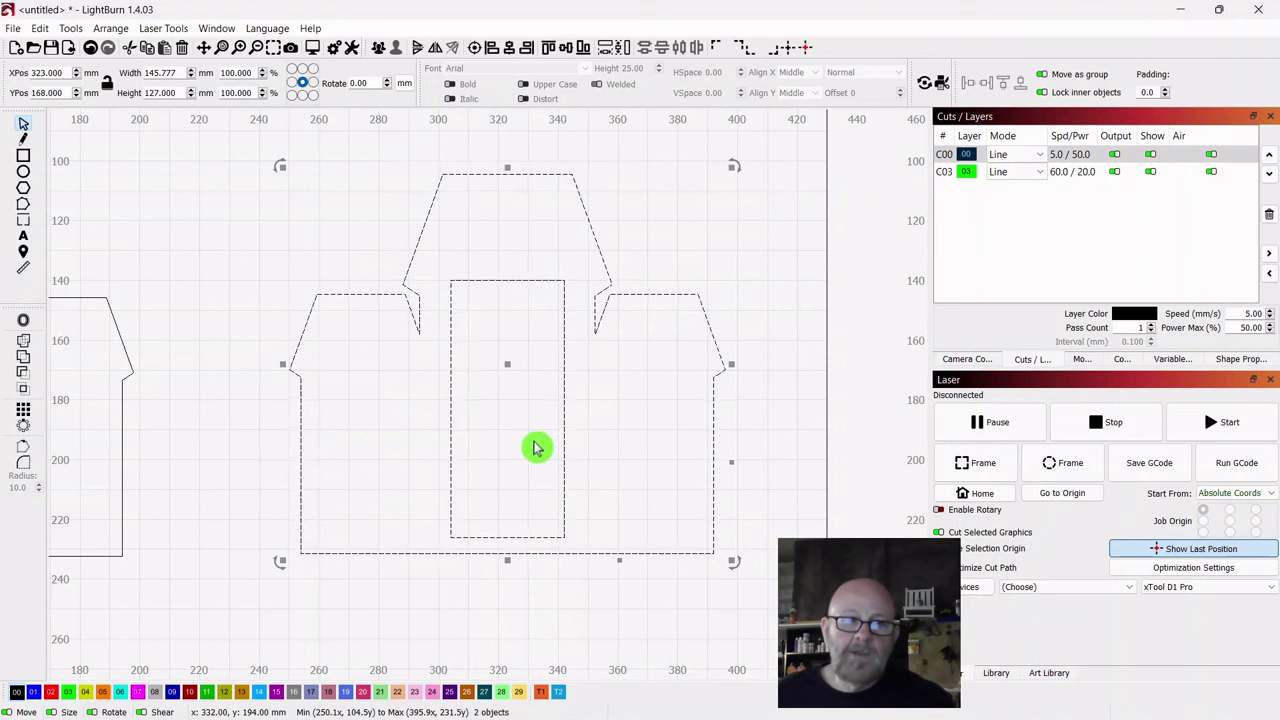
left_click(23, 379)
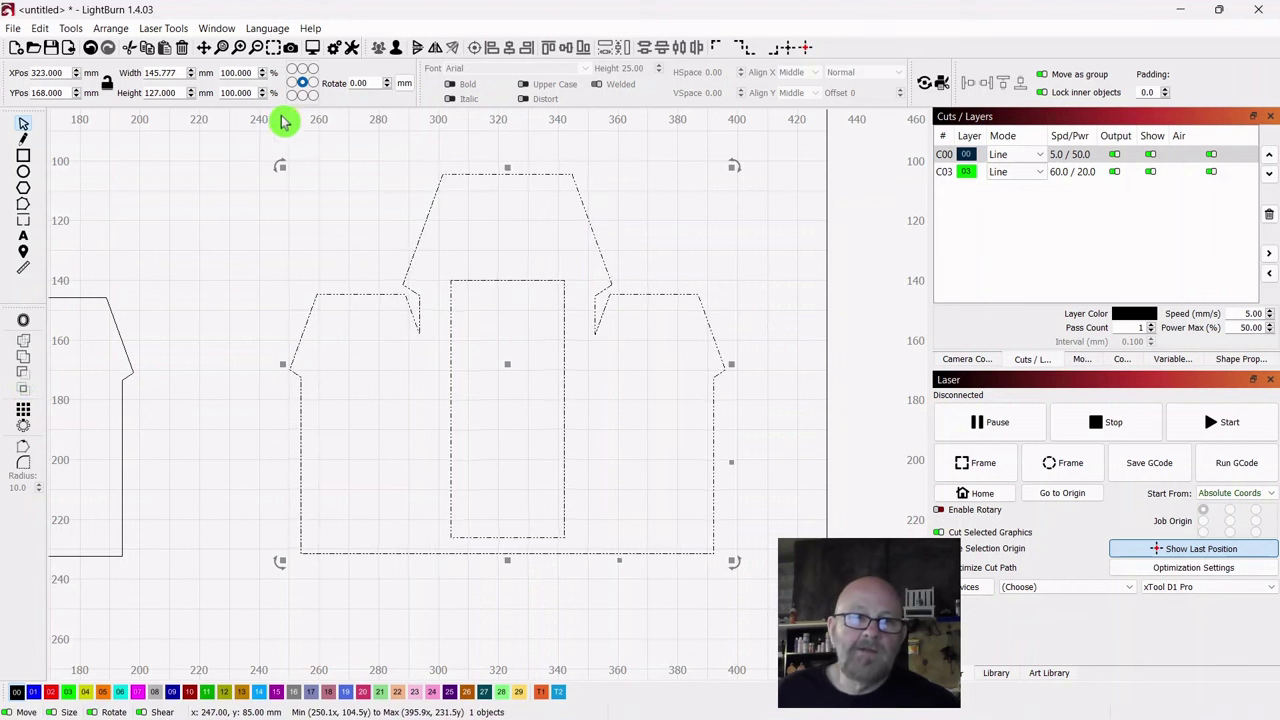
left_click(314, 49)
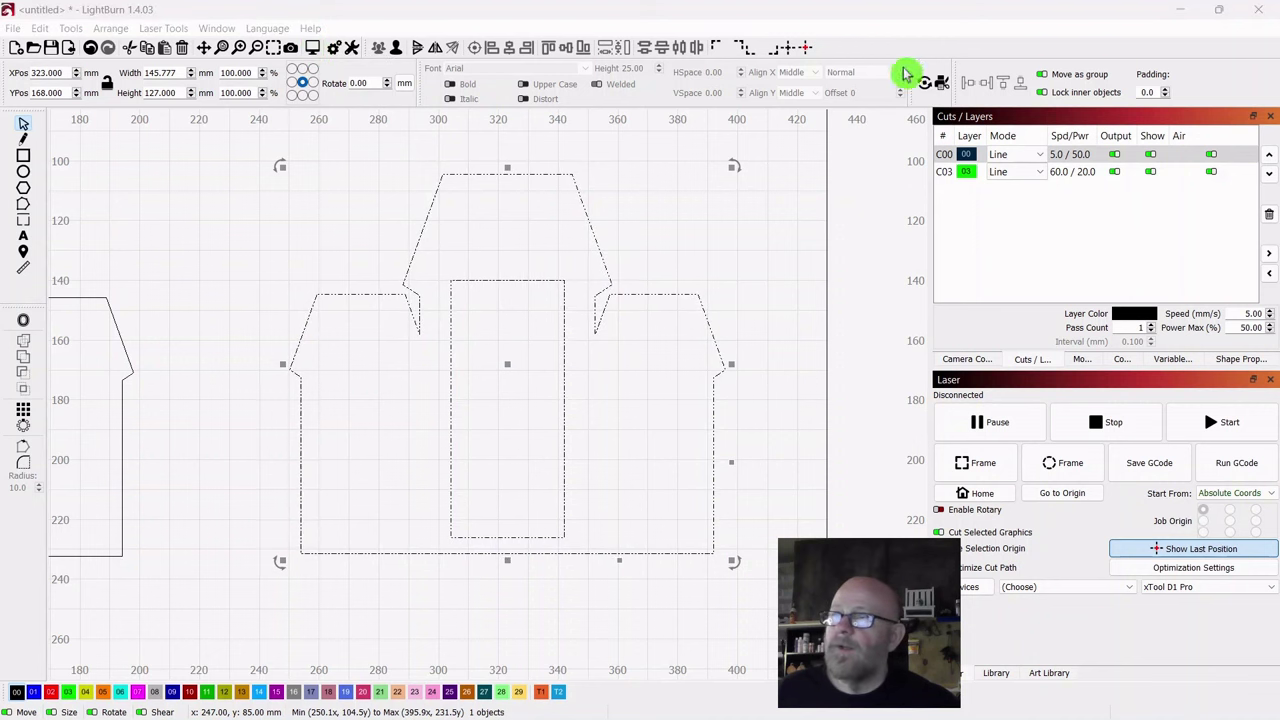
left_click_drag(1266, 352, 590, 150)
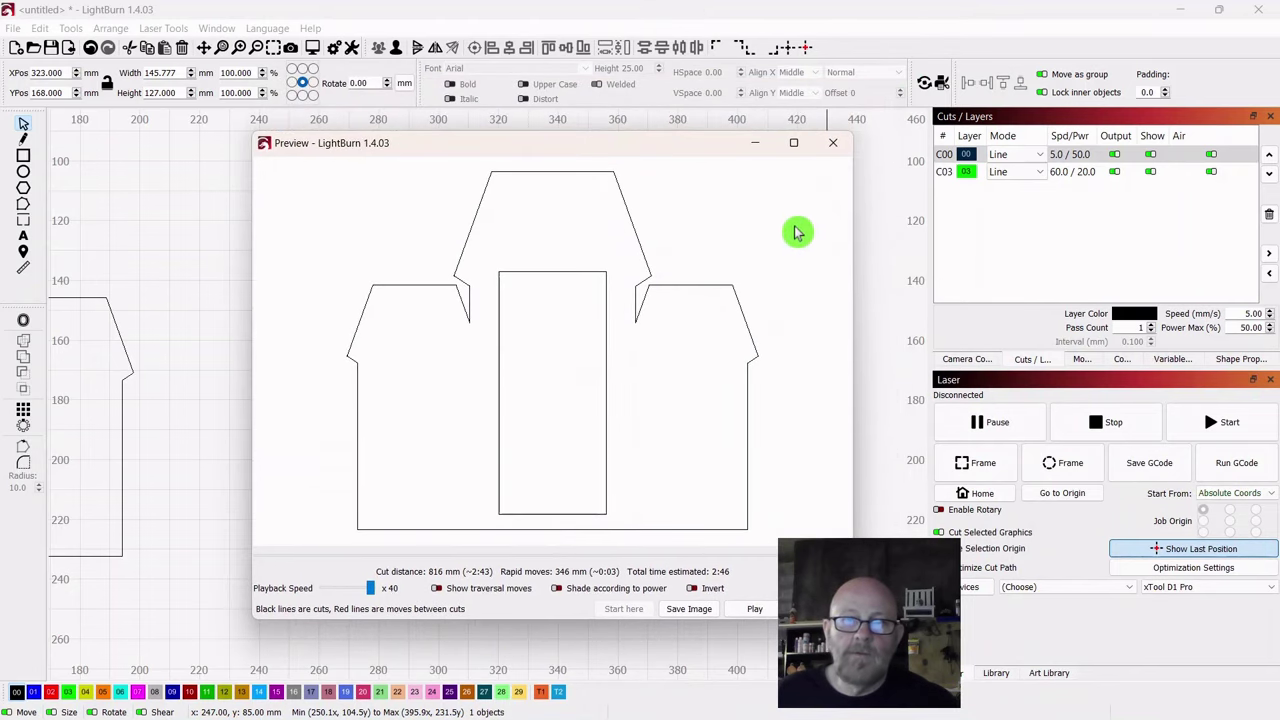
key("Escape")
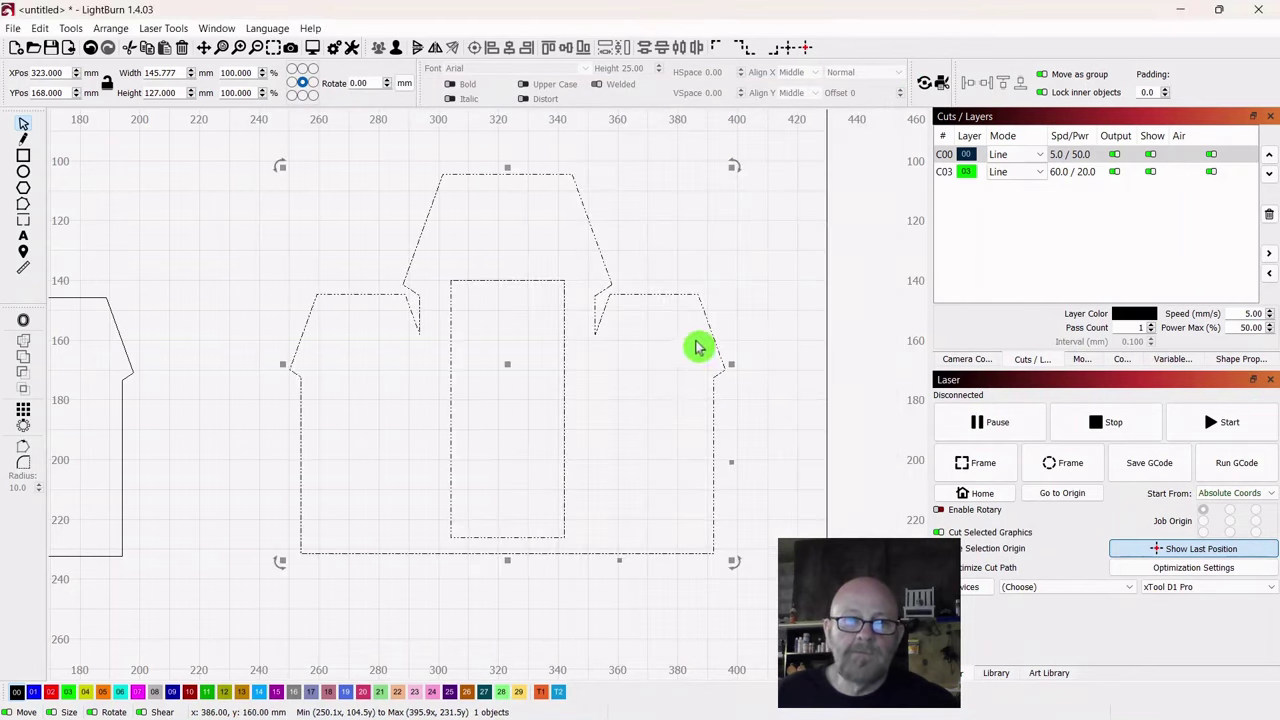
left_click(800, 244)
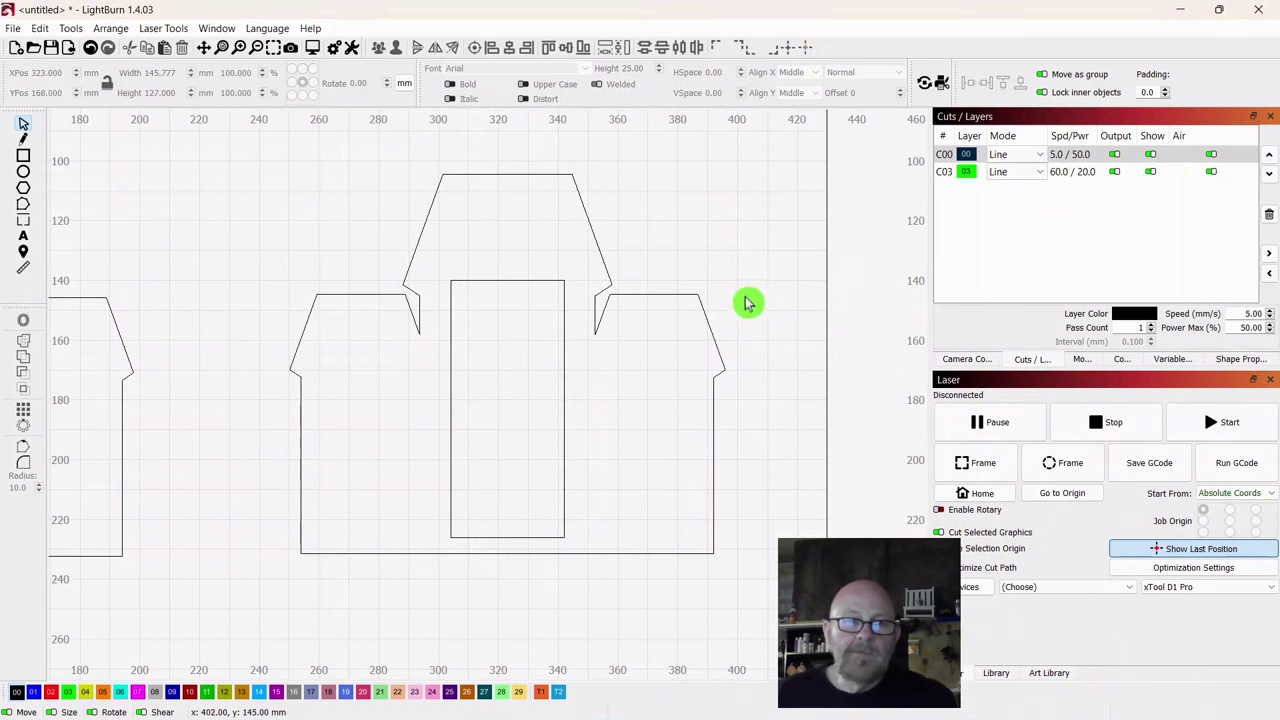
Step: Draw a rectangle about 121 × 53 mm across the lower body of the second outline and centre it horizontally on that outline
left_click(24, 157)
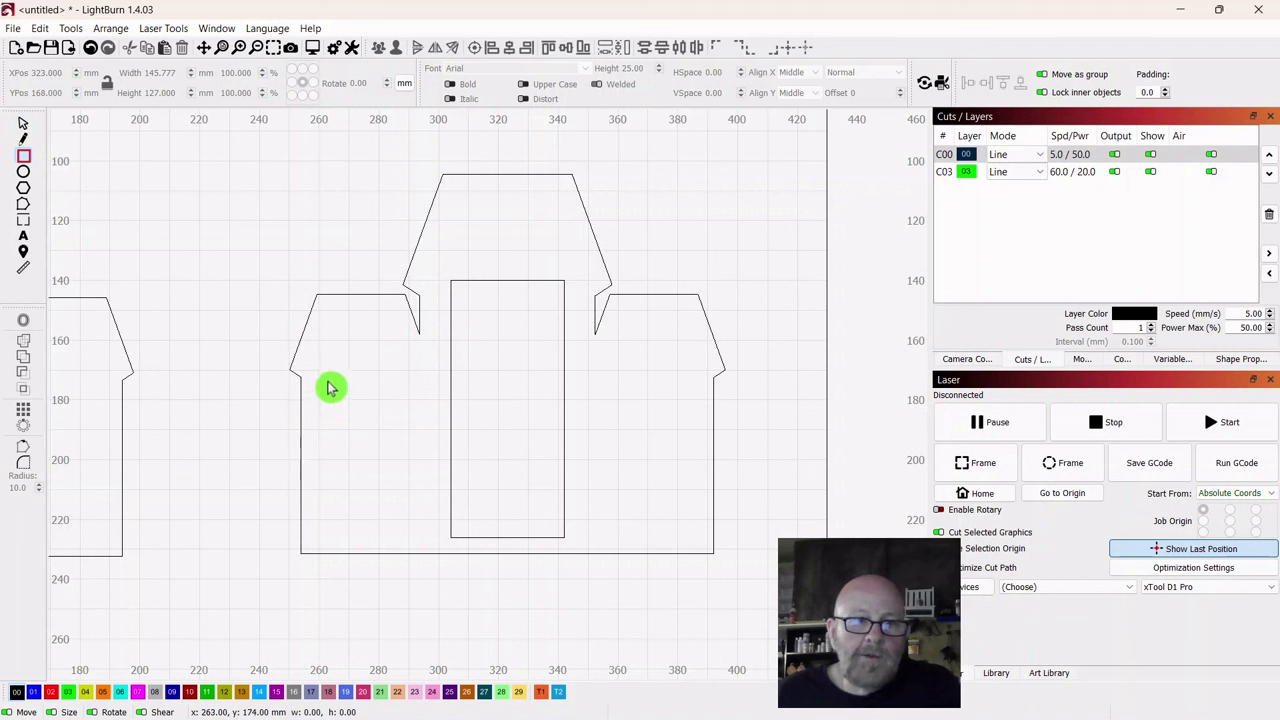
left_click_drag(328, 382, 702, 548)
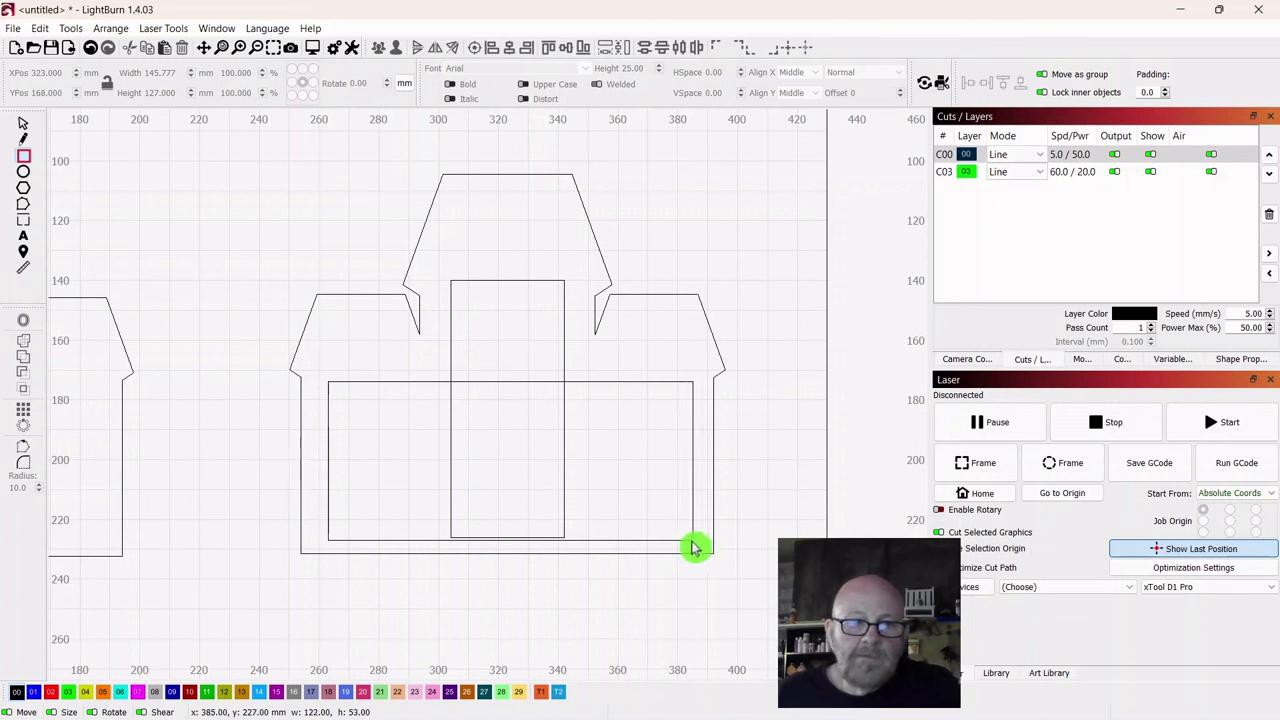
left_click_drag(694, 547, 694, 547)
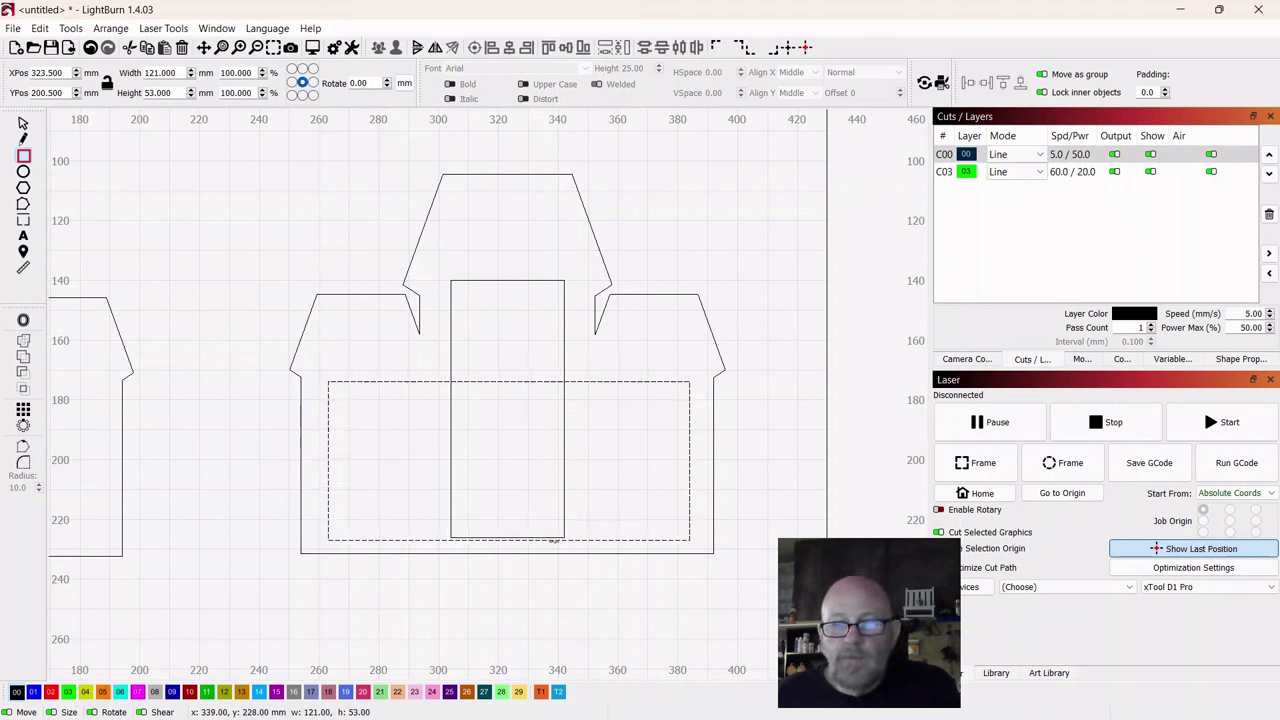
left_click(24, 126)
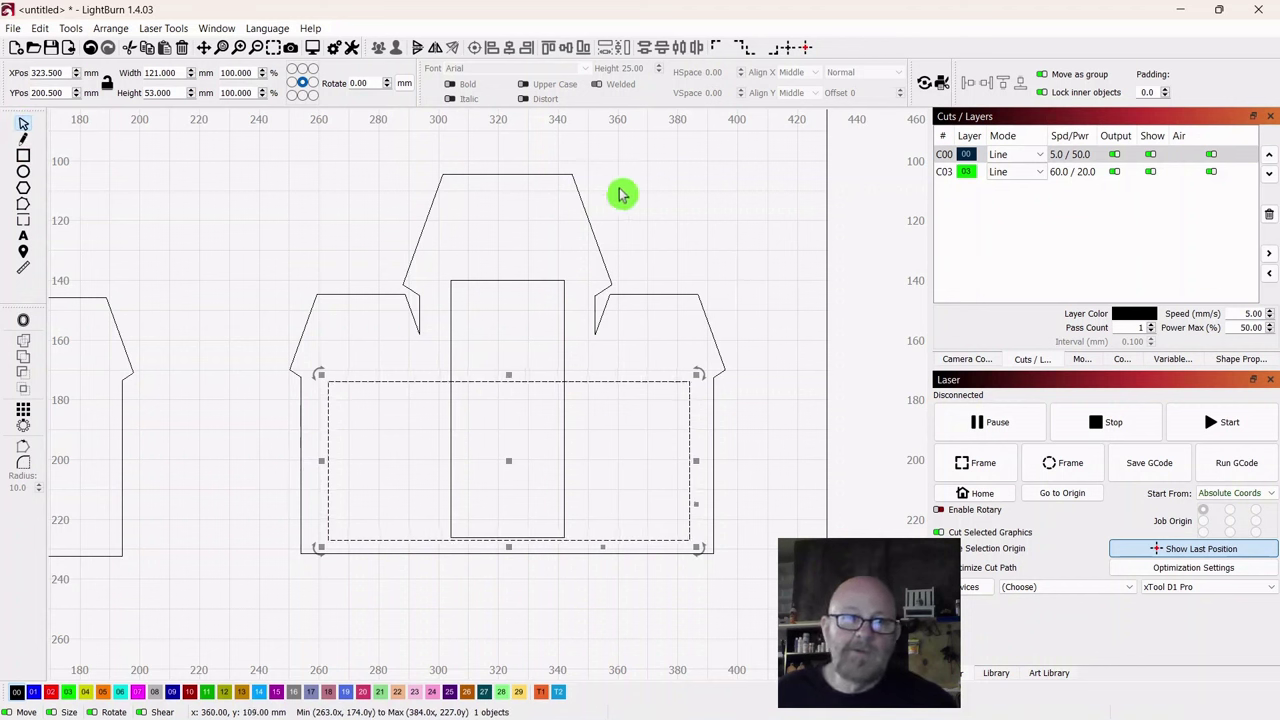
left_click(565, 222, "shift")
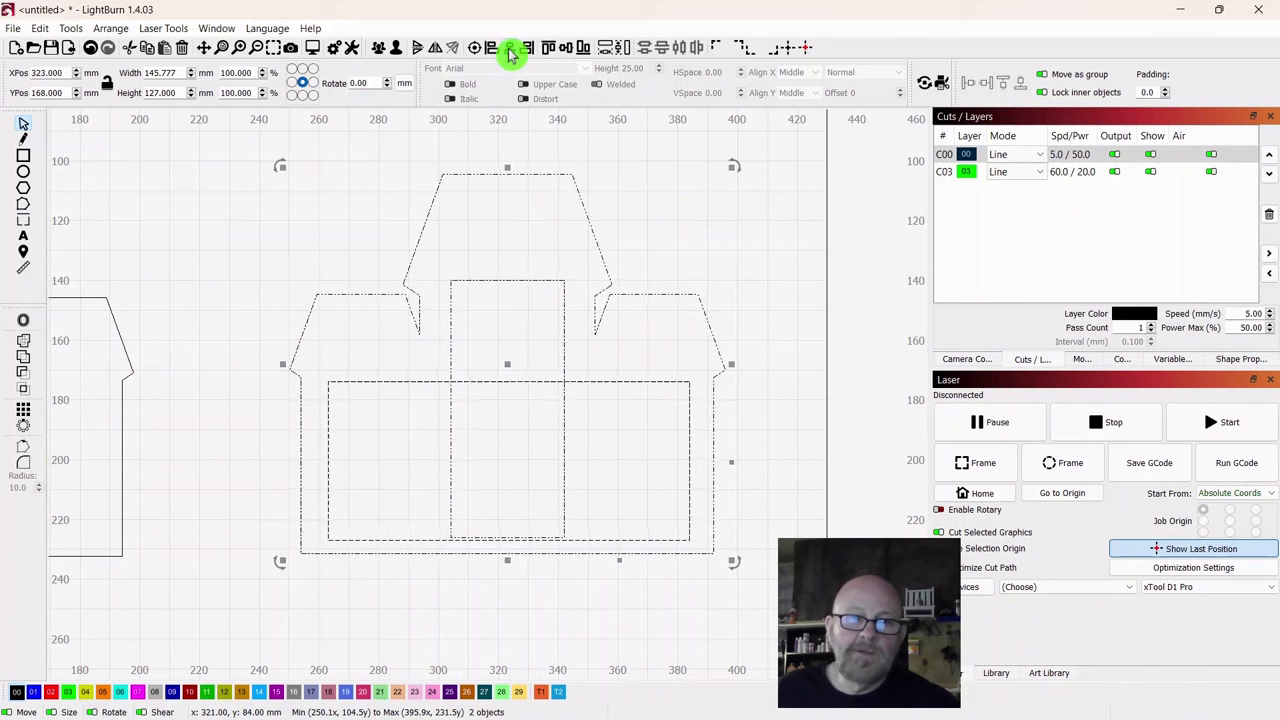
left_click(792, 238)
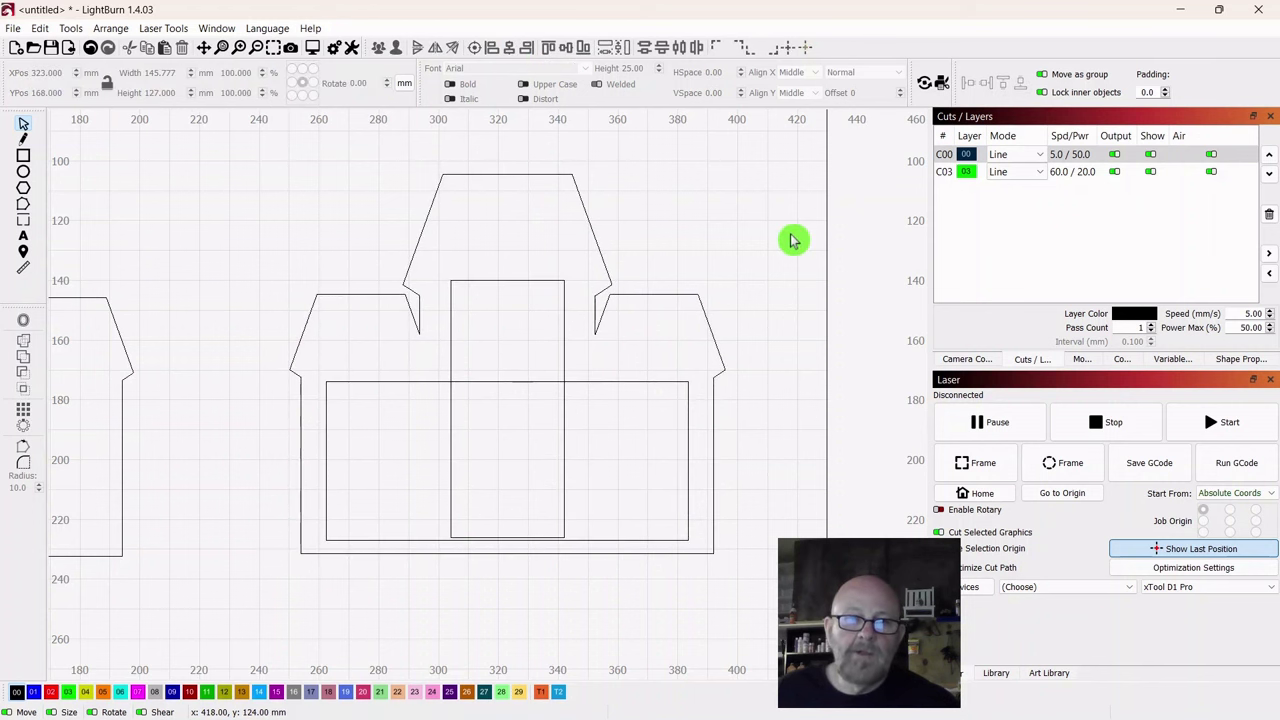
left_click(641, 410)
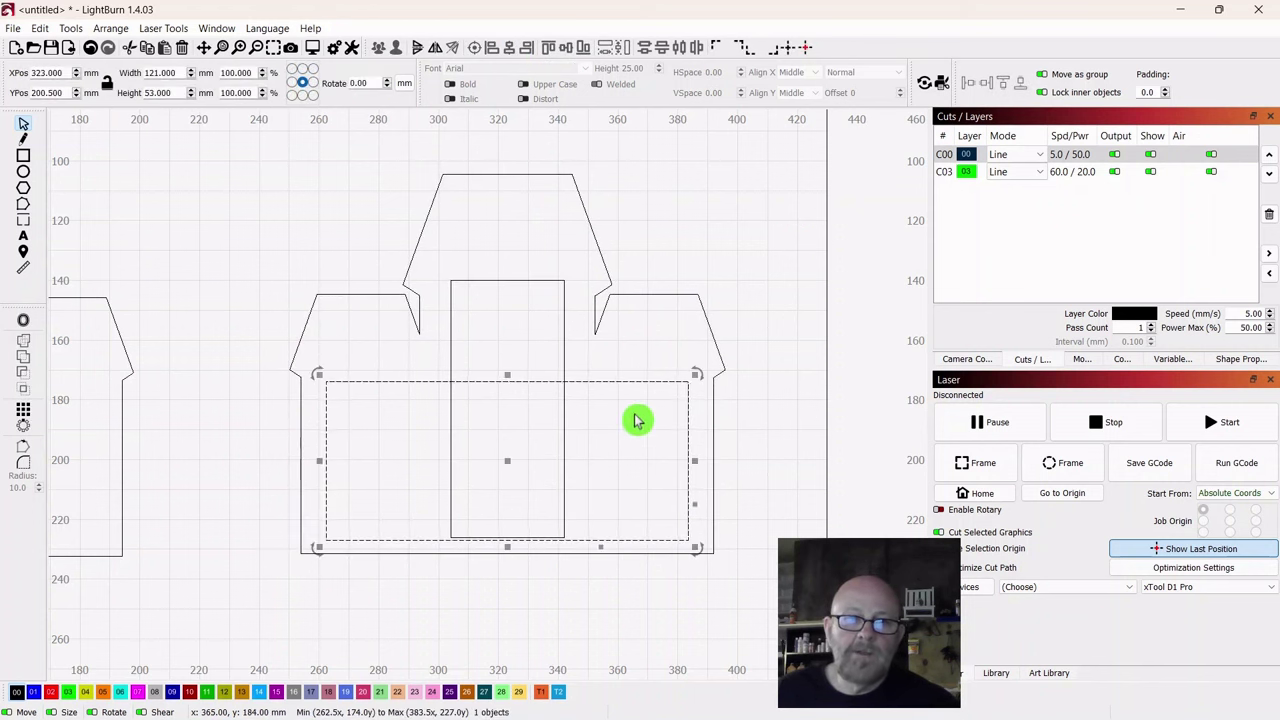
Step: Subtract the wide rectangle from the second outline to form one stepped opening, and preview the cut
left_click(627, 224)
left_click_drag(567, 238, 565, 238)
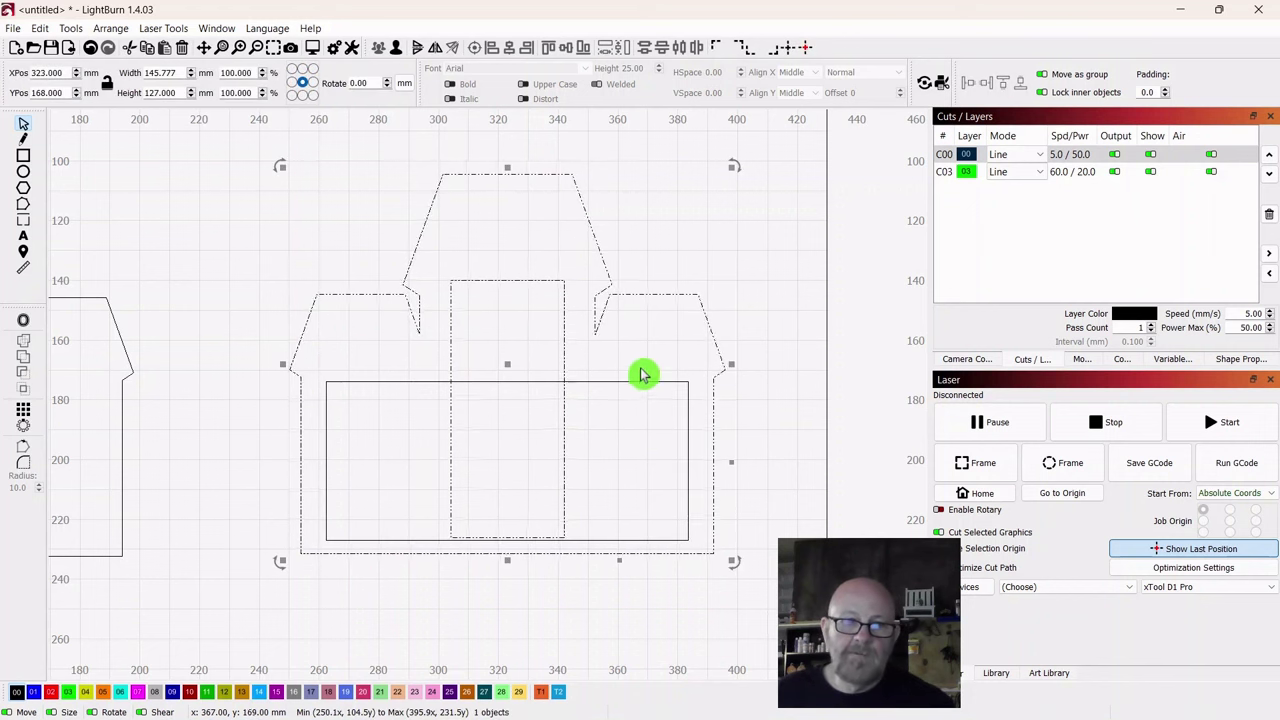
left_click_drag(622, 410, 617, 409)
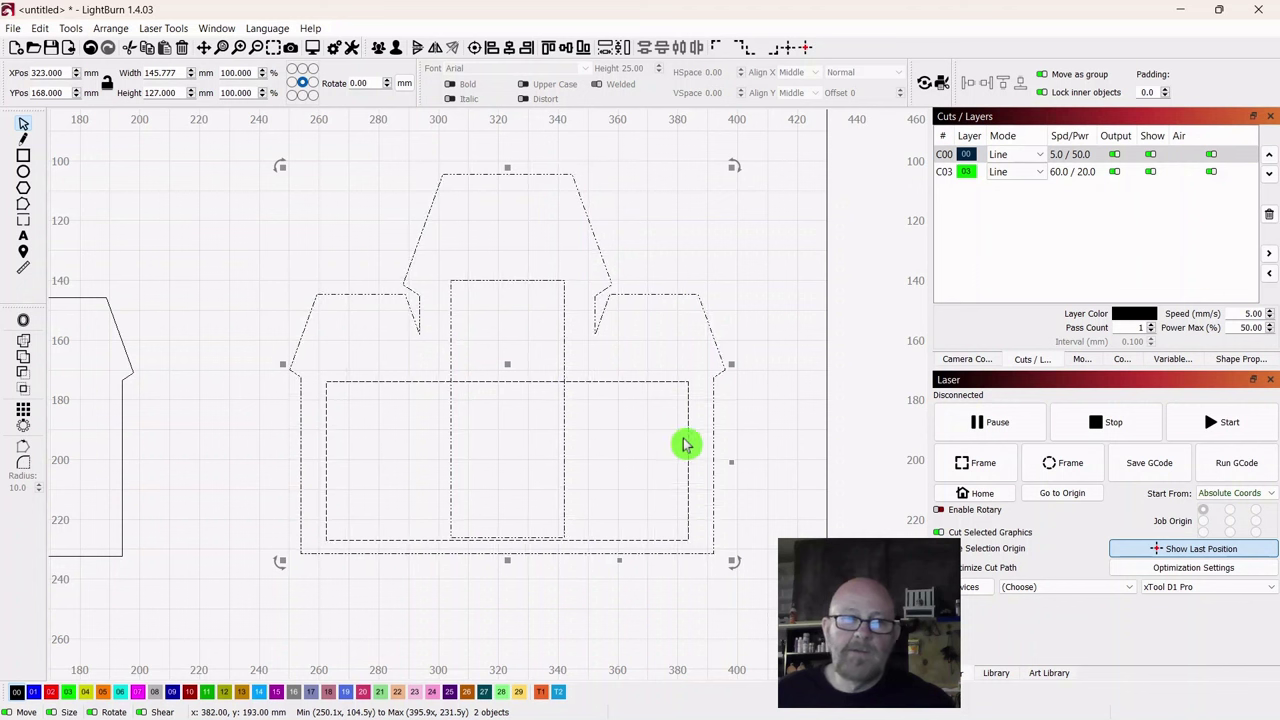
left_click(25, 377)
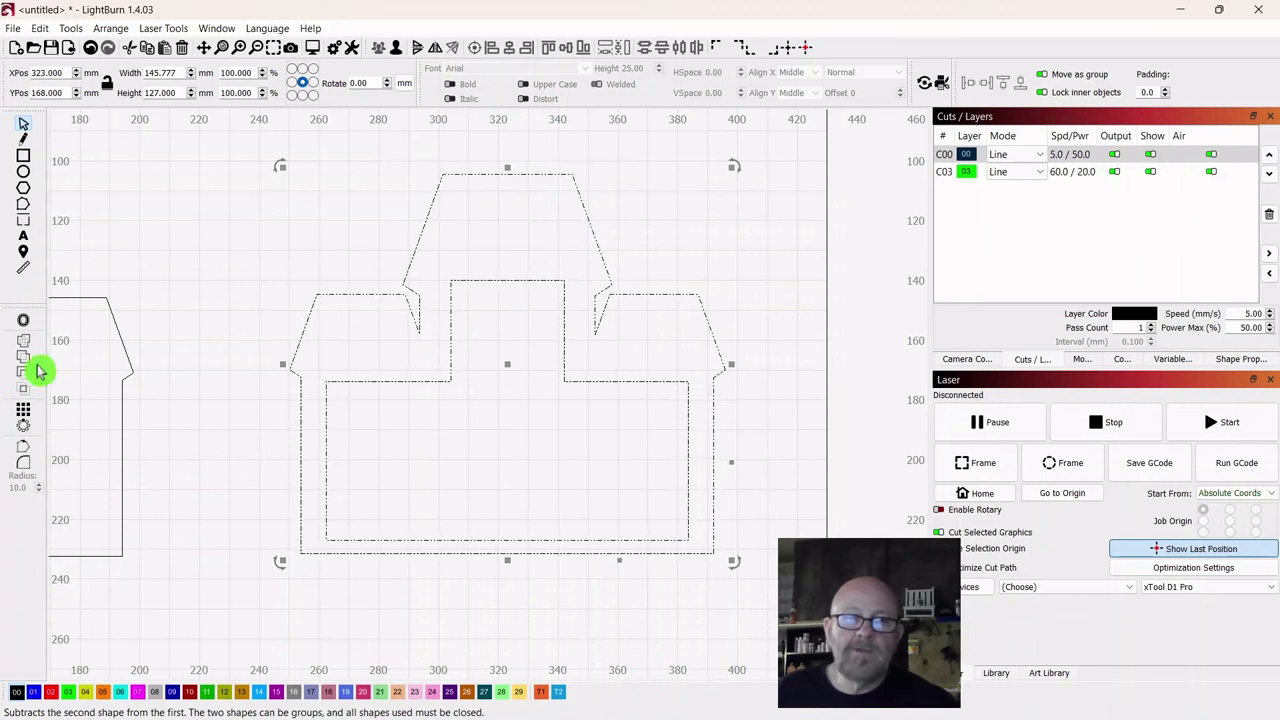
left_click(315, 49)
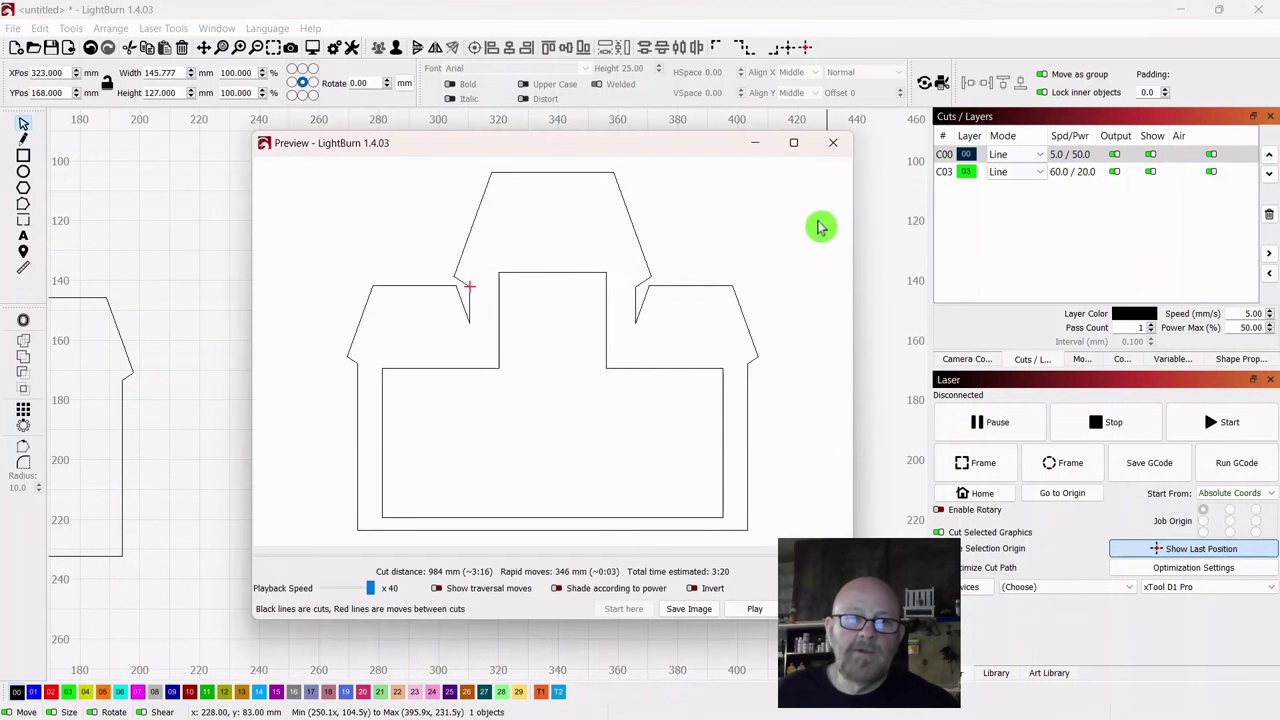
left_click(833, 142)
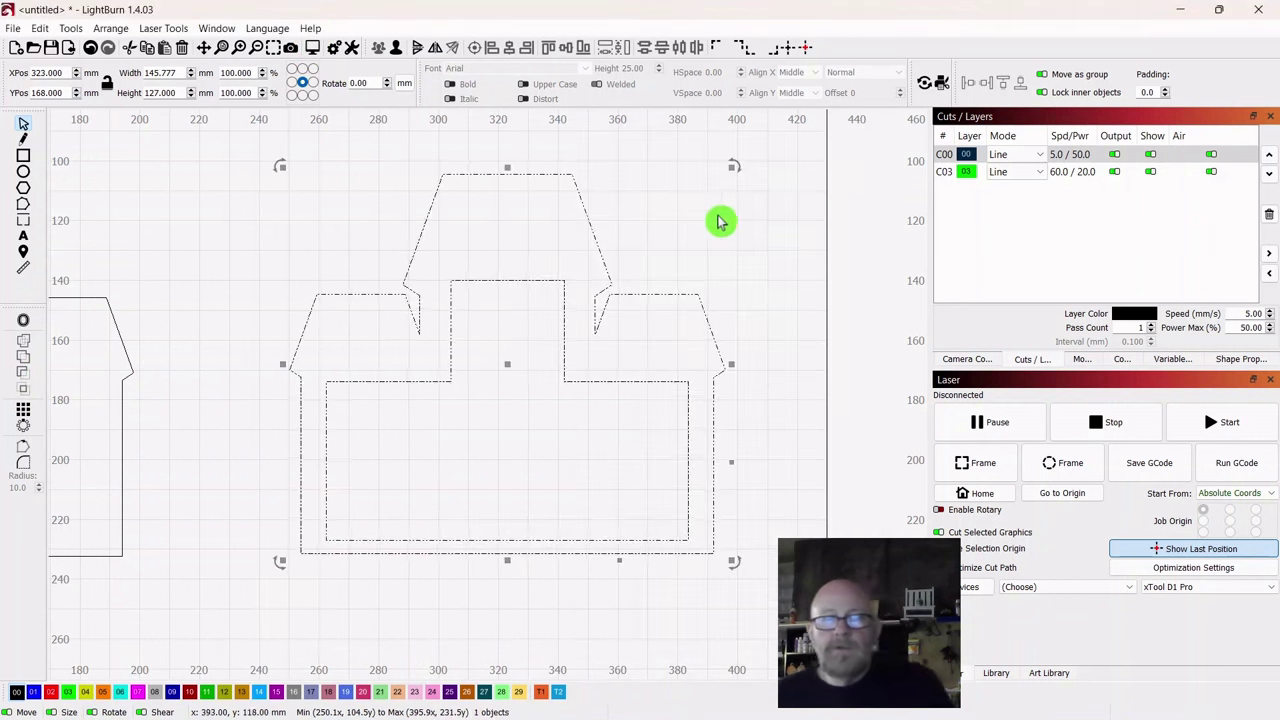
left_click(800, 257)
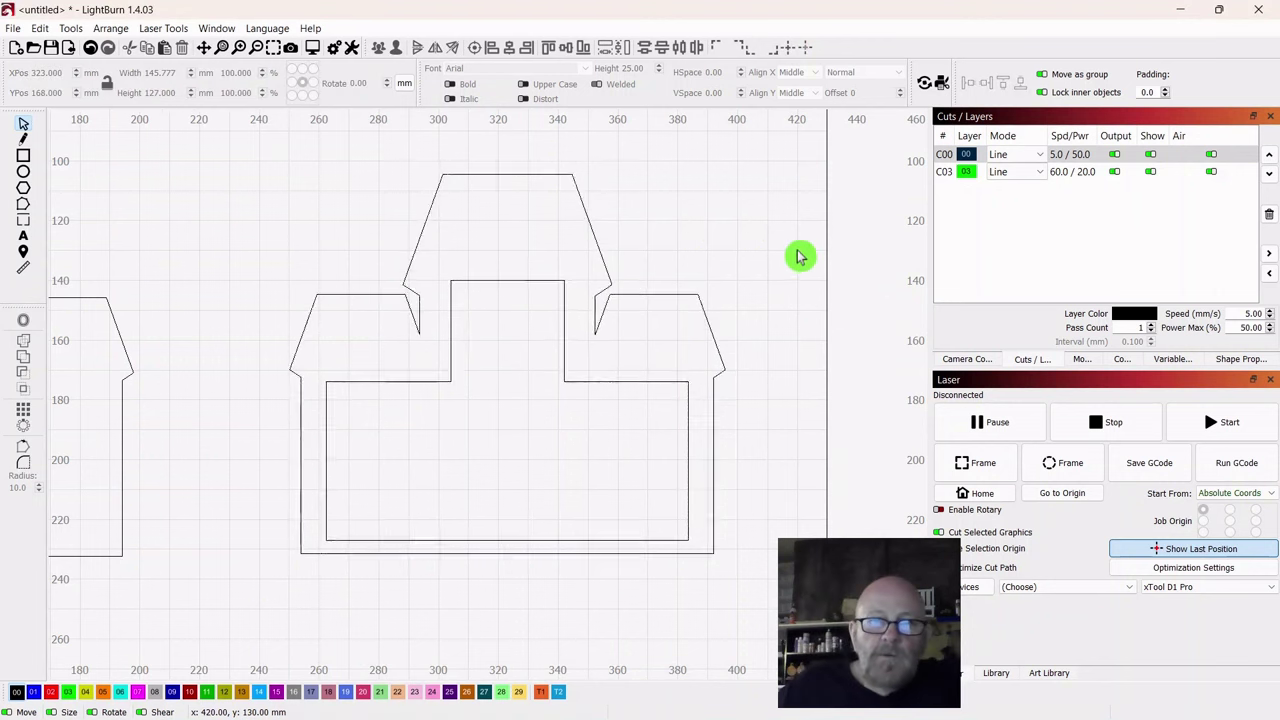
Step: Overlay the second outline on the first to compare its opening with the spiderweb, and move it back aside
scroll(800, 257, "down", 4)
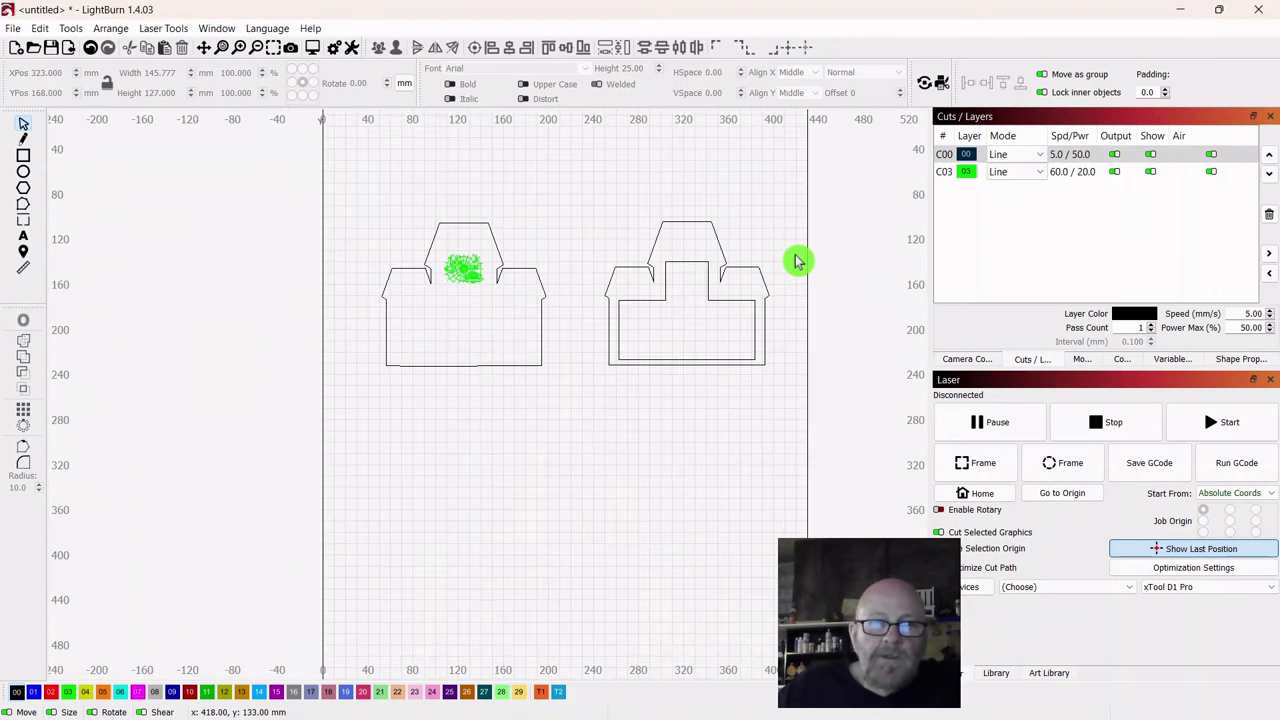
left_click(672, 266)
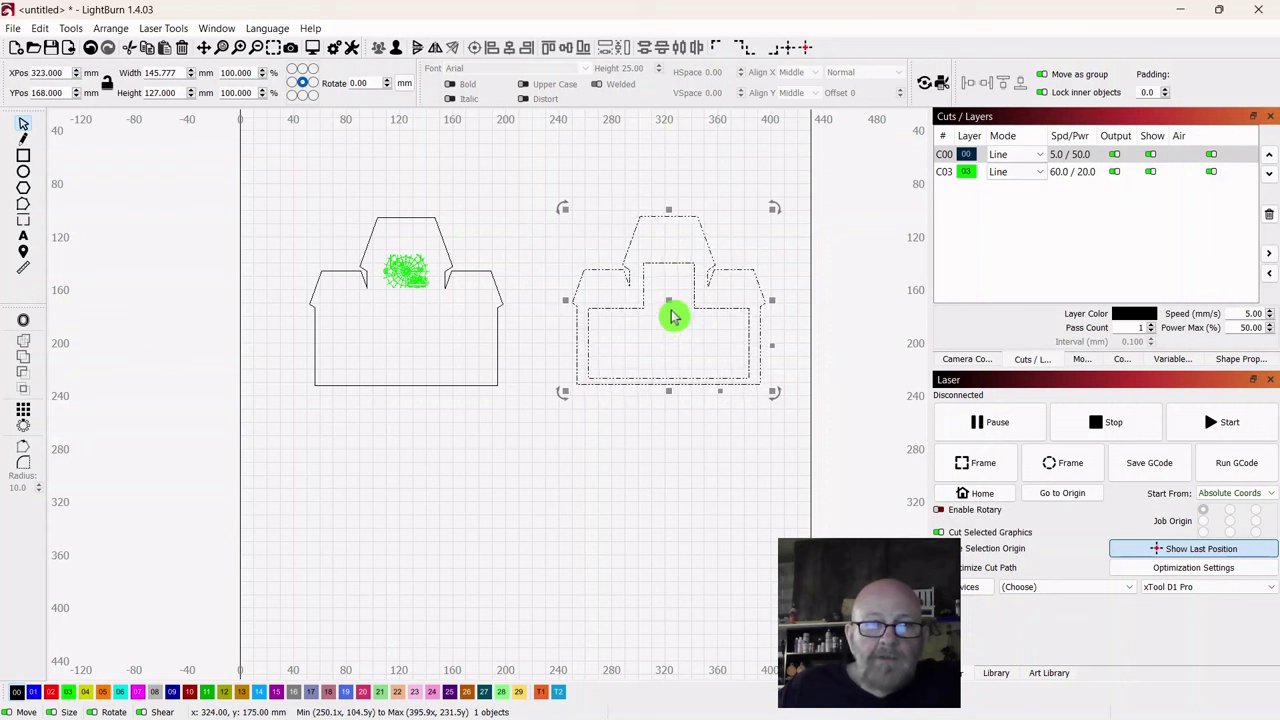
left_click_drag(670, 300, 474, 322)
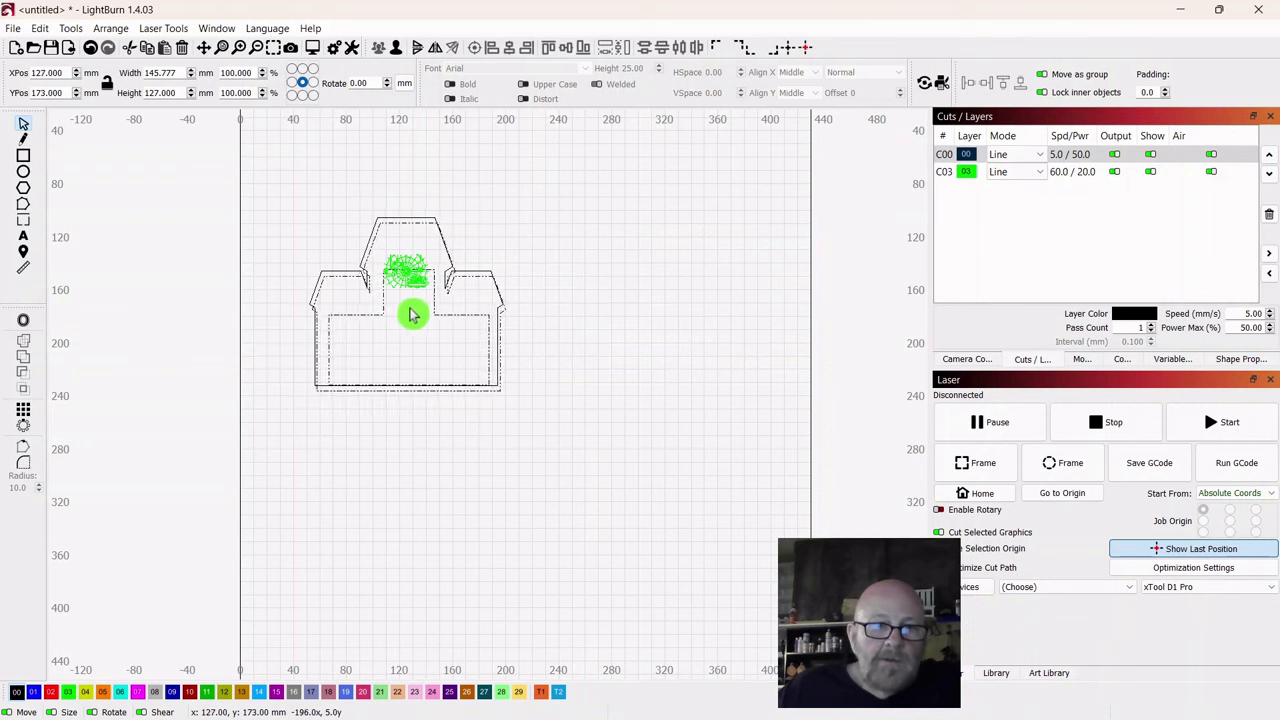
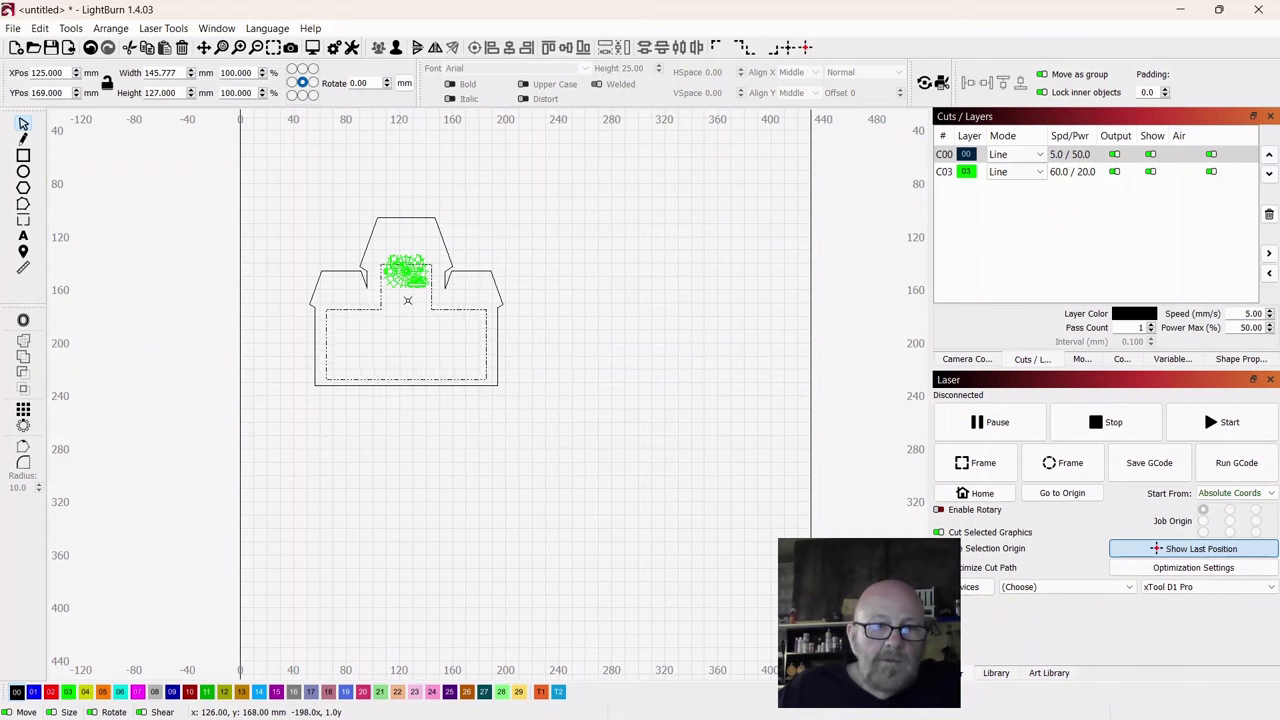
left_click(411, 272)
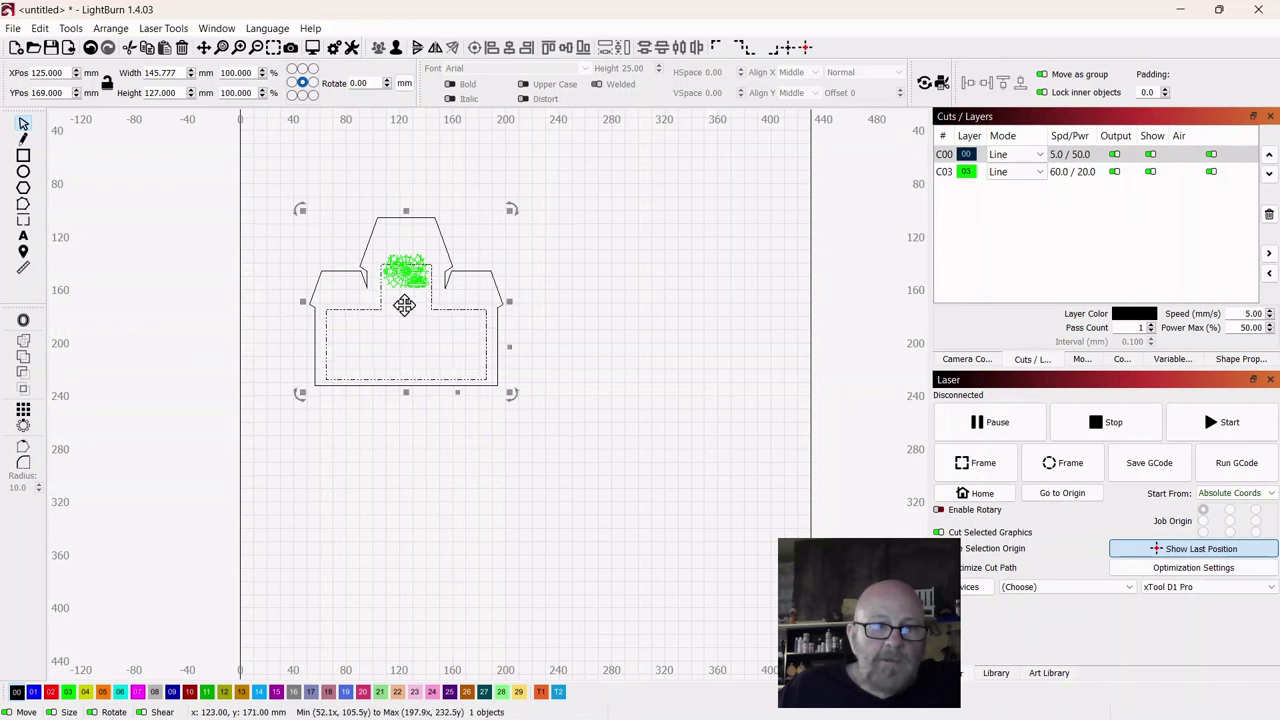
left_click_drag(408, 305, 724, 307)
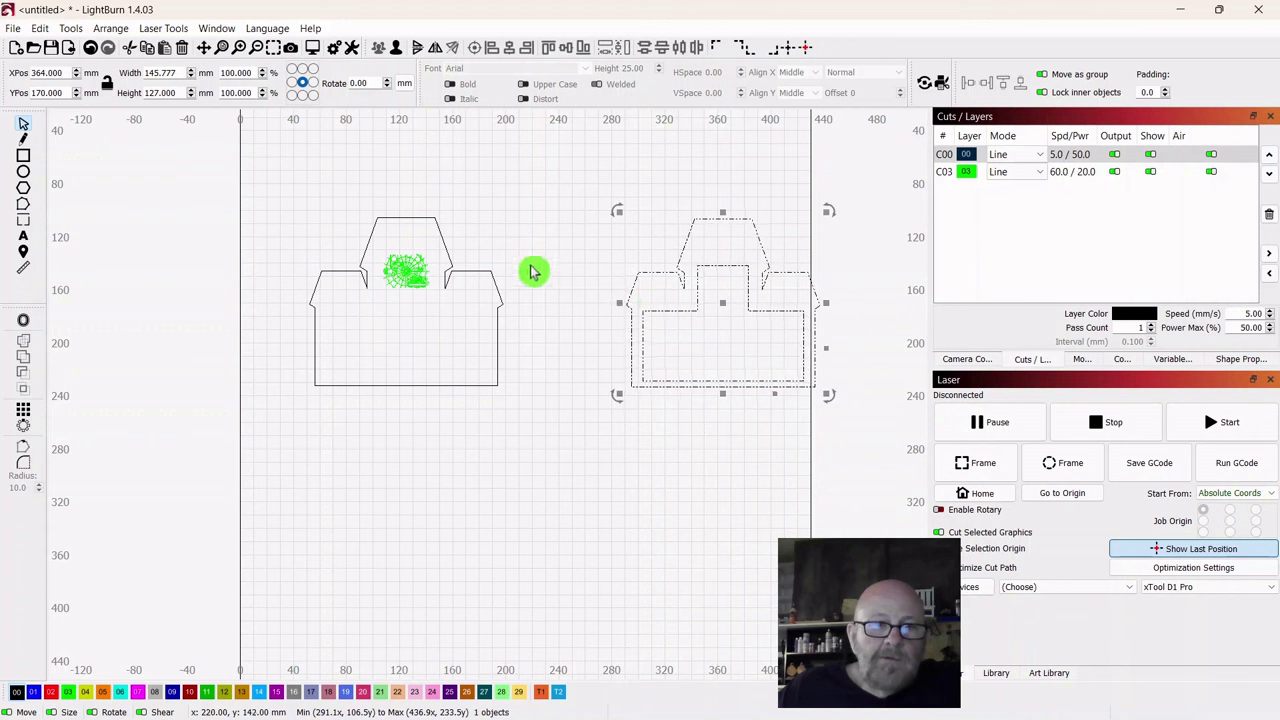
Step: Ungroup the first outline from its spiderweb and move the spiderweb down to about X 124, Y 158 mm
left_click(488, 273)
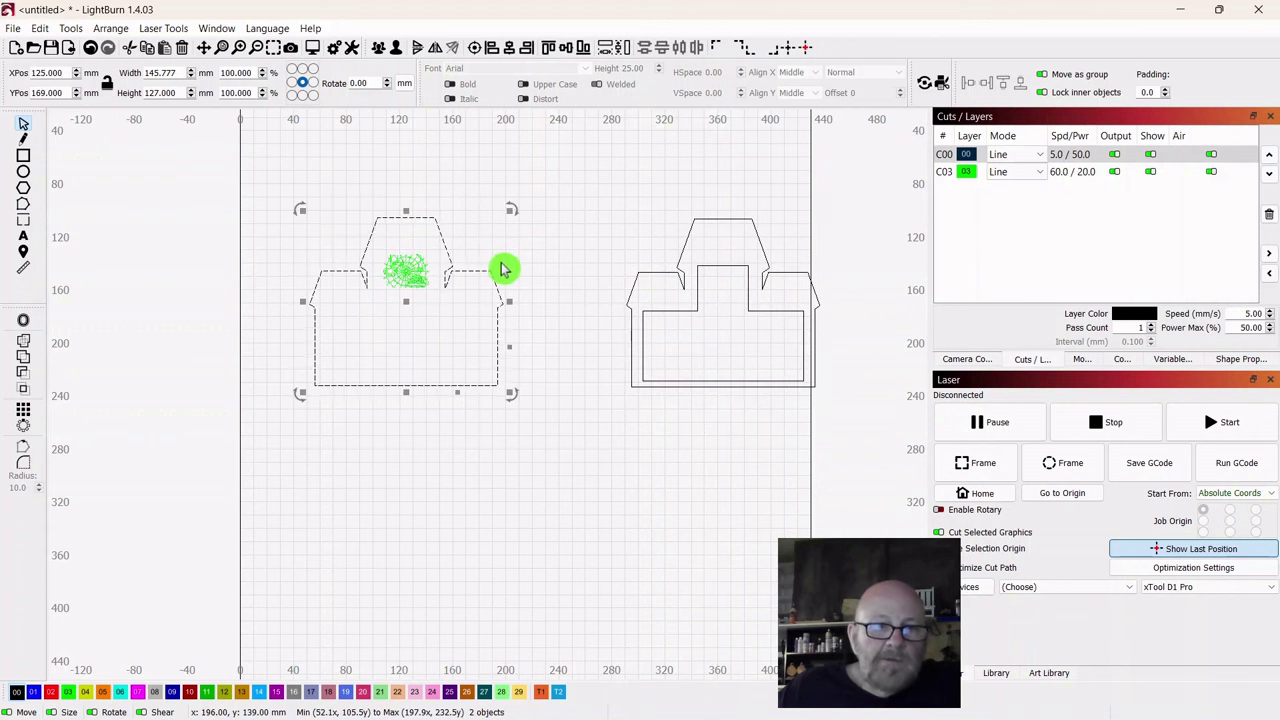
right_click(407, 303)
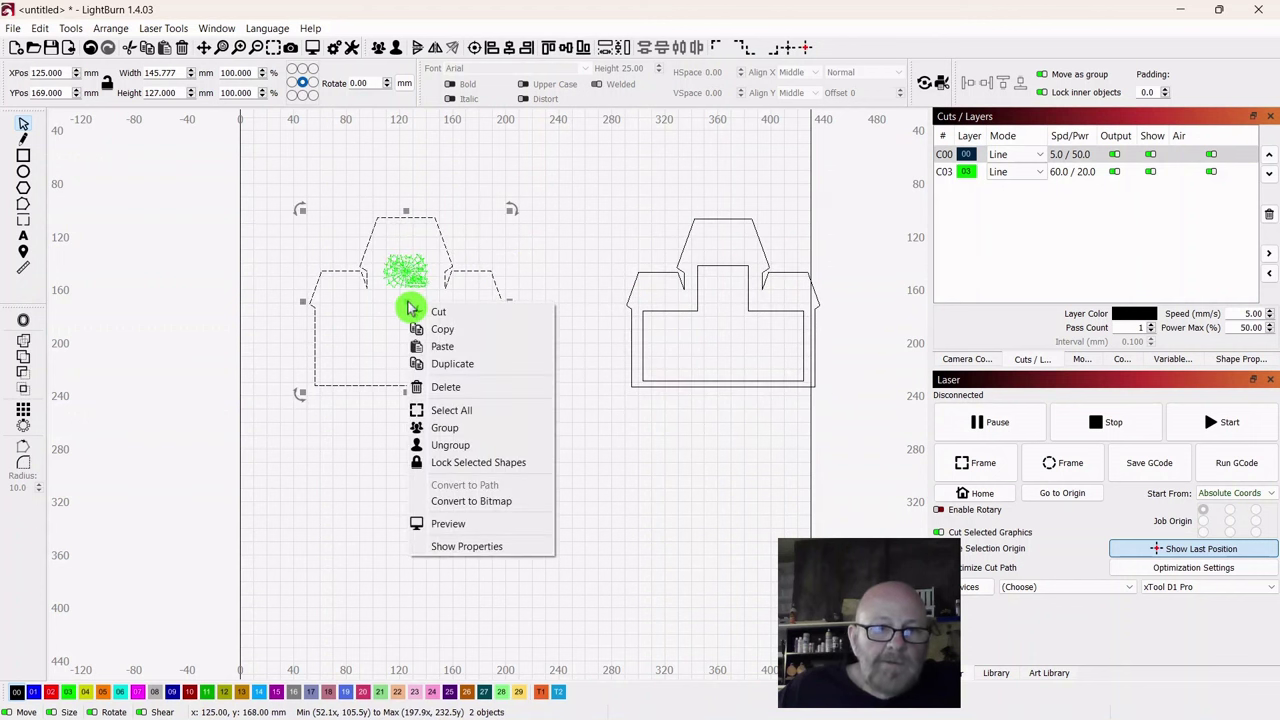
left_click(437, 455)
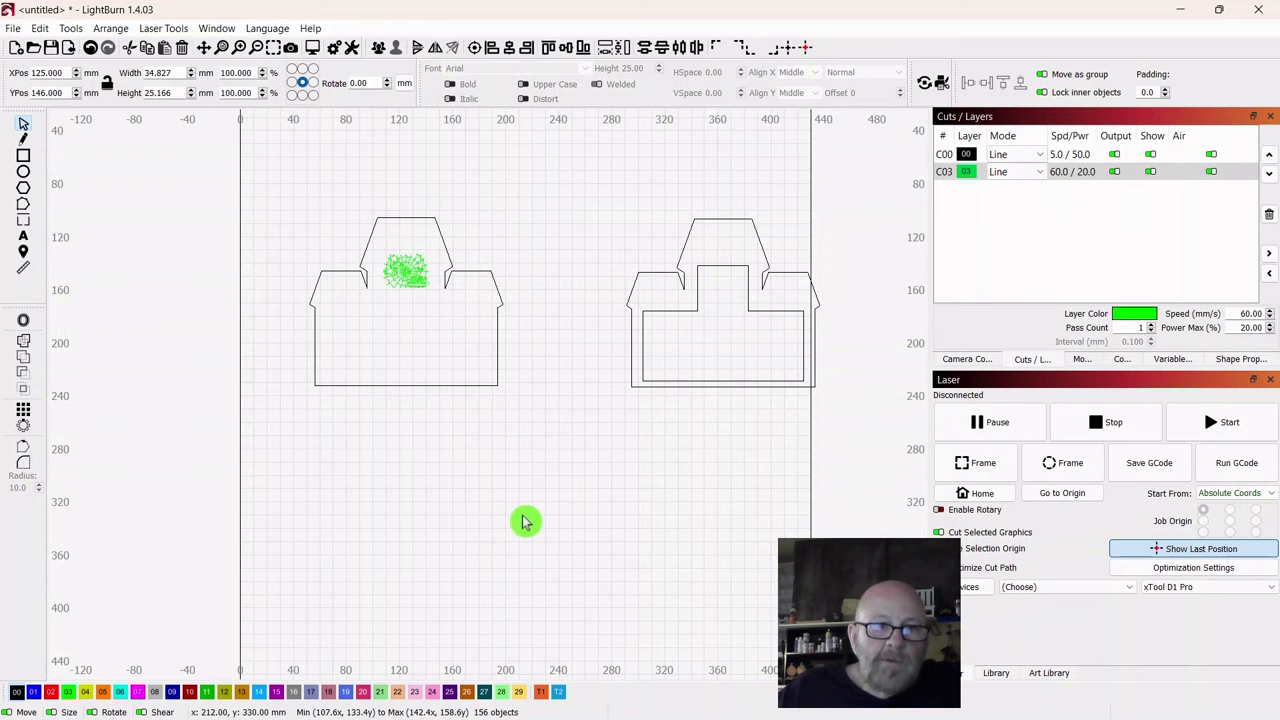
scroll(509, 366, "up", 5)
left_click_drag(666, 420, 777, 523)
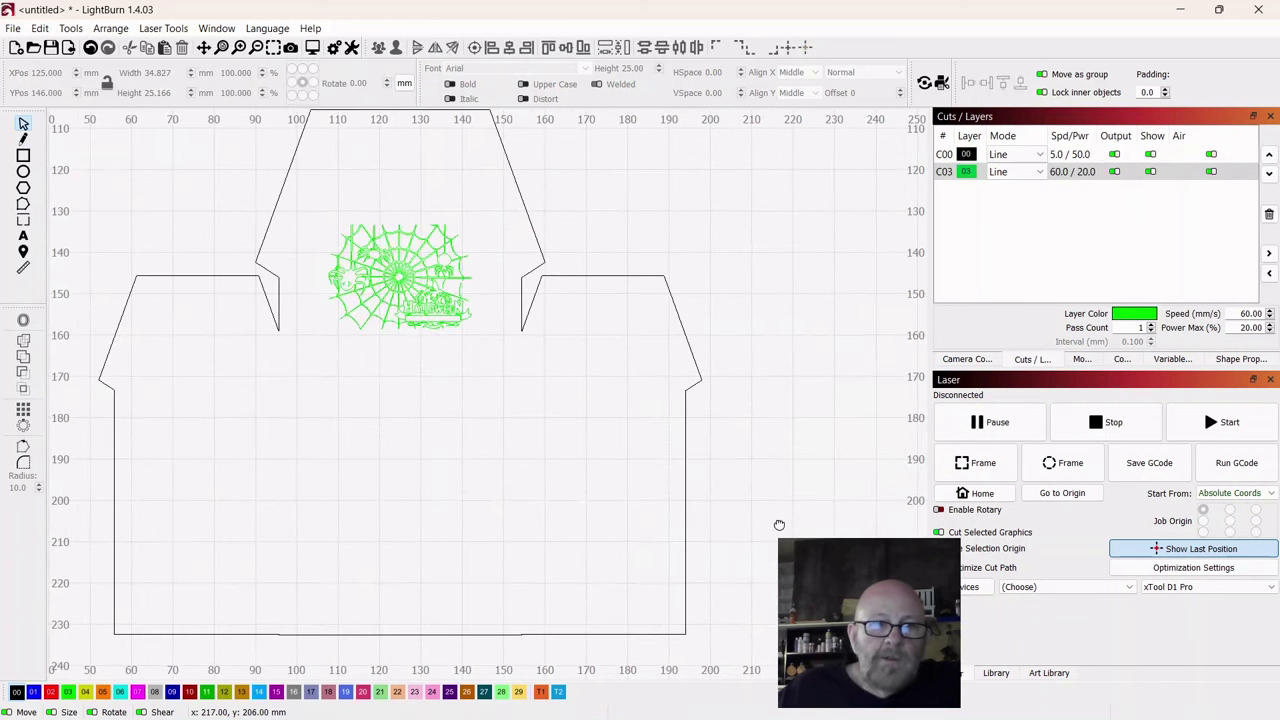
left_click_drag(475, 222, 310, 328)
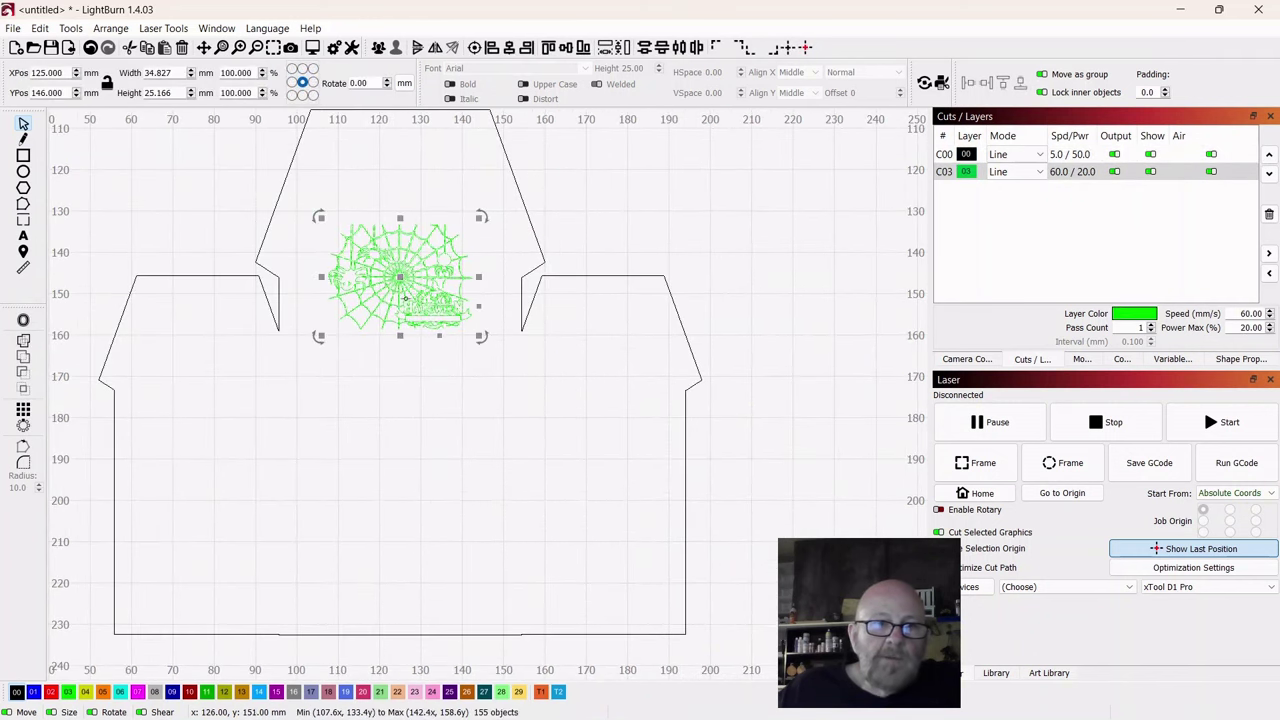
left_click_drag(401, 277, 398, 333)
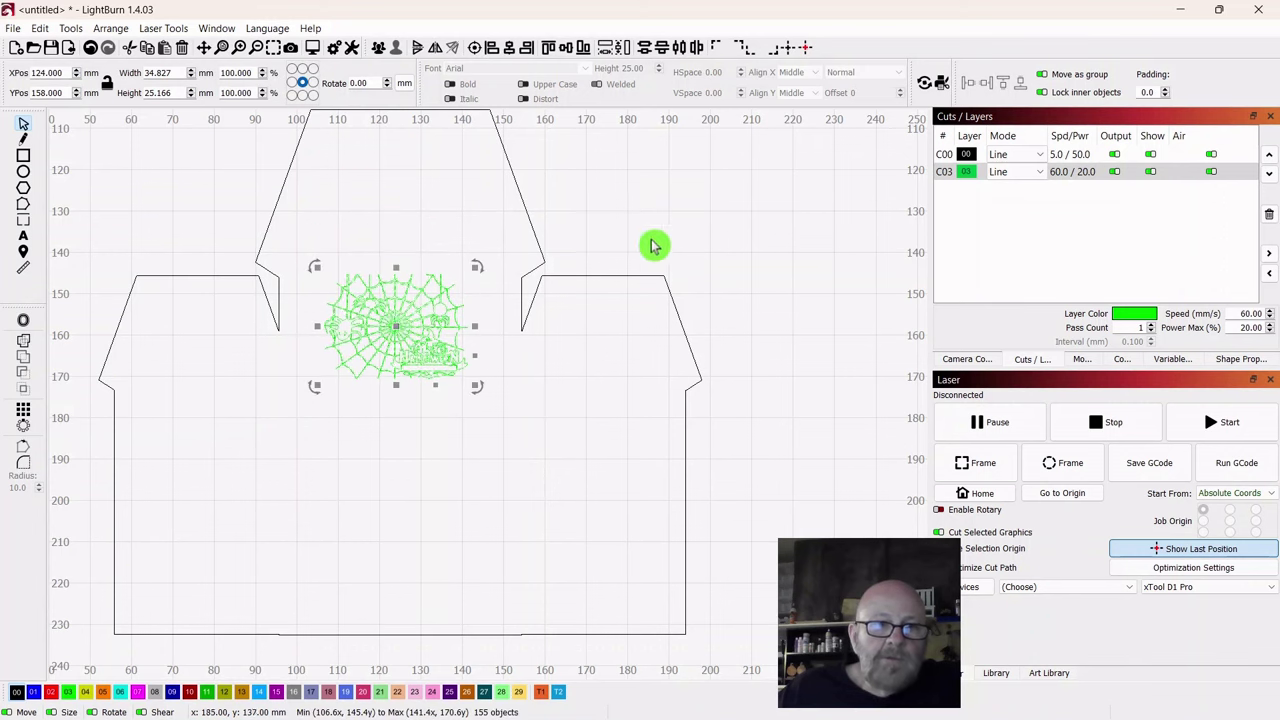
left_click(709, 243)
Step: Lay the second outline over the first to check the lowered spiderweb, and place it beside the first at about X 286, Y 172 mm
scroll(709, 243, "down", 4)
left_click_drag(761, 375, 497, 363)
left_click(623, 329)
left_click_drag(766, 197, 323, 281)
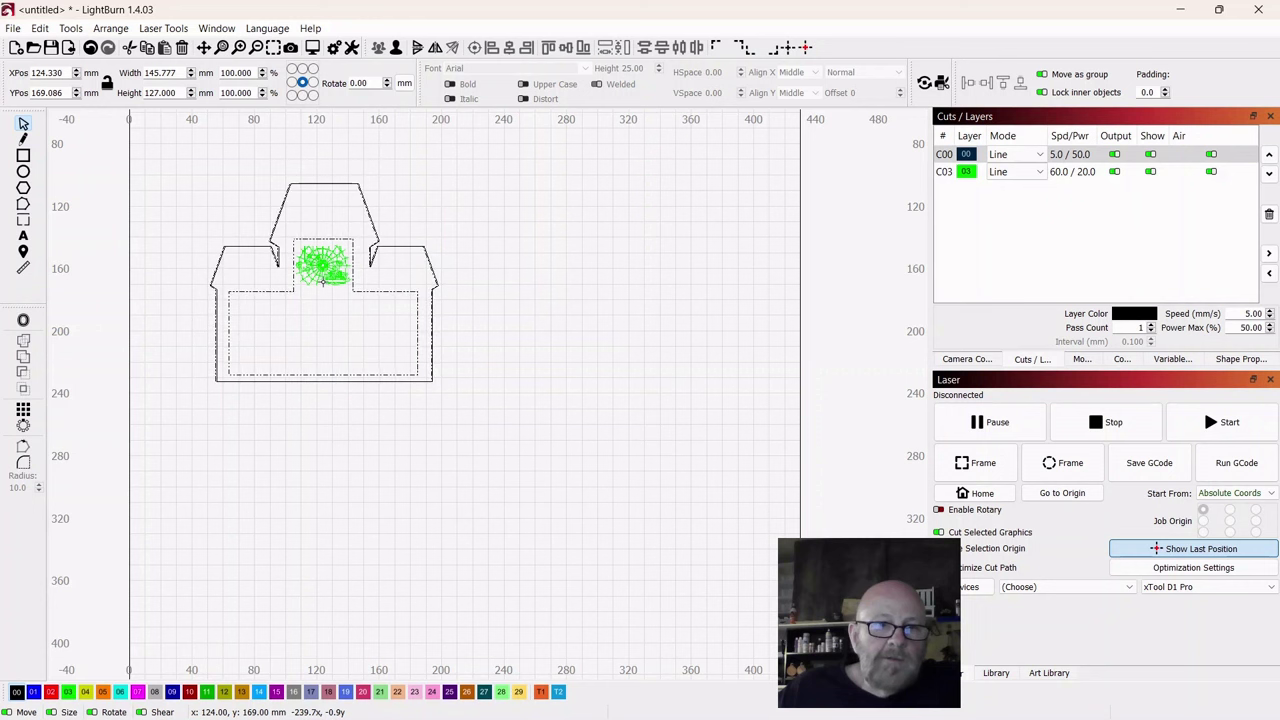
left_click_drag(323, 281, 576, 287)
scroll(587, 456, "down", 1)
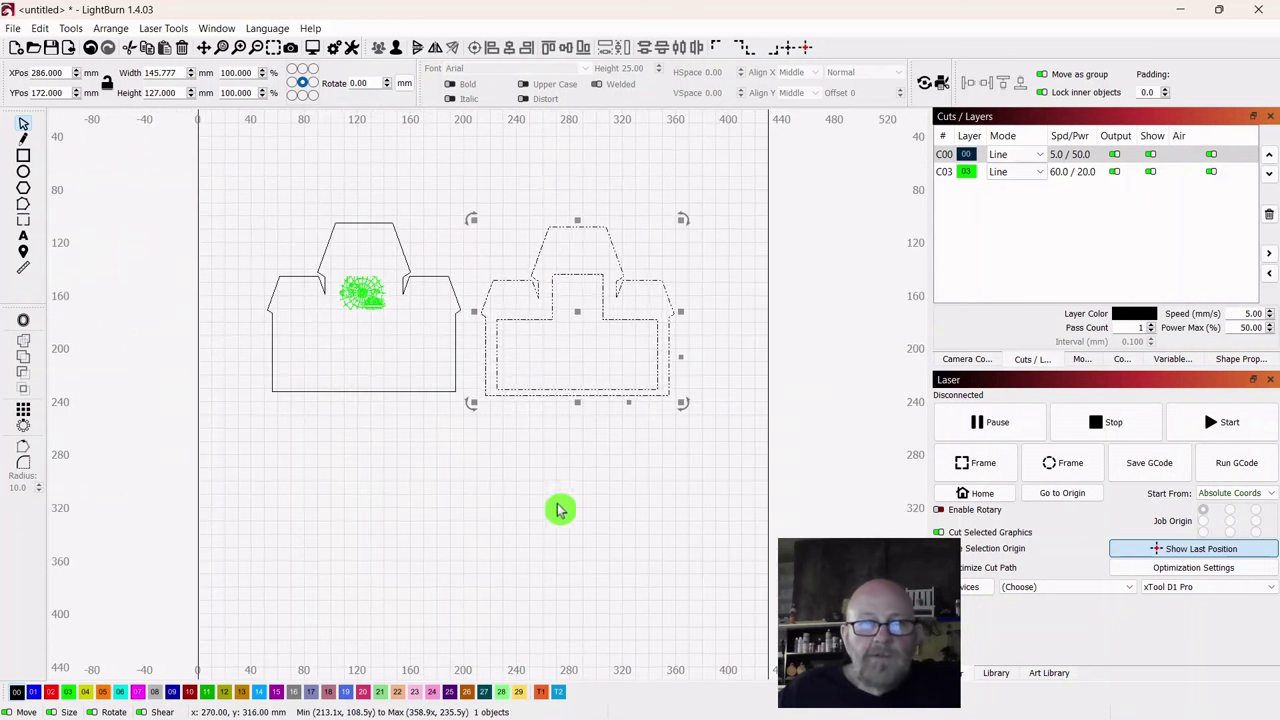
scroll(556, 507, "up", 2)
scroll(465, 480, "up", 1)
left_click_drag(465, 480, 529, 591)
left_click_drag(457, 194, 281, 337)
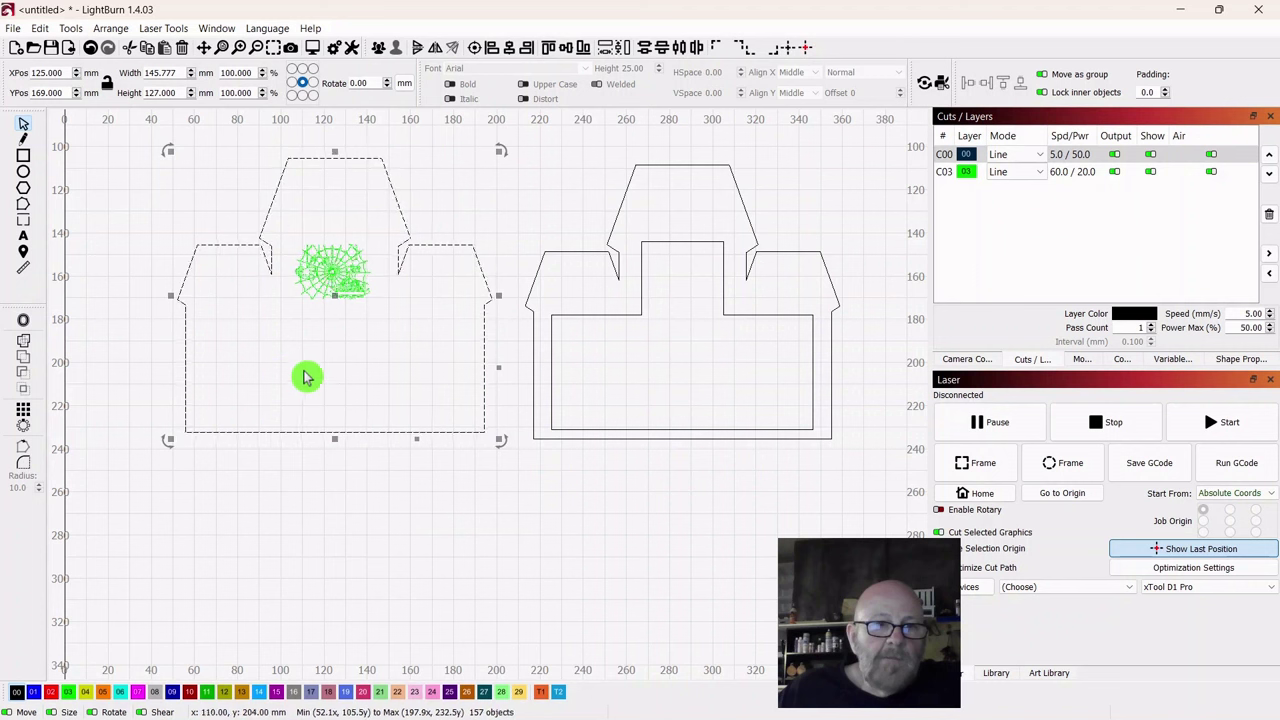
left_click(509, 569)
left_click_drag(418, 167, 364, 226)
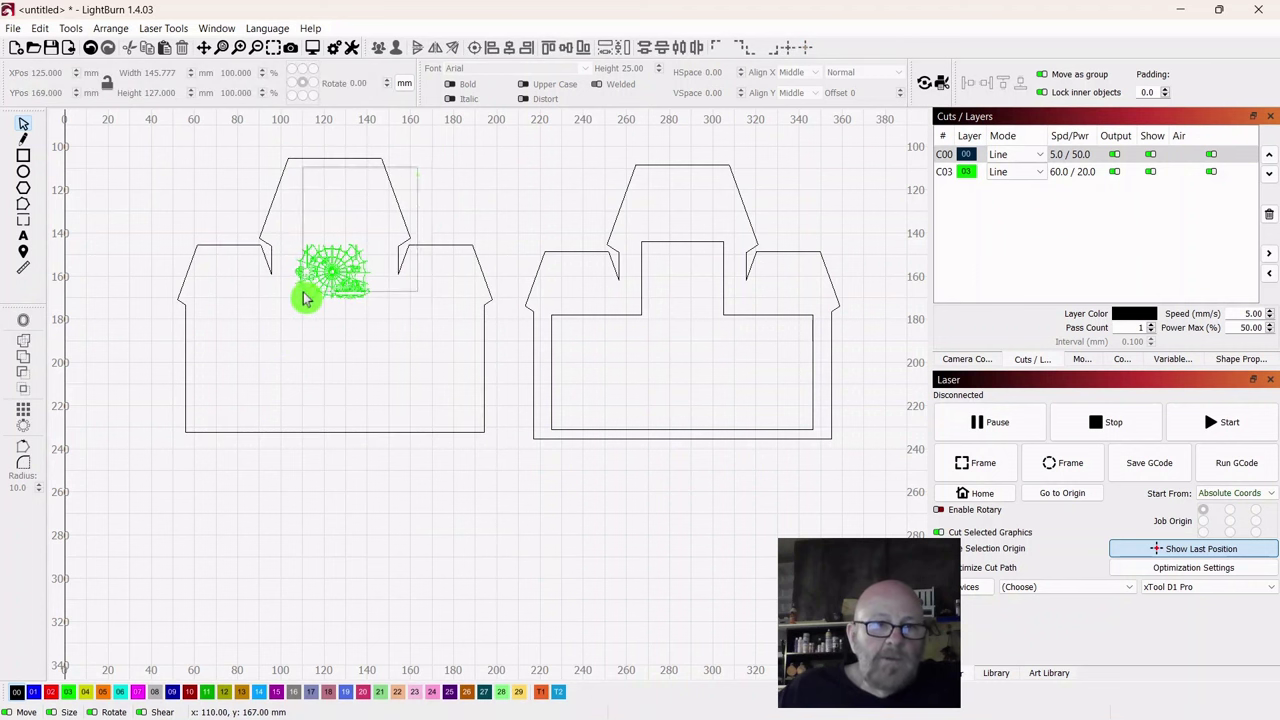
left_click_drag(305, 298, 305, 298)
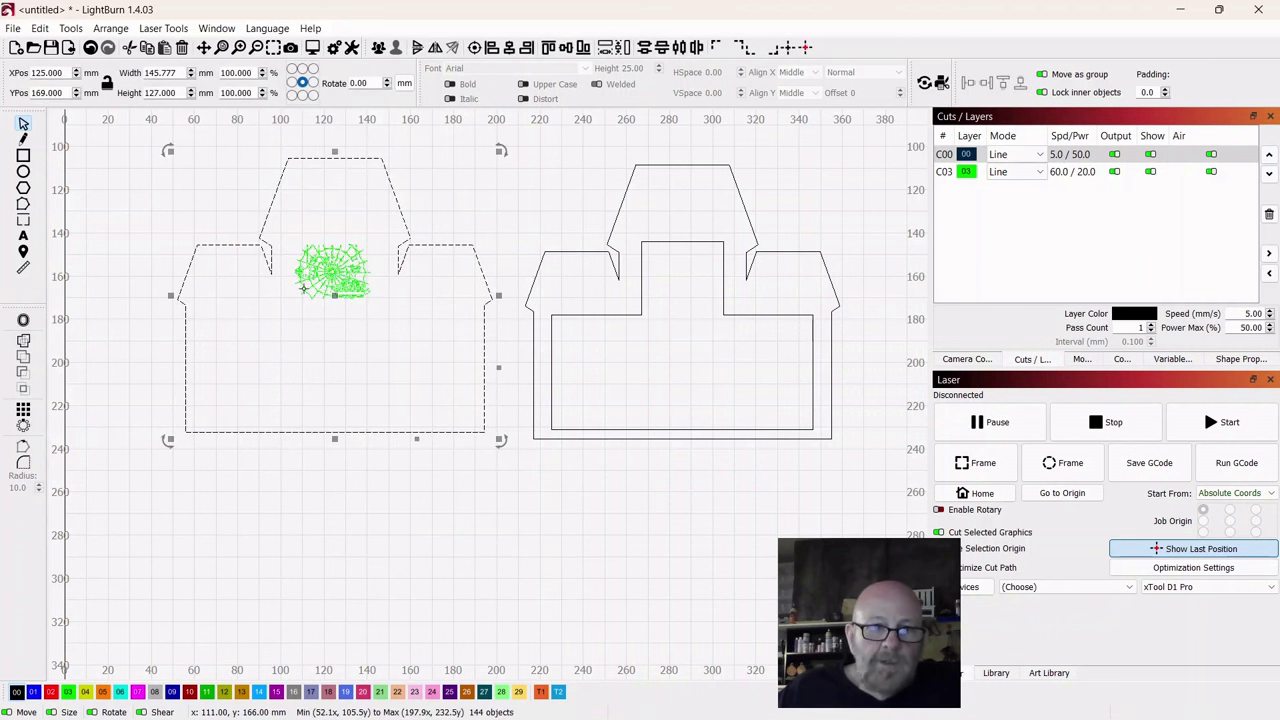
left_click(418, 524)
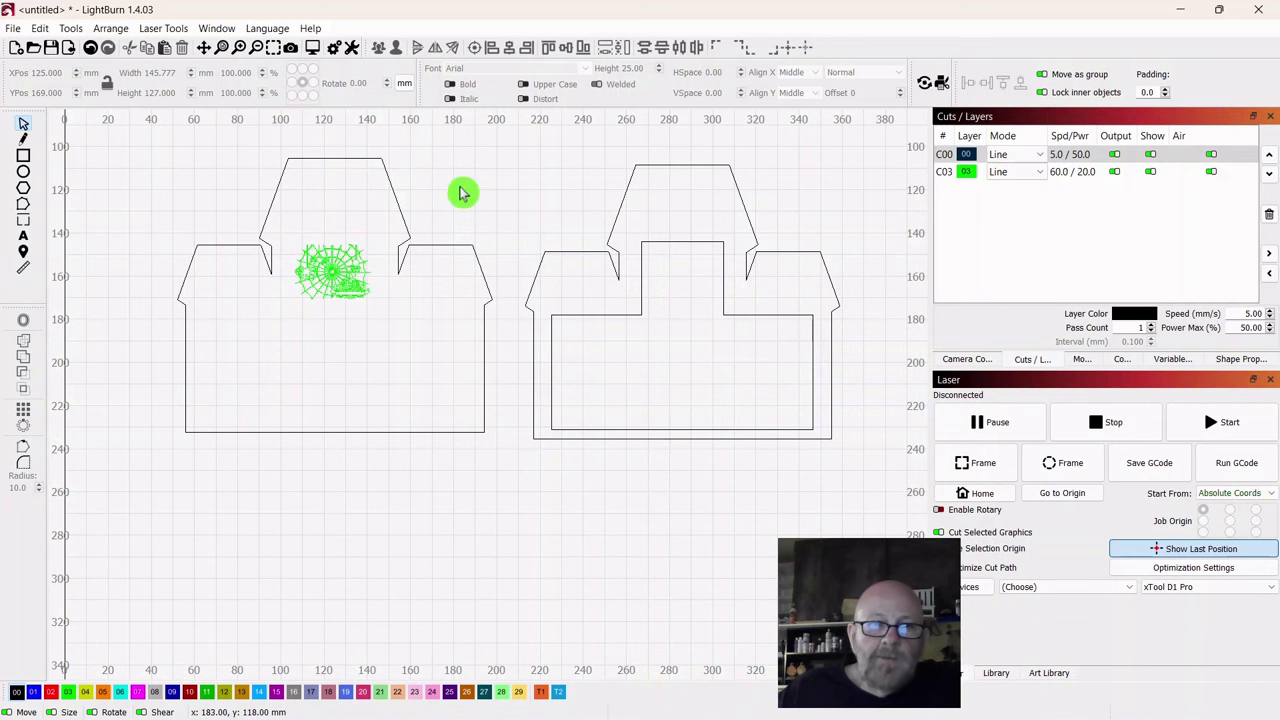
Step: Duplicate the second outline and place the copy below the original at about X 291, Y 369 mm
scroll(483, 351, "down", 2)
left_click_drag(666, 512, 618, 497)
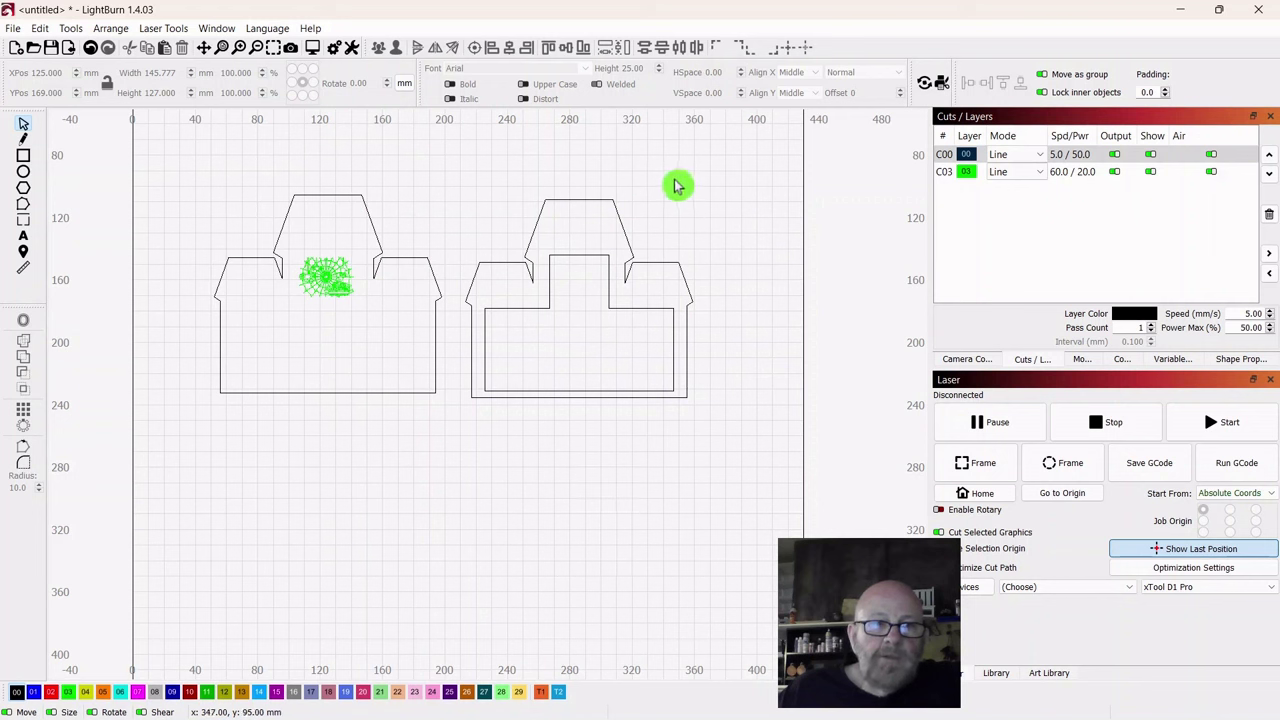
left_click_drag(669, 191, 574, 289)
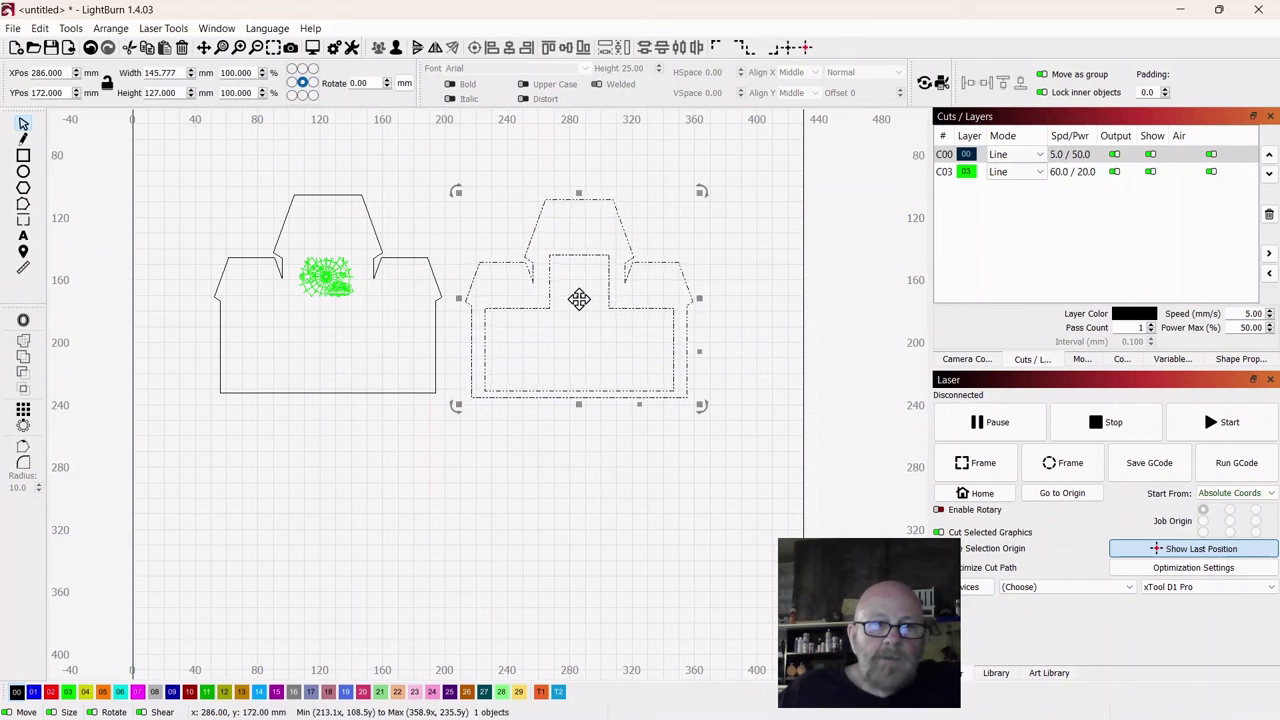
right_click(579, 298)
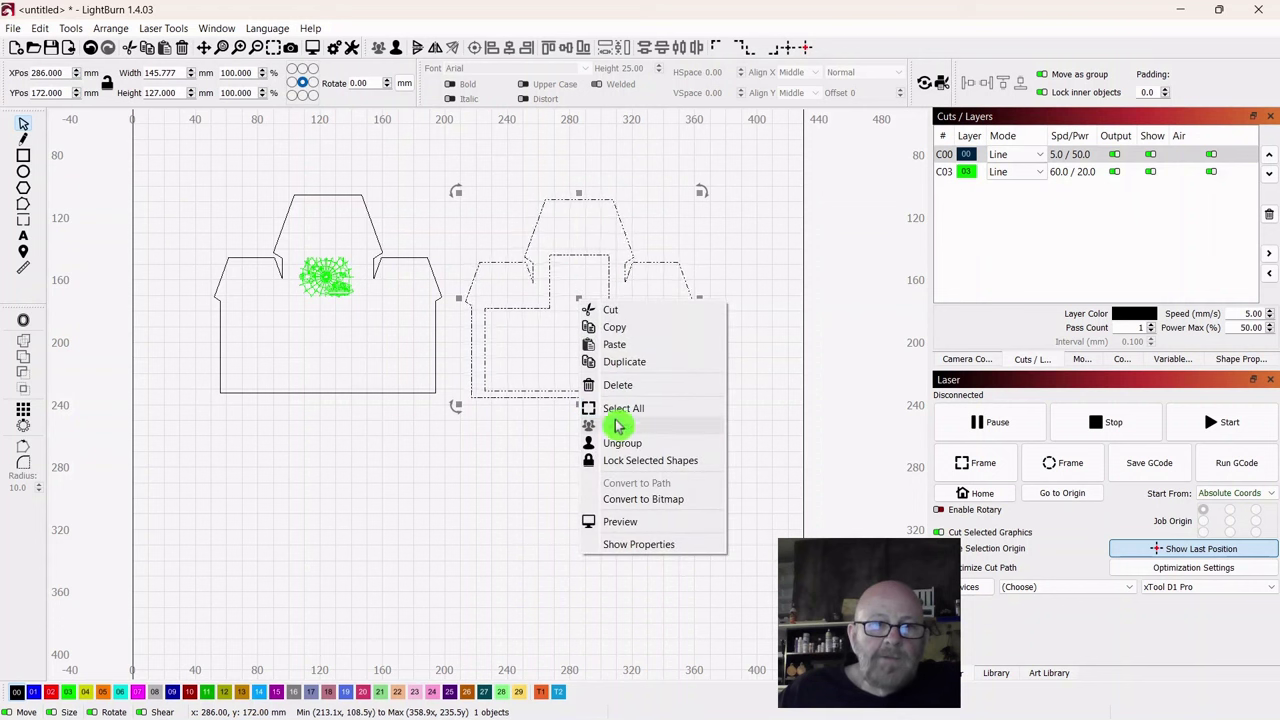
left_click(615, 366)
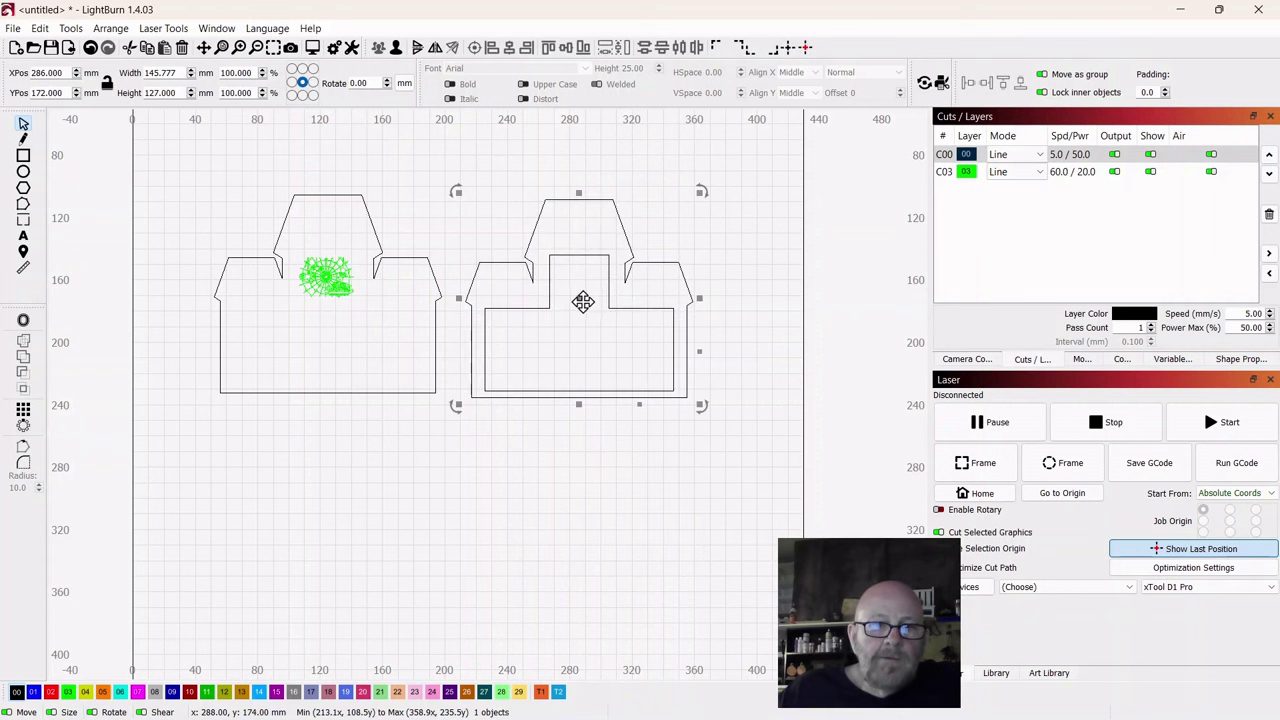
left_click_drag(579, 298, 586, 535)
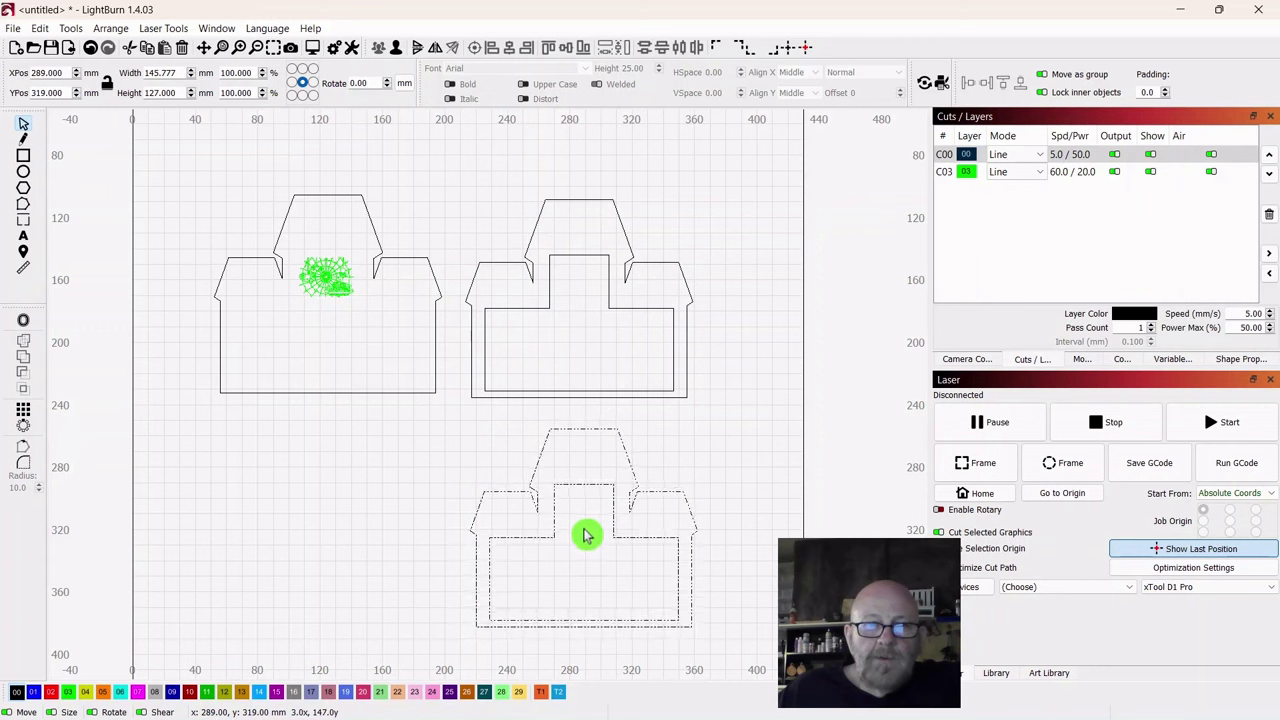
left_click(757, 231)
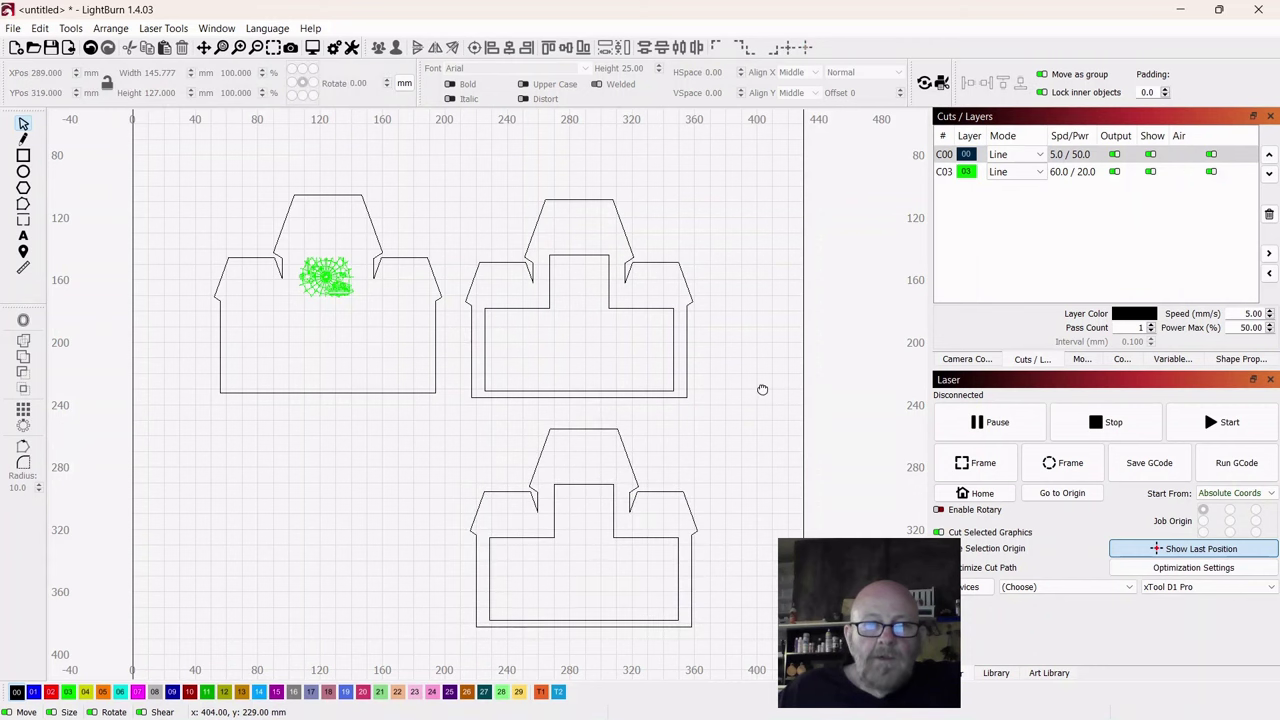
scroll(770, 293, "down", 2)
left_click(640, 414)
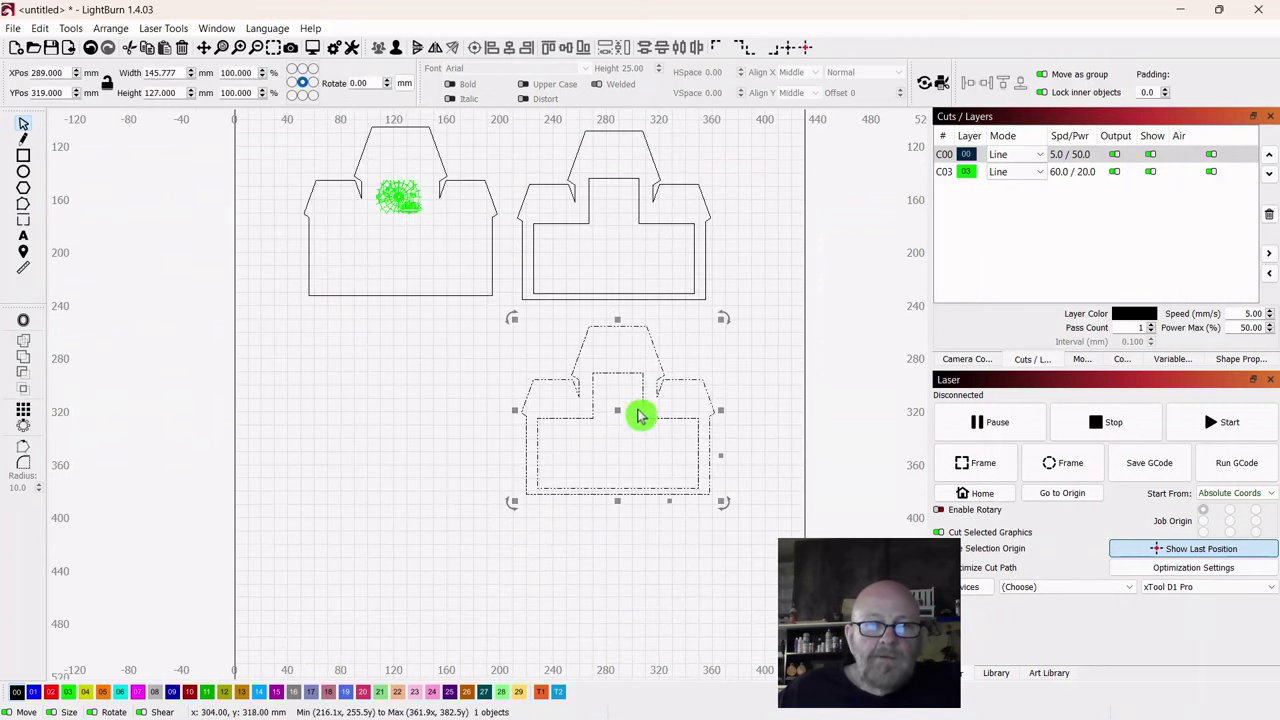
left_click_drag(614, 417, 620, 480)
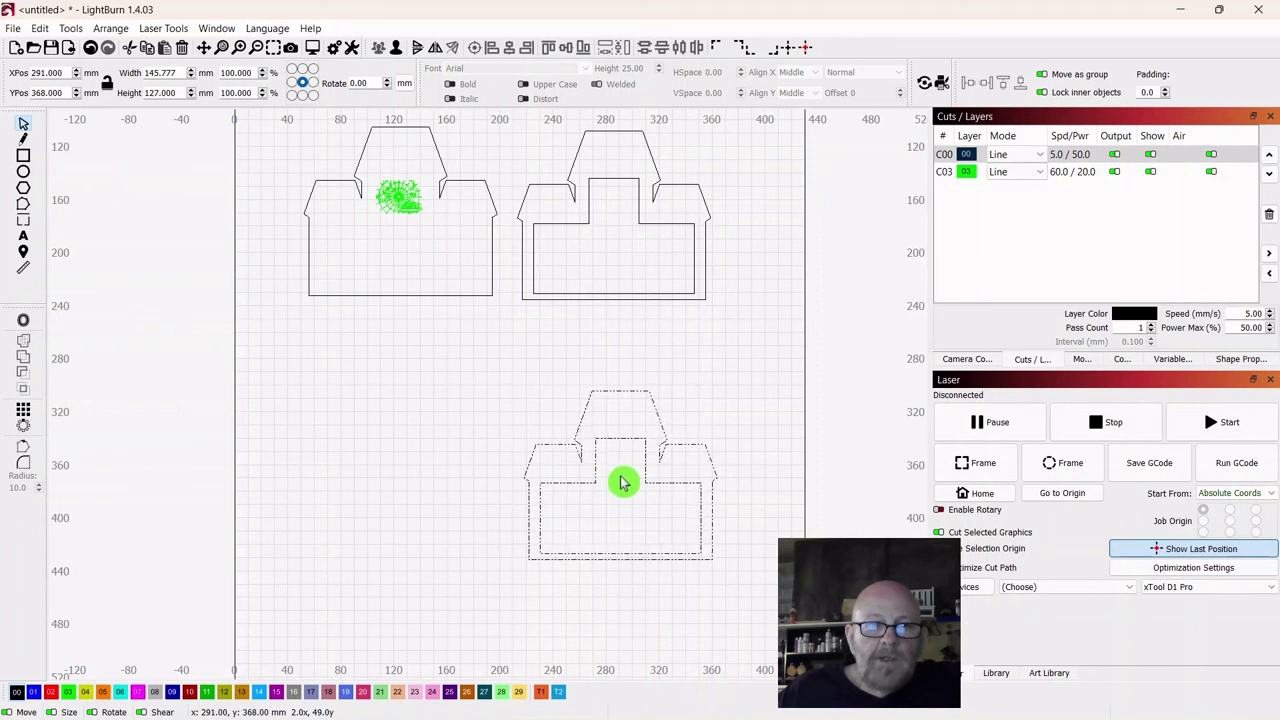
left_click(697, 363)
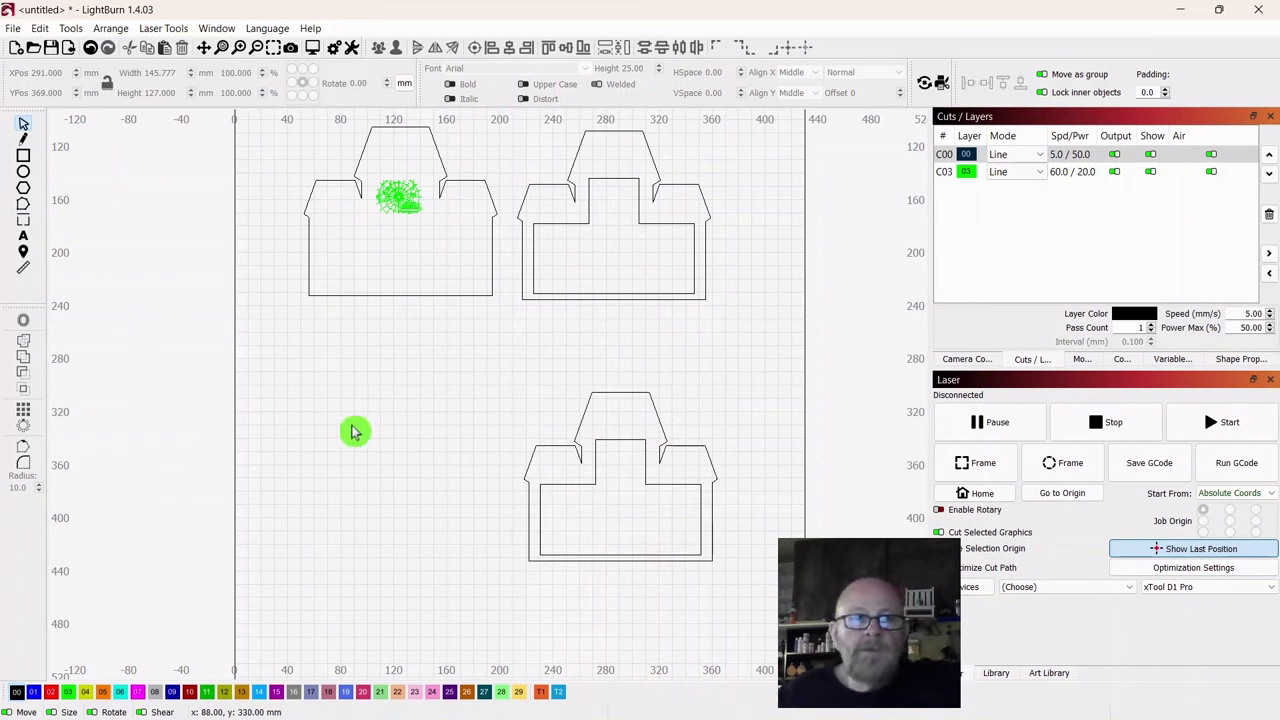
Step: Draw a narrow upright rectangle about 6 mm wide and 41 mm high in the empty area below the first outline
scroll(350, 464, "up", 1)
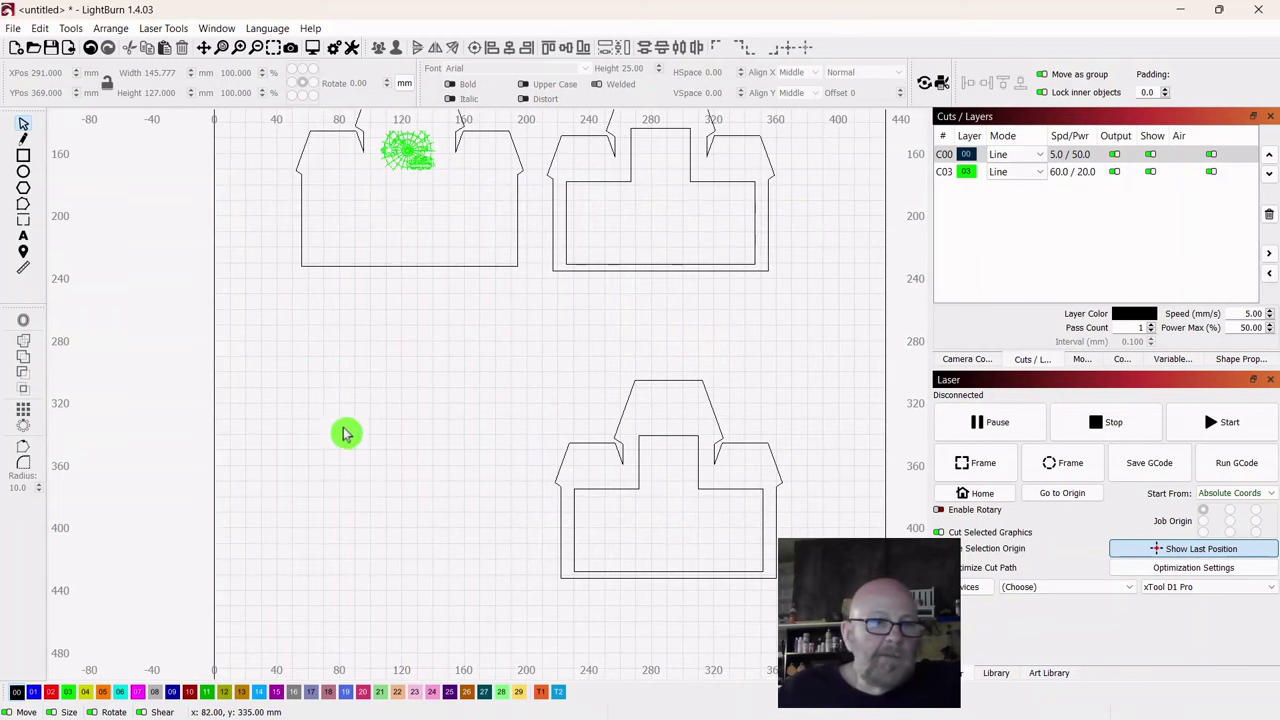
left_click(23, 157)
left_click_drag(360, 358, 370, 428)
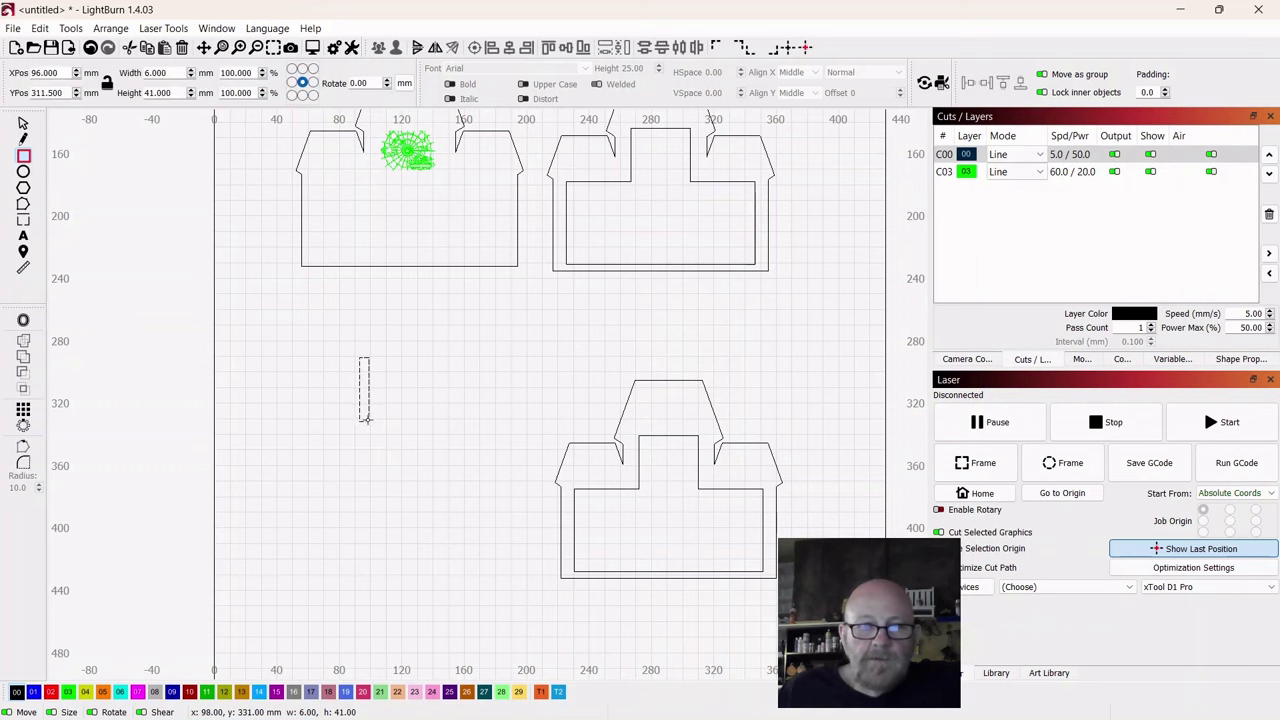
left_click(24, 127)
left_click(493, 383)
Step: Draw a polygon about 23 mm wide near the narrow rectangle and turn it into a triangle with 3 sides
scroll(280, 337, "up", 5)
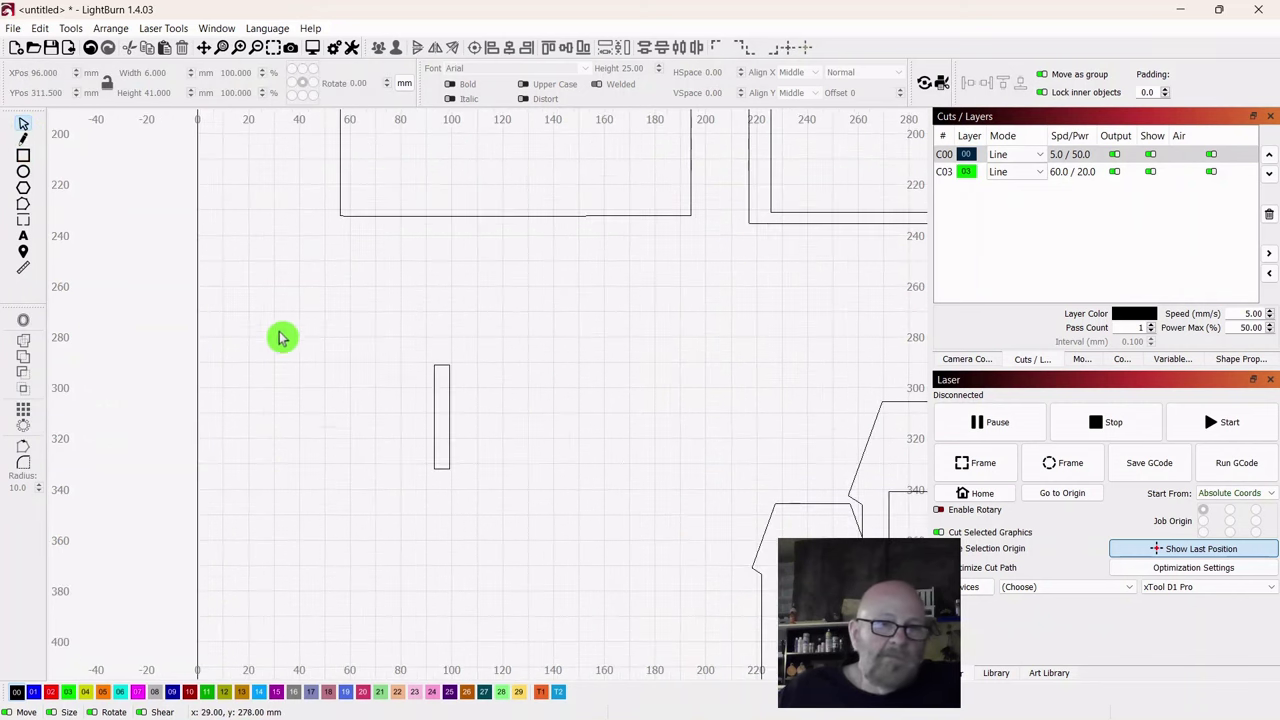
left_click(27, 195)
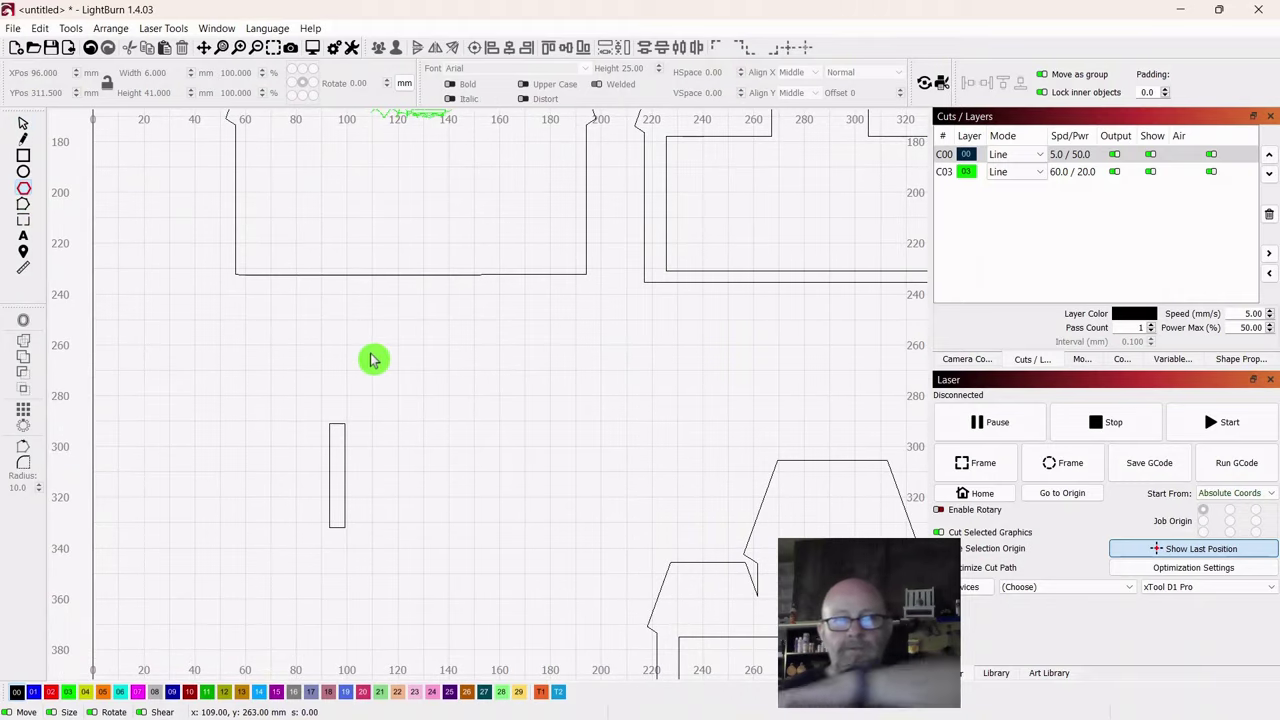
left_click_drag(385, 336, 443, 386)
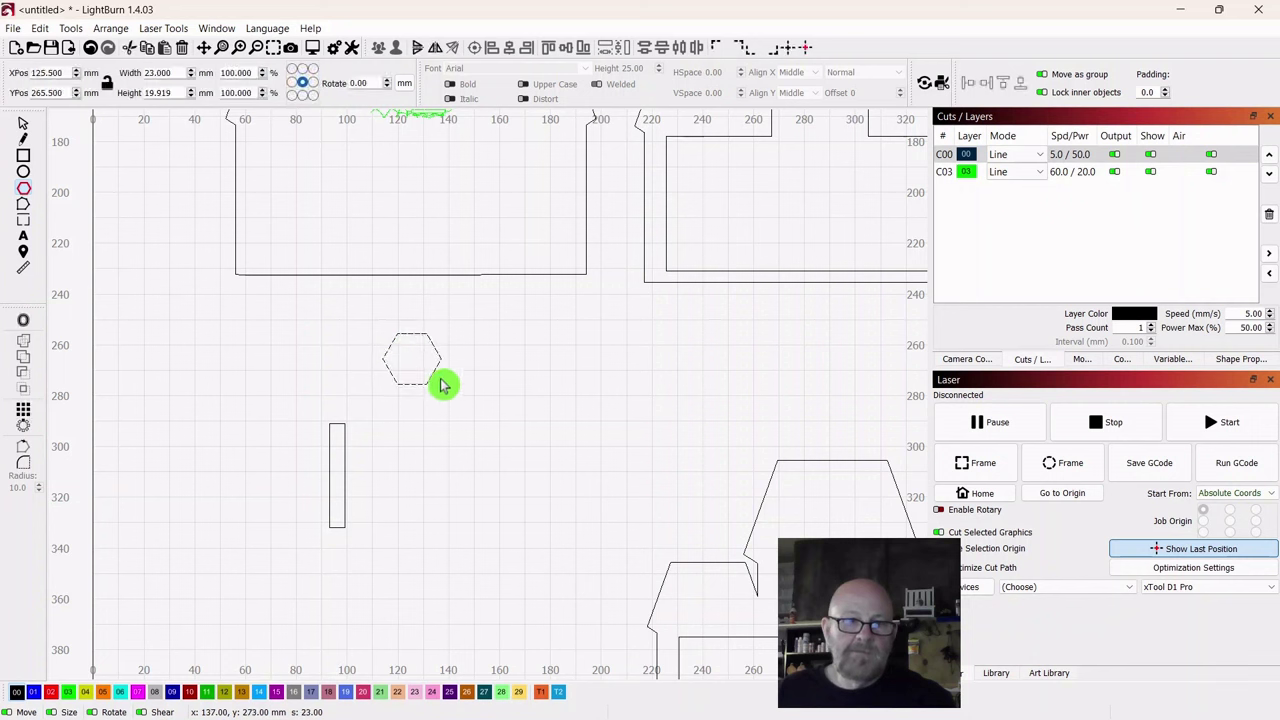
left_click(27, 130)
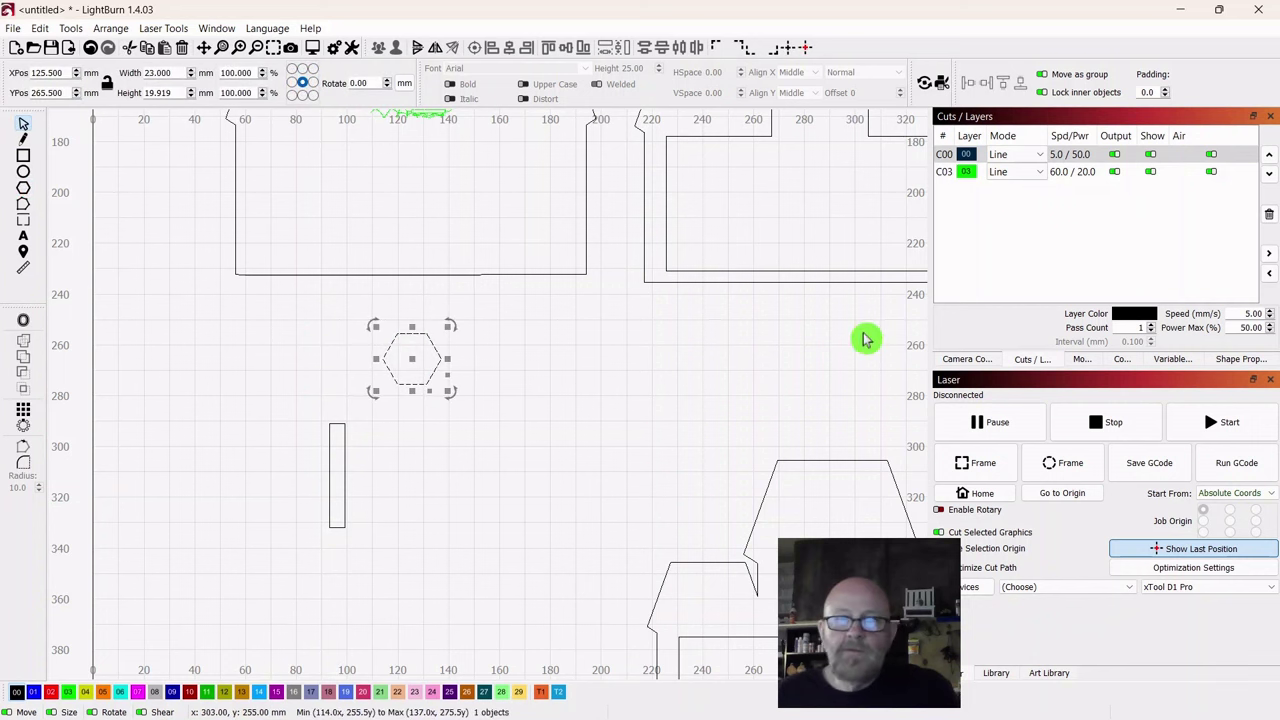
left_click(1240, 361)
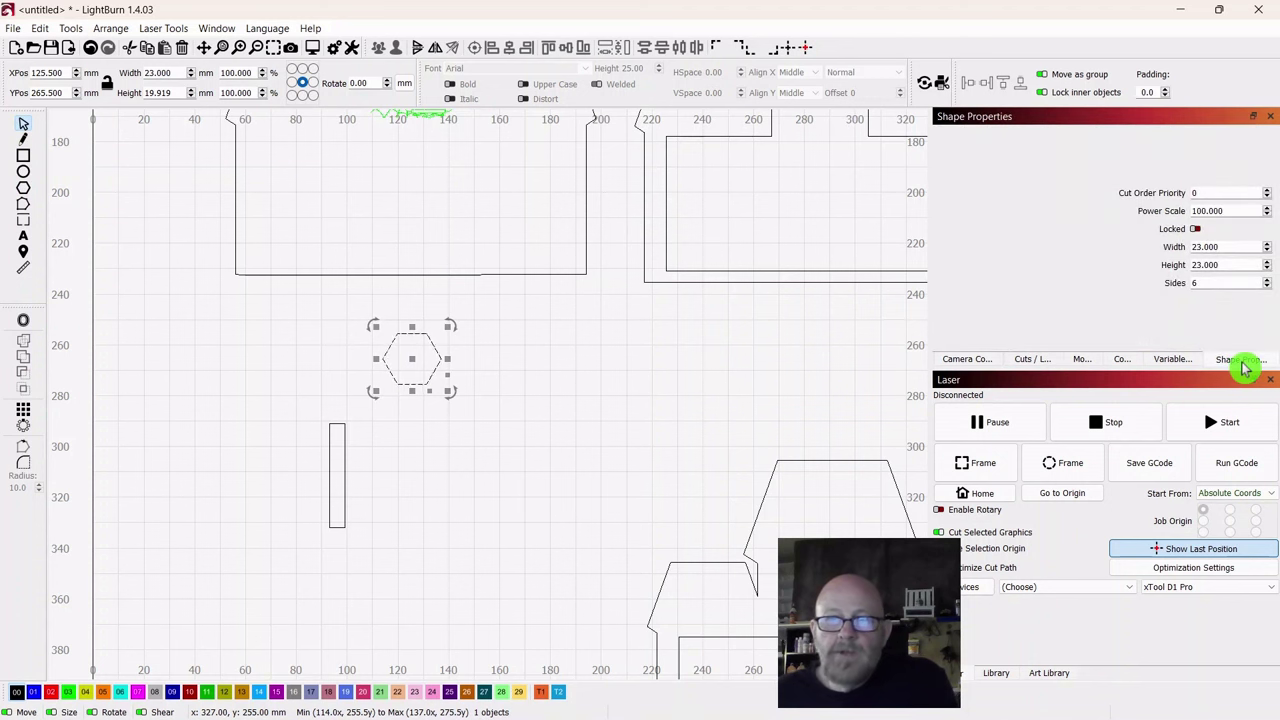
left_click(1267, 288)
left_click(1267, 288)
left_click(1267, 288)
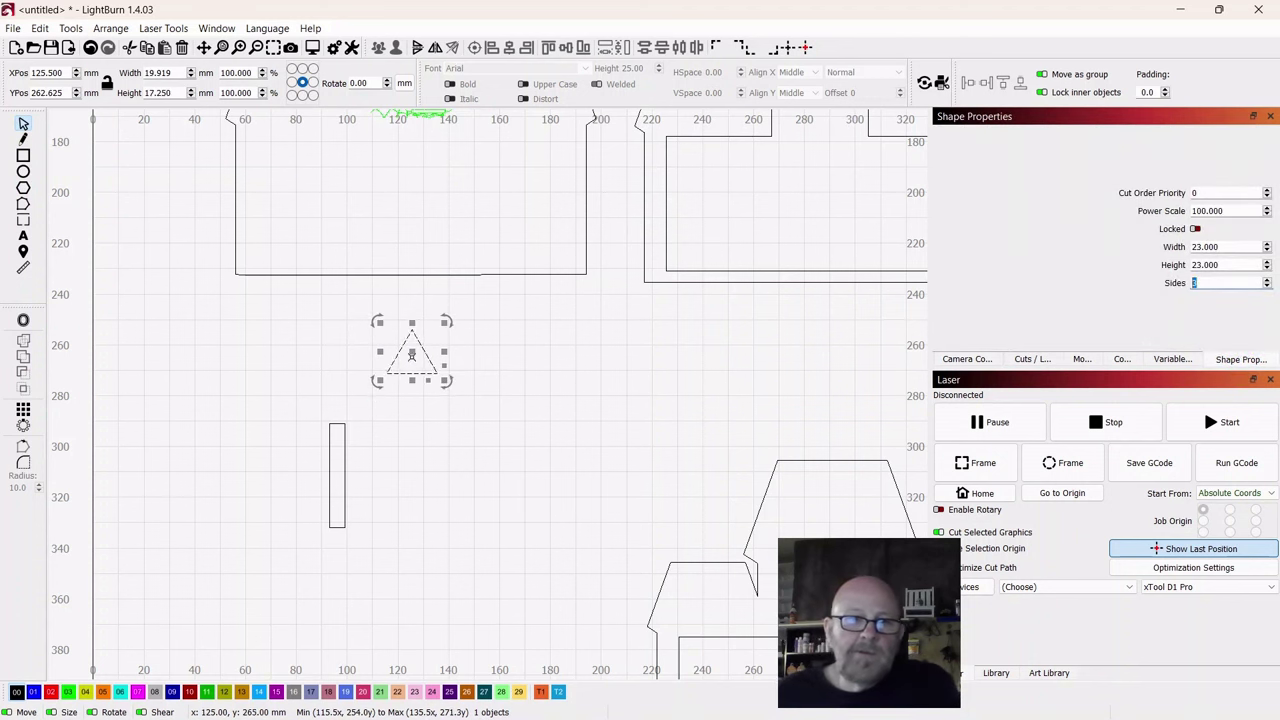
Step: Shrink the triangle to about 11 by 10 mm and place it over the rectangle's upper end at about X 96, Y 287 mm
left_click_drag(412, 352, 338, 421)
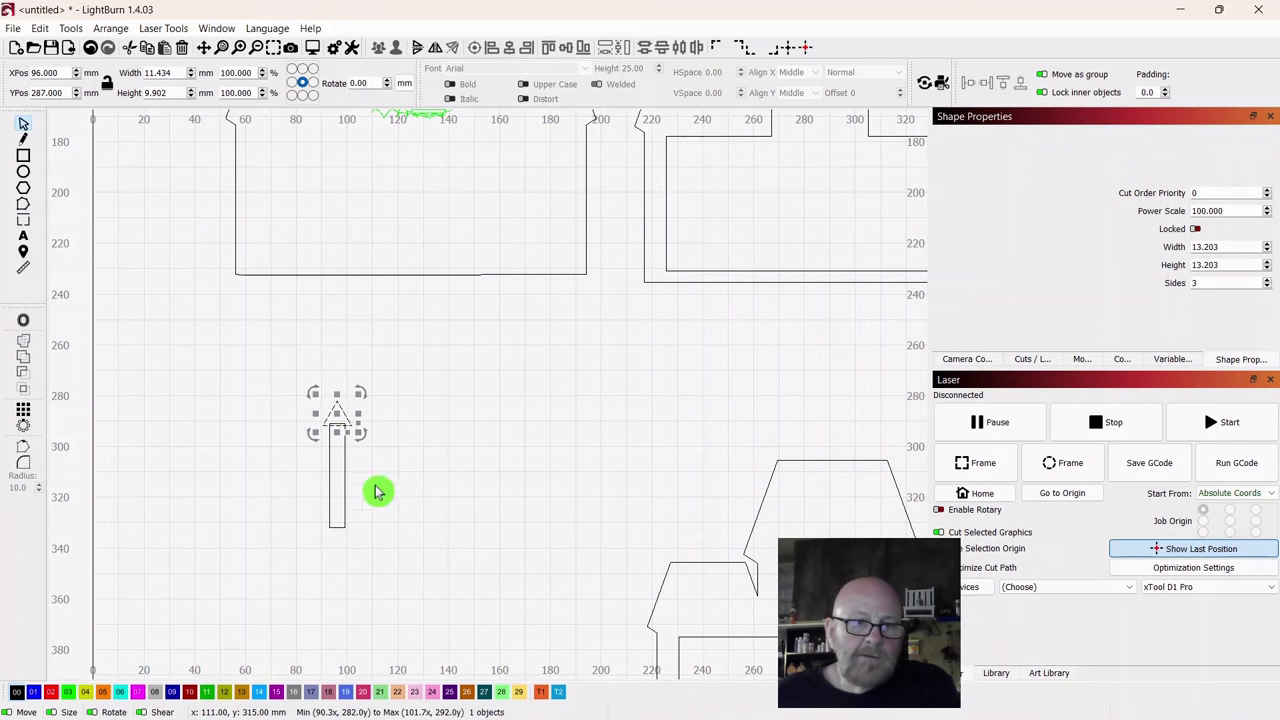
scroll(390, 504, "up", 5)
left_click_drag(426, 457, 668, 384)
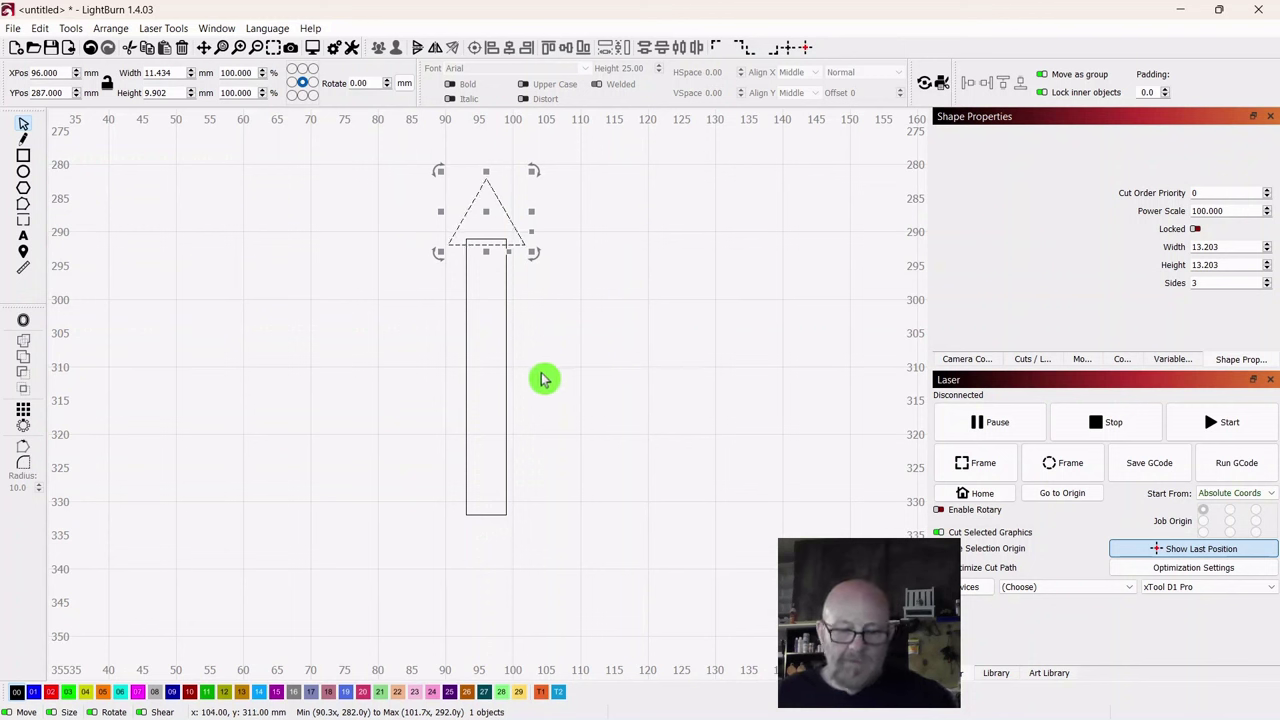
Step: Weld the triangle and the narrow rectangle into a single pointed fence picket
key("ctrl+a")
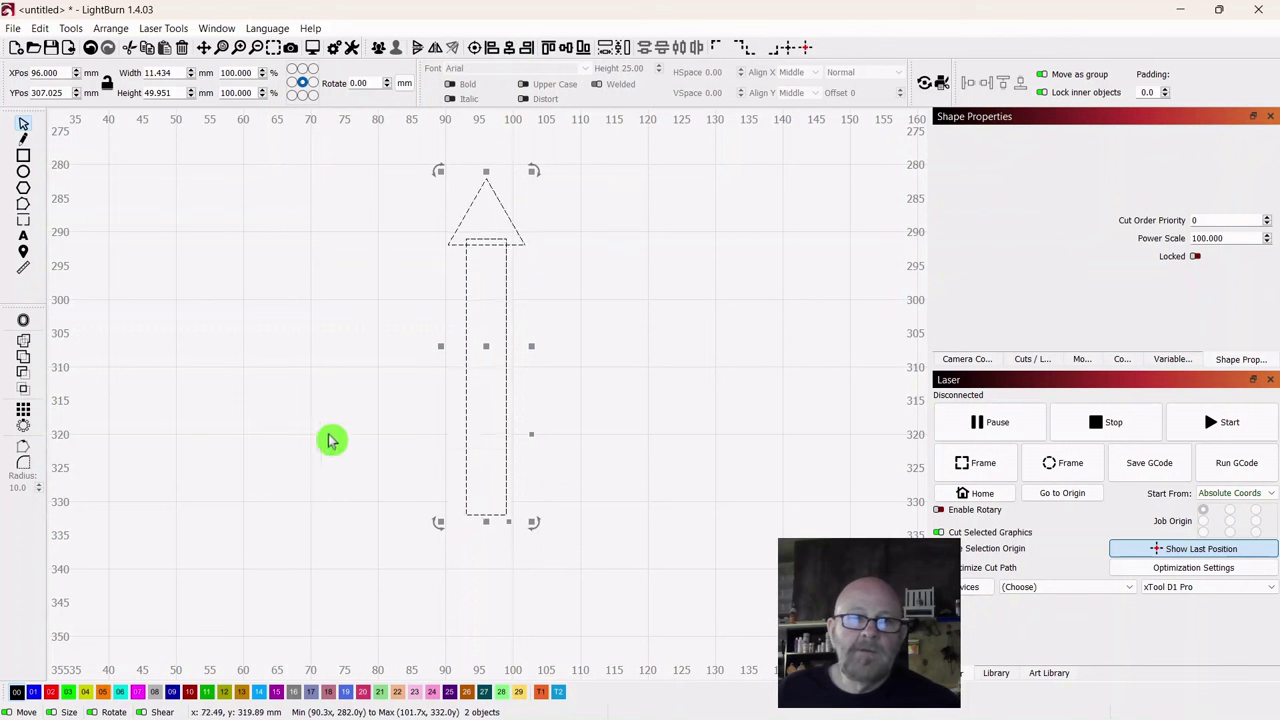
left_click(24, 347)
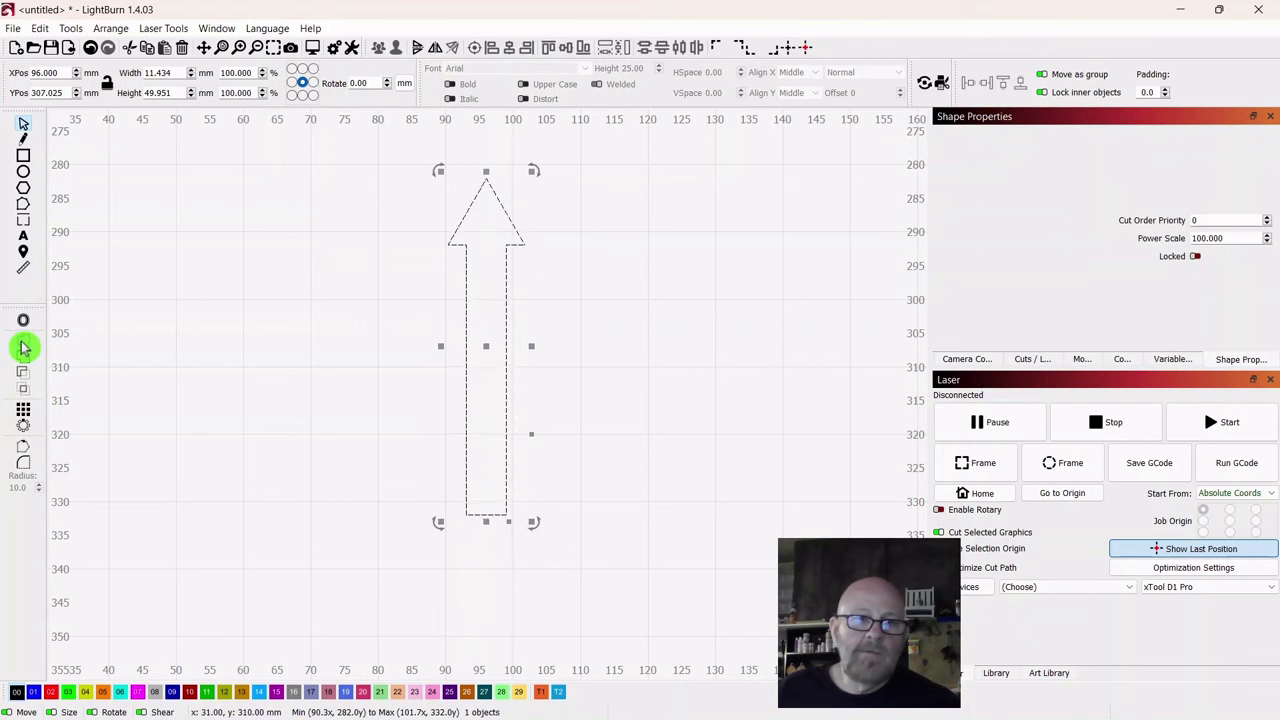
left_click(672, 406)
Step: Create a grid array of the fence picket with 5 columns, 1 row and 2 mm horizontal spacing between edges
scroll(662, 418, "down", 2)
left_click_drag(662, 418, 389, 514)
scroll(449, 466, "down", 3)
left_click_drag(474, 542, 509, 437)
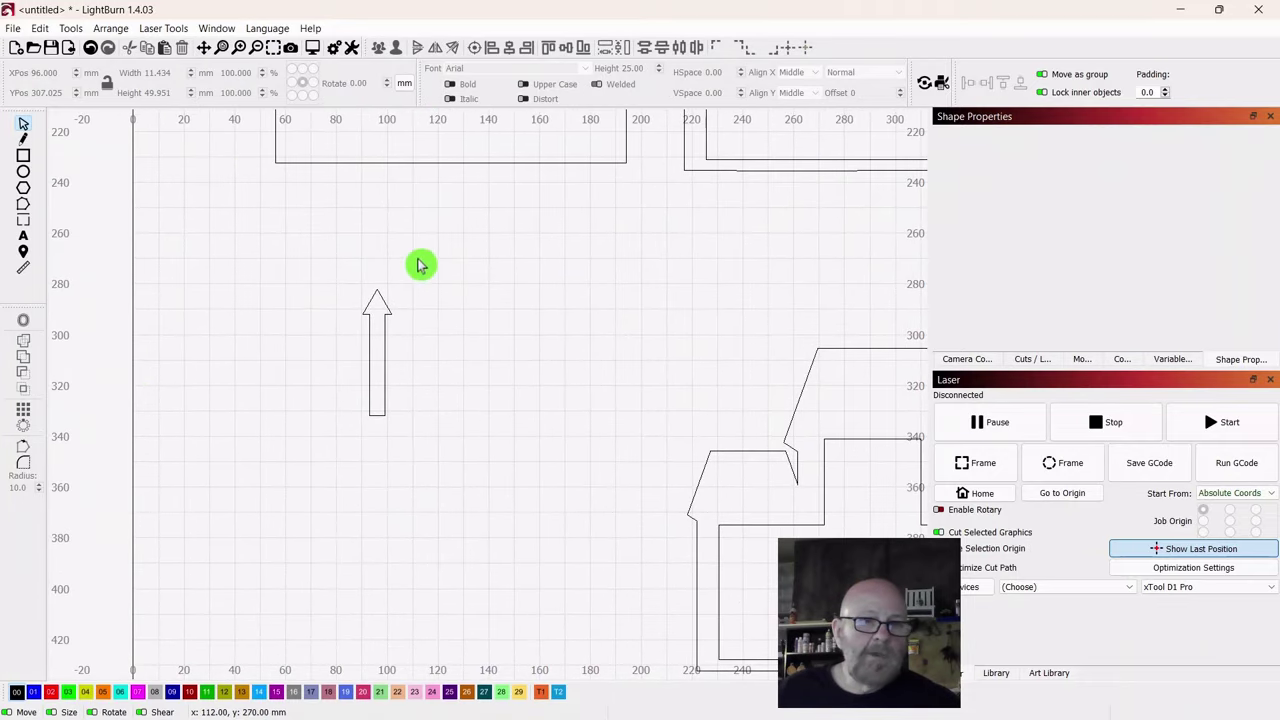
left_click_drag(420, 263, 354, 383)
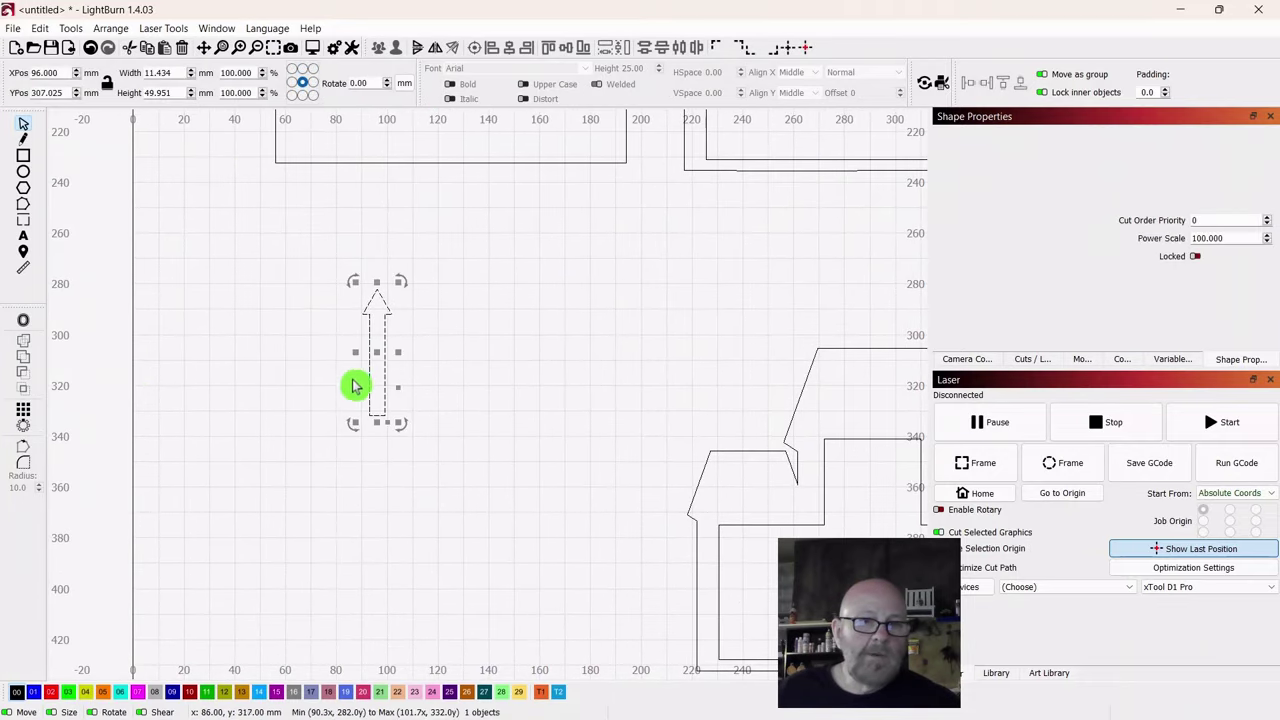
left_click(24, 414)
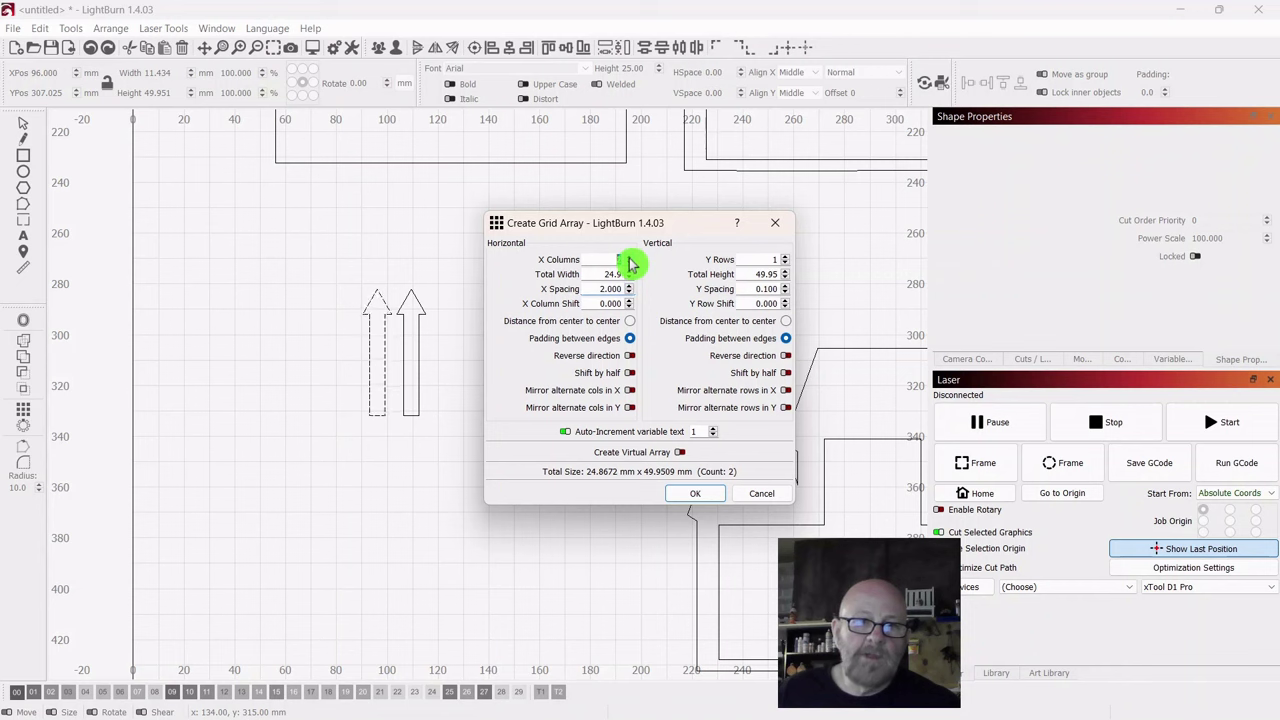
left_click_drag(670, 224, 1140, 49)
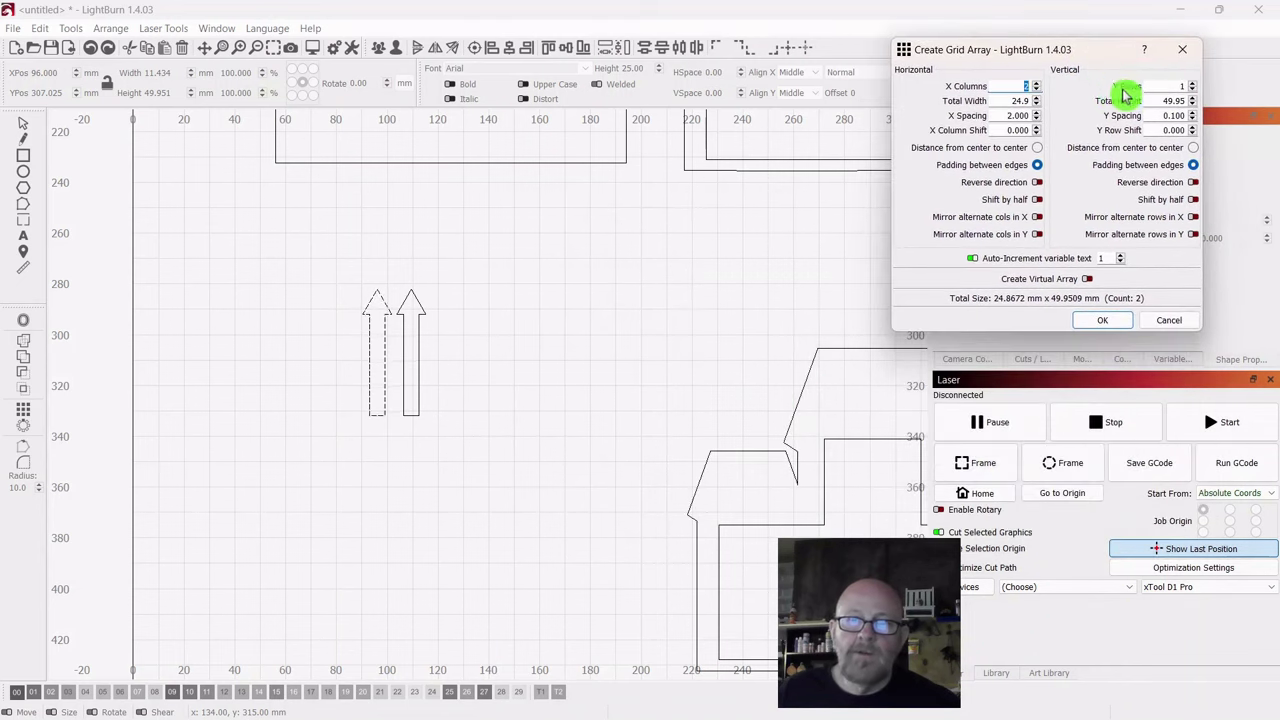
left_click(1036, 87)
left_click(1036, 87)
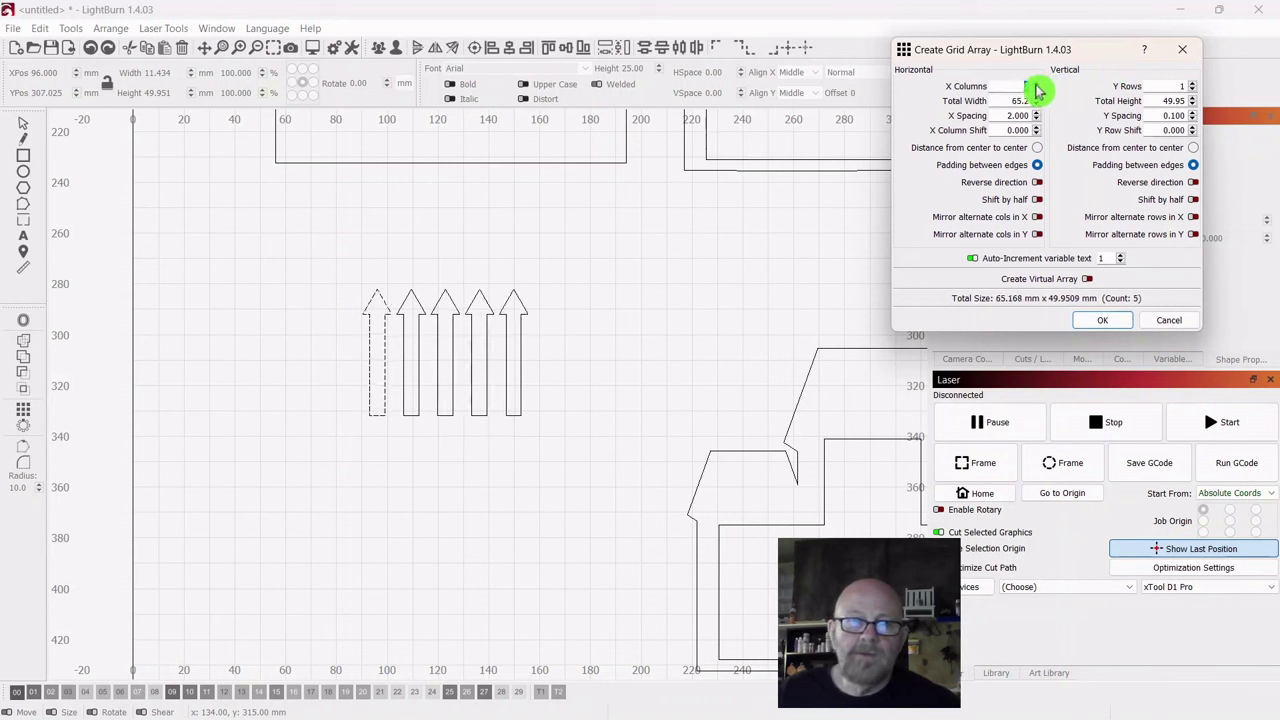
left_click(1108, 320)
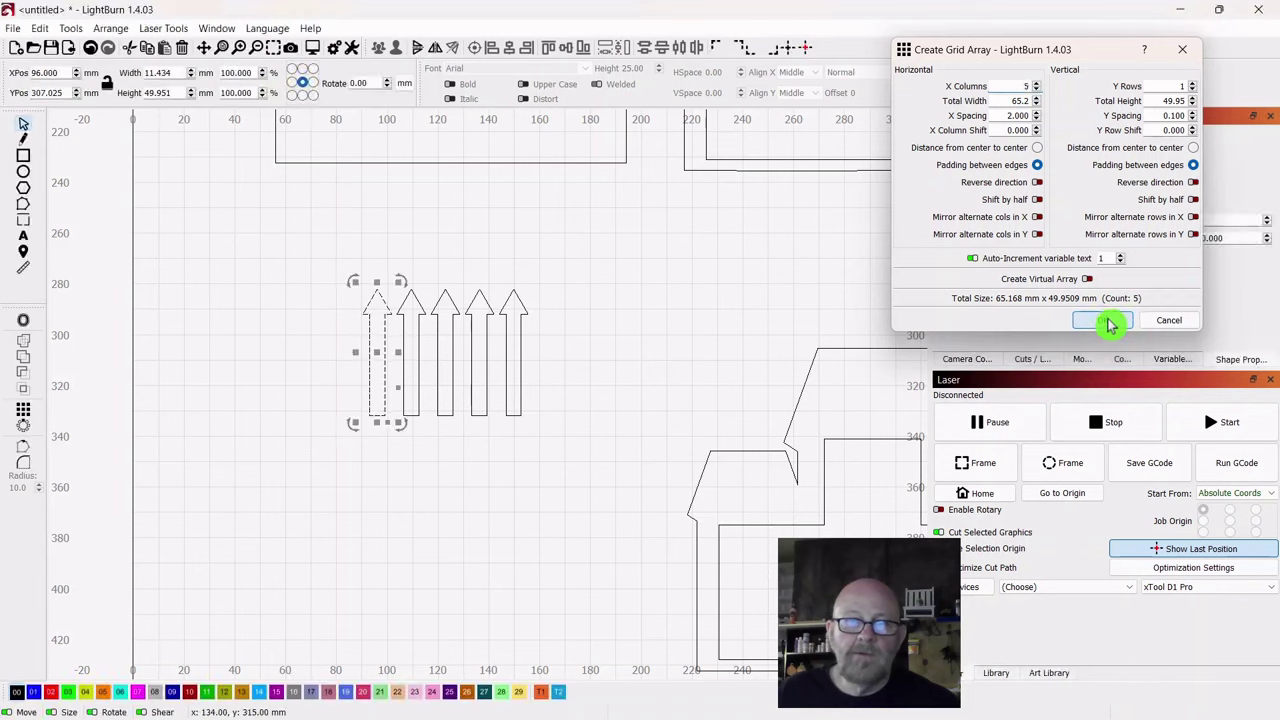
left_click(697, 373)
Step: Draw a horizontal rail about 57 mm long and 4 mm high across all five pickets, just below their points
scroll(663, 360, "down", 4)
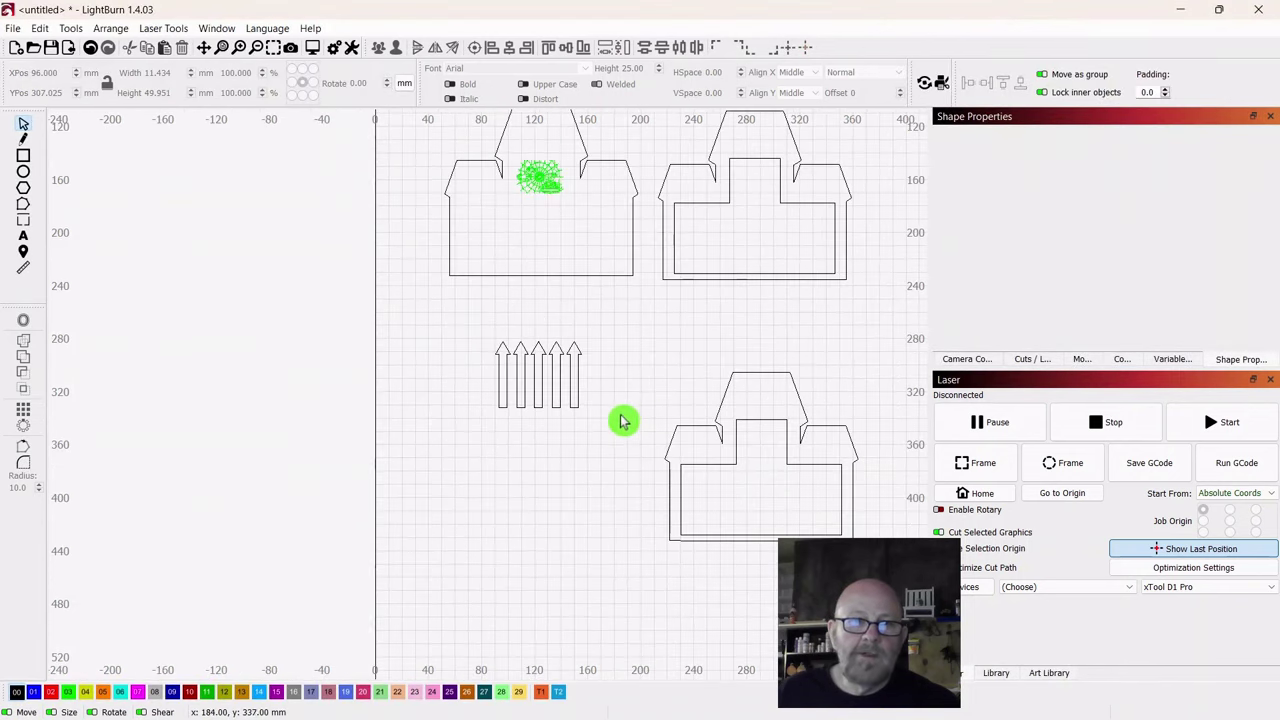
left_click_drag(677, 372, 633, 386)
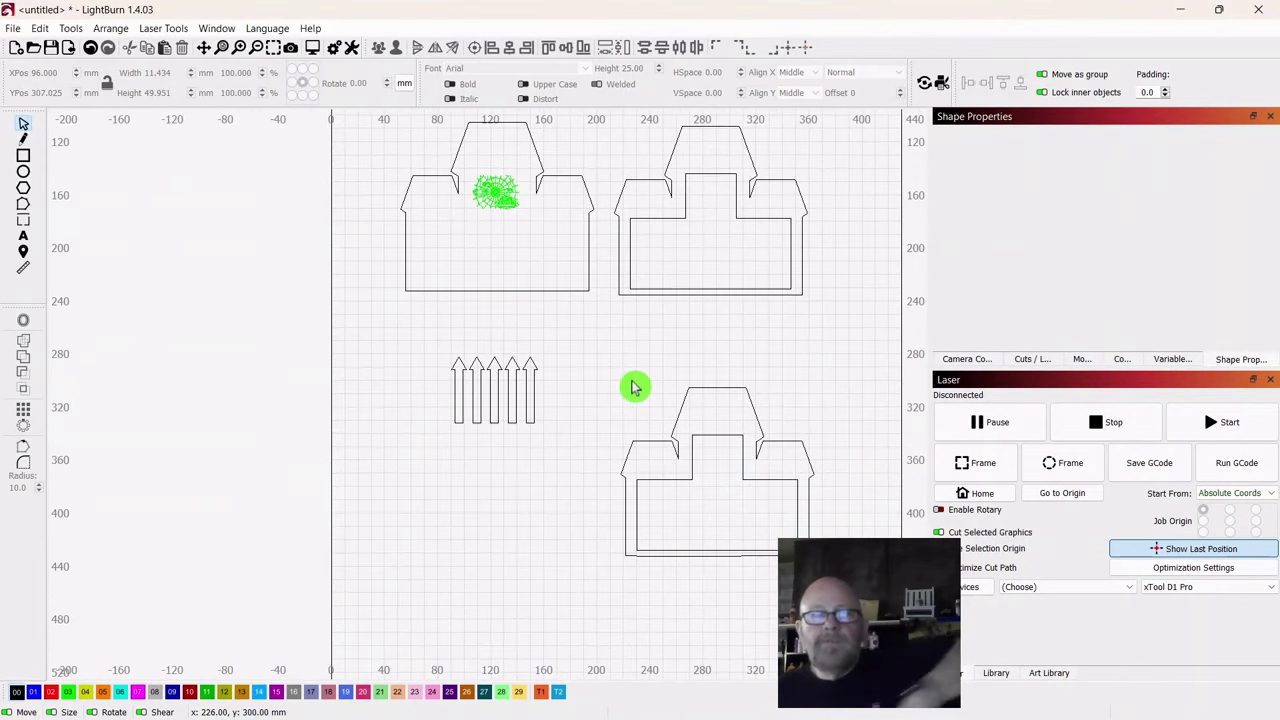
left_click(24, 156)
scroll(423, 414, "up", 5)
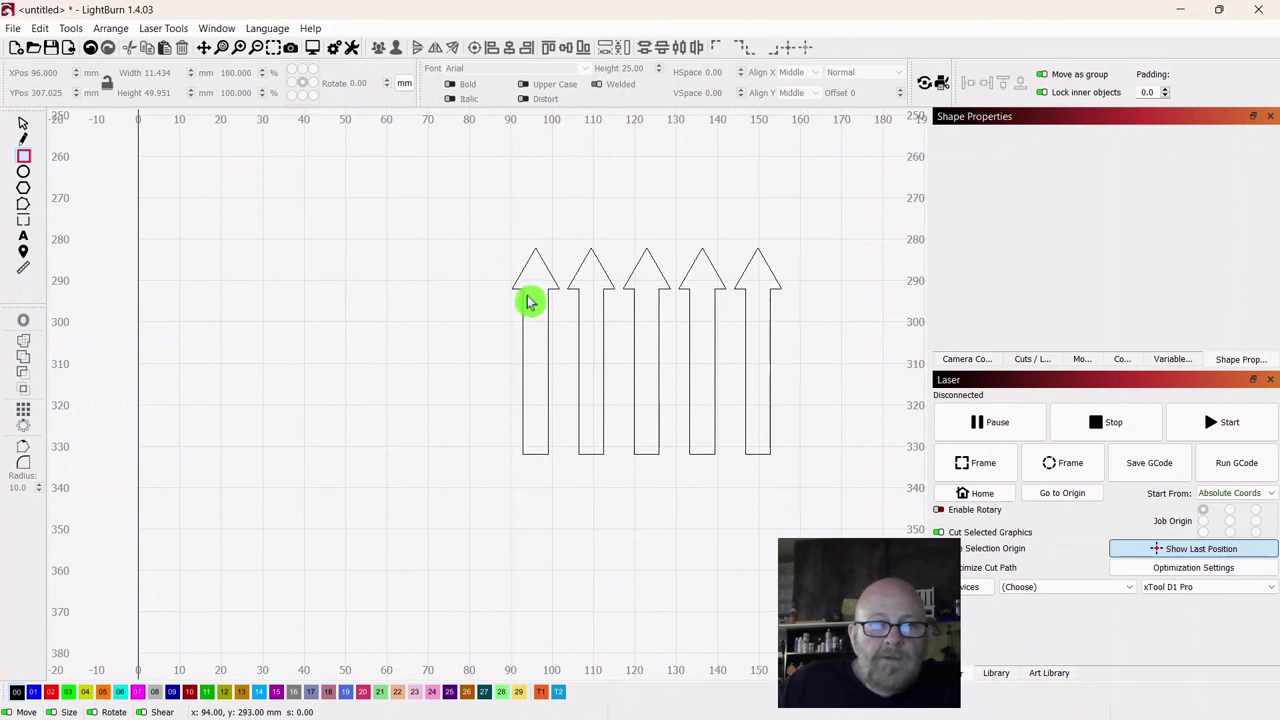
left_click_drag(528, 293, 767, 316)
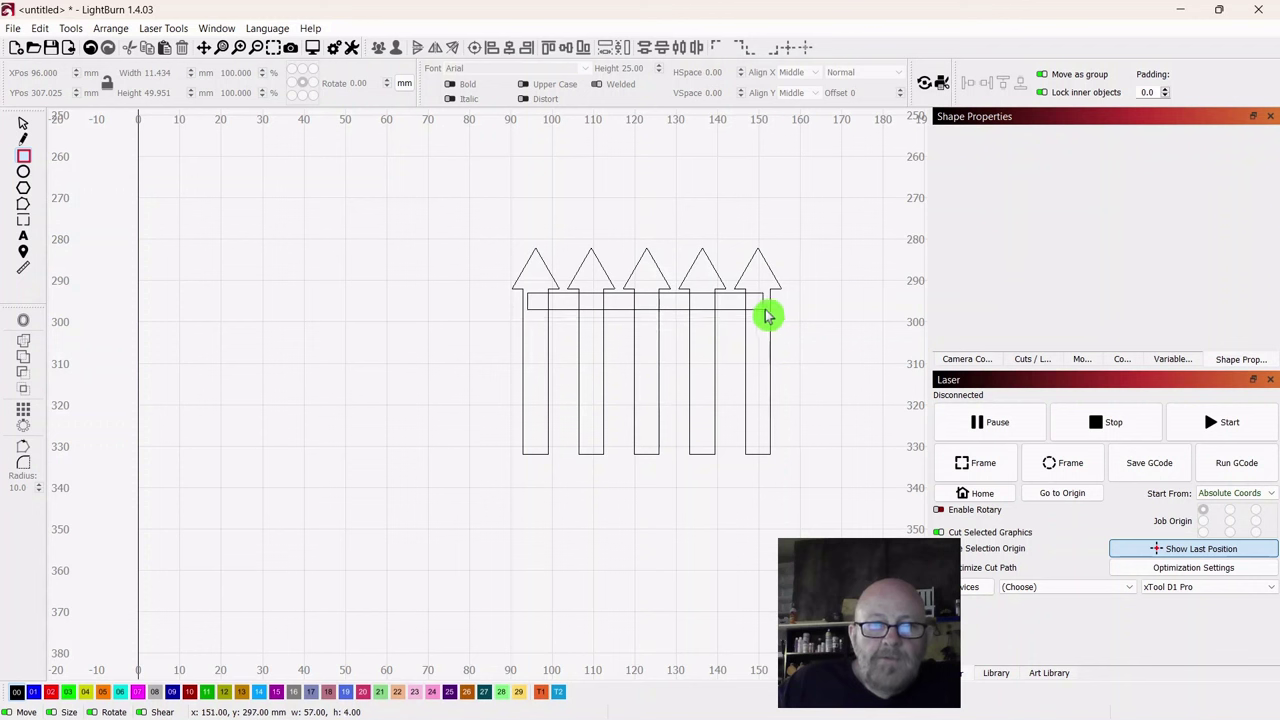
Step: Weld the horizontal rail and all five pickets into a single fence shape
left_click_drag(767, 316, 767, 316)
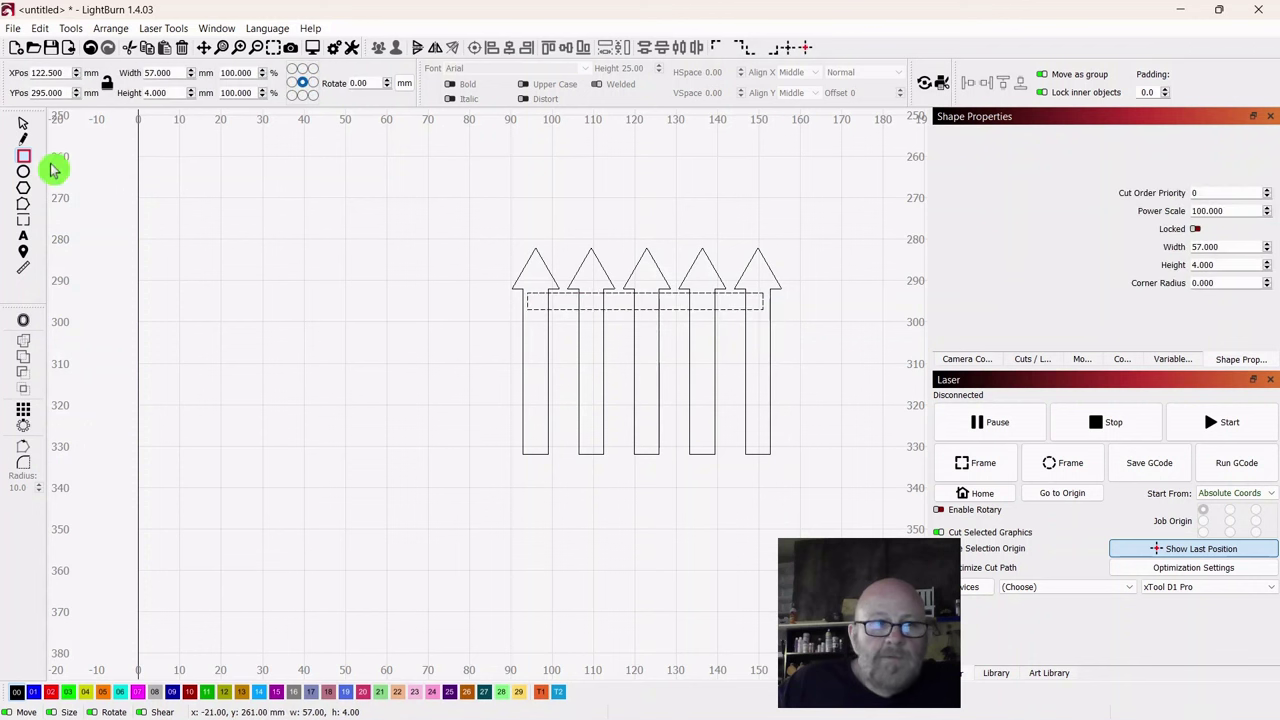
left_click(25, 125)
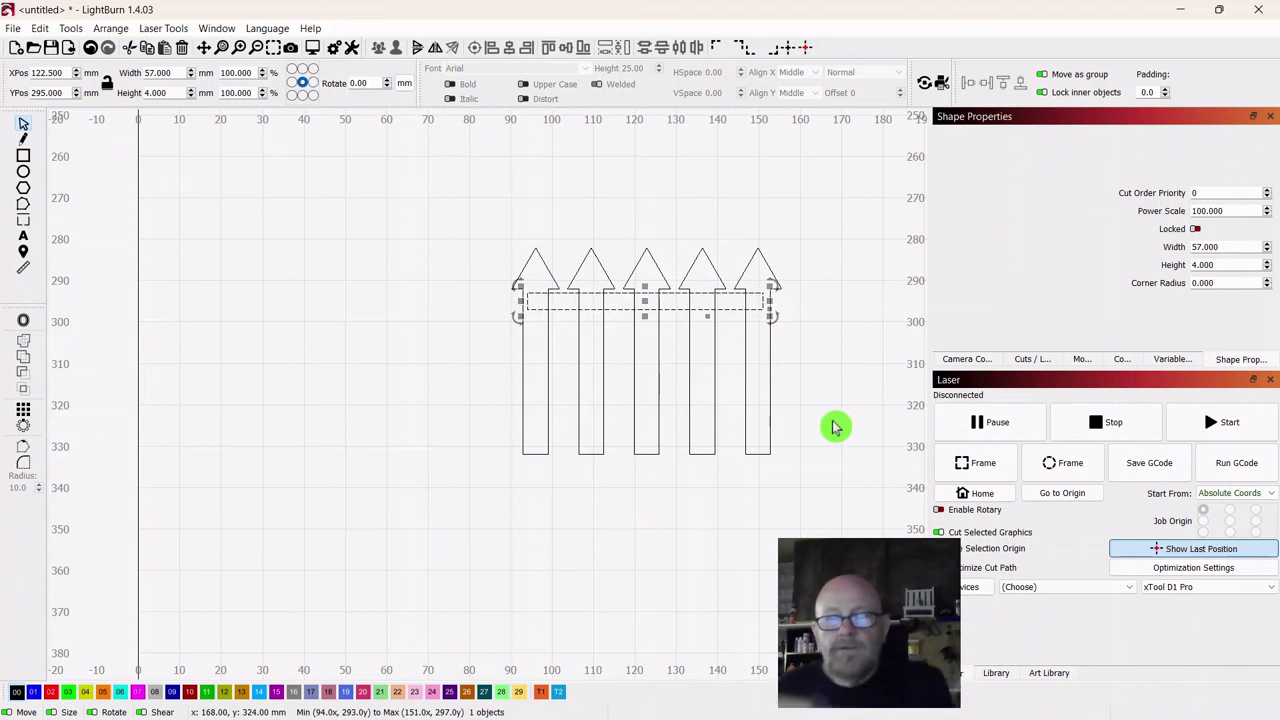
left_click_drag(833, 409, 350, 483)
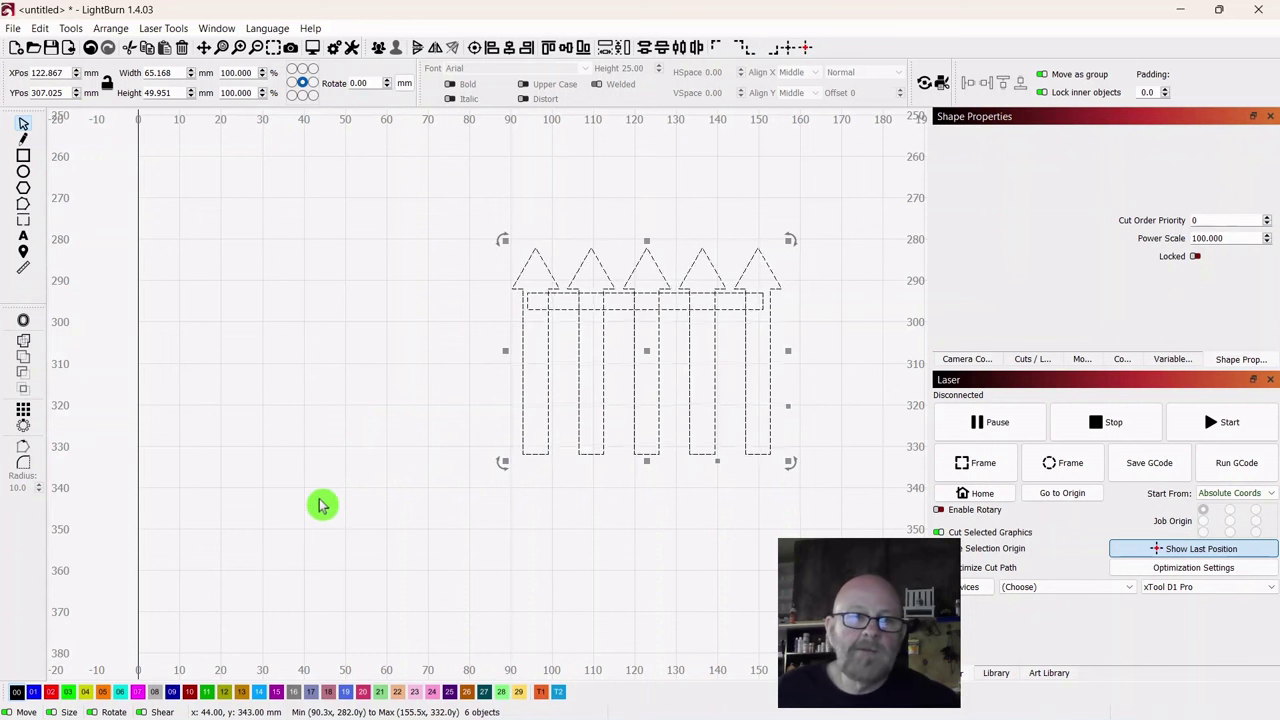
left_click(25, 346)
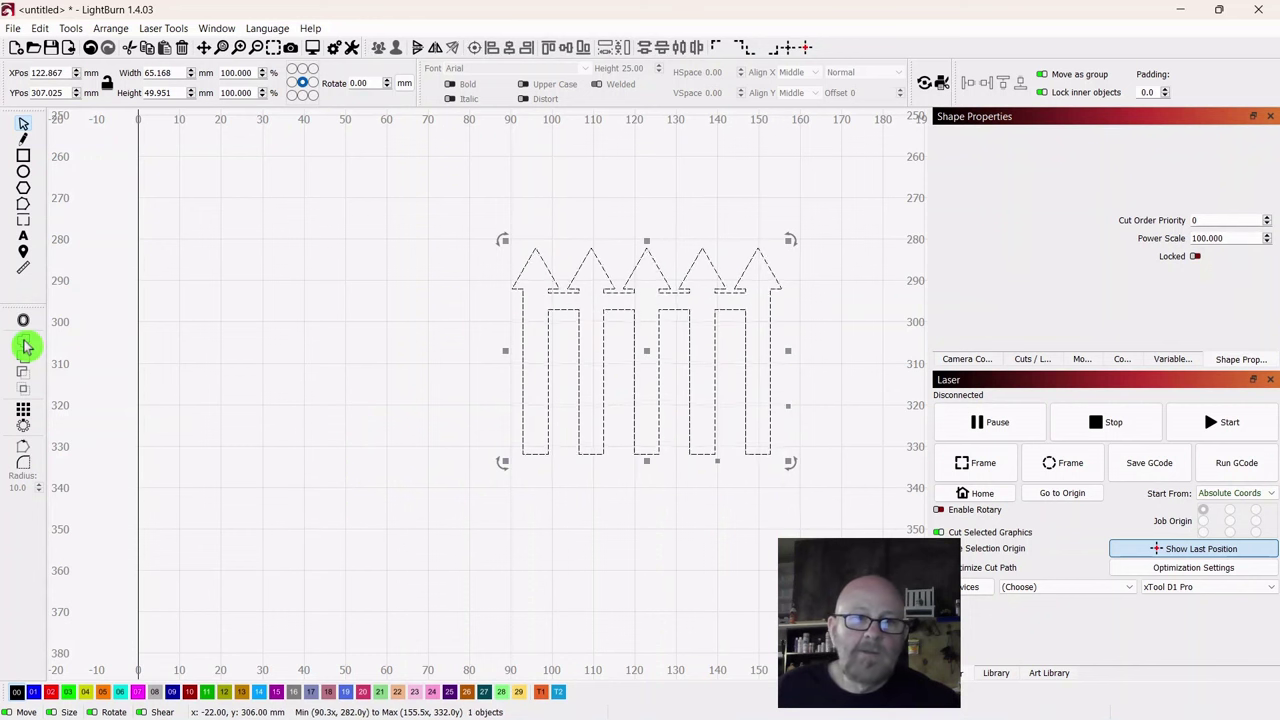
left_click(228, 346)
Step: Shrink the fence to about 47 by 36 mm and place it over the central tower's roofline at about X 291, Y 303 mm
scroll(228, 346, "down", 1)
scroll(228, 346, "down", 1)
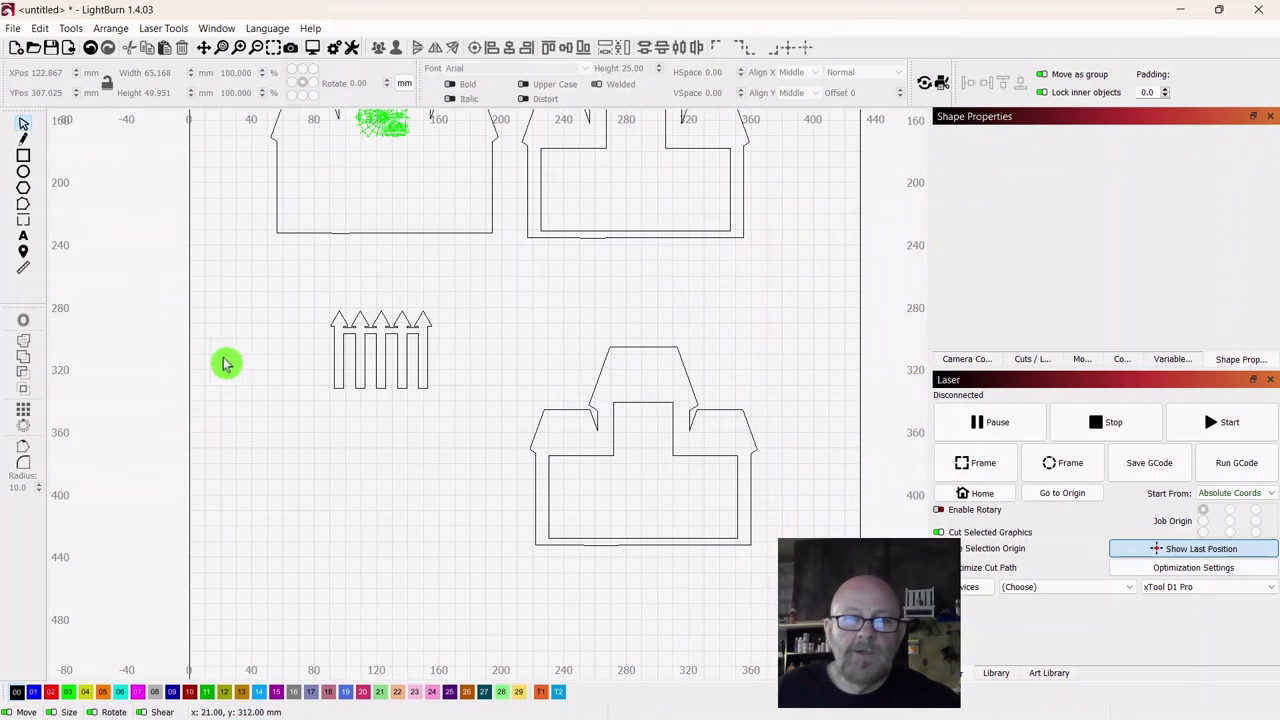
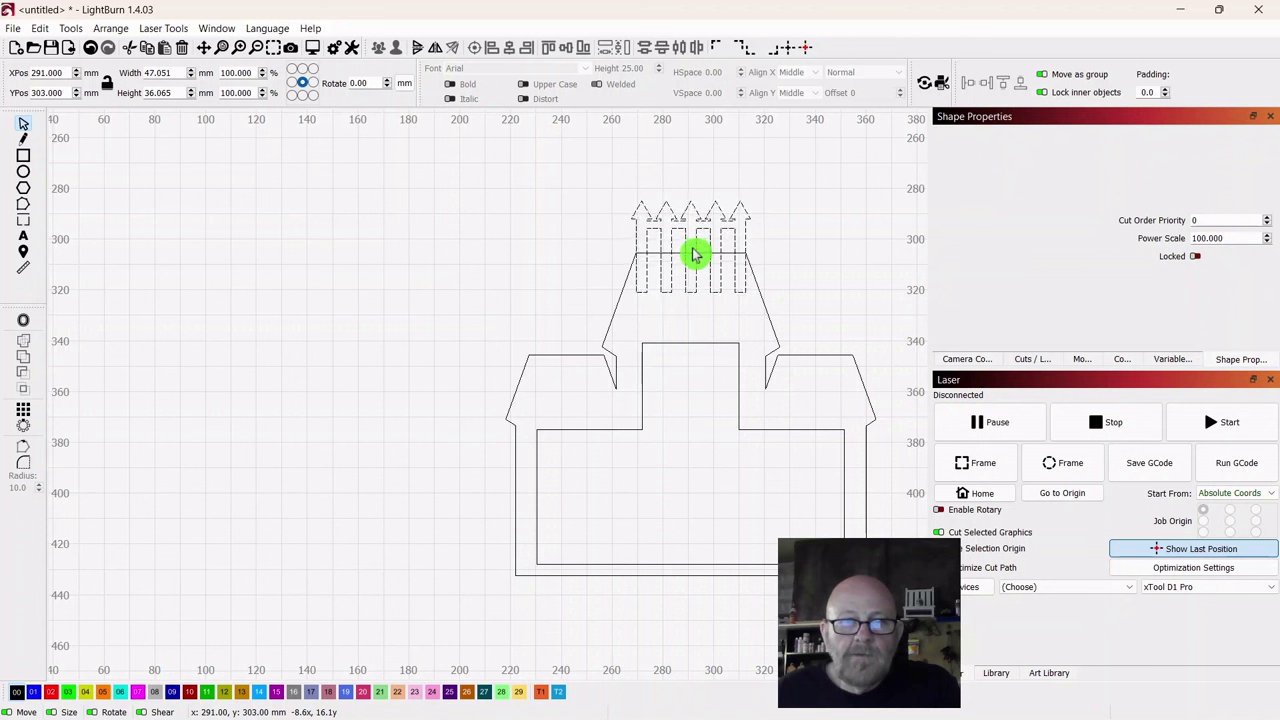
left_click_drag(697, 254, 694, 252)
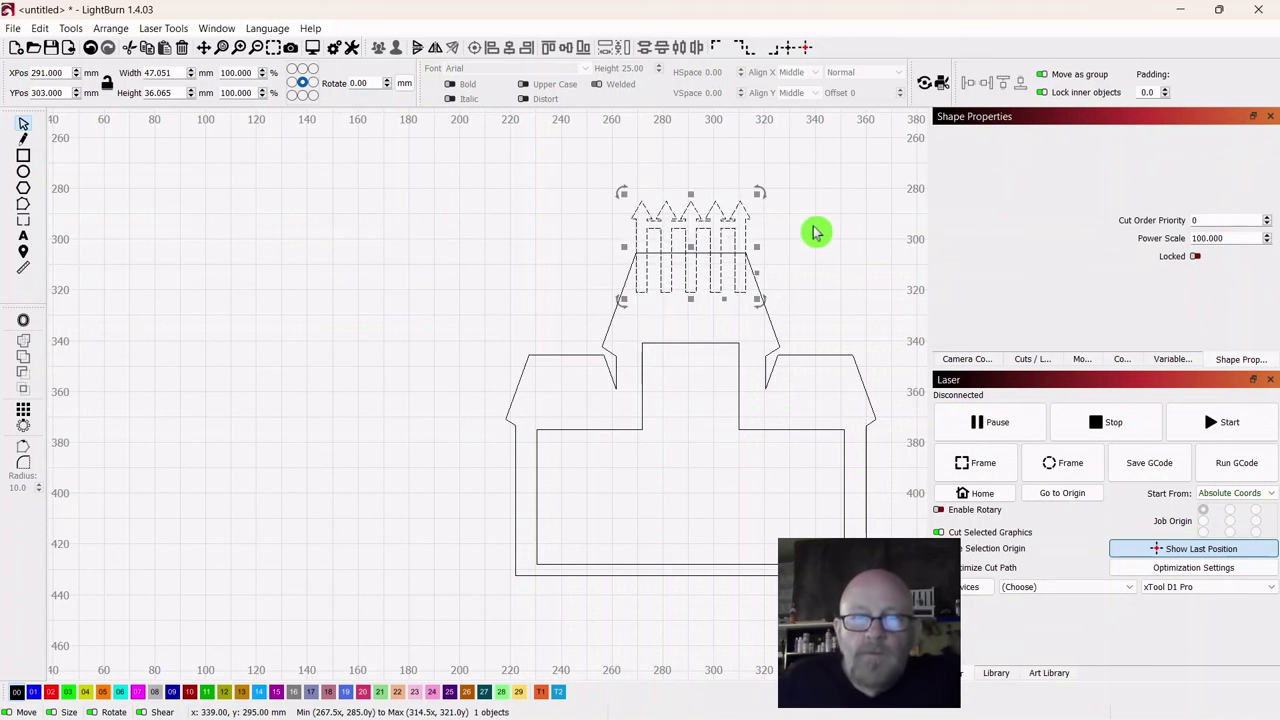
Step: Duplicate the central tower's fence and place the copy above the left tower at about X 211, Y 310 mm
right_click(695, 249)
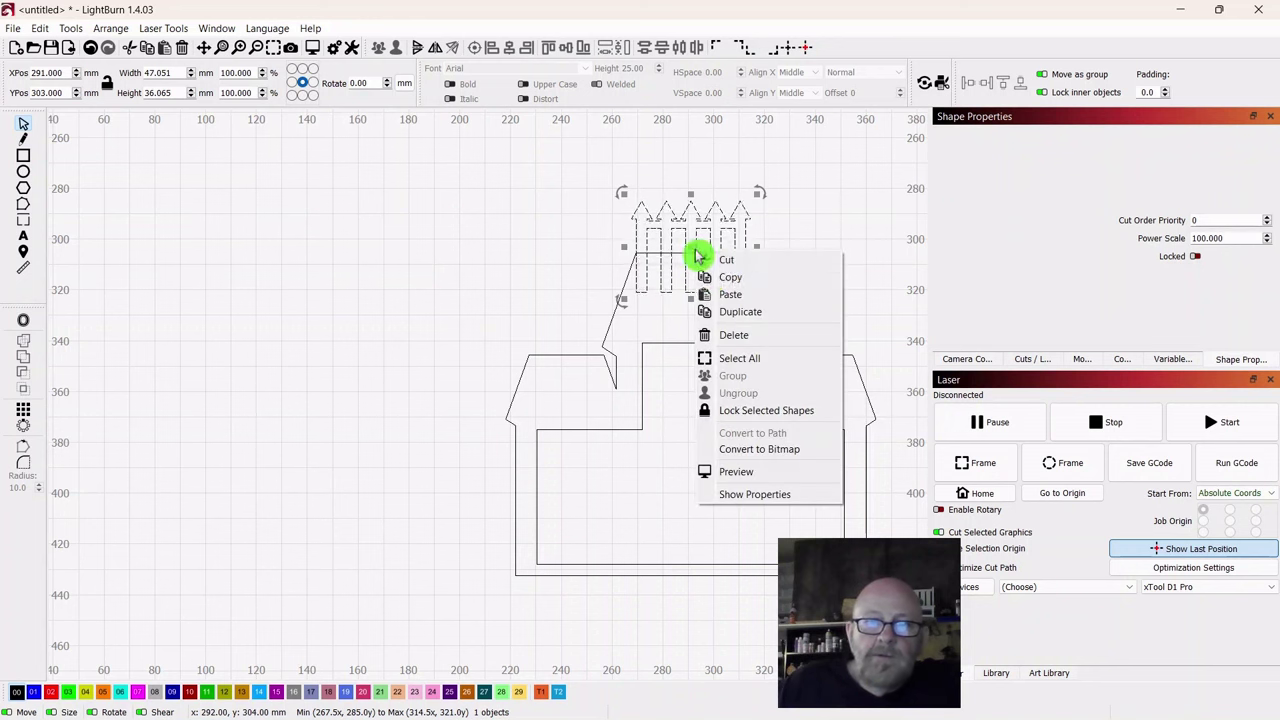
left_click(755, 309)
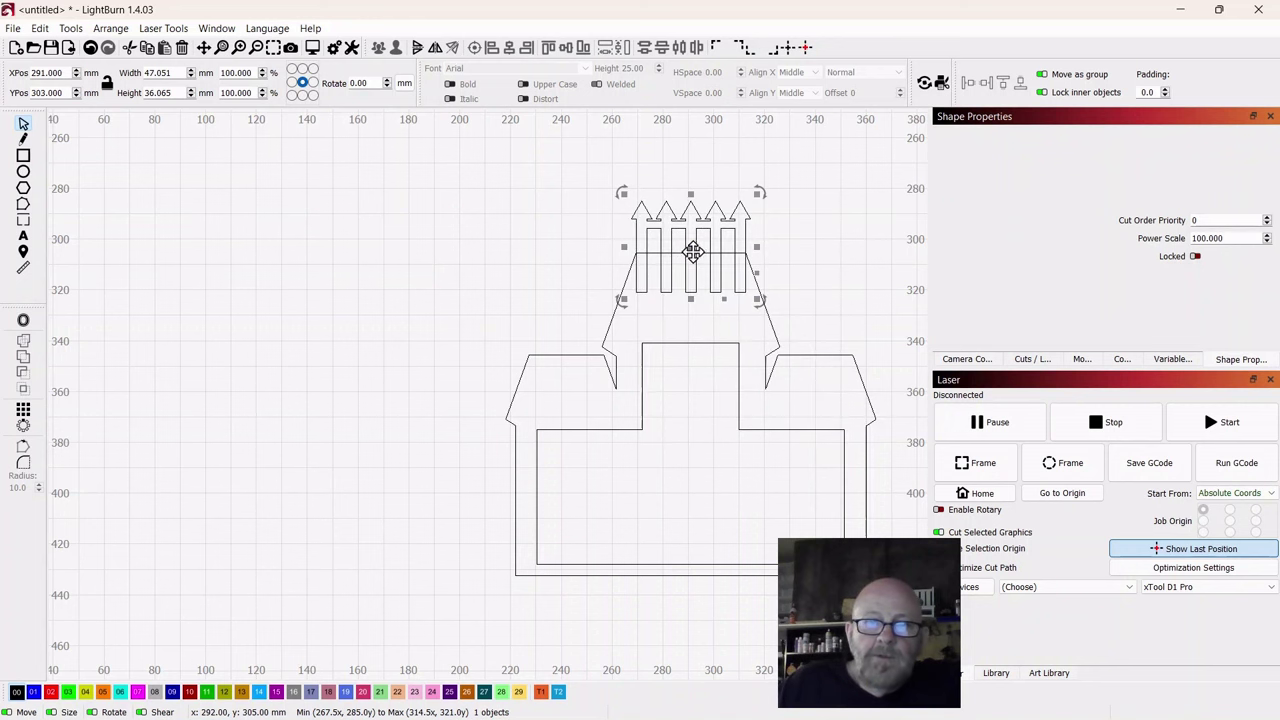
left_click_drag(692, 252, 488, 270)
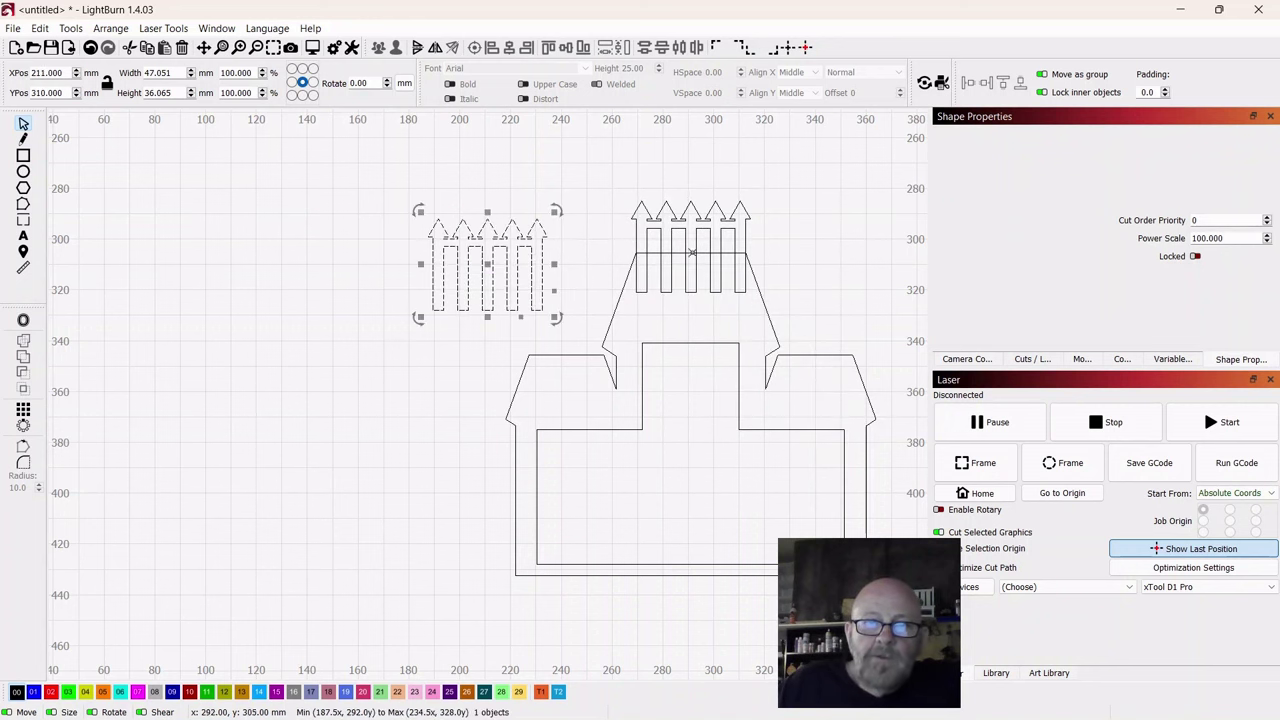
Step: Duplicate the left fence copy and place the new one above the right tower at about X 350, Y 309 mm
right_click(488, 271)
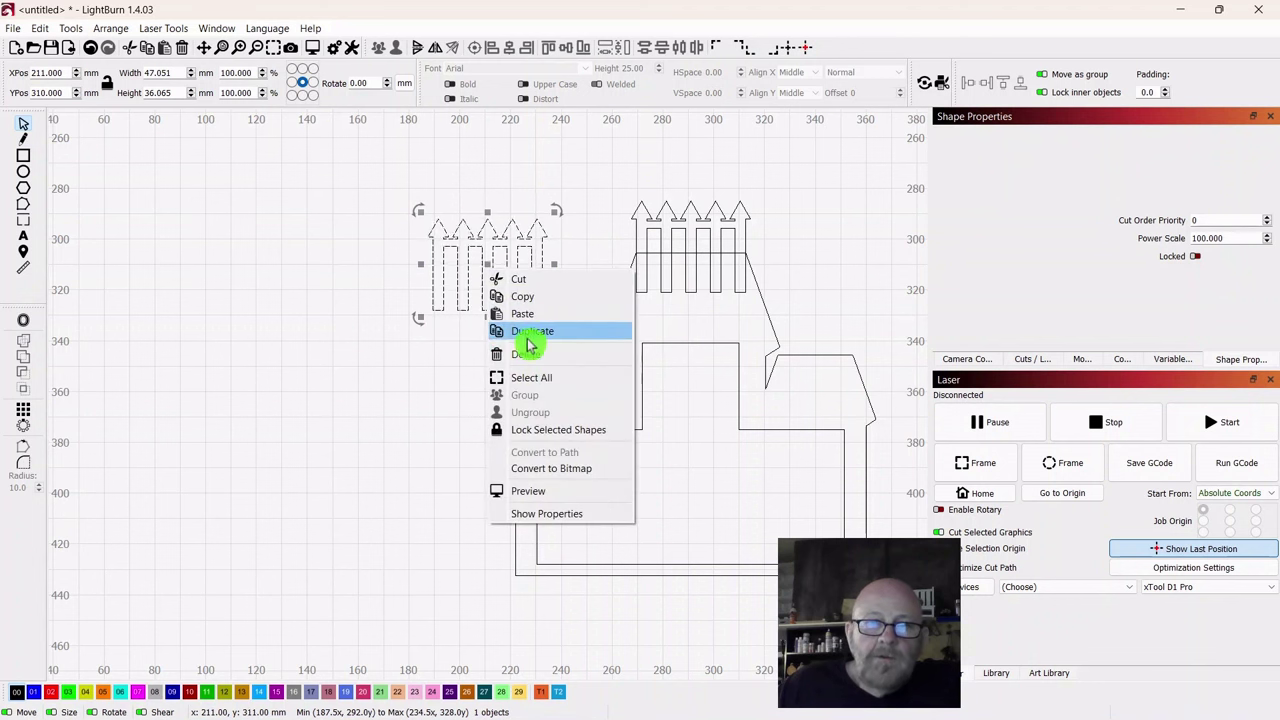
left_click(529, 336)
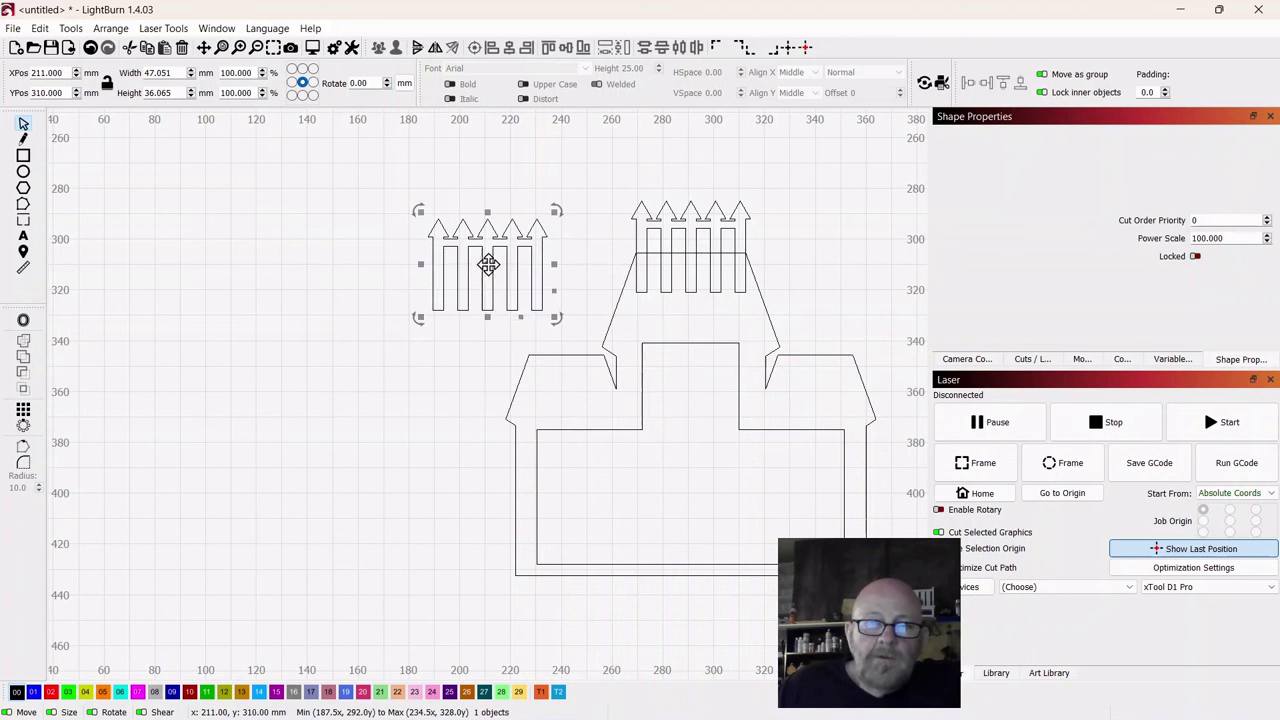
left_click_drag(488, 264, 846, 266)
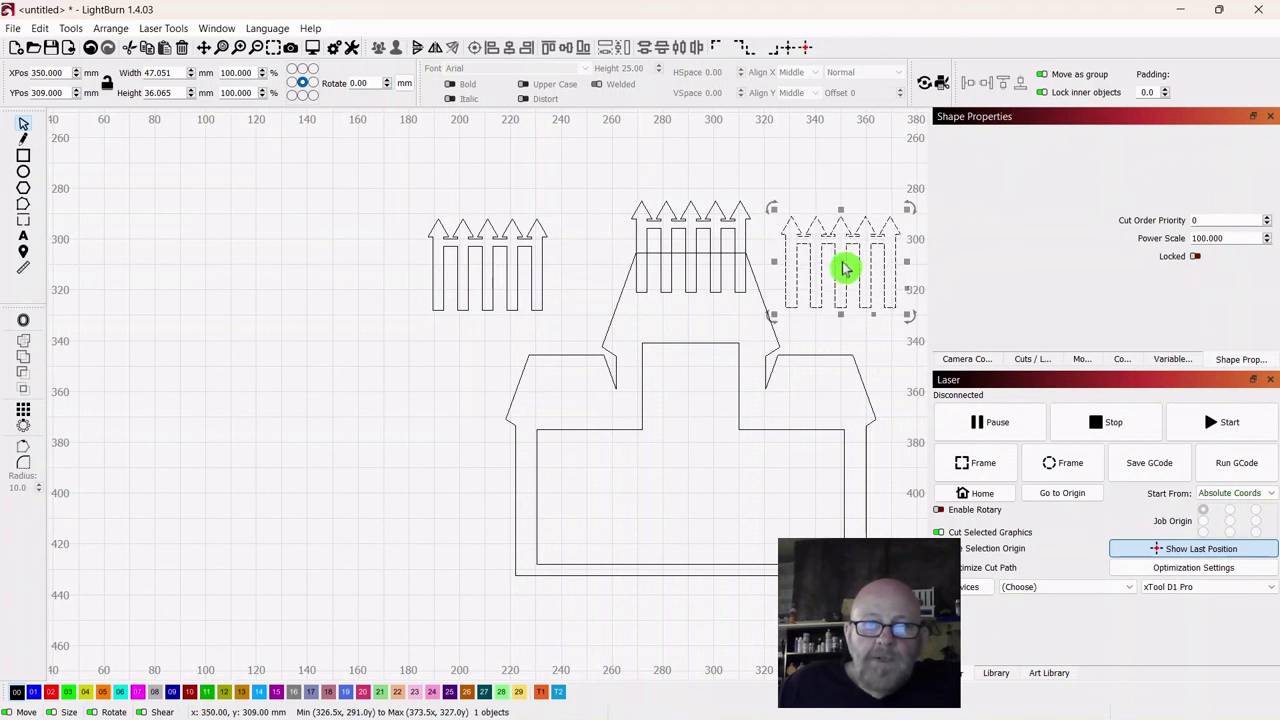
left_click(400, 420)
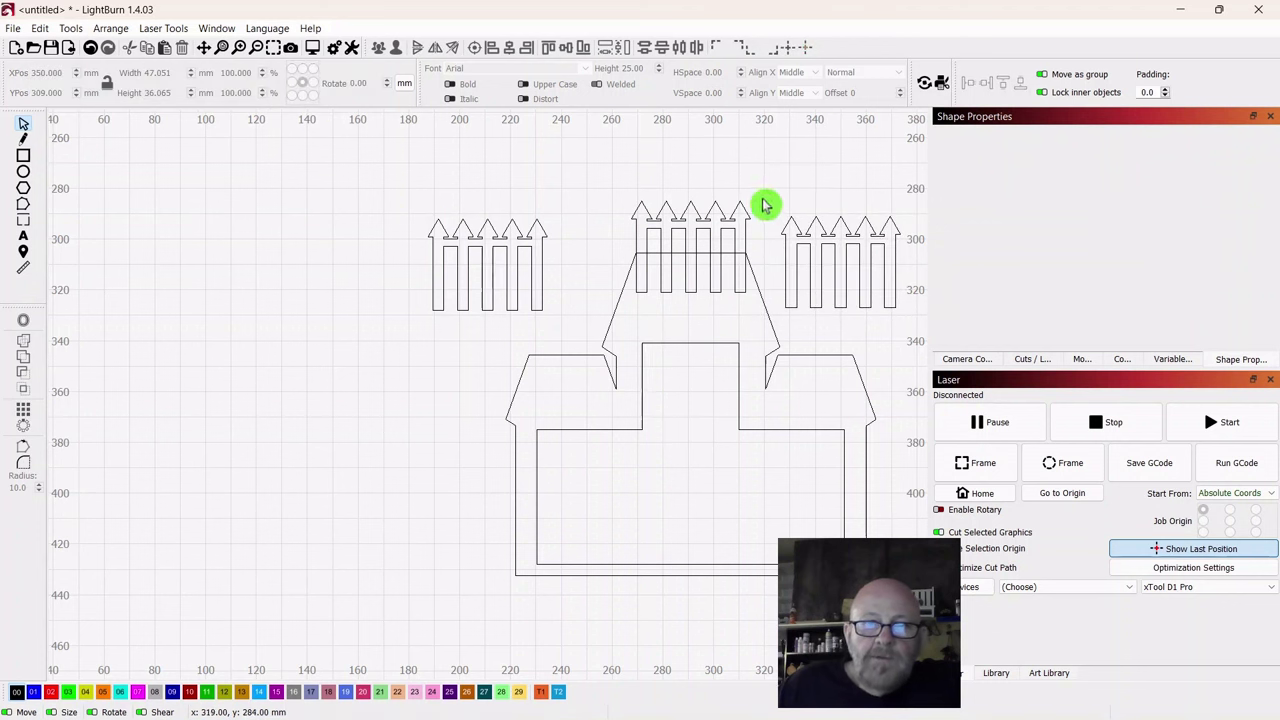
Step: Weld the fence on the central tower to the haunted house outline
left_click(708, 236)
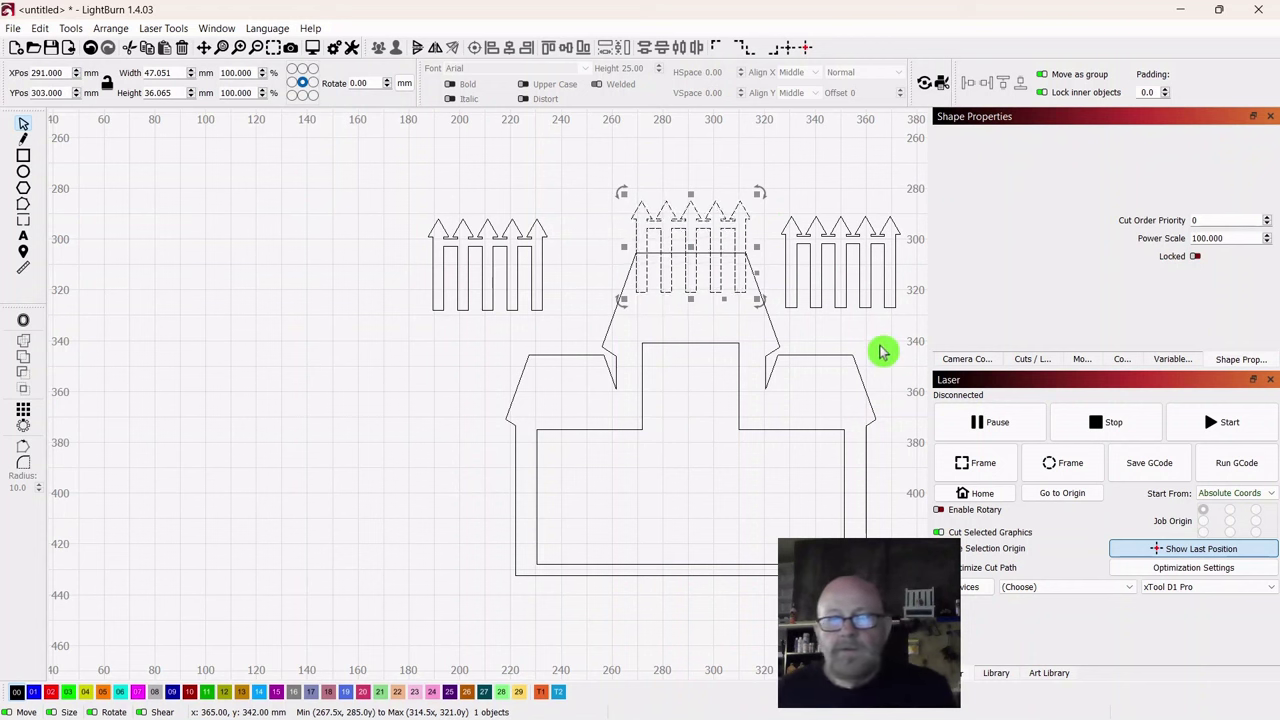
left_click(808, 427, "shift")
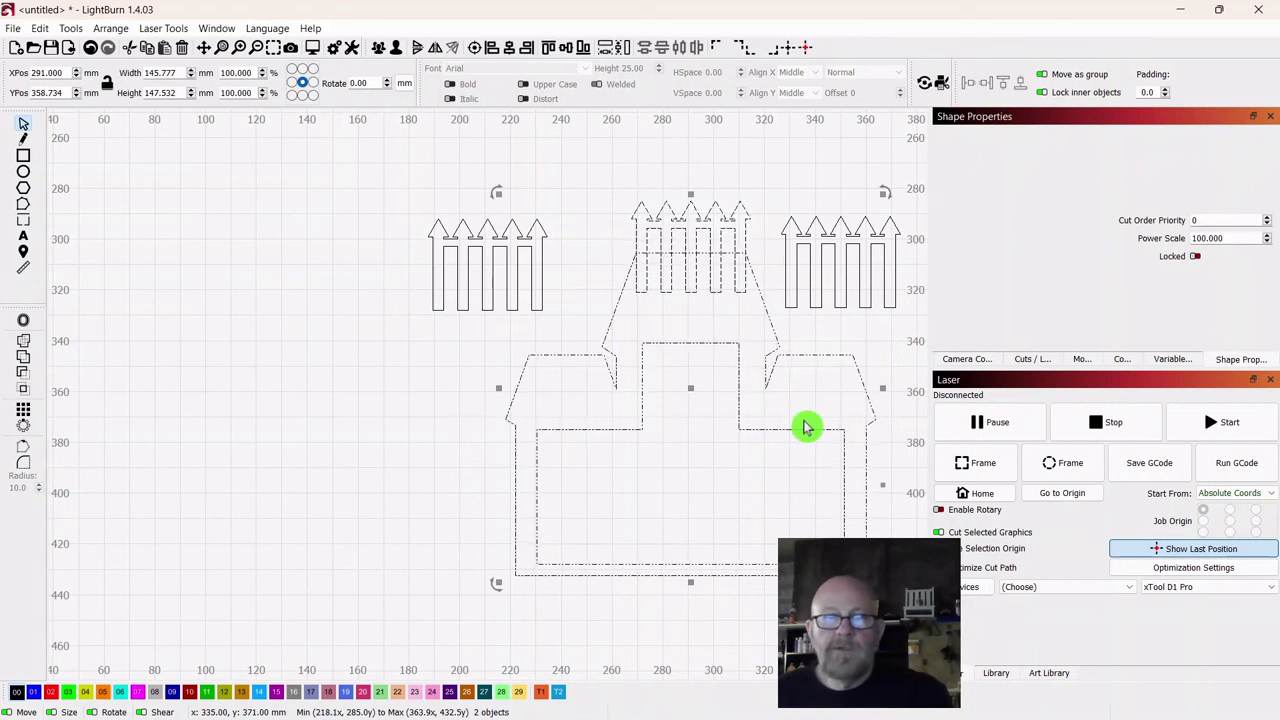
left_click(23, 341)
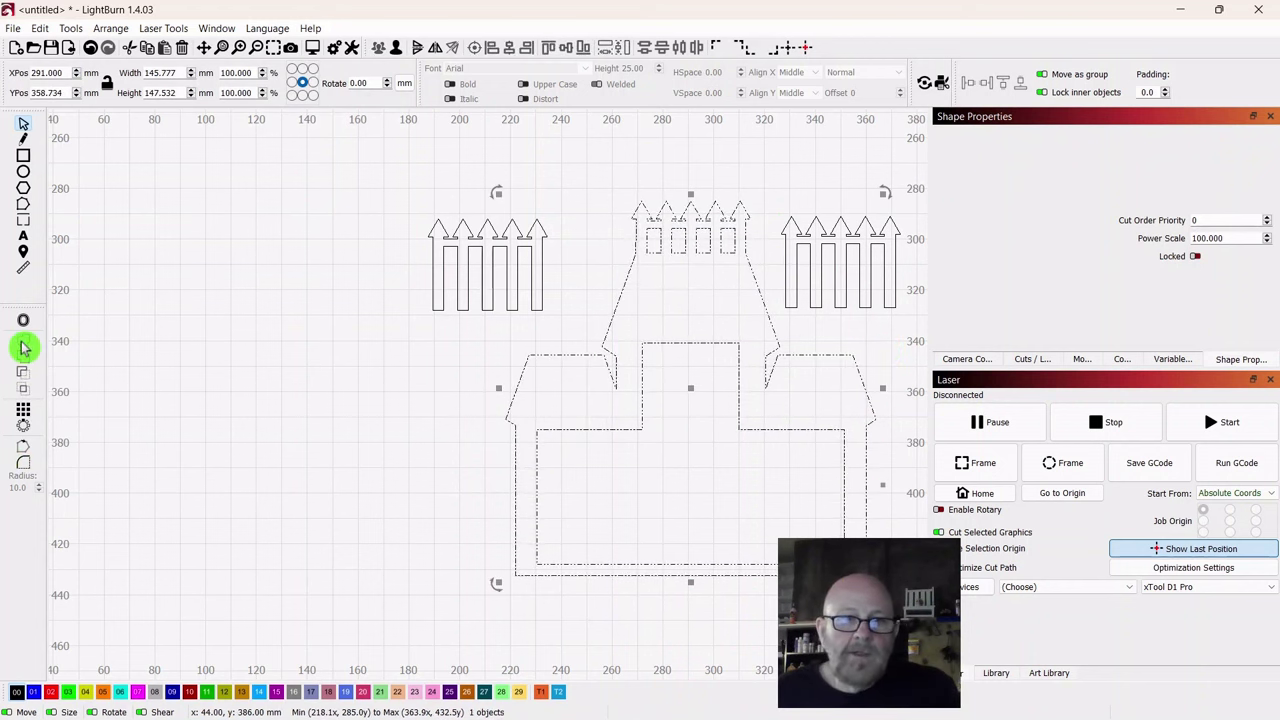
left_click(183, 383)
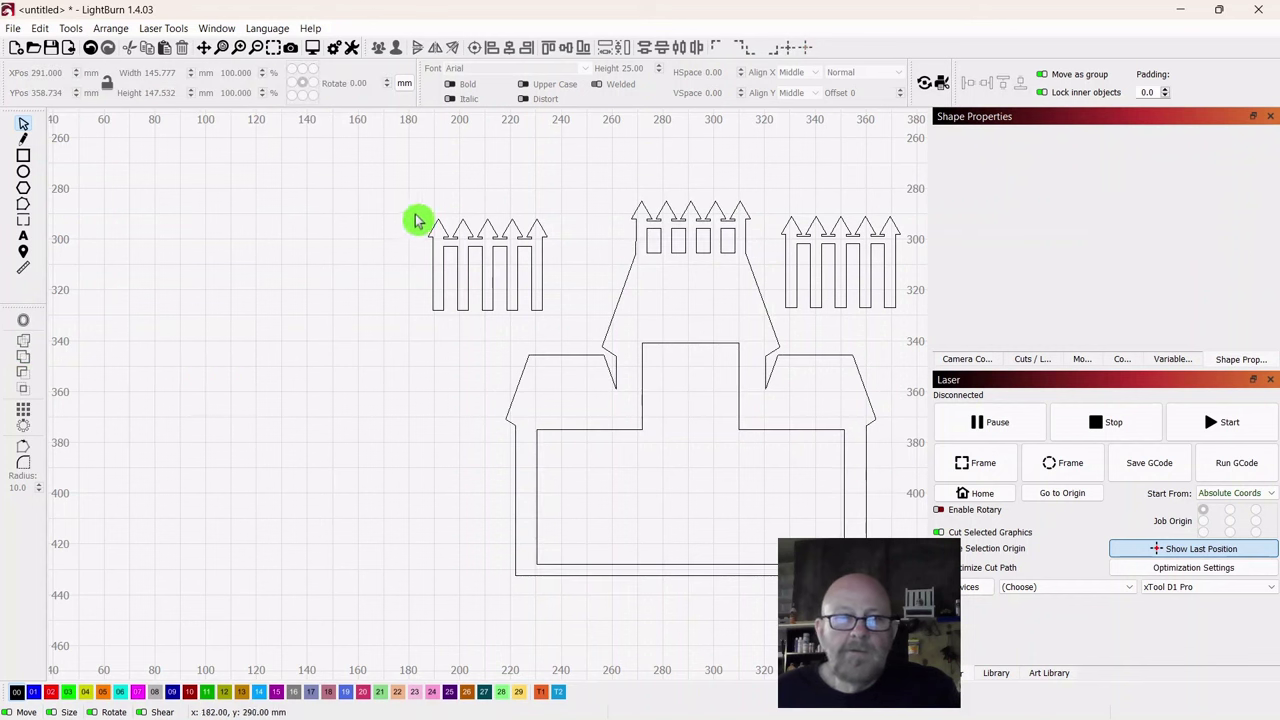
Step: Shrink the fence copy above the left tower proportionally to about 29 by 22 mm
left_click_drag(543, 197, 445, 300)
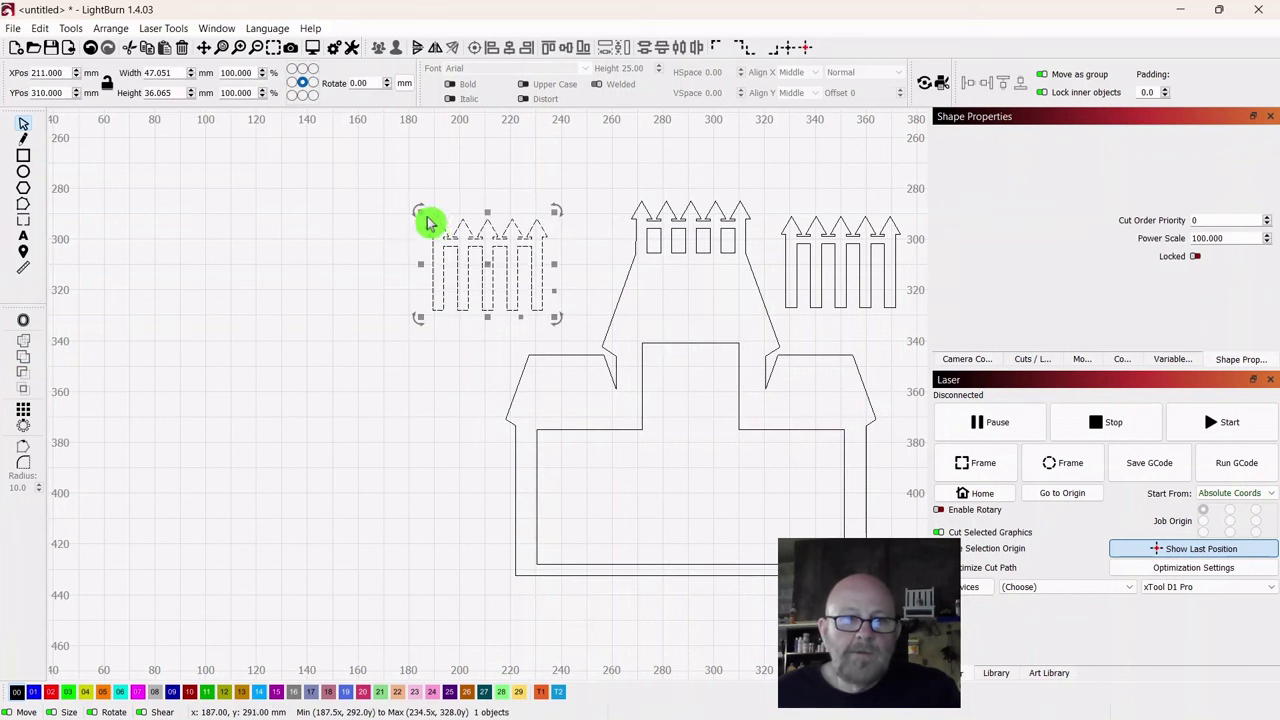
left_click_drag(420, 207, 469, 247)
Step: Move the full-size fence copy away from the right tower and delete it
left_click(845, 256)
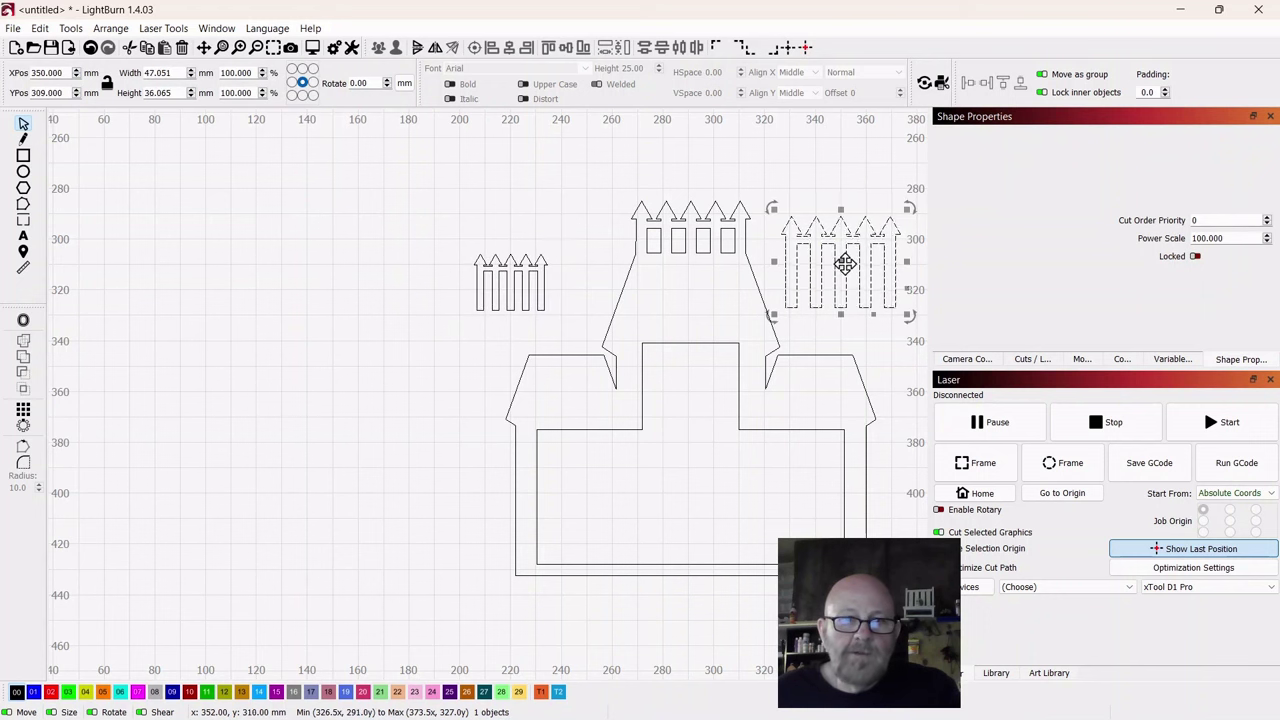
left_click_drag(845, 262, 248, 326)
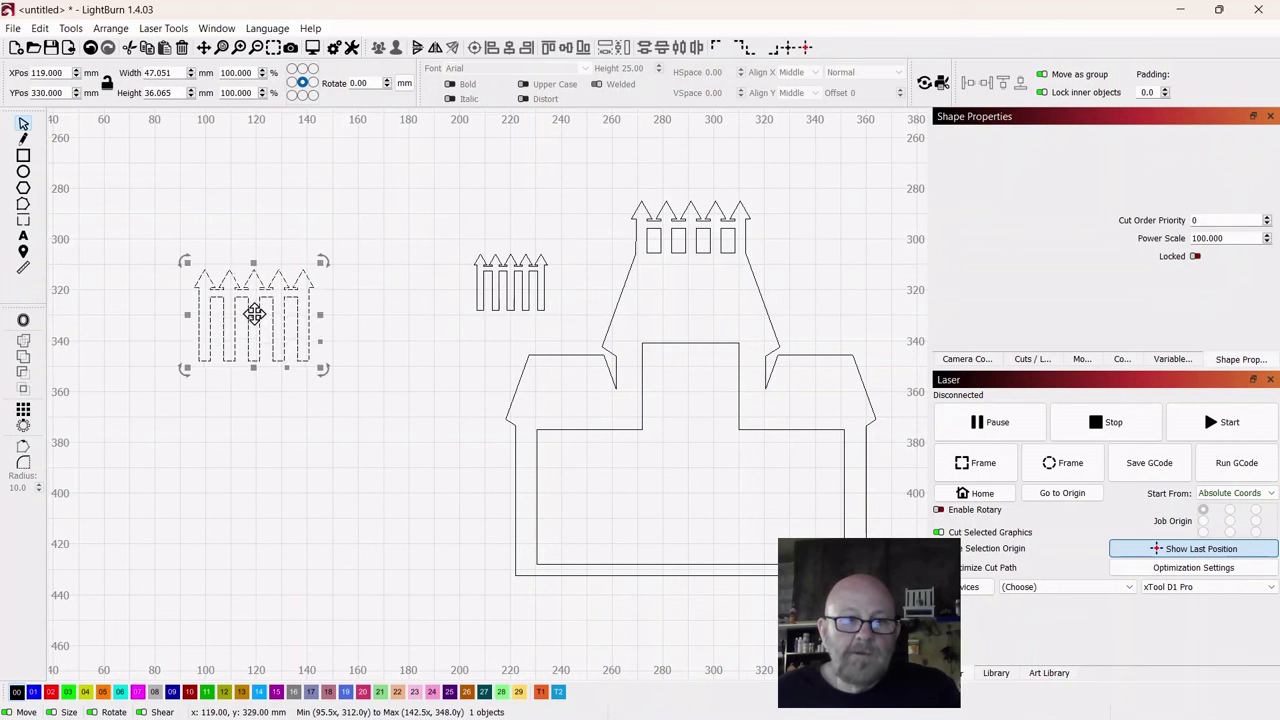
right_click(258, 316)
left_click(286, 400)
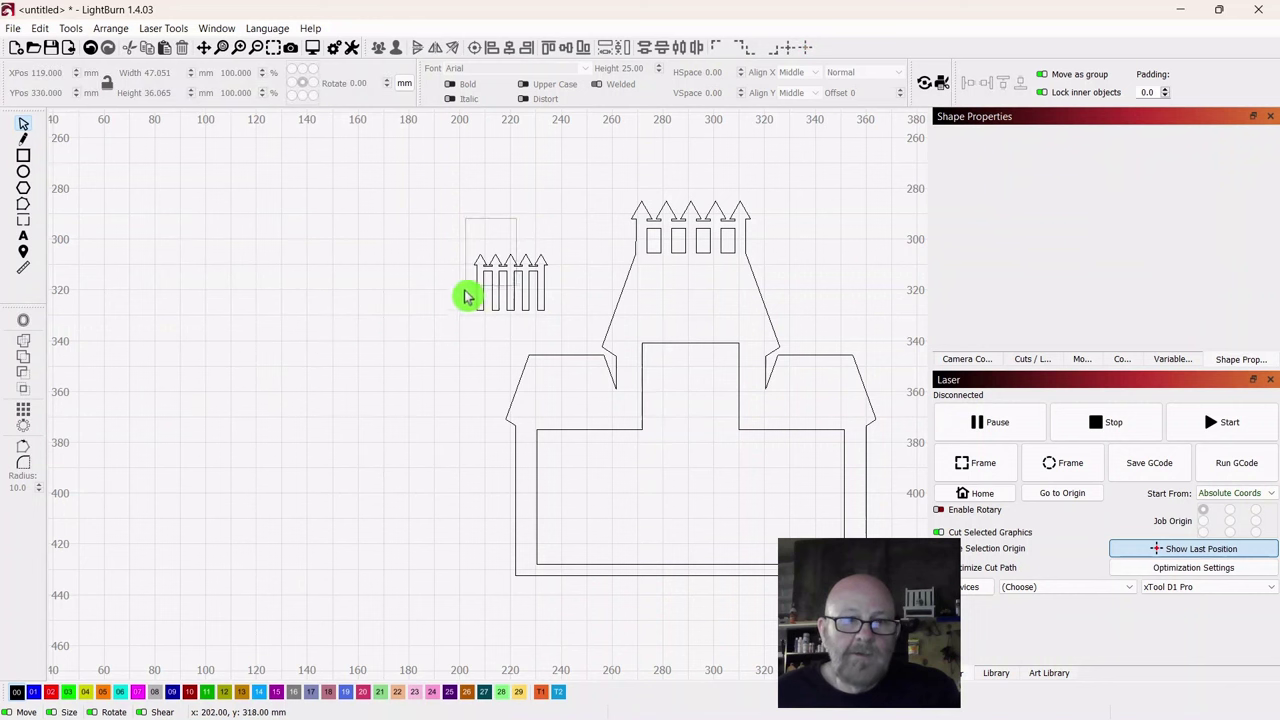
Step: Place the small fence over the left tower's roofline at about X 241, Y 343 mm
left_click_drag(517, 218, 566, 350)
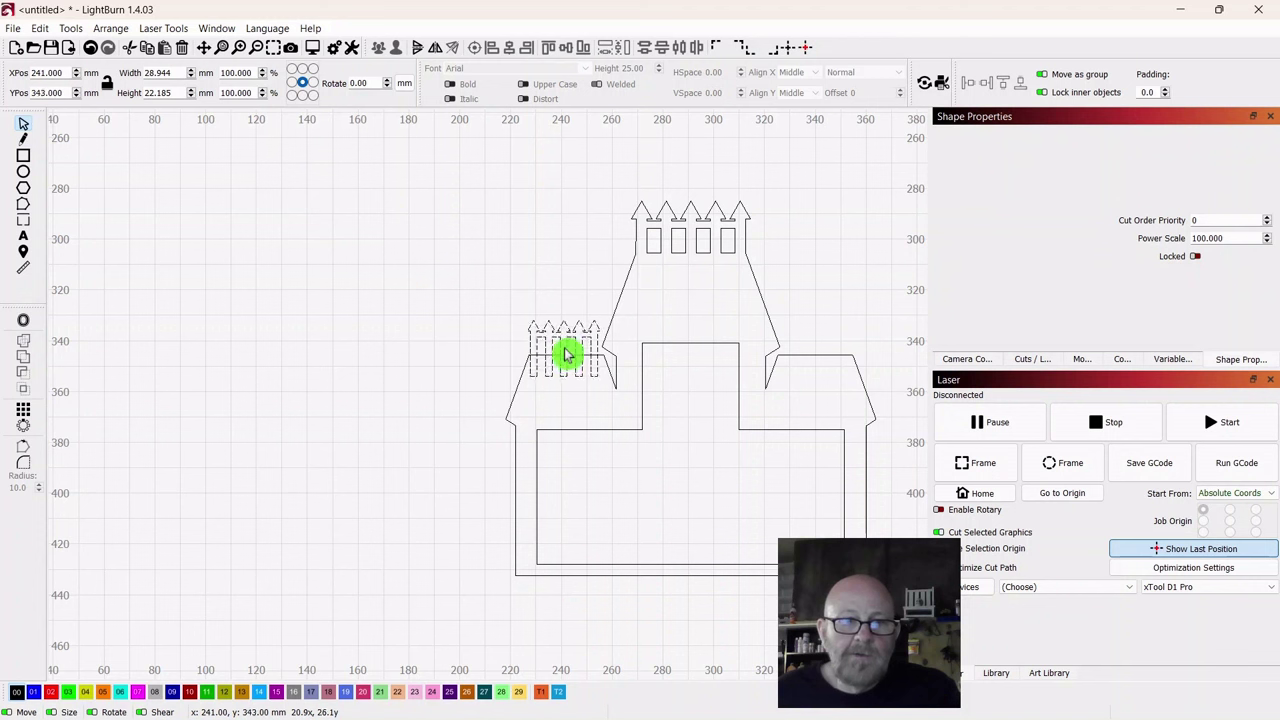
left_click_drag(566, 353, 565, 351)
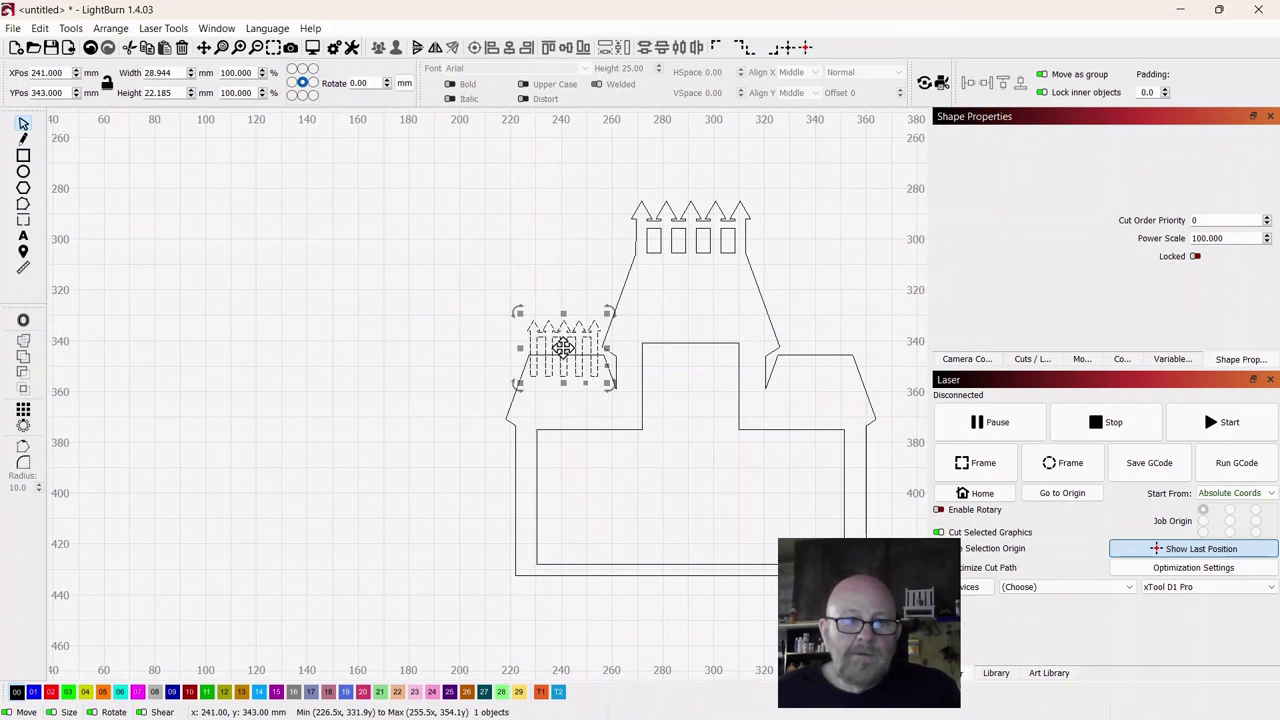
Step: Duplicate the small fence and place the copy above the right tower at about X 342, Y 317 mm
right_click(563, 346)
left_click(589, 410)
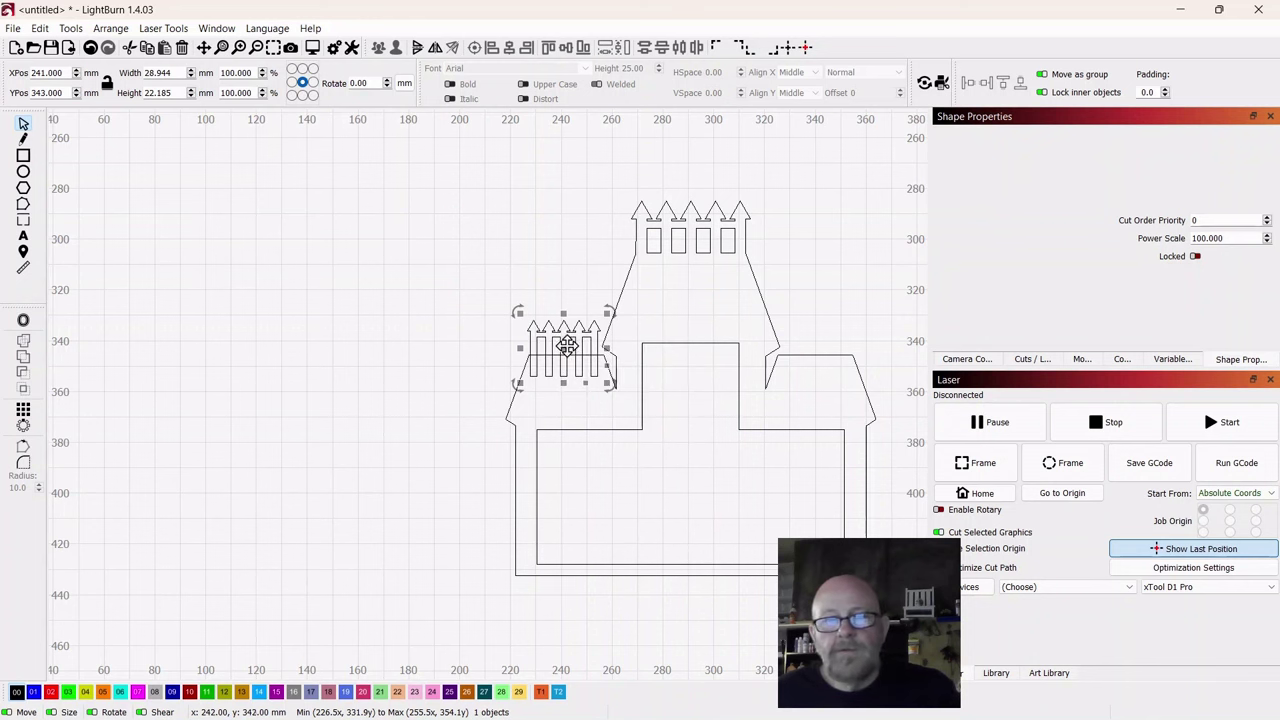
left_click_drag(567, 346, 822, 283)
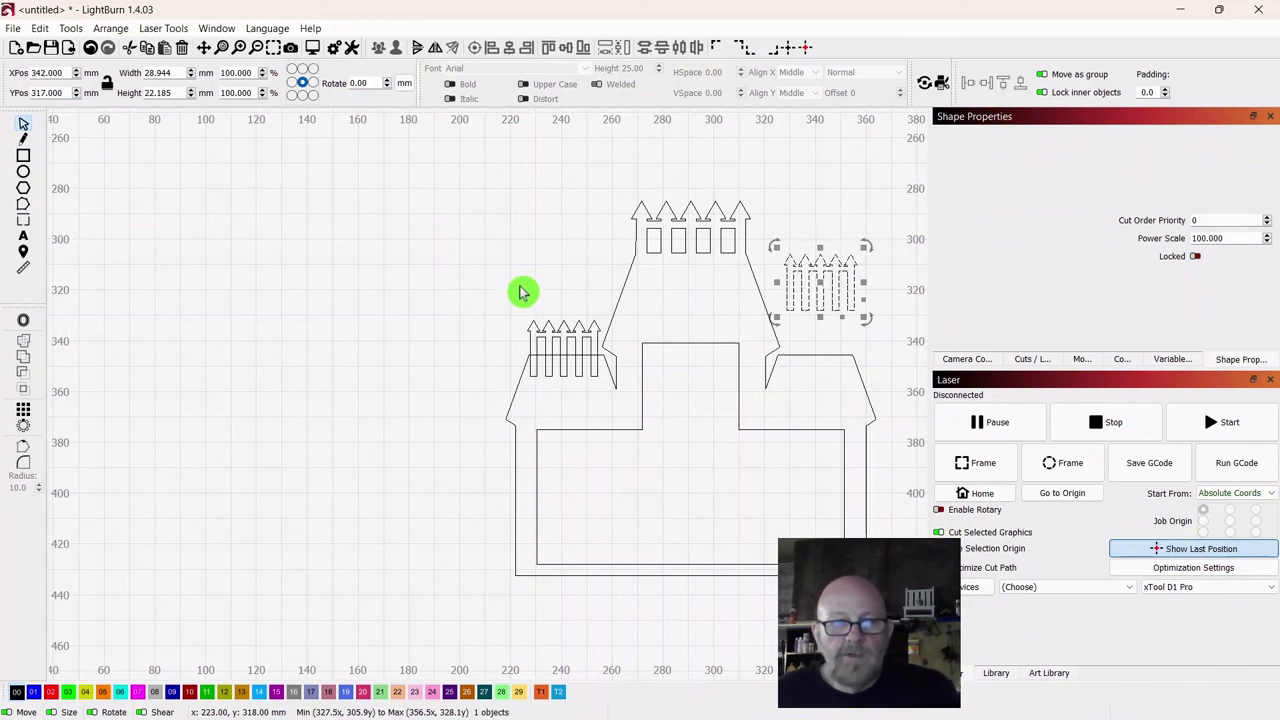
Step: Weld the small fence on the left tower to the haunted house outline
left_click(557, 346)
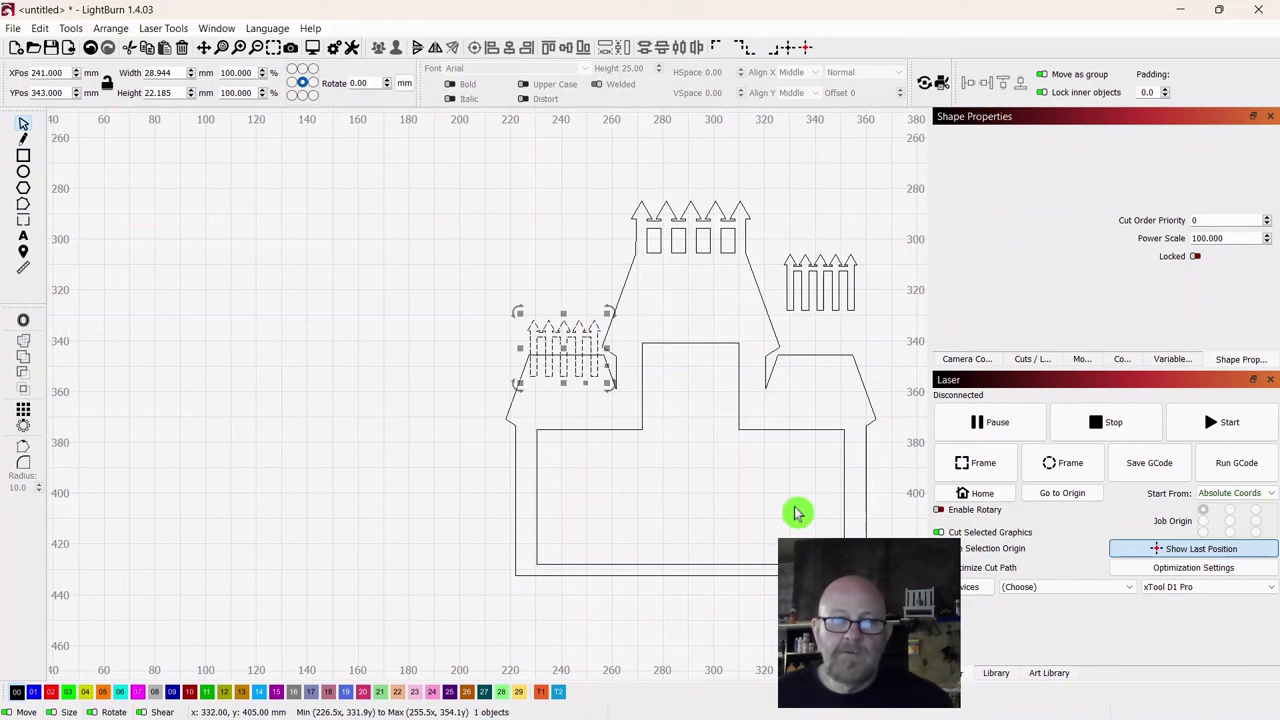
left_click(875, 483, "shift")
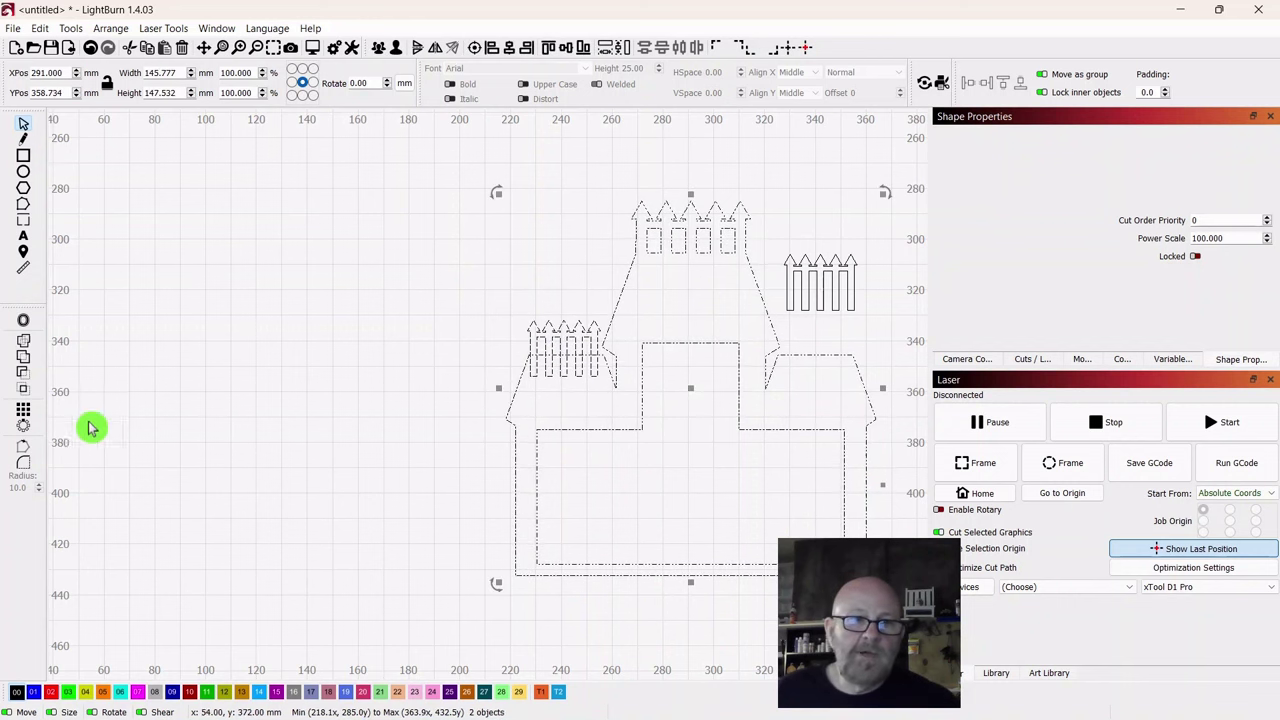
left_click(24, 346)
left_click(165, 416)
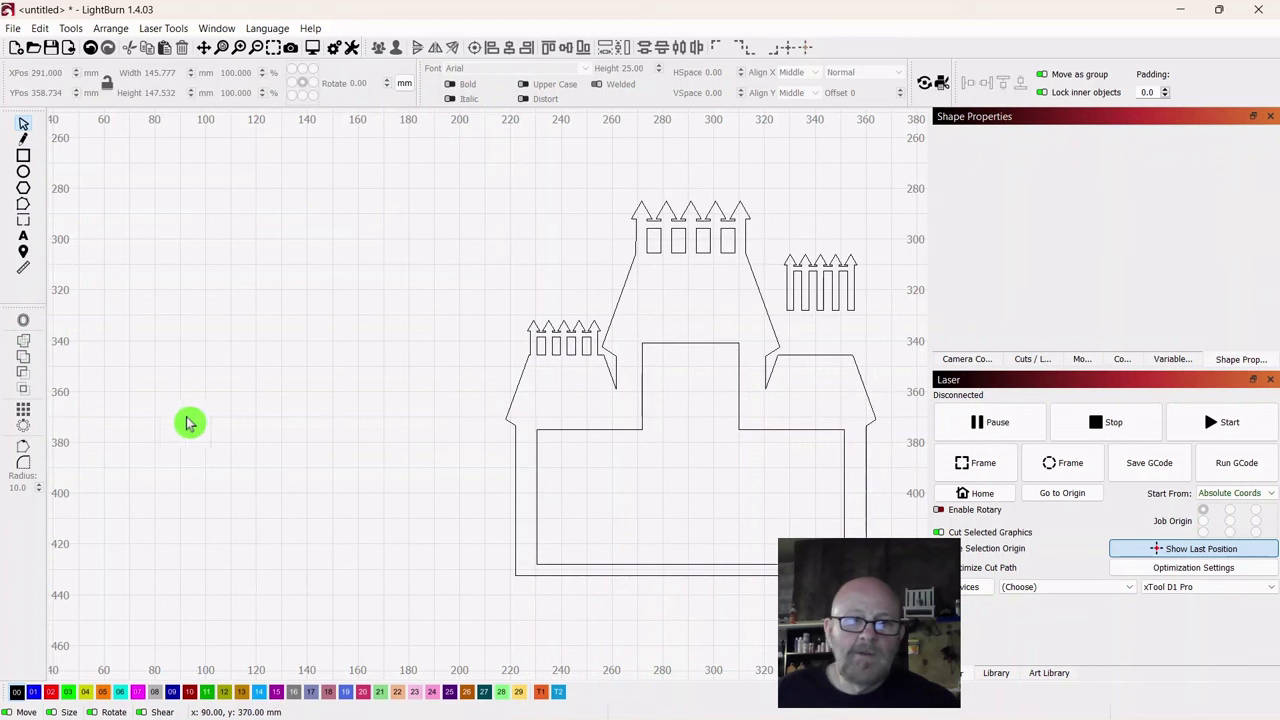
left_click(871, 243)
left_click(770, 314, "shift")
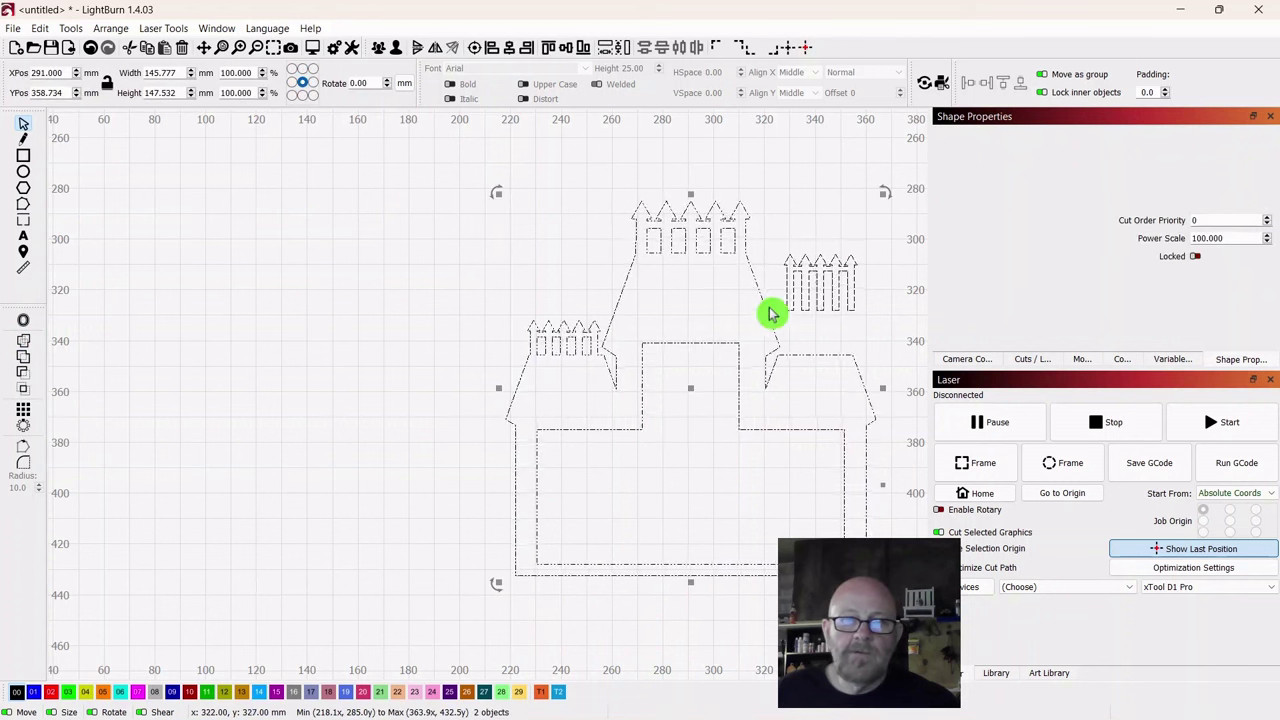
left_click(386, 294)
Step: Place the remaining small fence over the right tower's roofline at about X 341, Y 343 mm
left_click(833, 303)
left_click(820, 286)
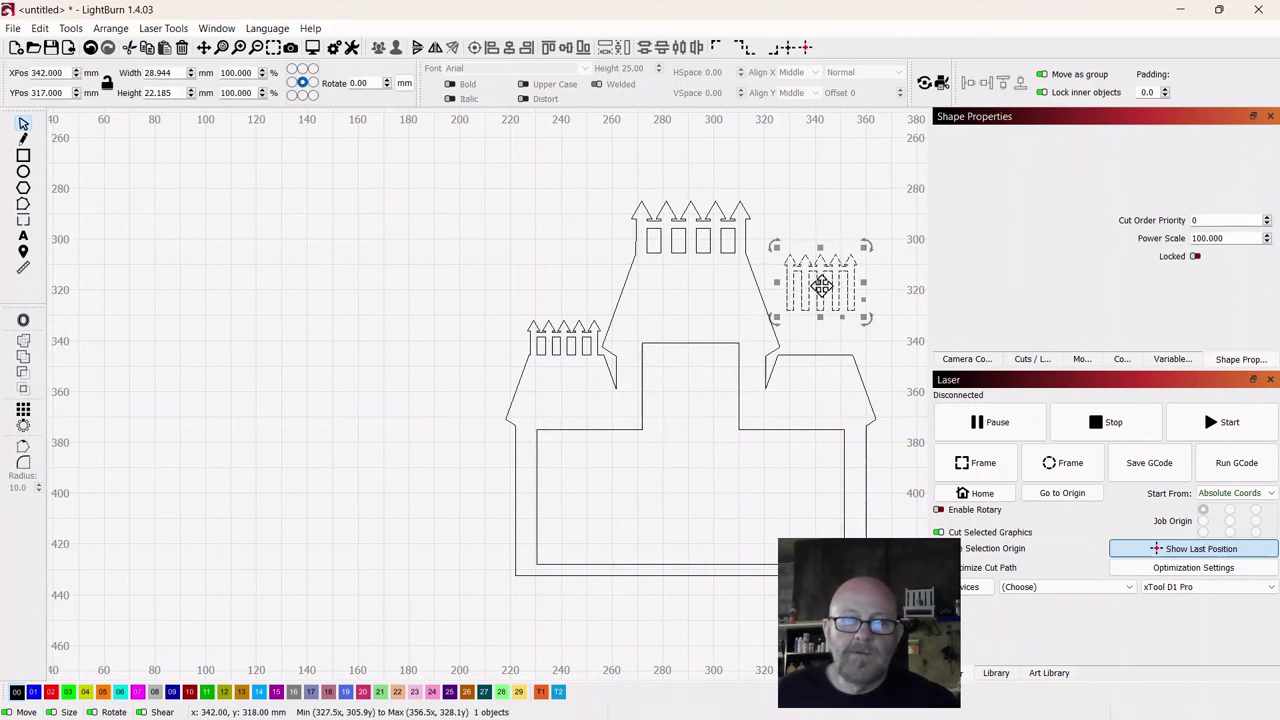
left_click_drag(820, 286, 818, 350)
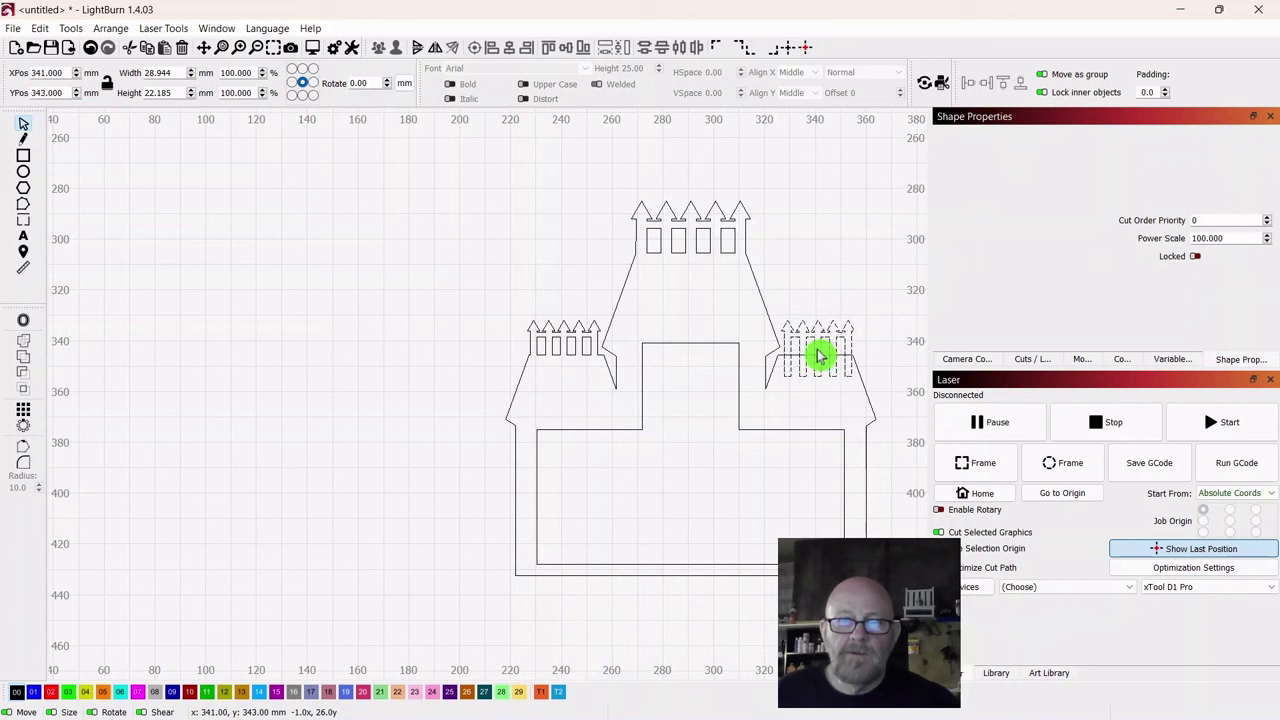
left_click_drag(818, 355, 818, 355)
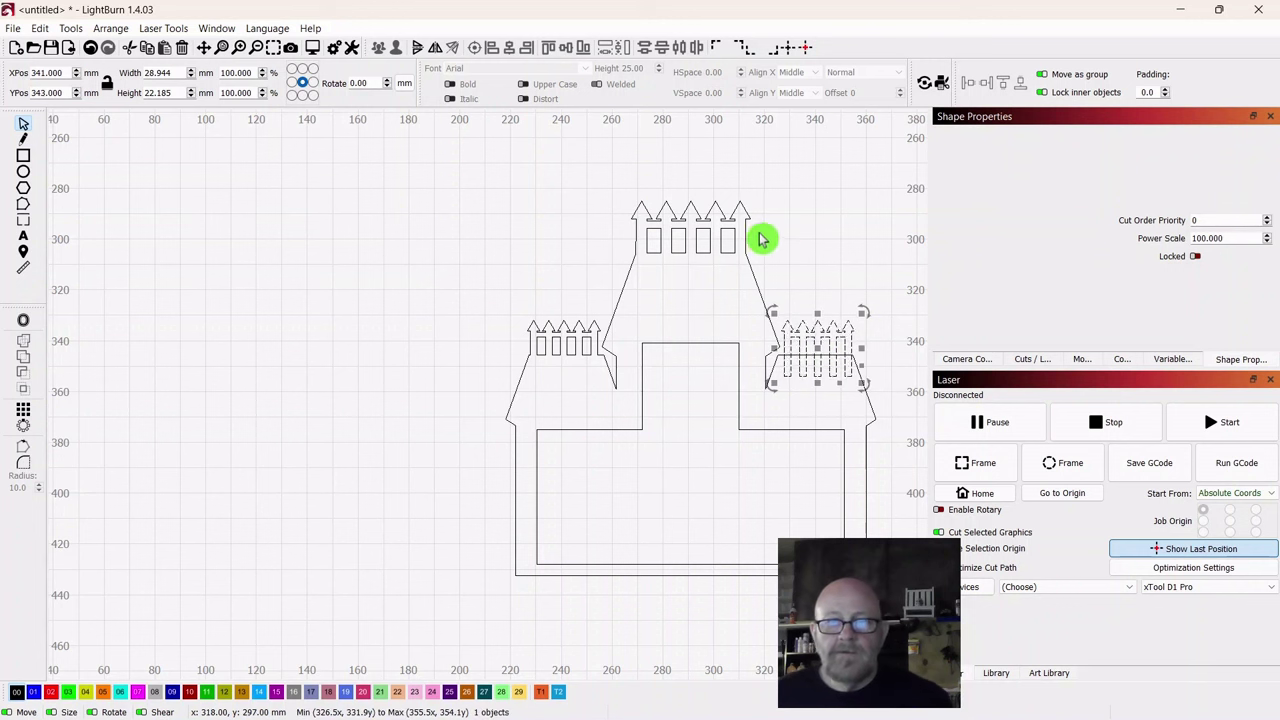
Step: Weld the small fence on the right tower to the haunted house outline
key("ctrl+a")
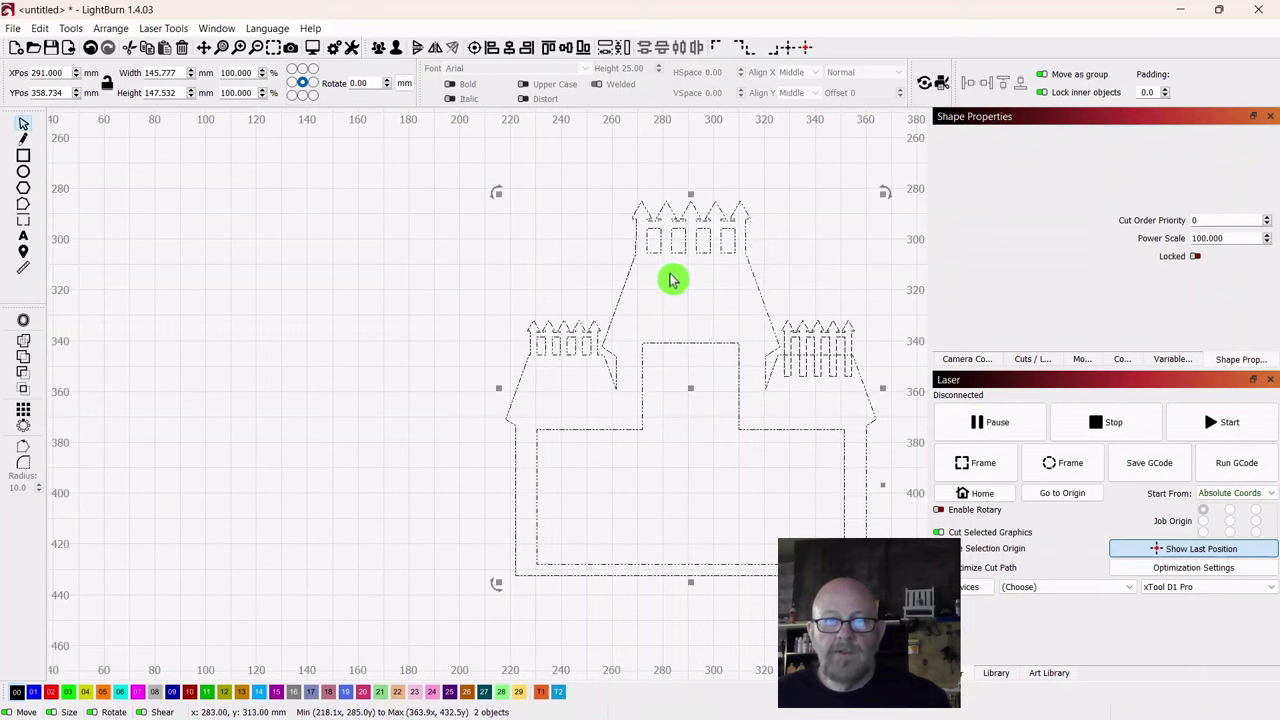
left_click(24, 347)
left_click(200, 365)
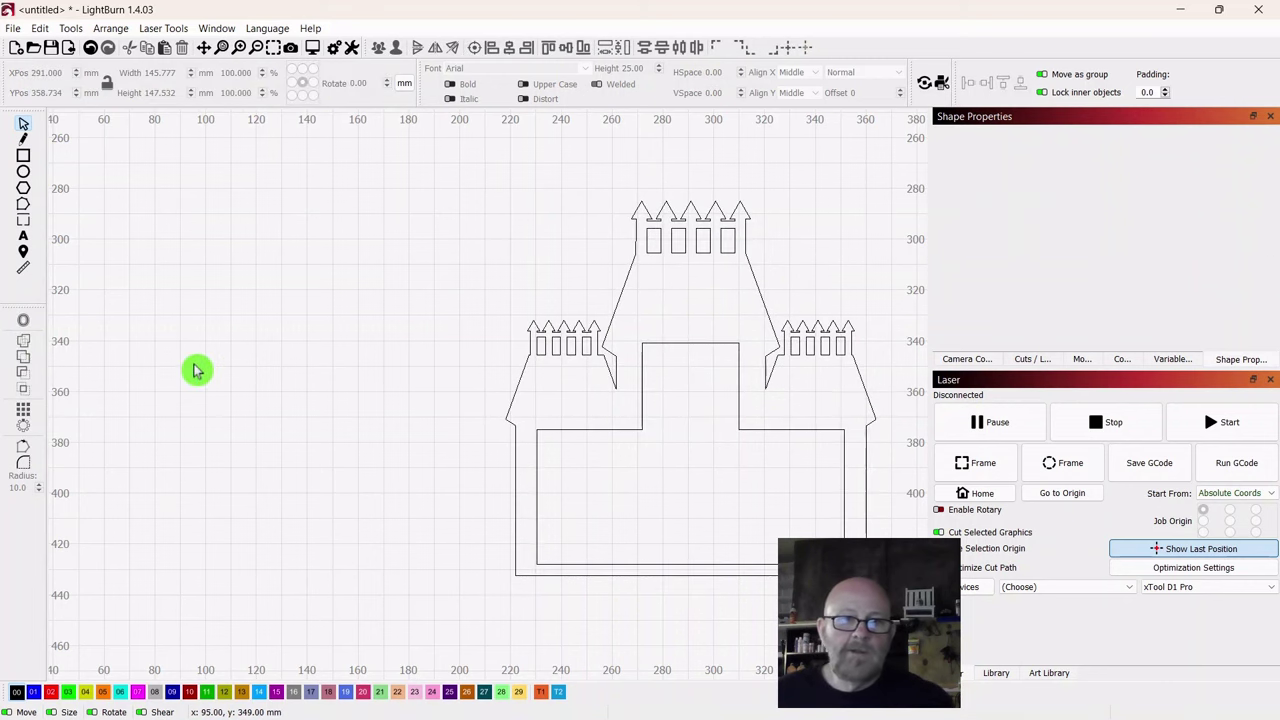
Step: Compare the fenced house outline over the spiderweb layer, and return it below the stepped-opening layer at about X 294, Y 317 mm
scroll(200, 365, "down", 3)
scroll(200, 365, "down", 3)
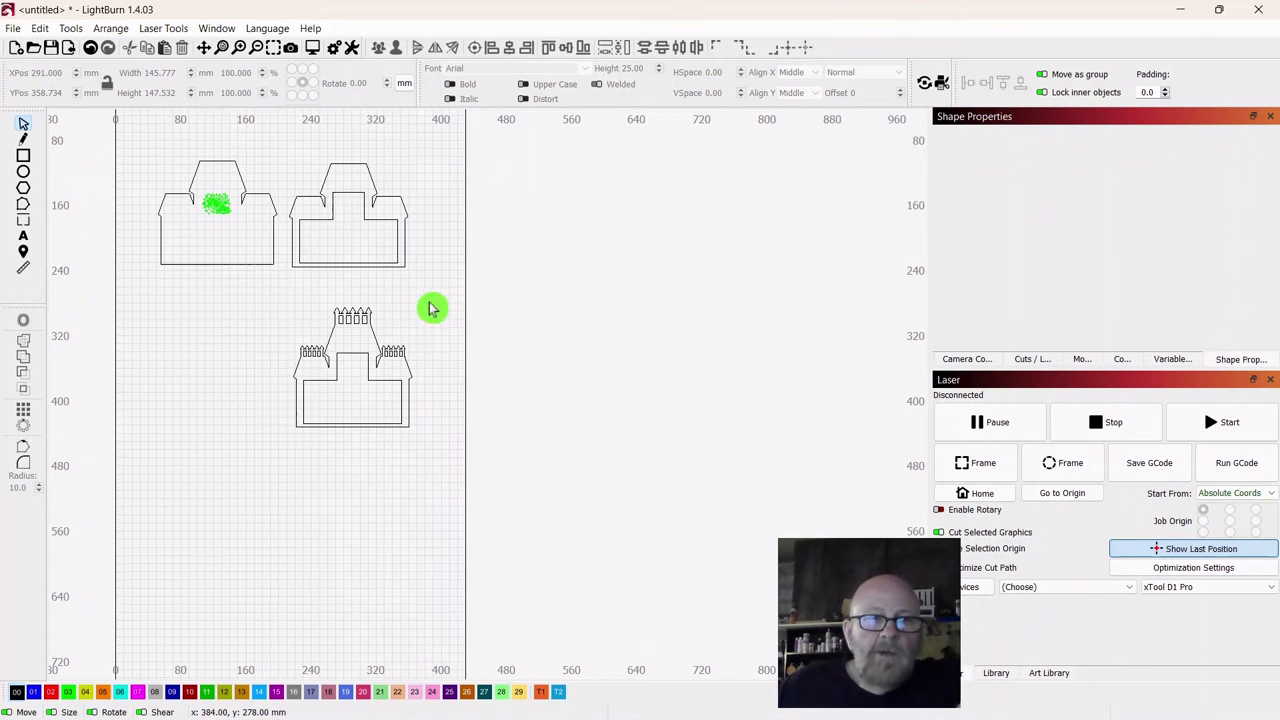
left_click_drag(434, 306, 722, 361)
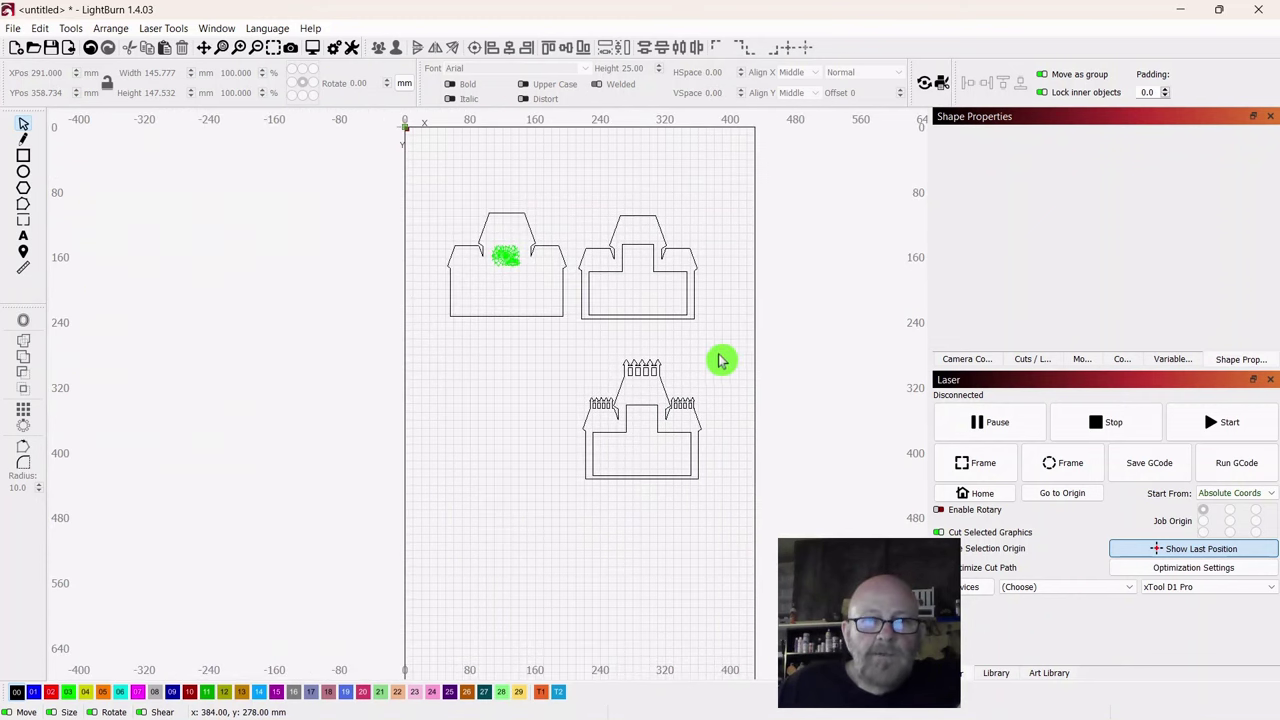
left_click(600, 452)
scroll(664, 496, "up", 5)
scroll(664, 496, "up", 2)
scroll(277, 260, "down", 2)
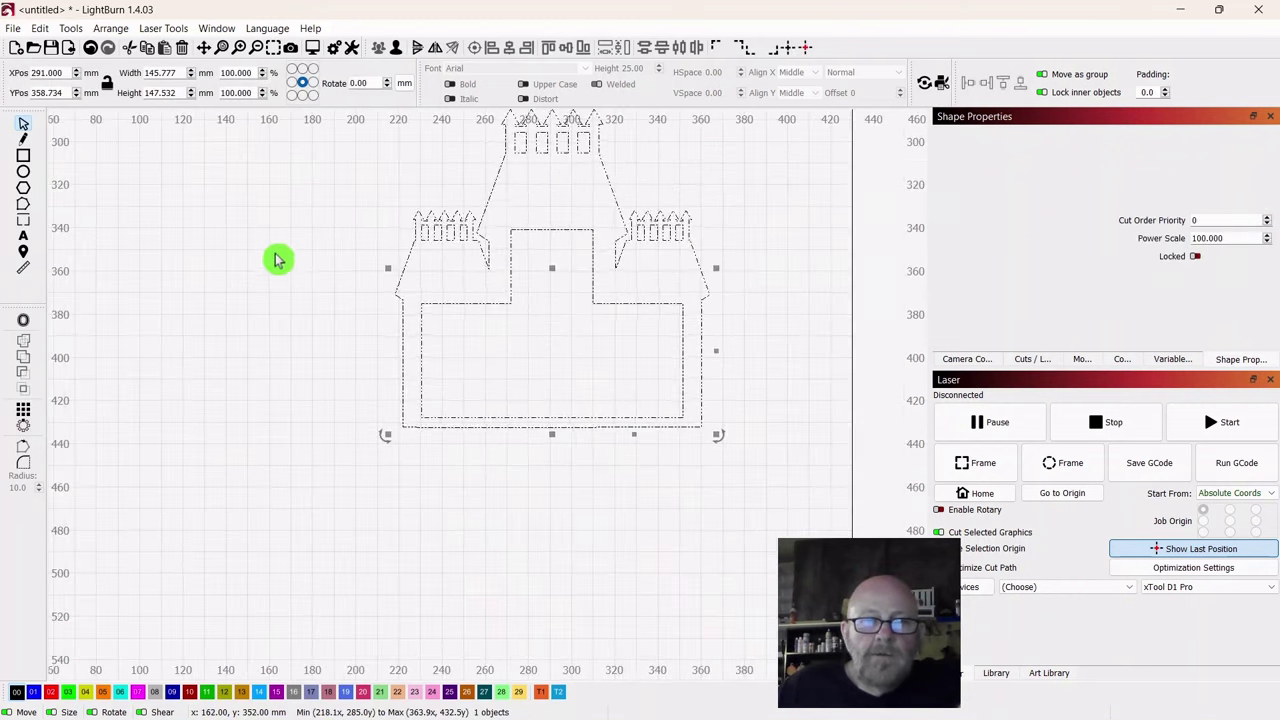
scroll(280, 243, "up", 1)
left_click_drag(280, 243, 369, 474)
scroll(410, 515, "down", 4)
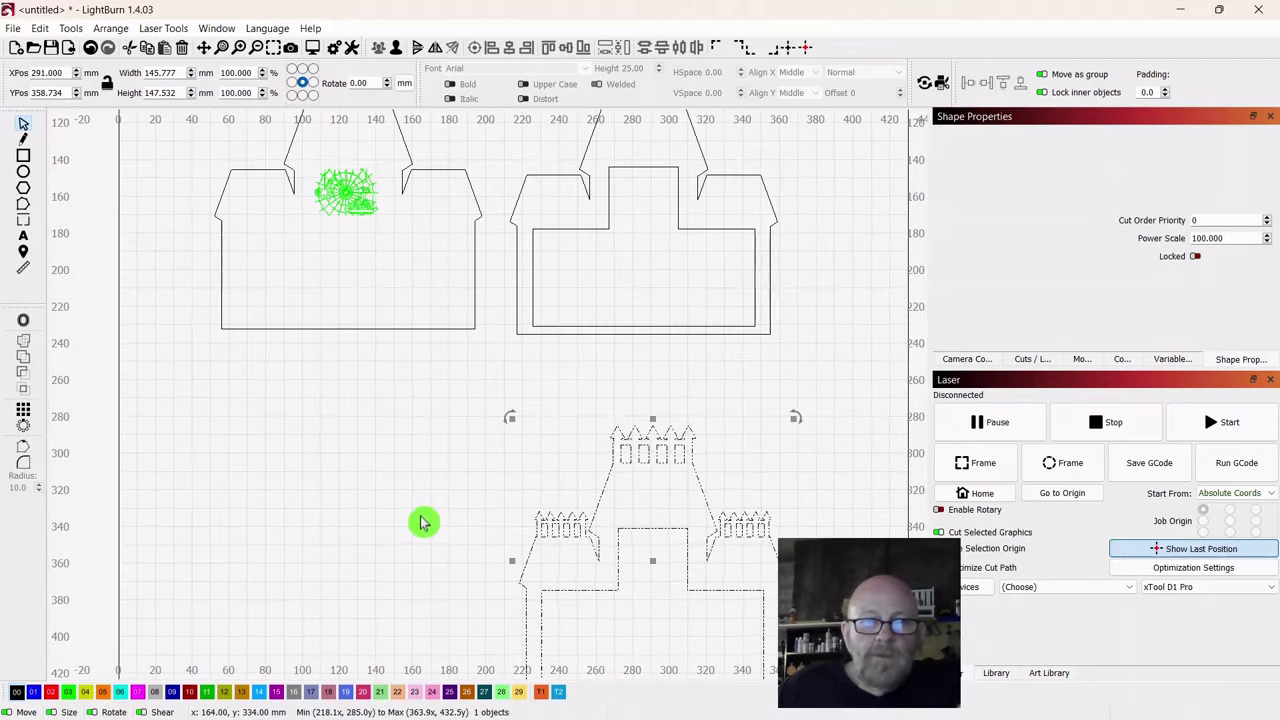
left_click_drag(616, 556, 357, 241)
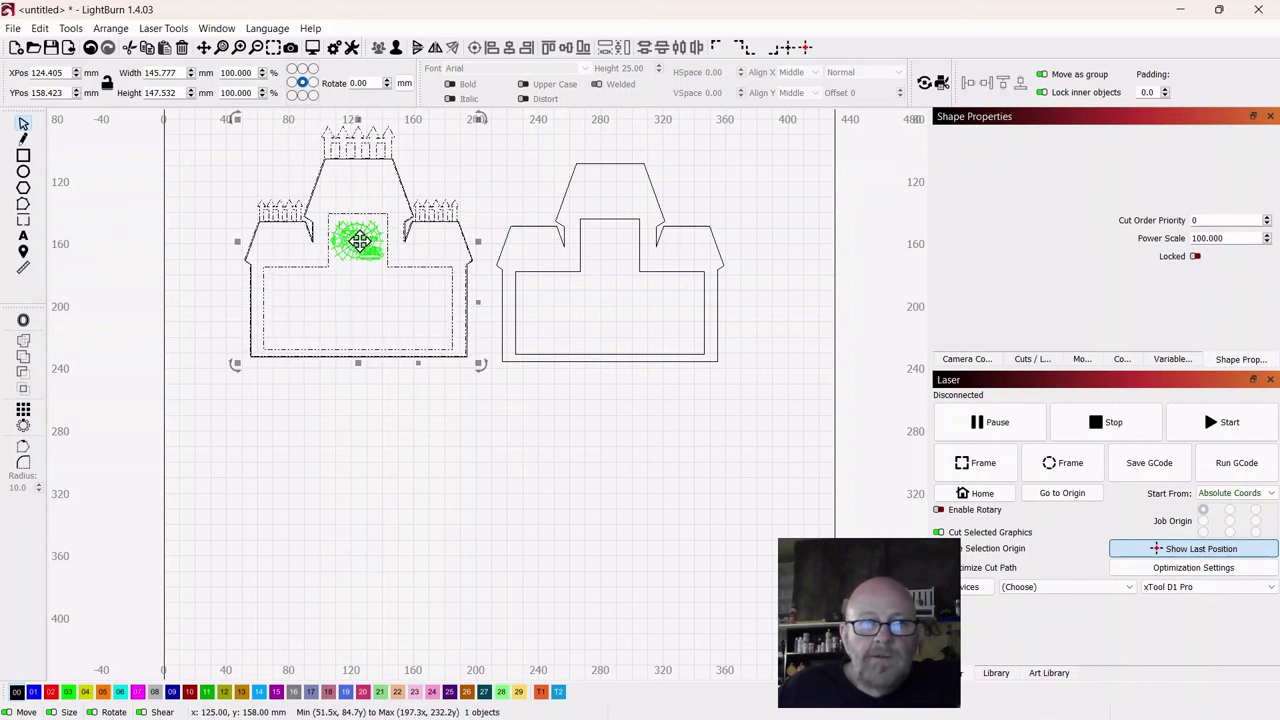
left_click_drag(359, 240, 626, 497)
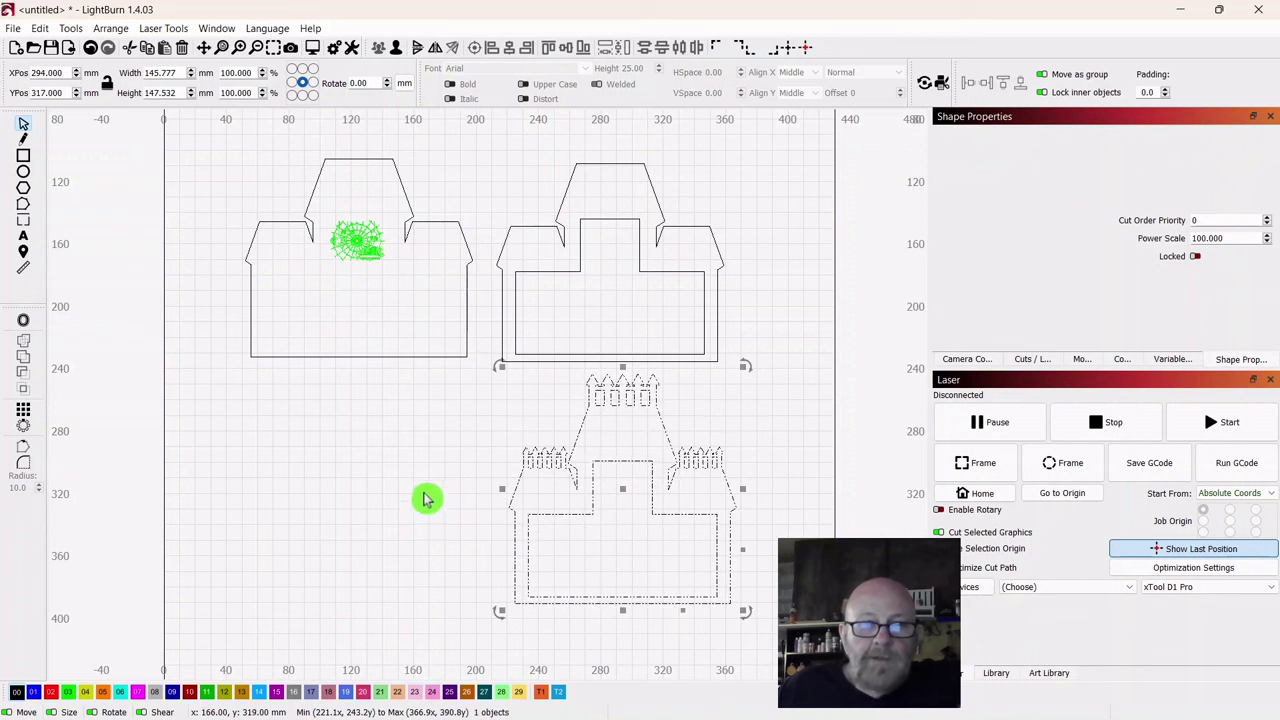
left_click(394, 480)
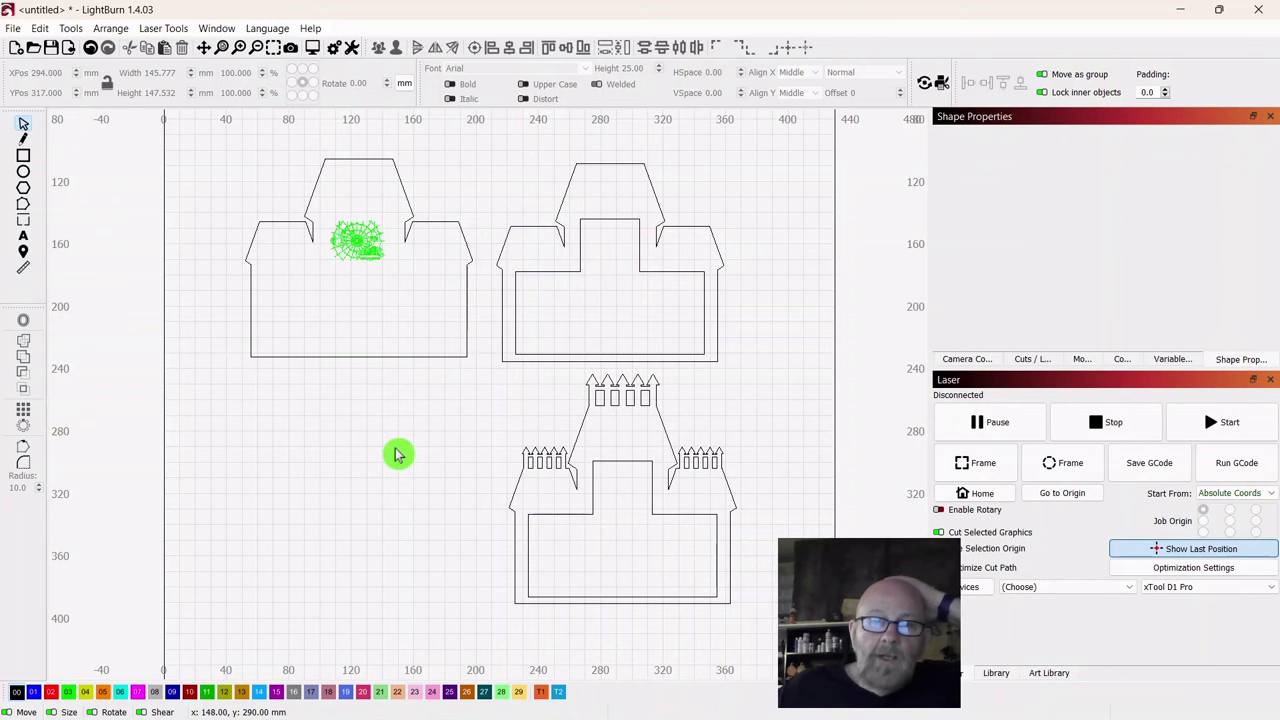
Step: Import stairs.svg and place the staircase beside the fenced house outline at about X 174, Y 316 mm
left_click_drag(416, 452, 297, 303)
scroll(426, 438, "up", 3)
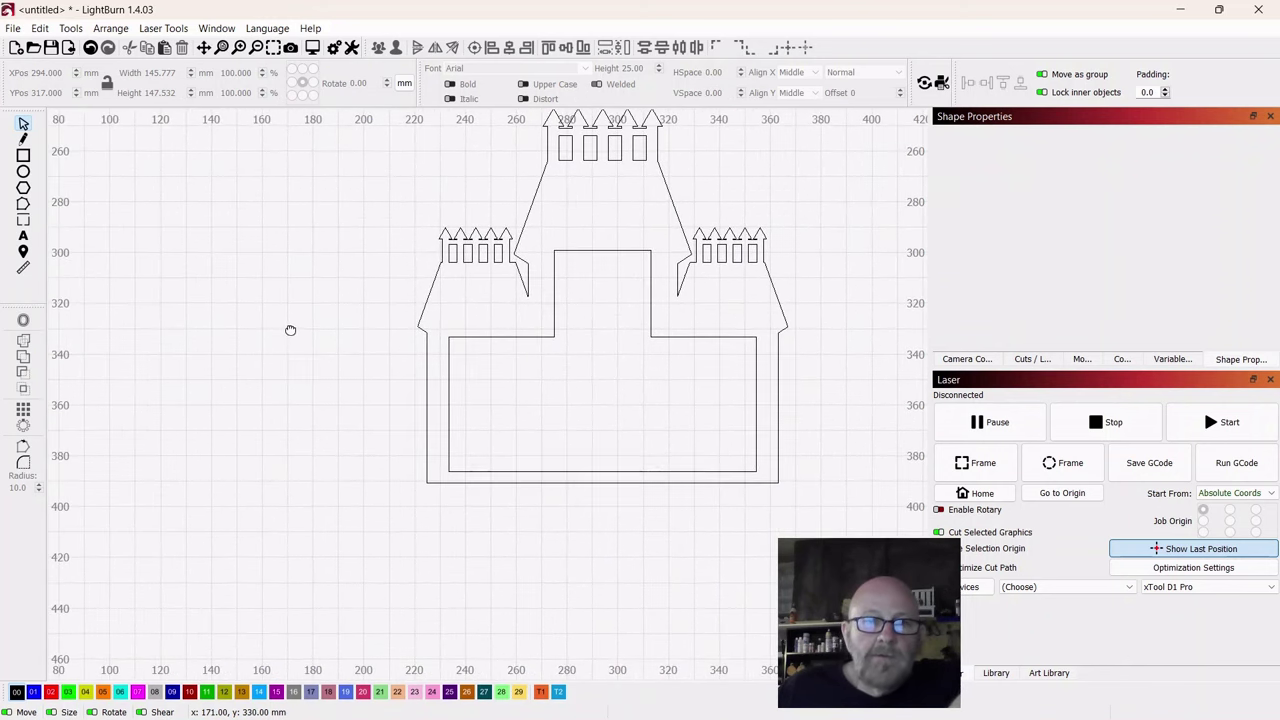
scroll(283, 360, "up", 2)
left_click(280, 348)
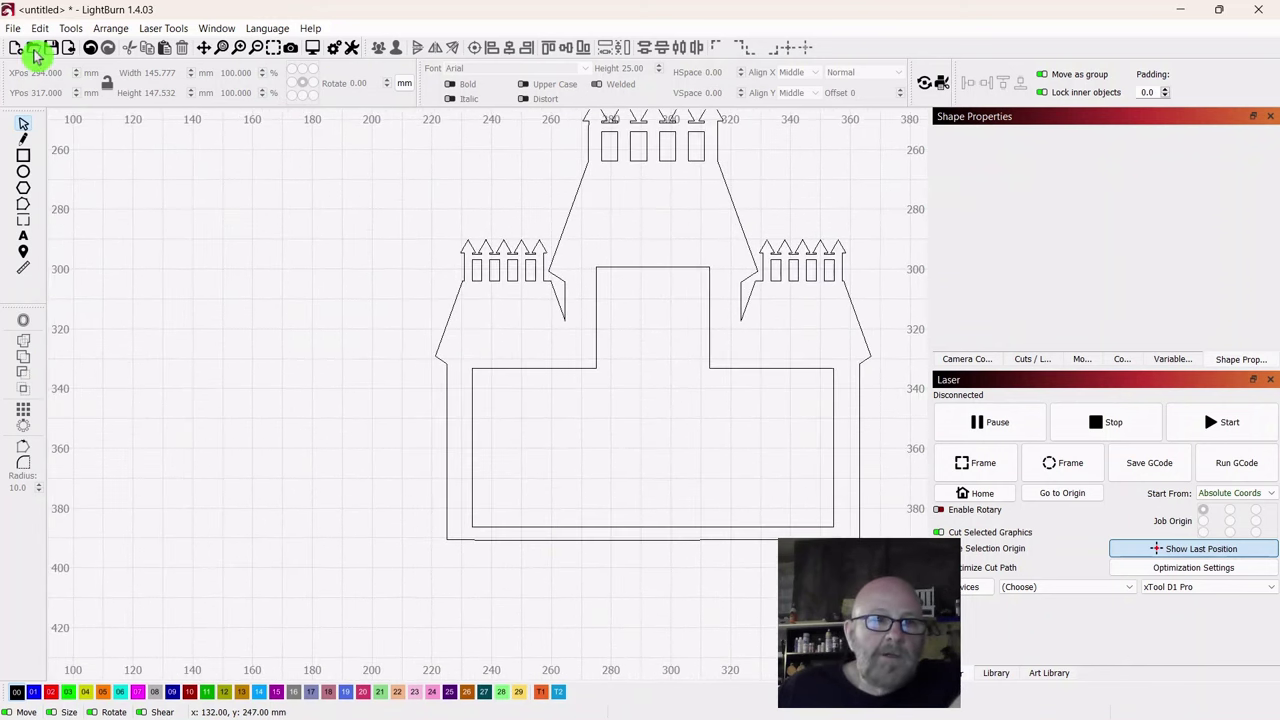
left_click(70, 52)
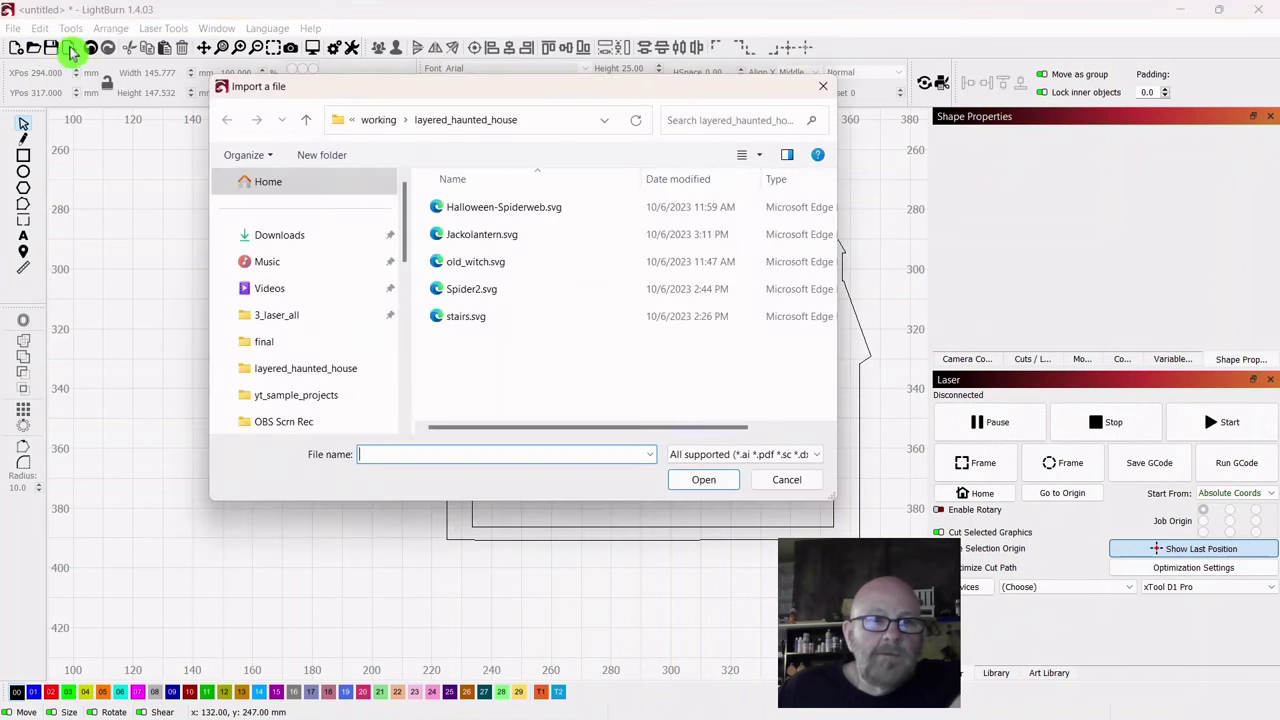
left_click(455, 320)
double_click(455, 318)
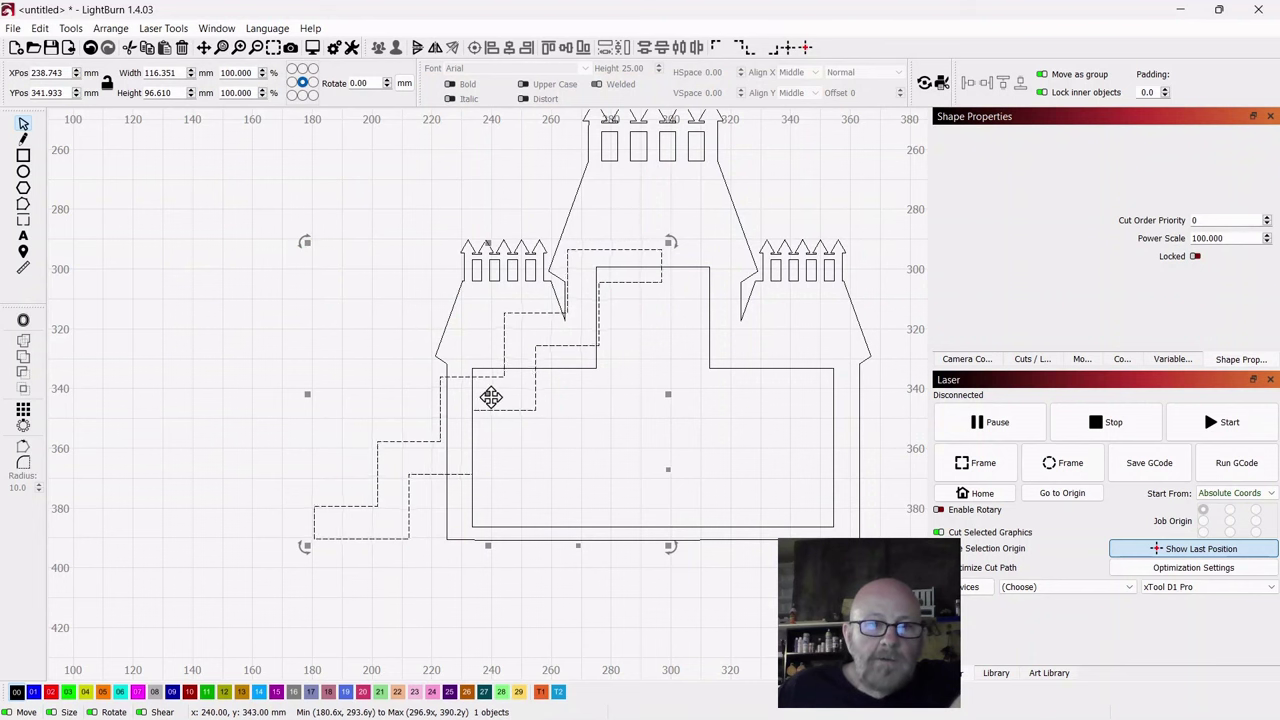
mouse_move(491, 397)
left_mouse_down()
mouse_move(440, 425)
mouse_move(329, 423)
mouse_move(296, 322)
left_mouse_up()
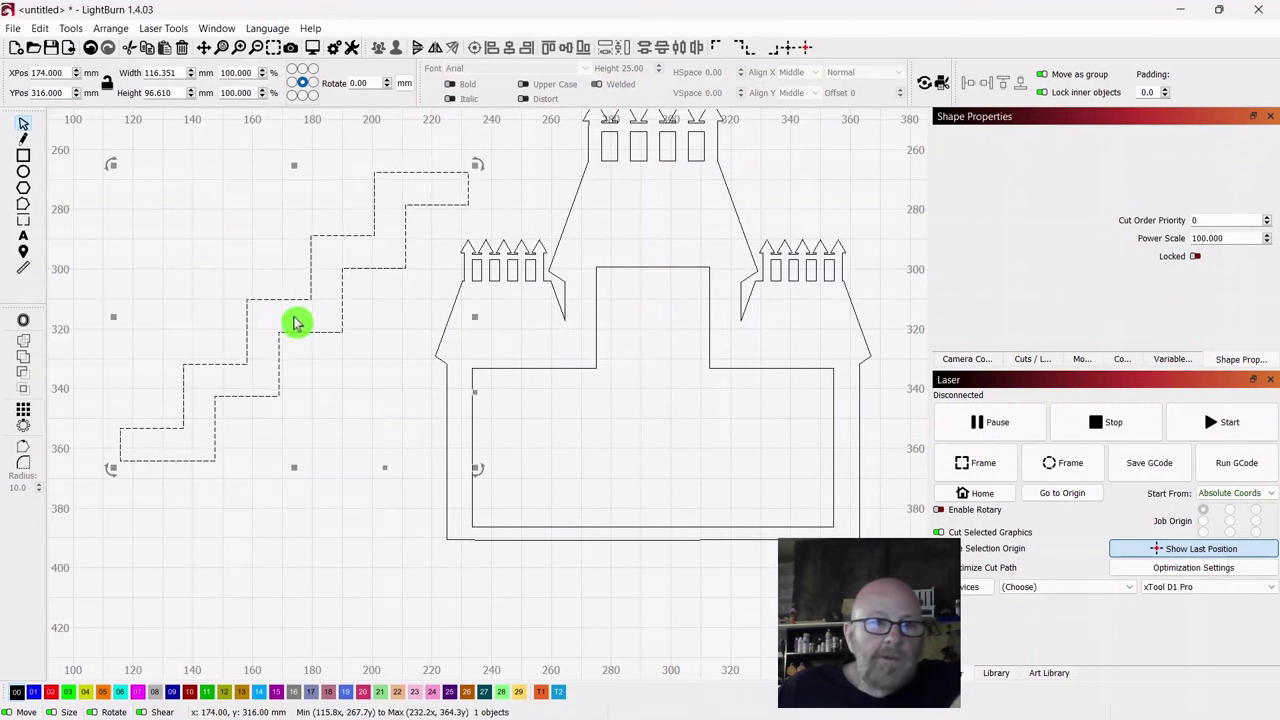
Step: Flip the staircase horizontally and scale it proportionally to about 51 mm wide
left_click(108, 29)
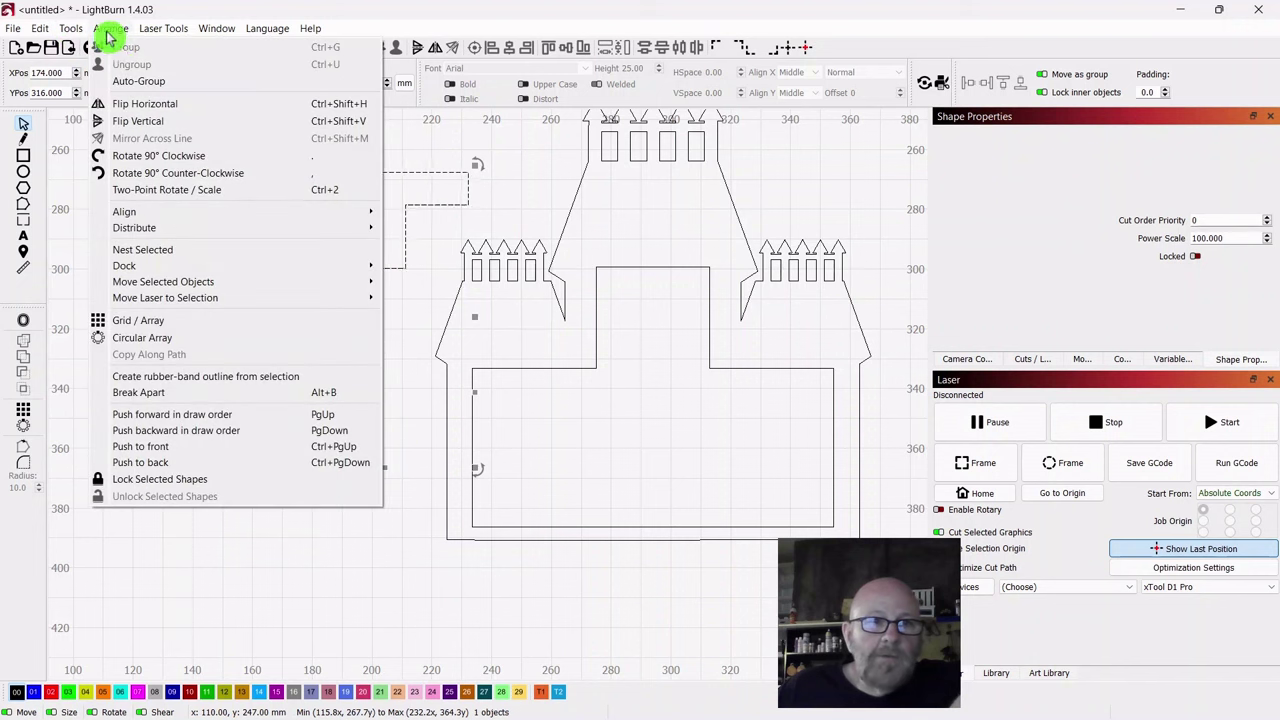
left_click(127, 109)
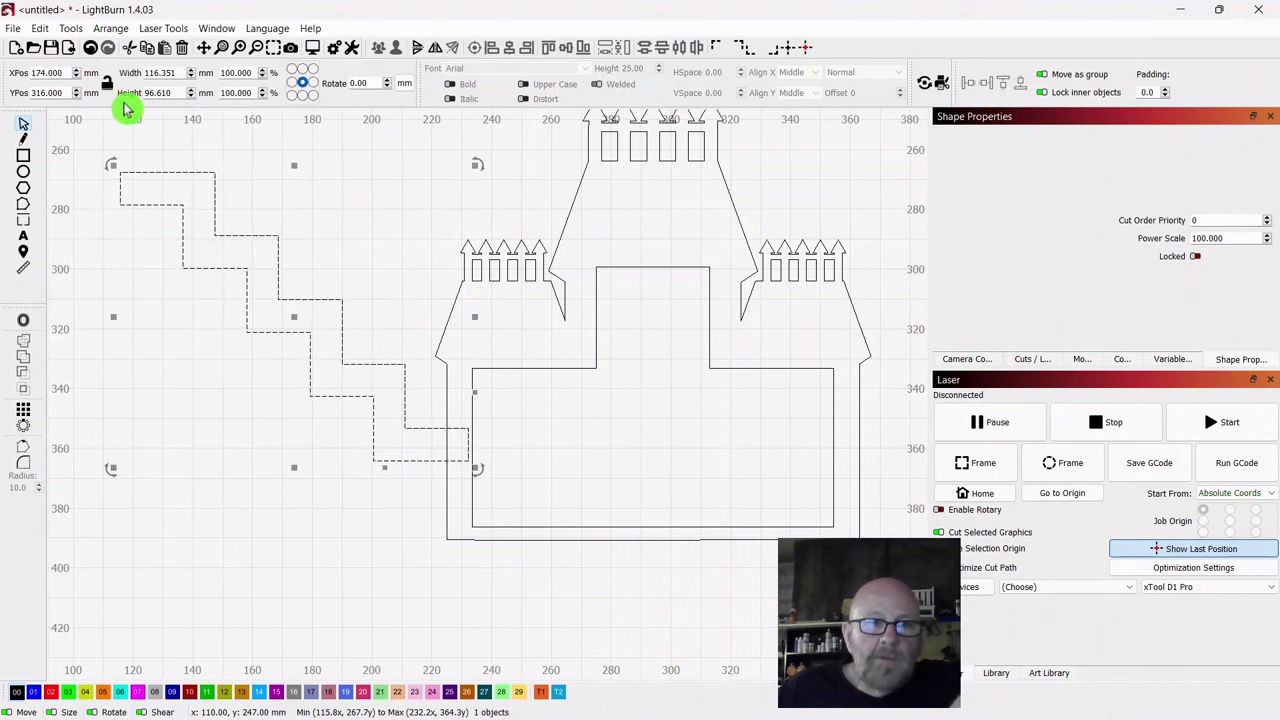
mouse_move(286, 317)
left_mouse_down()
mouse_move(397, 393)
mouse_move(556, 444)
left_mouse_up()
left_click_drag(728, 587, 522, 424)
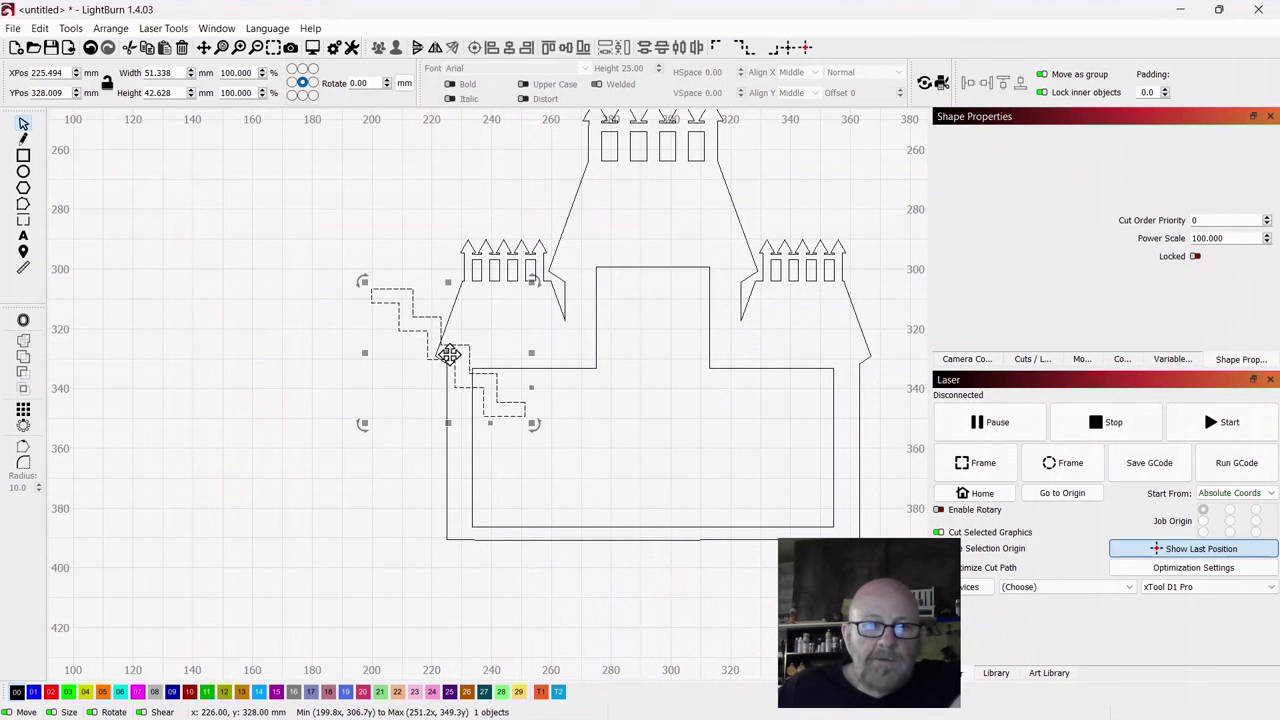
Step: Shrink the staircase to about 43.5 × 36.2 mm and place it across the opening's lower-left corner at about X 251, Y 370 mm
left_click_drag(449, 354, 527, 472)
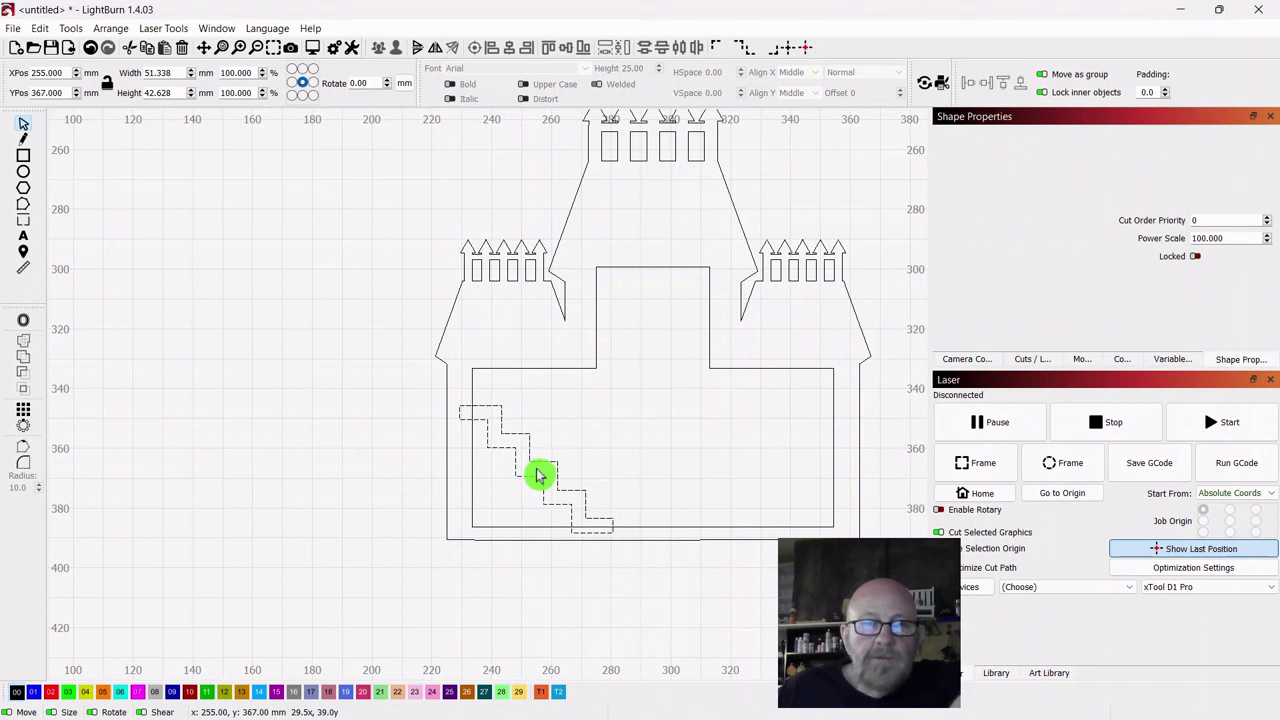
left_click(538, 476)
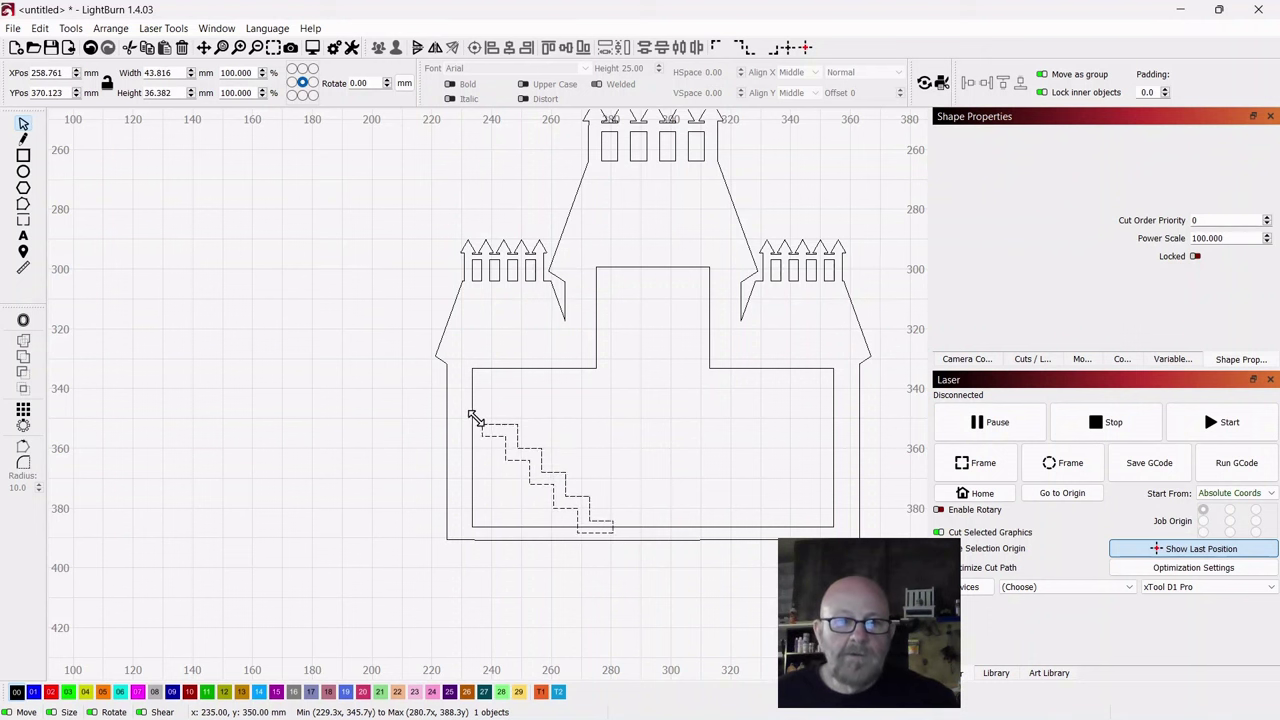
left_click_drag(549, 481, 545, 486)
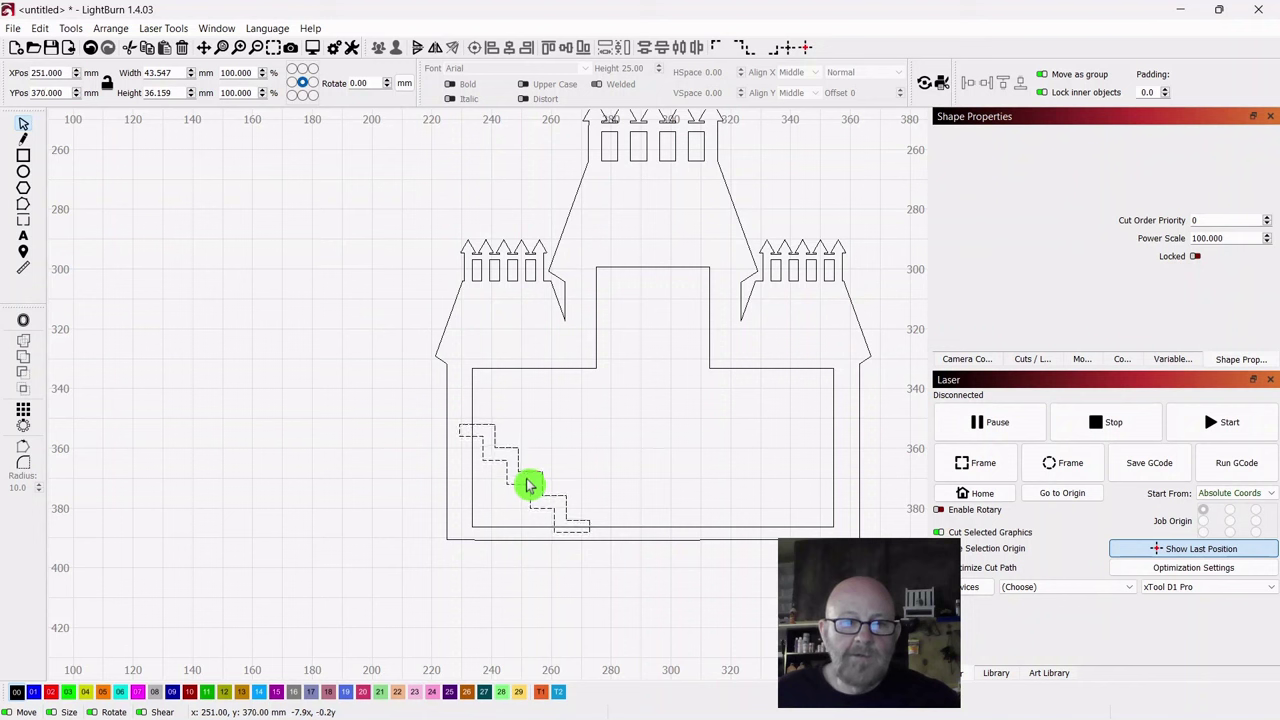
left_click_drag(529, 485, 529, 485)
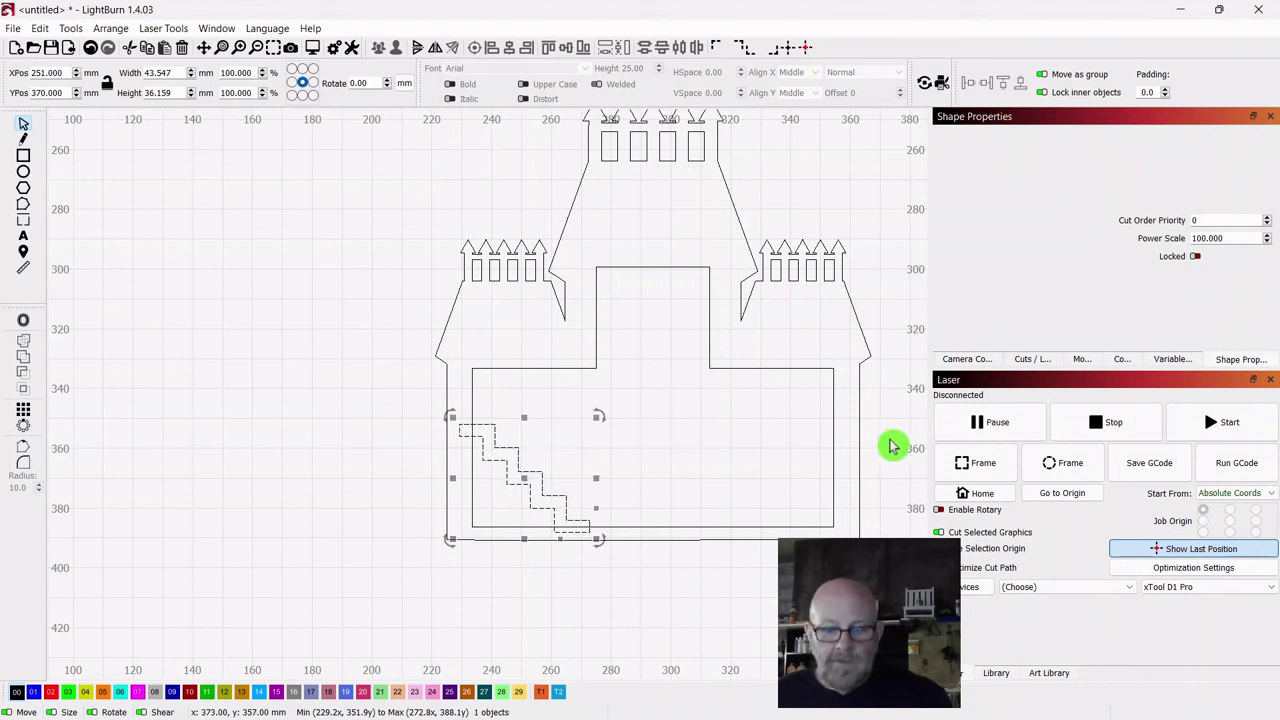
Step: Try to weld the staircase to the fenced house outline, and undo the weld
left_click(806, 486, "shift")
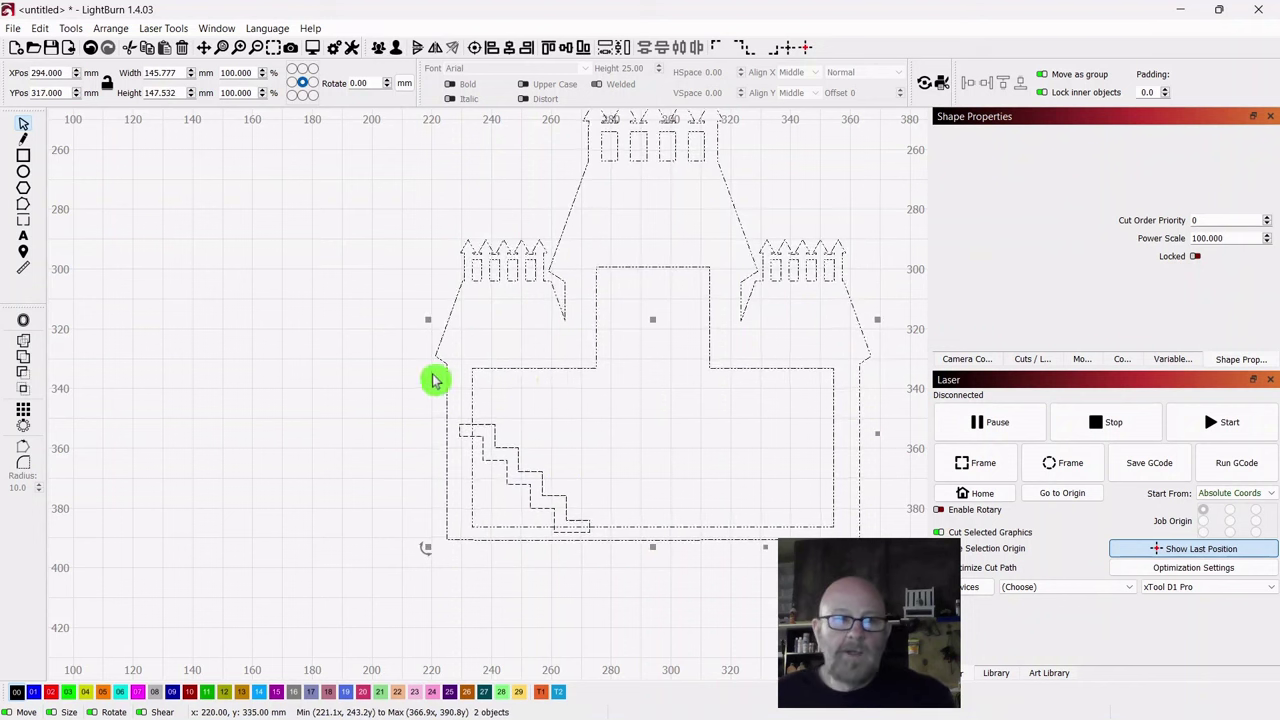
left_click(24, 346)
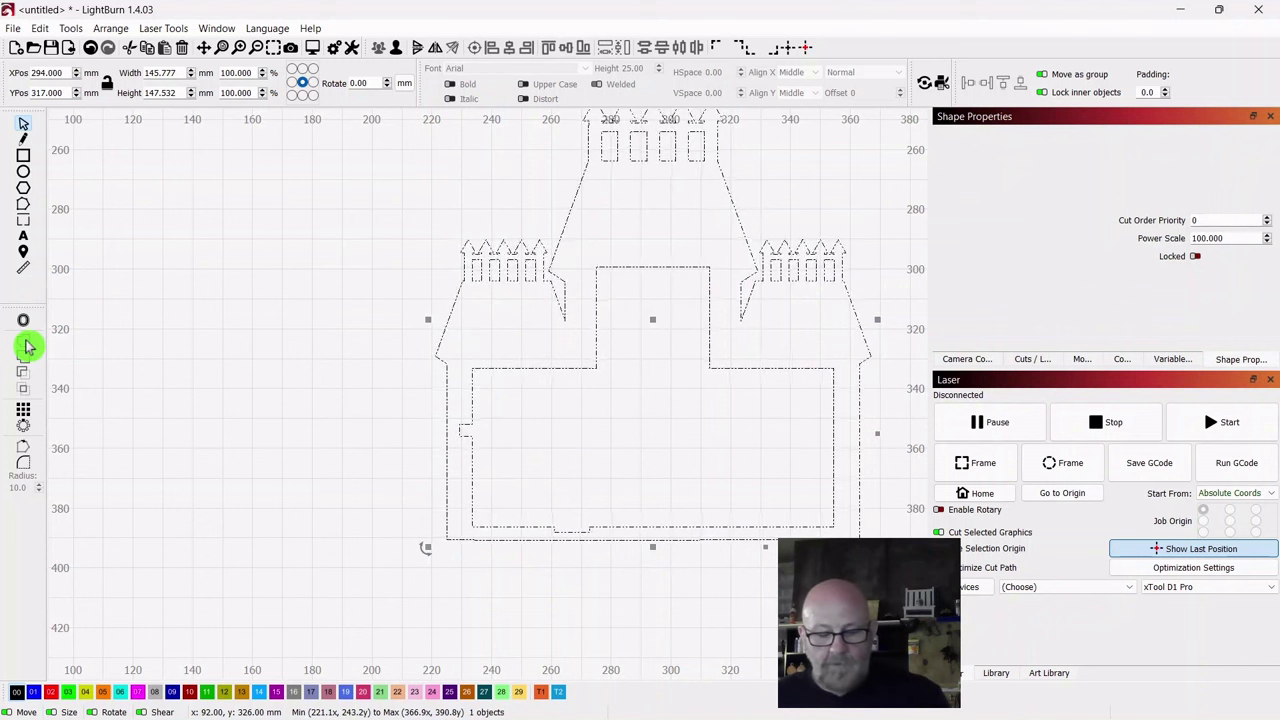
key("ctrl+z")
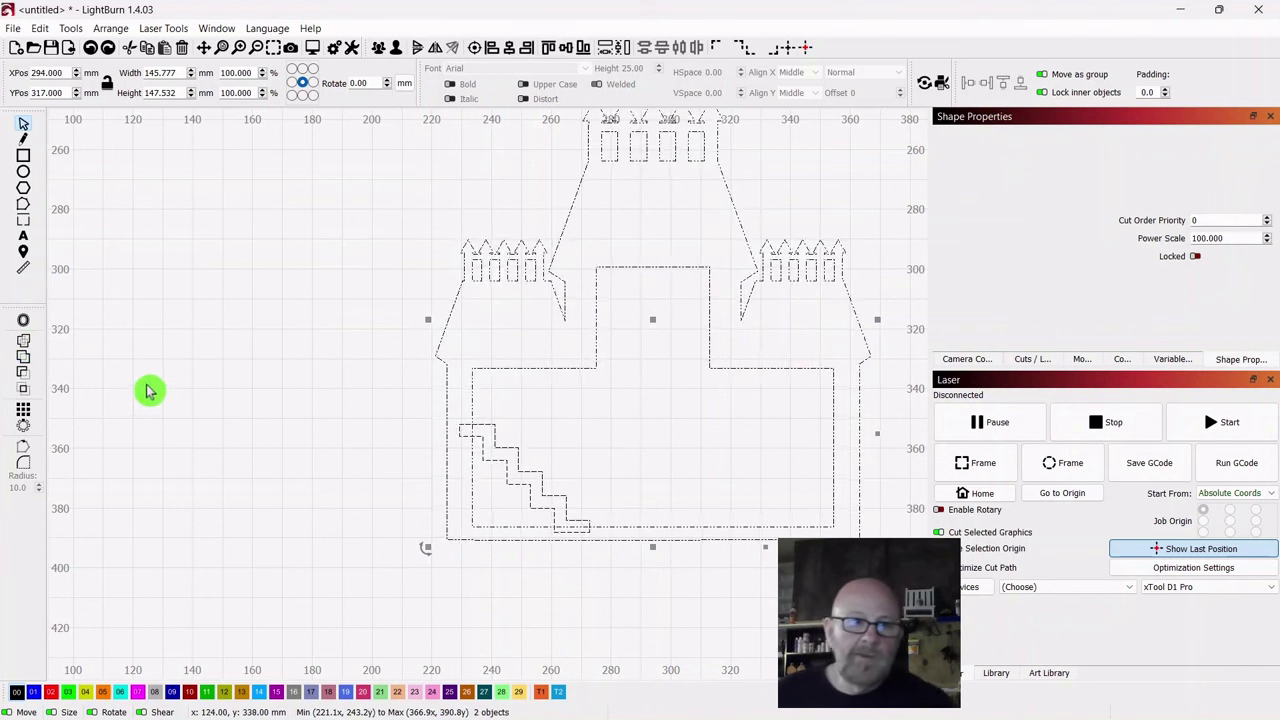
left_click(446, 468)
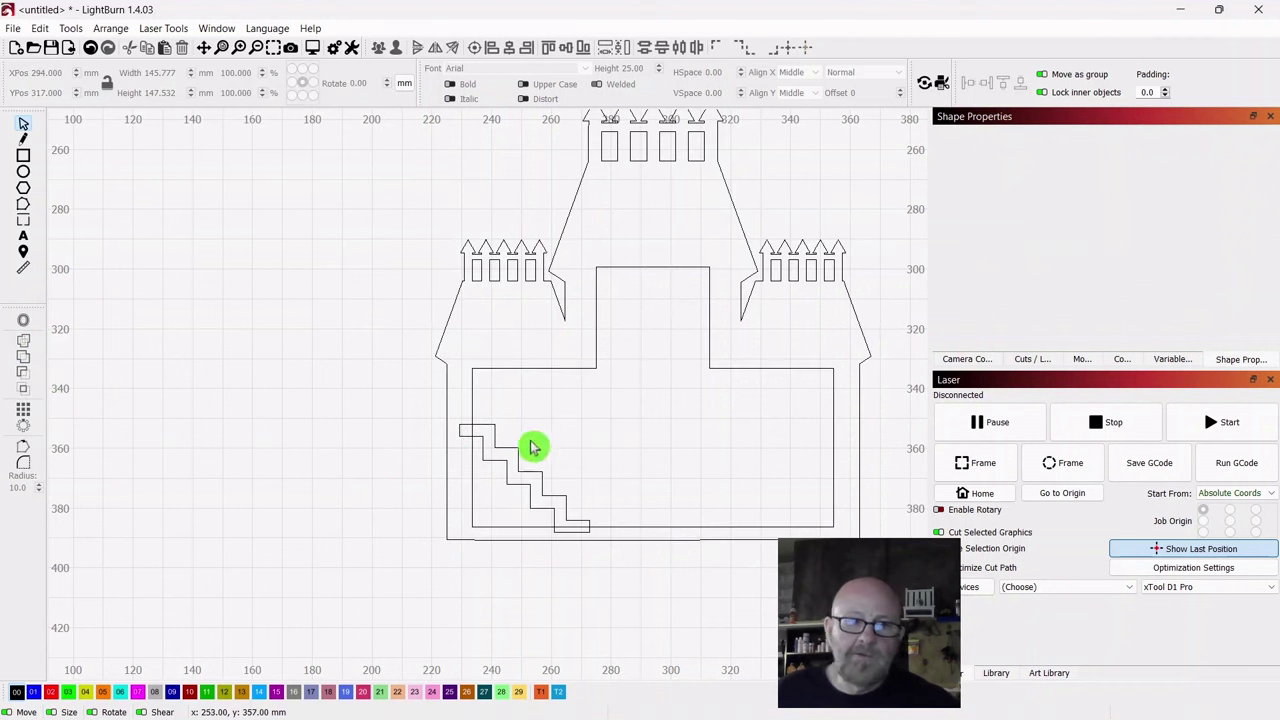
Step: Combine the staircase and the fenced house outline with a Boolean Union
left_click(515, 473)
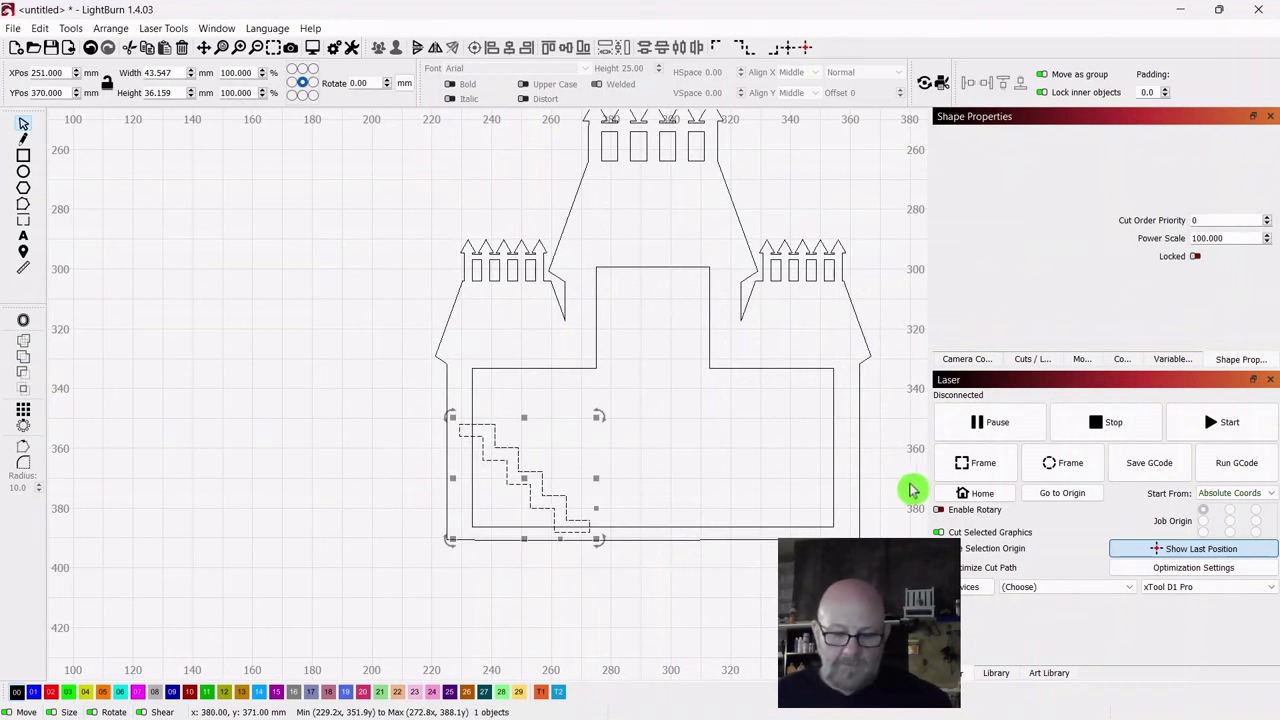
left_click(832, 472, "shift")
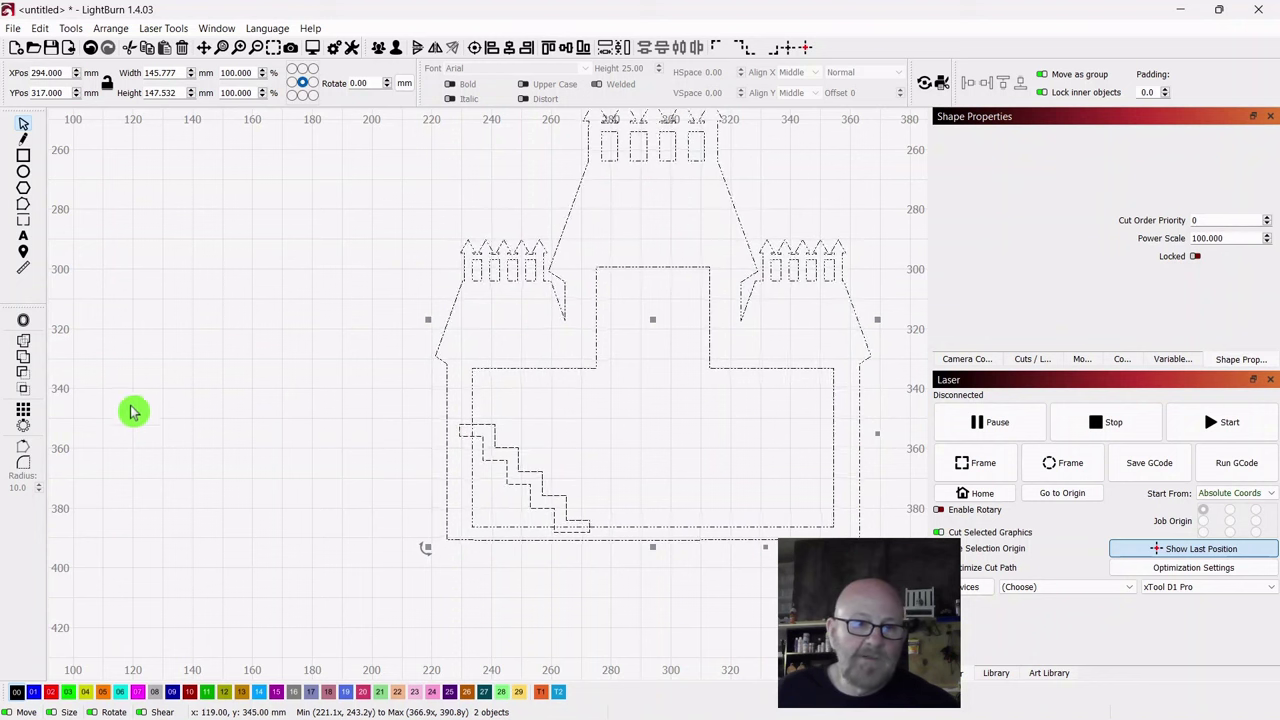
left_click(25, 362)
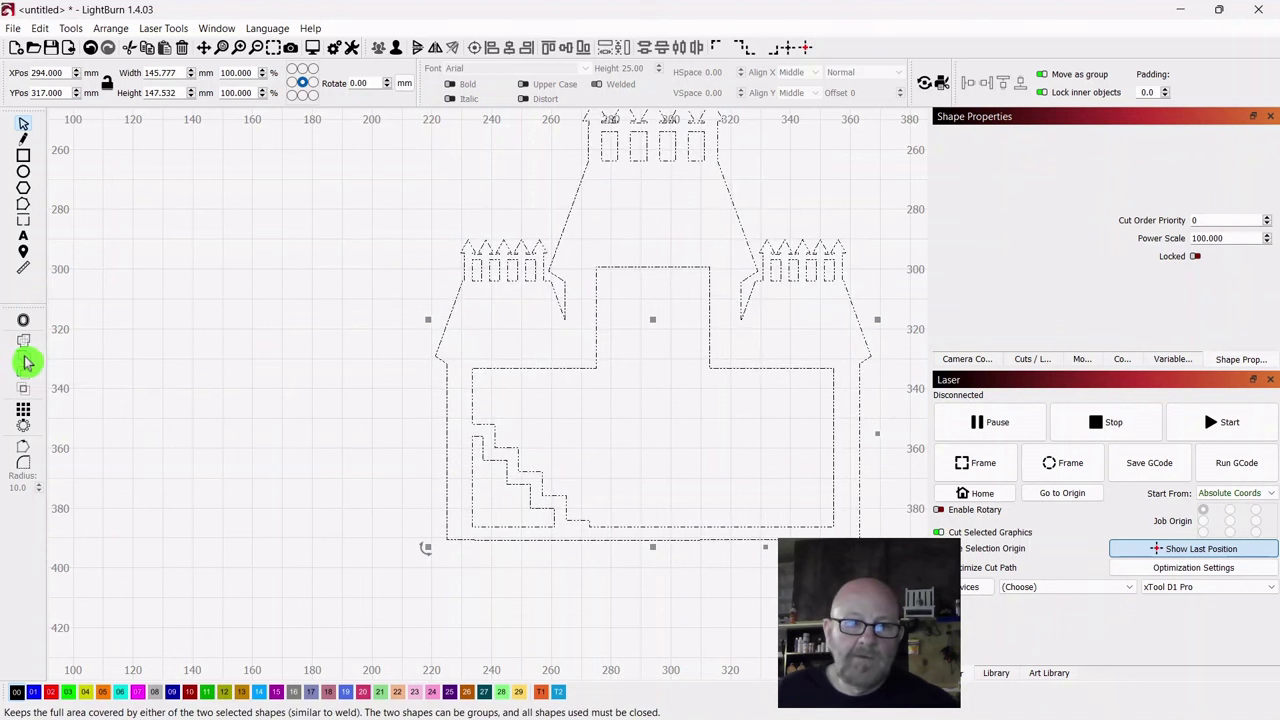
left_click(180, 432)
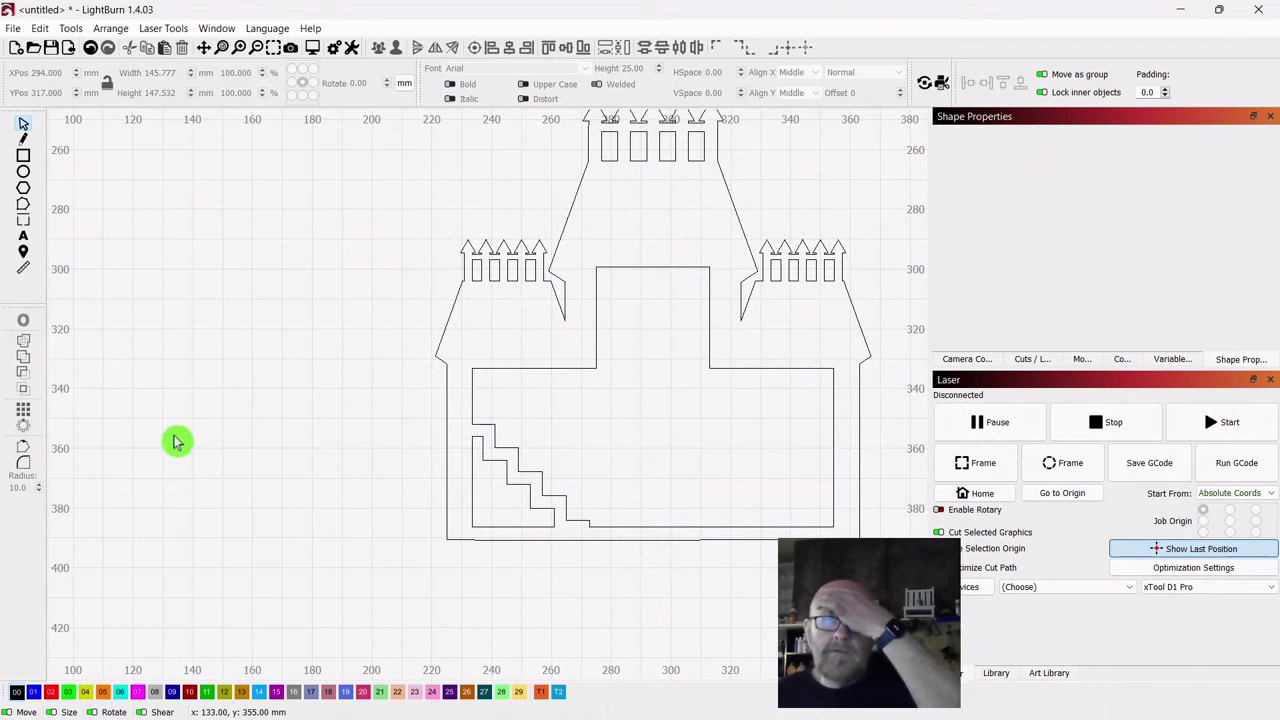
Step: Move the fenced house with stairs farther below the stepped-opening layer, to about X 299, Y 335 mm
scroll(200, 420, "down", 2)
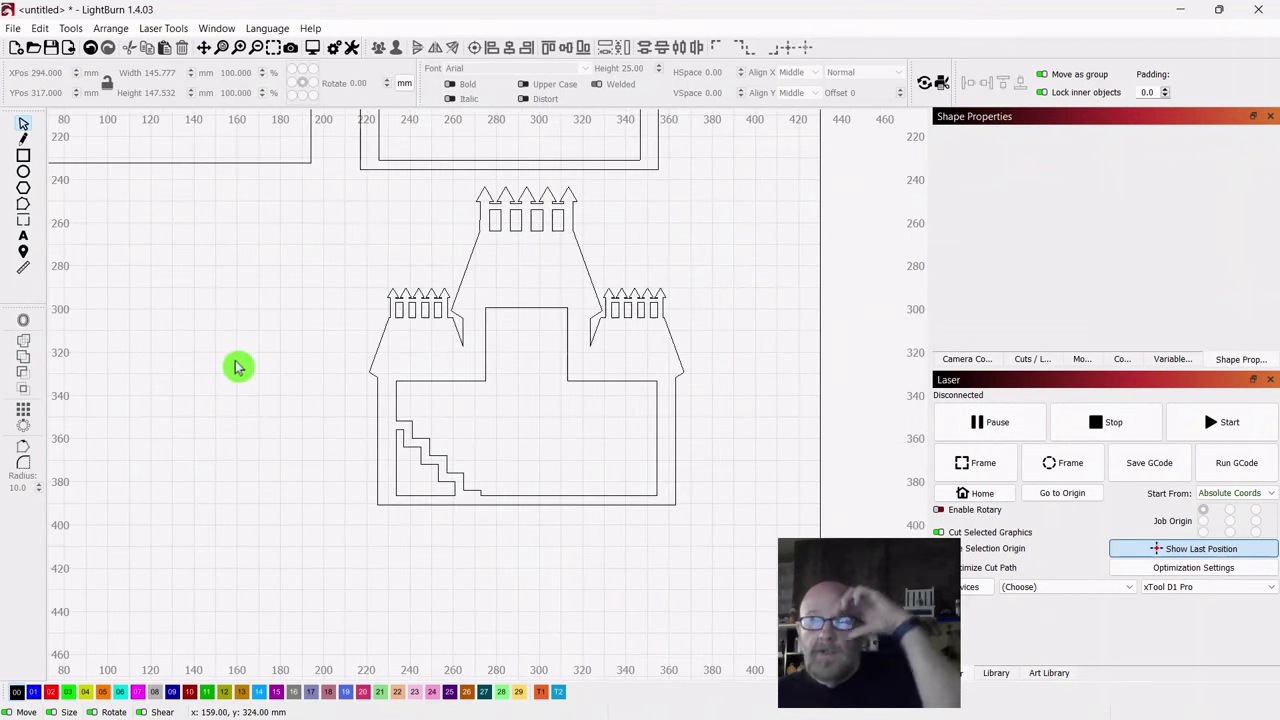
left_click_drag(280, 309, 343, 452)
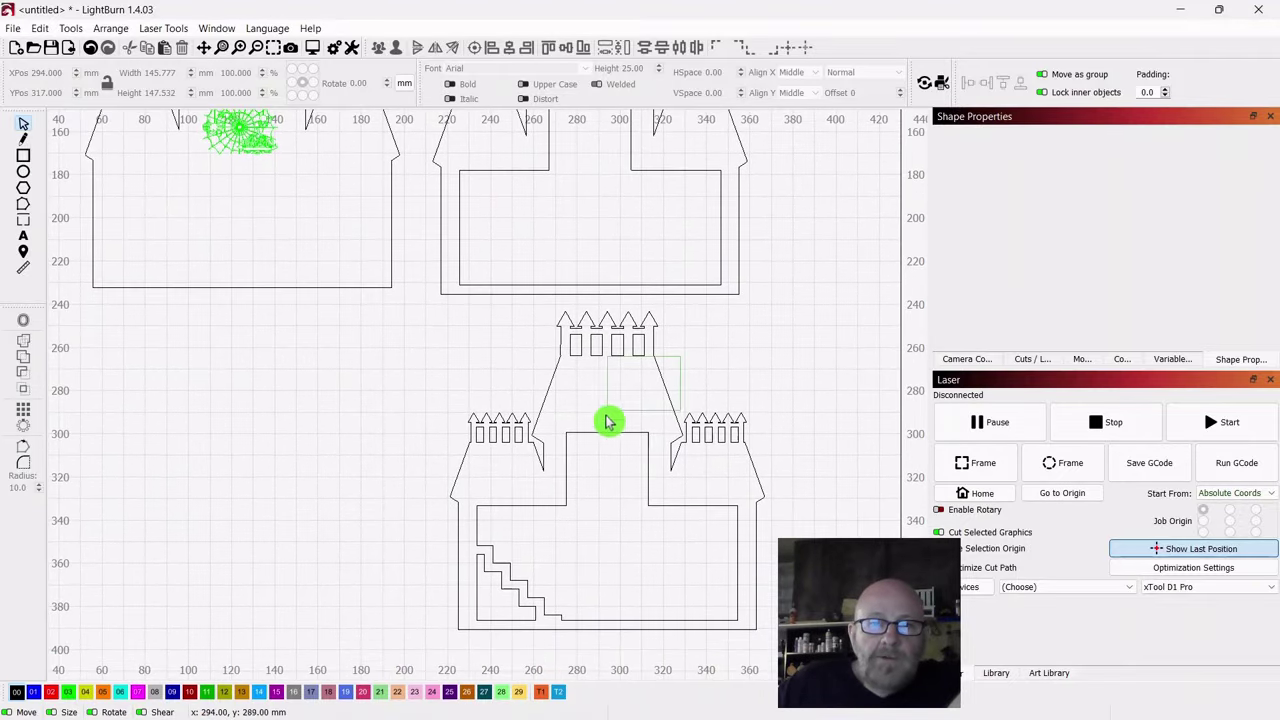
left_click(608, 445)
left_click_drag(608, 477, 622, 516)
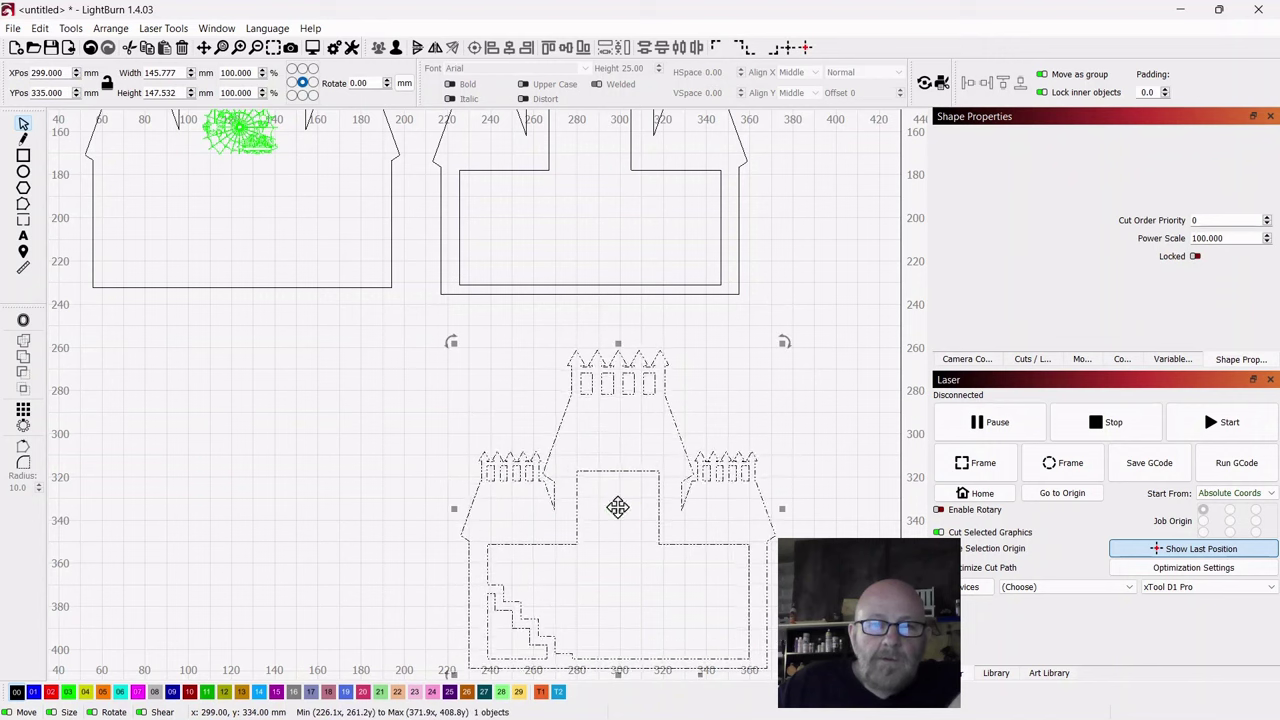
left_click_drag(337, 437, 317, 560)
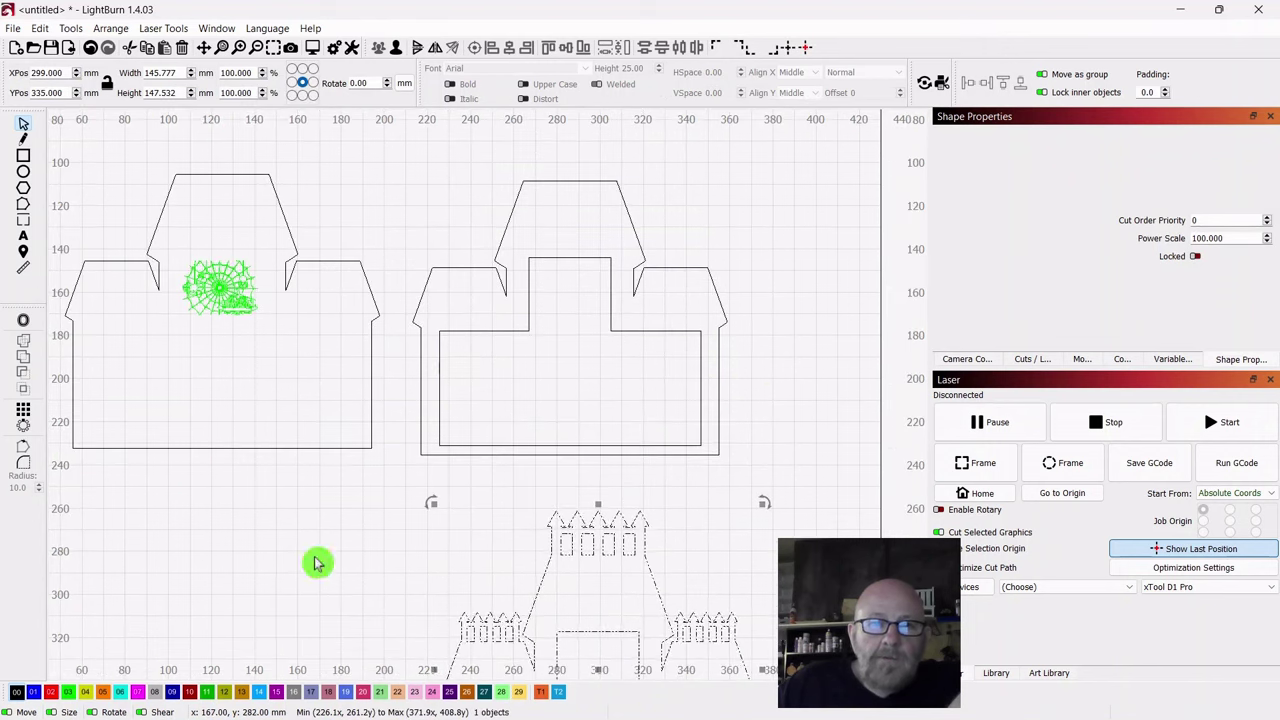
scroll(811, 357, "up", 4)
scroll(814, 343, "down", 3)
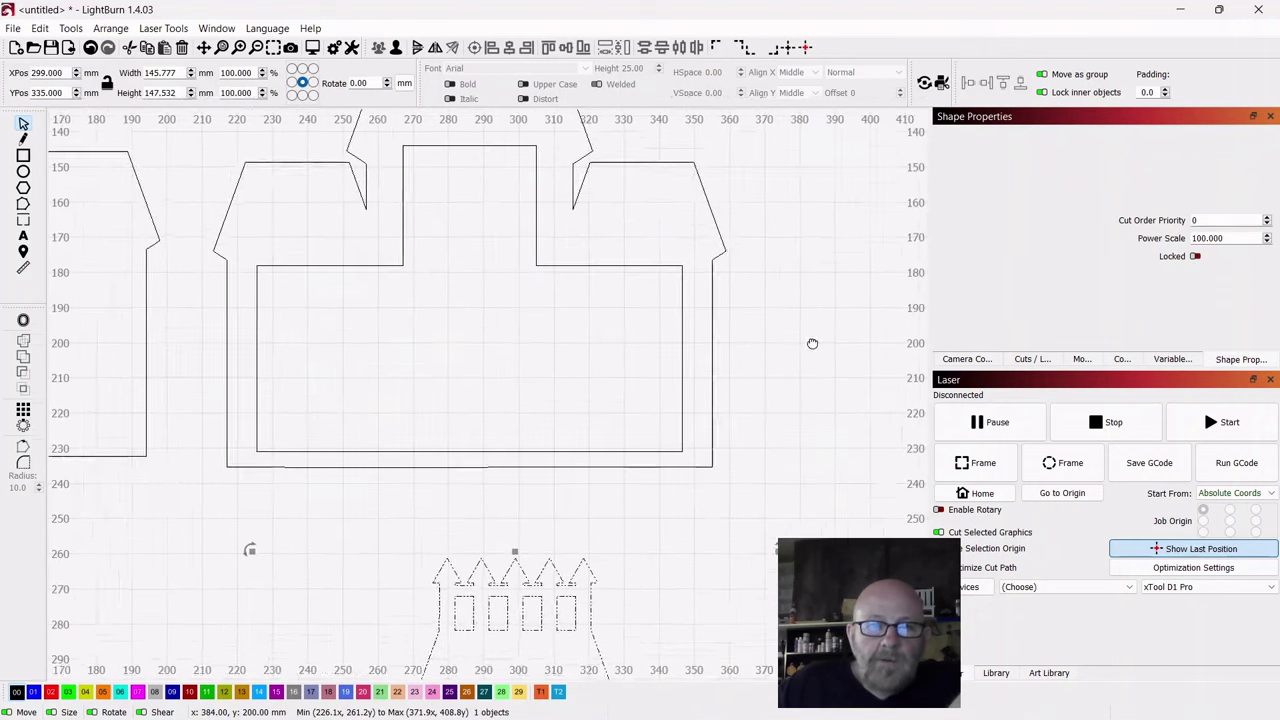
scroll(780, 380, "up", 3)
left_click(830, 323)
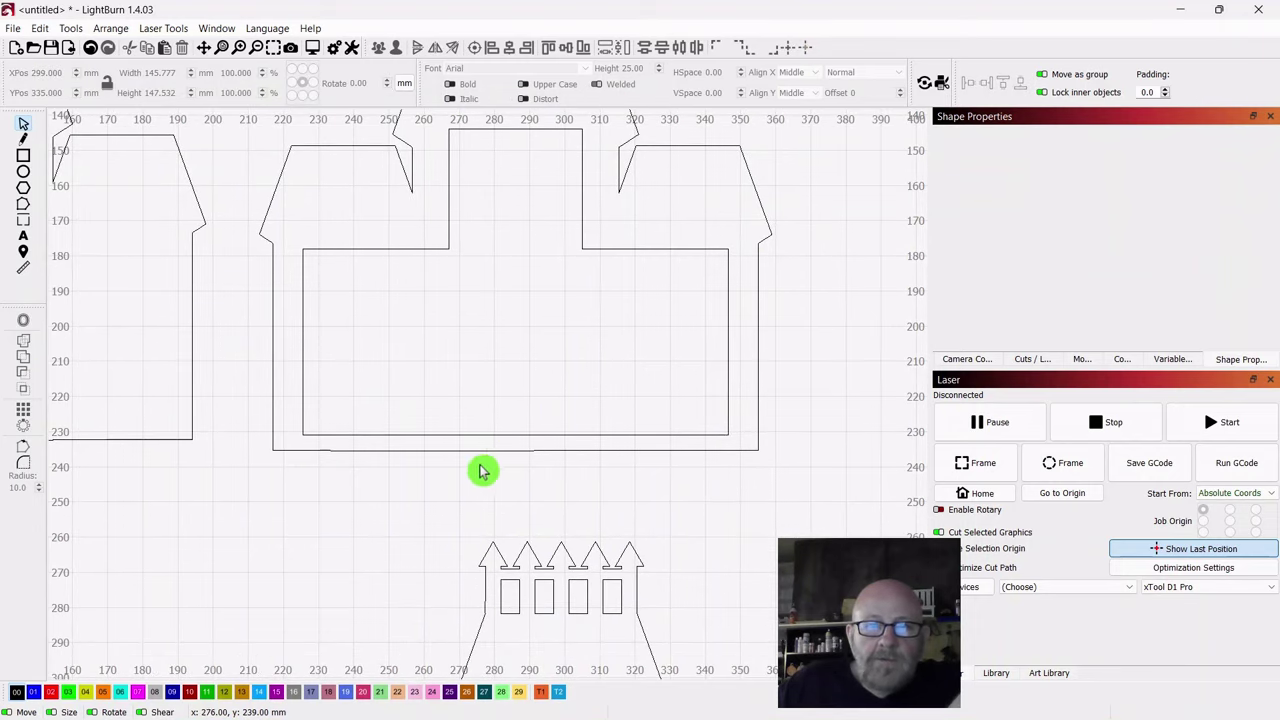
scroll(810, 376, "down", 3)
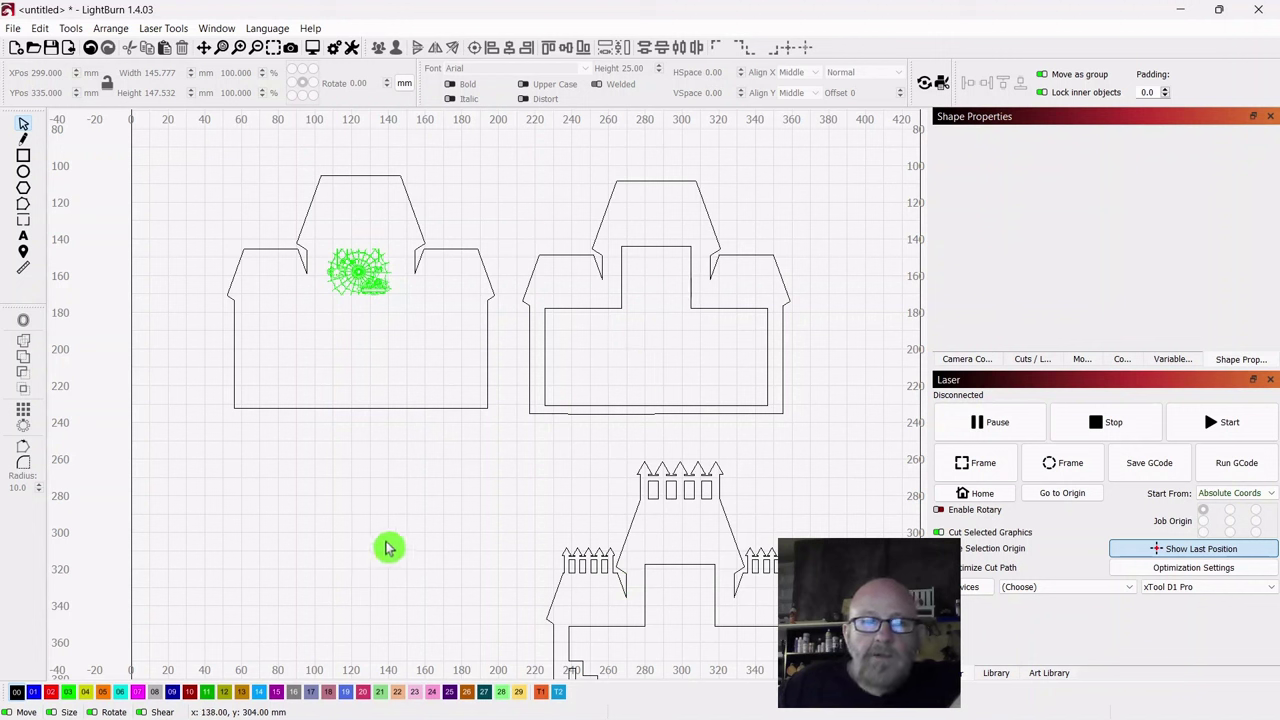
scroll(277, 437, "down", 1)
scroll(277, 437, "down", 1)
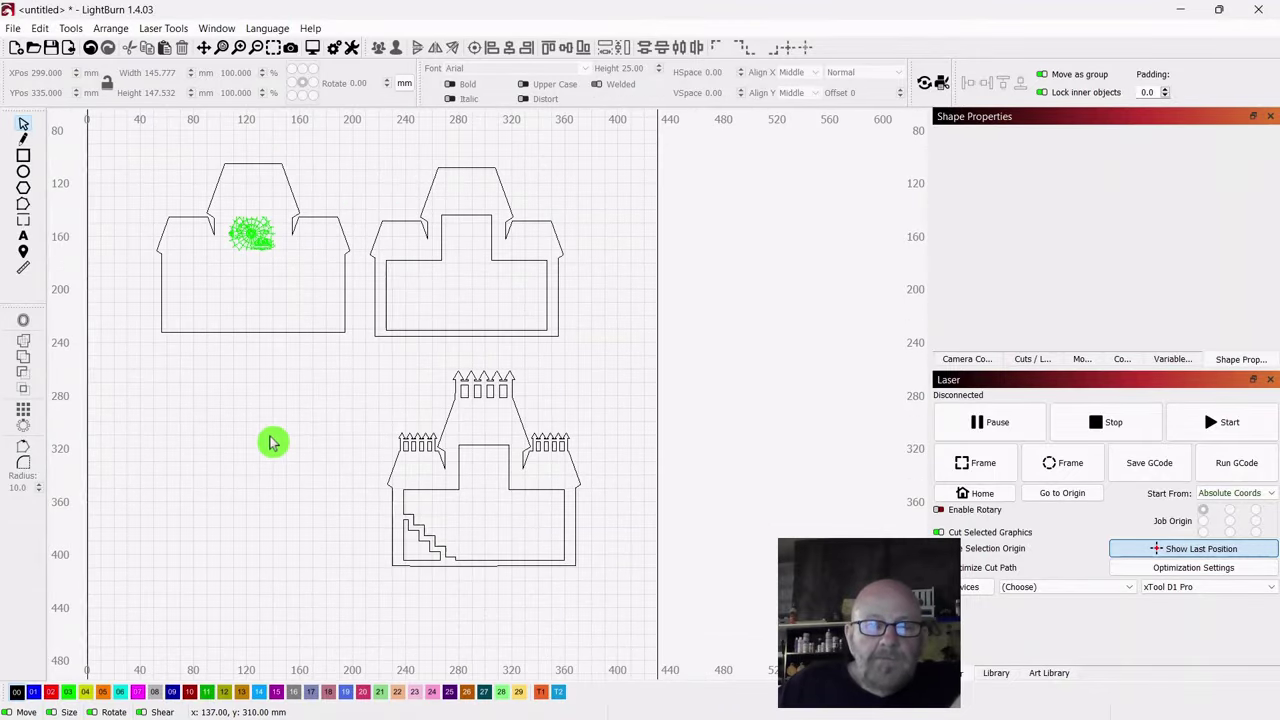
Step: Import old_witch.svg and shrink the witch to about 28.5 × 31.8 mm, standing at the base of the stepped opening
scroll(272, 442, "up", 2)
left_click_drag(271, 440, 334, 500)
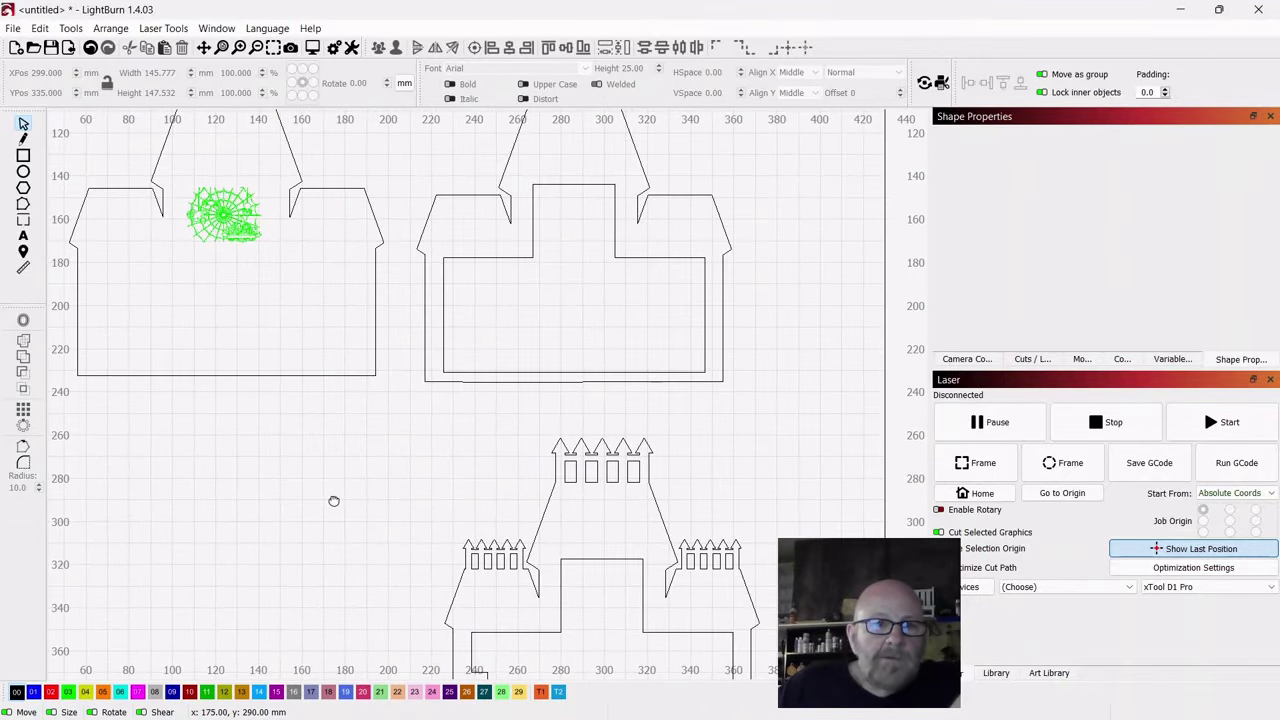
left_click(70, 47)
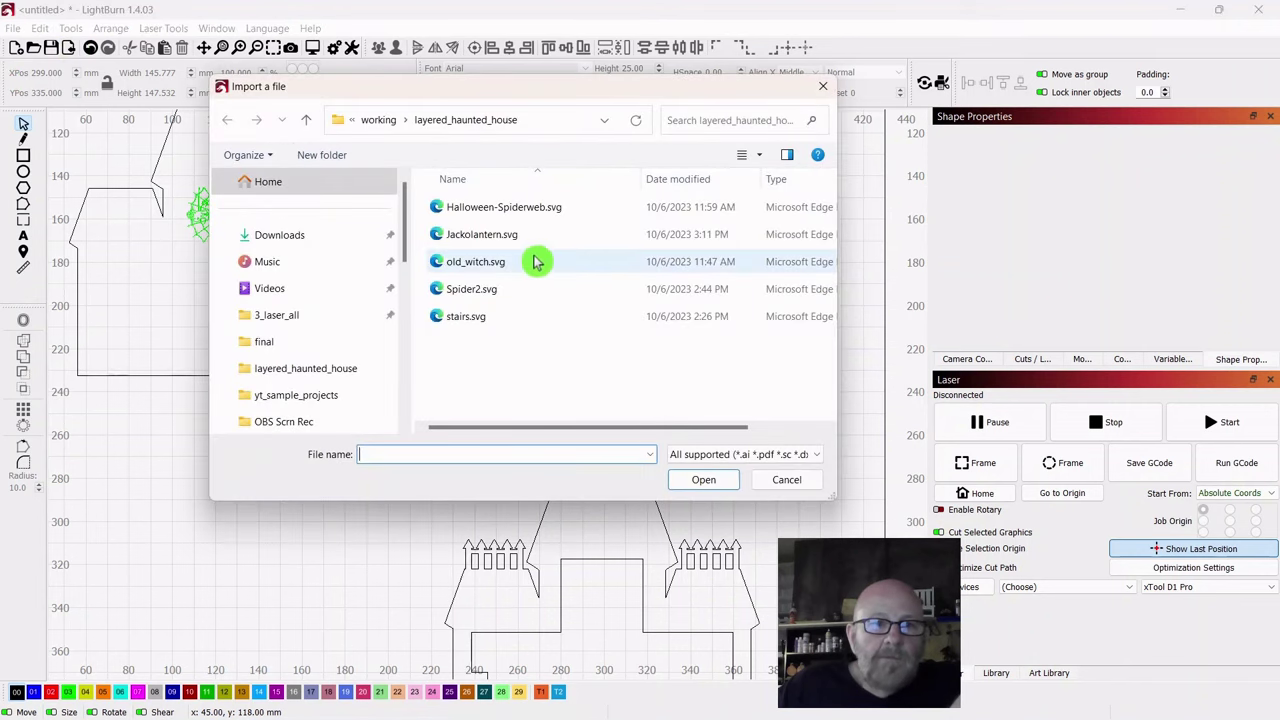
double_click(475, 264)
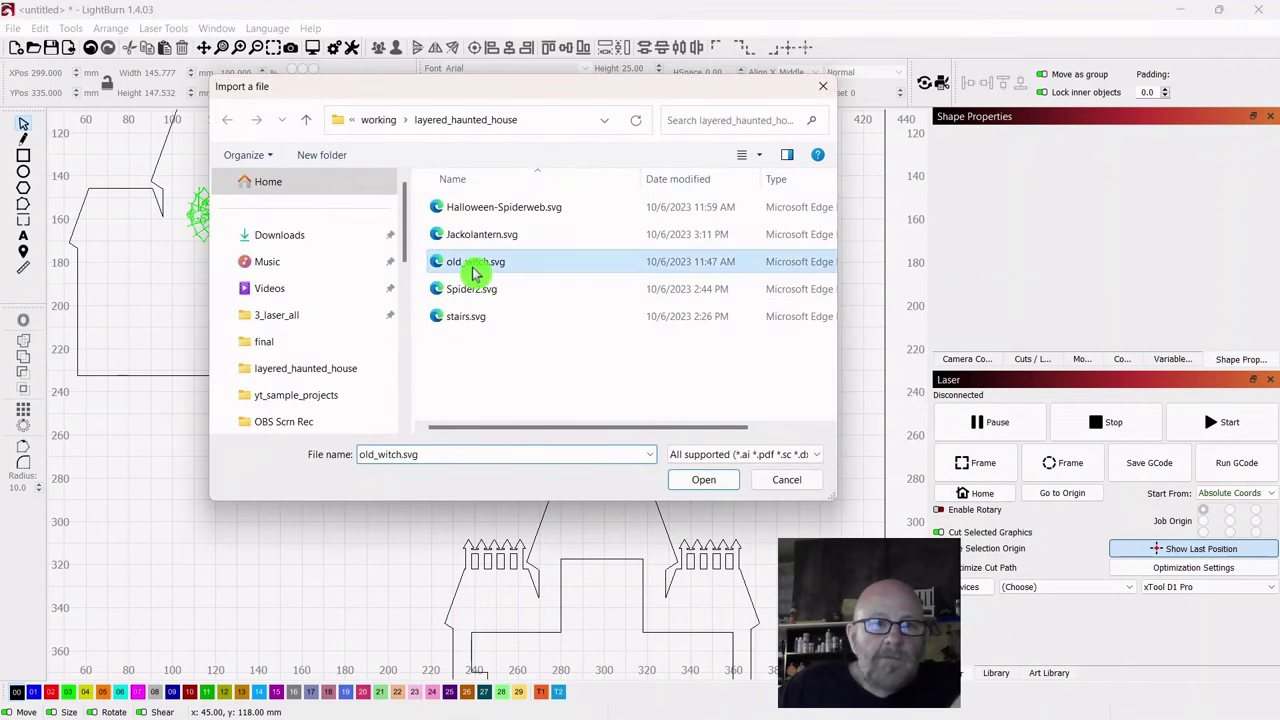
mouse_move(471, 271)
left_mouse_down()
mouse_move(484, 395)
mouse_move(586, 318)
left_mouse_up()
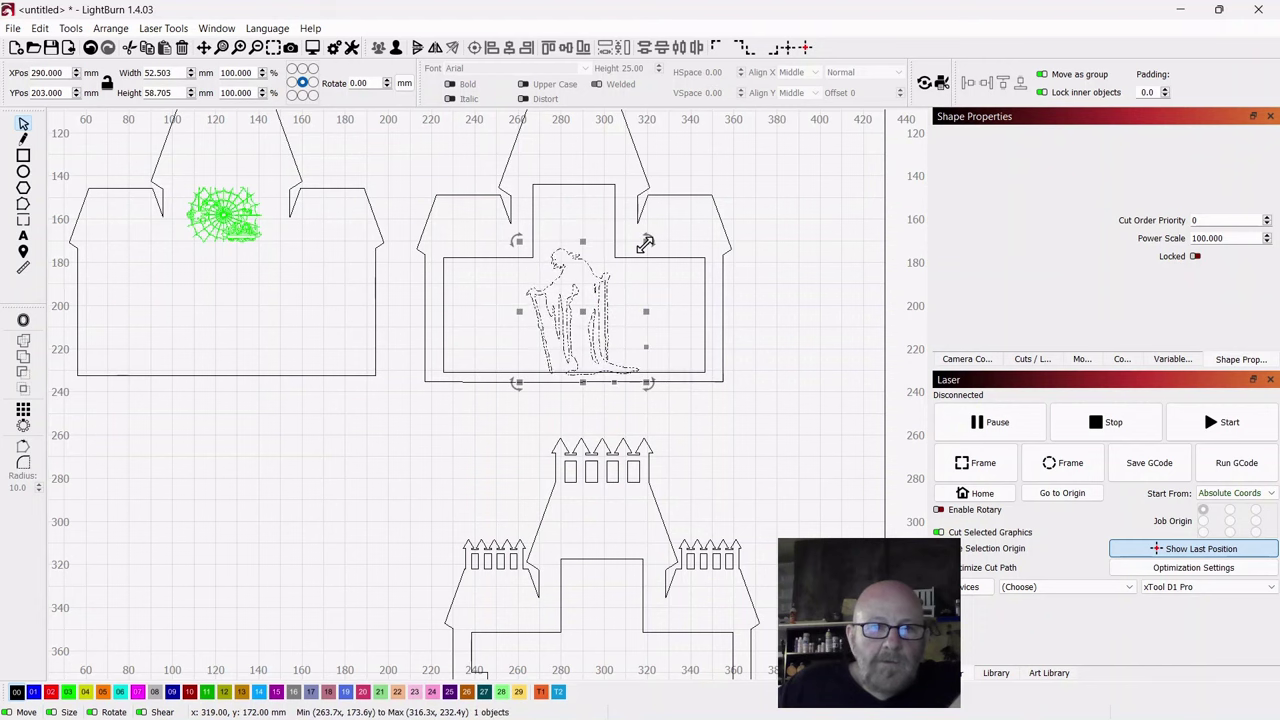
scroll(797, 443, "up", 5)
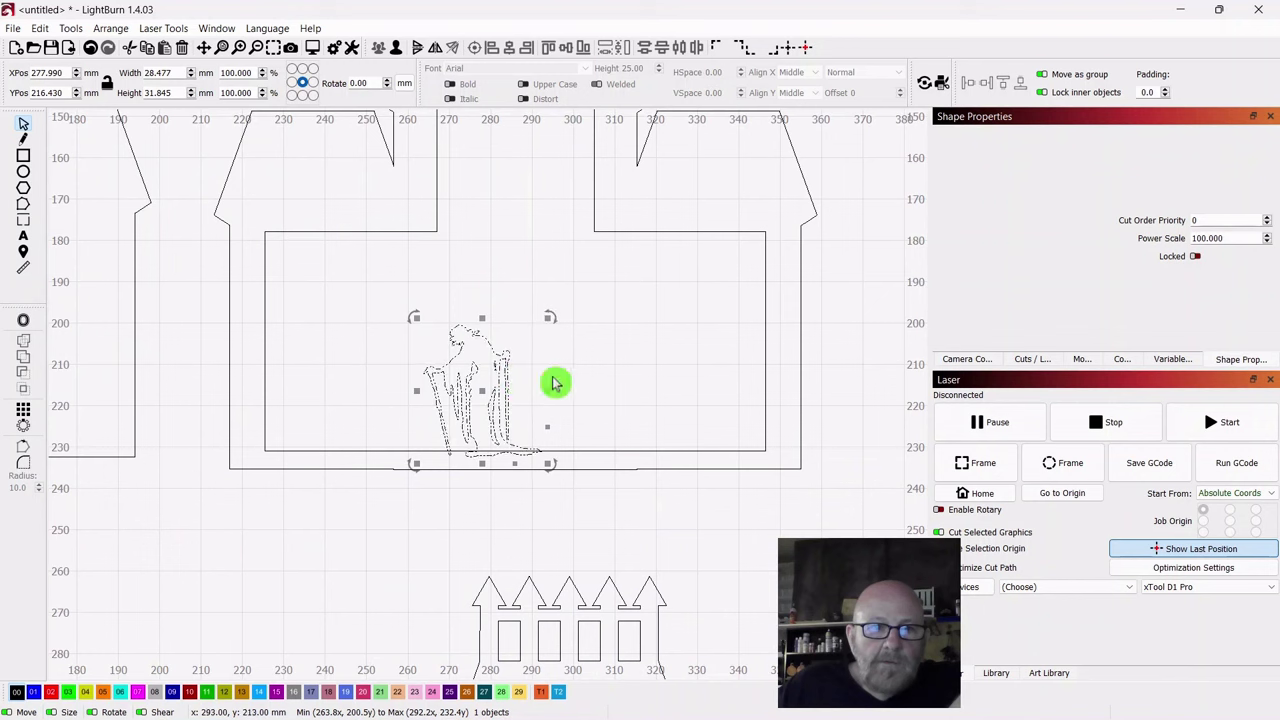
Step: Move the fenced house with stairs slightly closer to the stepped-opening layer, to about X 295, Y 326 mm
scroll(763, 540, "down", 4)
left_click_drag(763, 540, 749, 348)
scroll(752, 353, "down", 3)
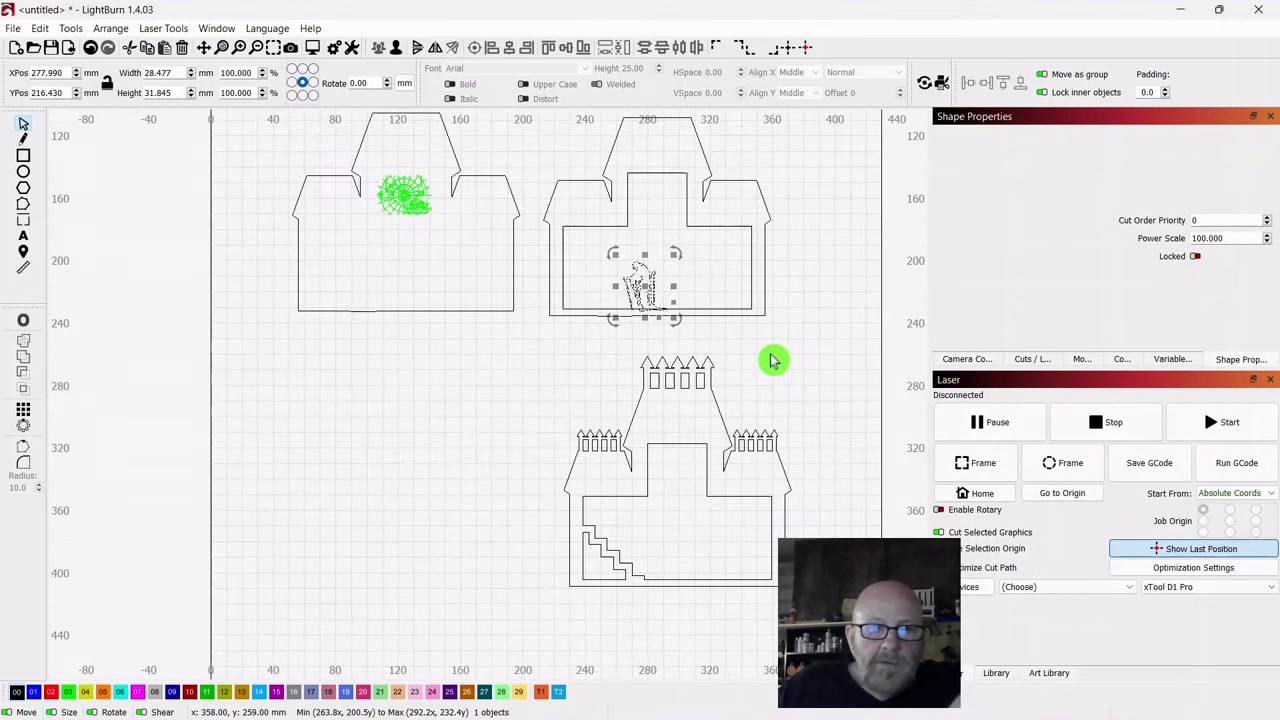
left_click_drag(613, 378, 529, 634)
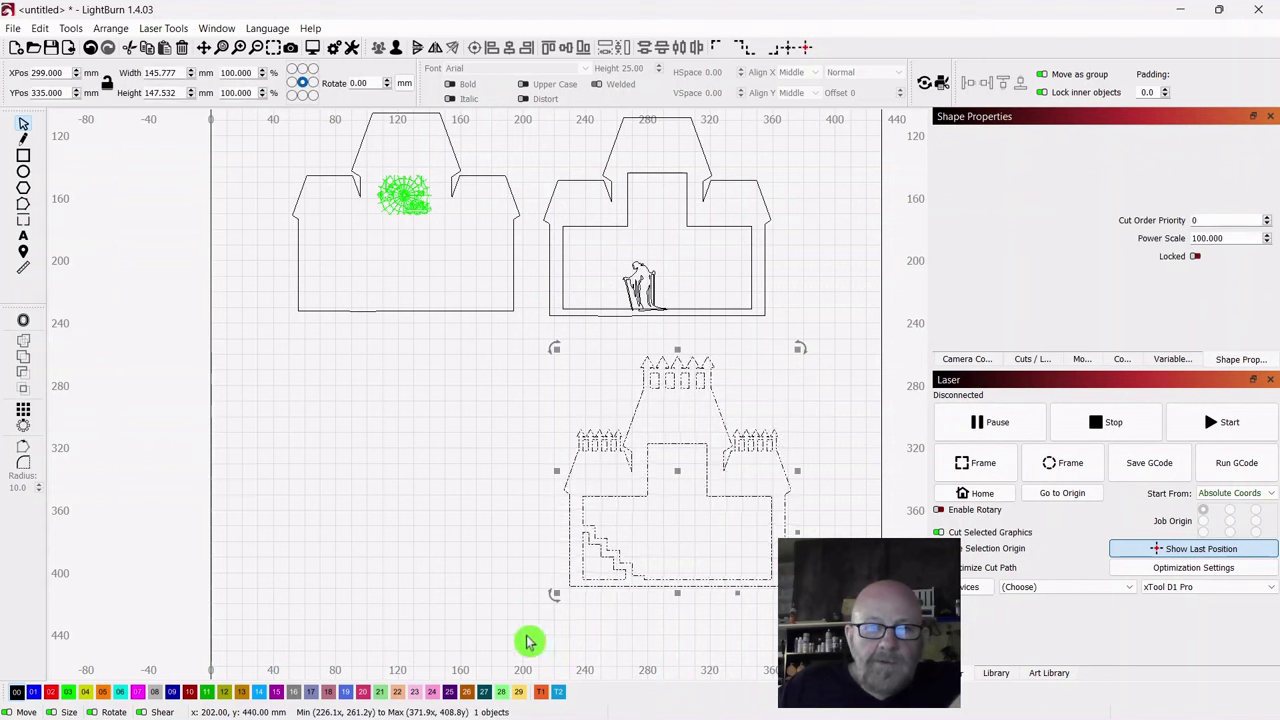
left_click_drag(812, 259, 746, 319)
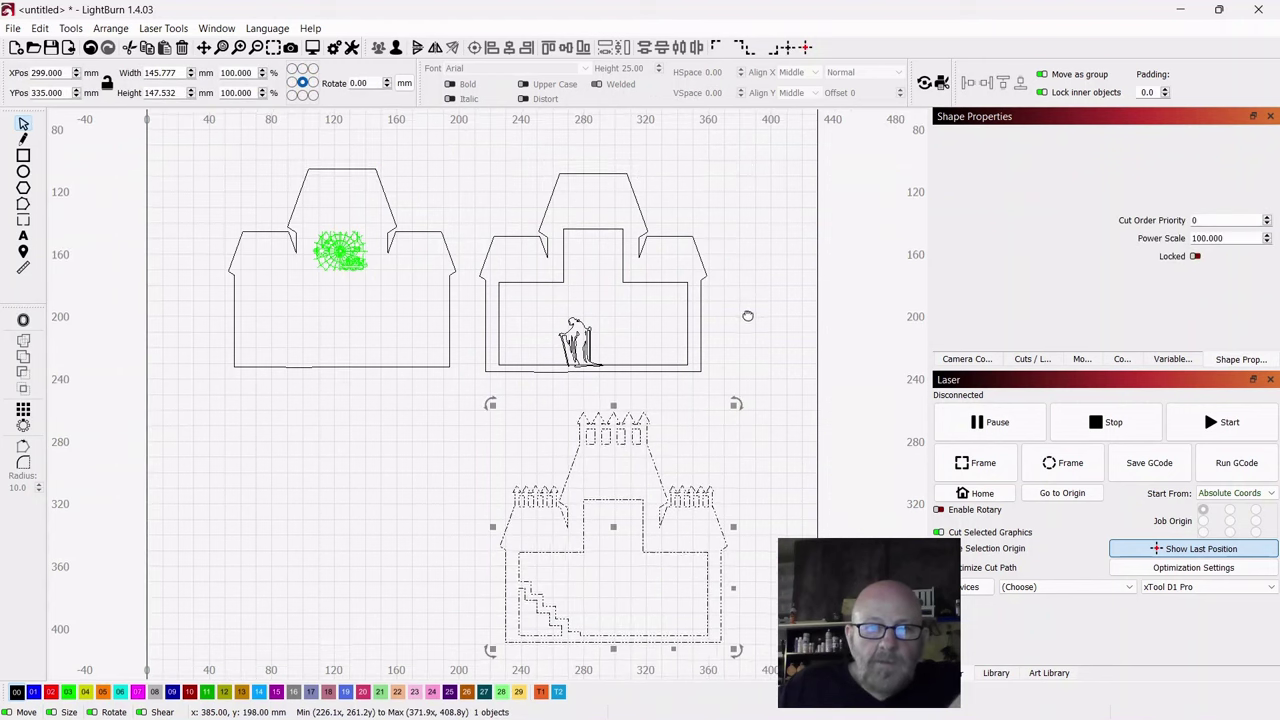
mouse_move(611, 500)
left_mouse_down()
mouse_move(593, 270)
mouse_move(603, 342)
mouse_move(529, 551)
mouse_move(608, 522)
left_mouse_up()
left_click(770, 338)
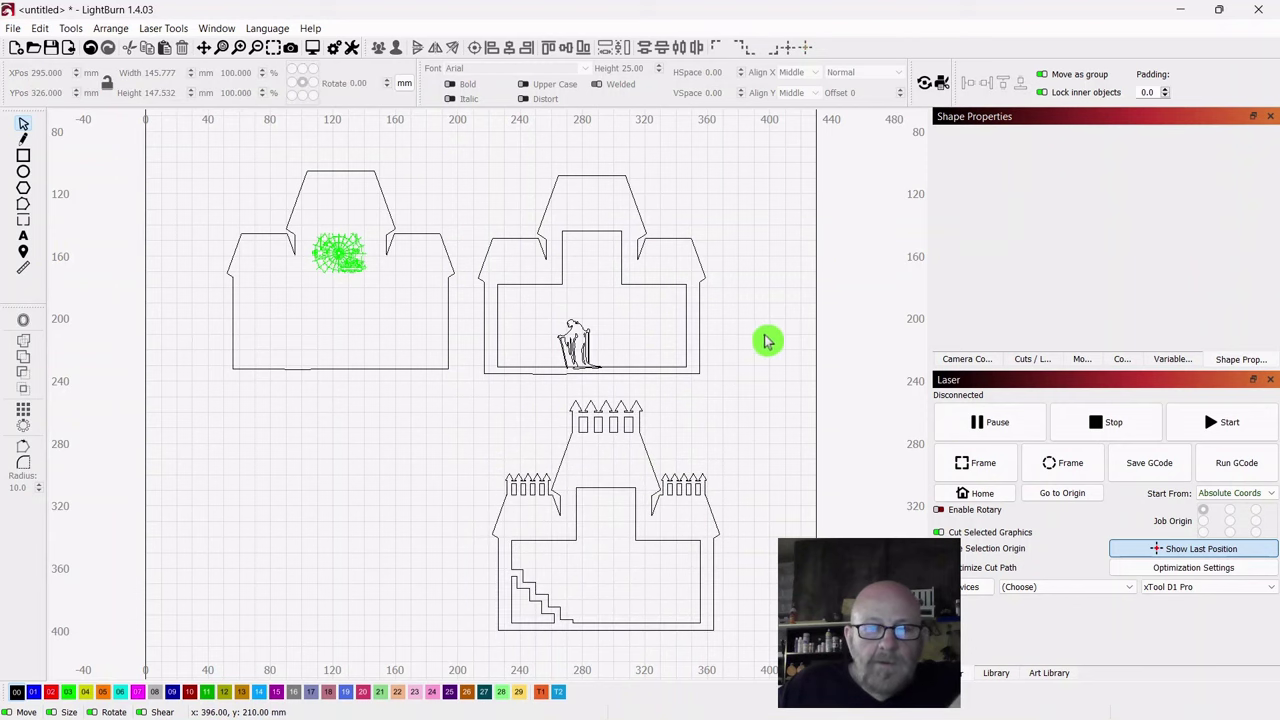
Step: Move the witch out of the stepped opening to the empty area below the spiderweb house, at about X 150, Y 283 mm
scroll(766, 341, "up", 3)
left_click_drag(717, 471, 817, 388)
scroll(818, 392, "down", 2)
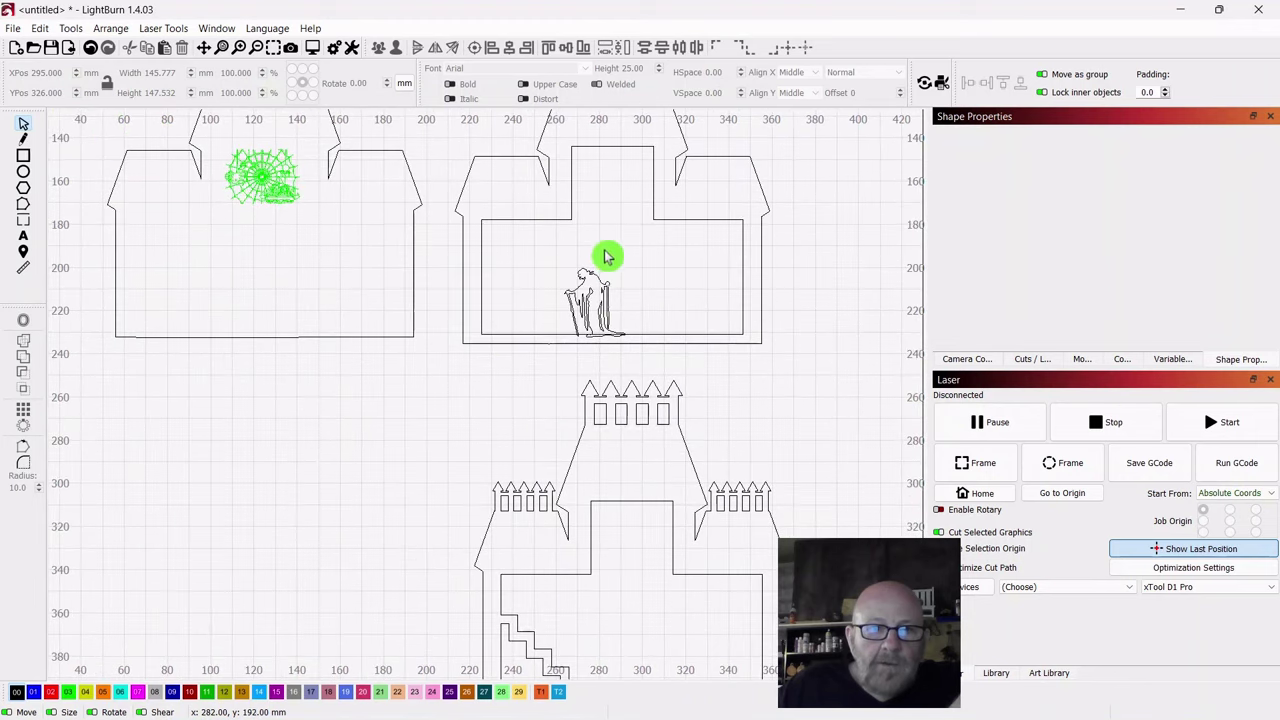
left_click(596, 298)
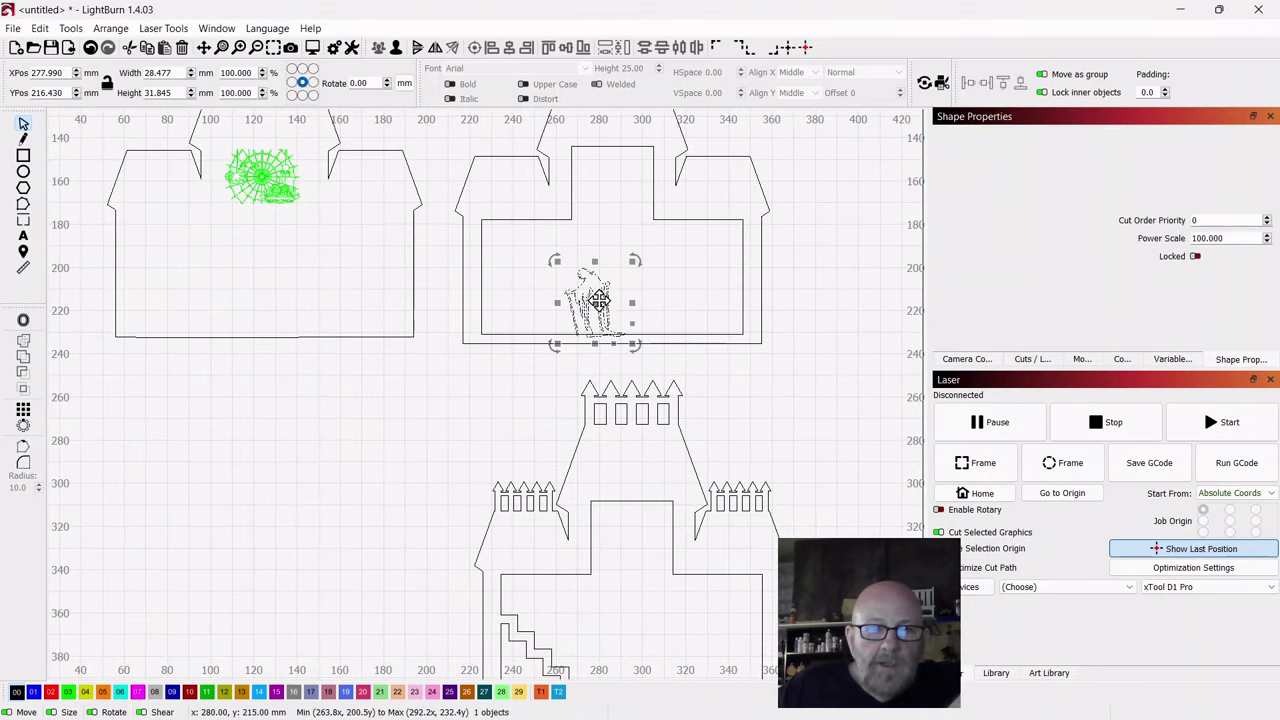
left_click_drag(596, 298, 320, 455)
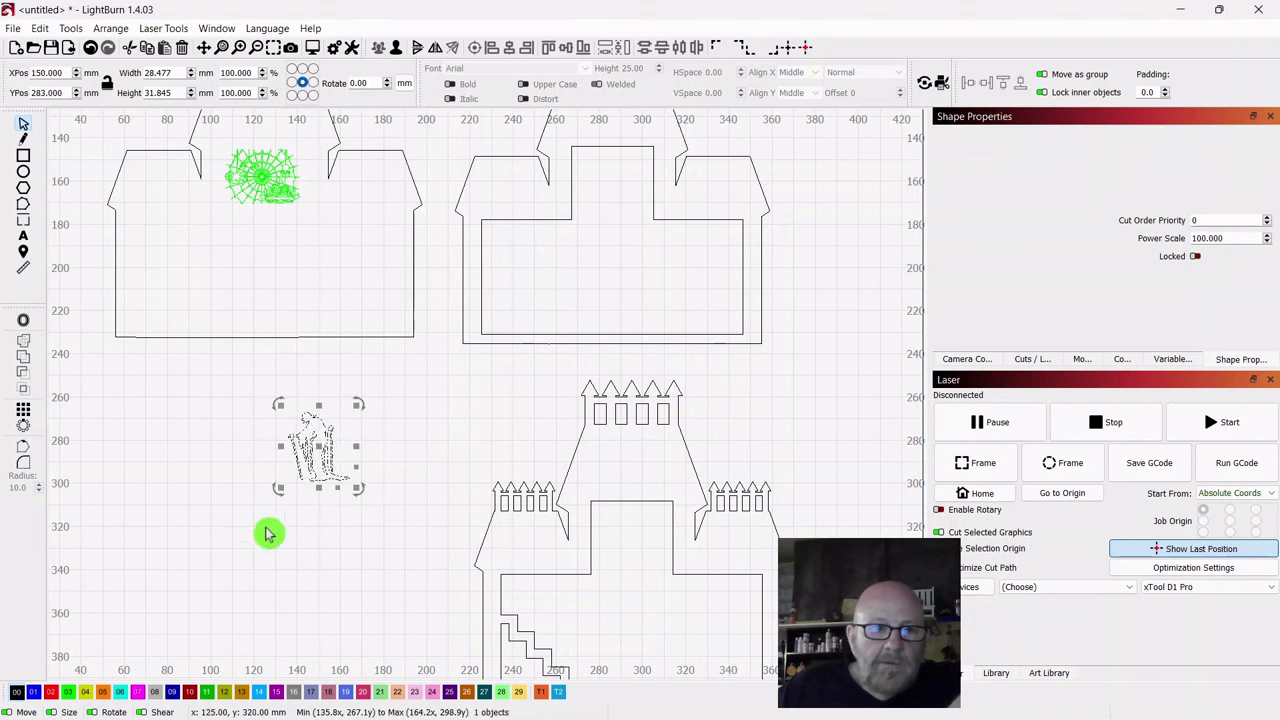
Step: Offset the witch outward with round corners and outer shapes only, and move the original witch aside to about X 194, Y 274 mm
left_click(27, 325)
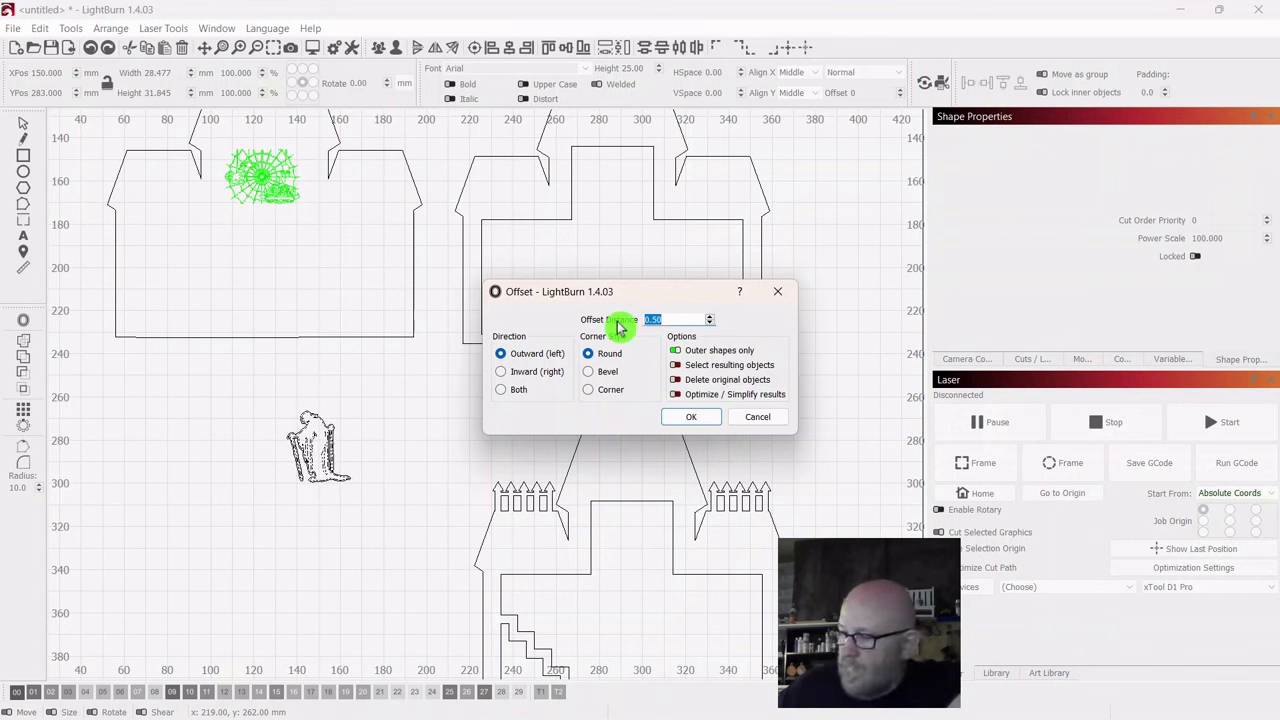
left_click(686, 419)
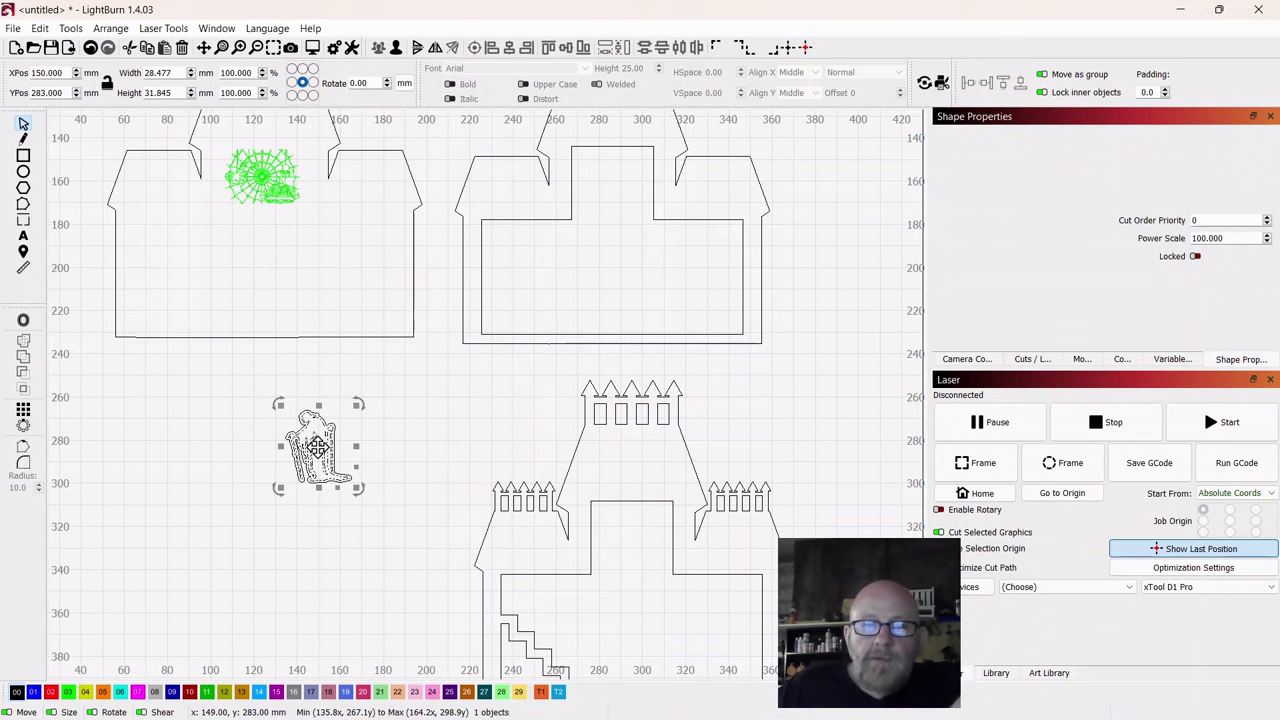
left_click_drag(316, 447, 415, 434)
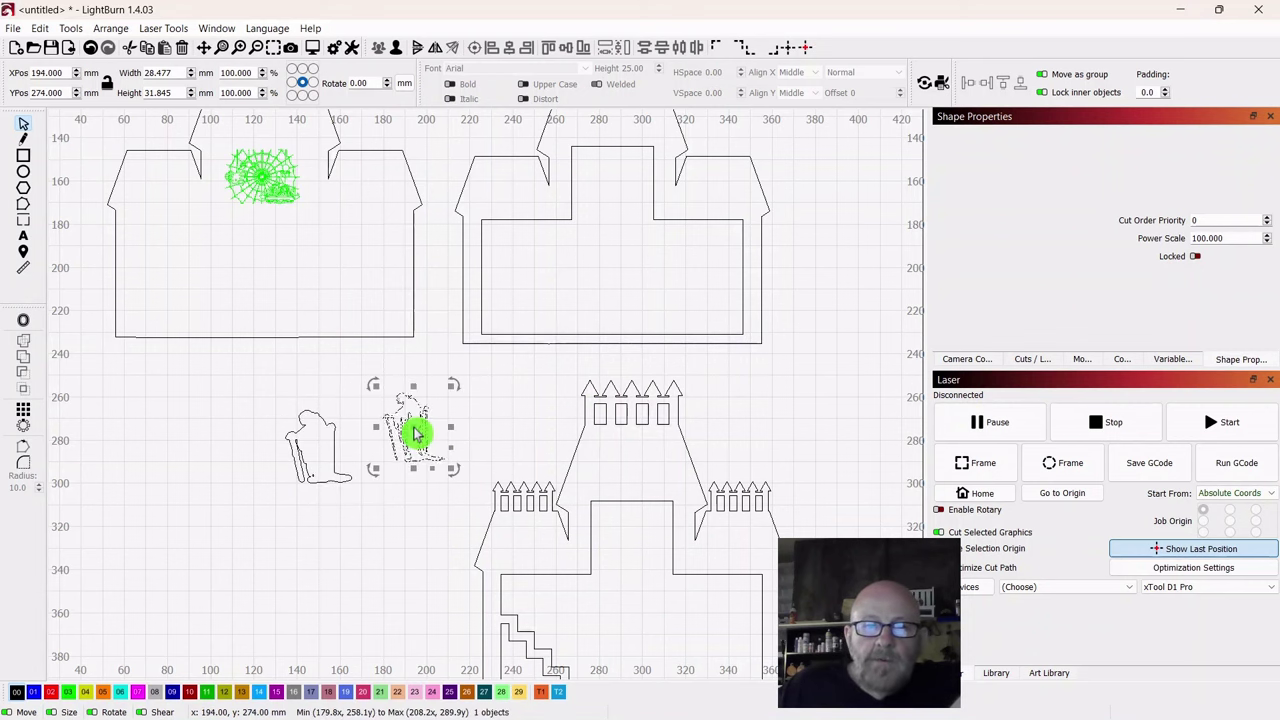
scroll(395, 548, "up", 2)
scroll(397, 546, "up", 2)
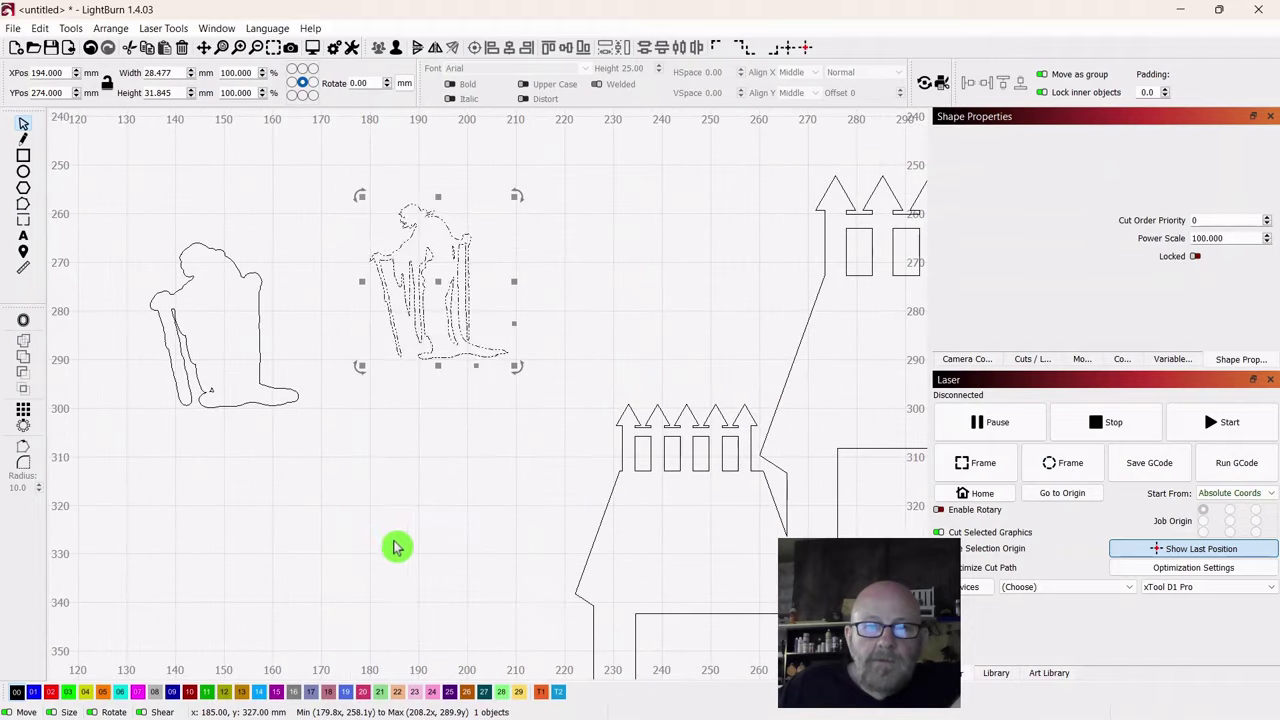
left_click_drag(397, 546, 629, 486)
left_click(466, 477)
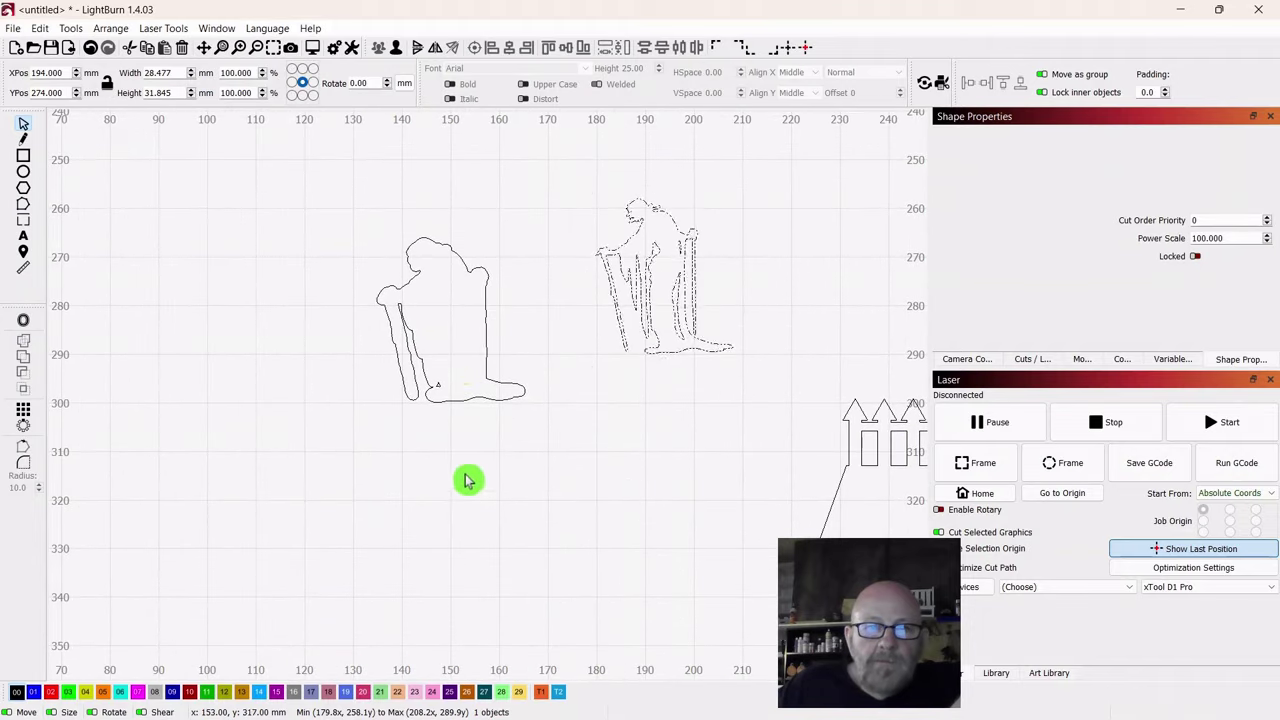
left_click_drag(483, 226, 421, 364)
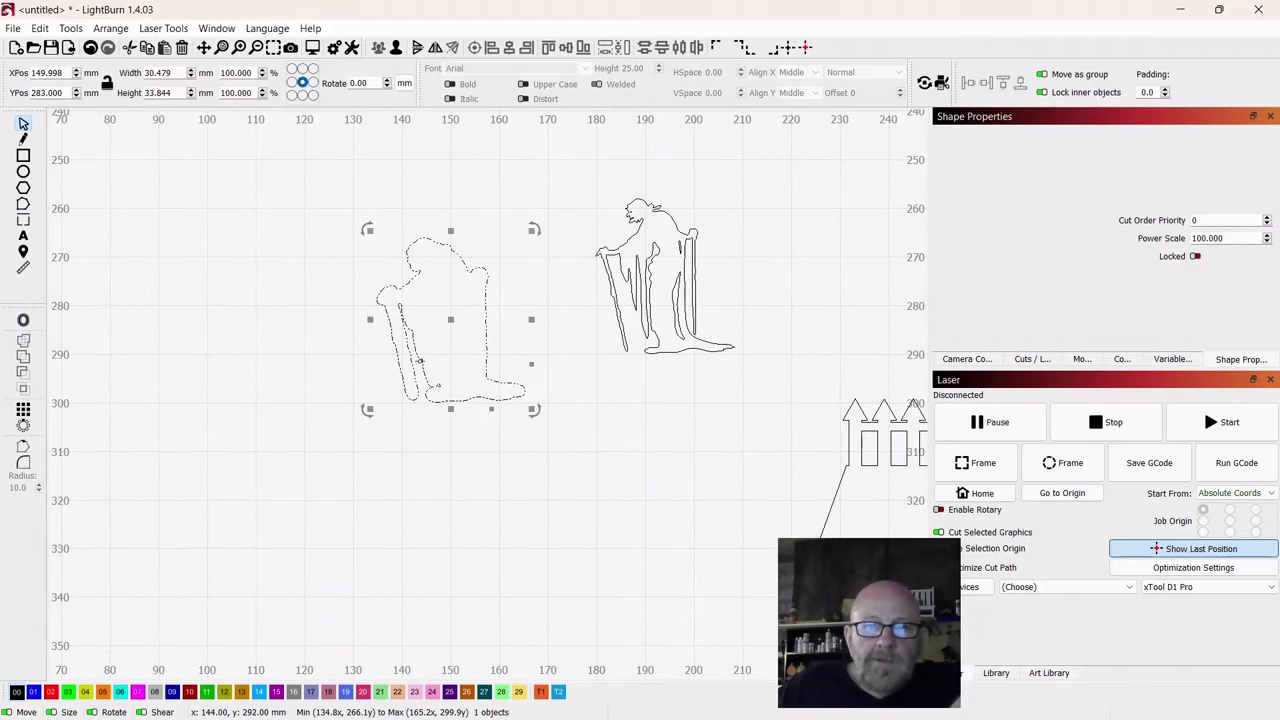
right_click(449, 316)
left_click(481, 461)
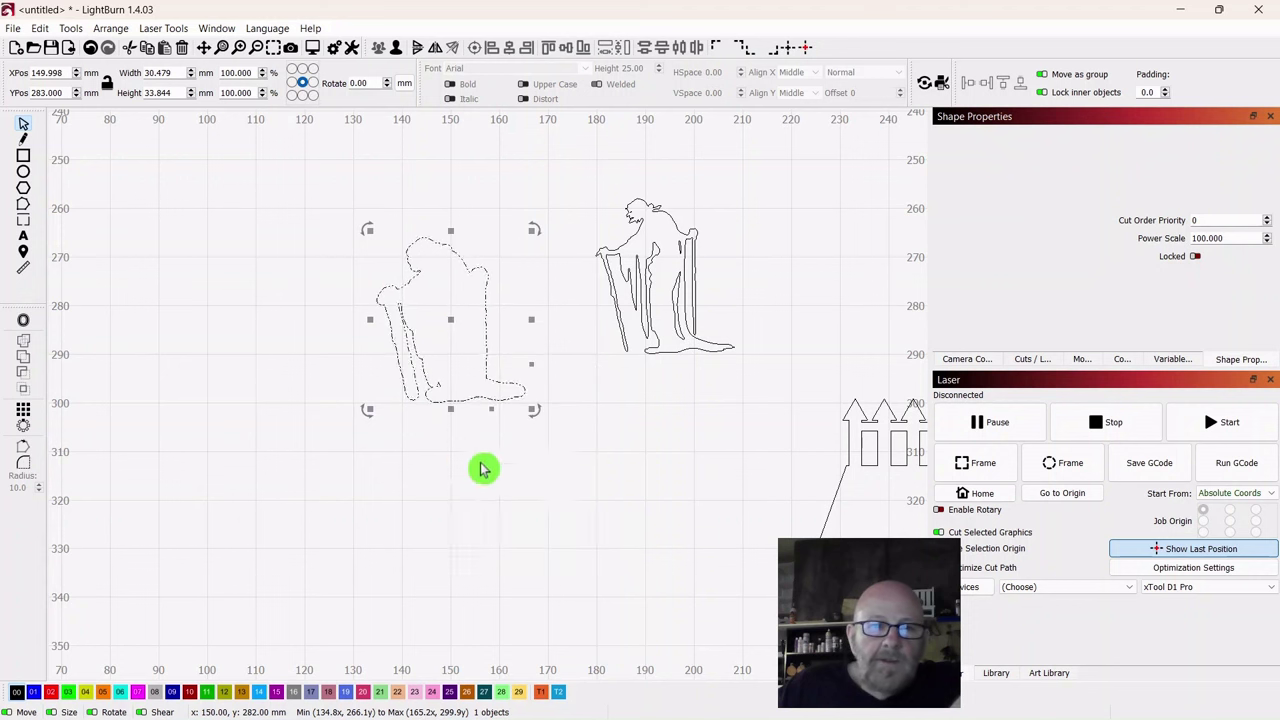
left_click(459, 523)
Step: Delete the tiny stray triangle inside the witch's offset outline, just above the foot
left_click(437, 385)
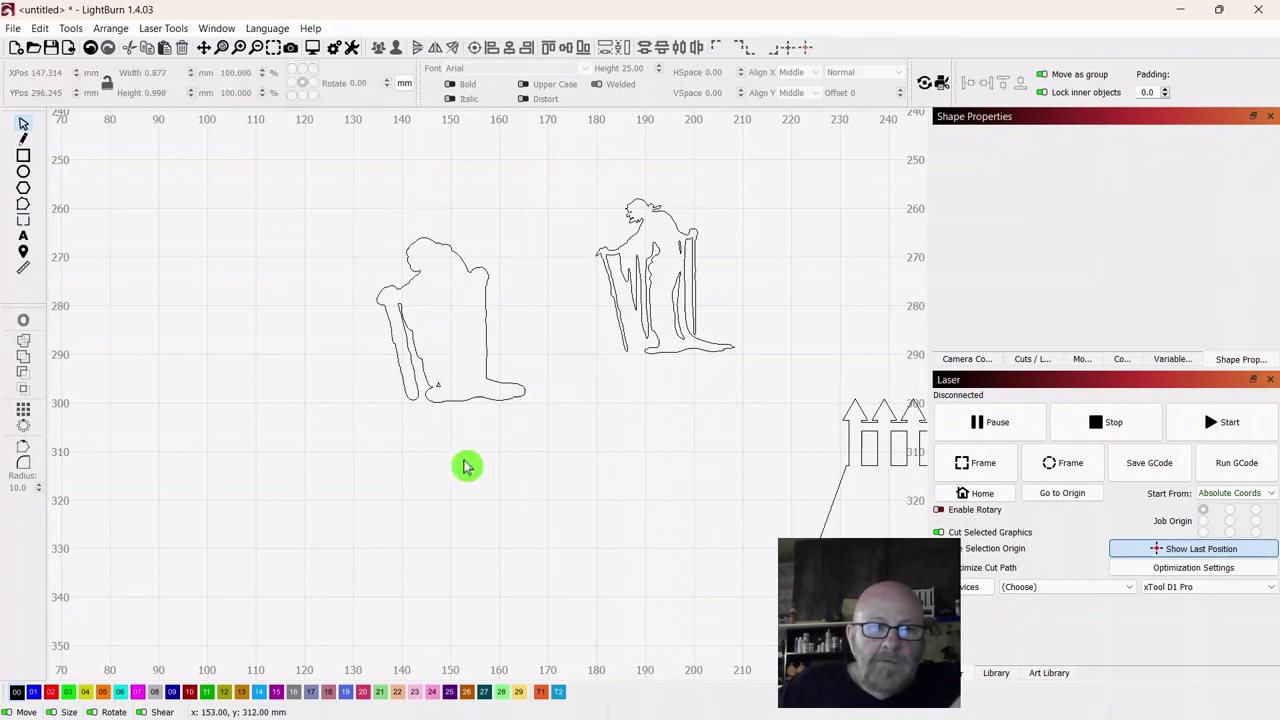
scroll(466, 463, "up", 5)
left_click(372, 186)
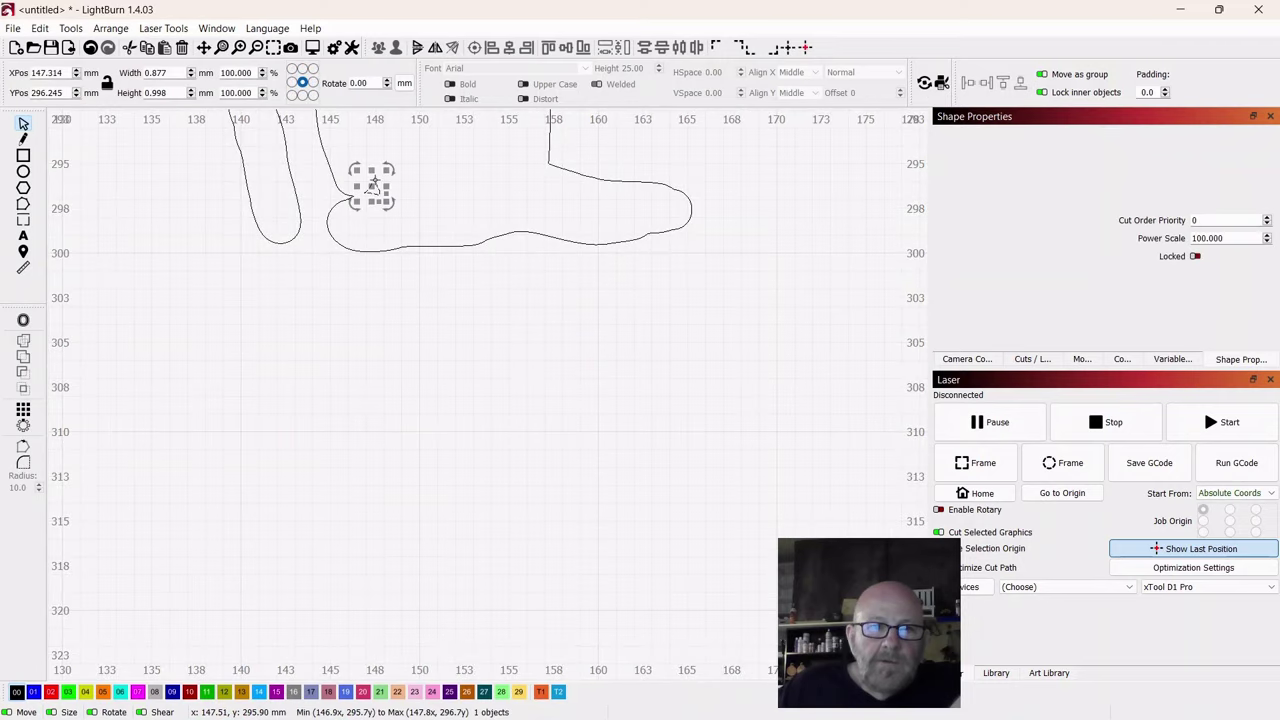
right_click(372, 186)
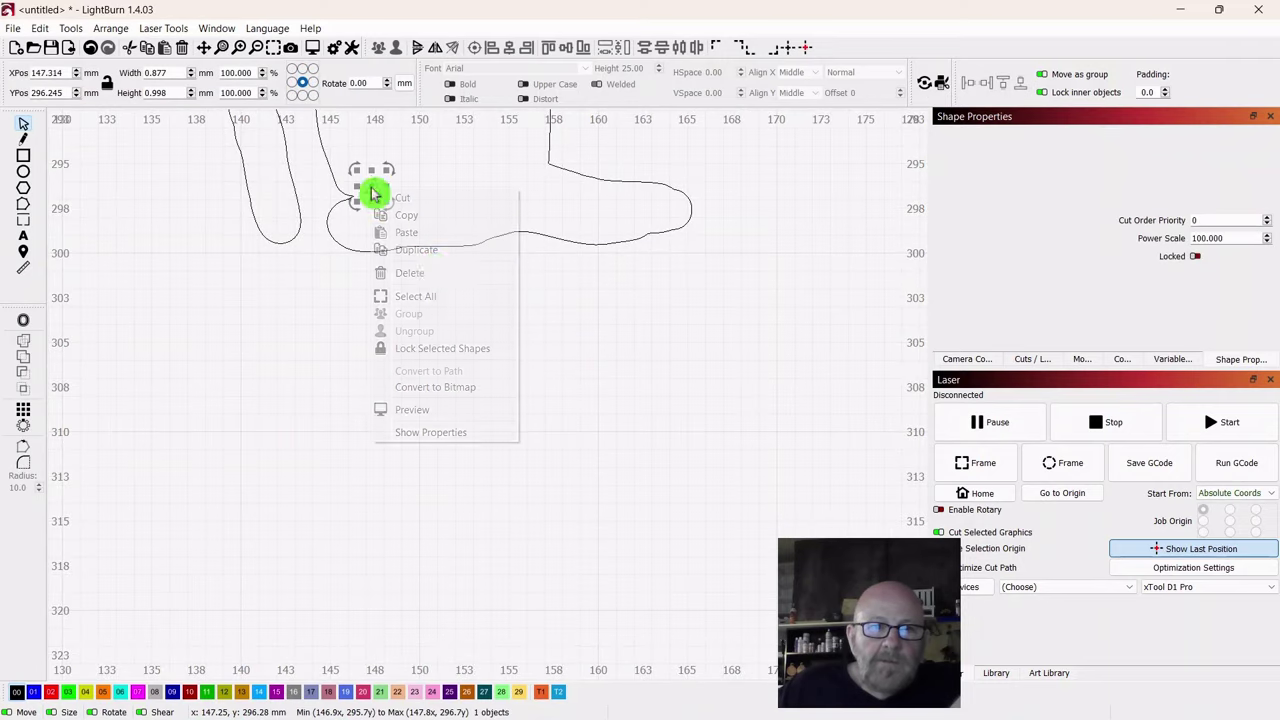
left_click(412, 273)
scroll(474, 347, "down", 5)
left_click(437, 314)
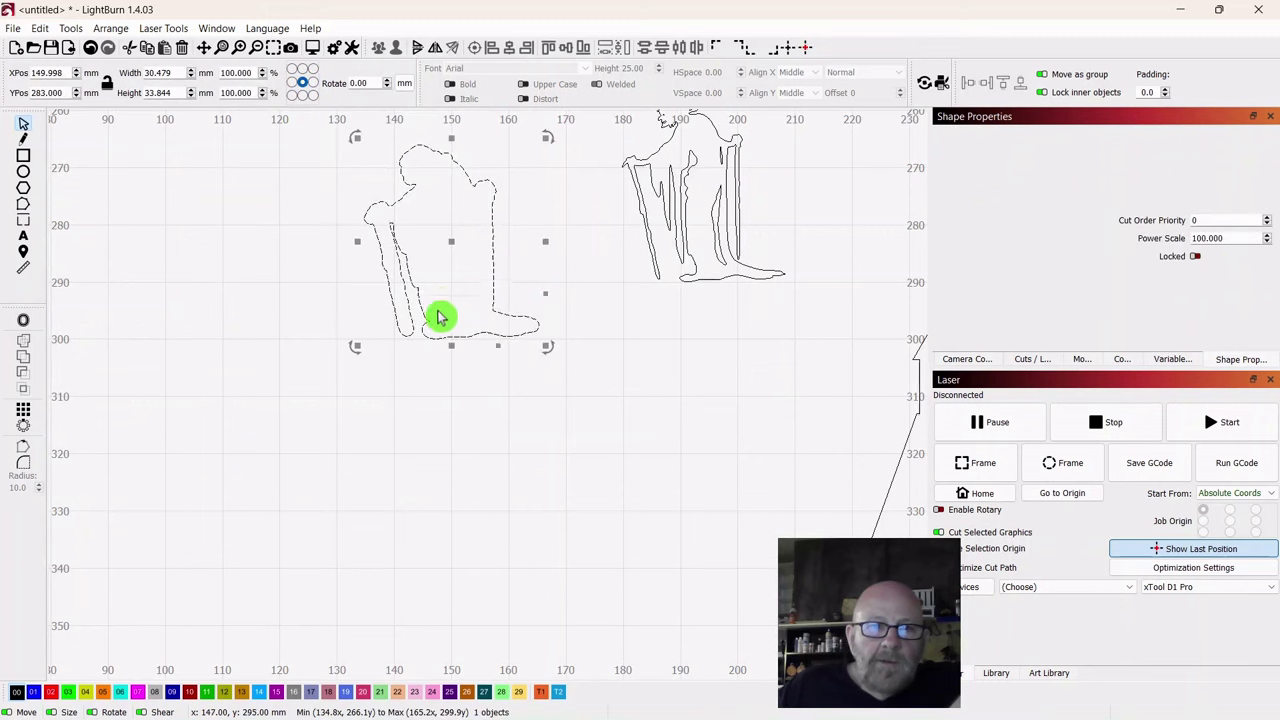
left_click(535, 457)
scroll(551, 451, "down", 5)
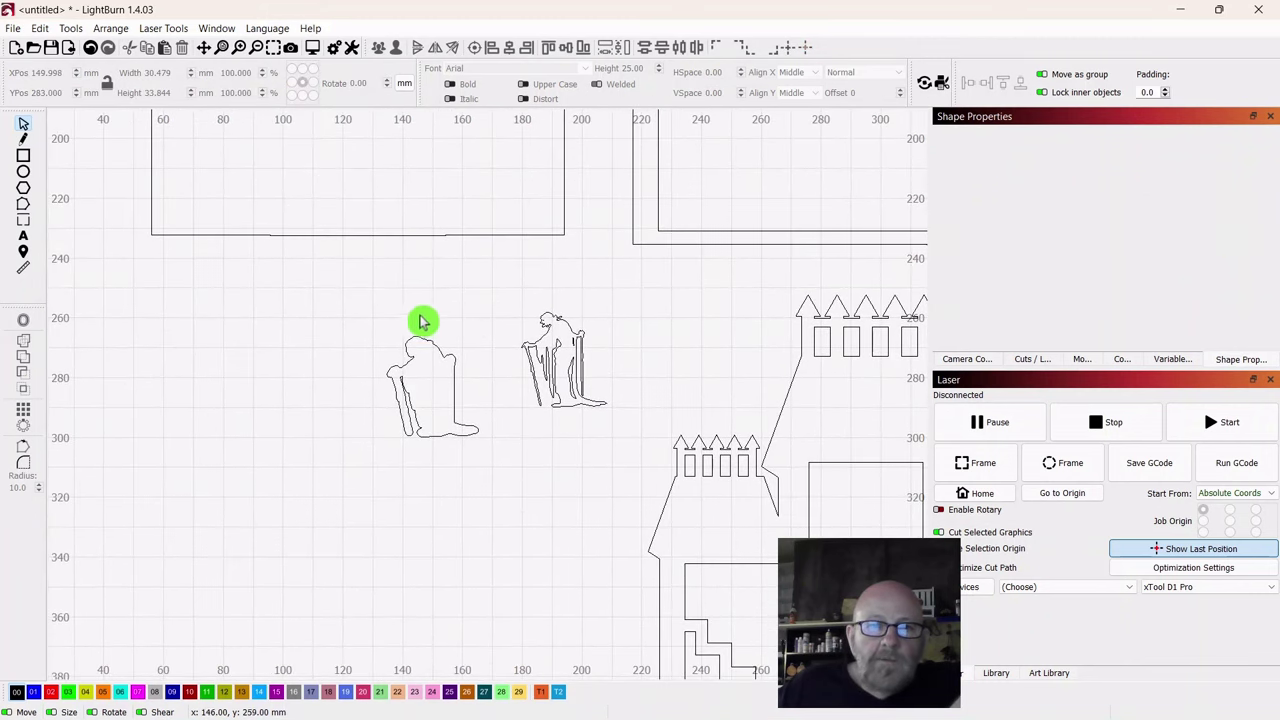
scroll(452, 550, "down", 5)
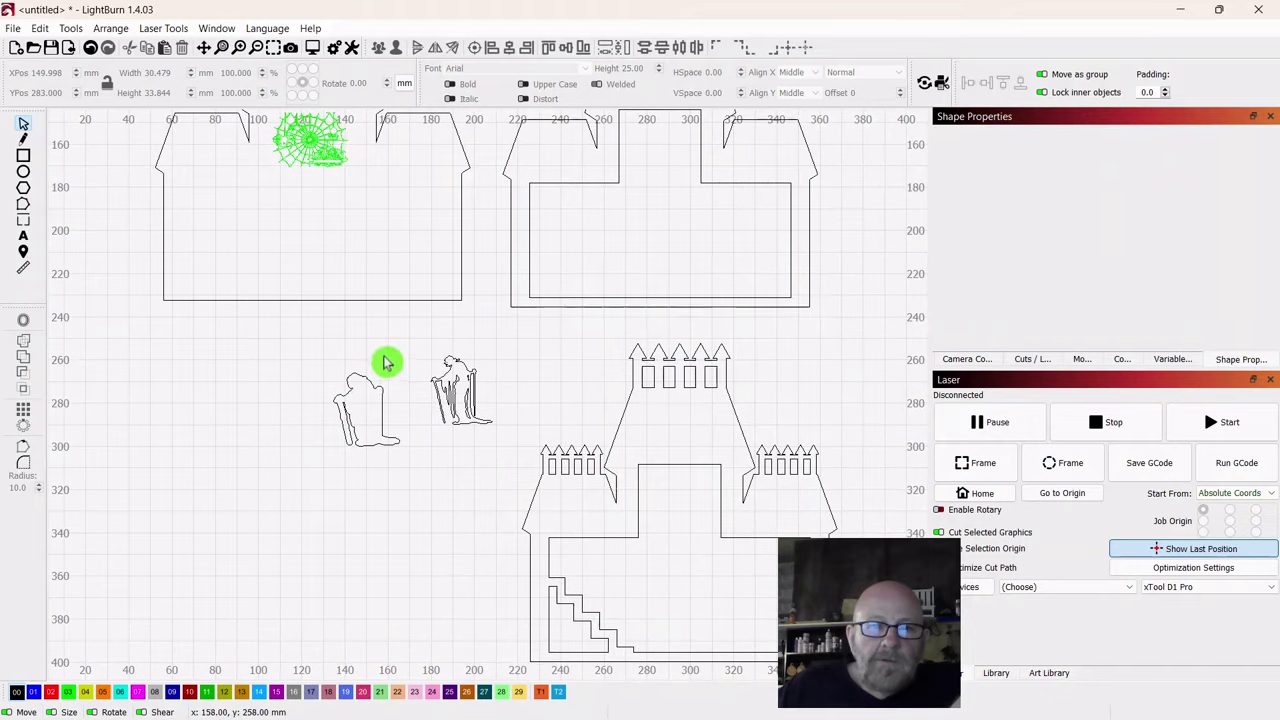
Step: Move the solid witch outline onto the bottom inner edge of the middle house frame, at X 282 mm, Y 216 mm
left_click(352, 440)
left_click_drag(365, 408, 650, 270)
scroll(135, 522, "down", 2)
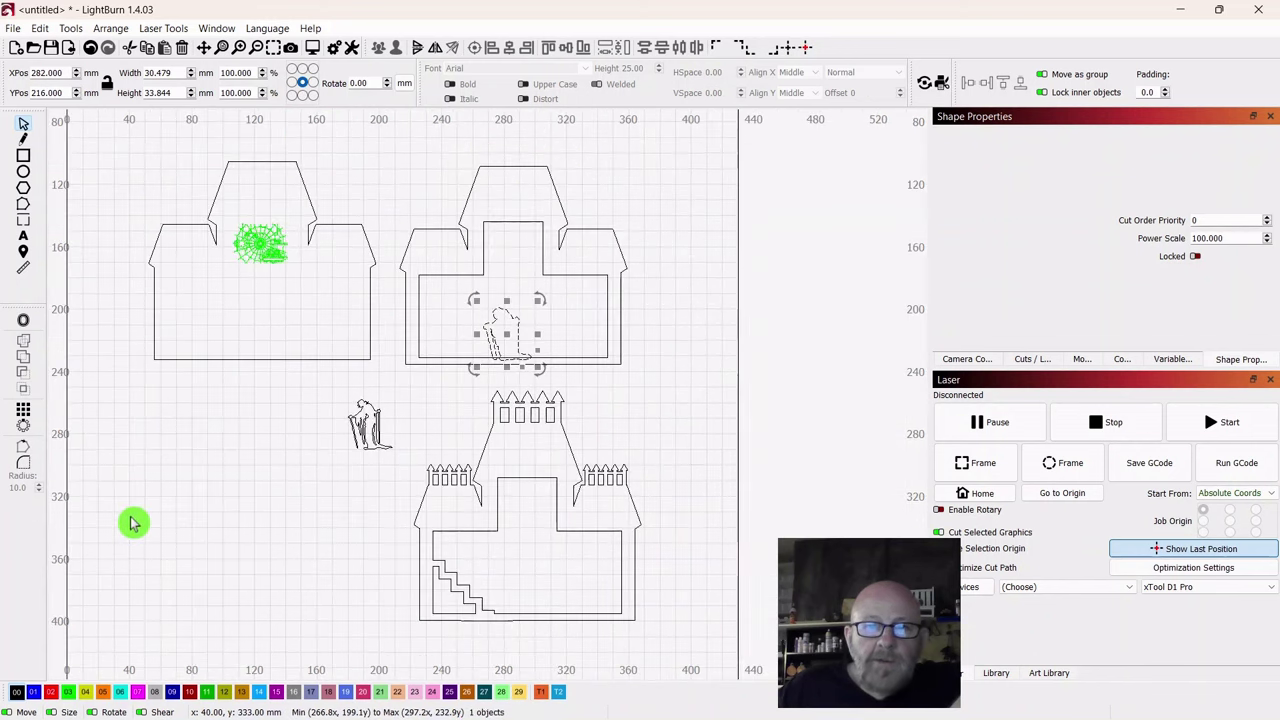
Step: Move the spired house with the staircase away from the detailed witch drawing, to X 316 mm, Y 330 mm
left_click_drag(645, 405, 385, 618)
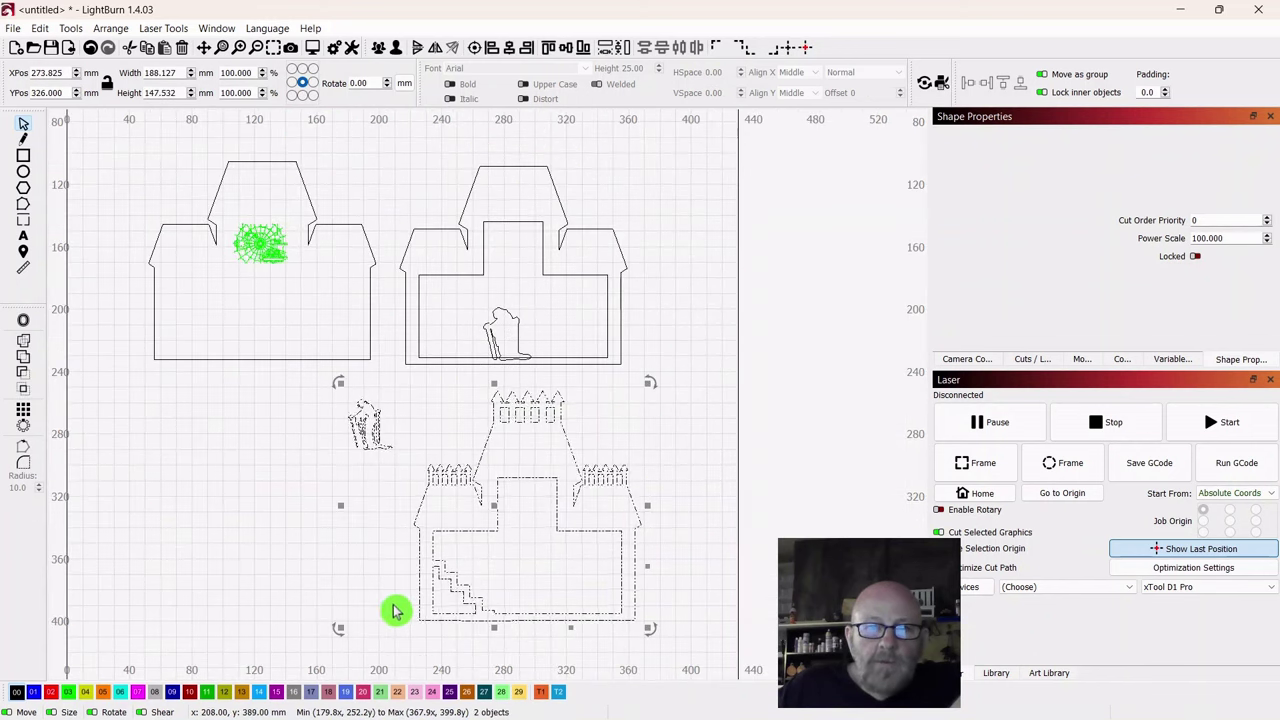
mouse_move(493, 507)
left_mouse_down()
mouse_move(510, 345)
mouse_move(515, 515)
left_mouse_up()
left_click(691, 346)
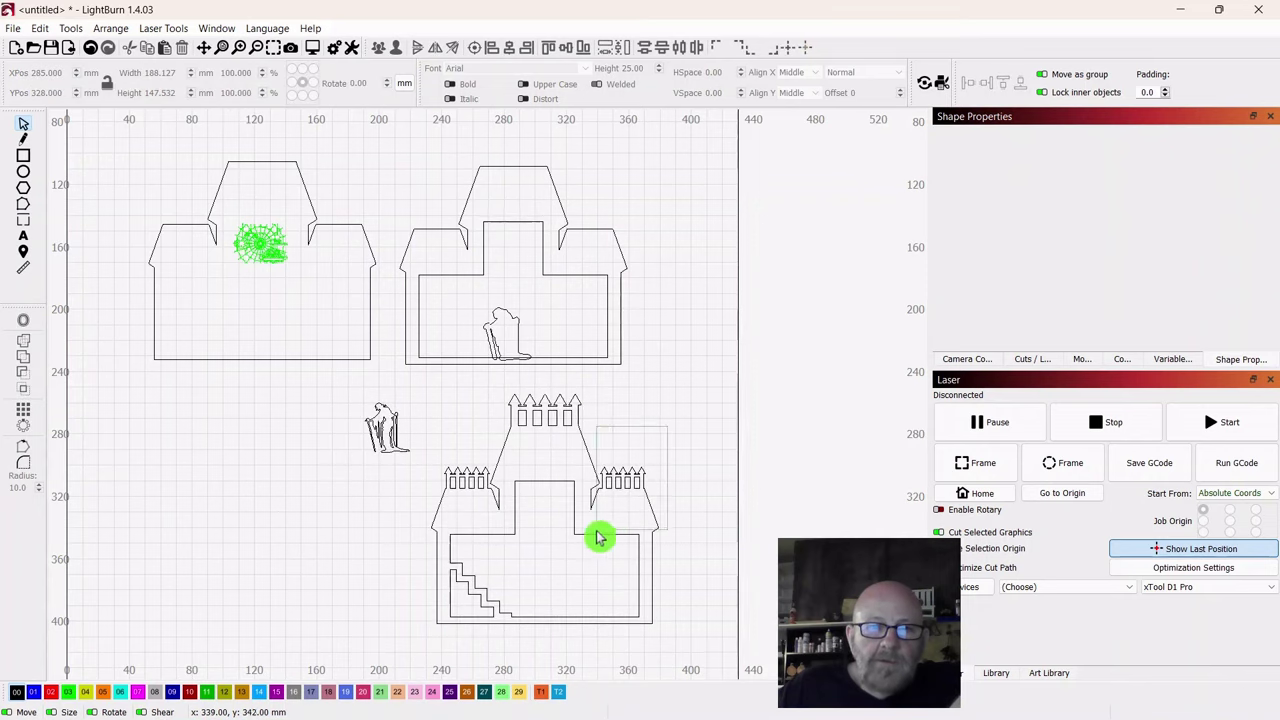
double_click(555, 522)
mouse_move(555, 522)
left_mouse_down()
mouse_move(517, 251)
mouse_move(562, 518)
left_mouse_up()
left_click(686, 312)
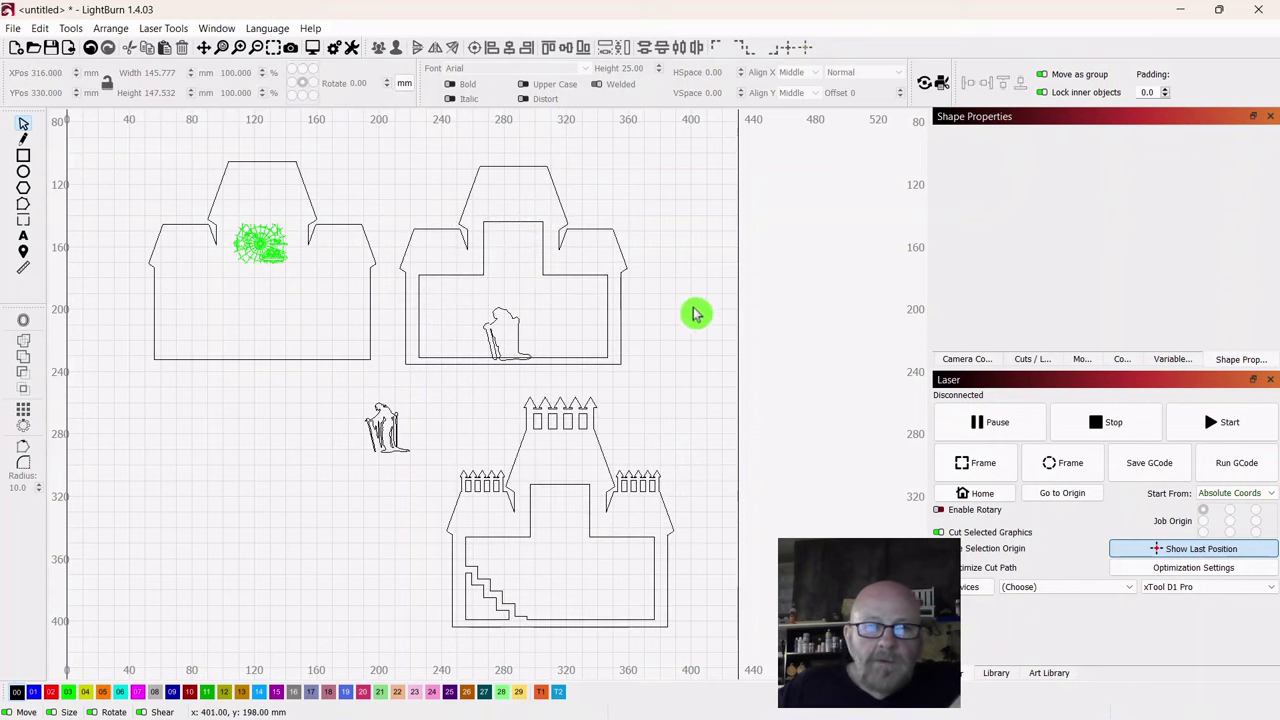
Step: Merge the witch outline with the house frame around it using Boolean Union
scroll(686, 306, "up", 5)
scroll(675, 300, "up", 2)
scroll(850, 315, "down", 1)
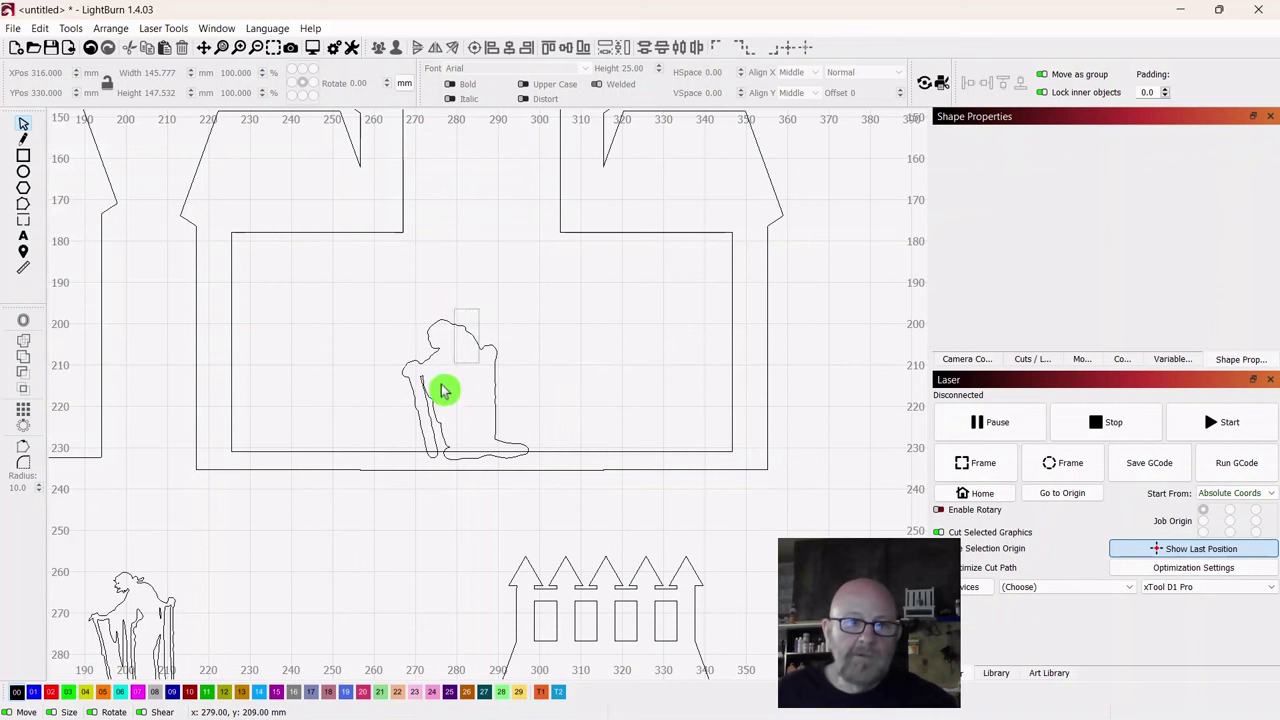
left_click(444, 417)
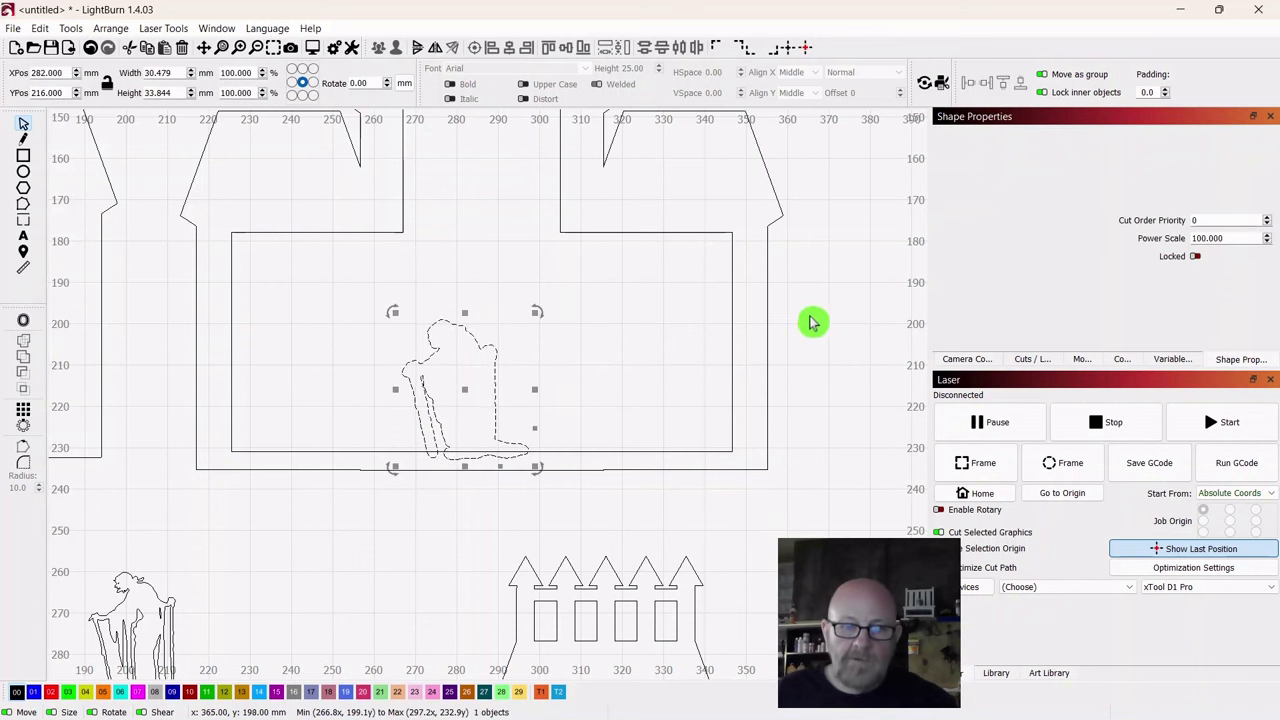
left_click(768, 345, "shift")
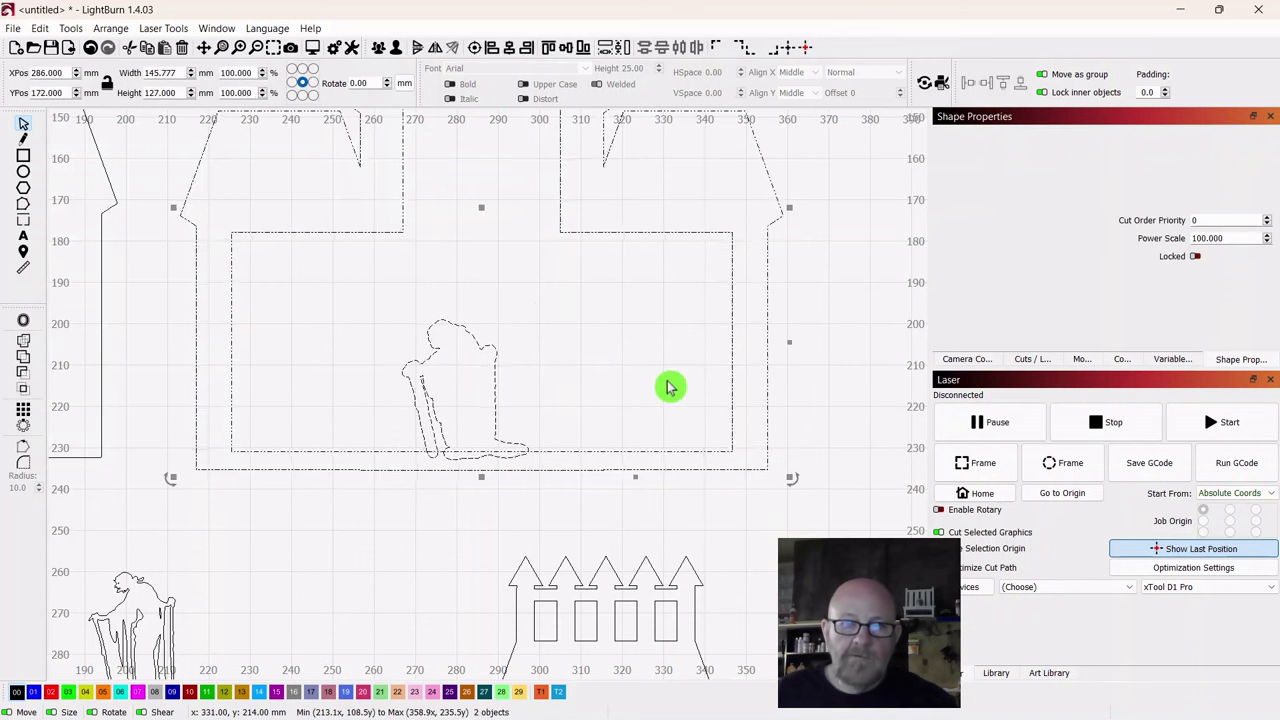
left_click(26, 364)
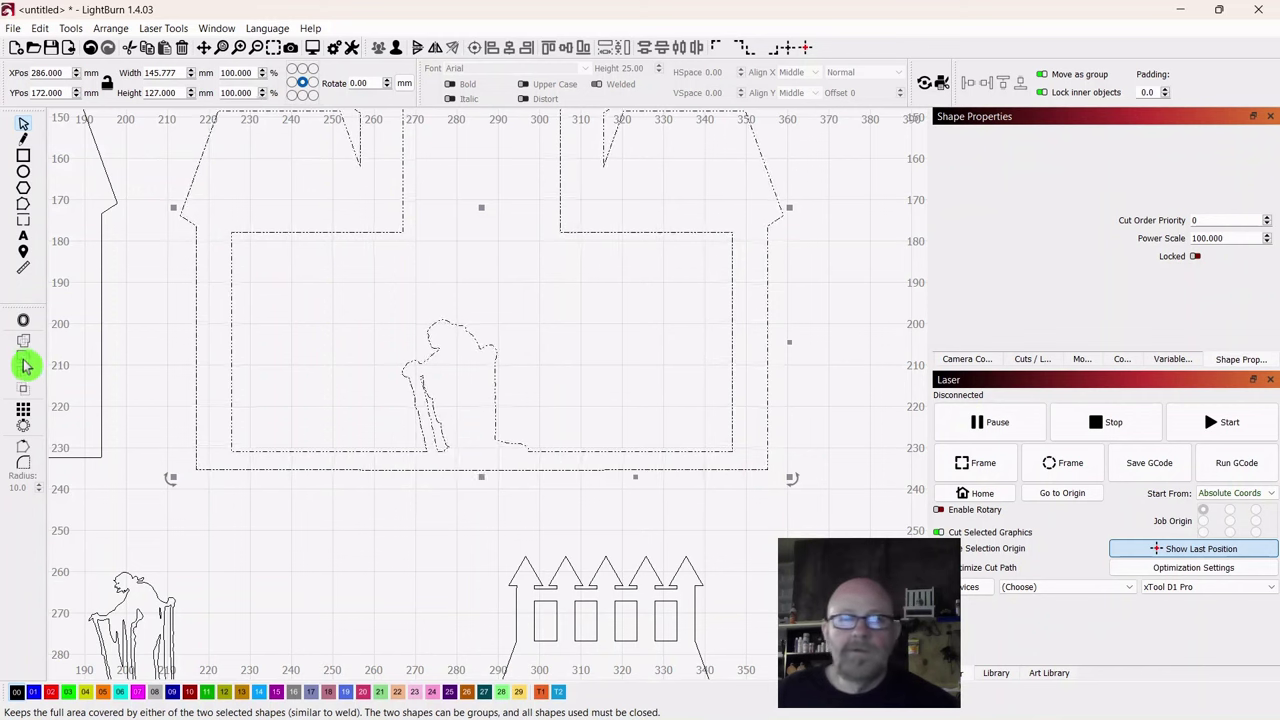
scroll(129, 357, "down", 5)
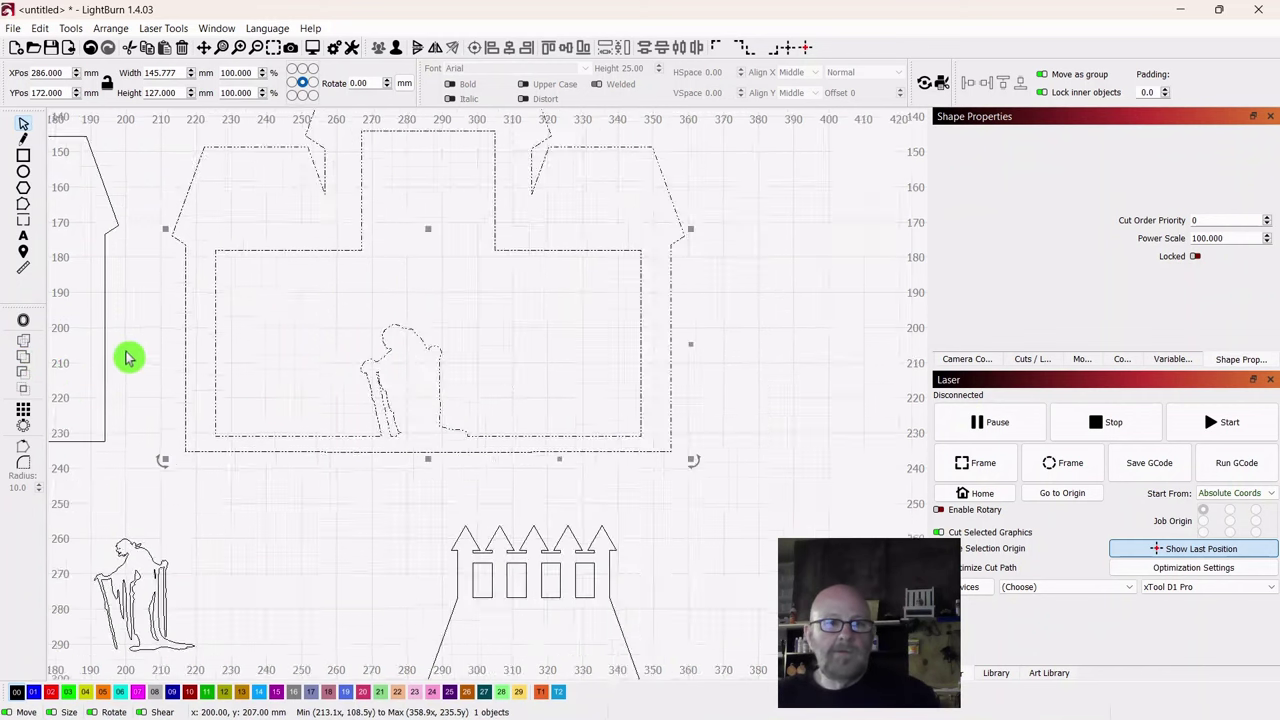
left_click_drag(558, 401, 775, 375)
left_click(217, 517)
scroll(283, 497, "down", 2)
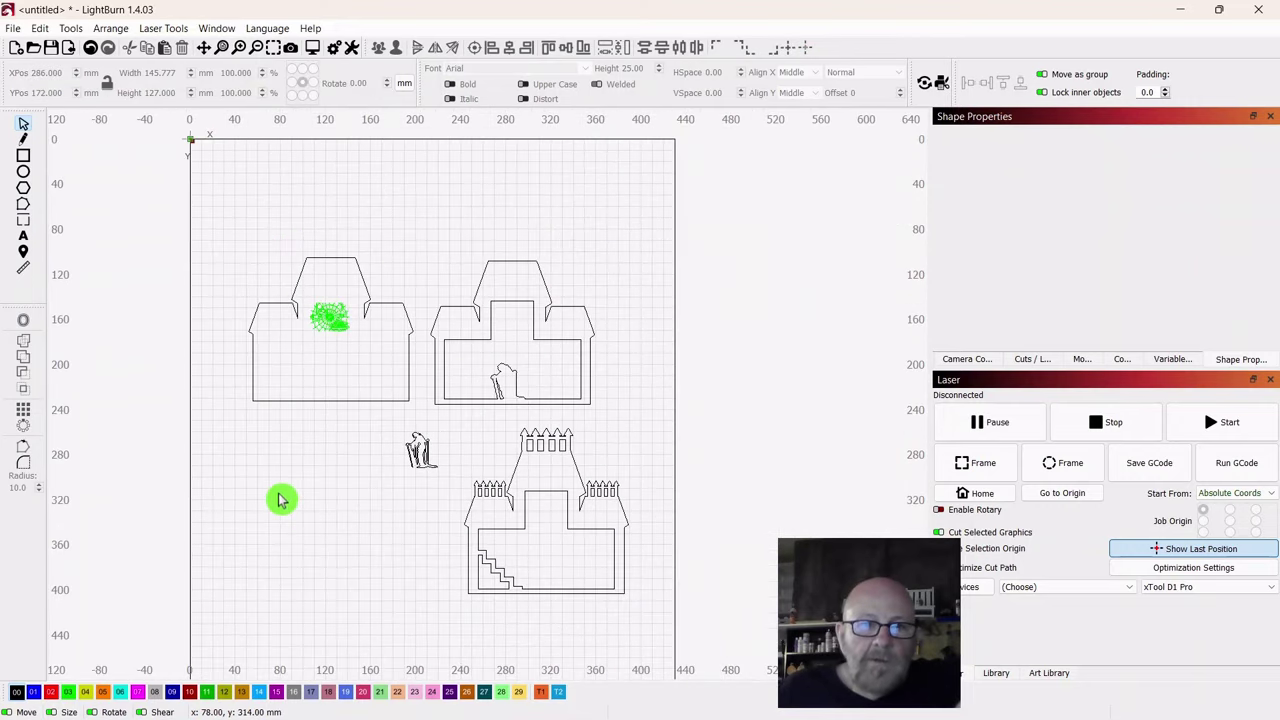
Step: Assign the detailed witch drawing to the red layer 02
scroll(450, 440, "up", 1)
scroll(450, 440, "up", 5)
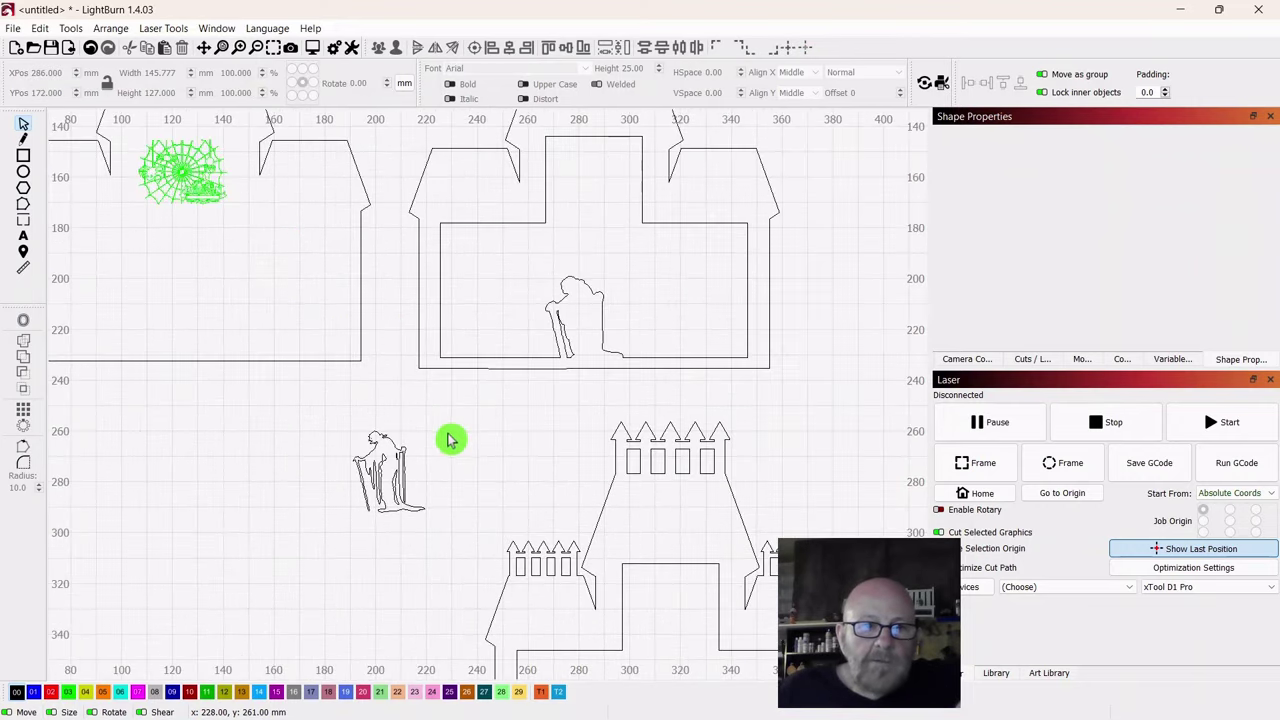
left_click_drag(352, 424, 300, 614)
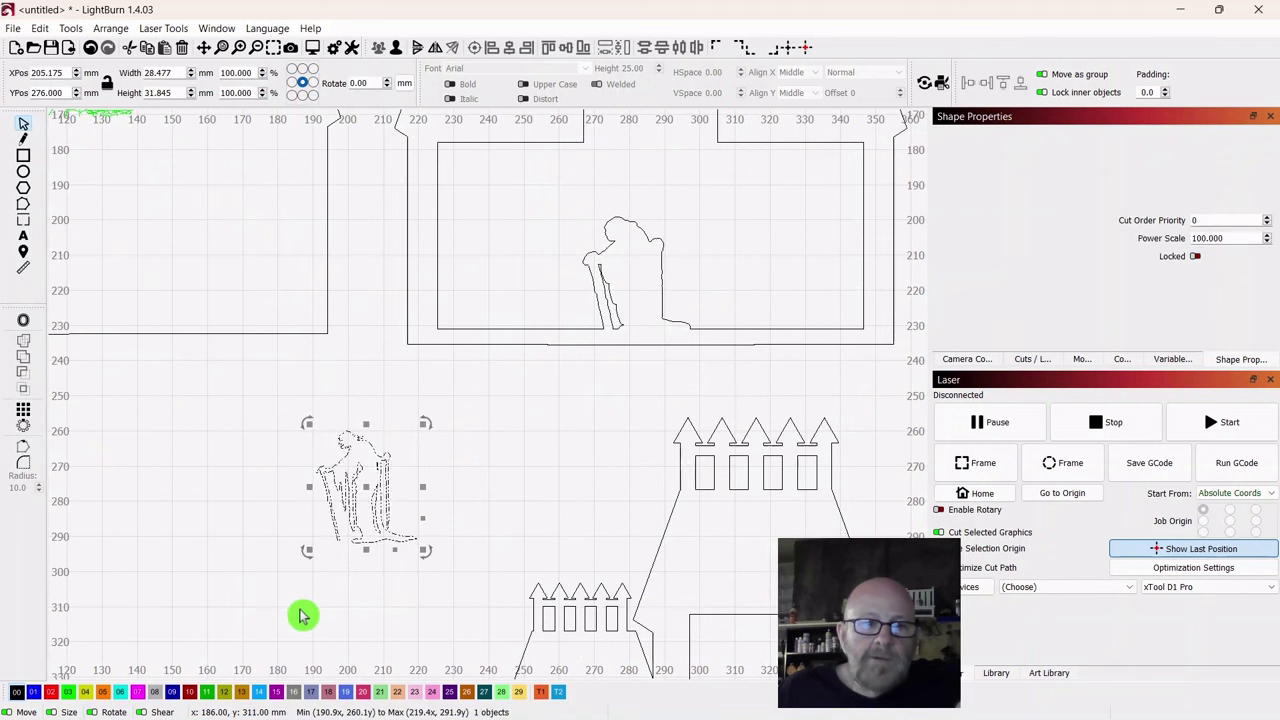
left_click(53, 696)
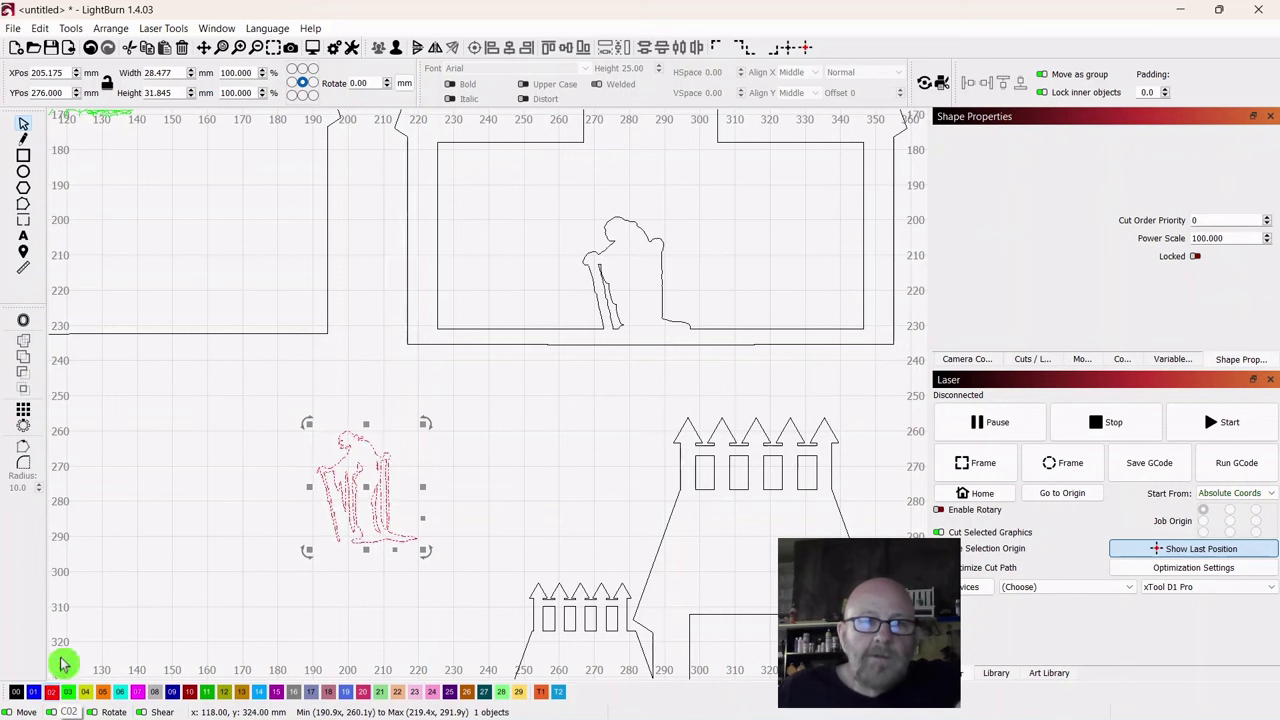
Step: Place the red witch drawing inside the merged silhouette in the house frame, at X 282 mm, Y 216 mm
scroll(168, 479, "down", 2)
scroll(168, 479, "down", 2)
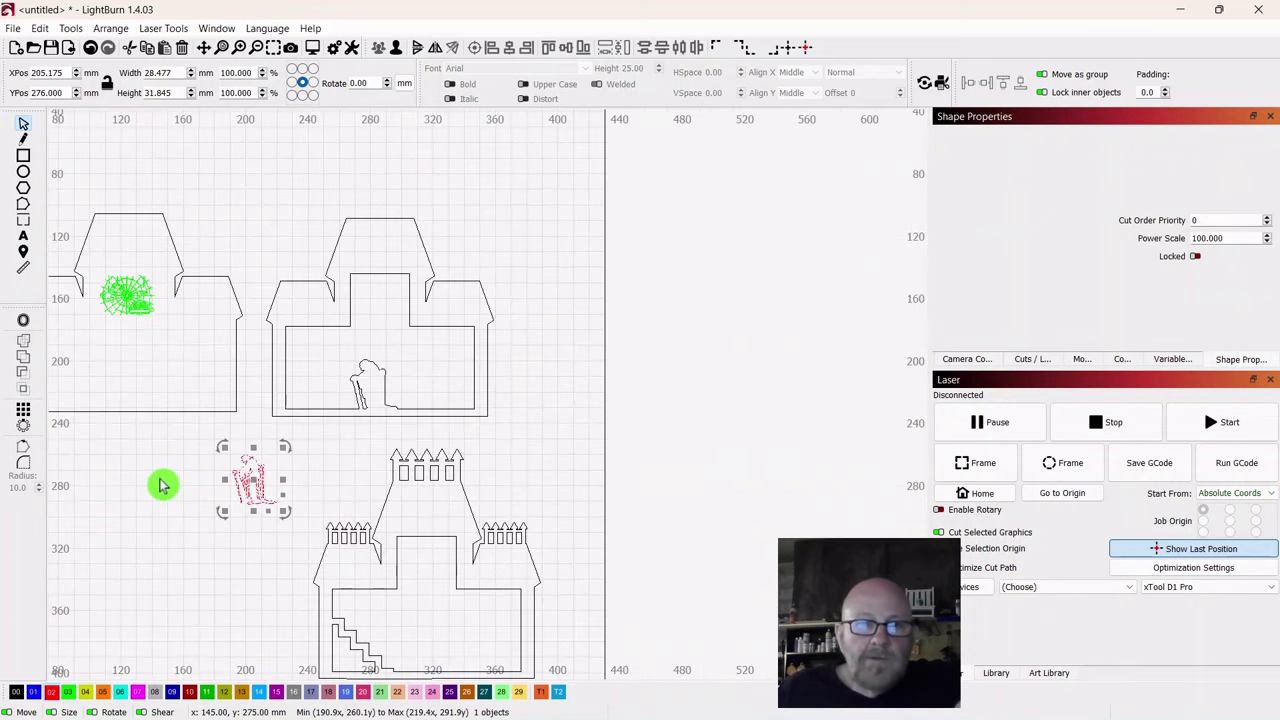
scroll(160, 488, "up", 2)
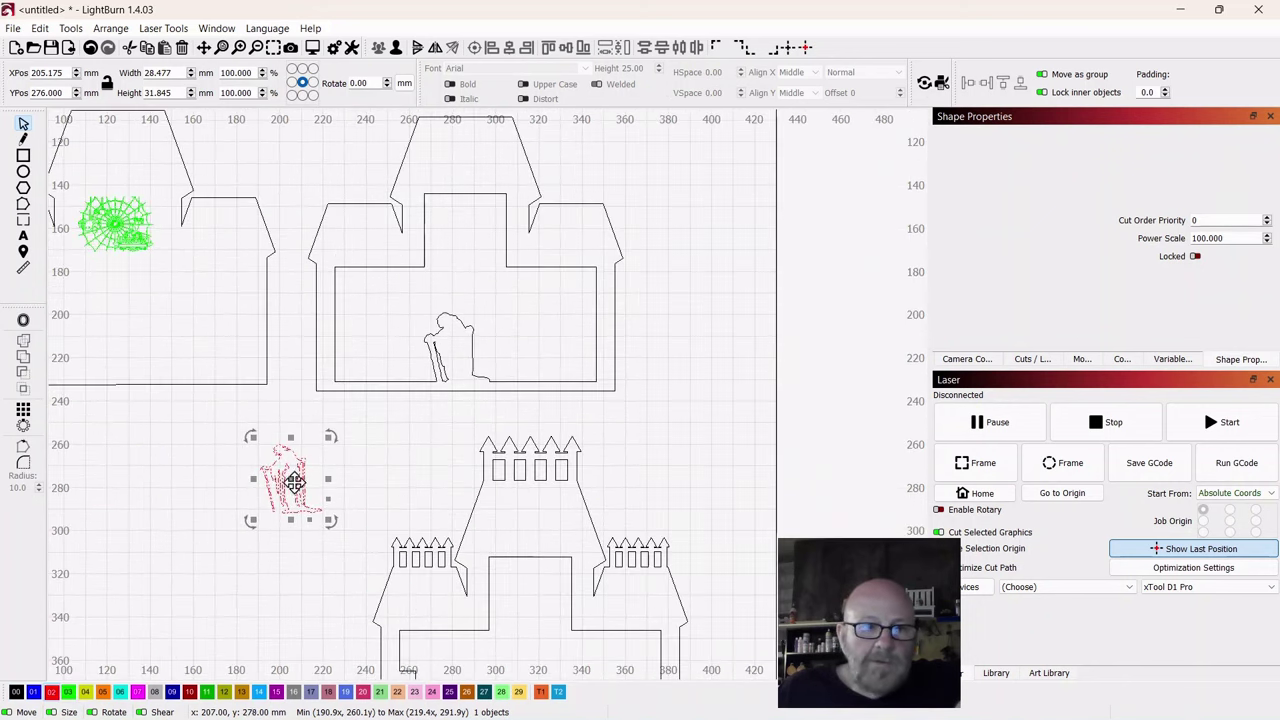
left_click_drag(292, 481, 459, 358)
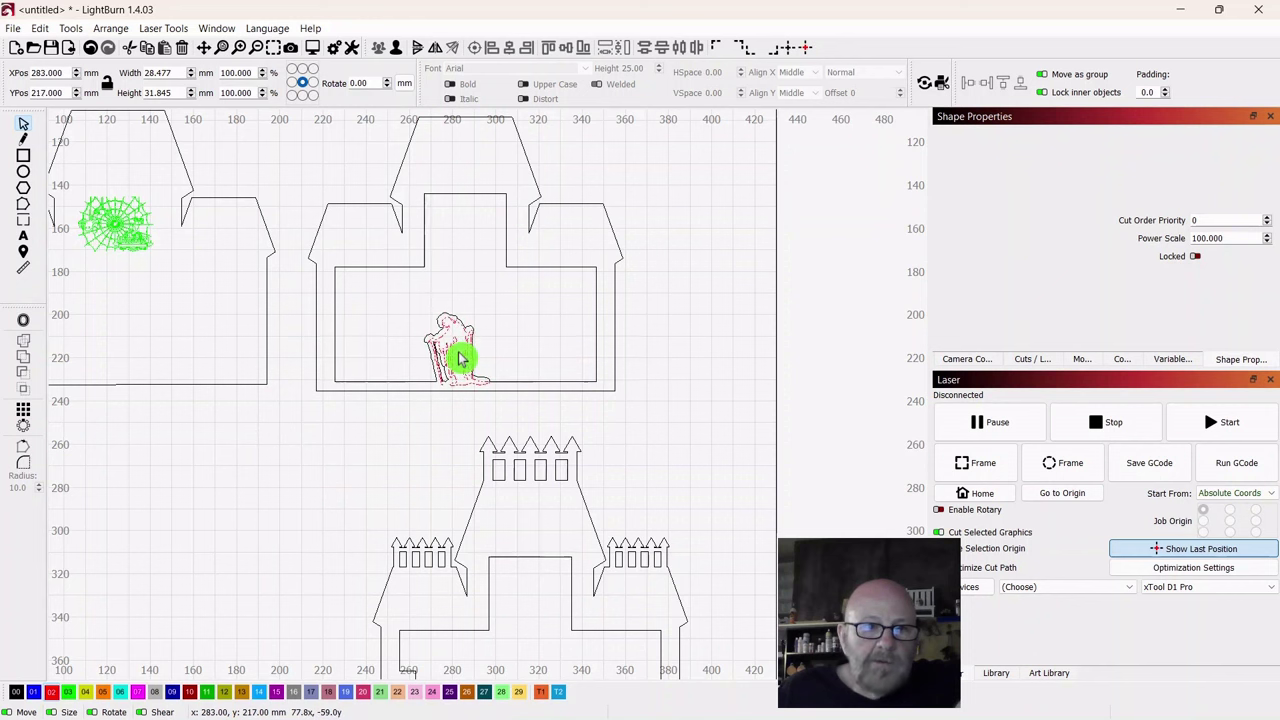
scroll(263, 503, "up", 2)
scroll(551, 371, "up", 3)
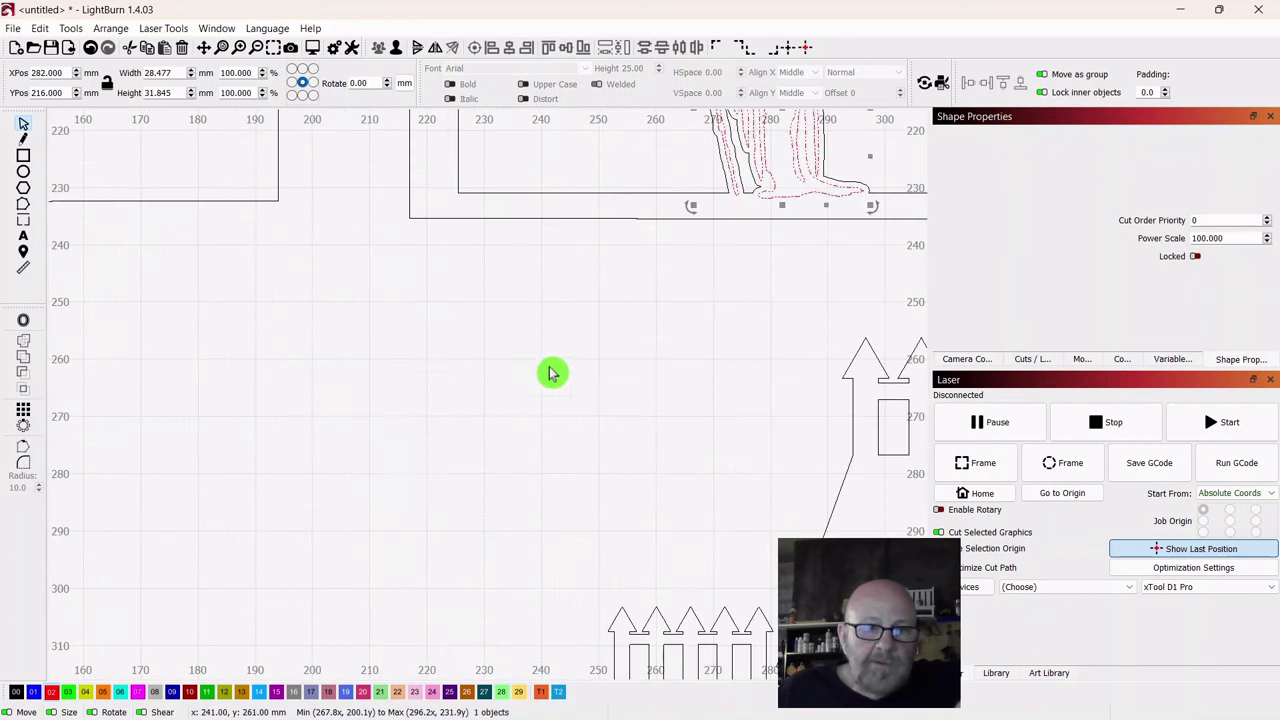
left_click_drag(567, 570, 525, 618)
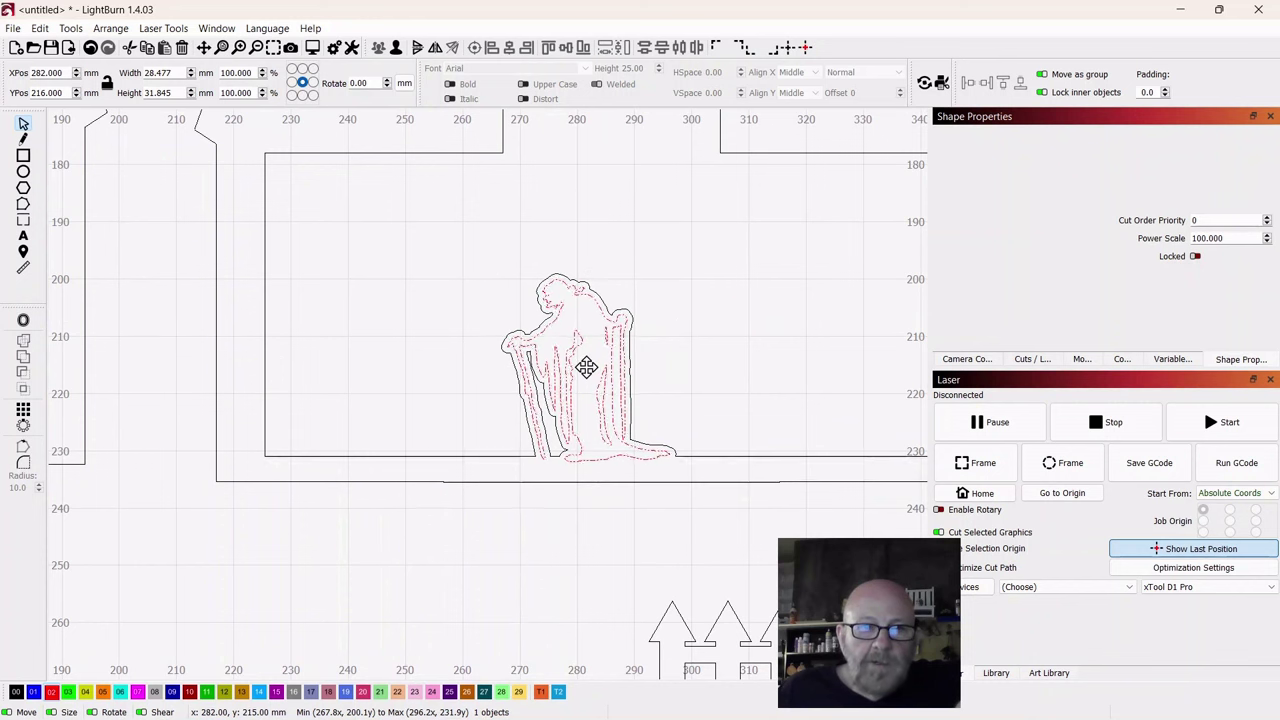
left_click(505, 556)
scroll(446, 528, "down", 5)
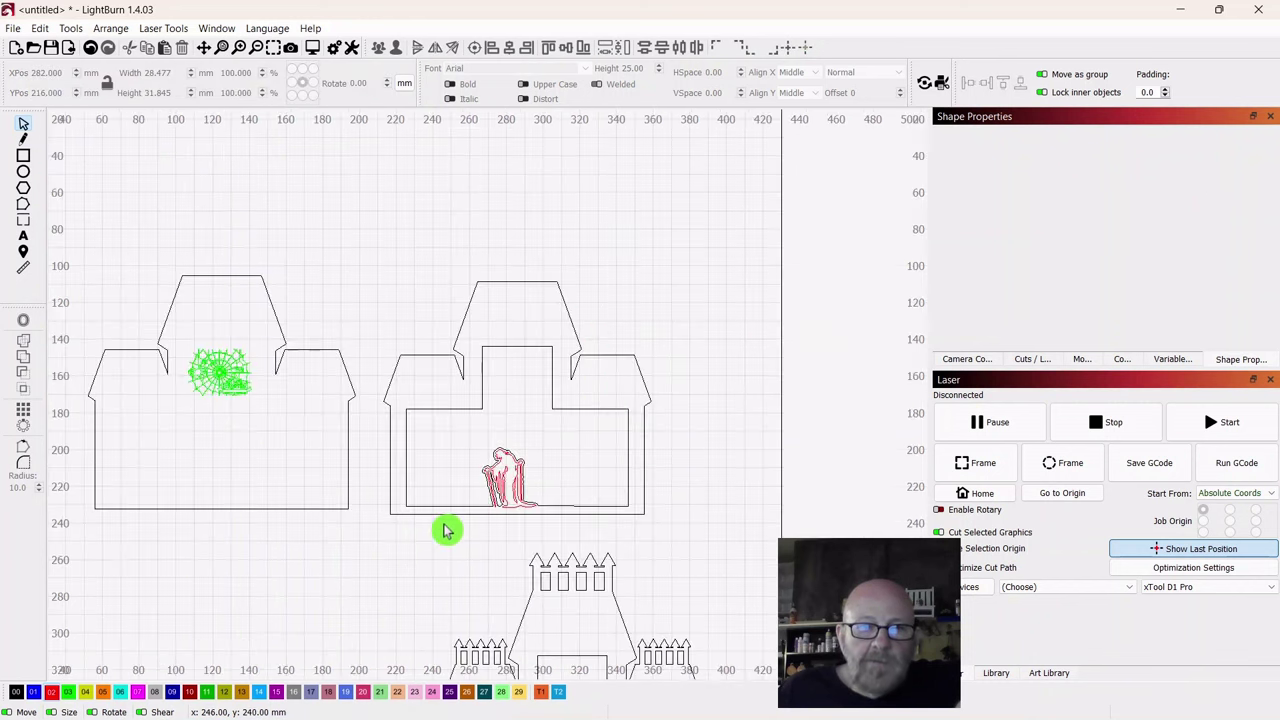
Step: Examine the three house layers, the witch artwork placement and the spired layer with the staircase
left_click_drag(626, 528, 611, 298)
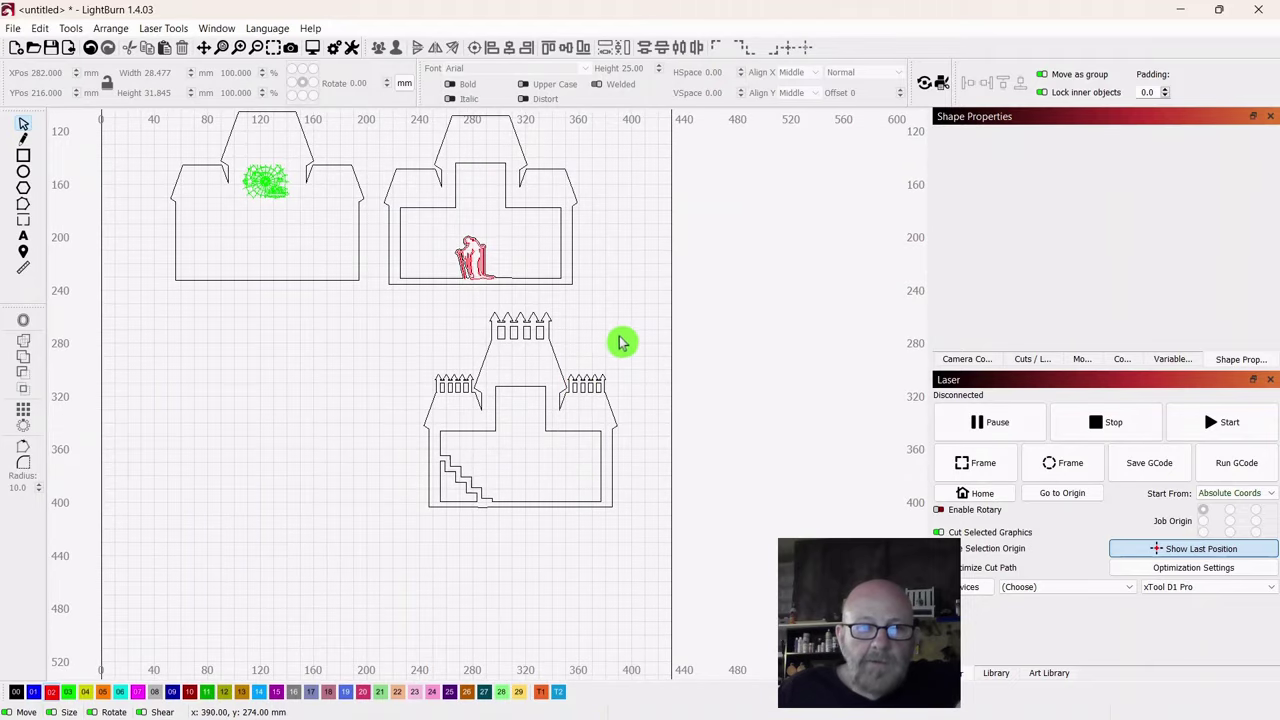
scroll(620, 340, "up", 3)
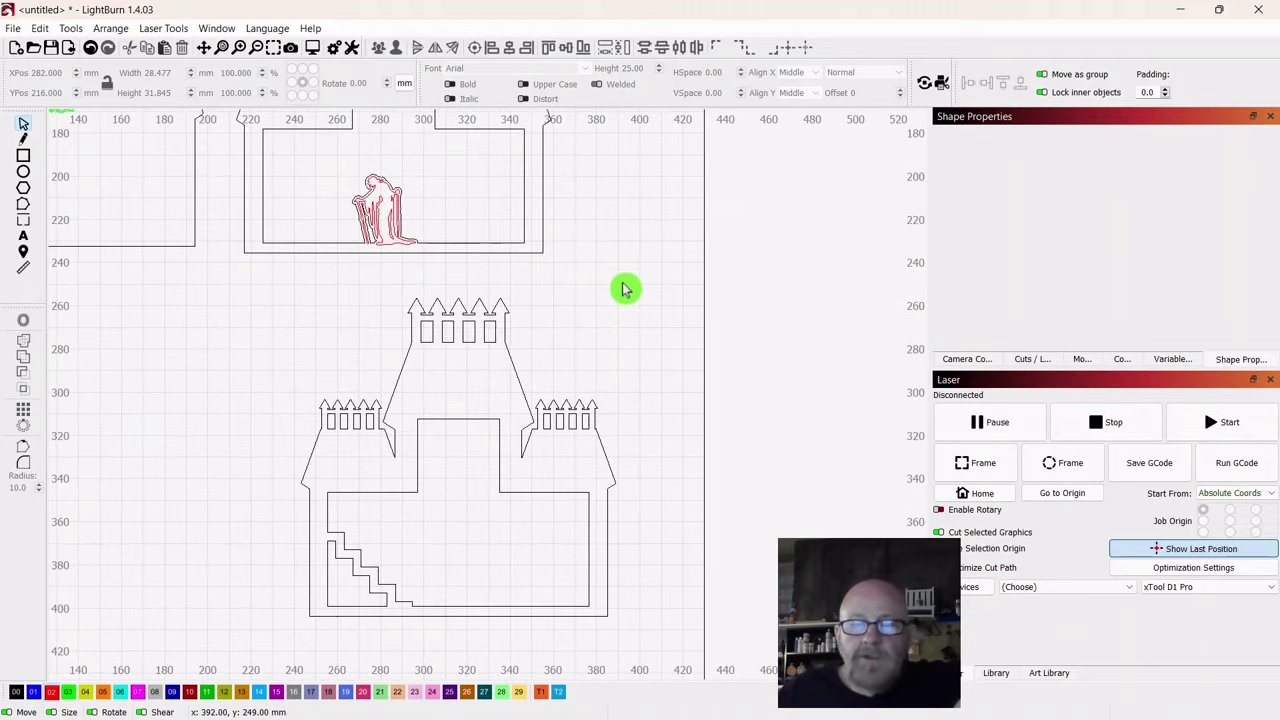
scroll(627, 288, "down", 2)
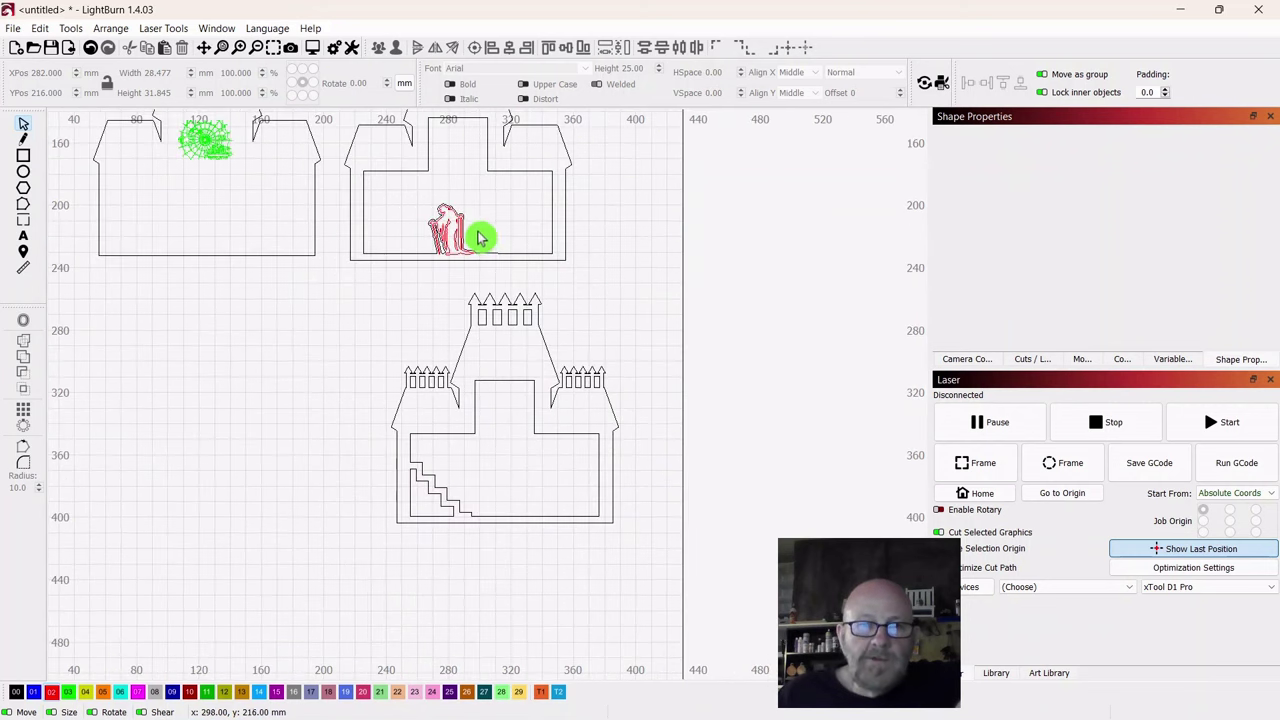
scroll(614, 292, "down", 2)
left_click_drag(612, 285, 623, 375)
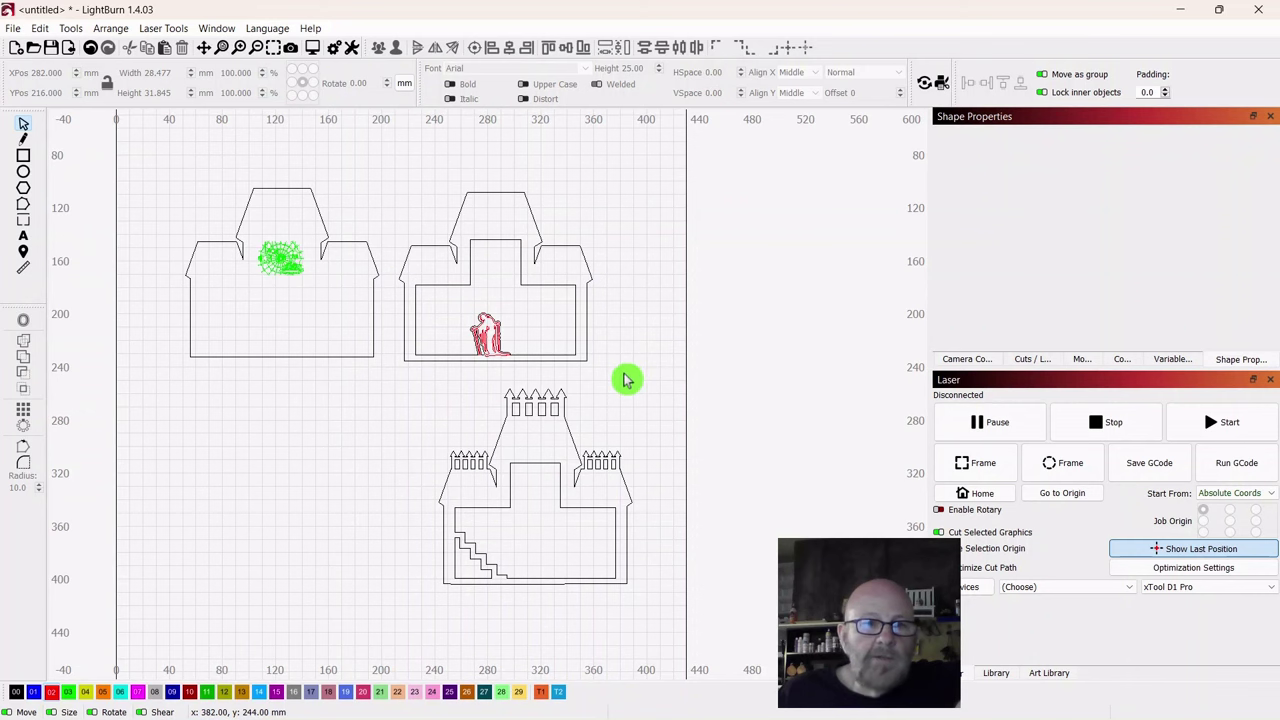
scroll(615, 379, "up", 3)
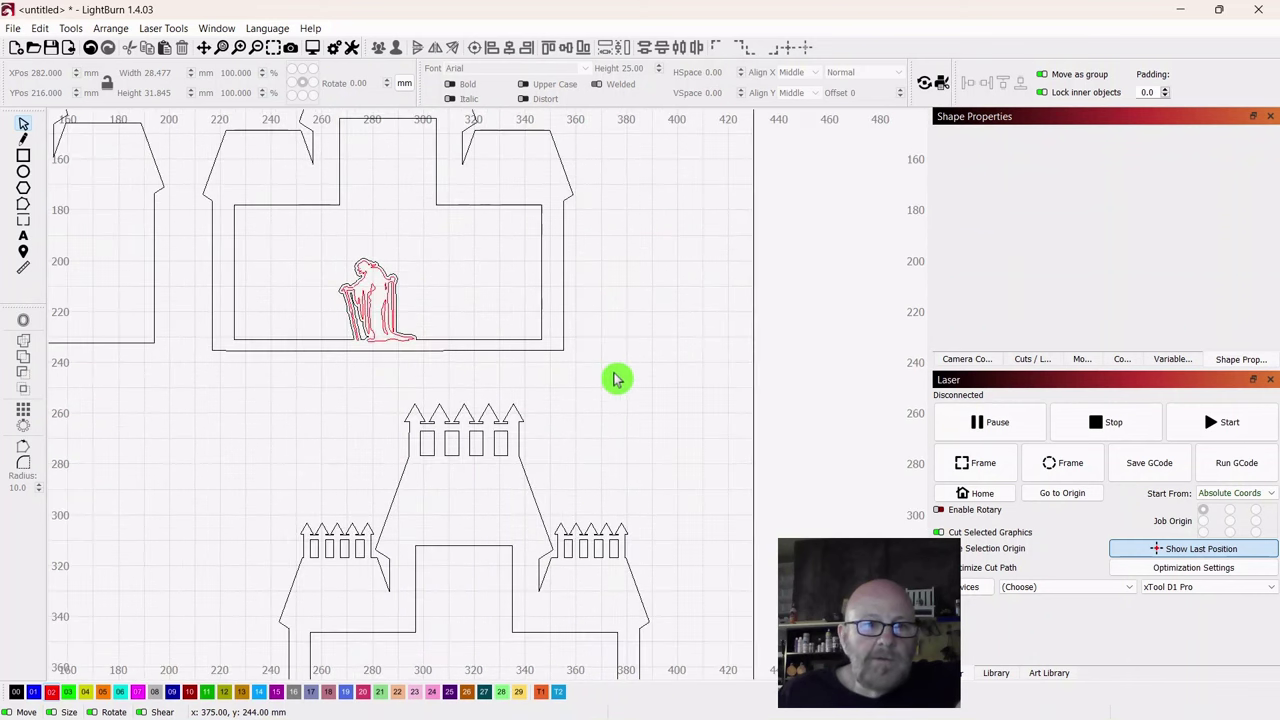
scroll(617, 374, "down", 2)
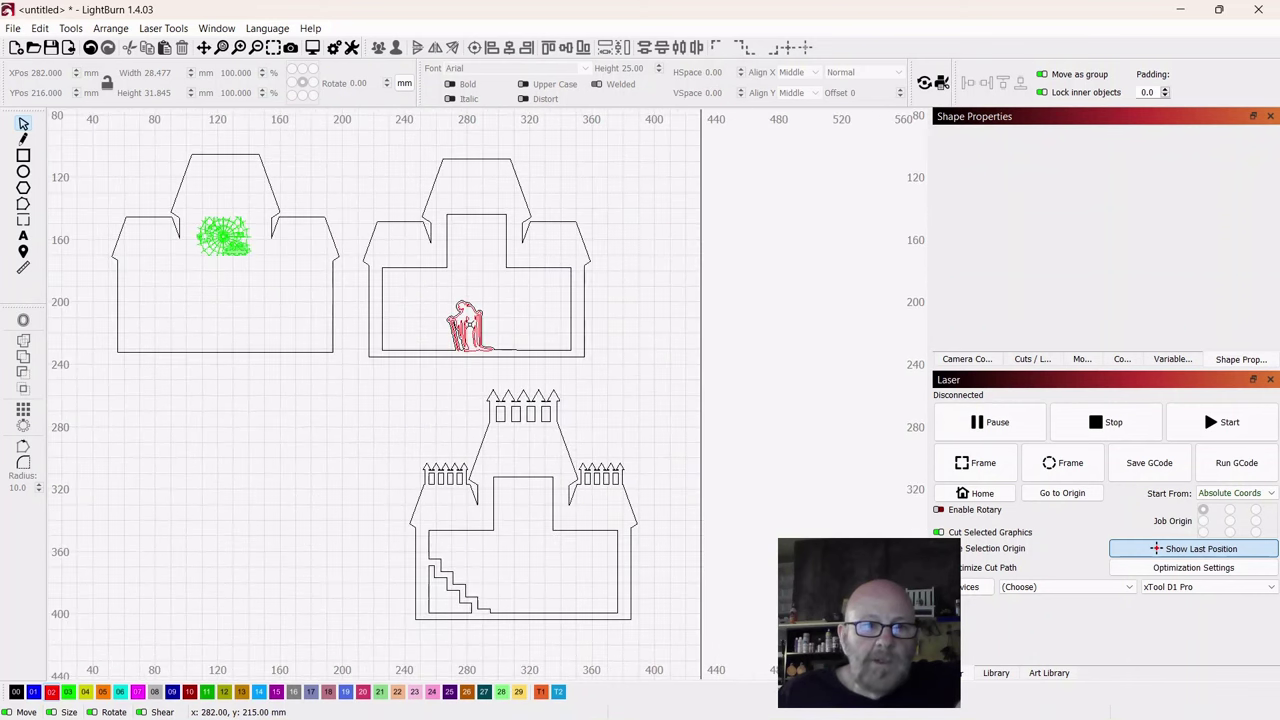
left_click(467, 317)
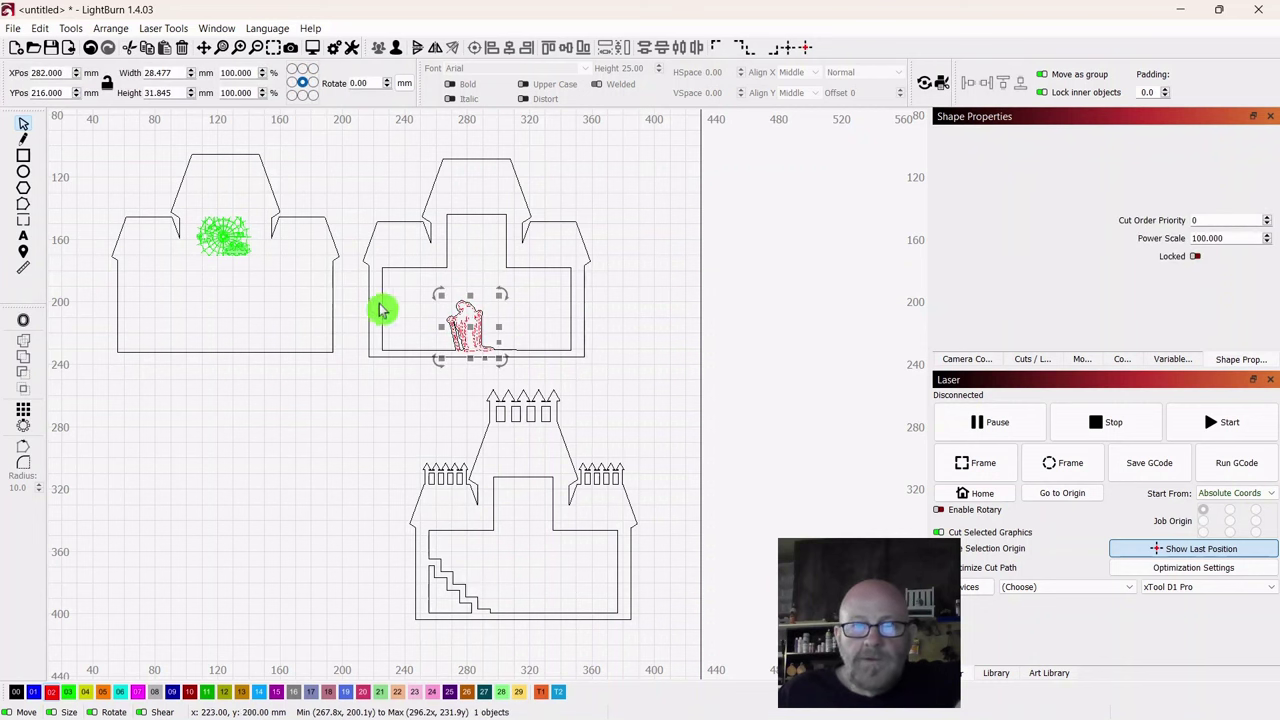
left_click(637, 351)
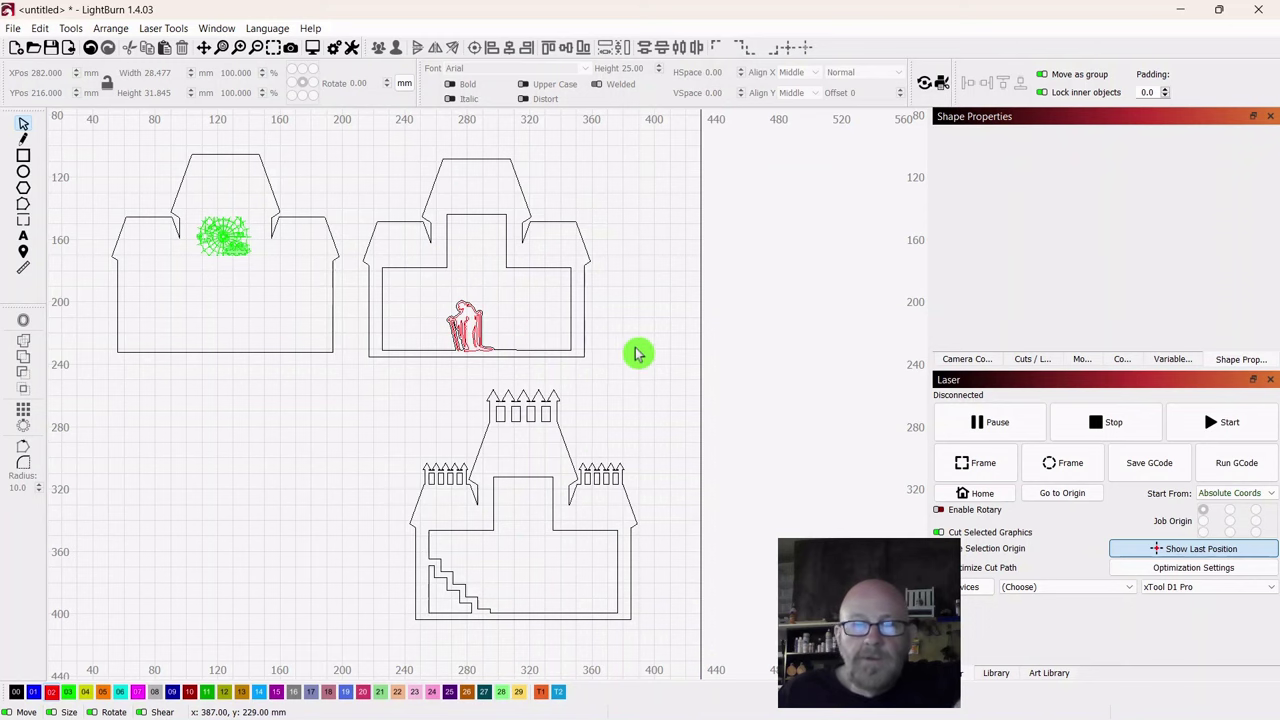
scroll(637, 353, "down", 2)
left_click_drag(633, 383, 606, 374)
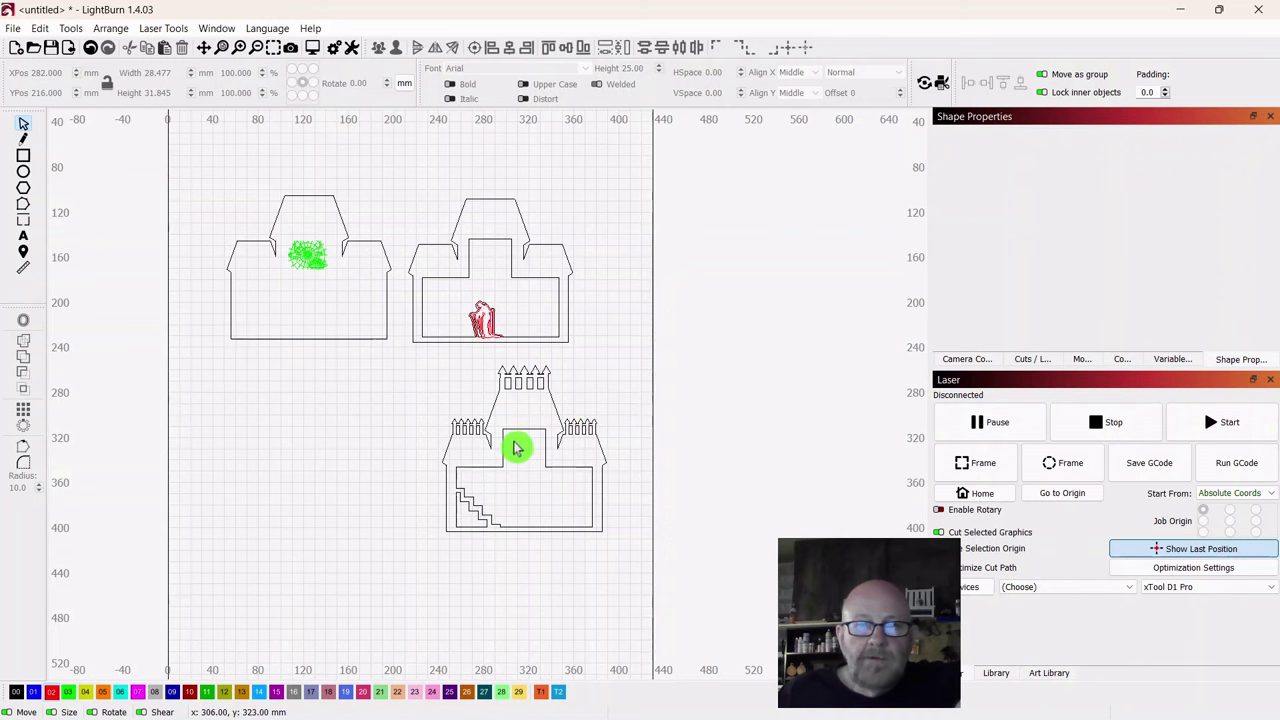
scroll(328, 463, "up", 4)
left_click_drag(537, 307, 380, 437)
scroll(380, 440, "down", 2)
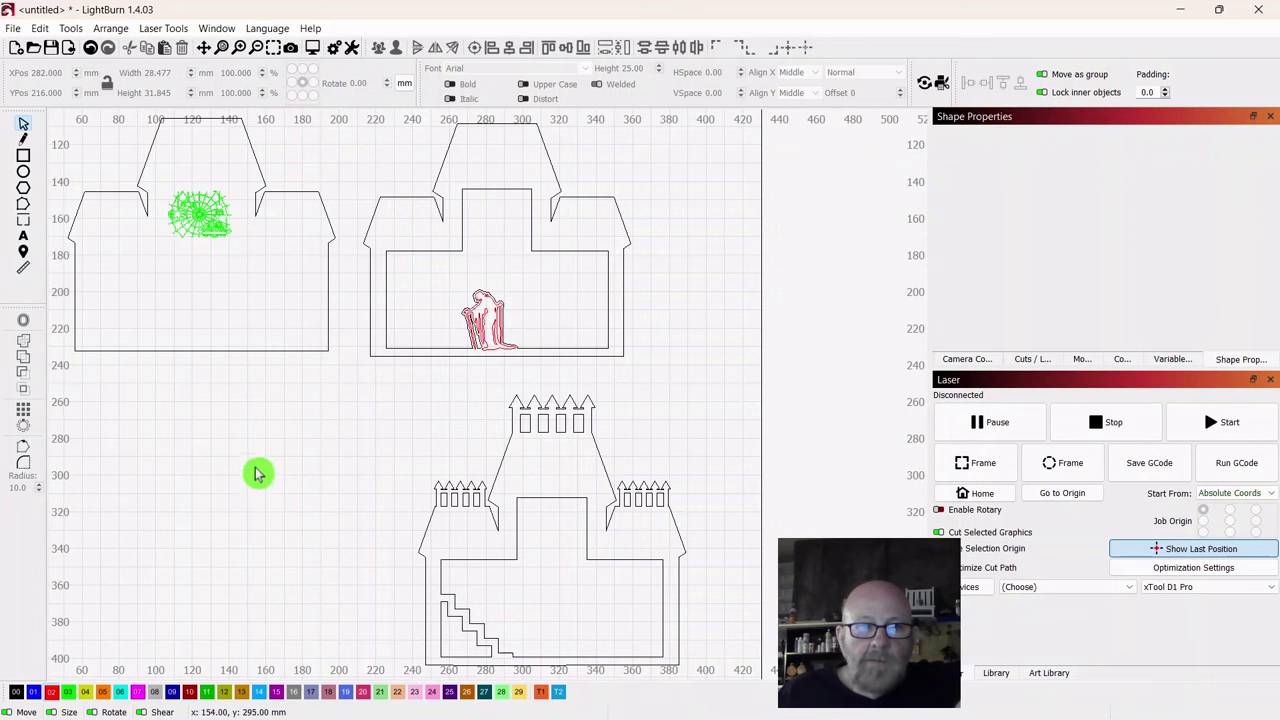
scroll(257, 474, "down", 1)
scroll(343, 483, "up", 4)
left_click_drag(343, 483, 615, 583)
scroll(615, 583, "down", 4)
left_click_drag(457, 546, 414, 353)
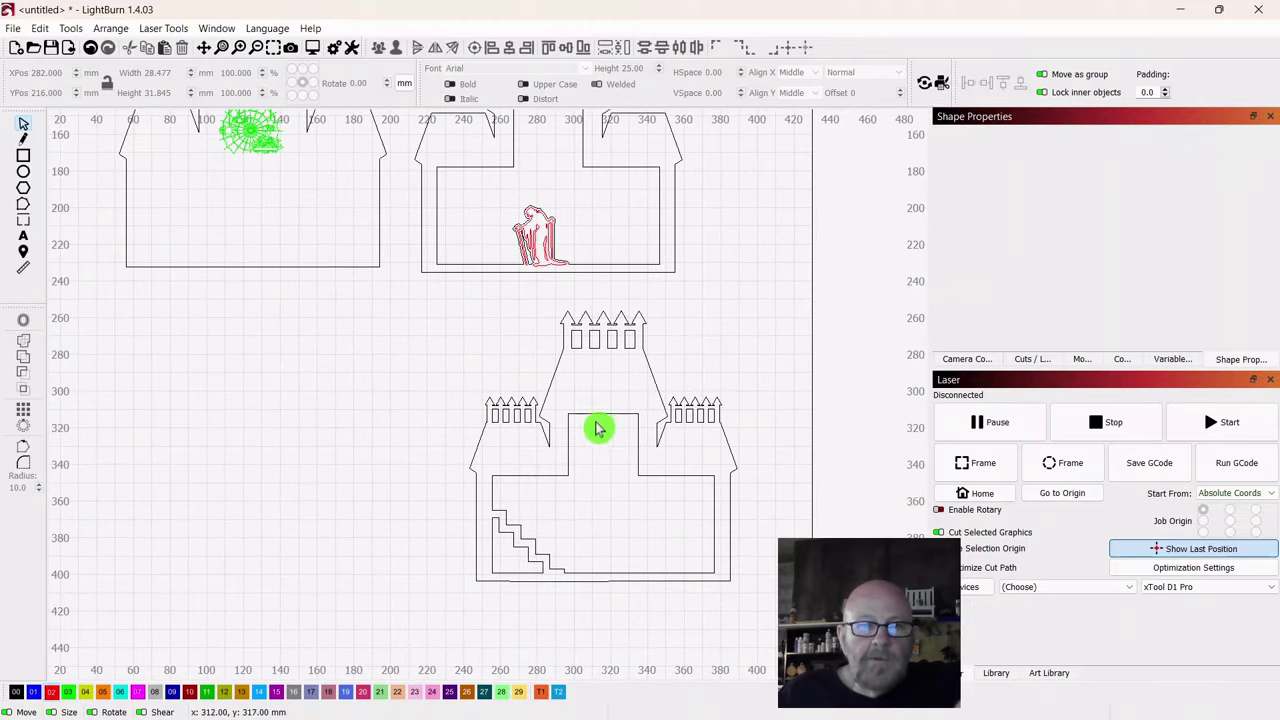
Step: Import Spider2.svg and shrink the spider to about 17 by 20 mm in the empty area beside the spired house
left_click(70, 50)
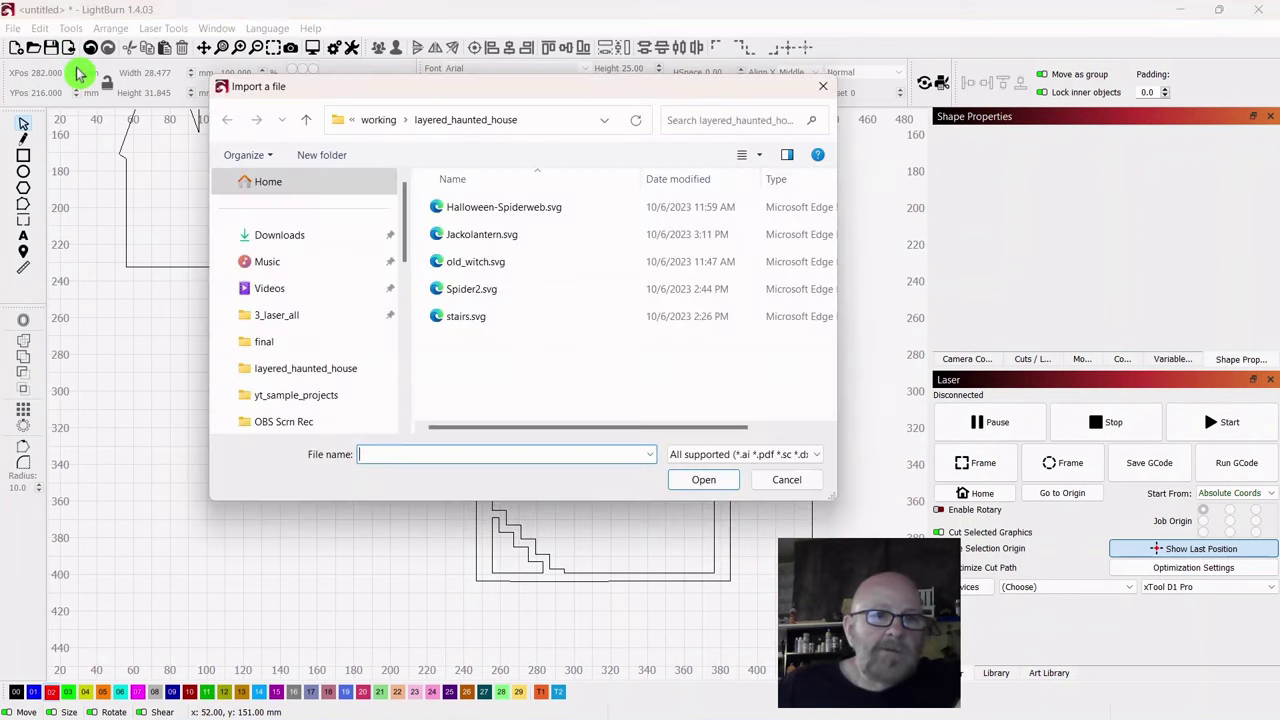
double_click(472, 294)
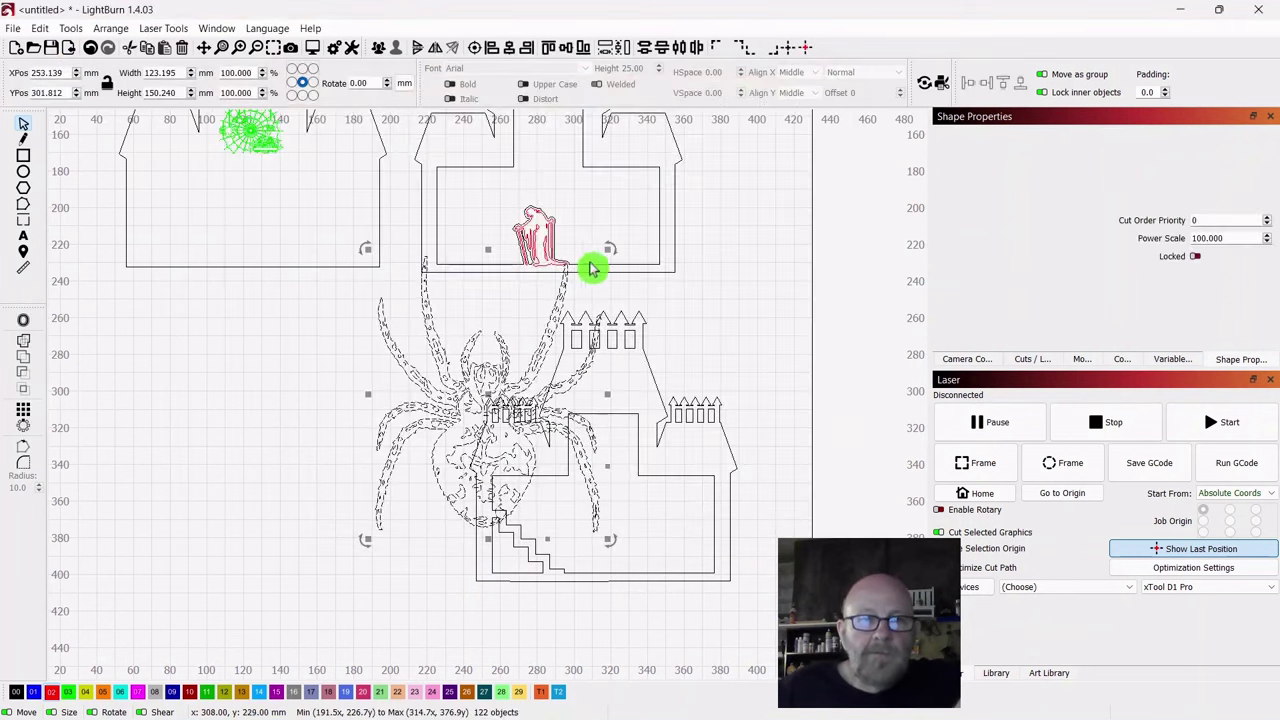
left_click_drag(609, 249, 441, 454)
left_click_drag(403, 501, 346, 390)
left_click_drag(384, 346, 361, 371)
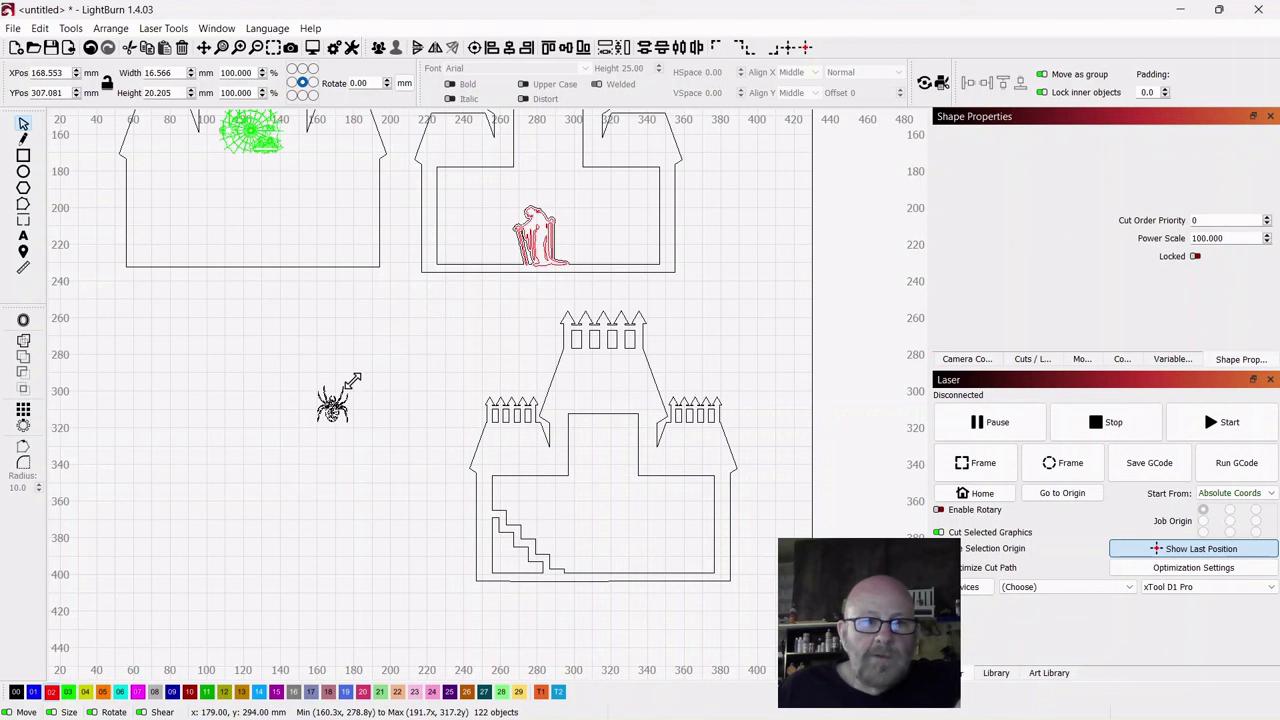
Step: Move the small spider onto the upper-left corner of the spired house's central opening, at X 302 mm, Y 316 mm
left_click_drag(332, 405, 580, 425)
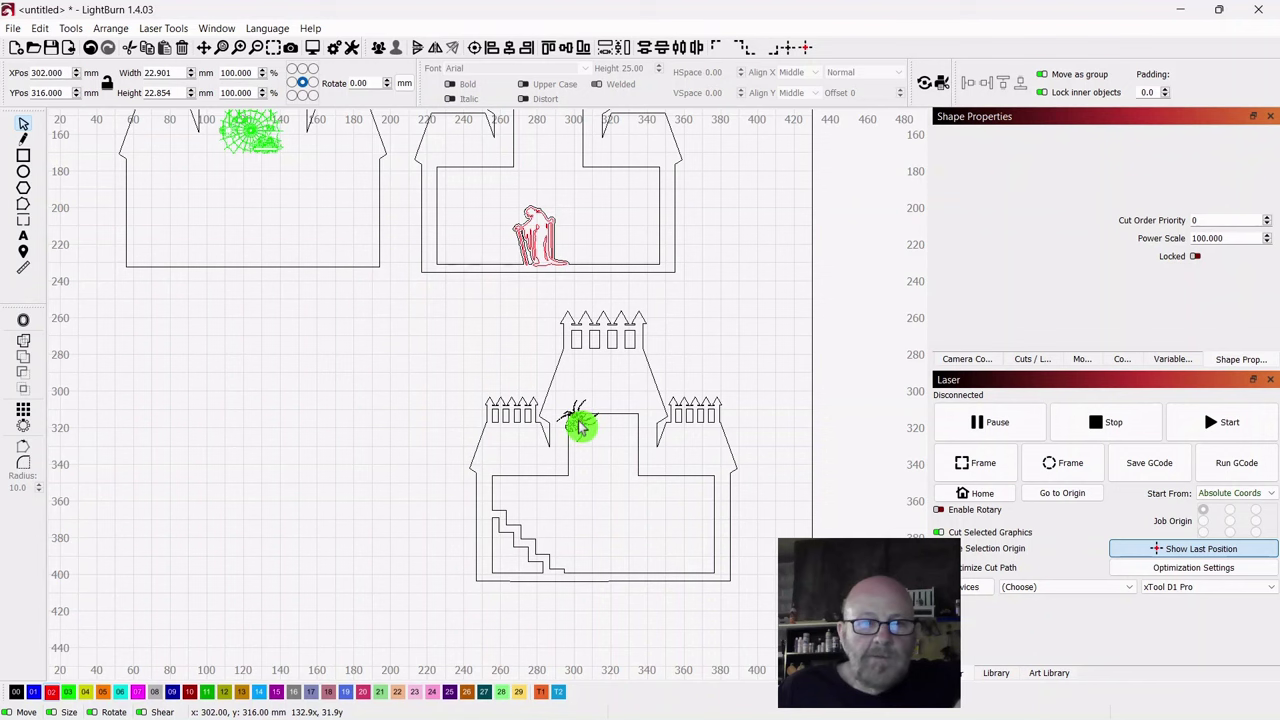
scroll(323, 377, "up", 5)
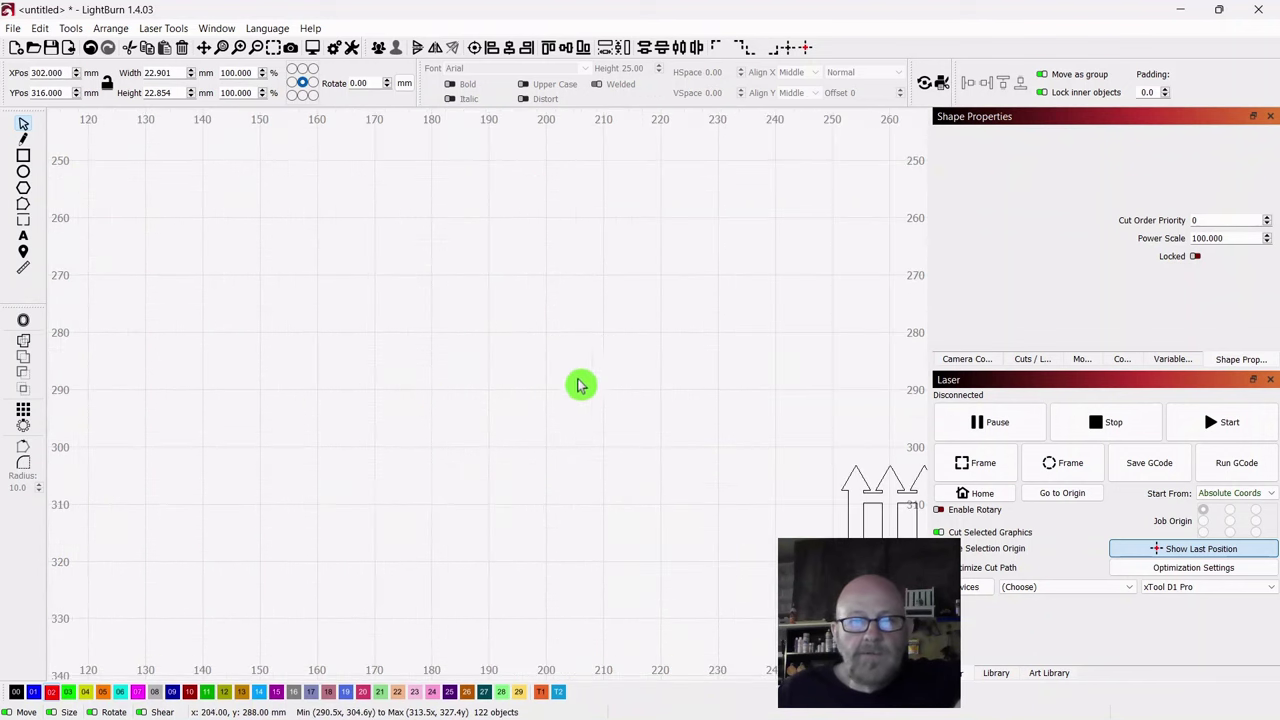
Step: Move the spider off the house to X 216 mm, Y 293 mm and offset its outer shapes outward by 1 mm with round corners
left_click_drag(580, 385, 23, 223)
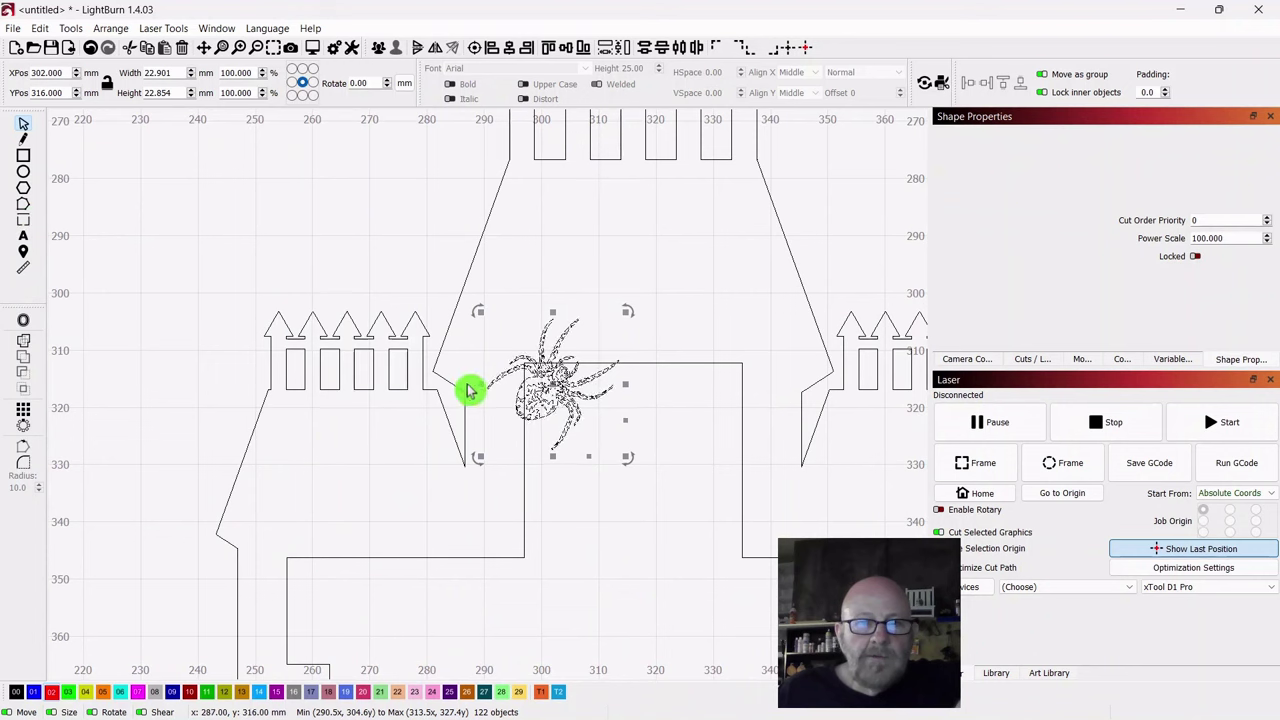
scroll(470, 390, "down", 3)
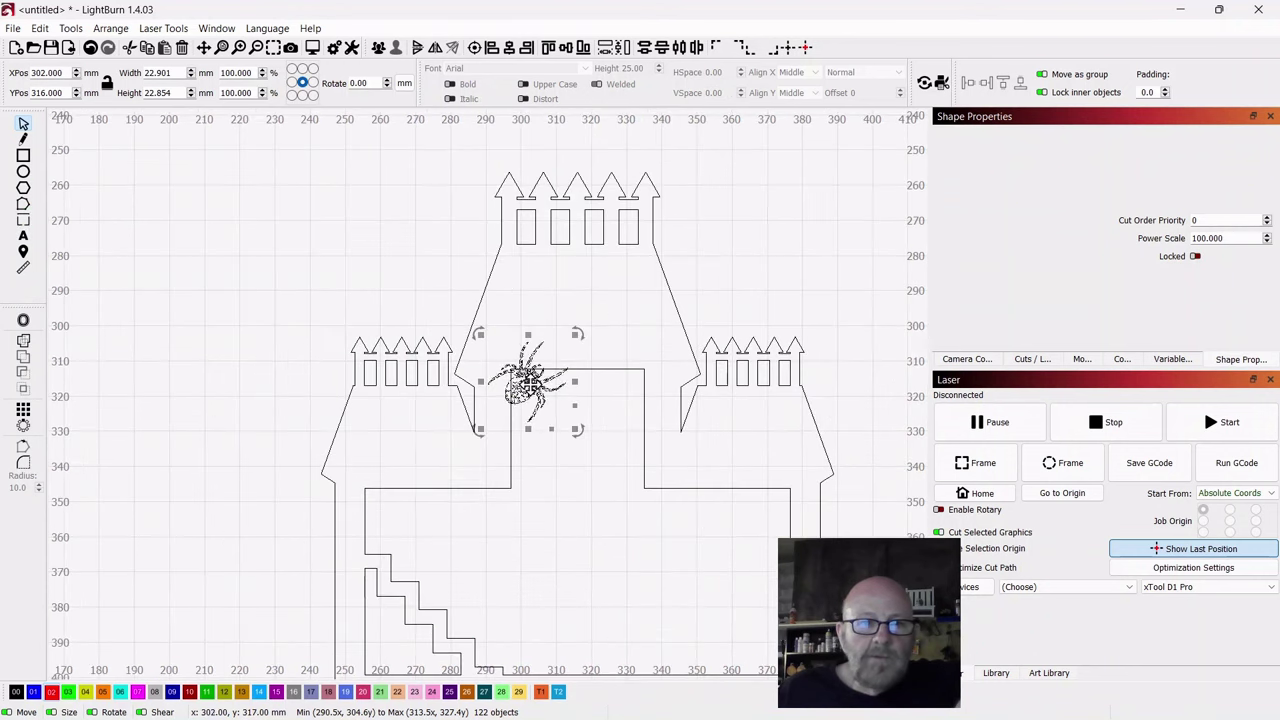
left_click_drag(529, 380, 225, 300)
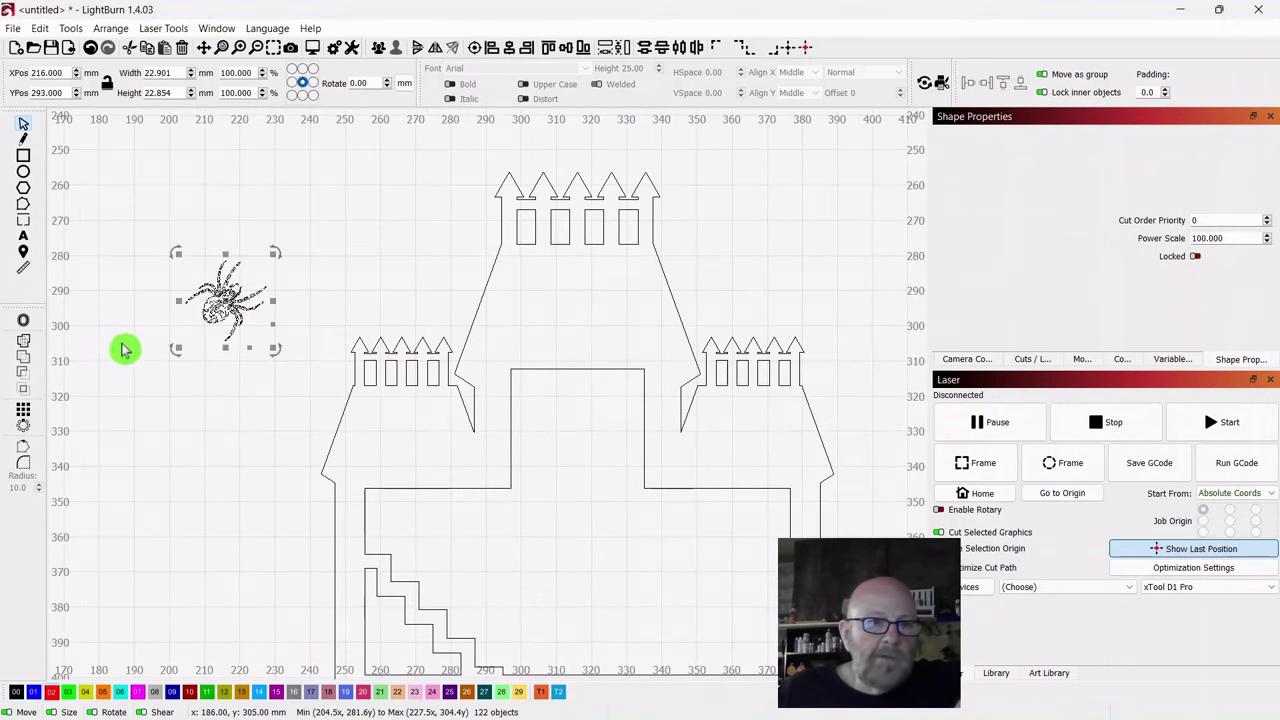
left_click(23, 321)
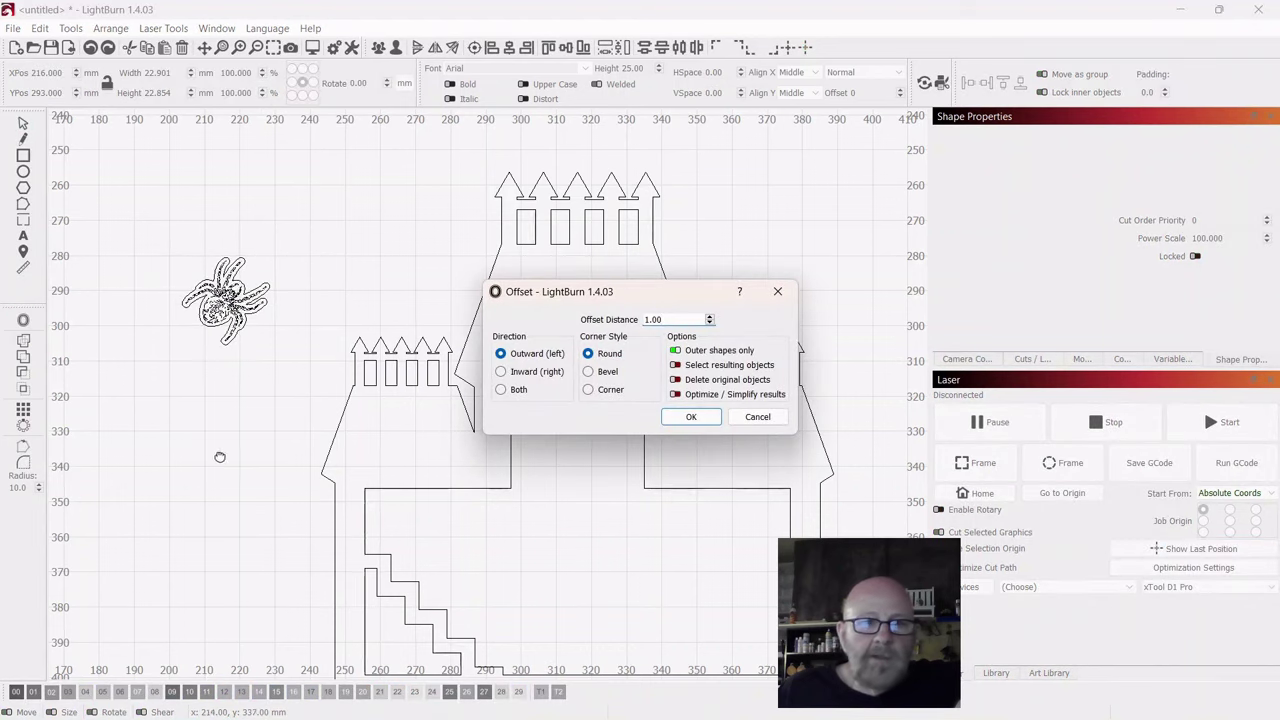
left_click(690, 417)
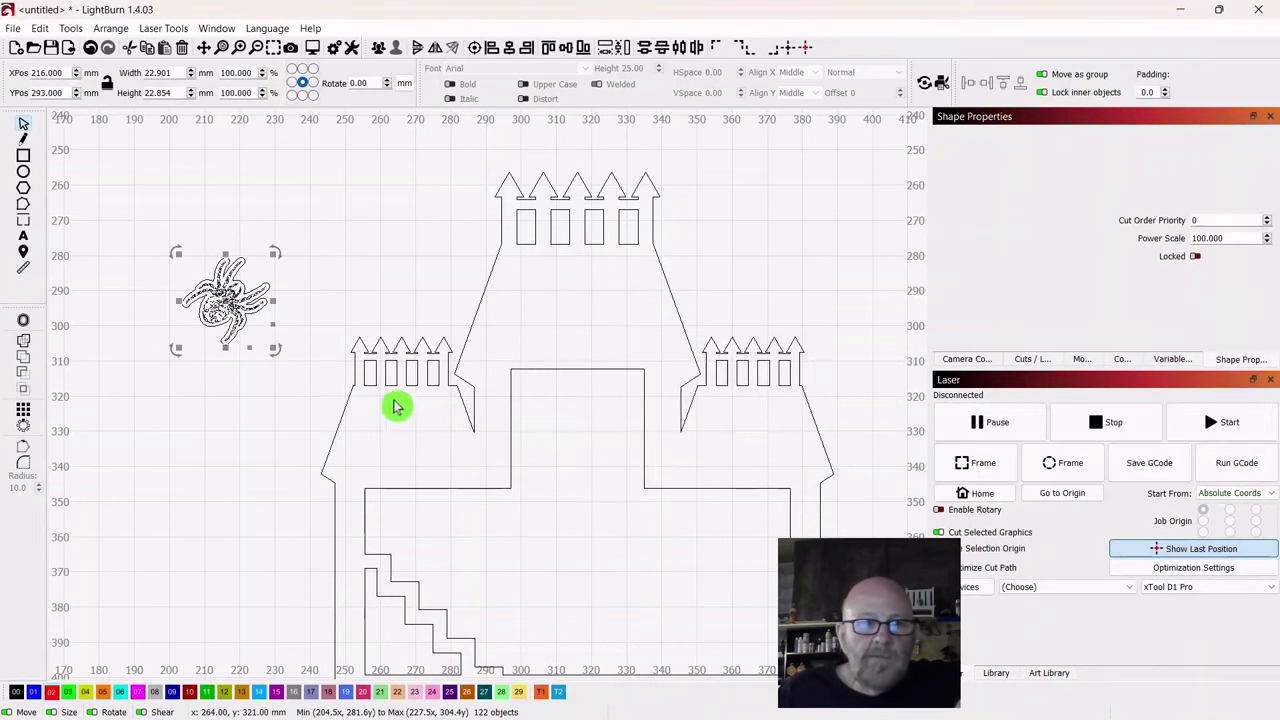
Step: Separate the spider drawing from its offset outline, place the outline at X 303 mm, Y 318 mm, and select it together with the spired house
left_click_drag(229, 308, 351, 253)
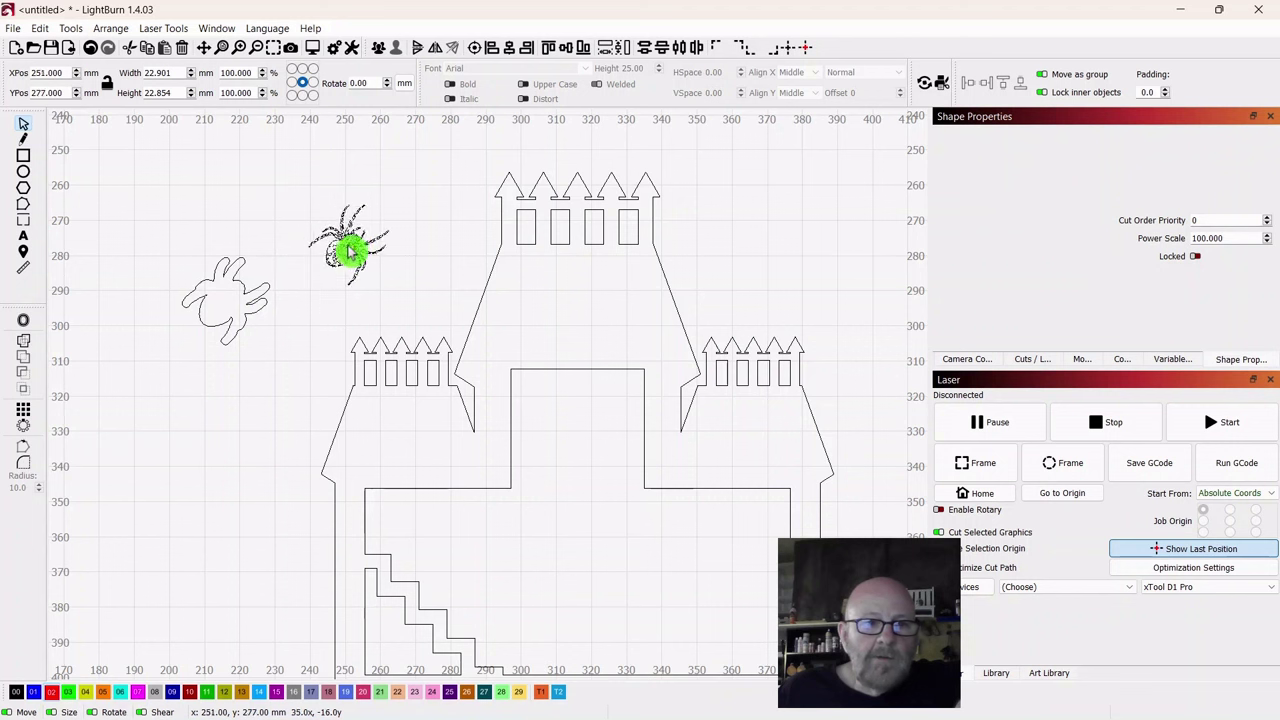
left_click(259, 407)
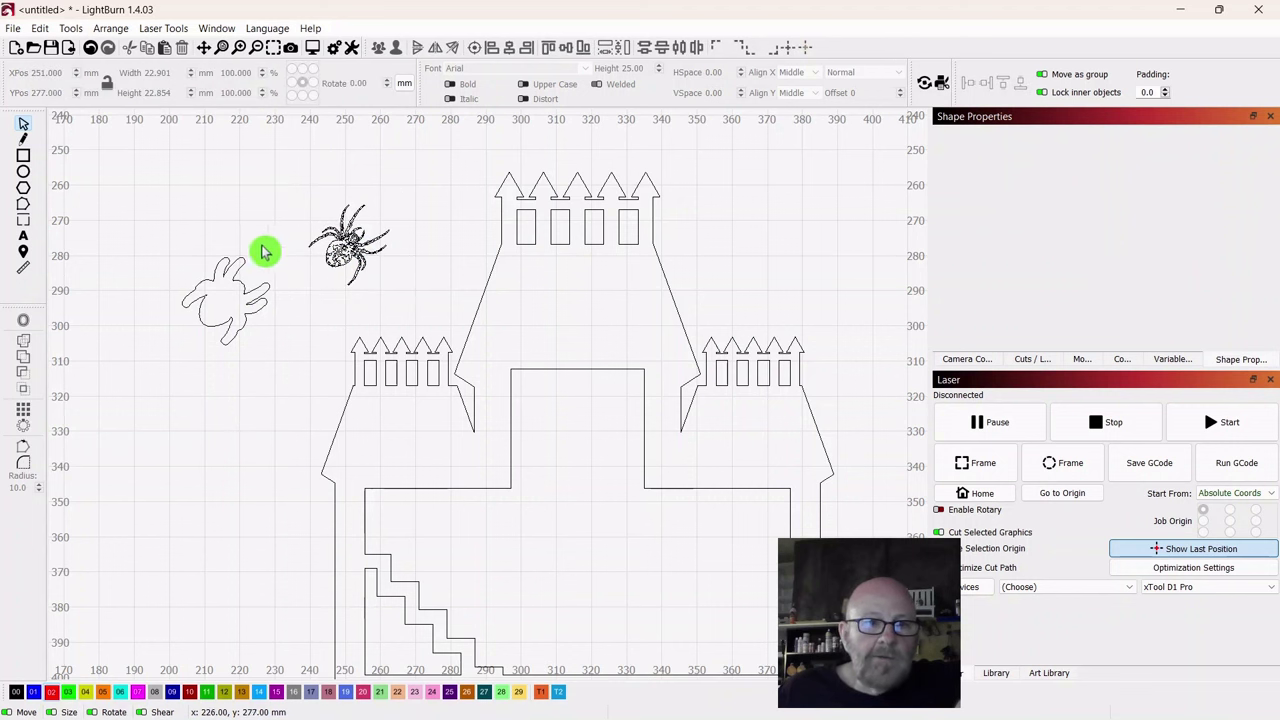
left_click(238, 315)
left_click_drag(227, 302, 542, 425)
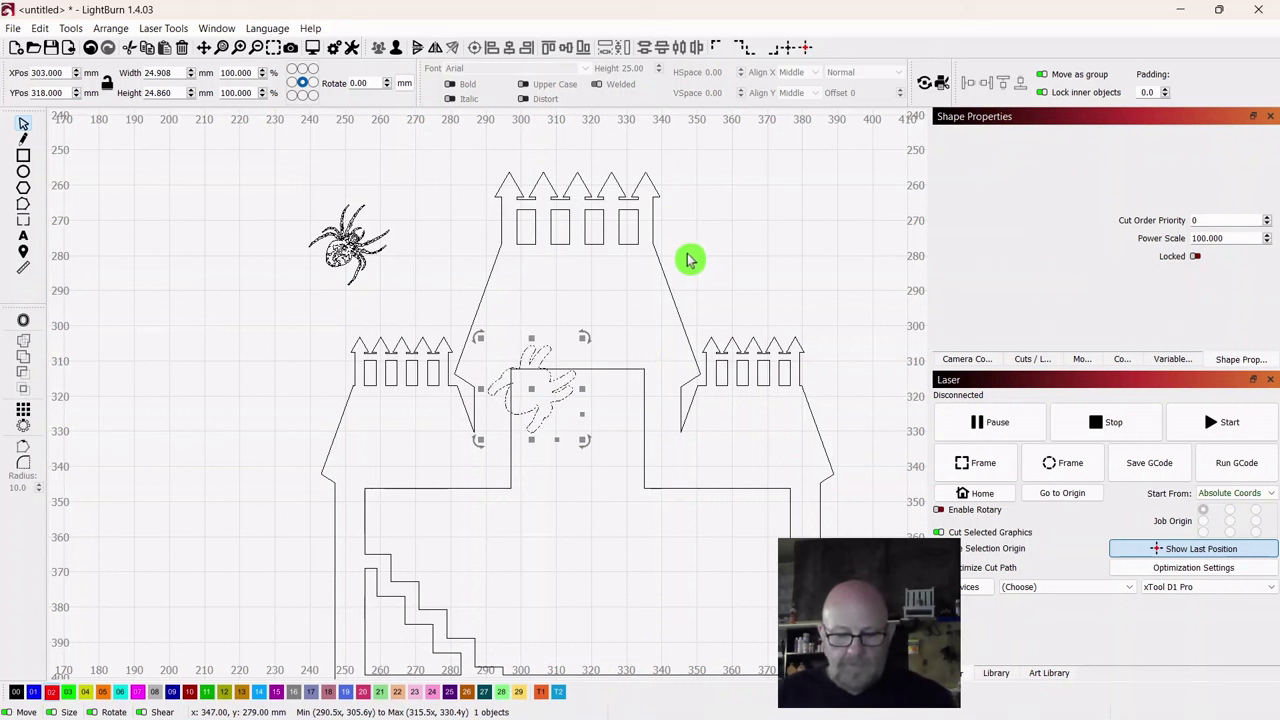
left_click(660, 286, "shift")
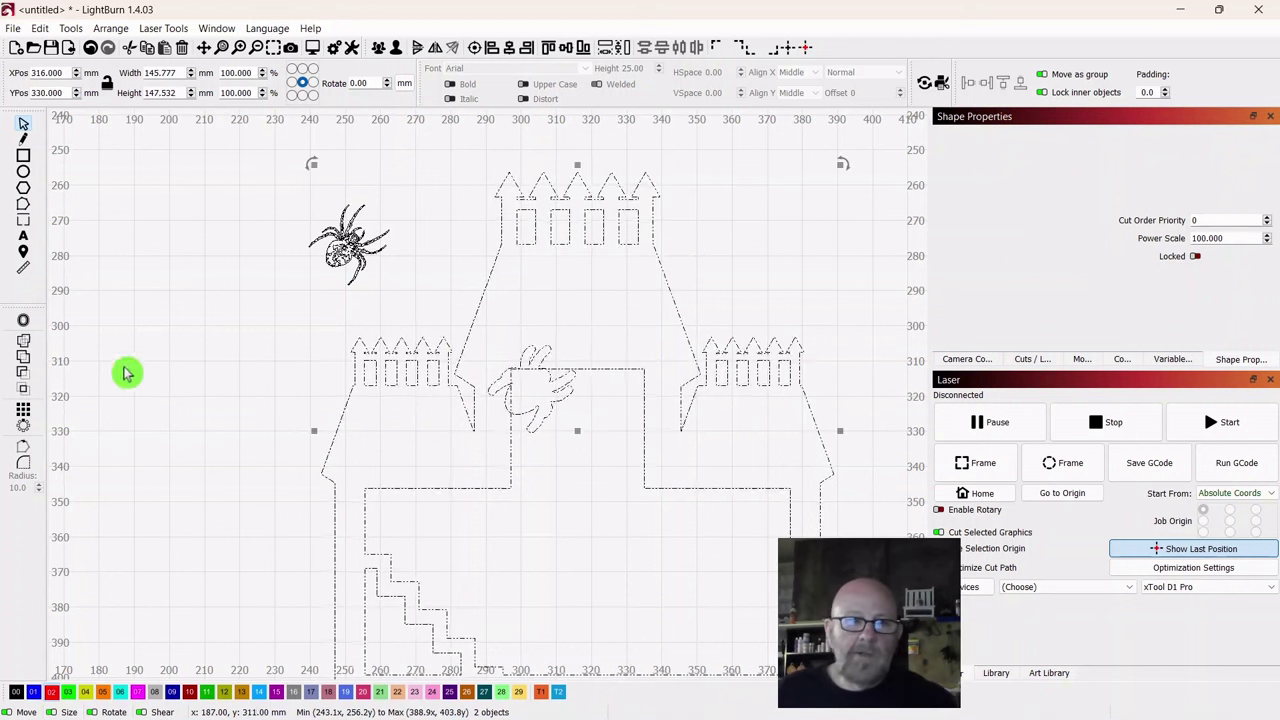
Step: Try to merge the spider outline with the spired house, and undo the result while keeping both shapes selected
left_click(24, 345)
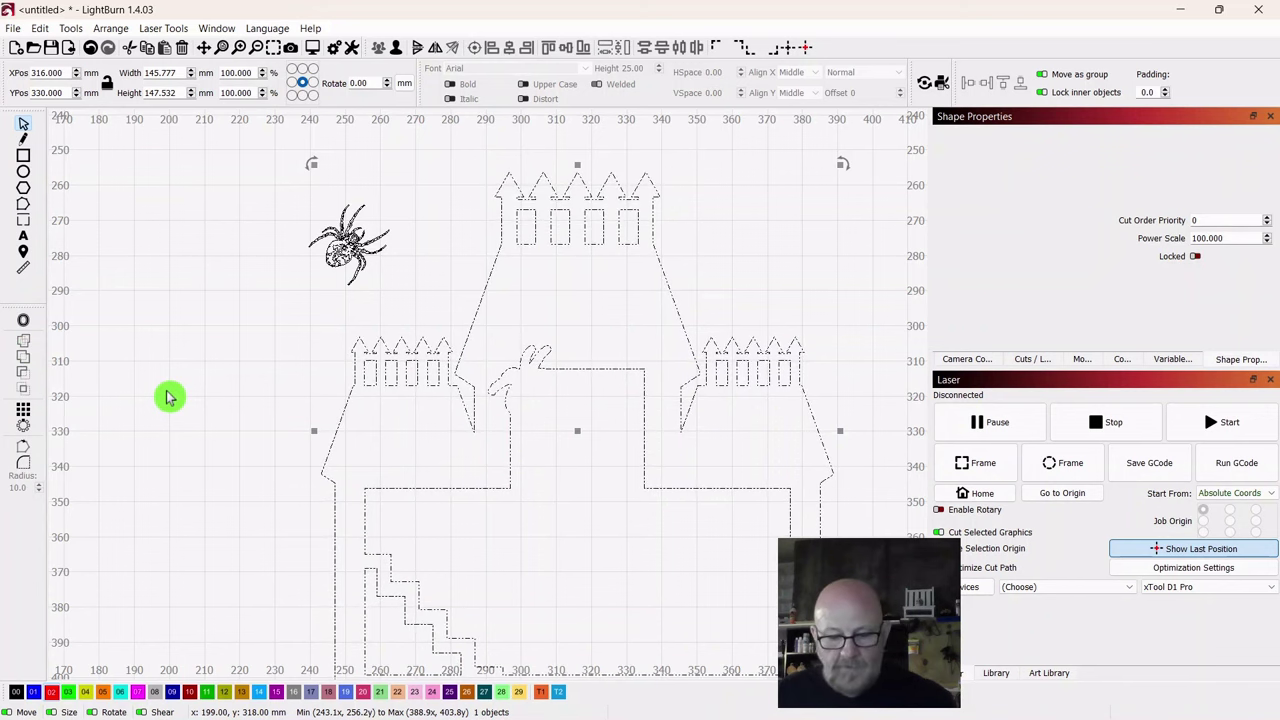
key("ctrl+z")
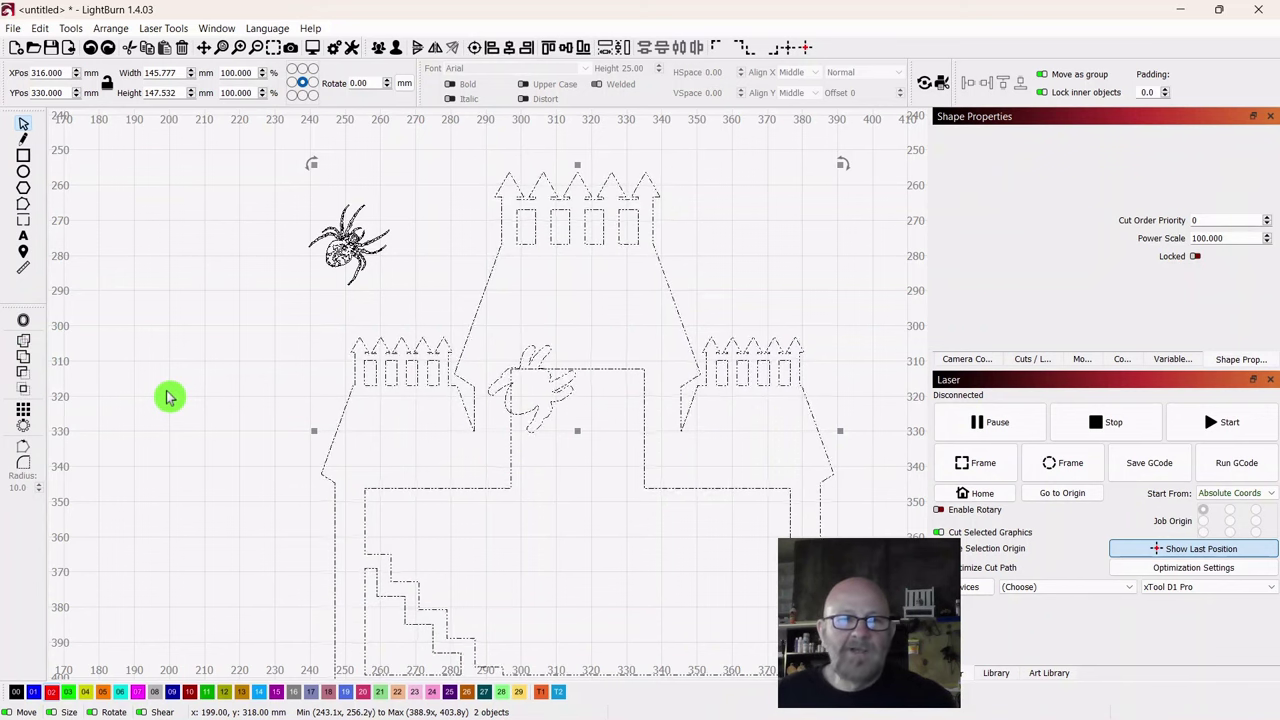
key("ctrl+z")
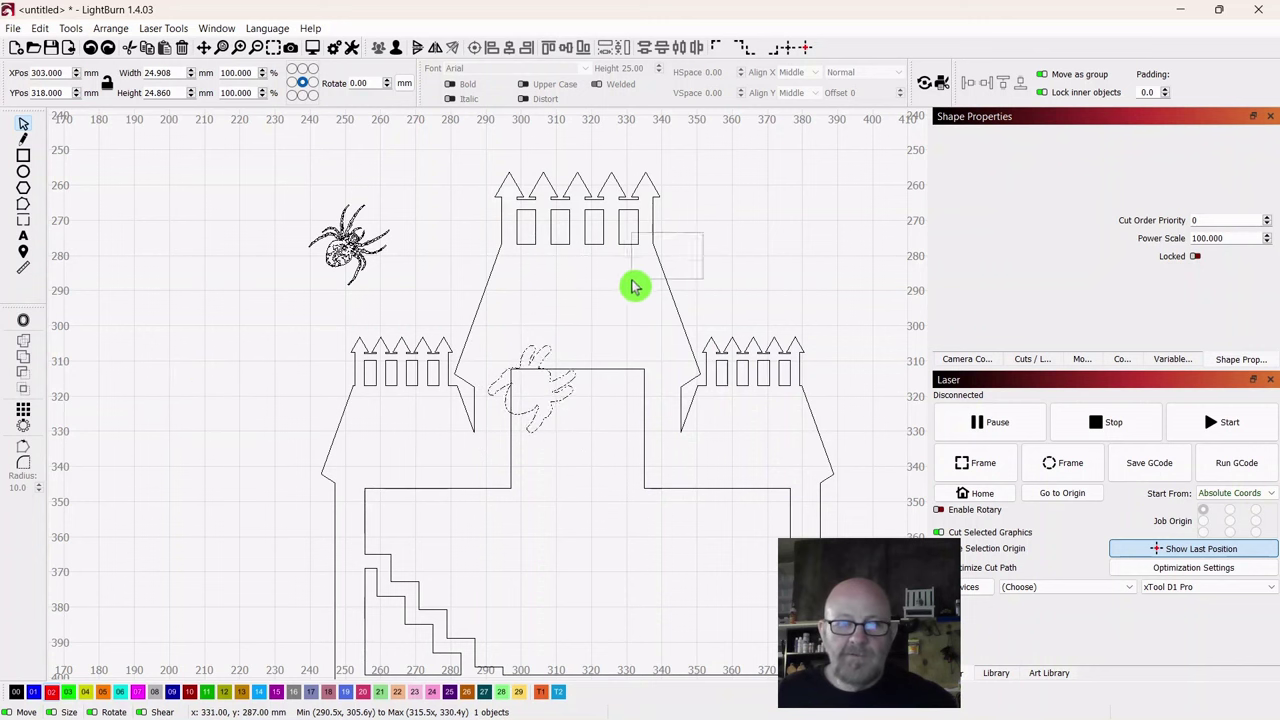
key("ctrl+y")
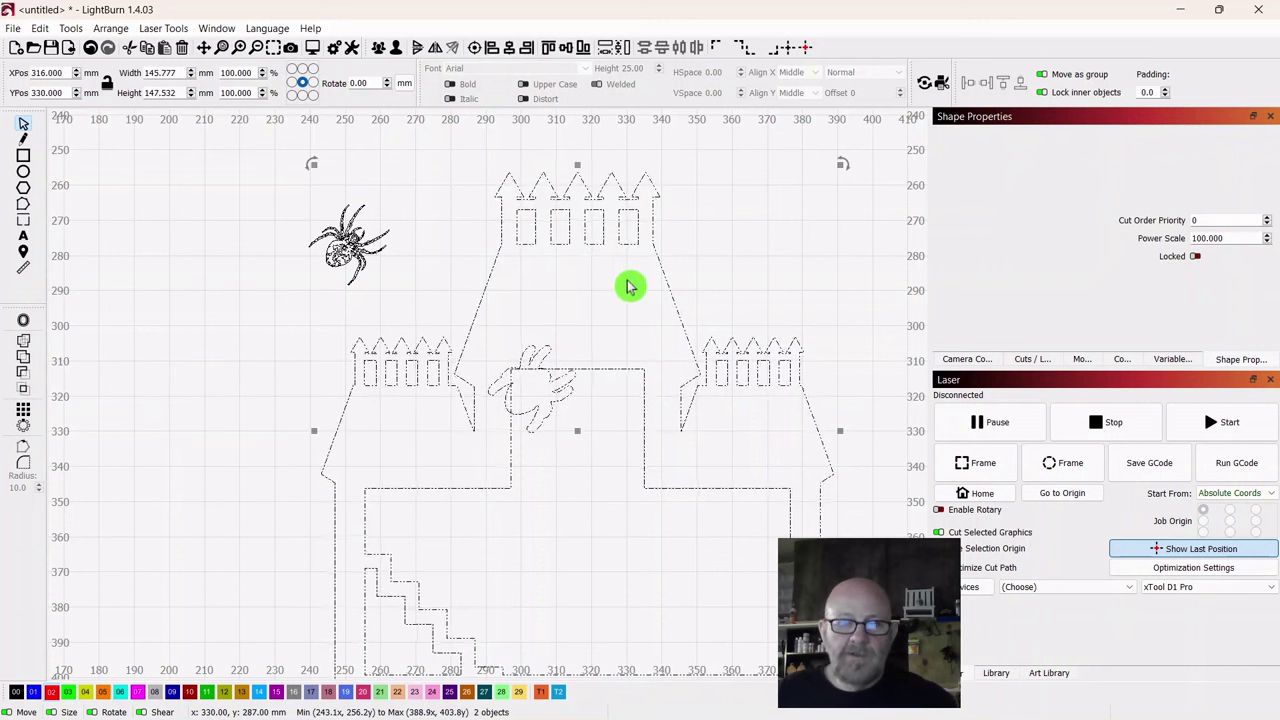
Step: Unite the spider outline and spired house with a Boolean union, ungroup the result, and delete the tiny leftover shape inside the spider area
left_click(25, 366)
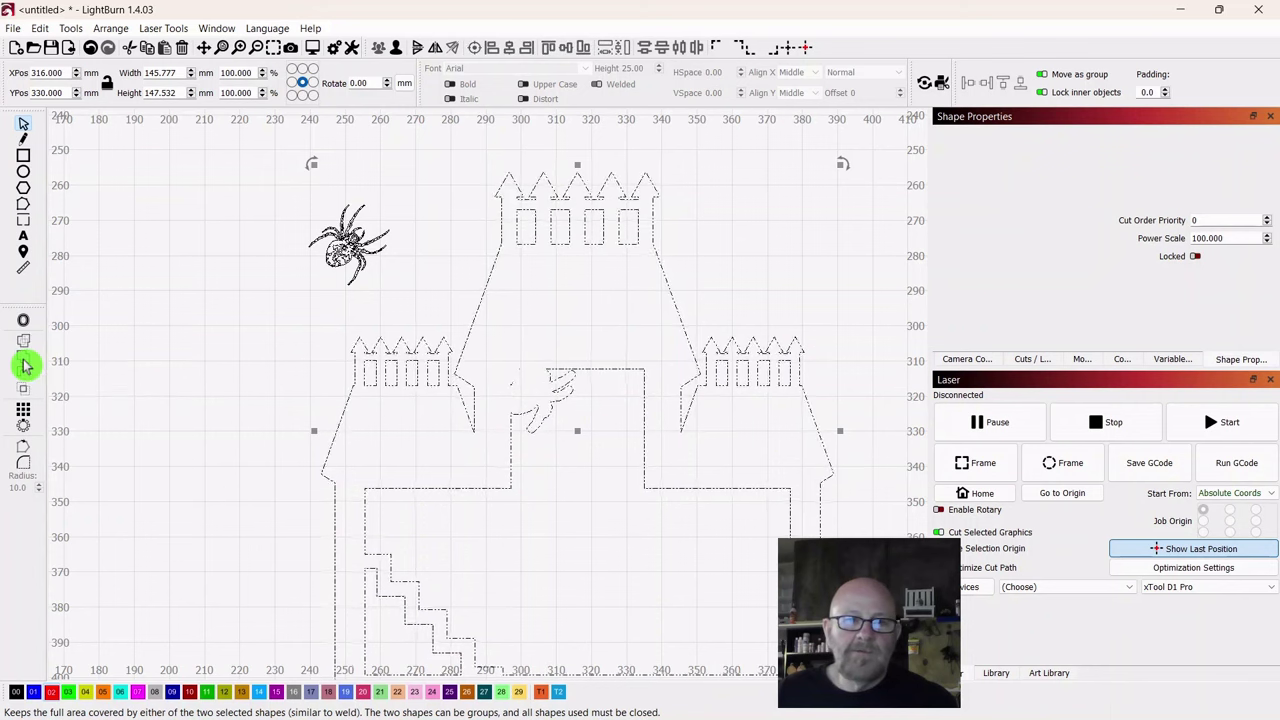
left_click(173, 325)
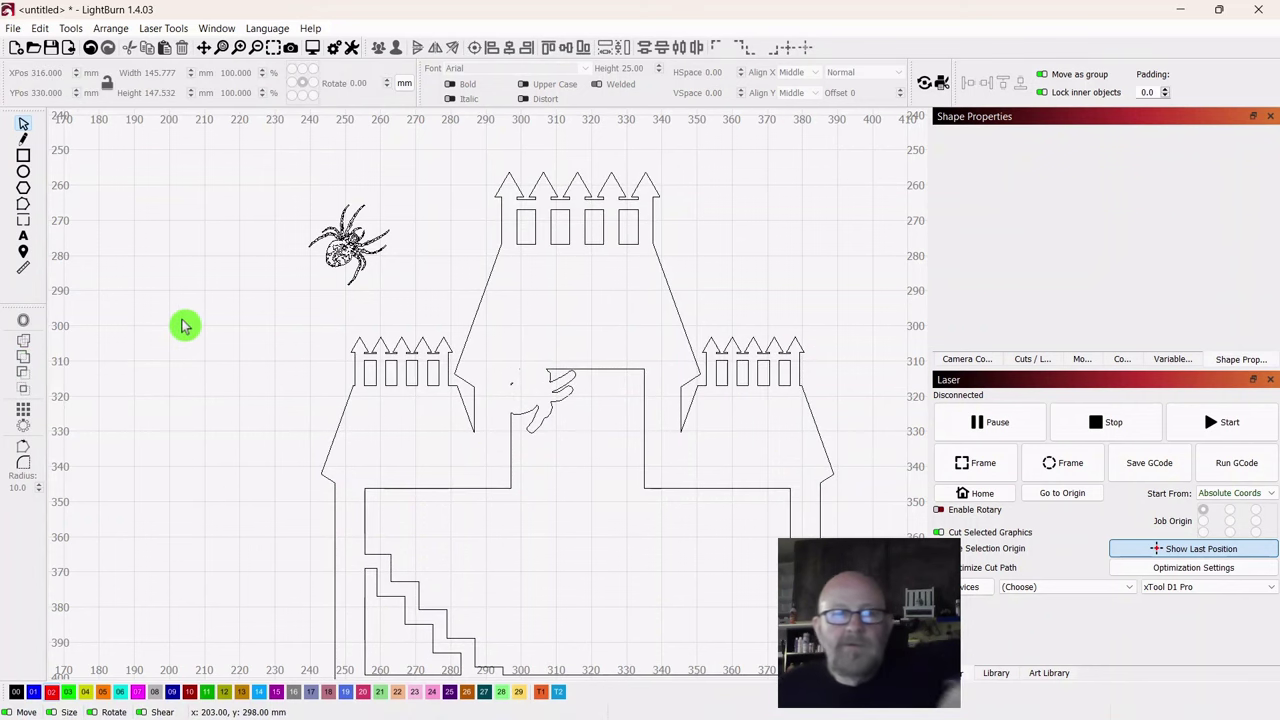
left_click(510, 383)
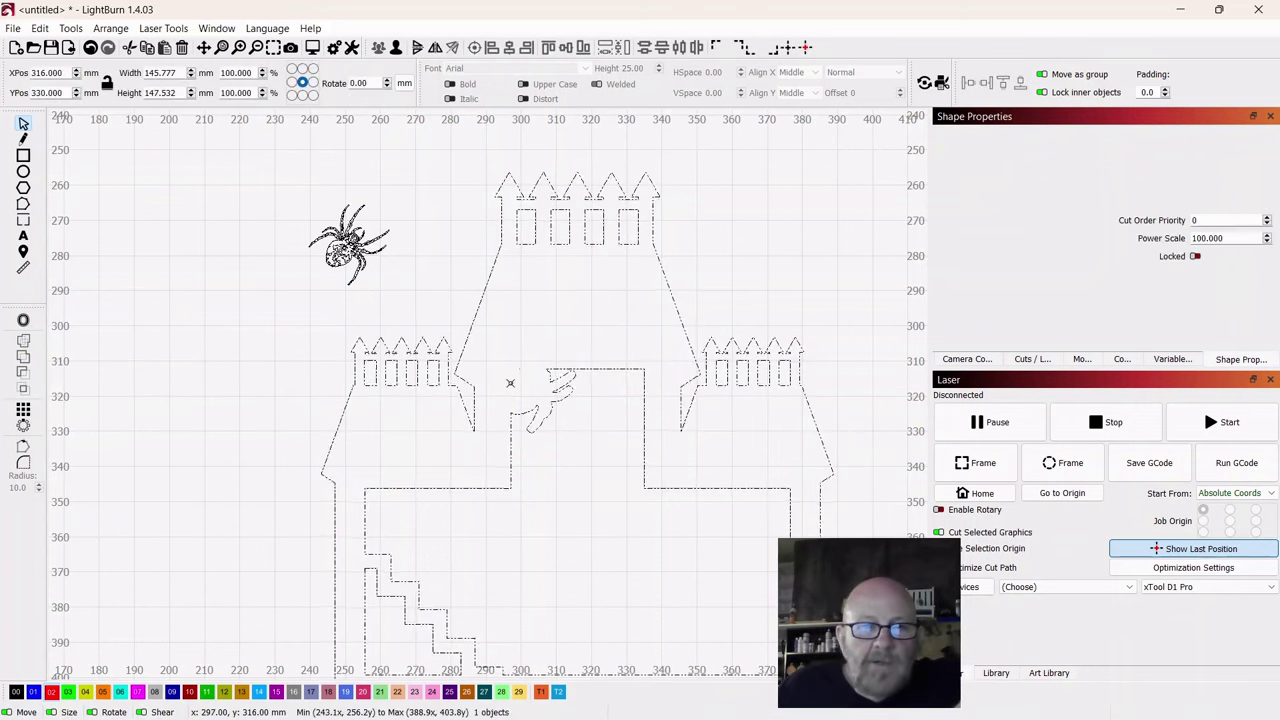
right_click(577, 428)
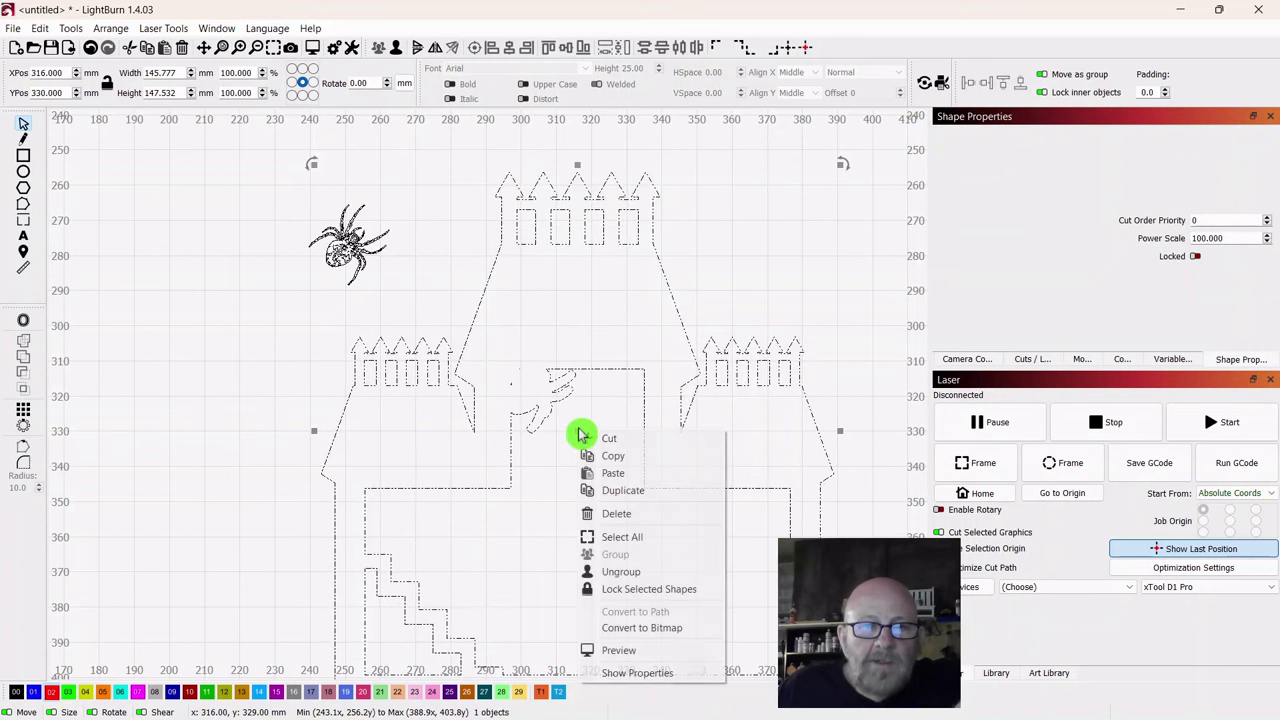
left_click(618, 578)
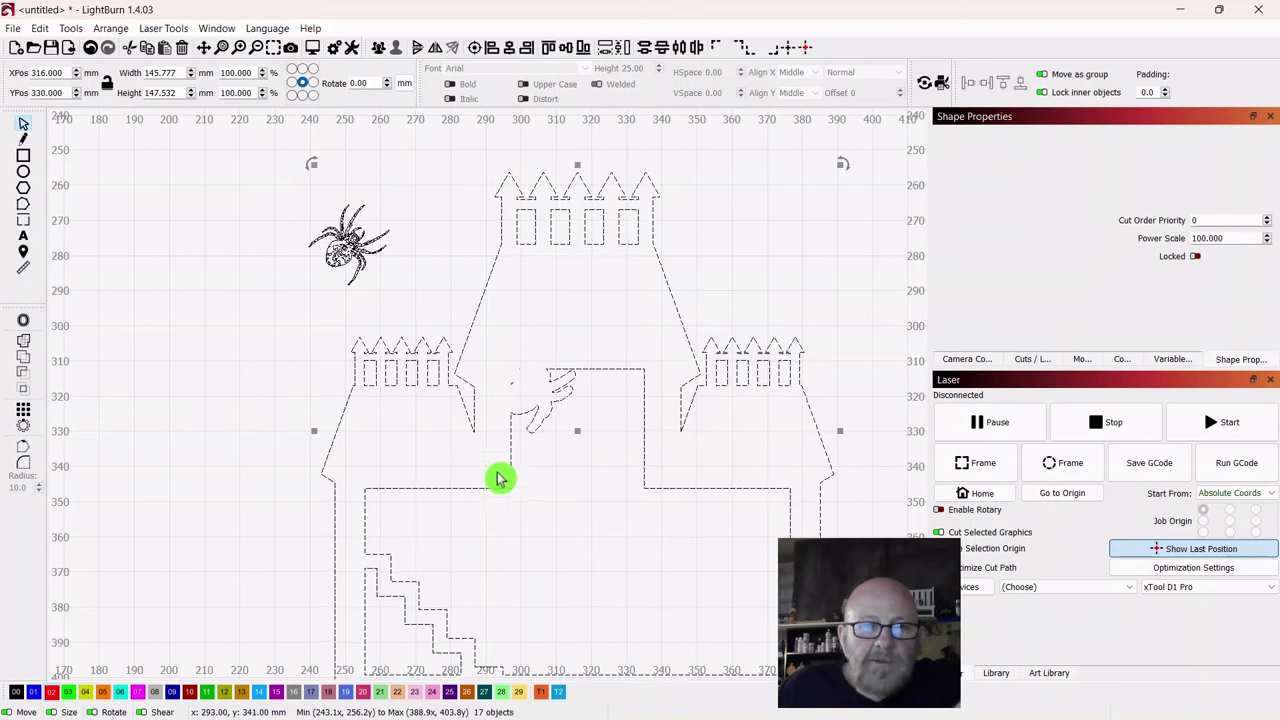
left_click(225, 449)
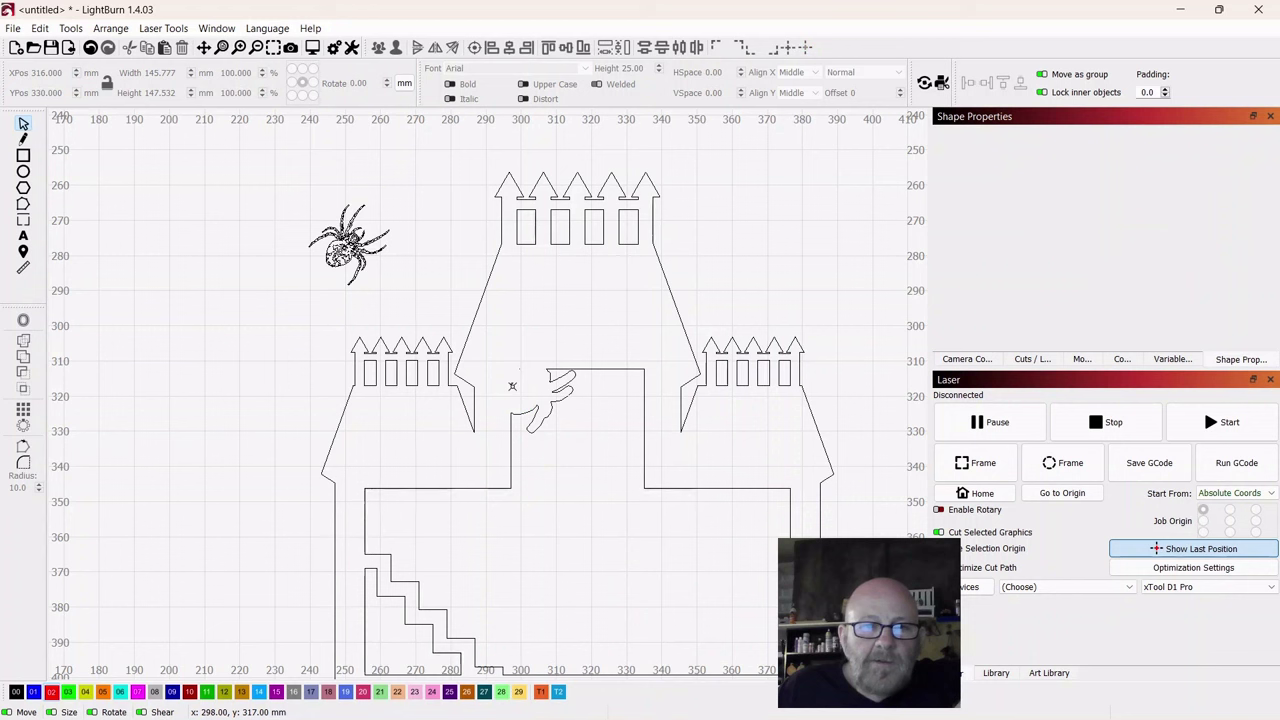
left_click(512, 381)
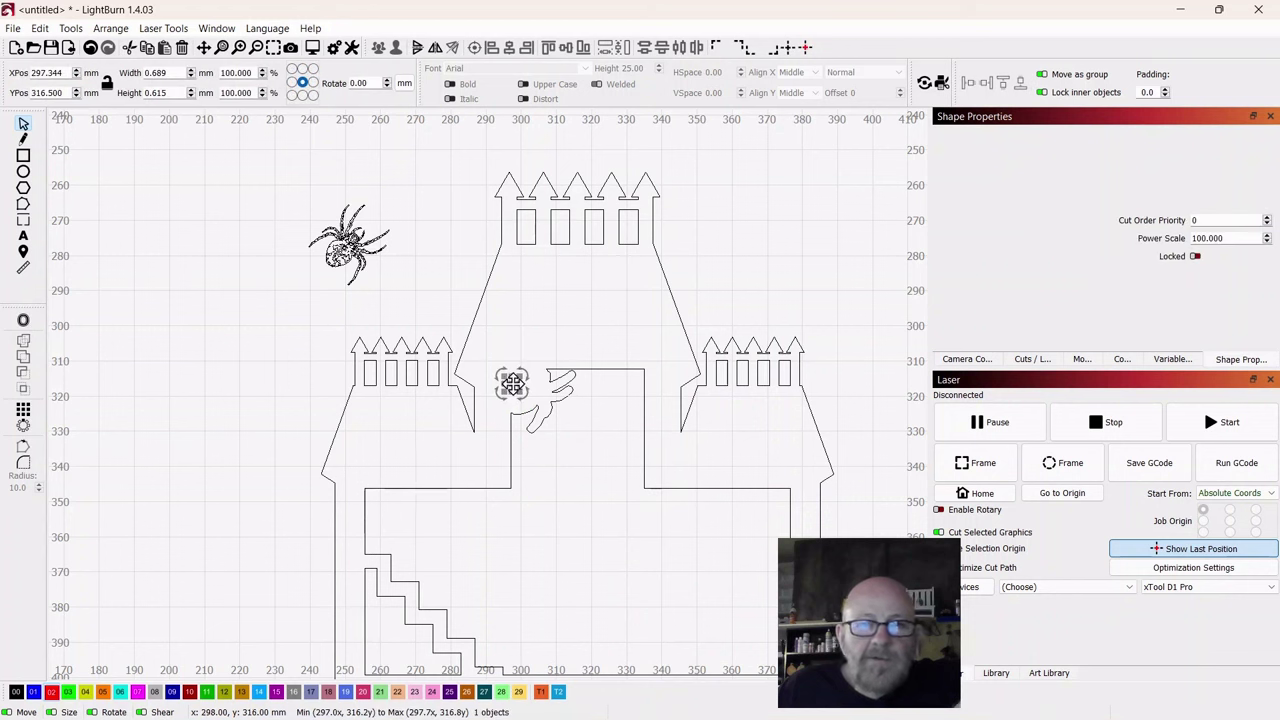
right_click(514, 381)
left_click(547, 471)
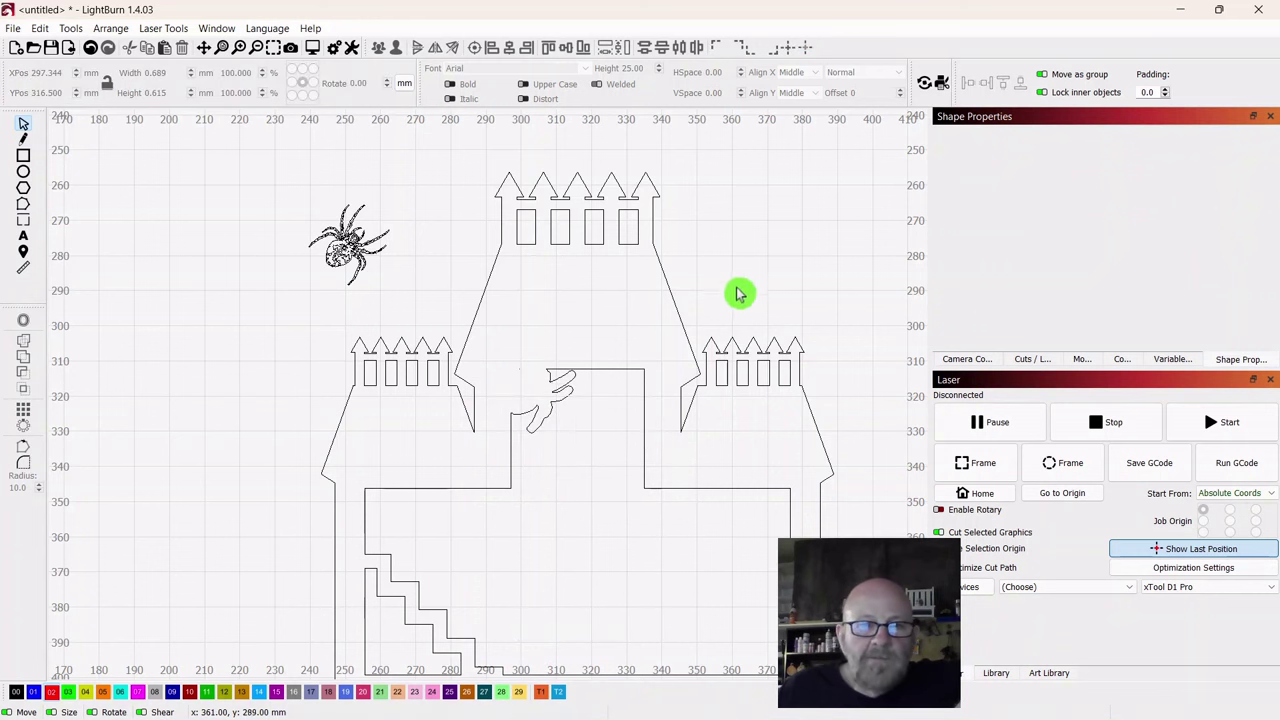
Step: Move the detailed spider onto its merged outline at X 303 mm, Y 318 mm and assign it to green layer 03
scroll(737, 289, "down", 2)
left_click(680, 294)
left_click(797, 263)
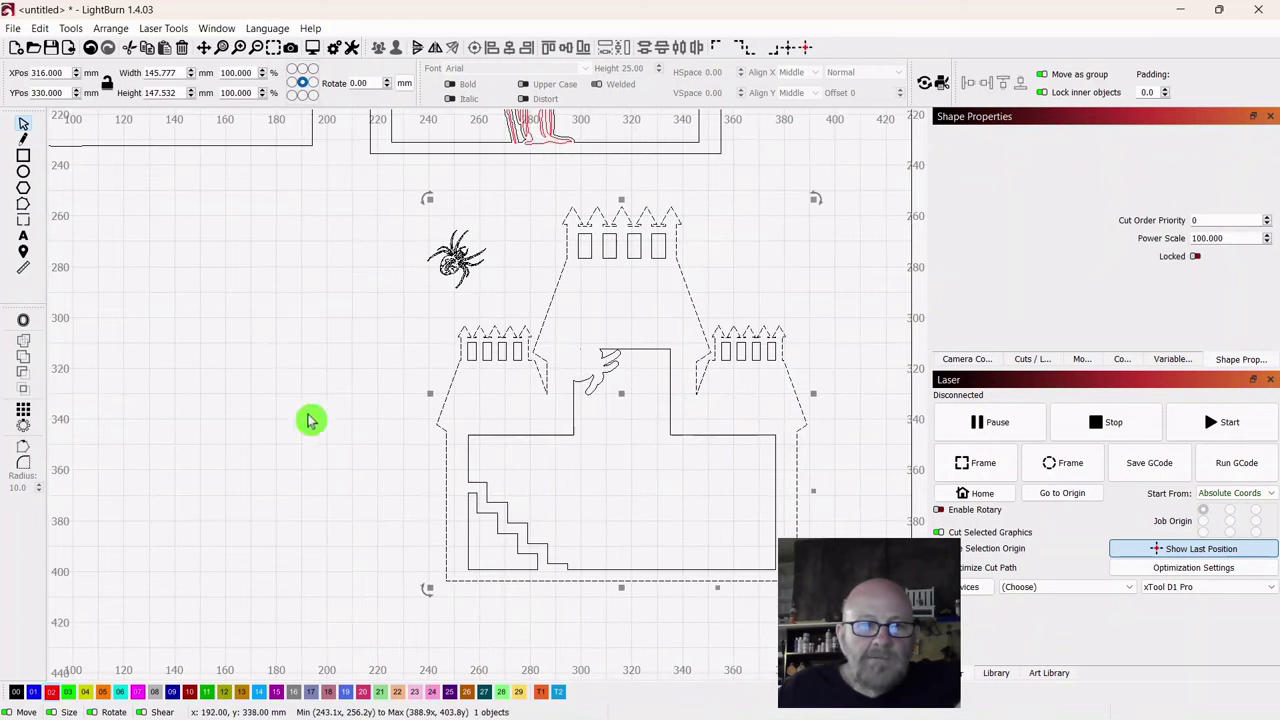
scroll(263, 430, "up", 2)
scroll(262, 429, "down", 3)
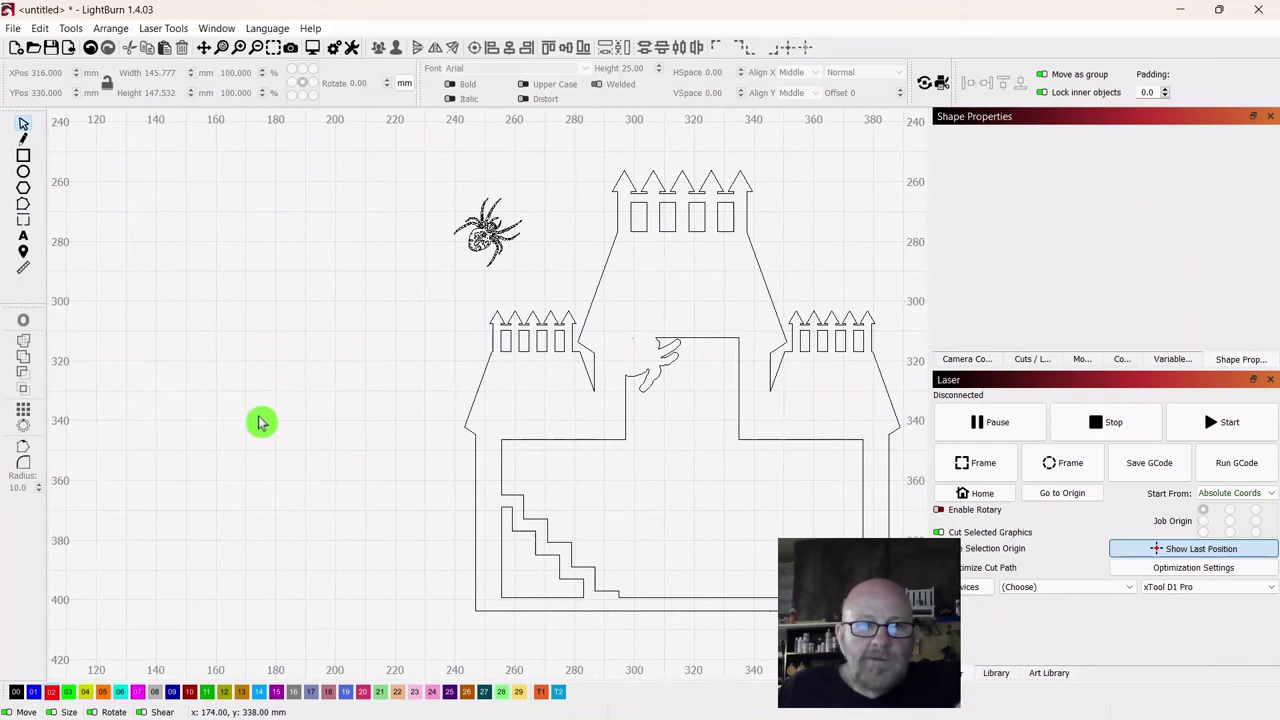
left_click_drag(427, 318, 371, 416)
left_click_drag(404, 358, 537, 470)
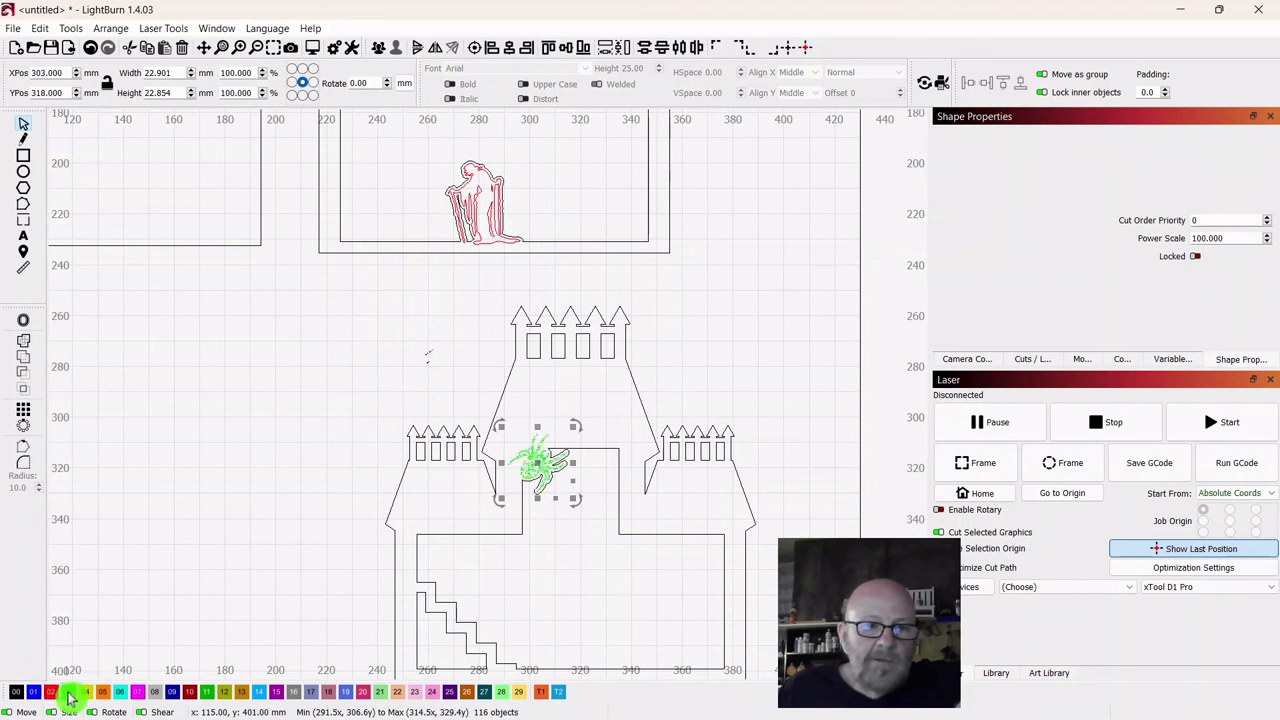
left_click(229, 472)
Step: Import Jackolantern.svg and shrink the artwork to about 90 by 79 mm
scroll(228, 484, "down", 3)
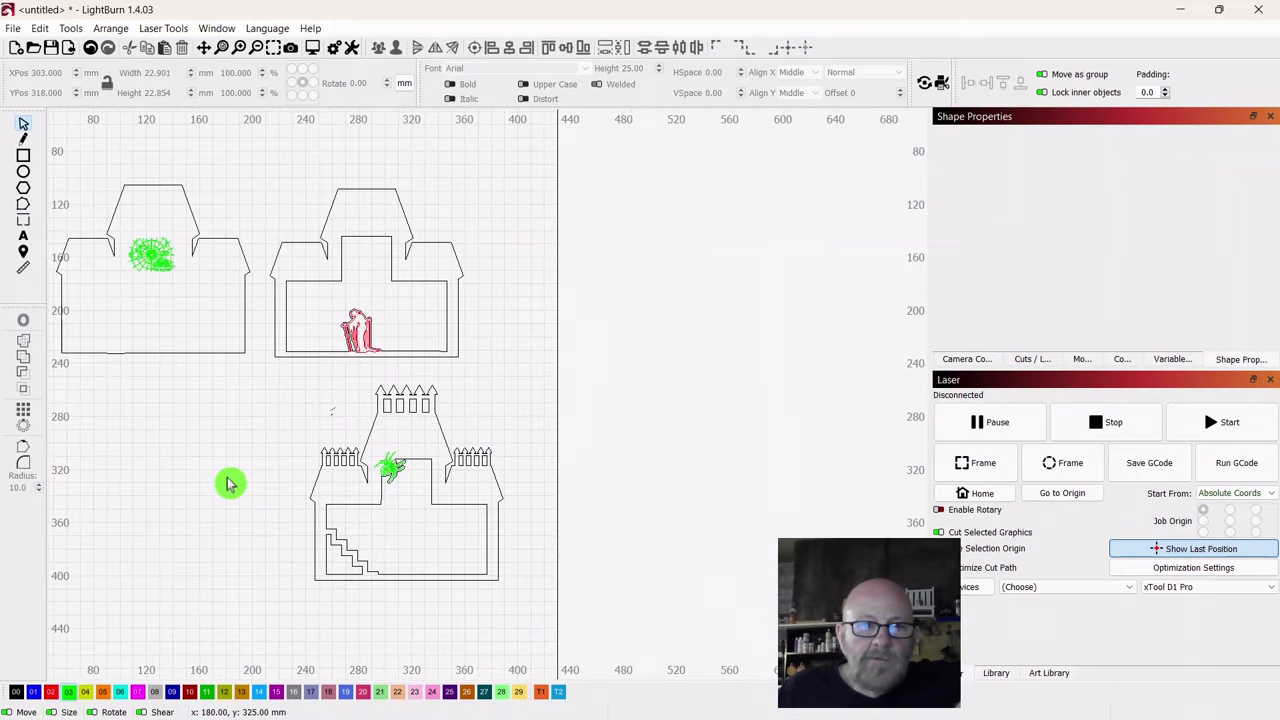
left_click_drag(231, 489, 426, 478)
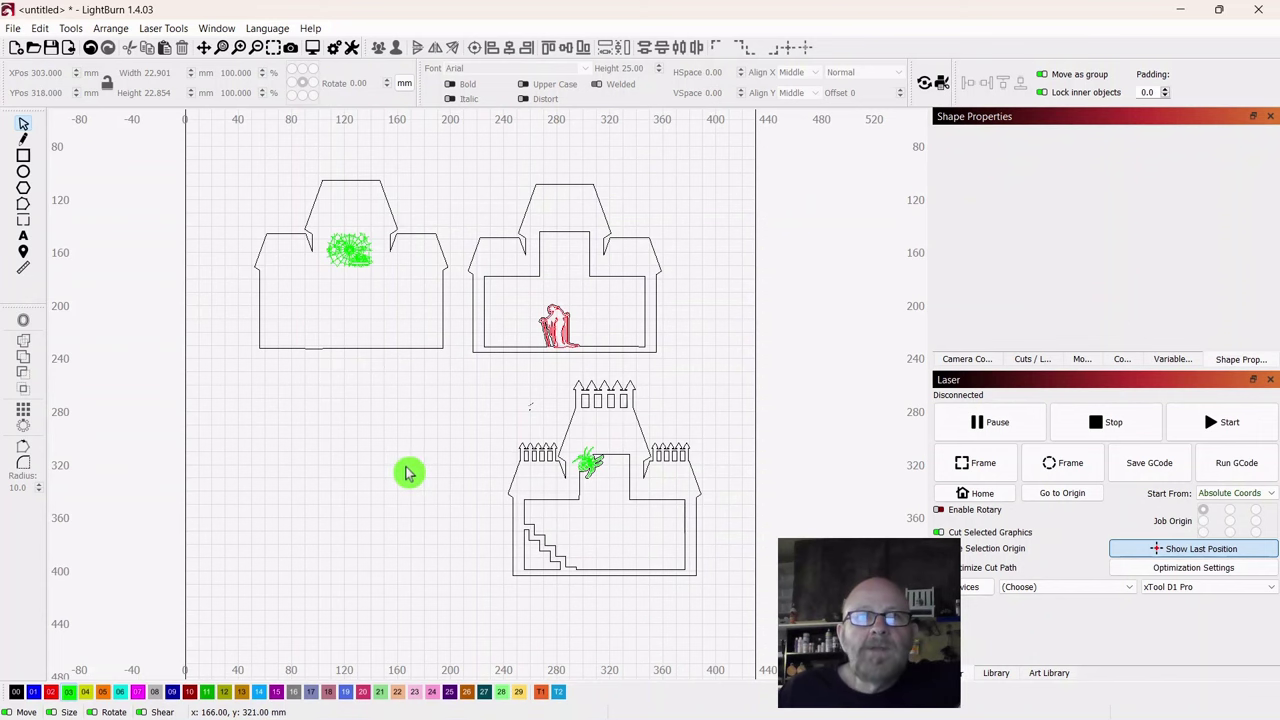
scroll(457, 517, "up", 1)
scroll(346, 460, "up", 2)
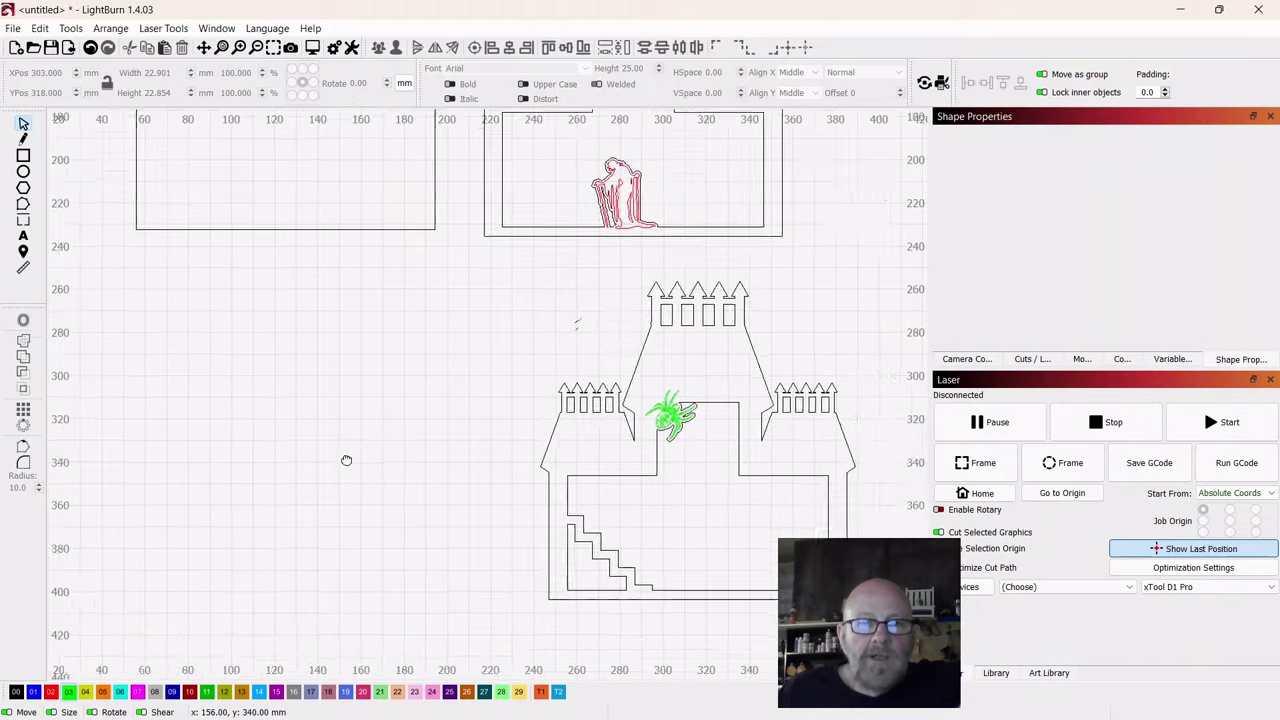
left_click_drag(346, 460, 232, 400)
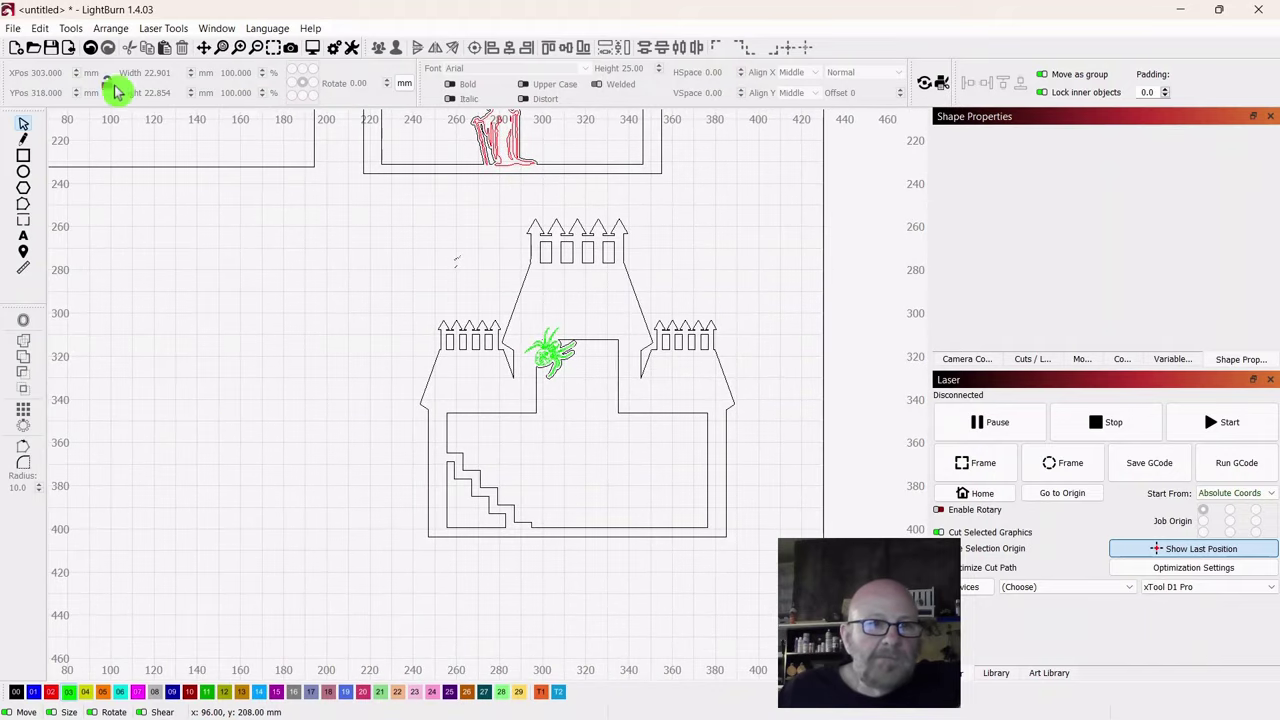
left_click(69, 50)
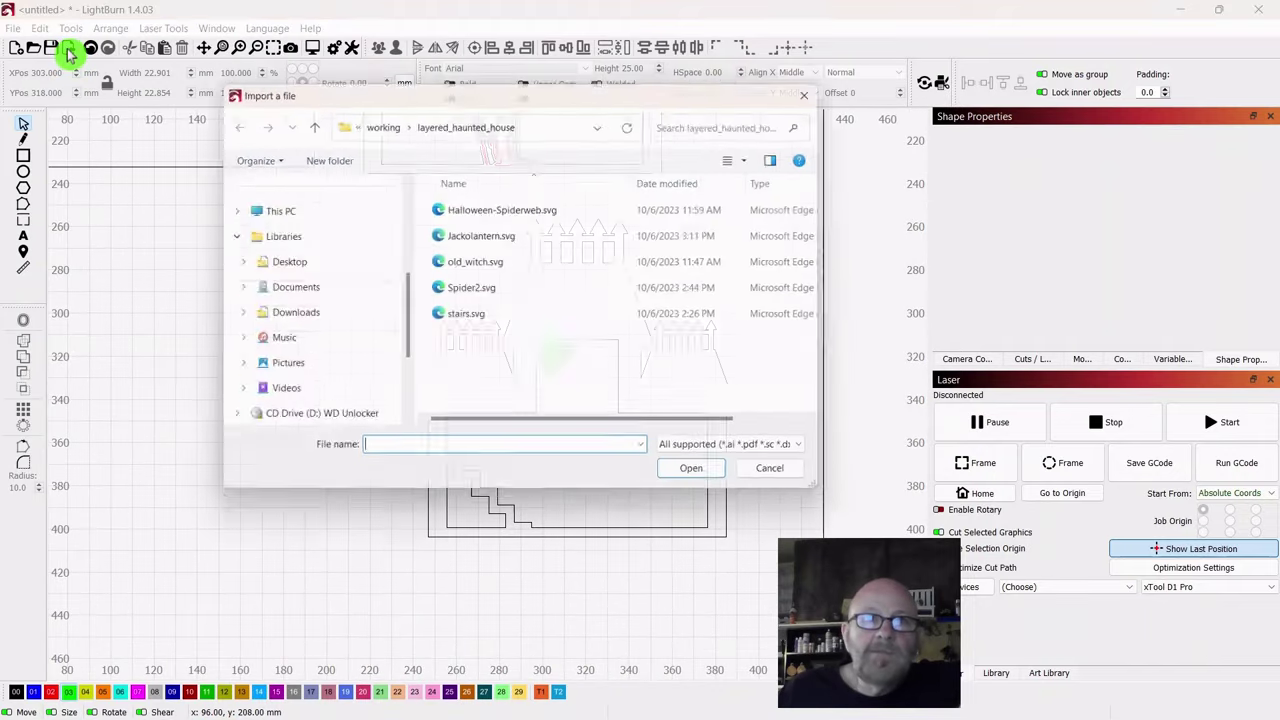
double_click(463, 240)
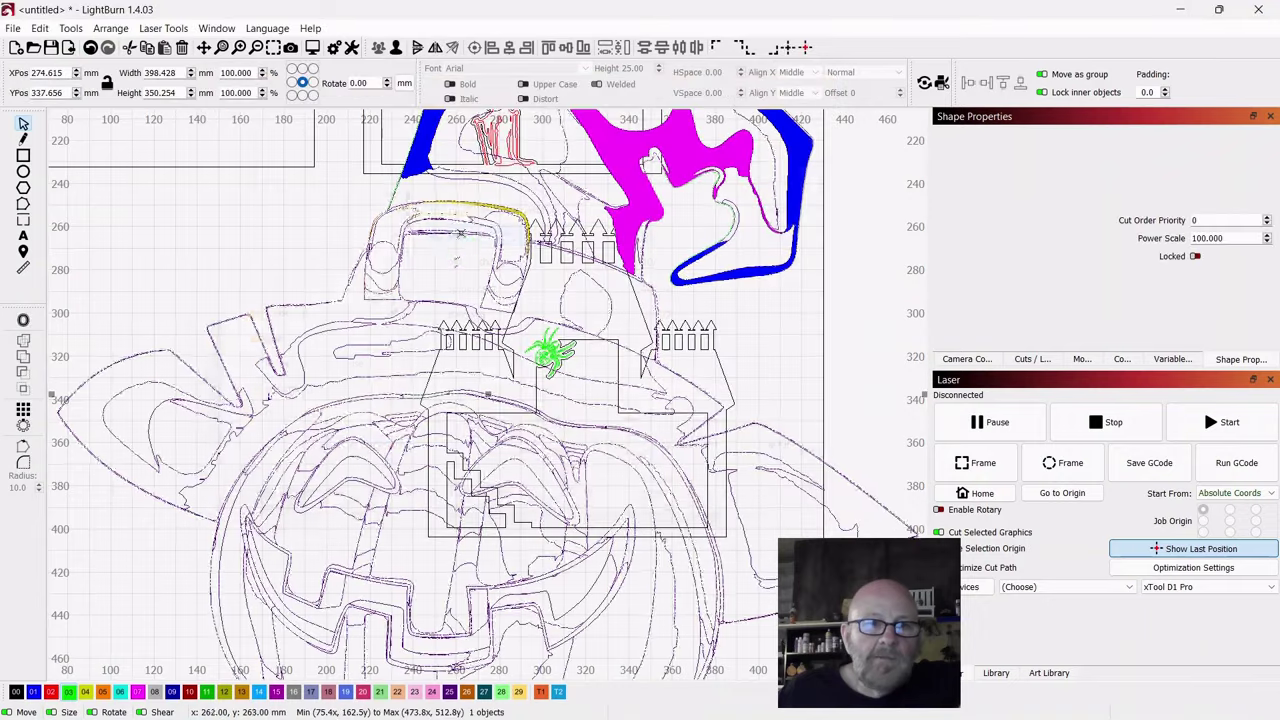
scroll(543, 351, "down", 3)
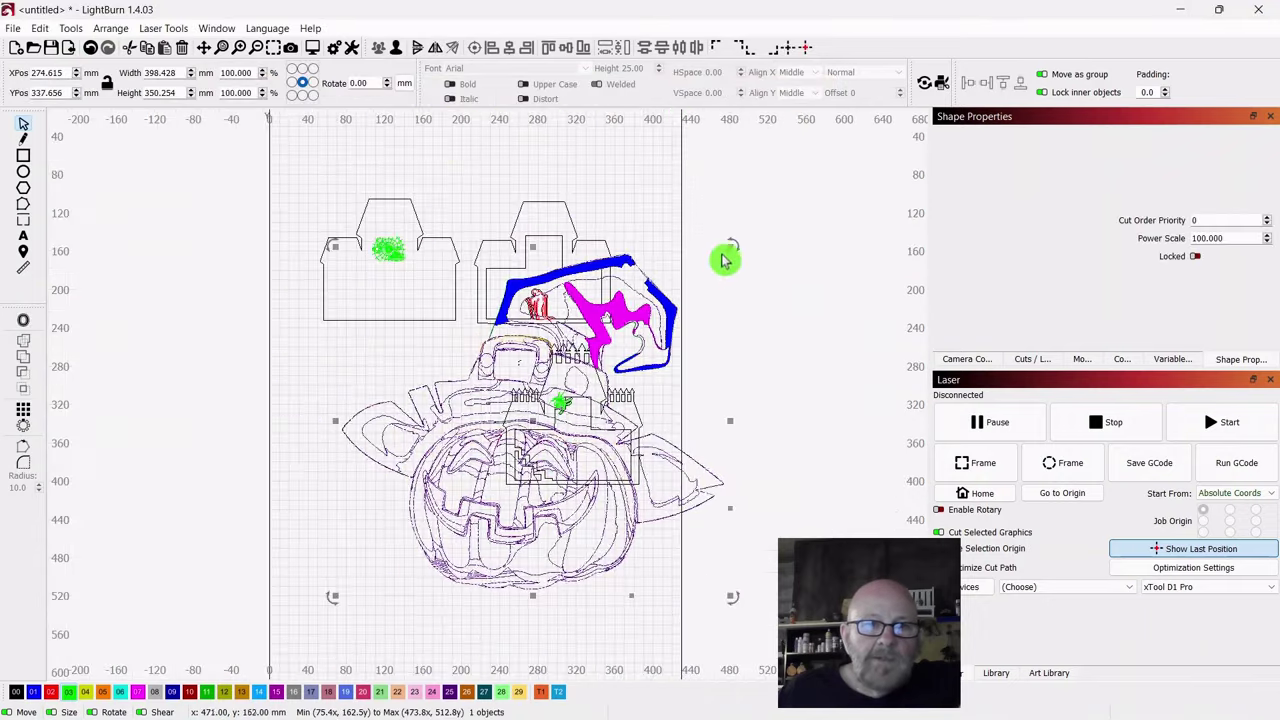
left_click_drag(729, 246, 430, 518)
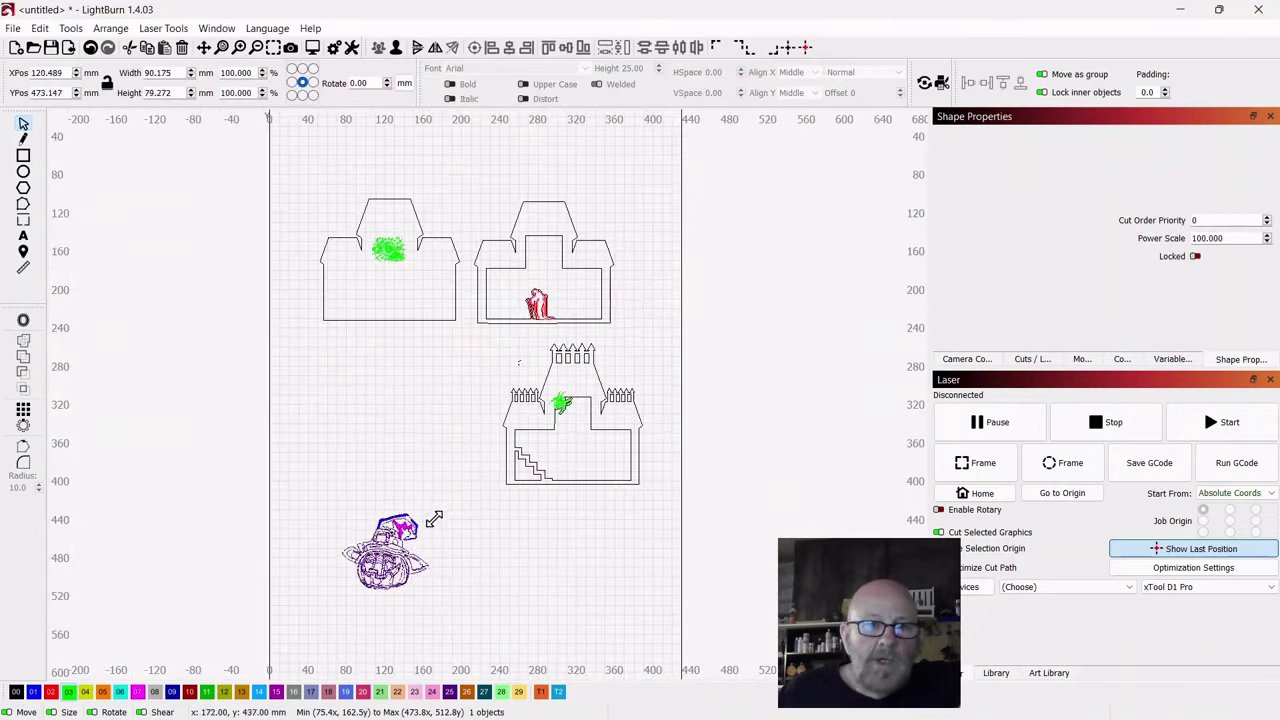
Step: Place the jack-o'-lantern in the empty area beside the spired house at X 127 mm, Y 360 mm, scaled to about 85 by 75 mm
left_click(388, 560)
left_click_drag(382, 558, 369, 448)
left_click_drag(428, 611, 491, 549)
scroll(509, 523, "up", 4)
left_click_drag(510, 445, 660, 560)
left_click_drag(497, 358, 546, 357)
left_click_drag(691, 509, 574, 506)
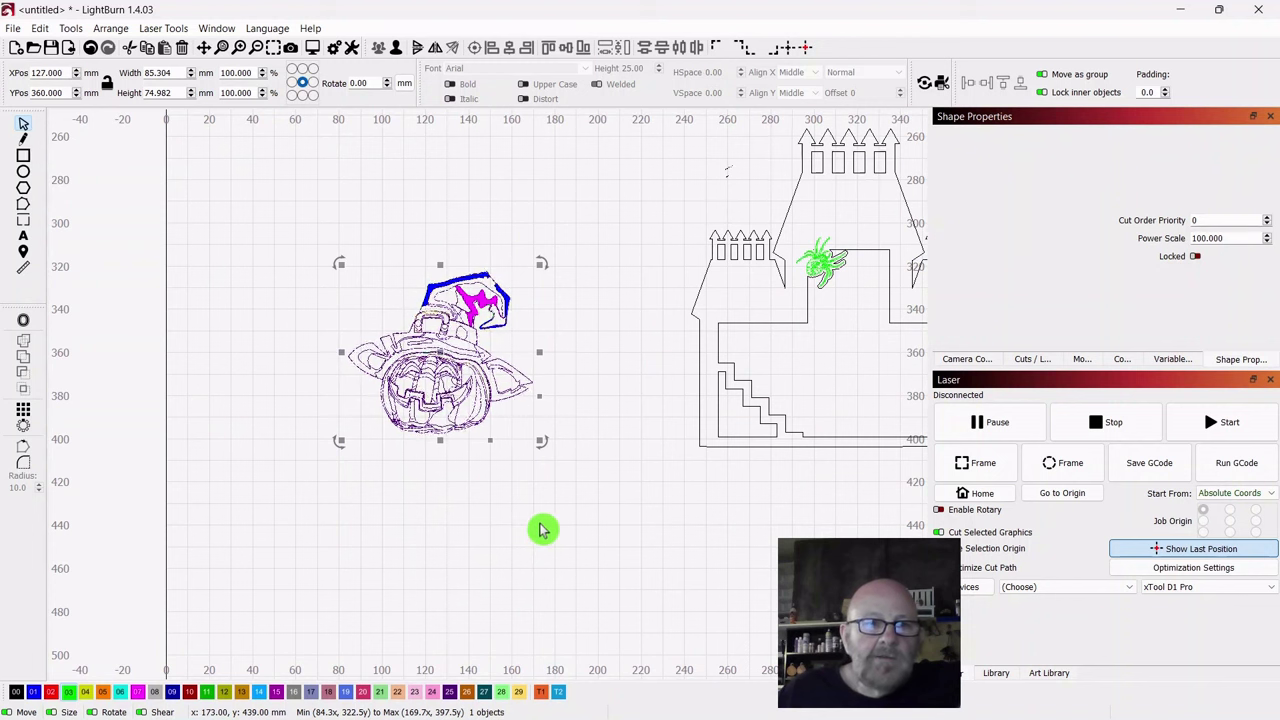
left_click(557, 518)
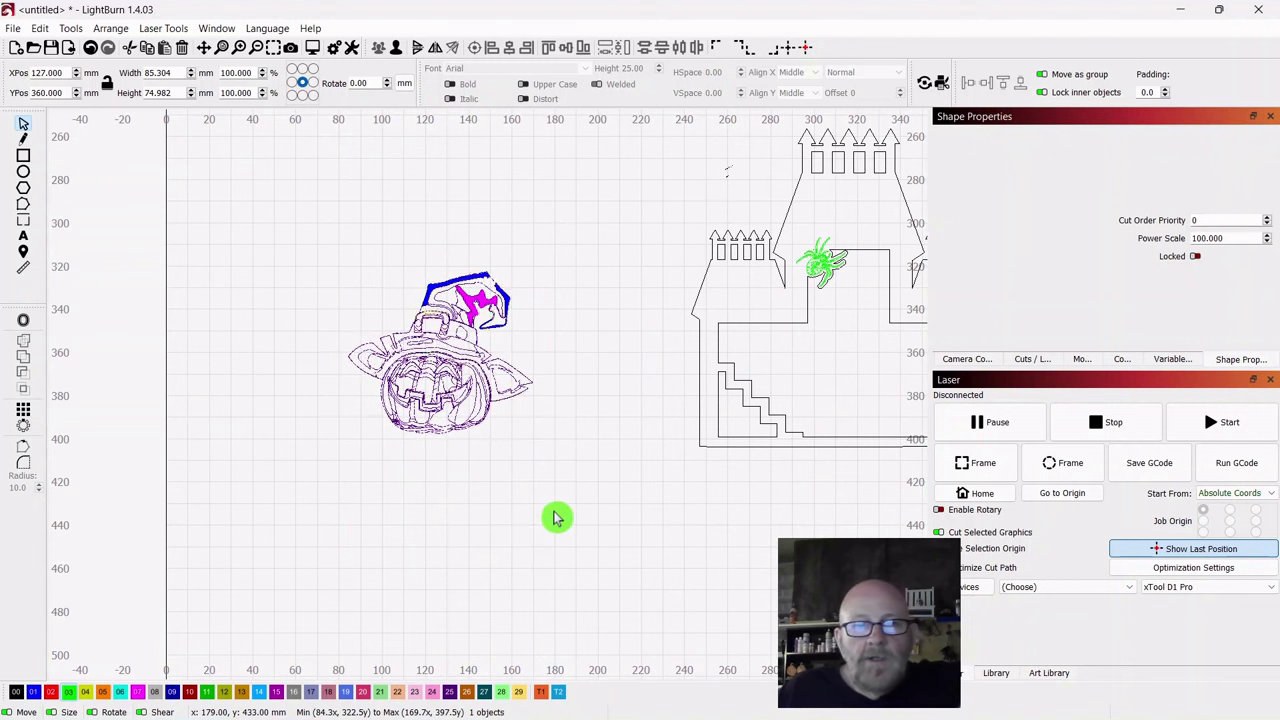
left_click_drag(337, 409, 333, 425)
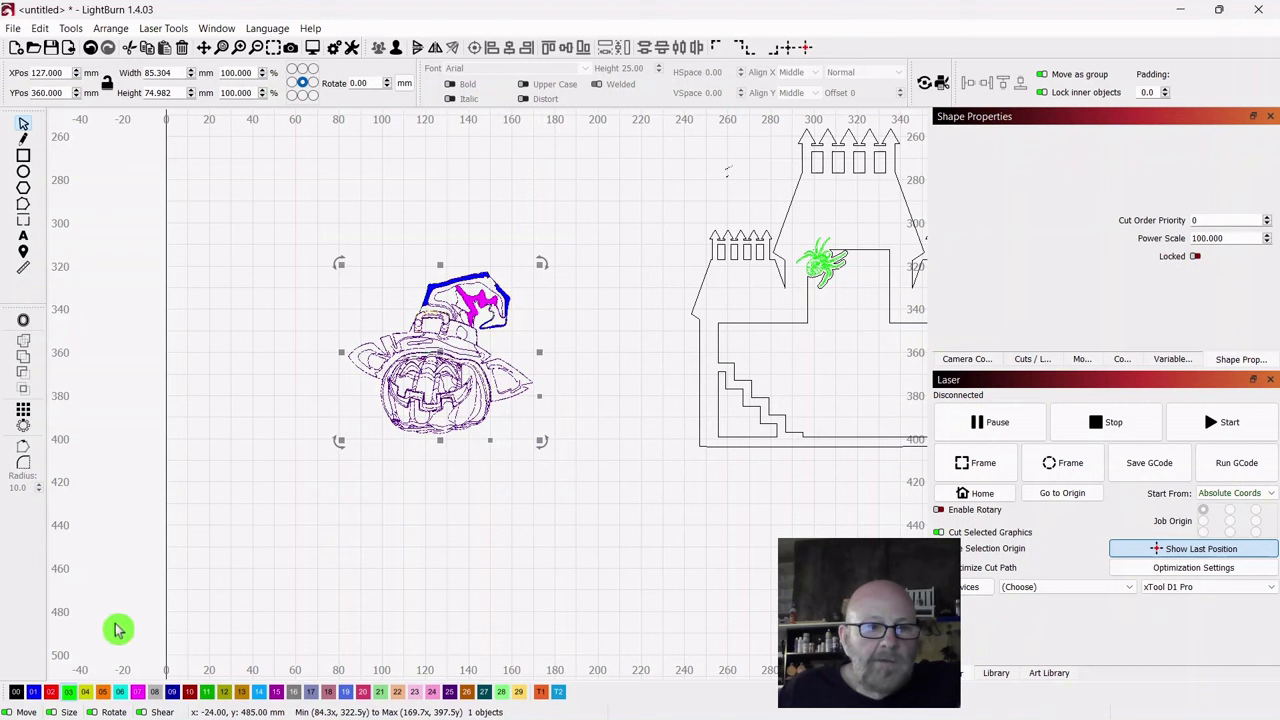
Step: Offset the jack-o'-lantern outward by 1 mm with outer shapes only, and move the detailed artwork off the resulting outline
left_click(24, 326)
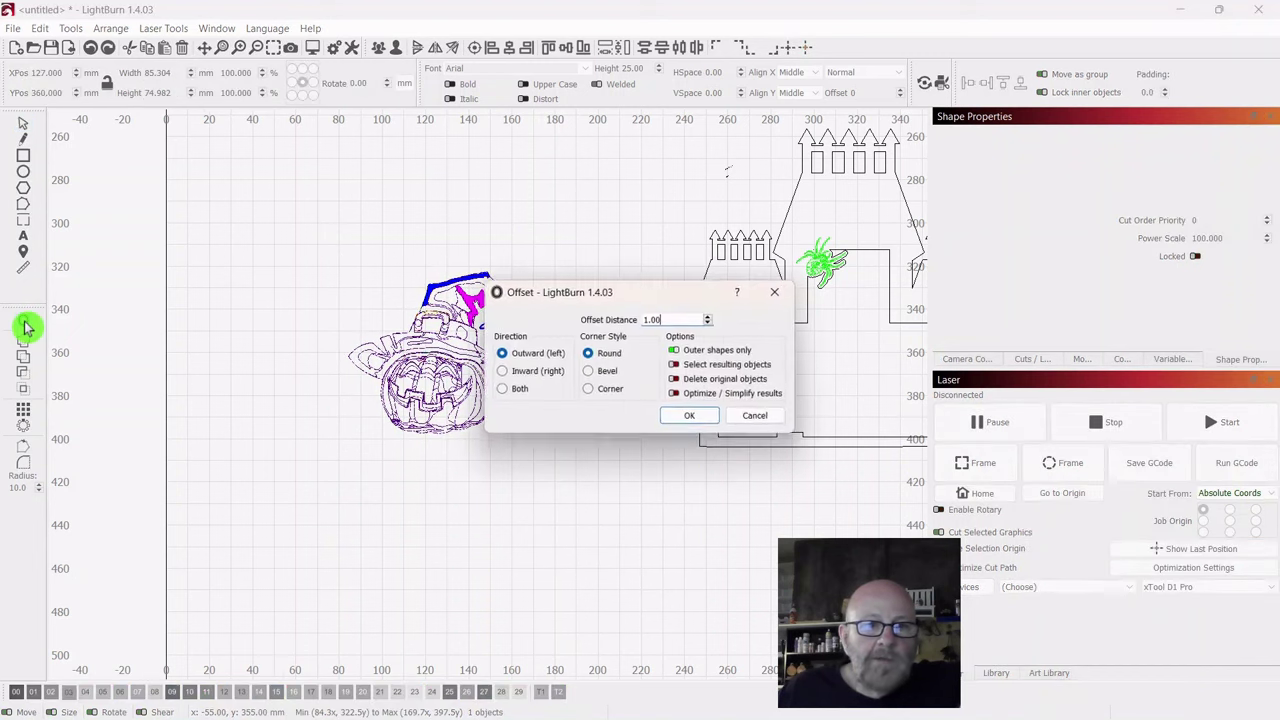
left_click(692, 419)
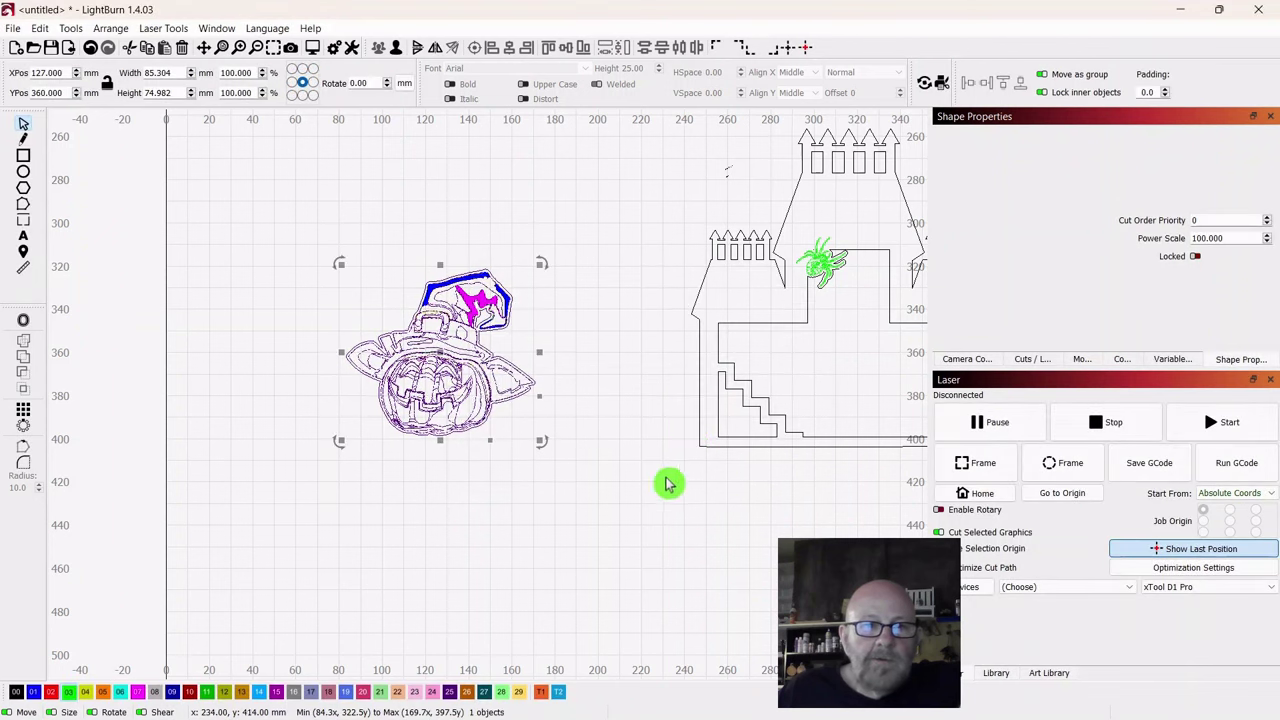
left_click_drag(440, 355, 588, 499)
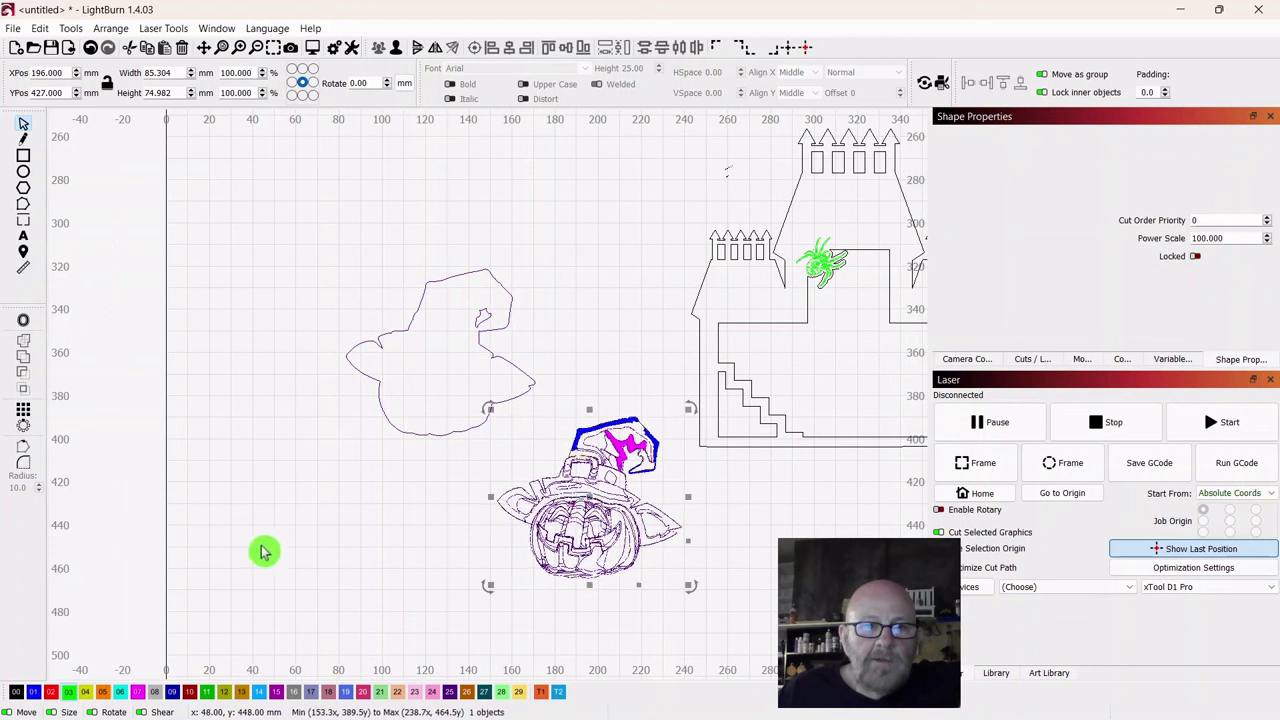
Step: Assign the detailed jack-o'-lantern to green layer 03 and move it to X 39 mm, Y 296 mm
left_click(75, 695)
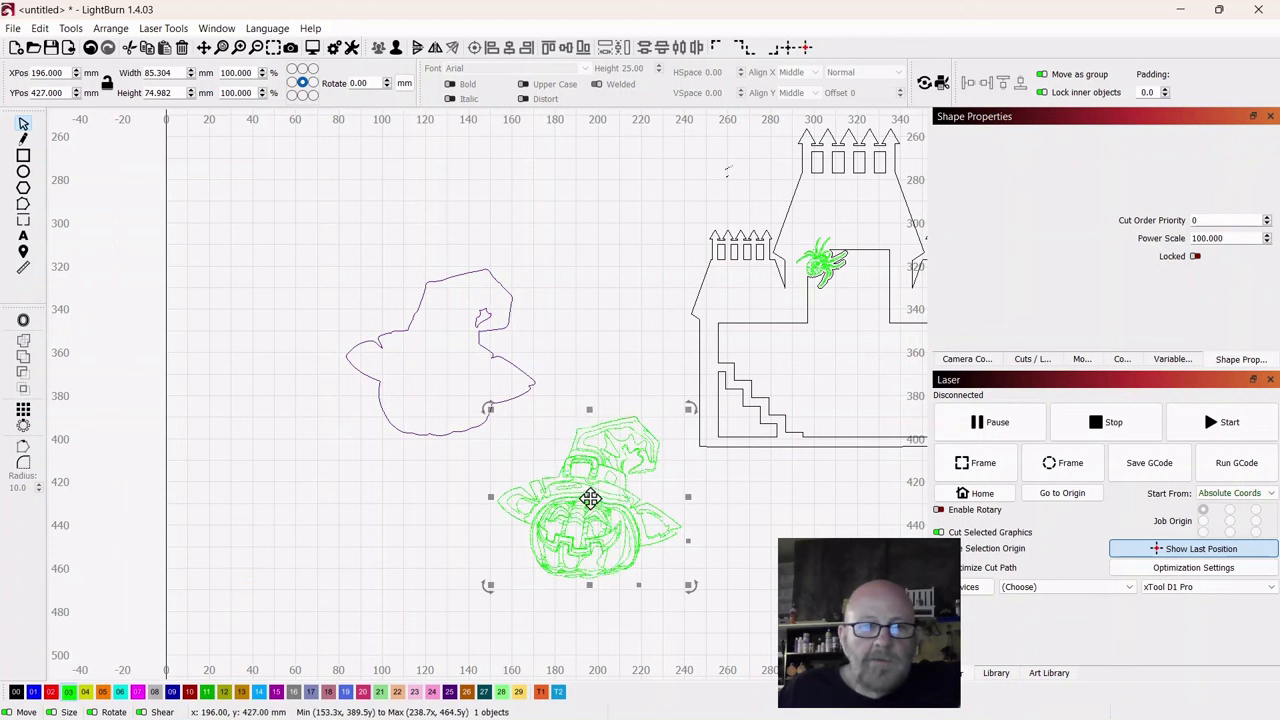
left_click_drag(590, 498, 250, 214)
left_click(430, 515)
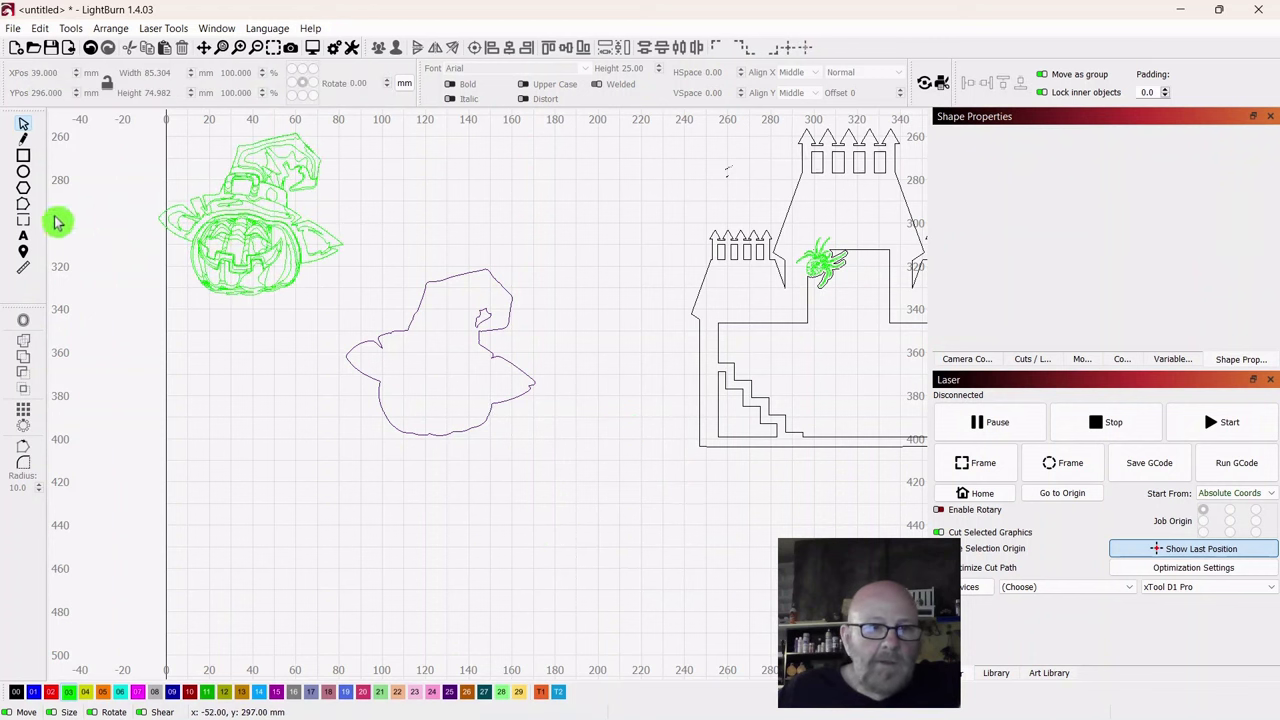
Step: Draw a rectangle about 114 by 38 mm overlapping the bottom of the pumpkin outline, centred at X 123 mm, Y 411 mm, on black layer 00
left_click(24, 157)
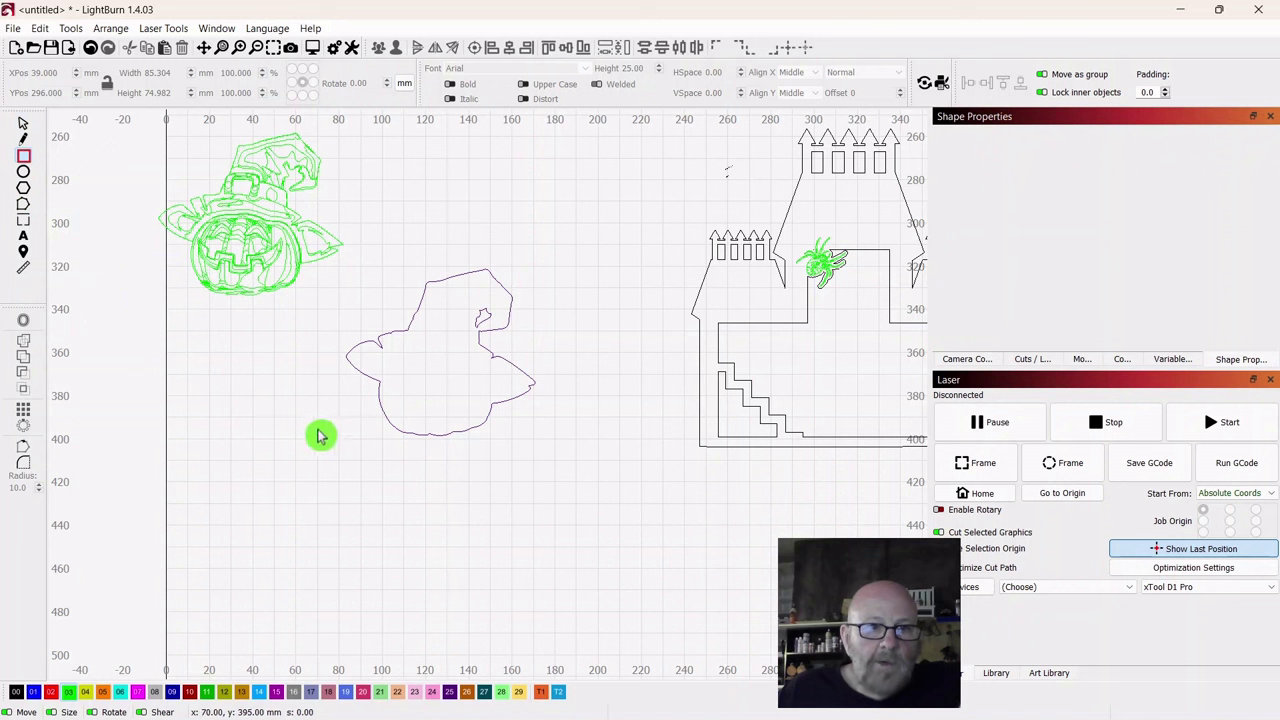
left_click_drag(266, 428, 513, 514)
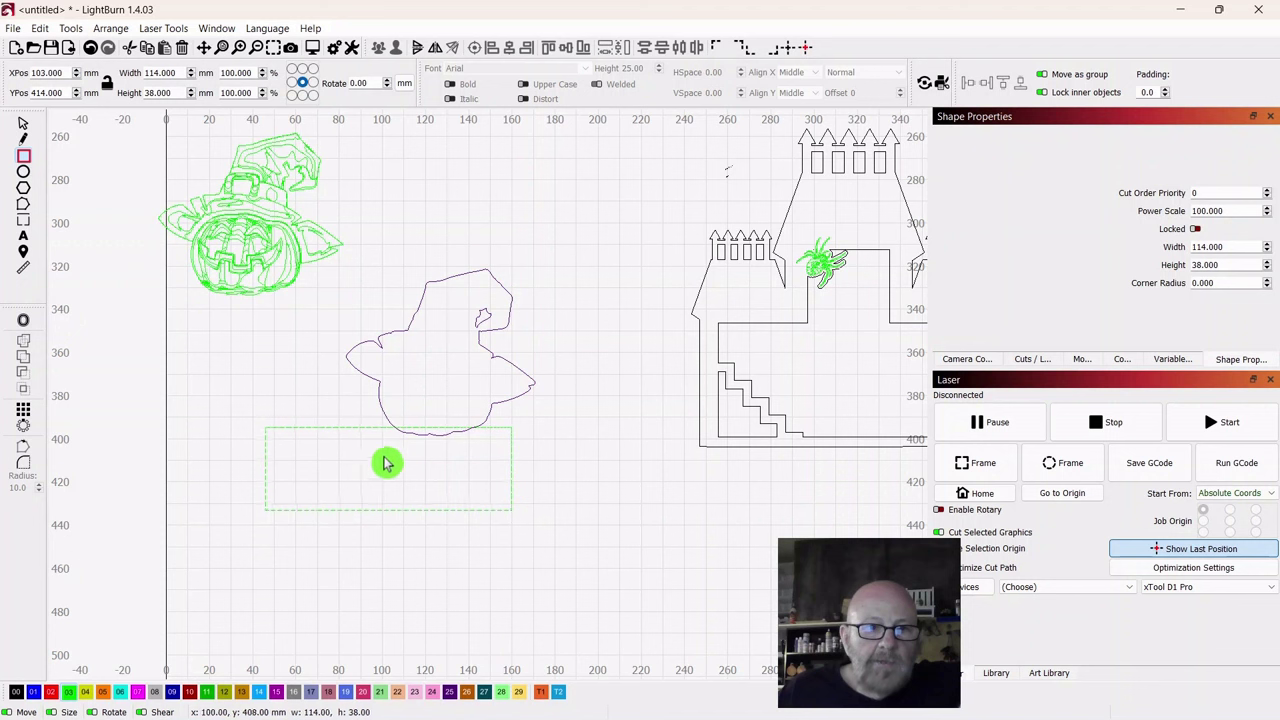
left_click(24, 125)
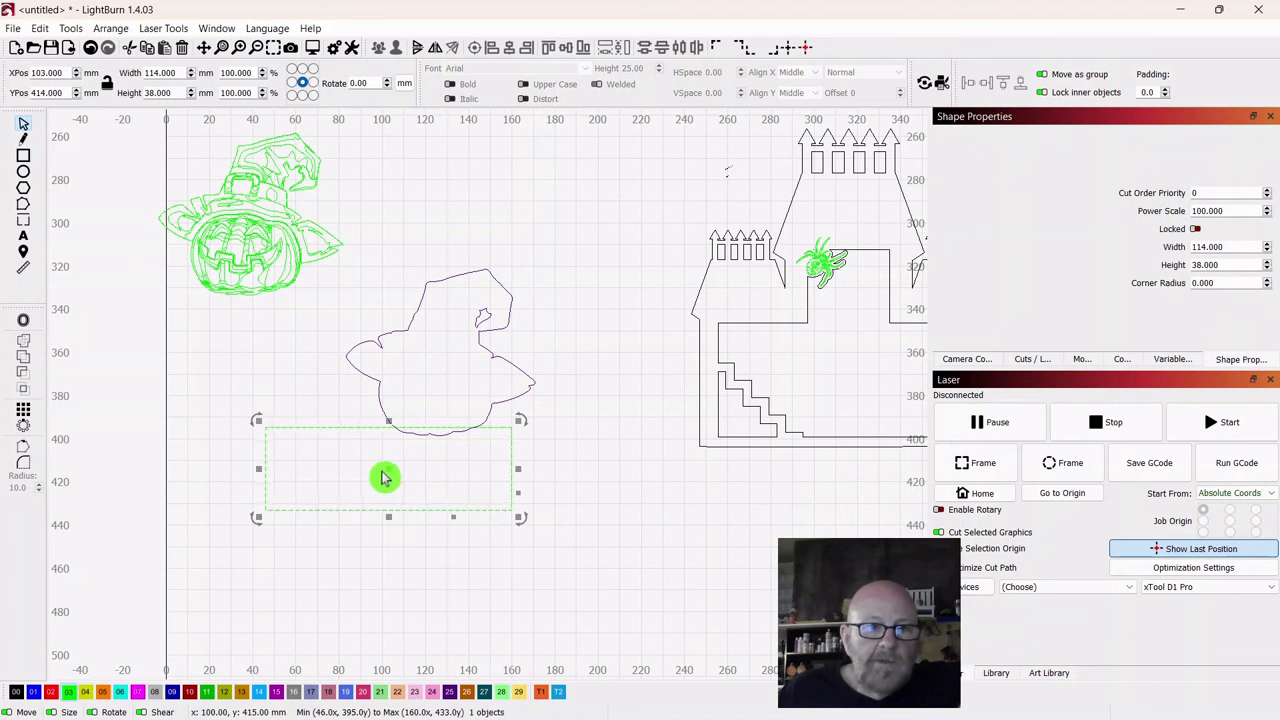
left_click_drag(389, 471, 376, 471)
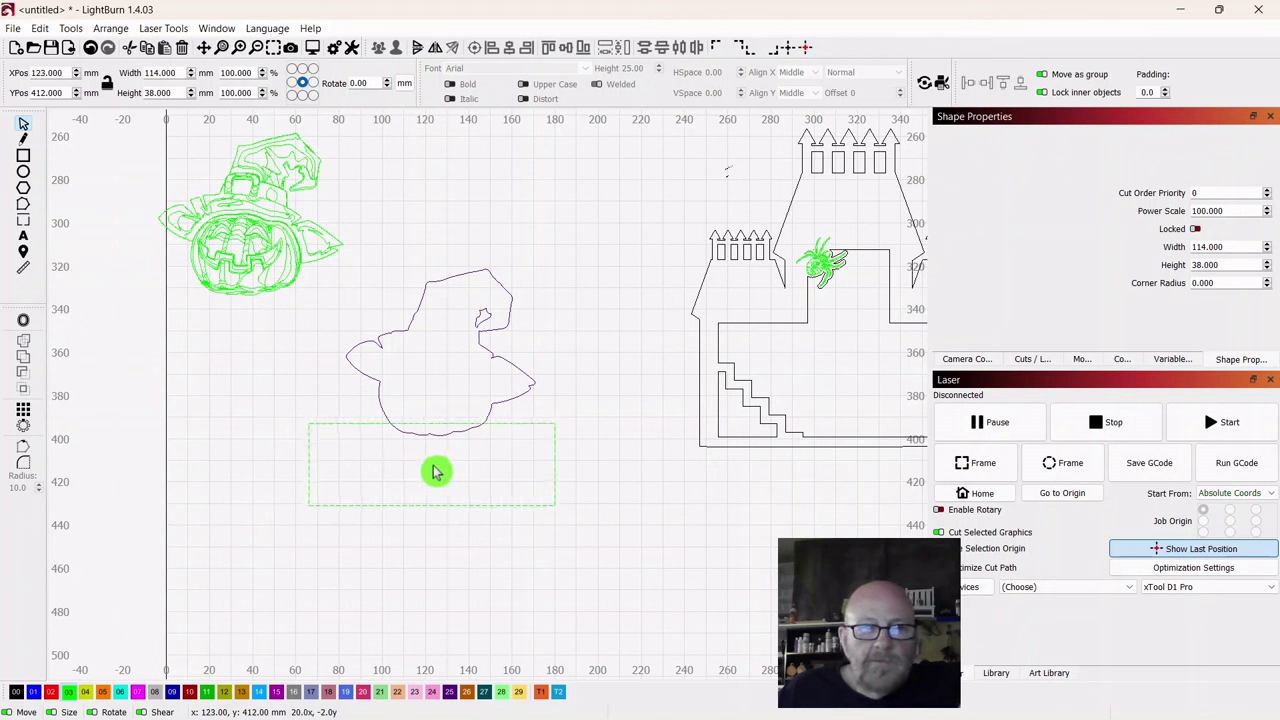
left_click_drag(435, 472, 433, 468)
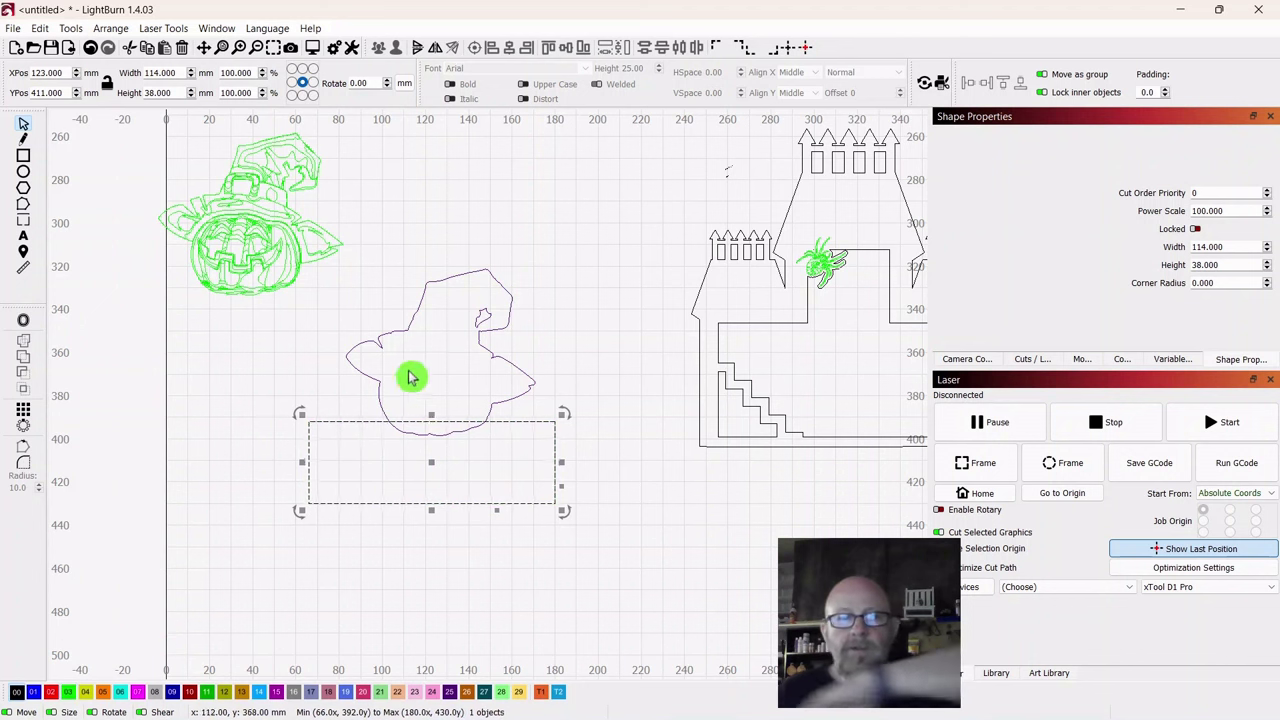
Step: Unite the base rectangle and the jack-o'-lantern outline with a Boolean union
left_click(472, 319, "shift")
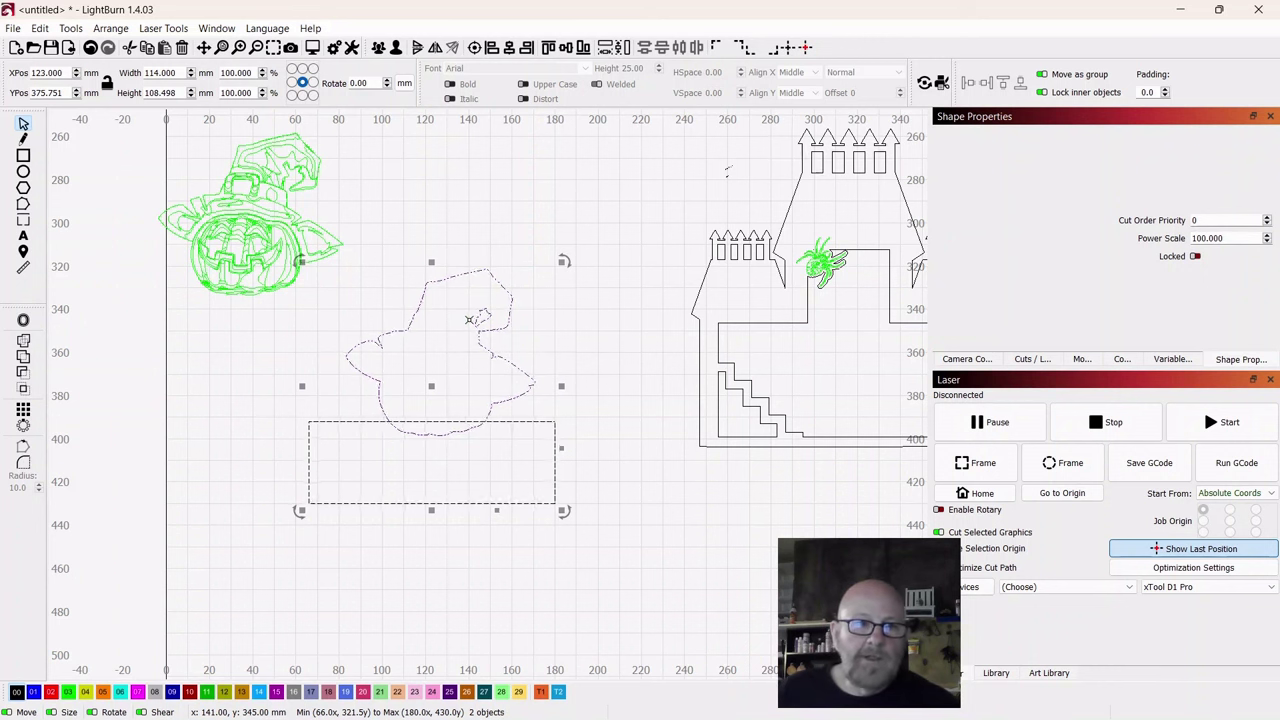
left_click(23, 348)
left_click(655, 542)
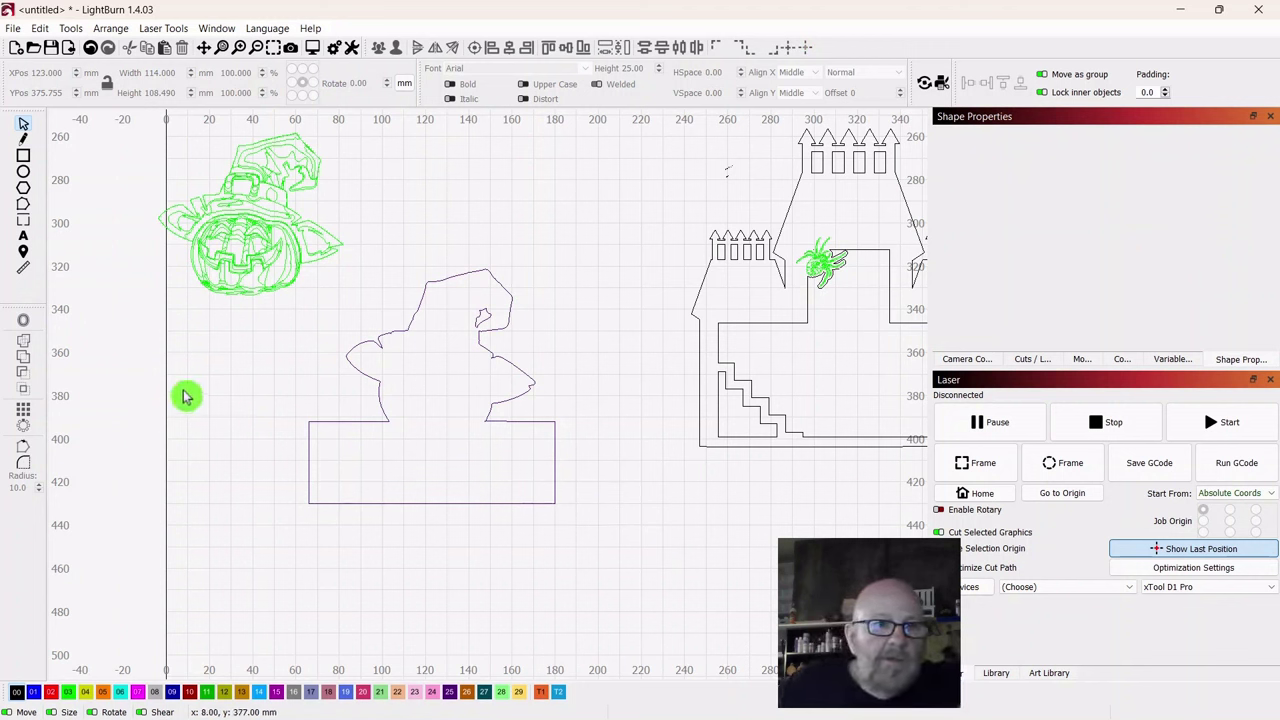
Step: Add the two-line text "Happy Halloween" and "2023" over the base rectangle in Arial at 25 mm height
left_click(24, 243)
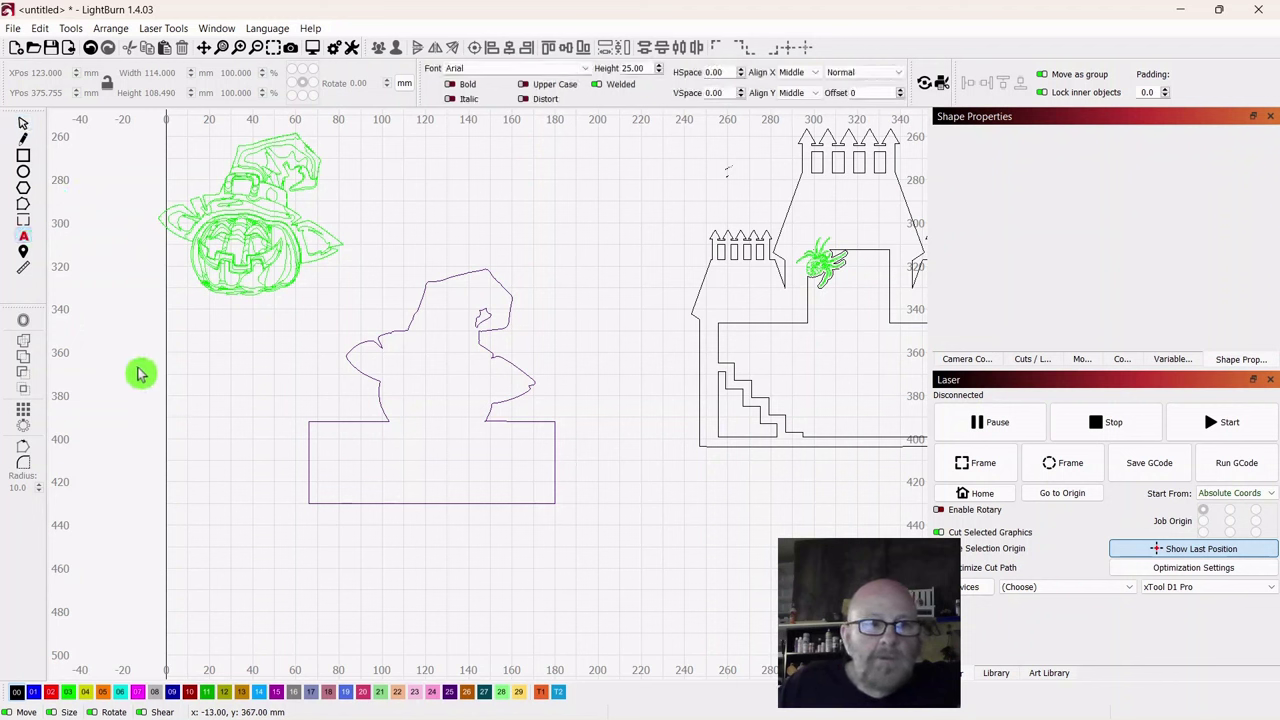
left_click(343, 456)
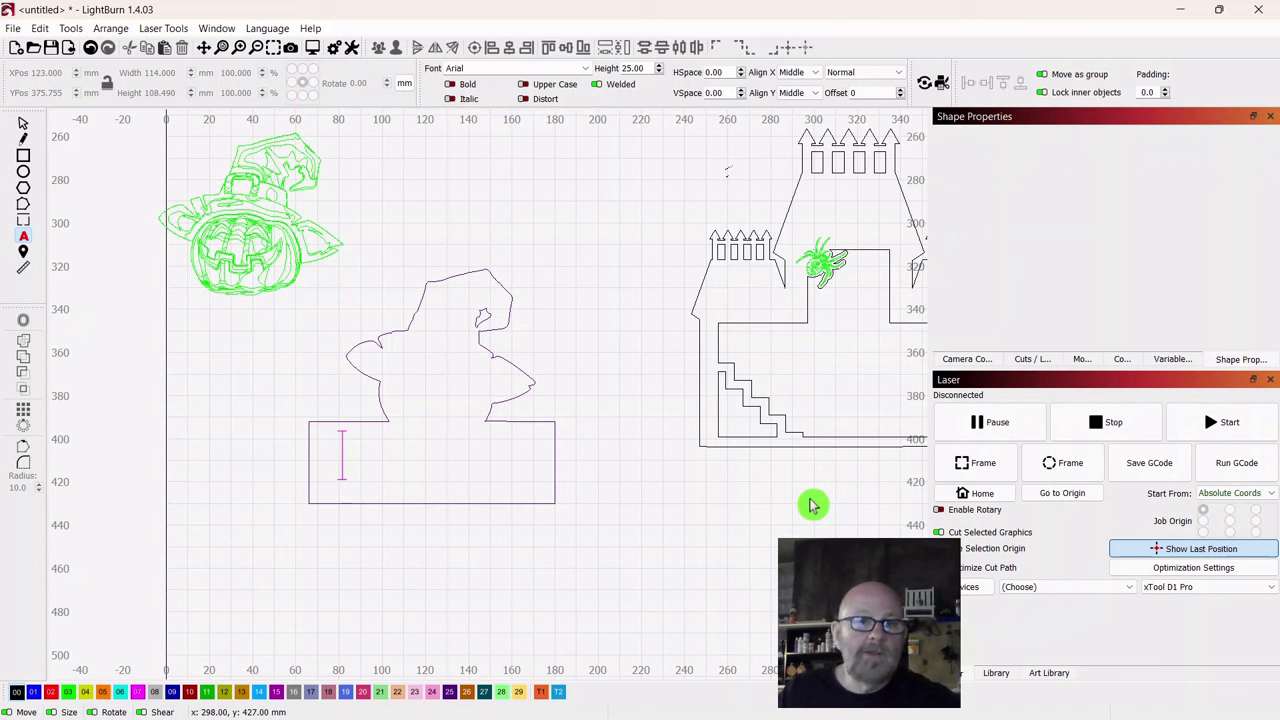
type("hap")
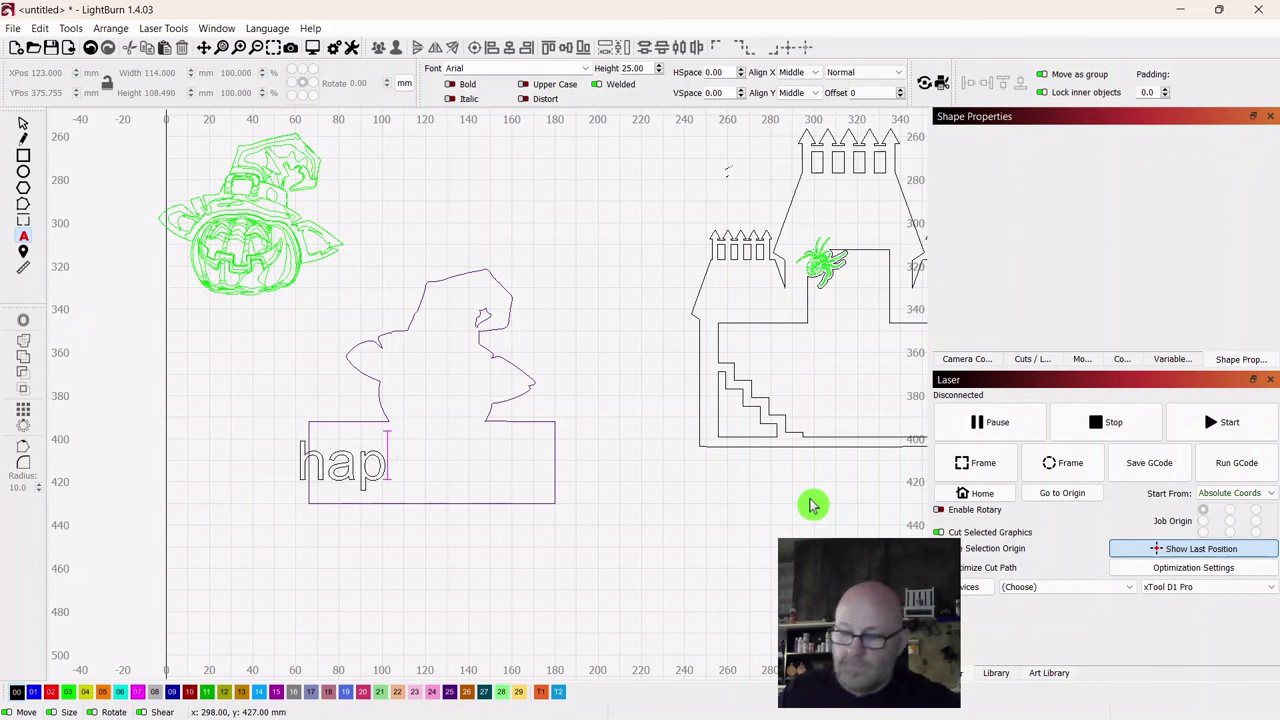
key("BackSpace")
key("BackSpace")
type("Happy")
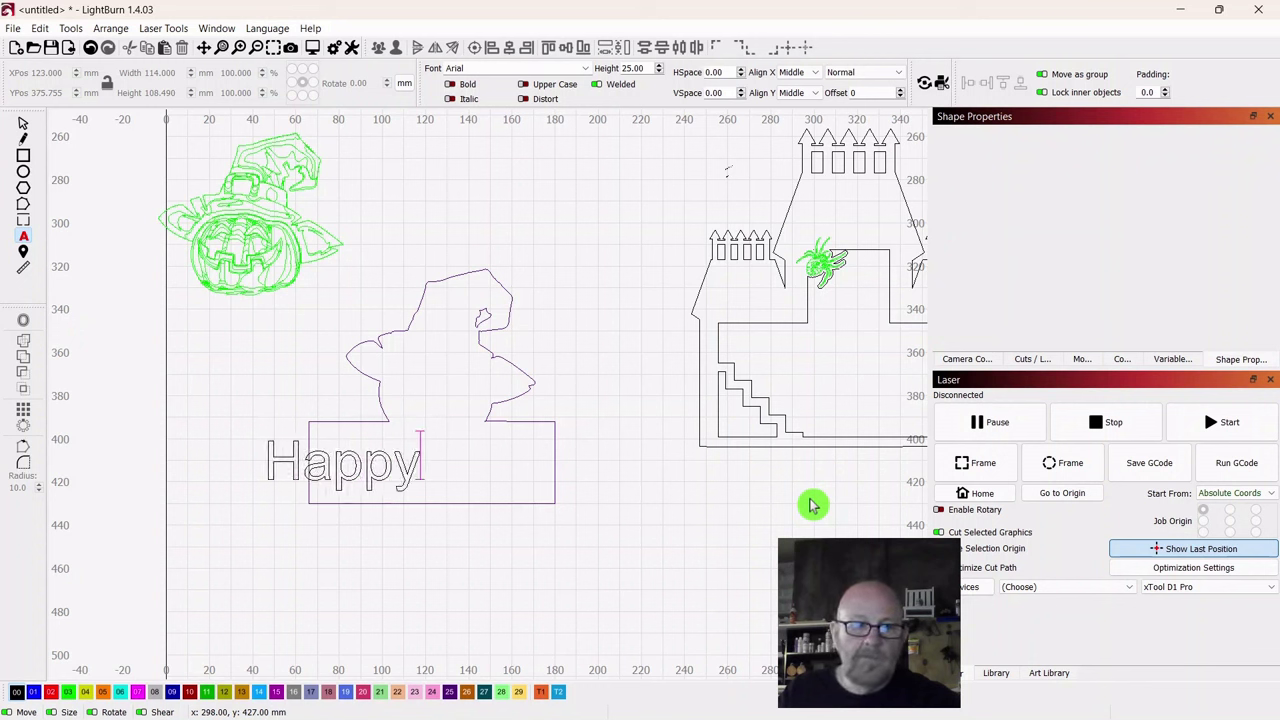
type(" Hallowe")
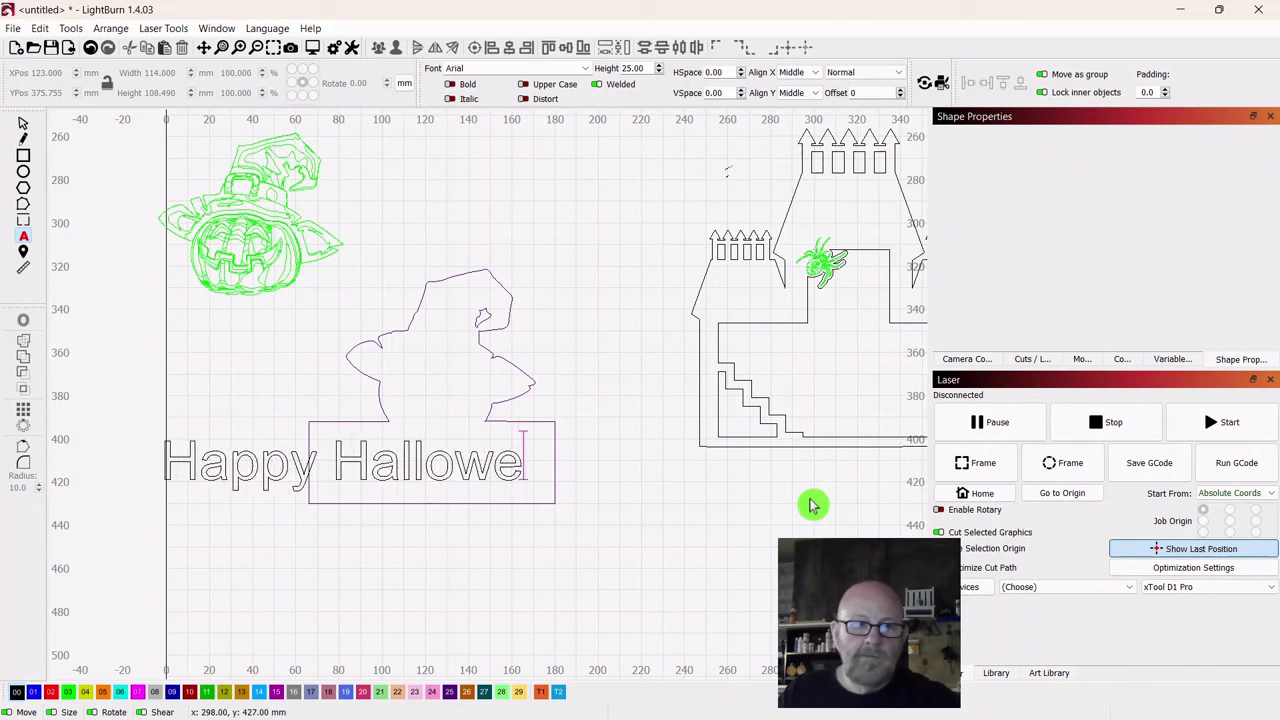
type("en")
key("Return")
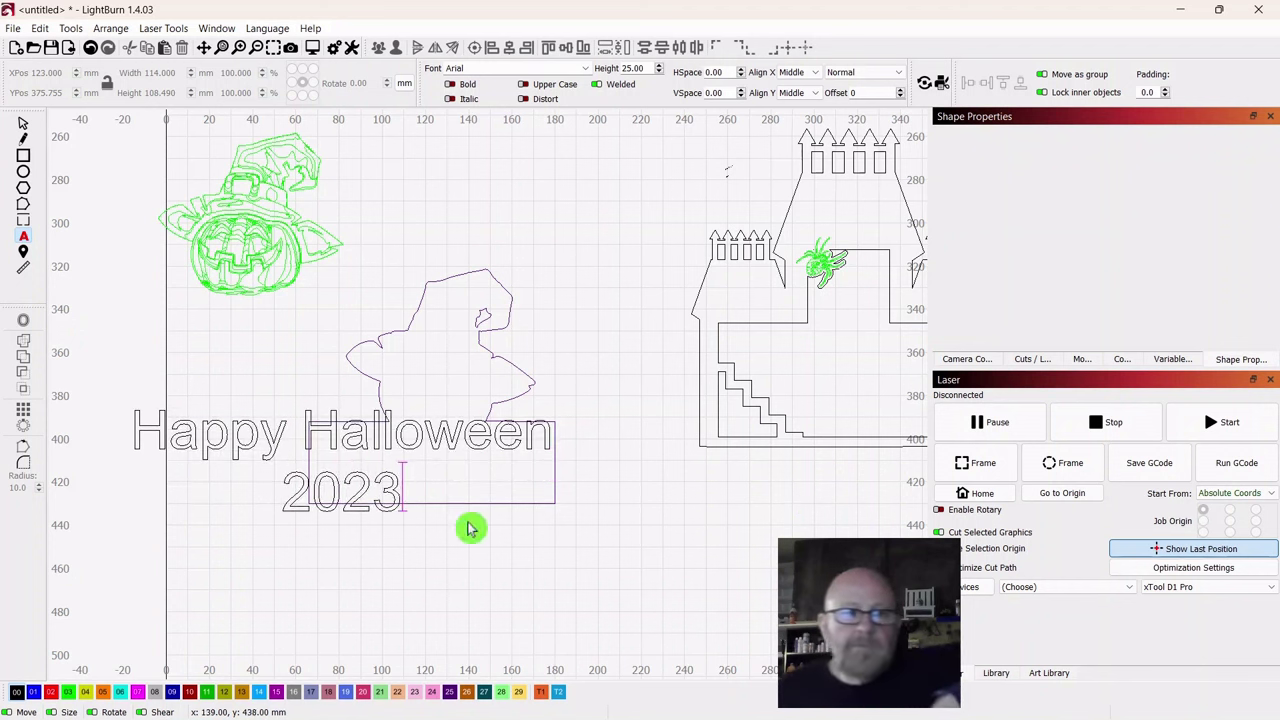
left_click(23, 125)
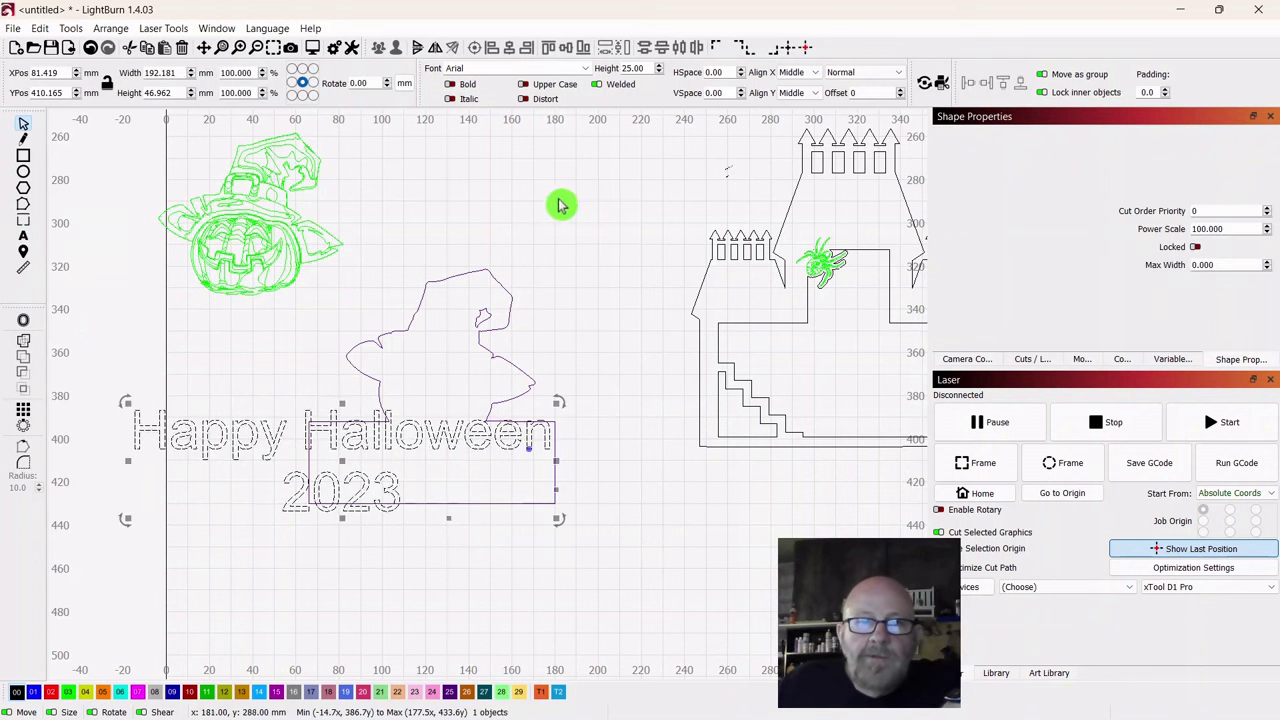
Step: Change the font of the "Happy Halloween 2023" text to Mortified Drip
left_click(586, 72)
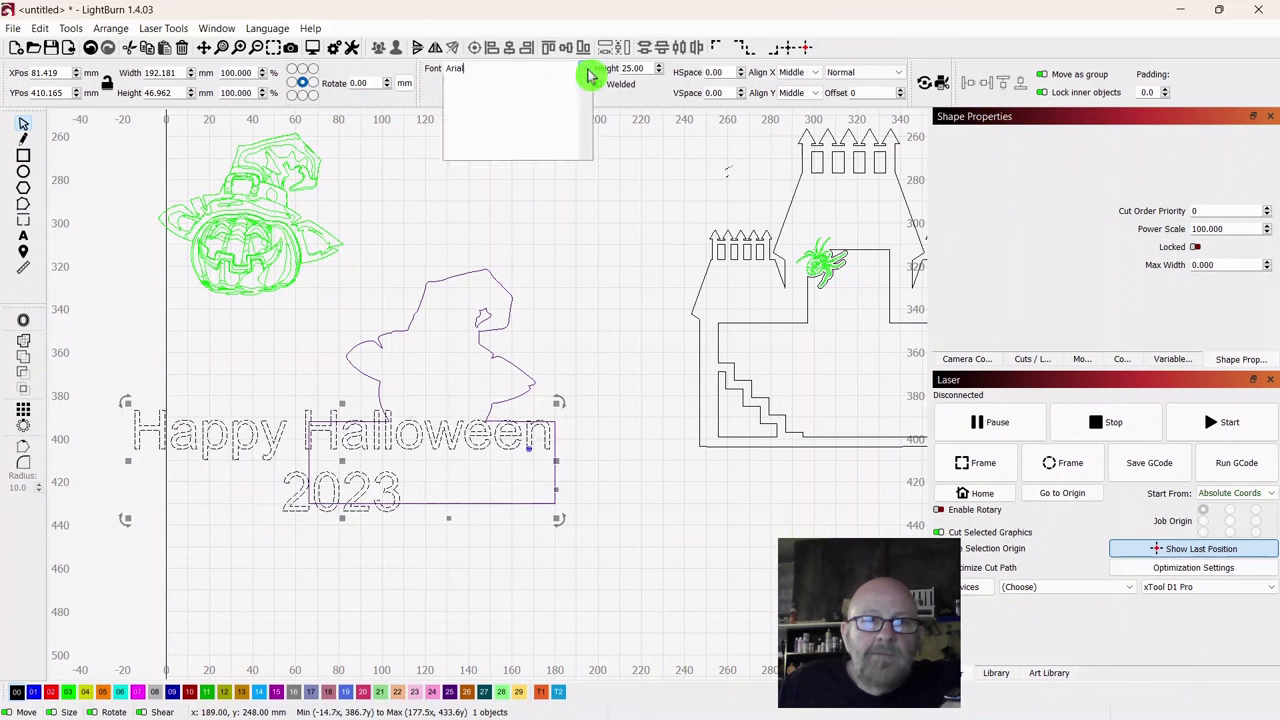
scroll(518, 240, "down", 3)
scroll(525, 246, "down", 8)
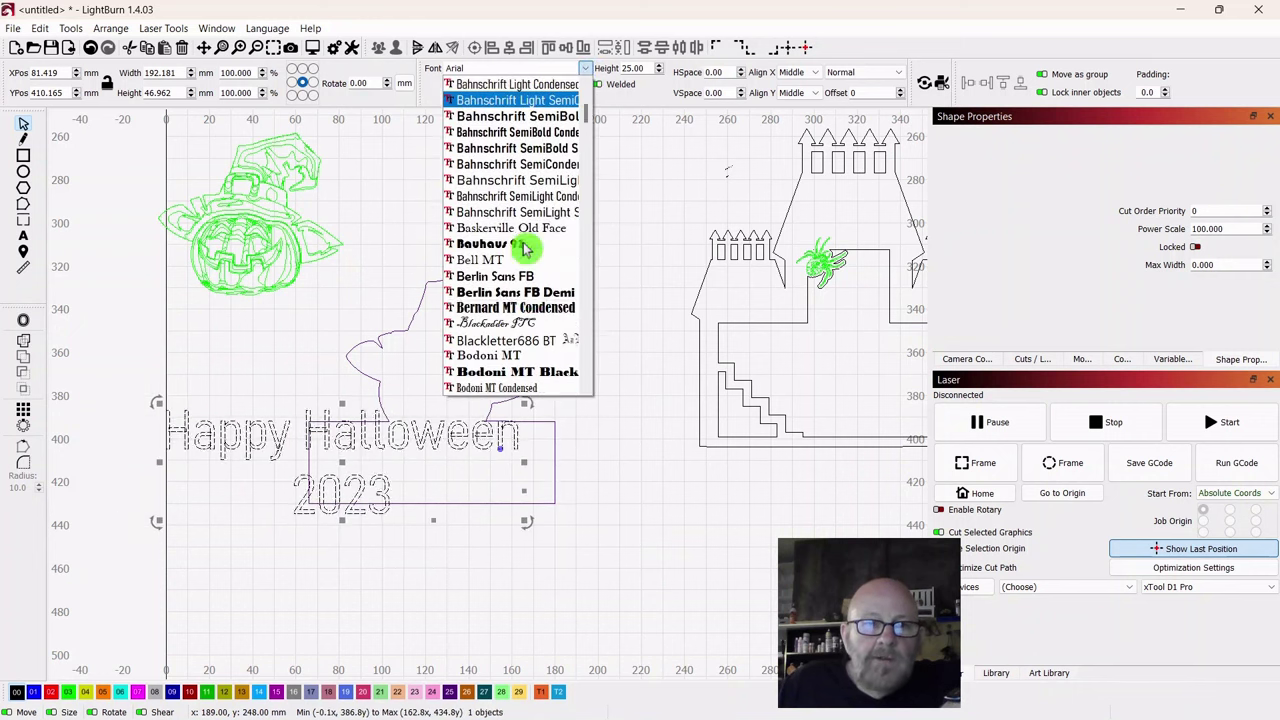
scroll(550, 238, "down", 7)
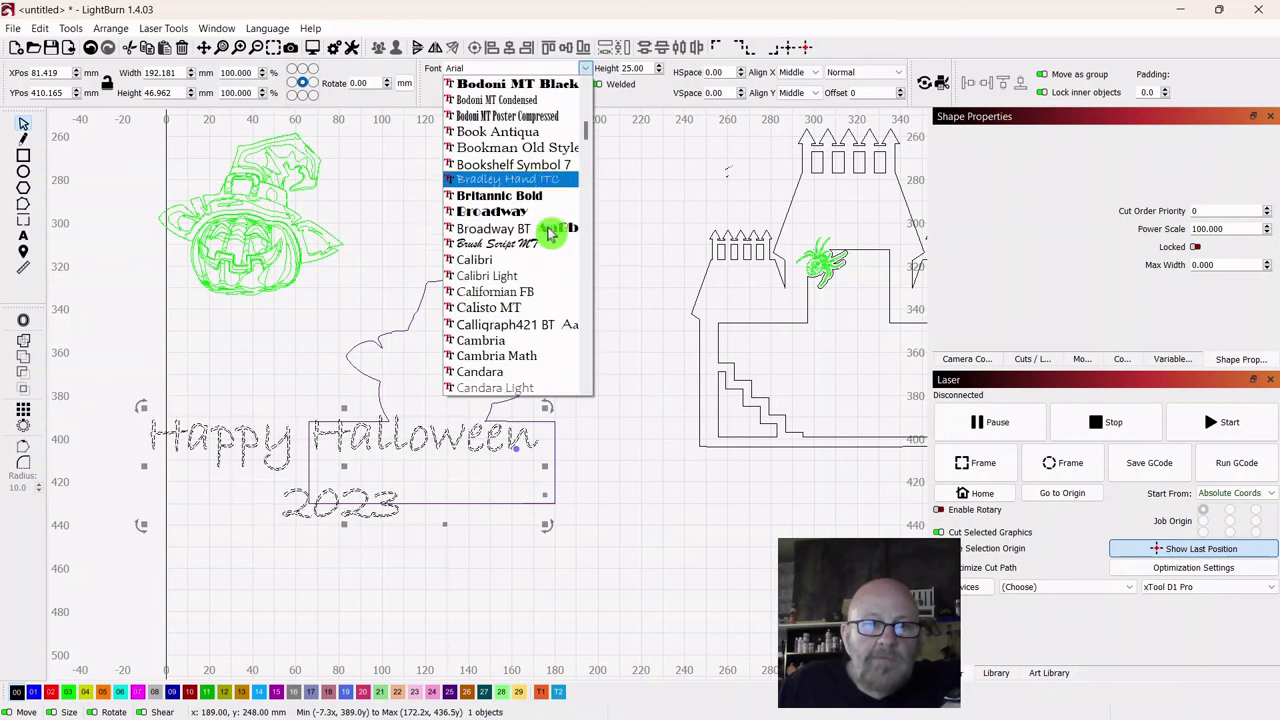
scroll(538, 250, "down", 6)
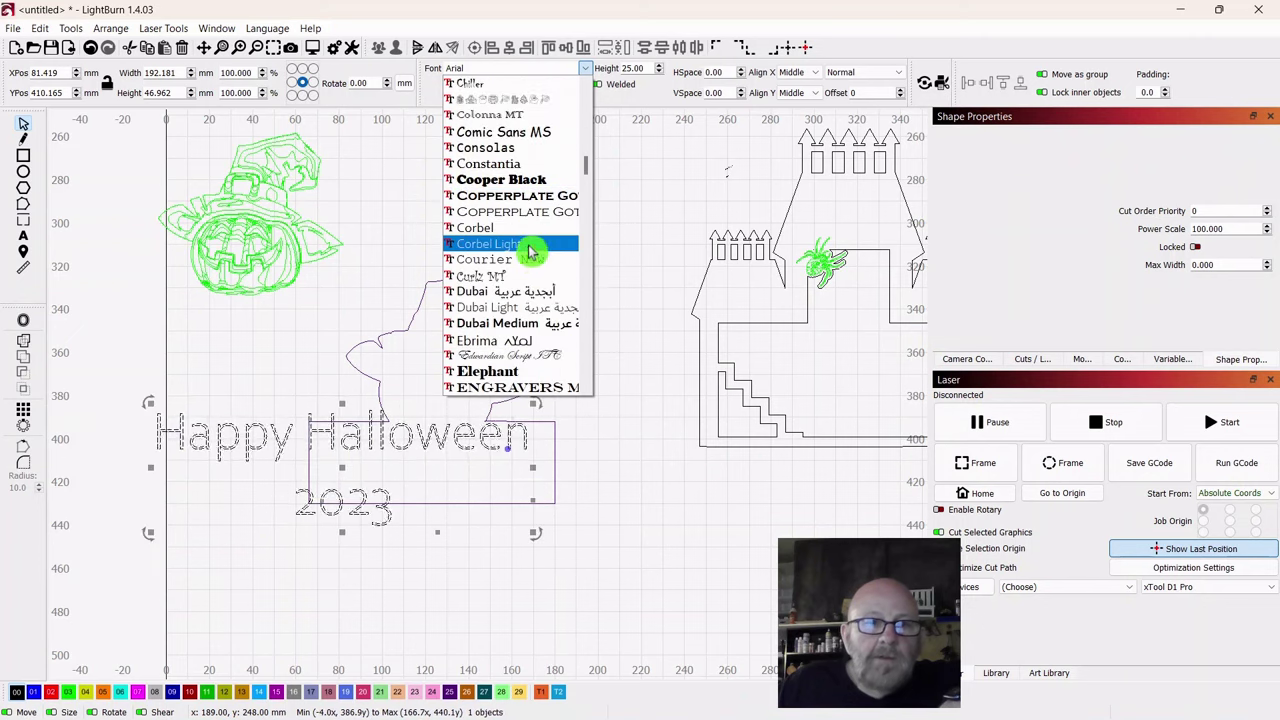
scroll(531, 252, "down", 10)
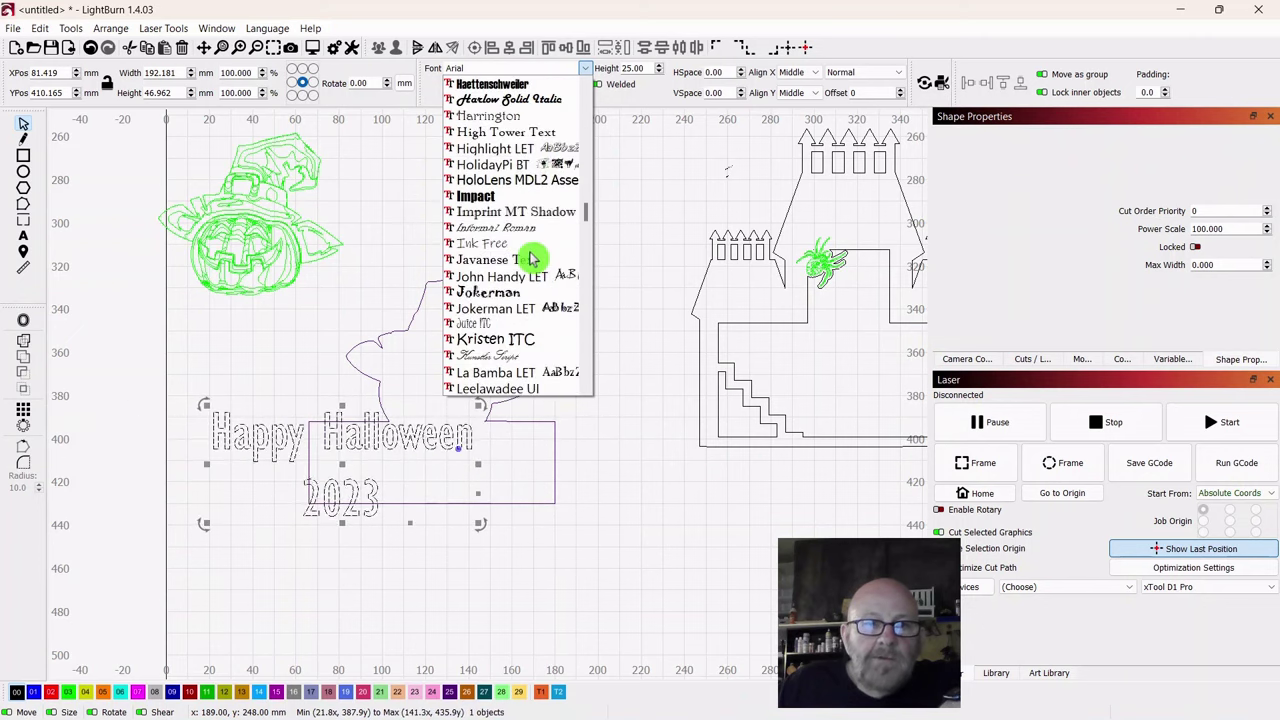
scroll(530, 257, "down", 10)
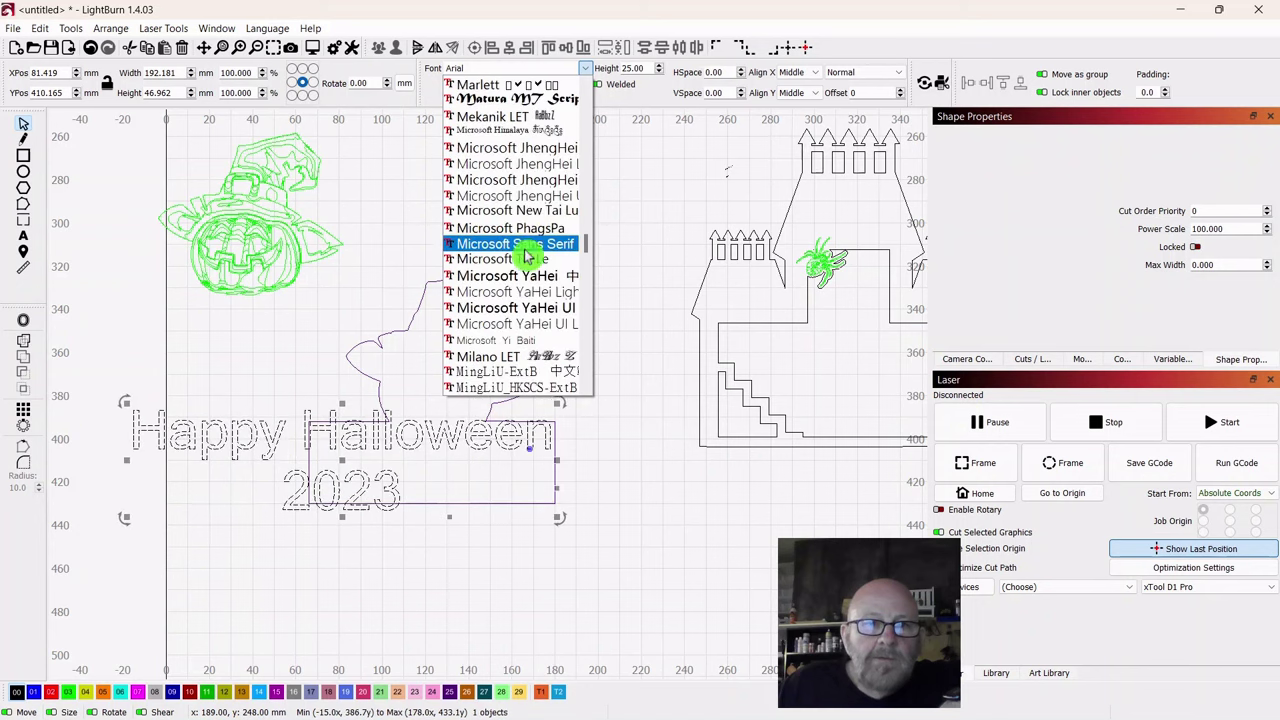
scroll(528, 252, "up", 4)
scroll(540, 232, "down", 3)
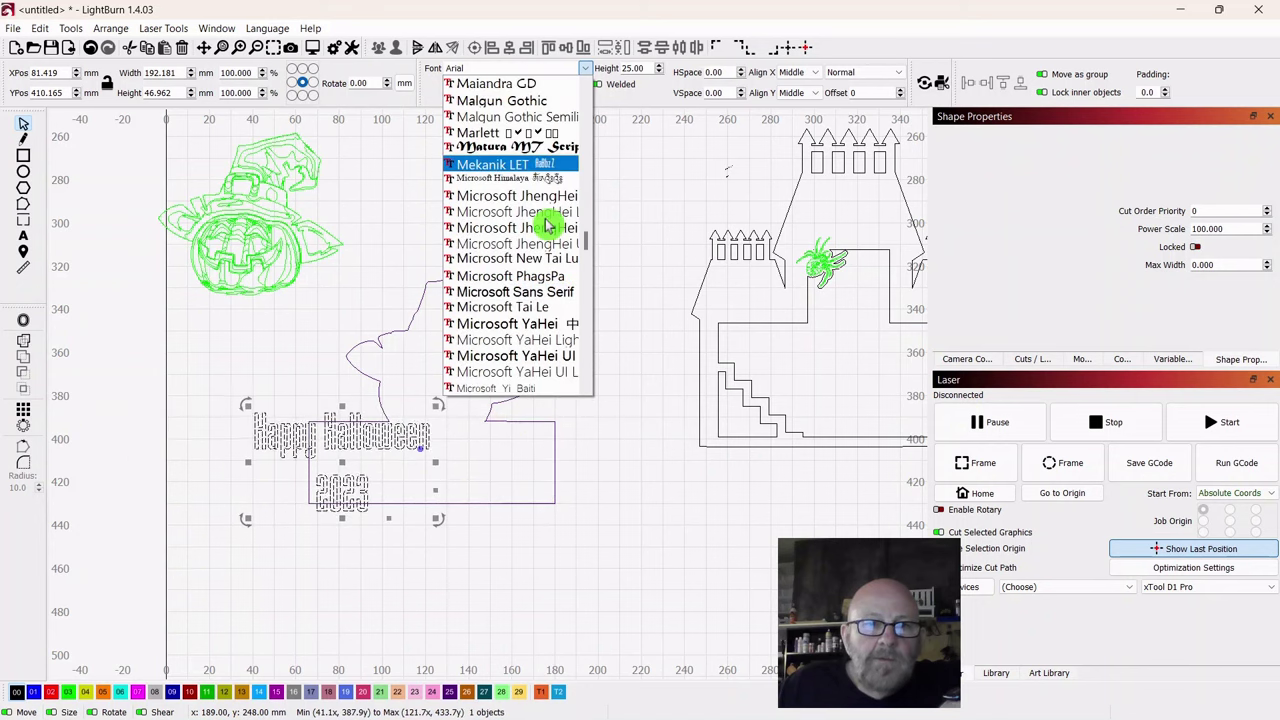
scroll(545, 228, "down", 2)
scroll(540, 230, "down", 3)
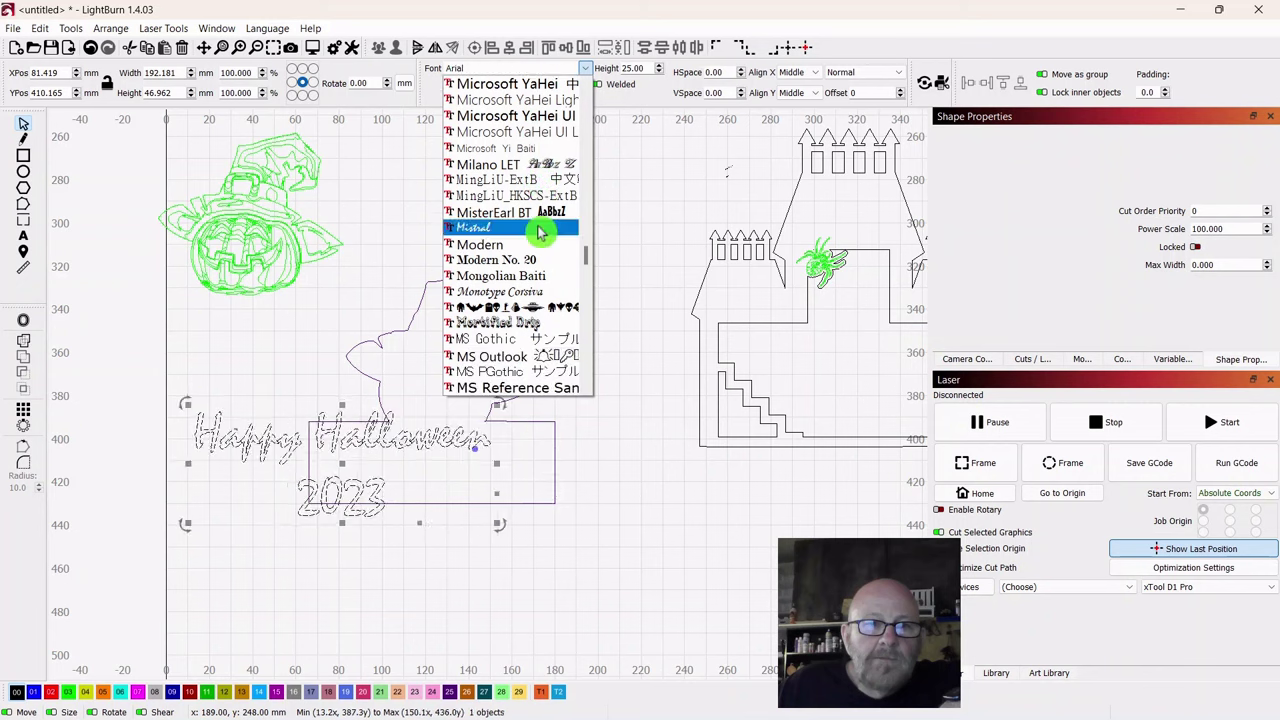
left_click(508, 324)
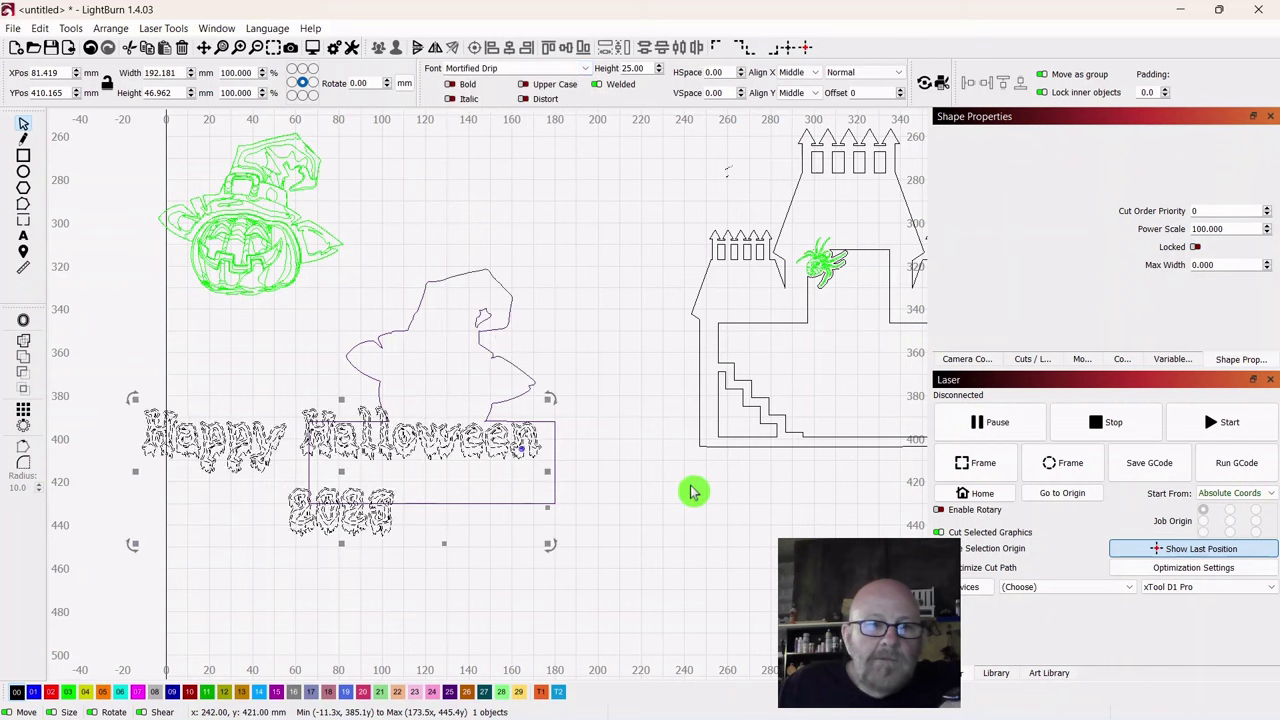
Step: Scale the text down to about 83 by 27 mm and place it inside the base at X 125 mm, Y 410 mm
left_click_drag(548, 548, 372, 452)
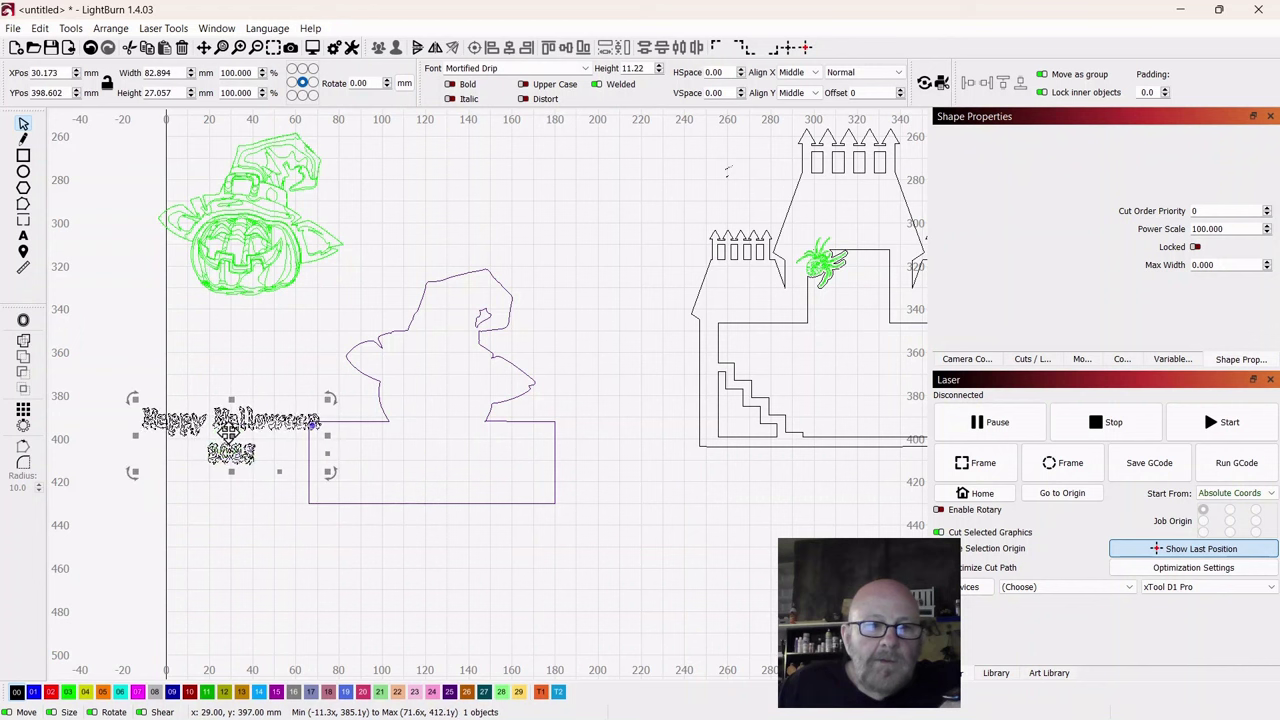
left_click_drag(231, 437, 437, 465)
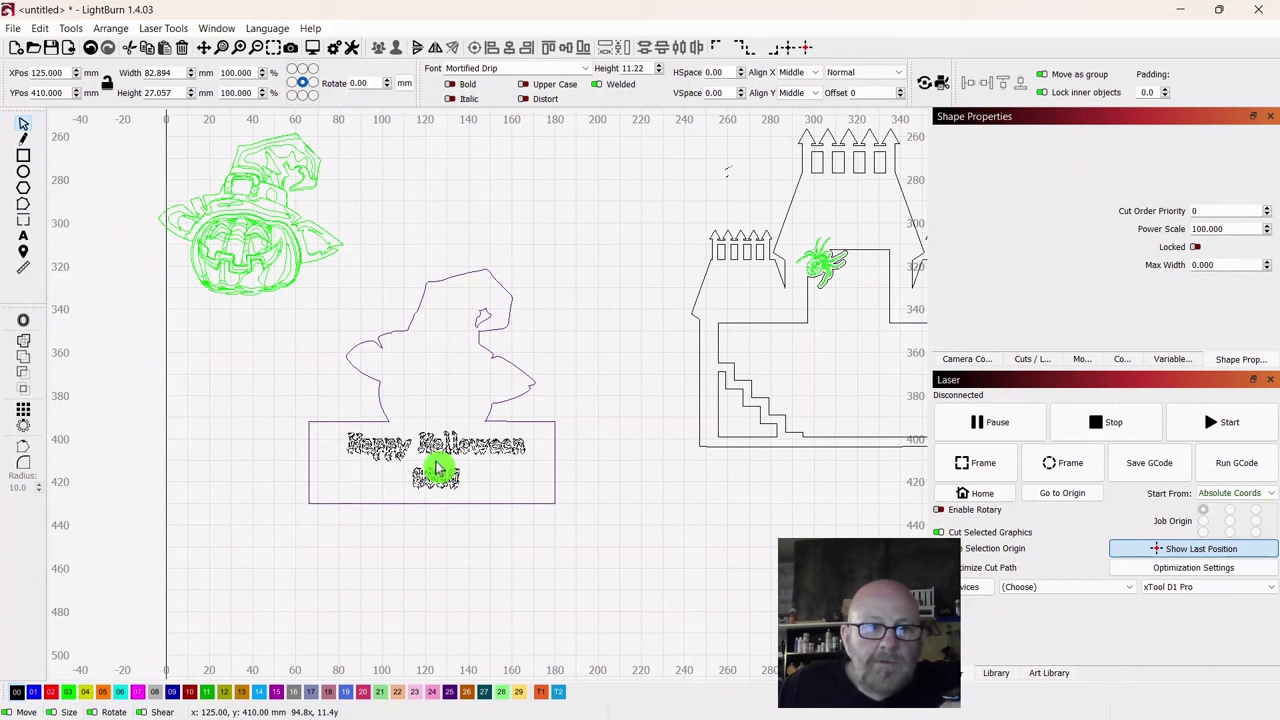
scroll(680, 537, "up", 2)
left_click_drag(614, 400, 645, 512)
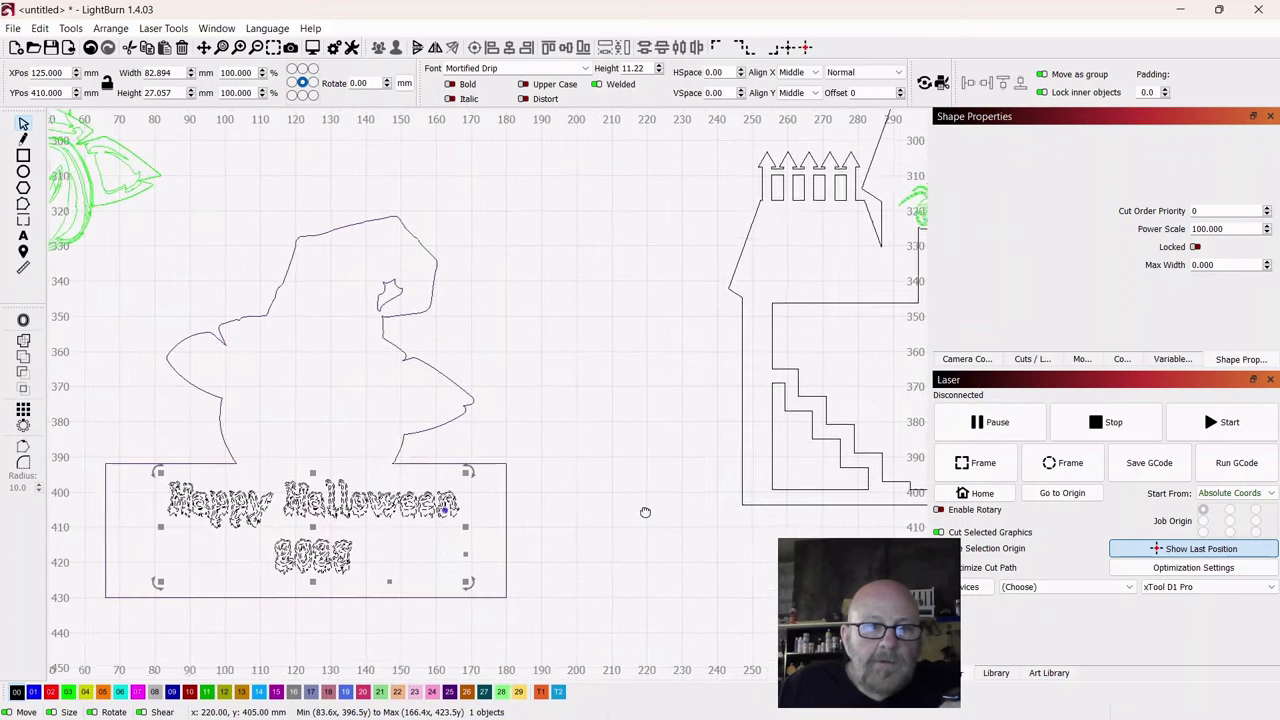
Step: Move the "Happy Halloween 2023" text off the base to the empty area below the spired house at X 374 mm, Y 462 mm
scroll(645, 512, "down", 5)
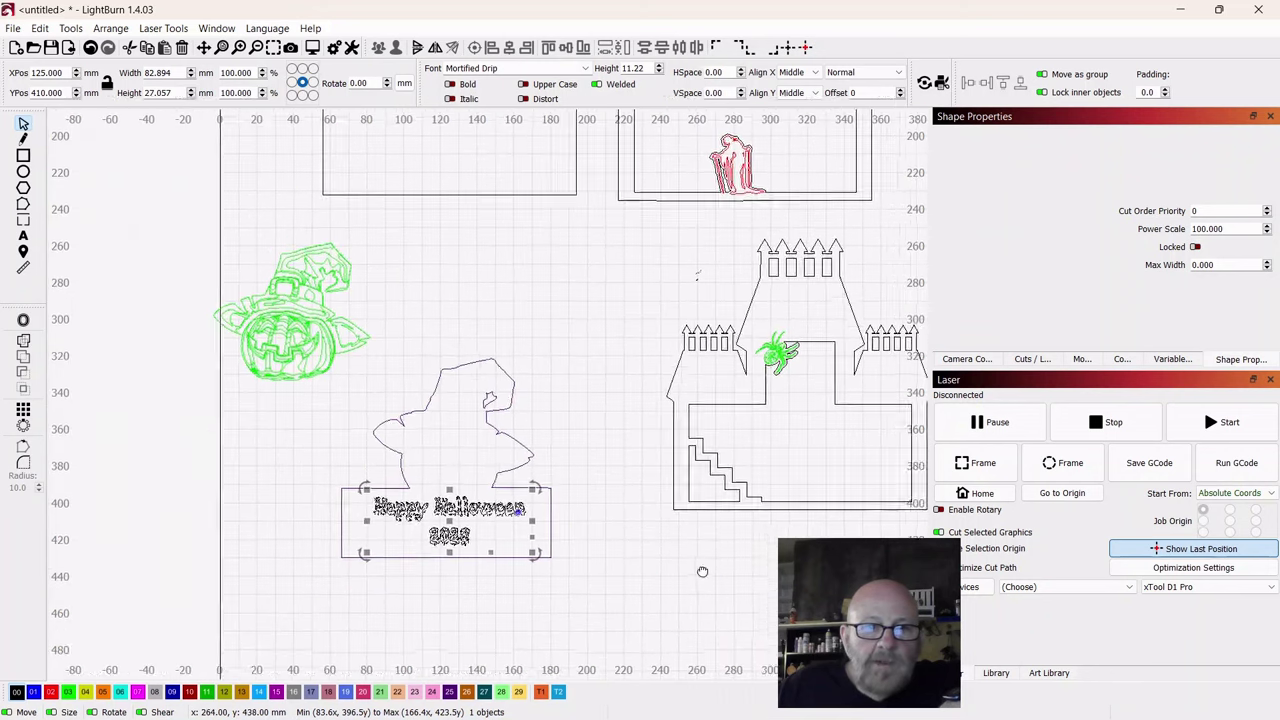
left_click_drag(702, 571, 472, 536)
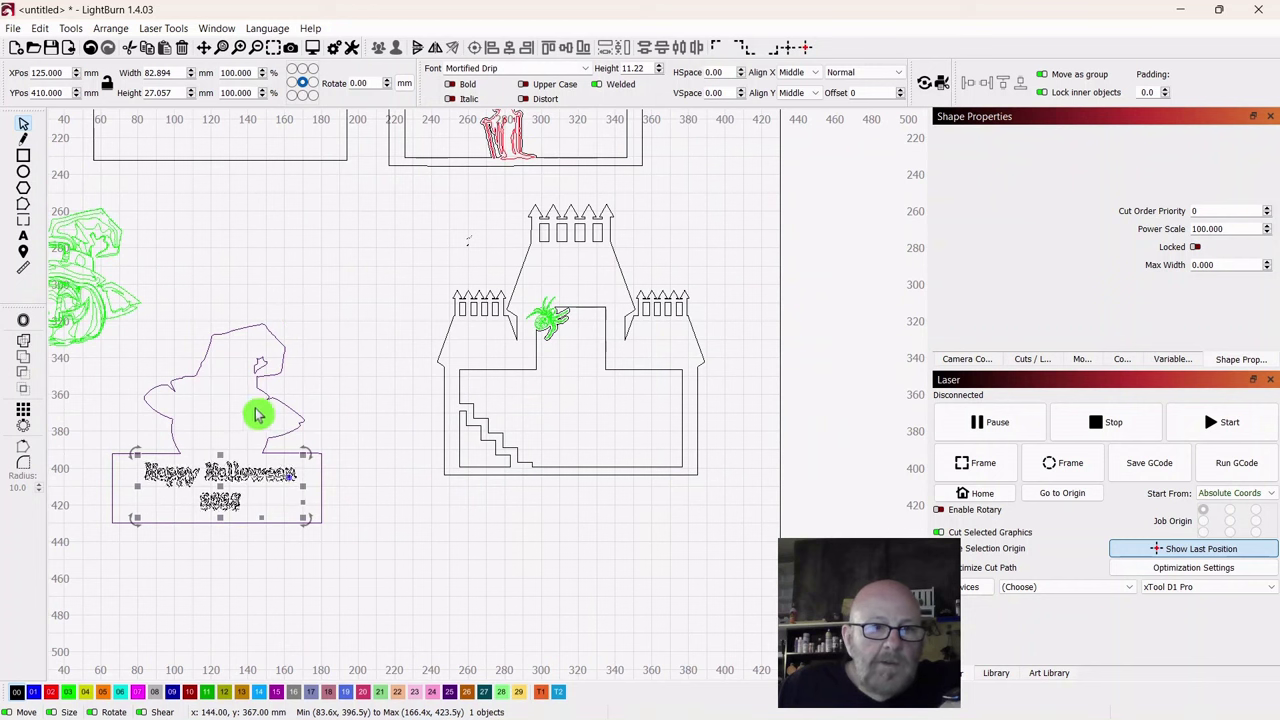
left_click_drag(220, 495, 677, 590)
Step: Move the green jack-o'-lantern artwork onto its matching silhouette above the base, centred at X 126 mm, Y 360 mm
left_click_drag(397, 429, 664, 428)
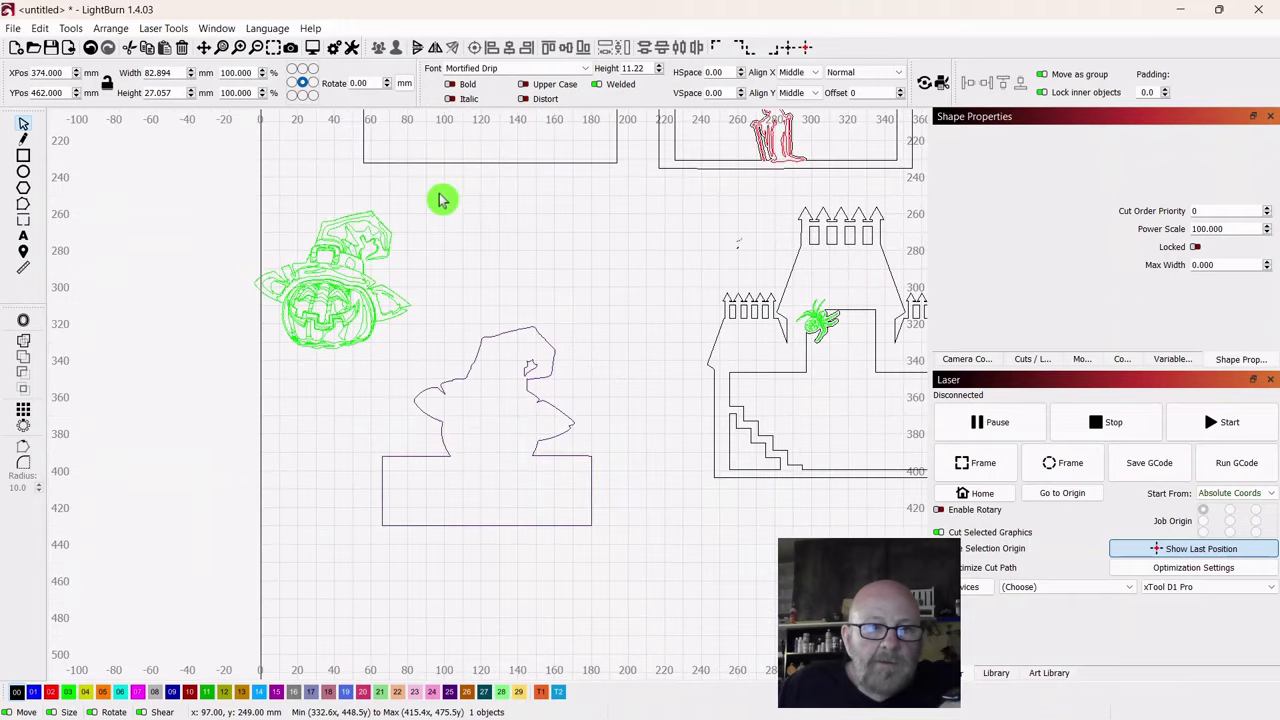
left_click_drag(441, 200, 277, 389)
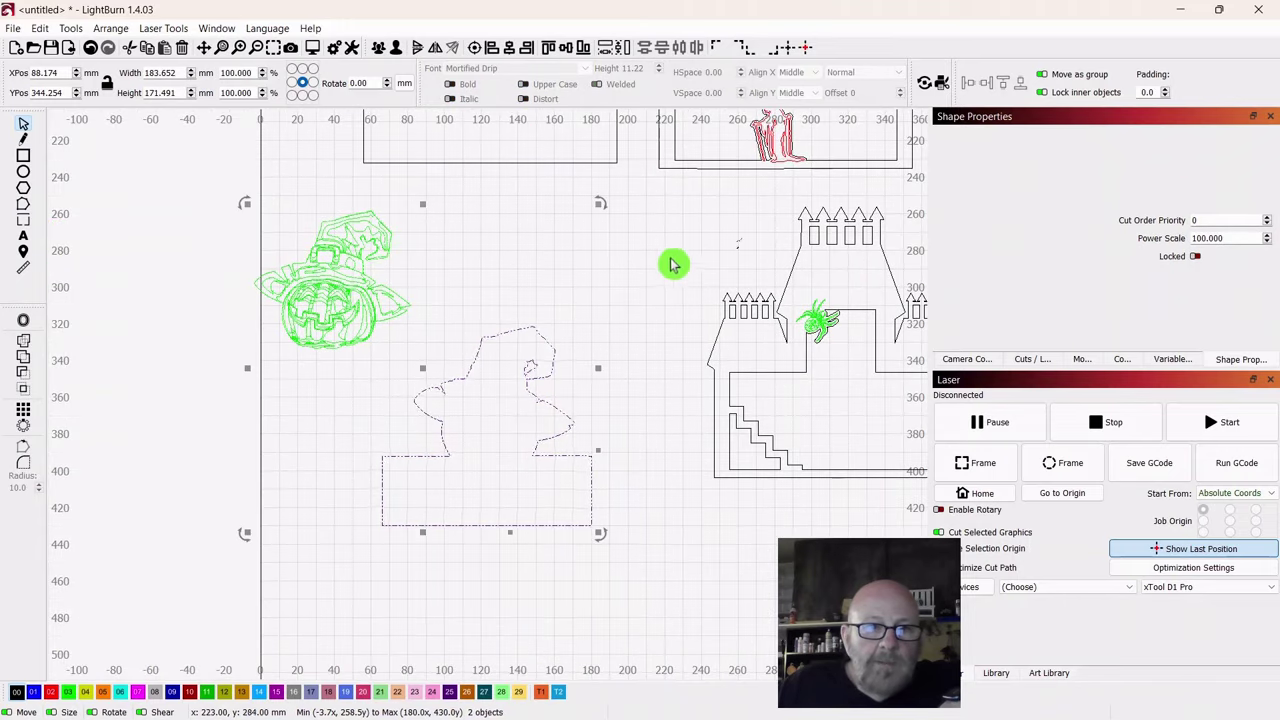
left_click(451, 217)
left_click(337, 283)
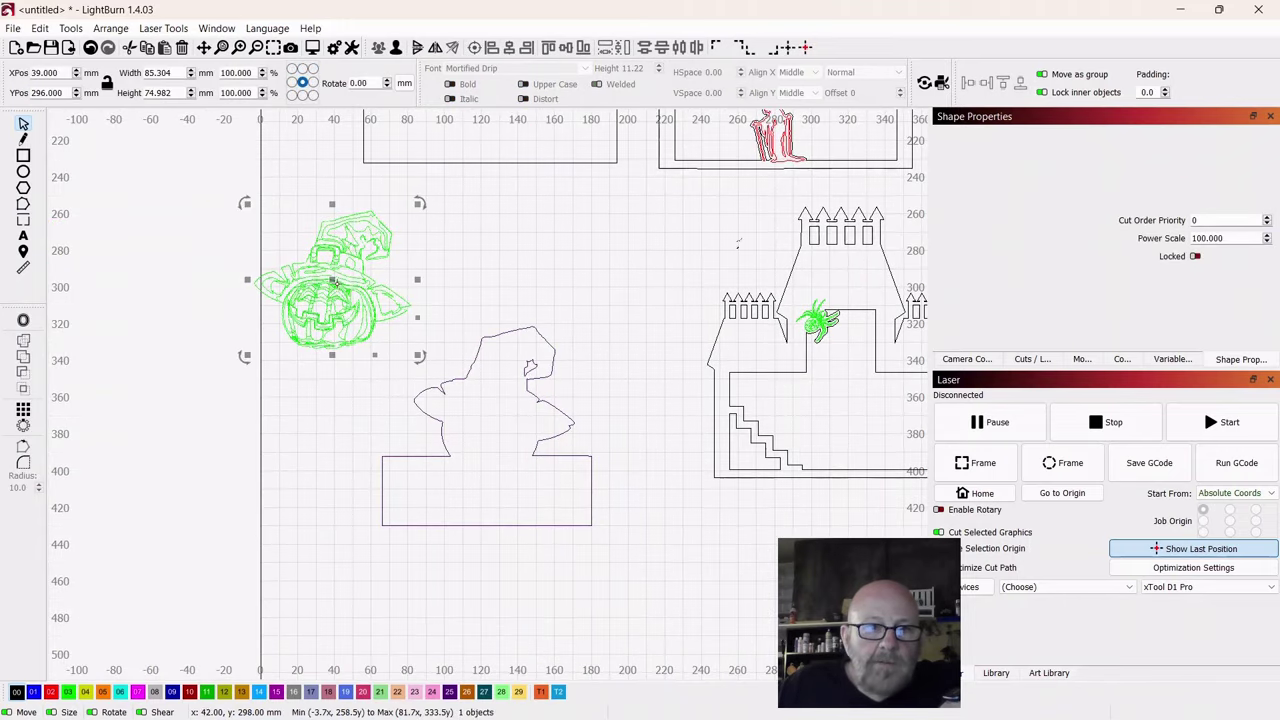
left_click_drag(333, 283, 494, 397)
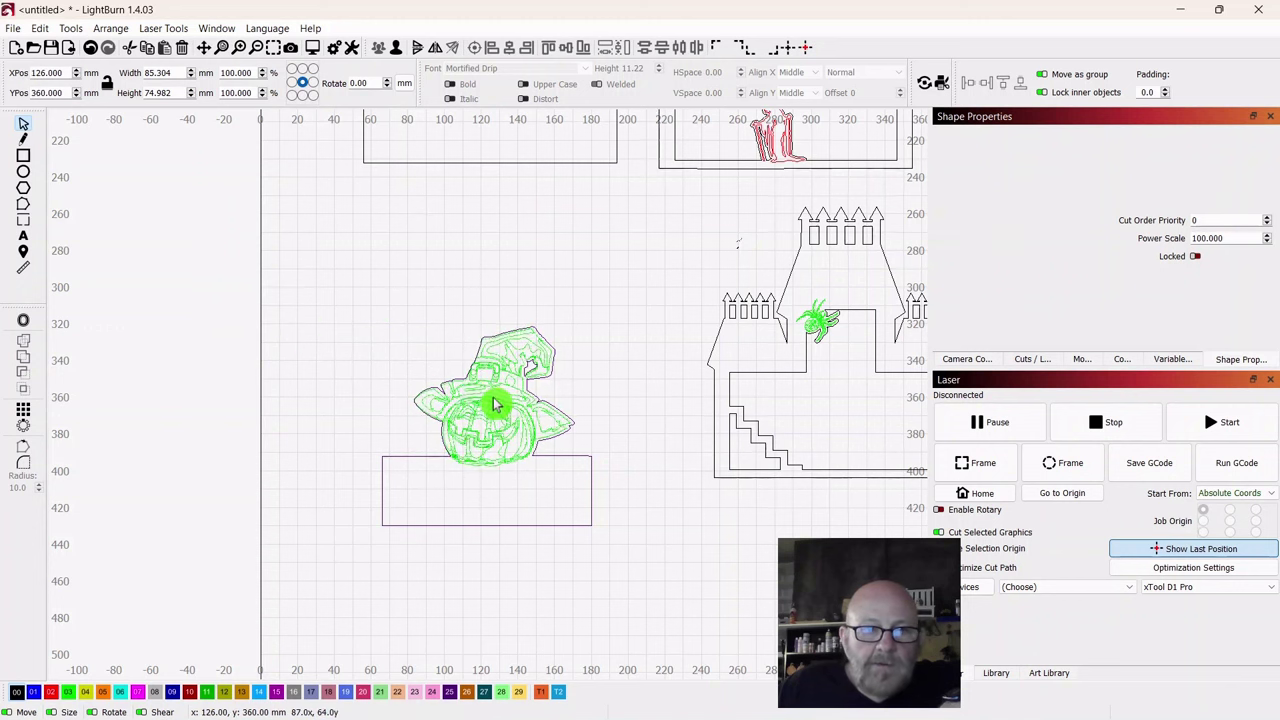
left_click(592, 293)
Step: Scale the jack-o'-lantern artwork and base outline together to about 46 by 44 mm and move them into the spired house at X 352 mm, Y 371 mm
left_click_drag(477, 306, 349, 626)
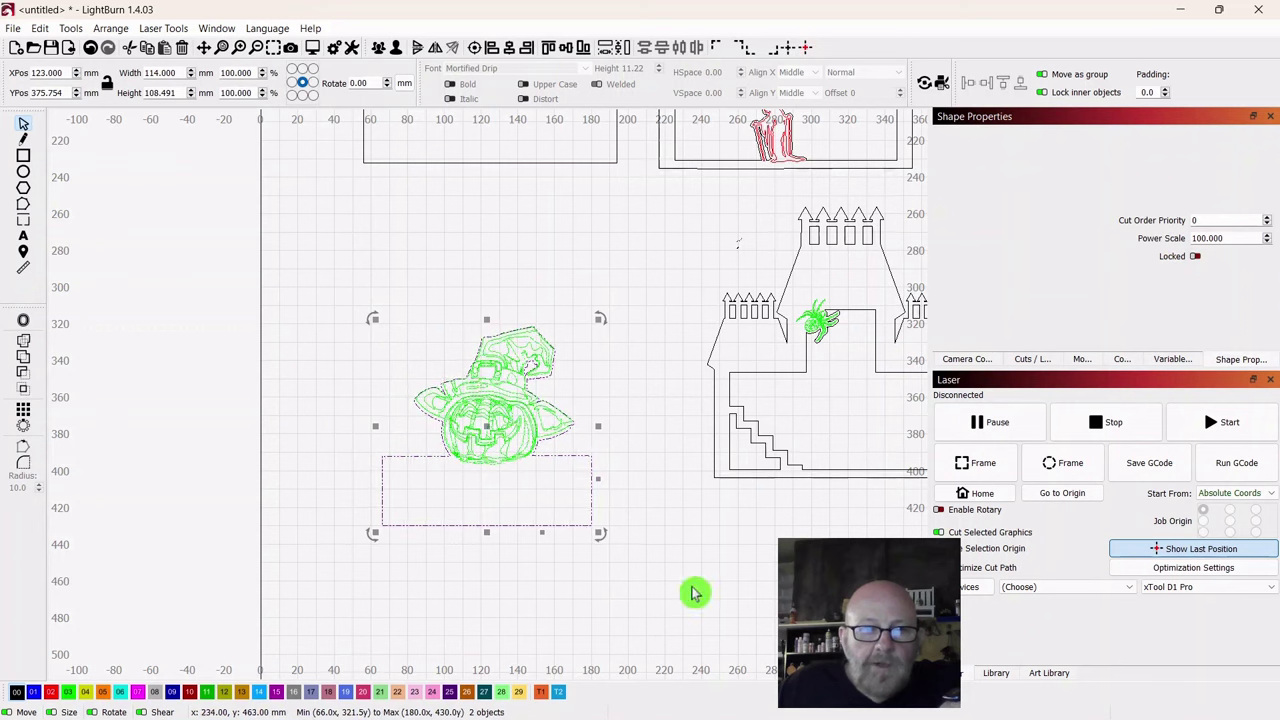
scroll(691, 591, "down", 1)
left_click_drag(660, 573, 414, 563)
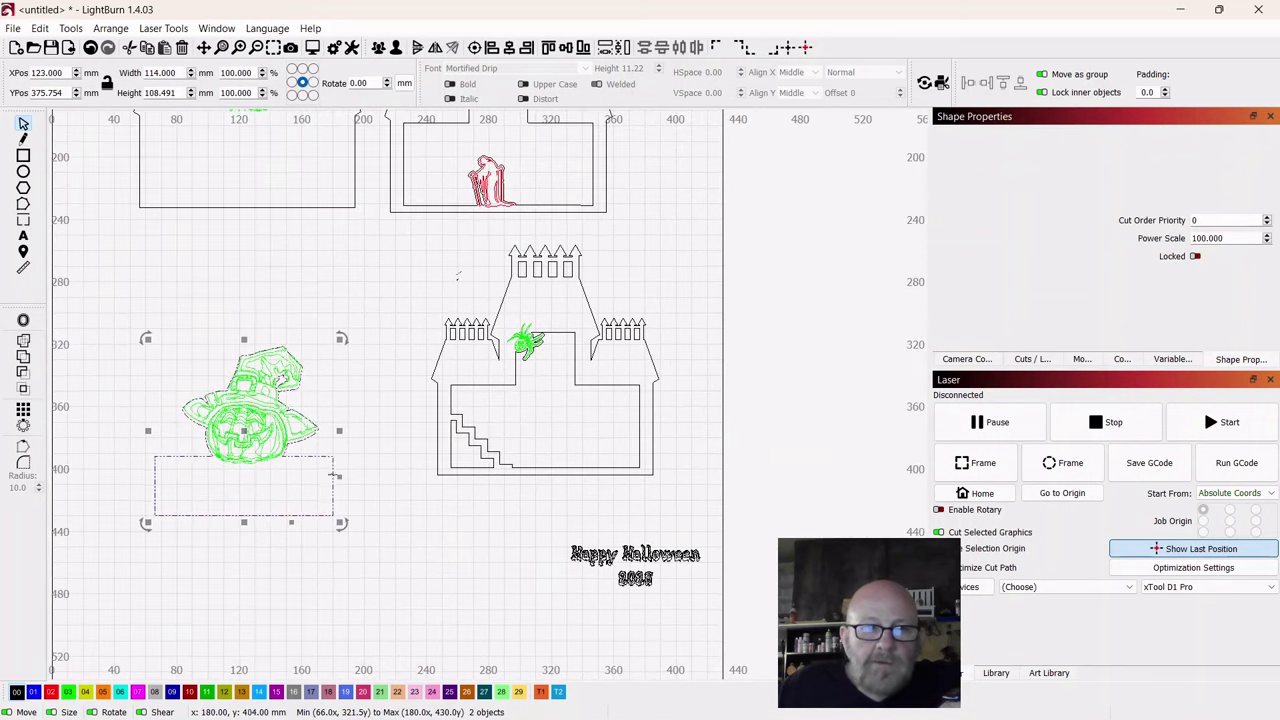
left_click_drag(337, 340, 603, 429)
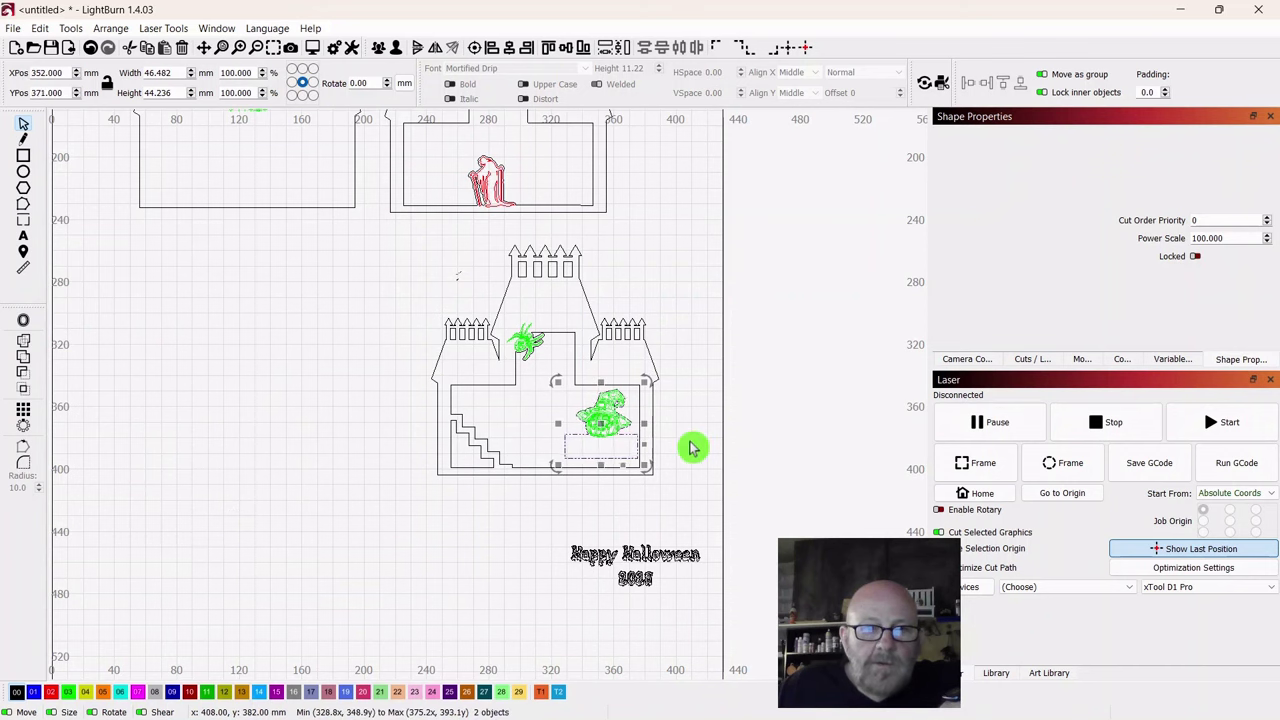
Step: Shrink the jack-o'-lantern and base to about 35 by 34 mm and position them at X 360 mm, Y 360 mm, overlapping the opening's edges
scroll(688, 441, "up", 6)
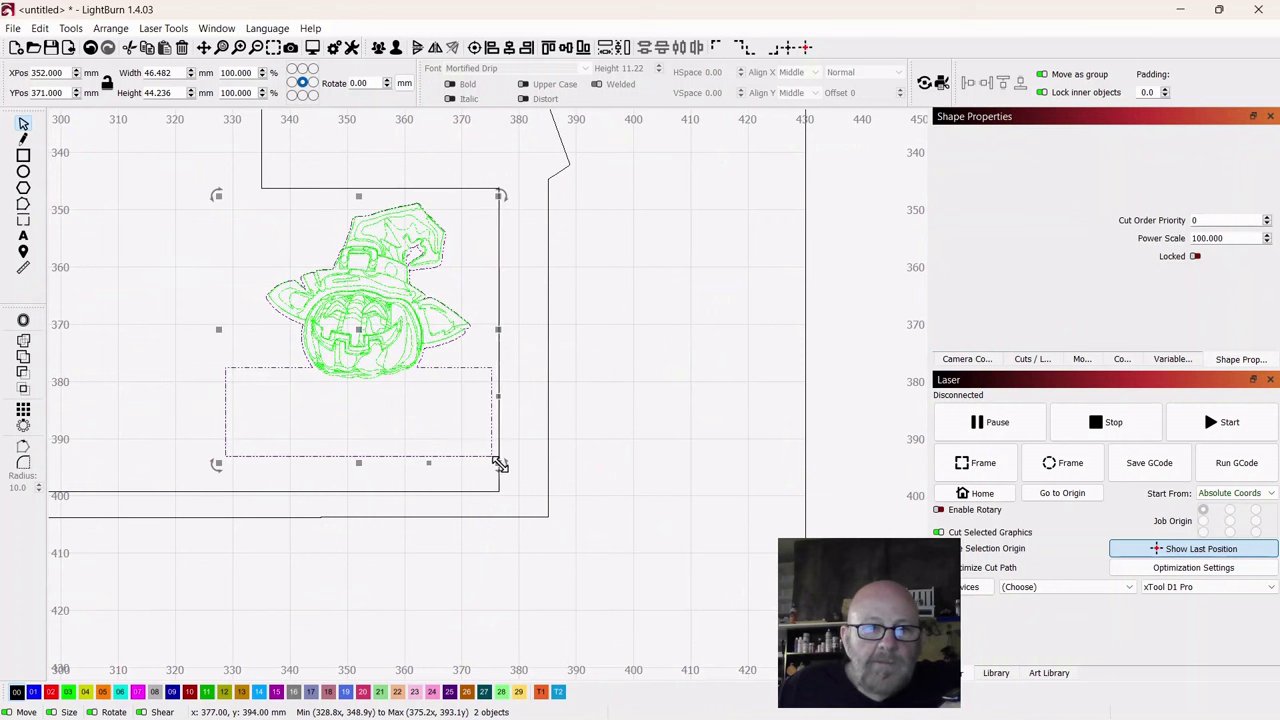
left_click_drag(493, 461, 437, 374)
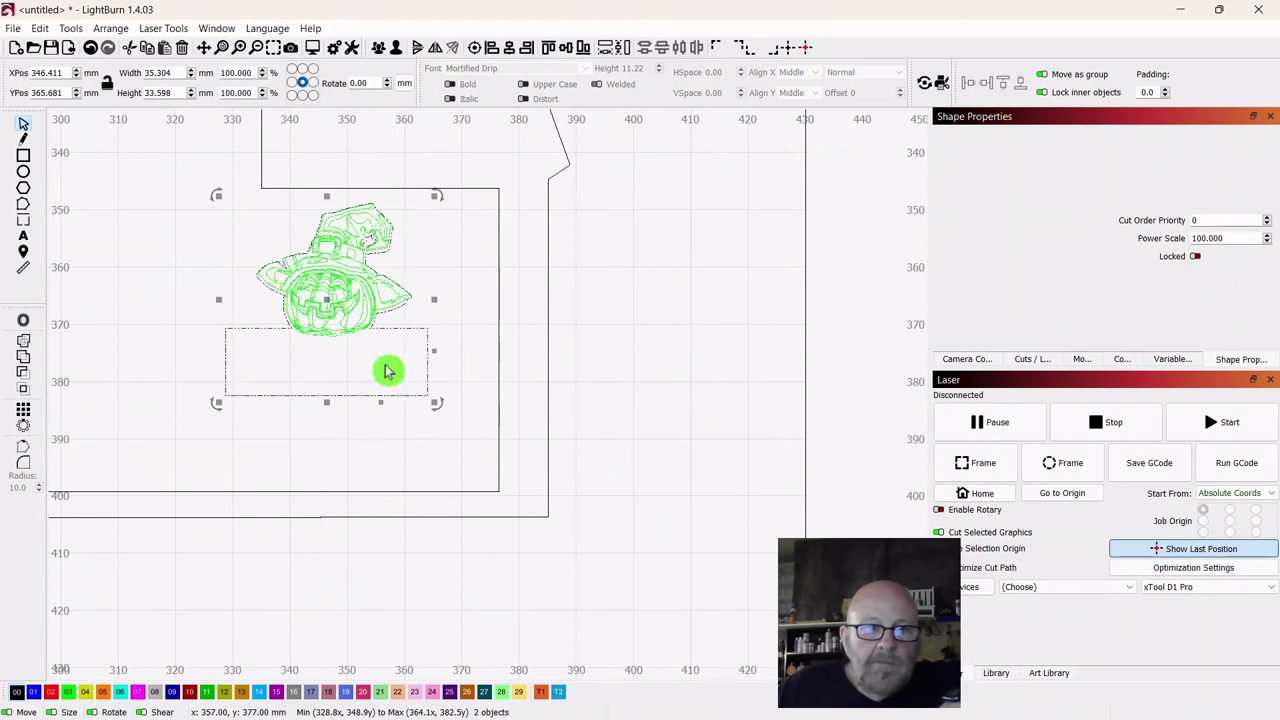
left_click_drag(327, 299, 405, 276)
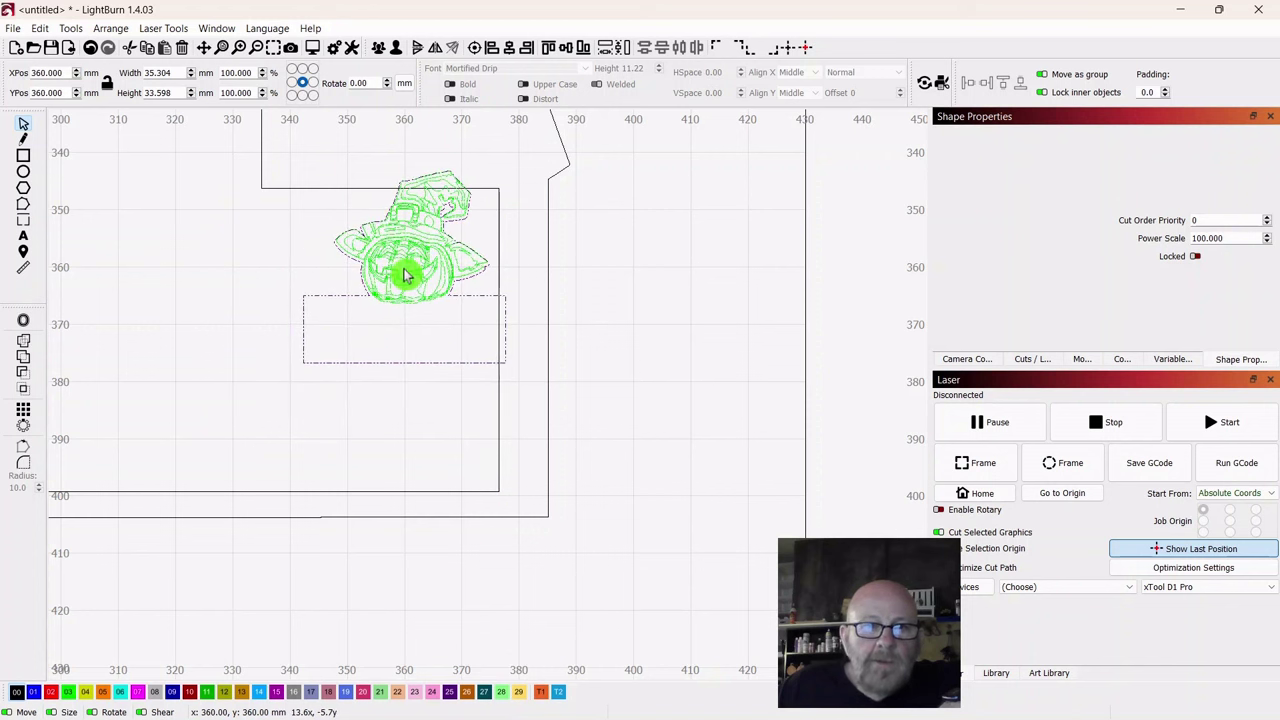
left_click_drag(405, 276, 405, 276)
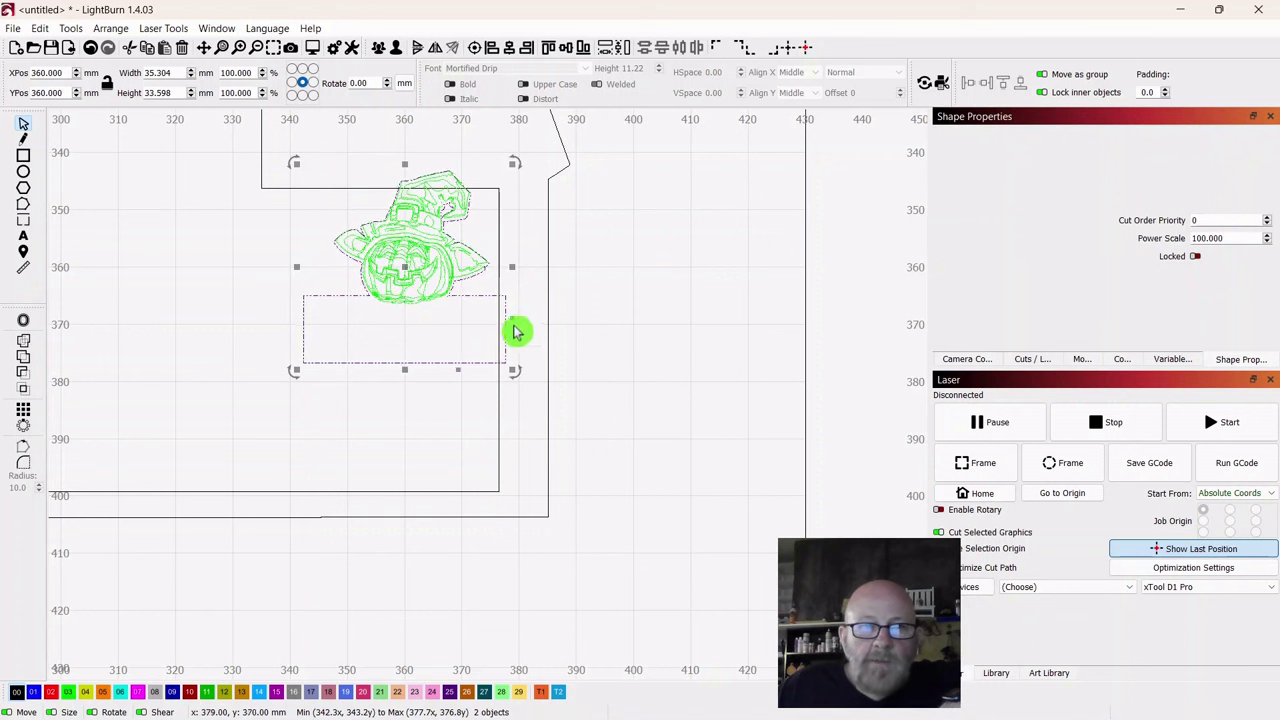
left_click(690, 484)
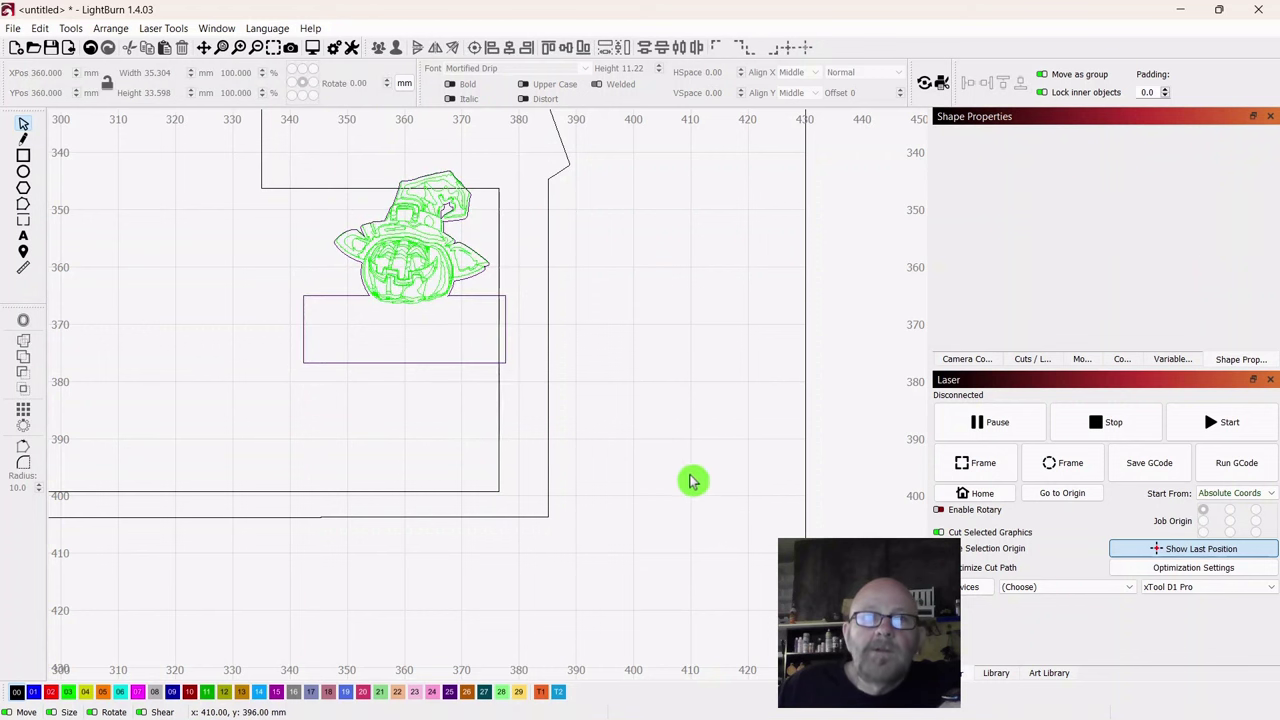
Step: Move only the green jack-o'-lantern artwork outside the house to X 414 mm, Y 358 mm, leaving its base outline in place
scroll(690, 481, "down", 2)
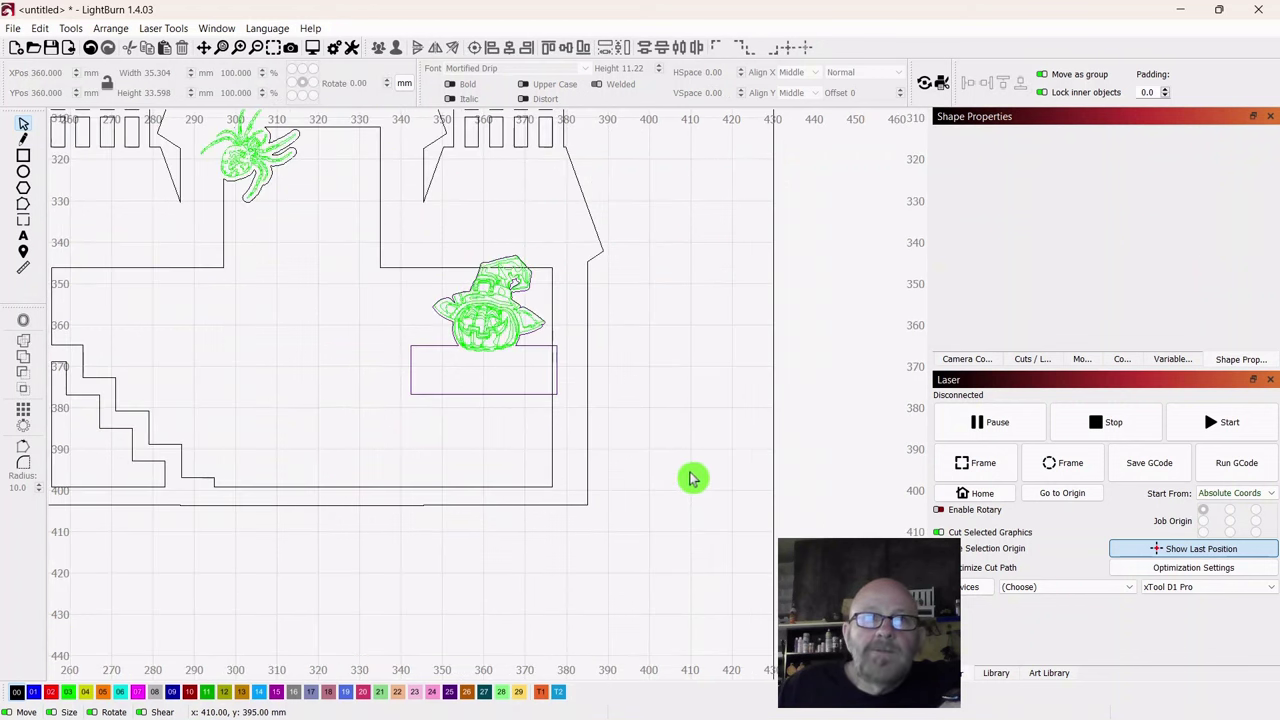
scroll(663, 460, "down", 3)
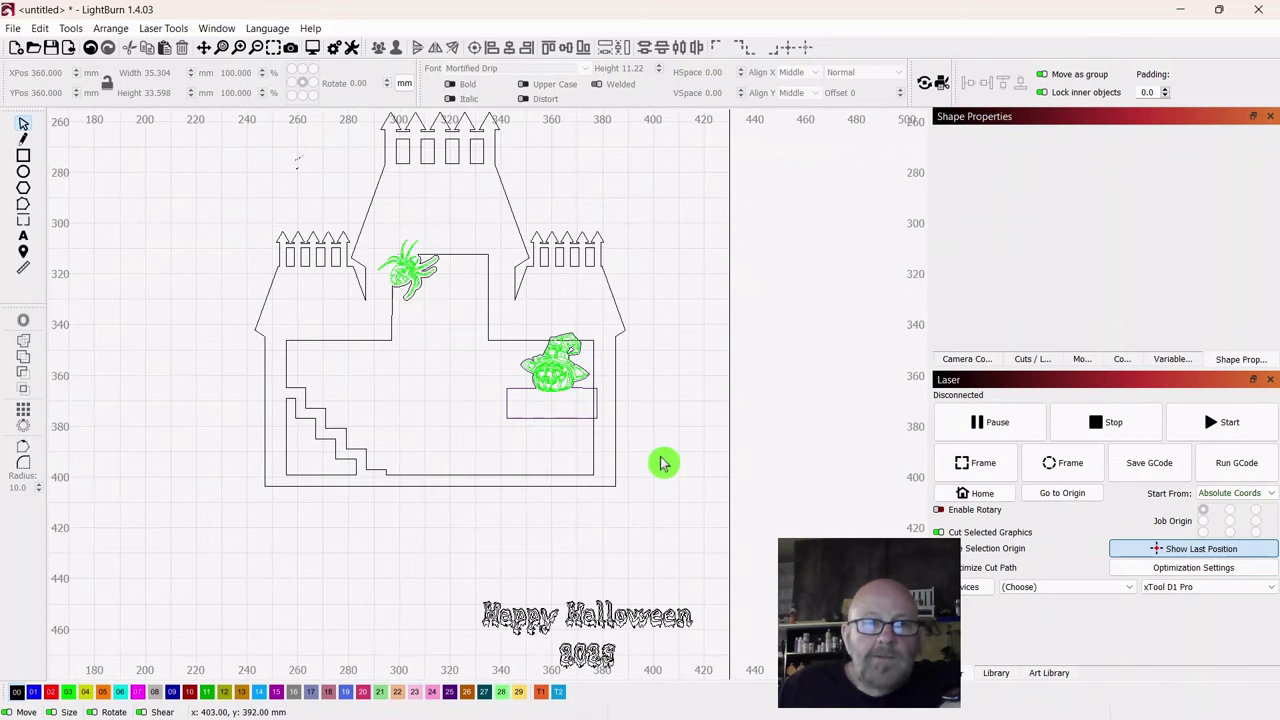
scroll(660, 463, "up", 3)
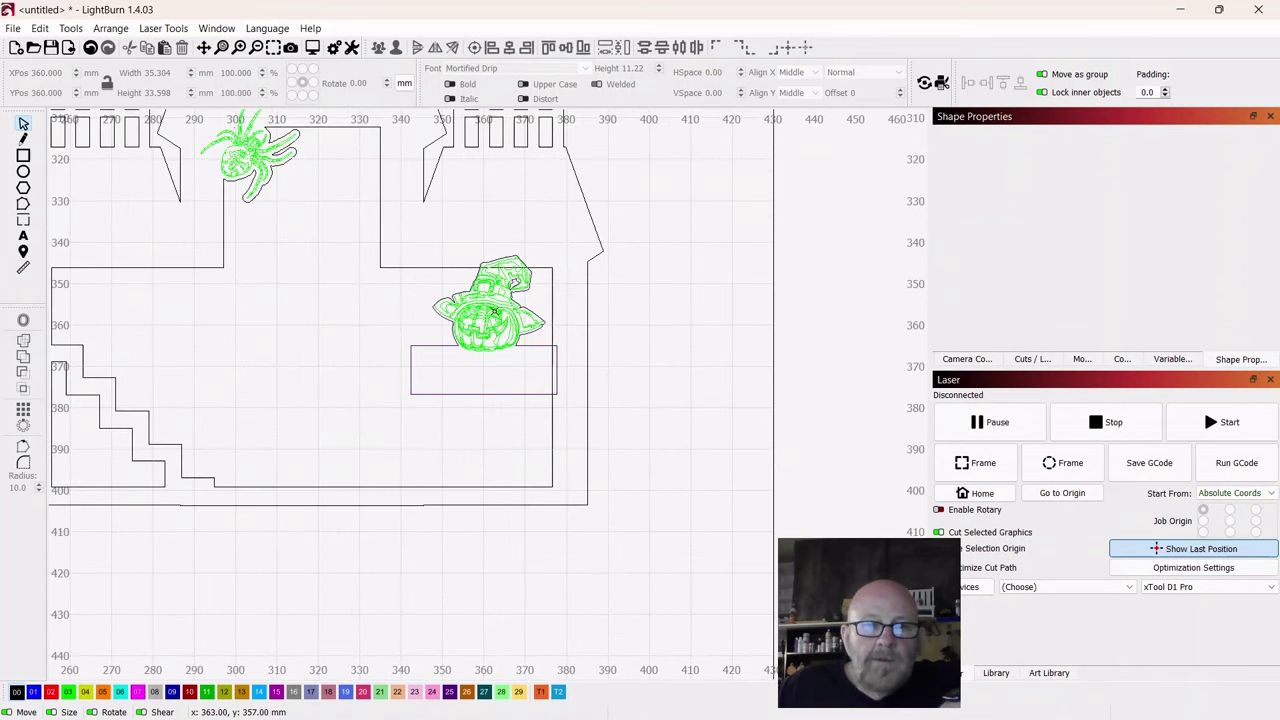
left_click(491, 308)
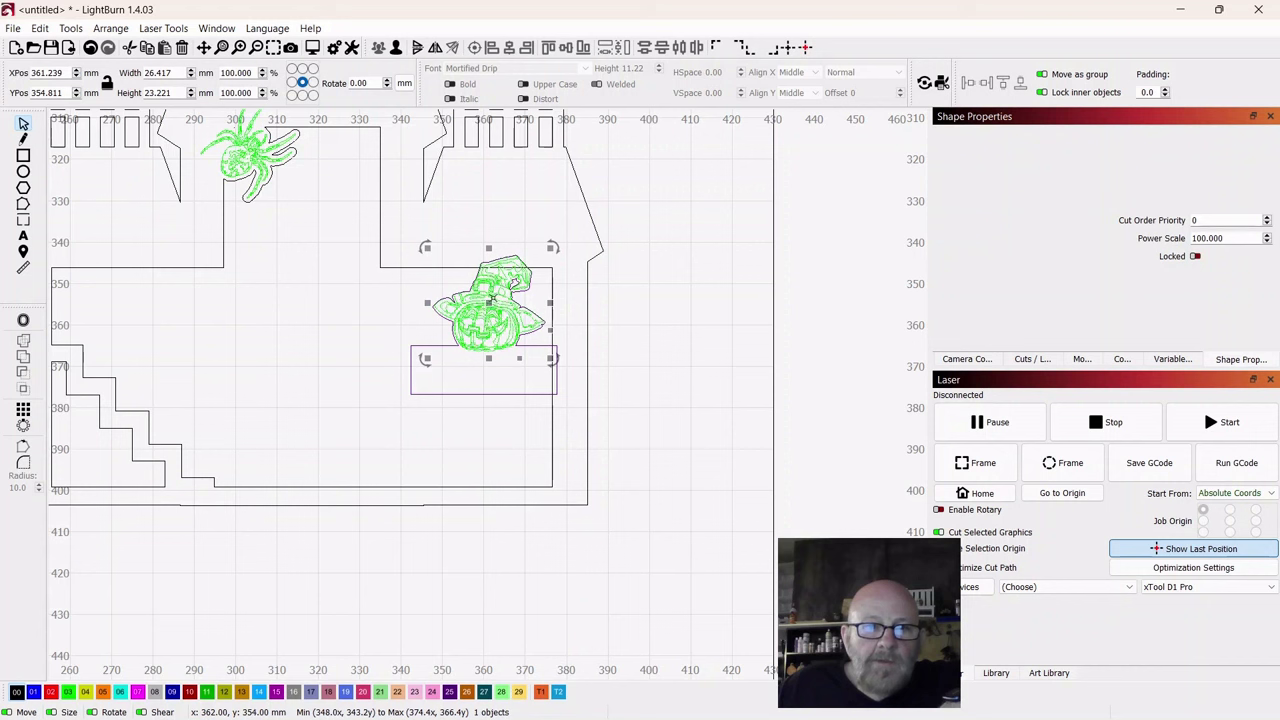
left_click_drag(491, 302, 706, 318)
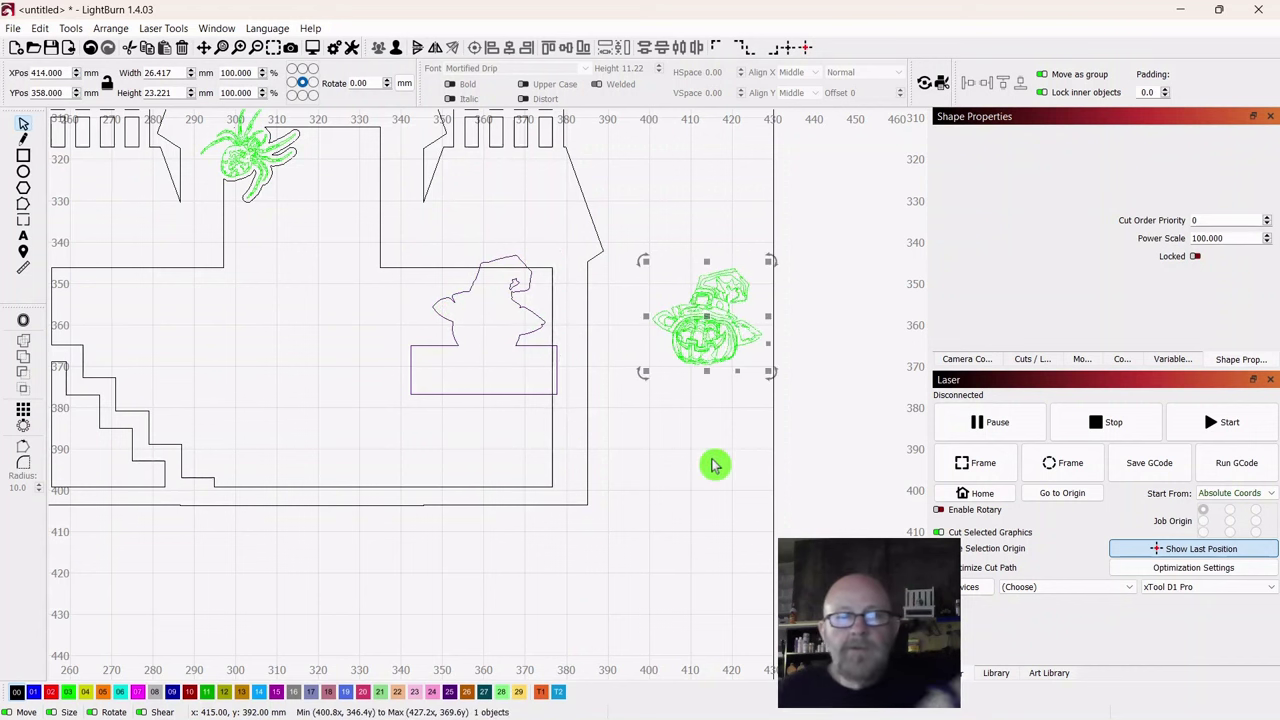
left_click(674, 467)
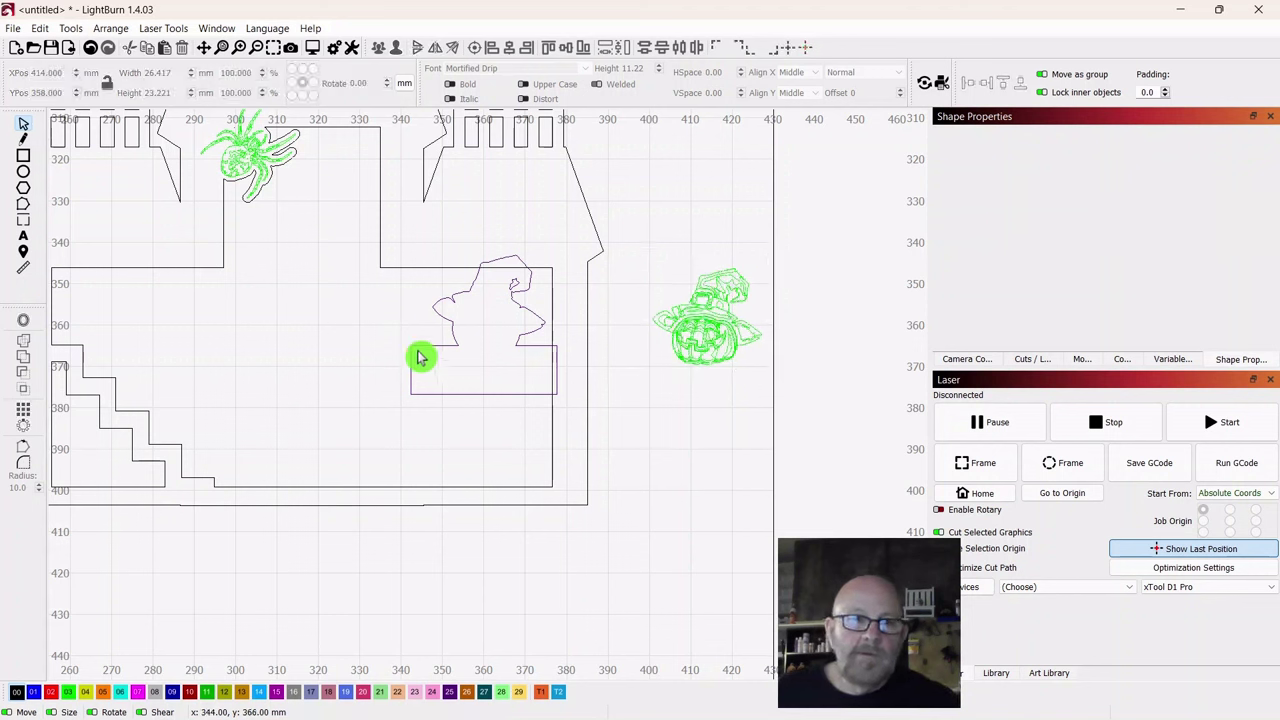
Step: Try a Boolean Union of the jack-o'-lantern base outline with the house's outer wall outline, then undo it
left_click(434, 363)
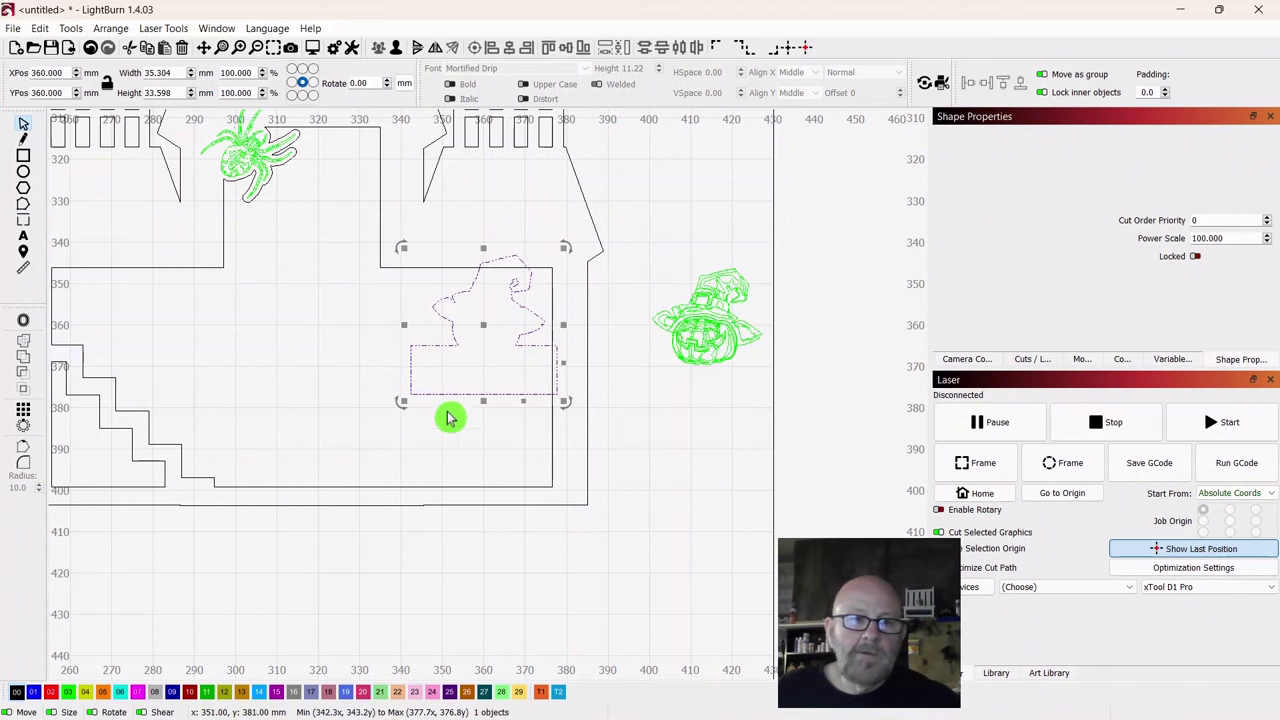
left_click(591, 186, "shift")
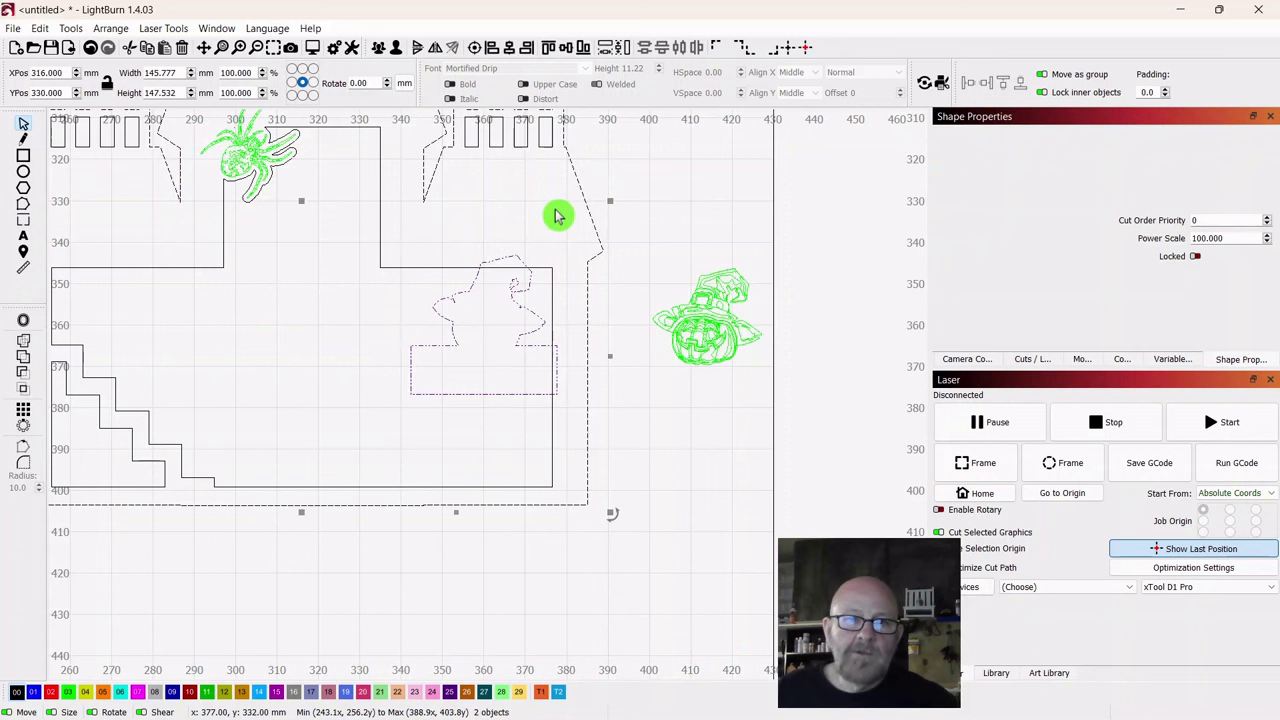
left_click(25, 363)
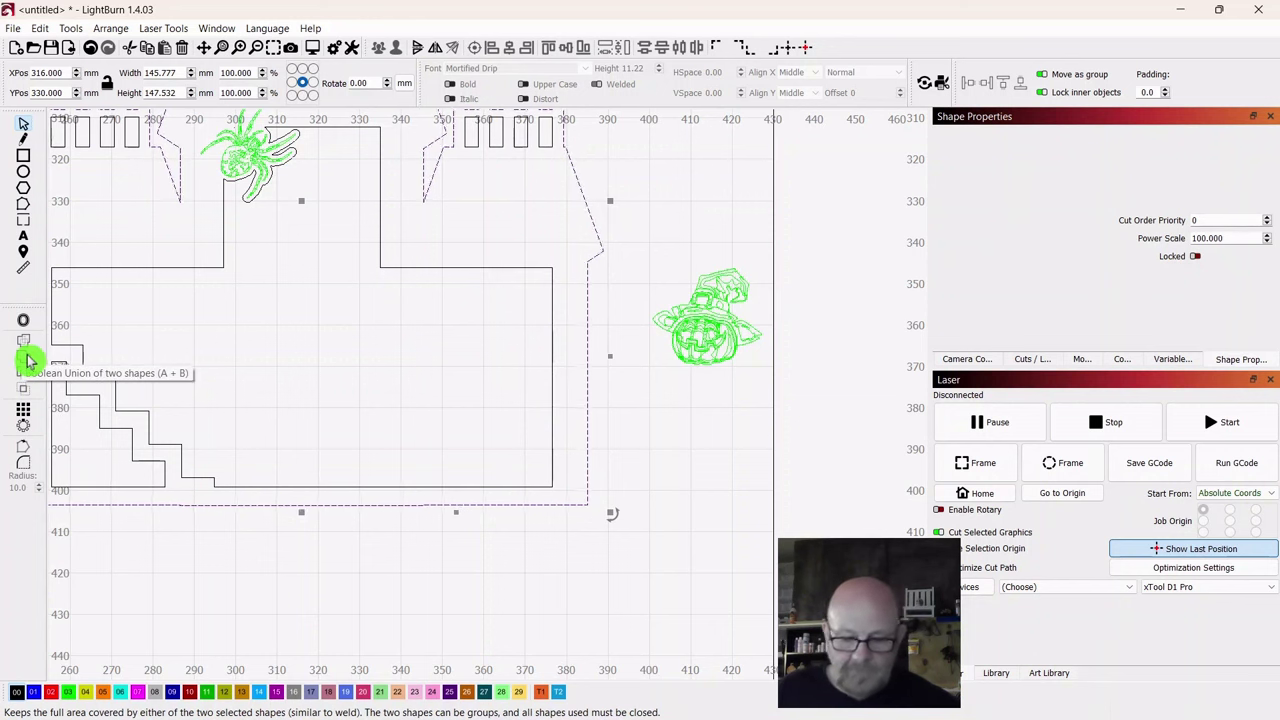
key("ctrl+z")
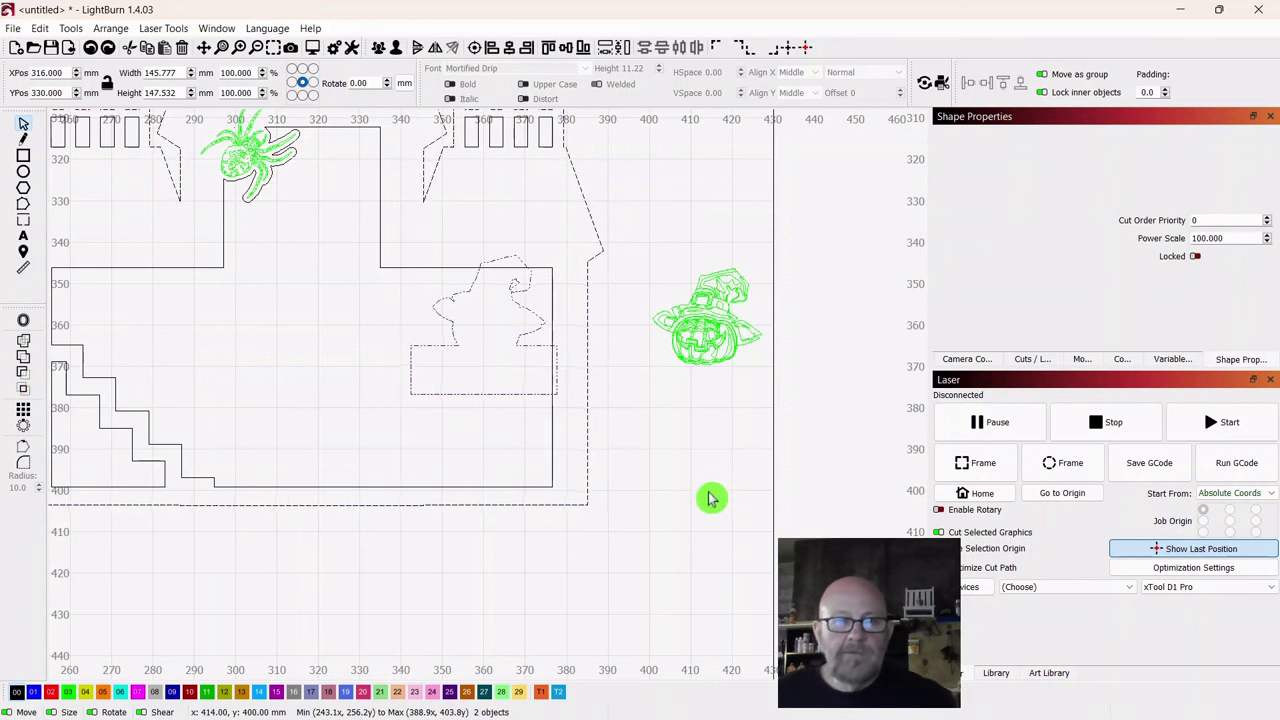
scroll(711, 496, "down", 3)
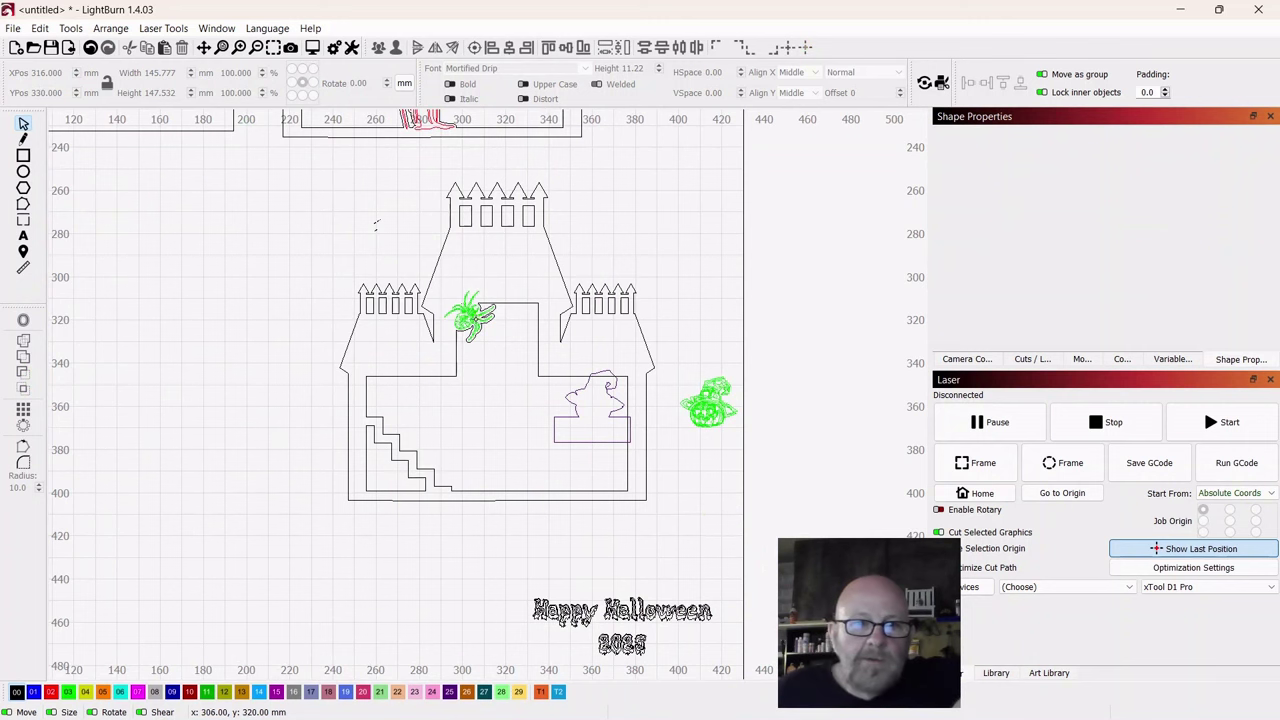
left_click(475, 320)
left_click(500, 281)
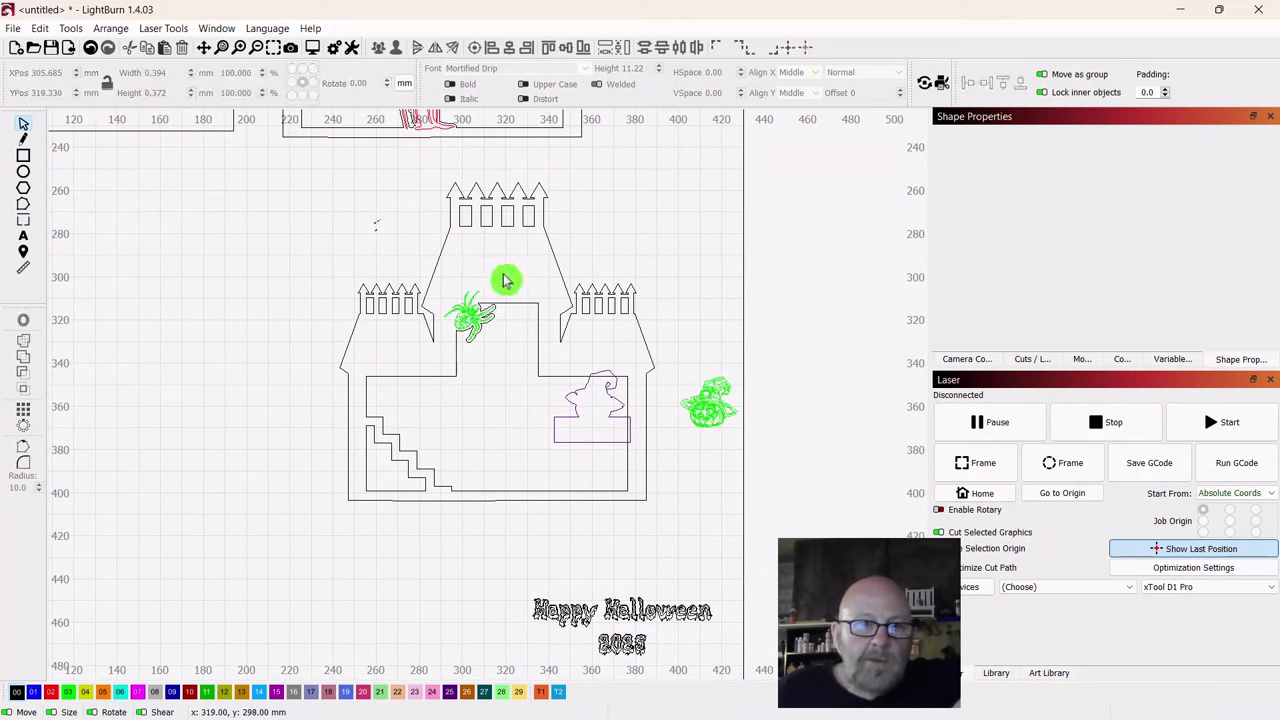
left_click(451, 371)
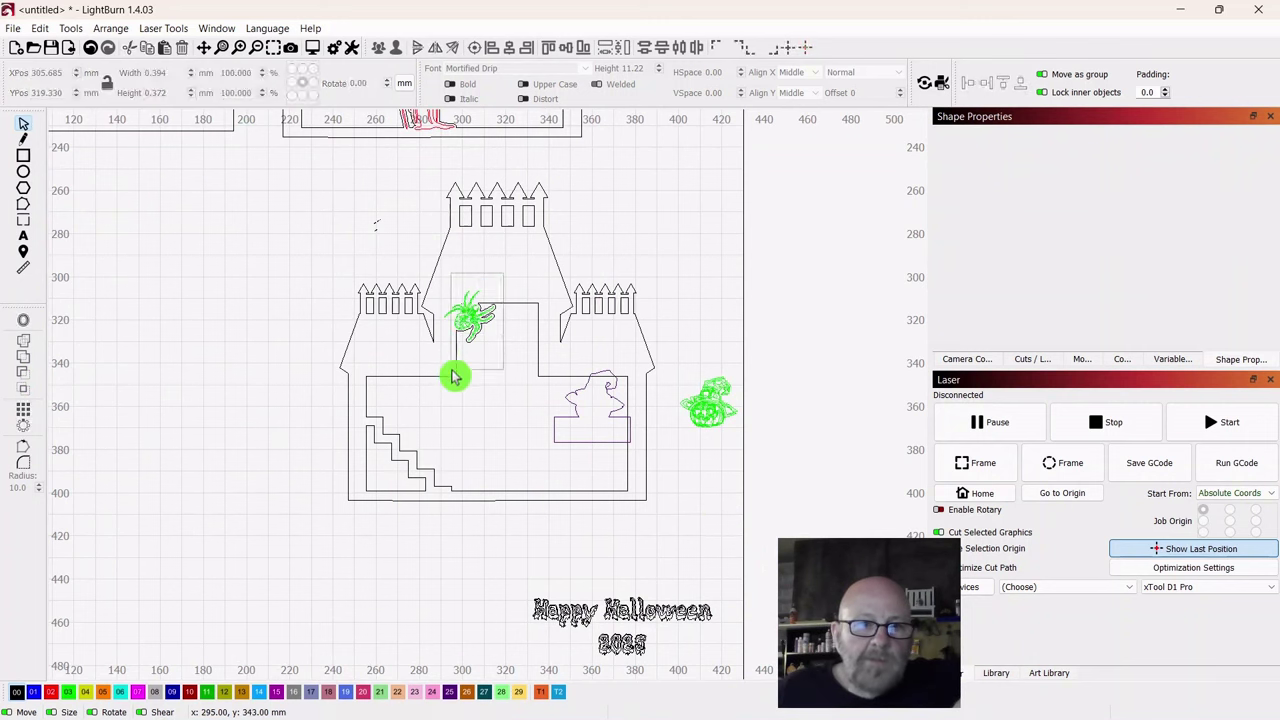
left_click(500, 256)
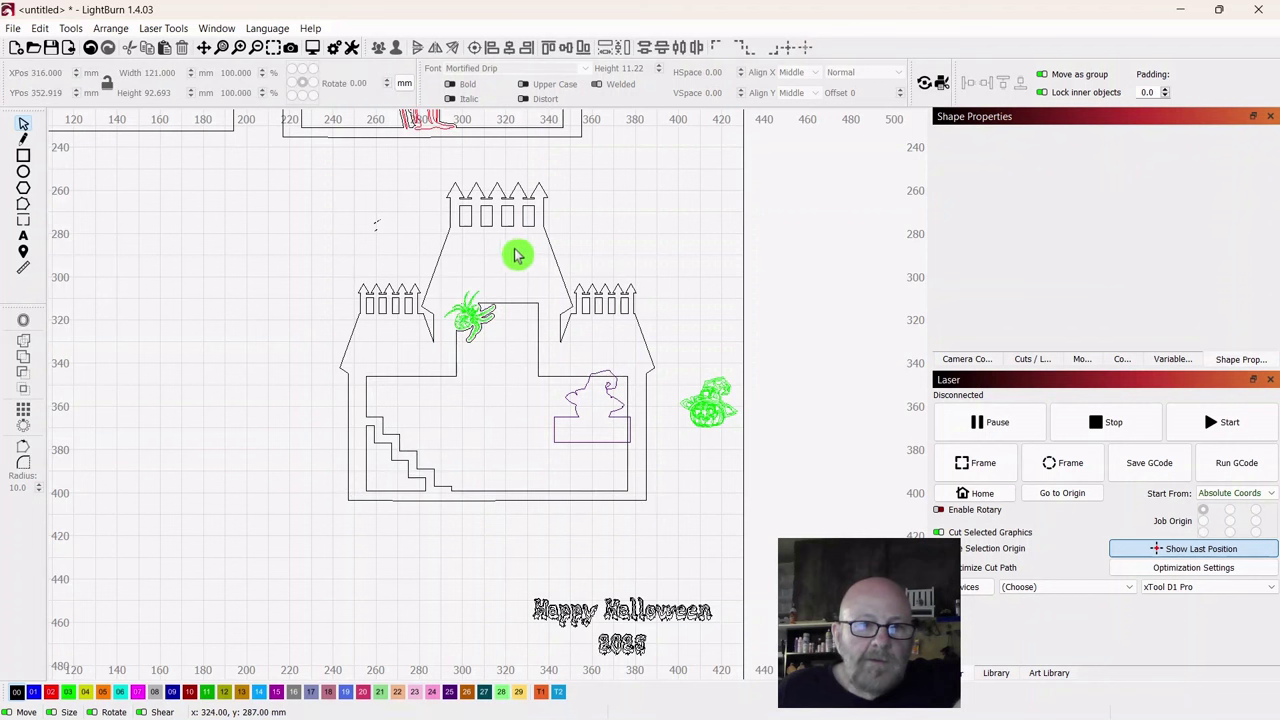
left_click(455, 320)
left_click(563, 226)
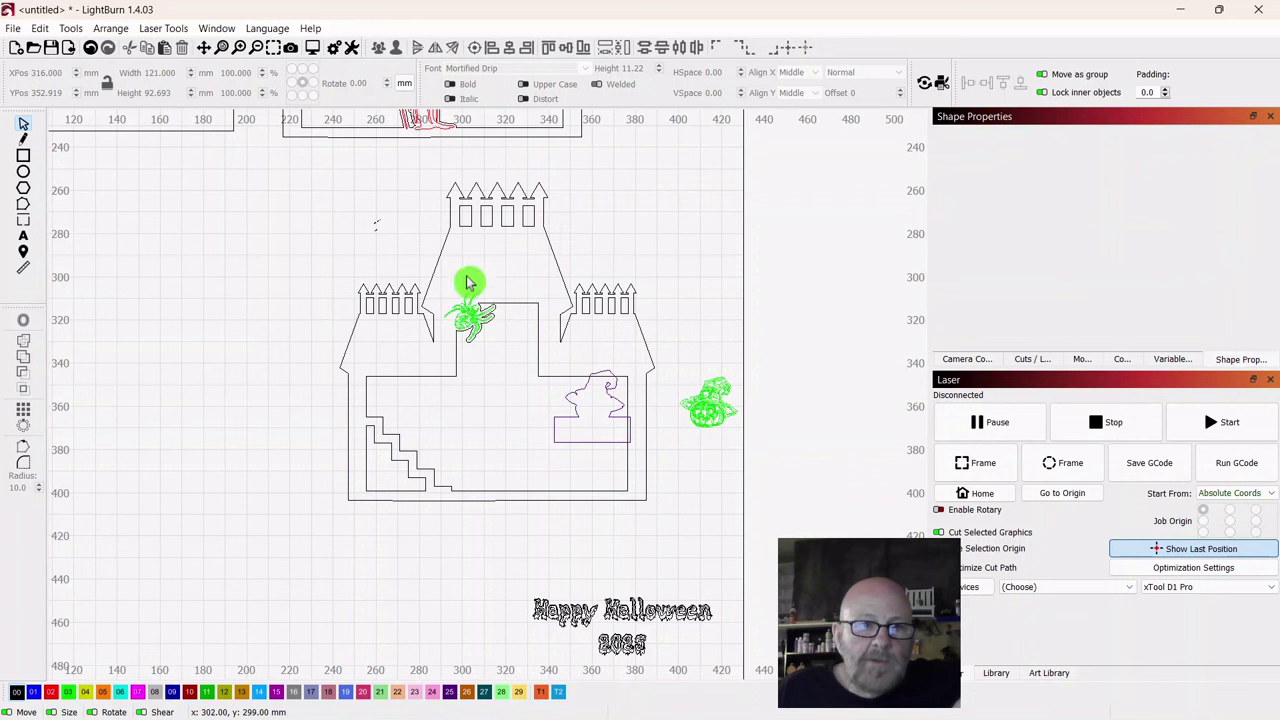
left_click(462, 344)
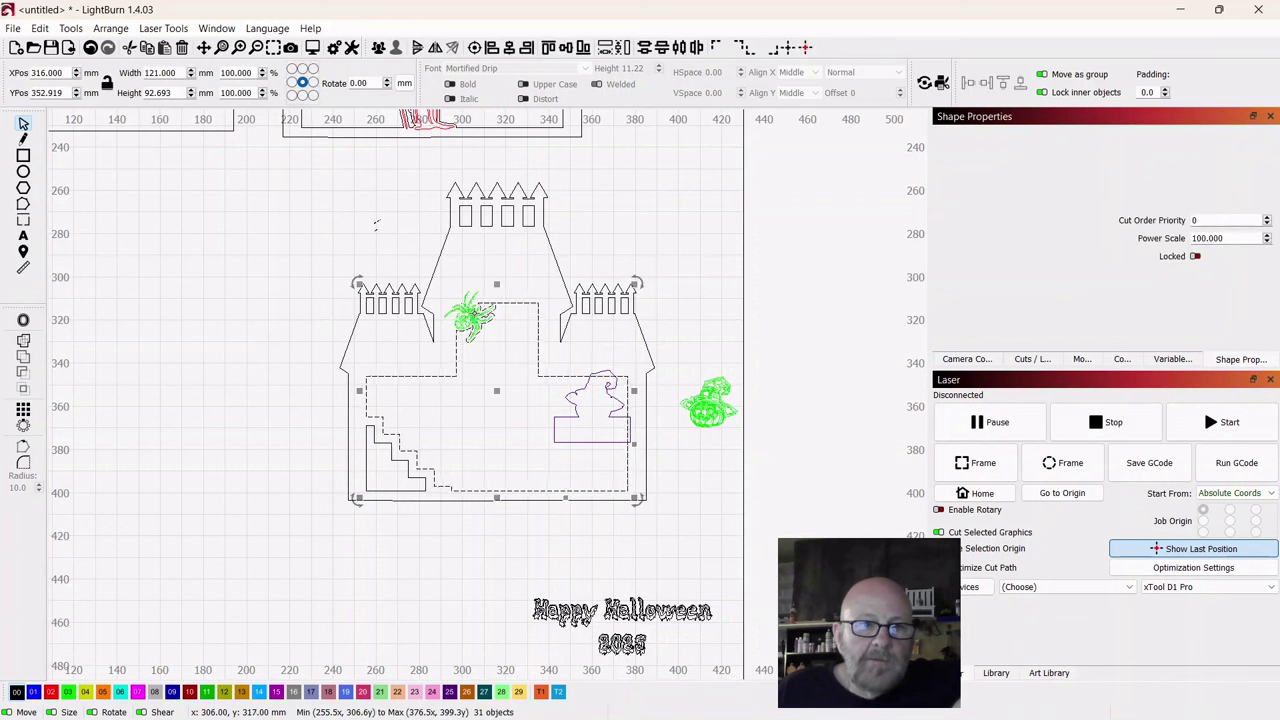
left_click(666, 228)
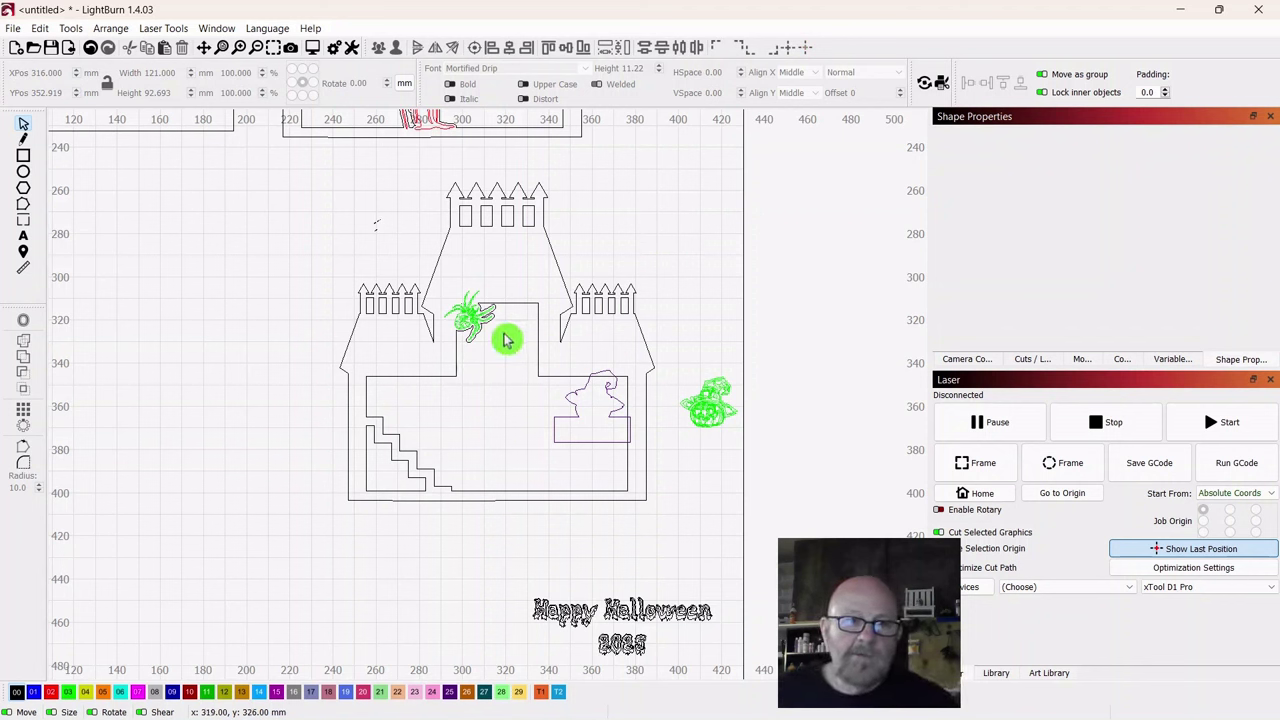
Step: Group the spired house's inner opening outline with its outer wall outline and the tower's rightmost window
scroll(482, 369, "up", 5)
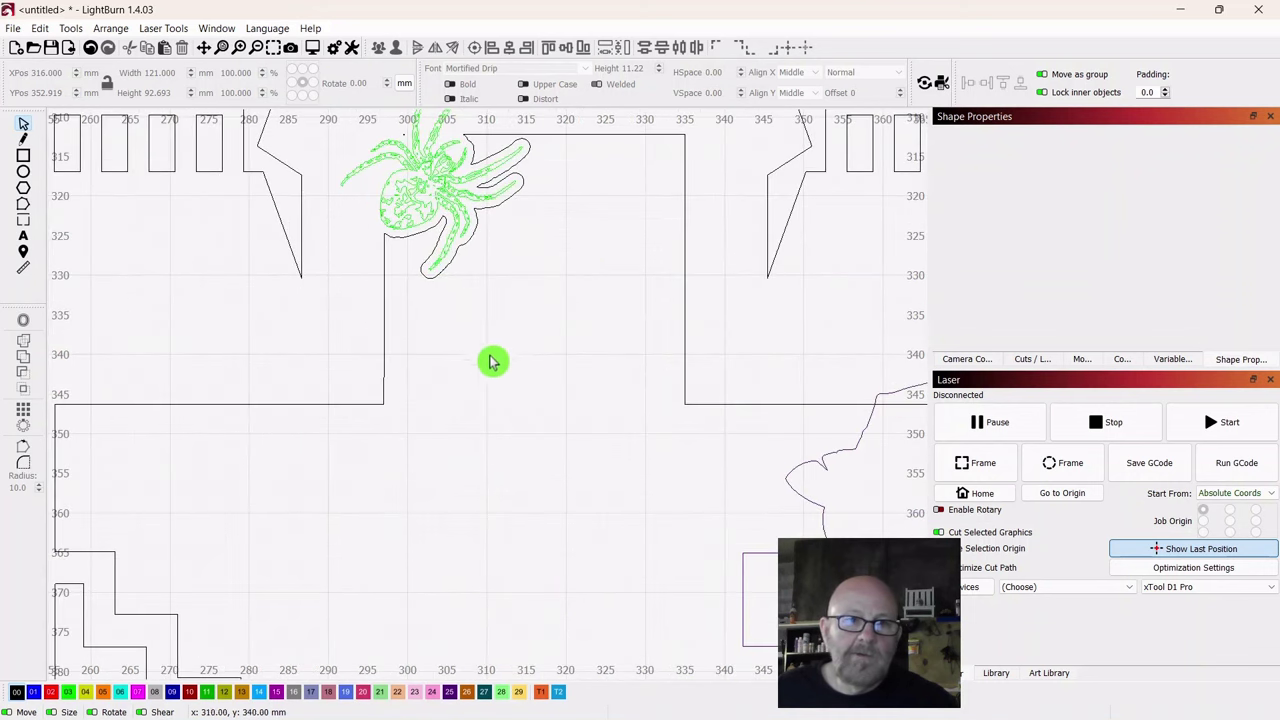
left_click(430, 278)
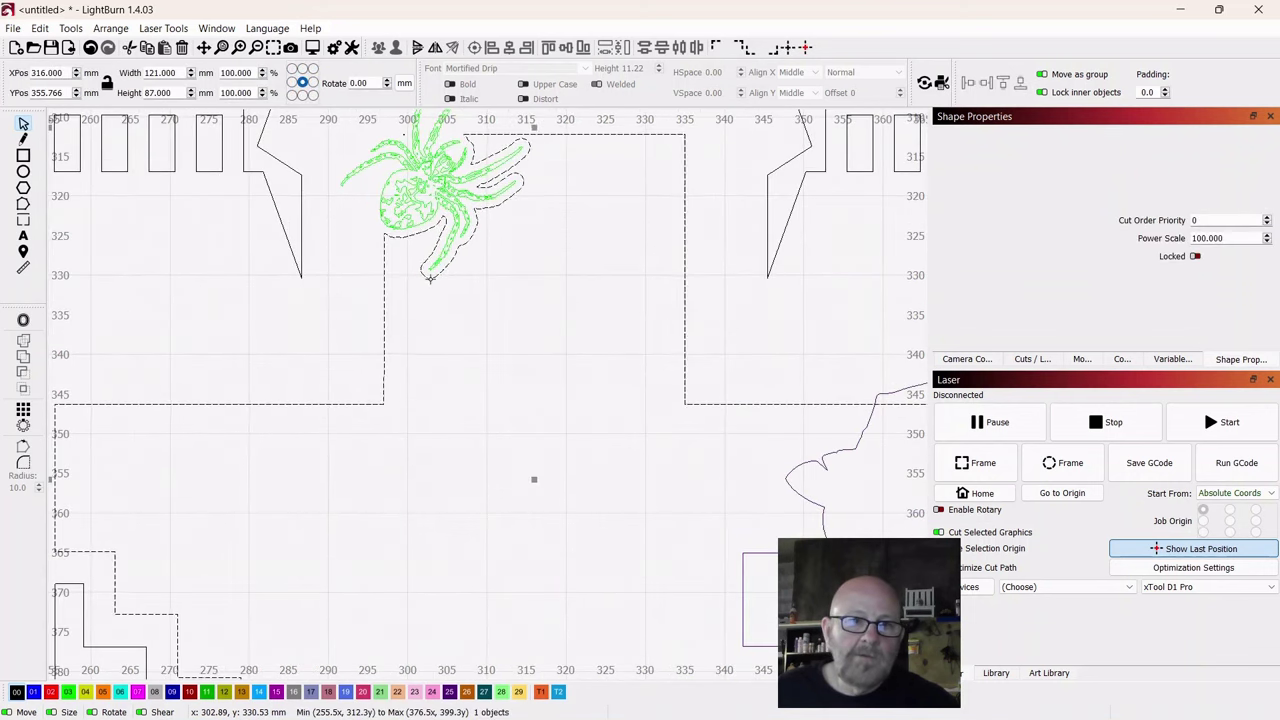
scroll(492, 325, "down", 5)
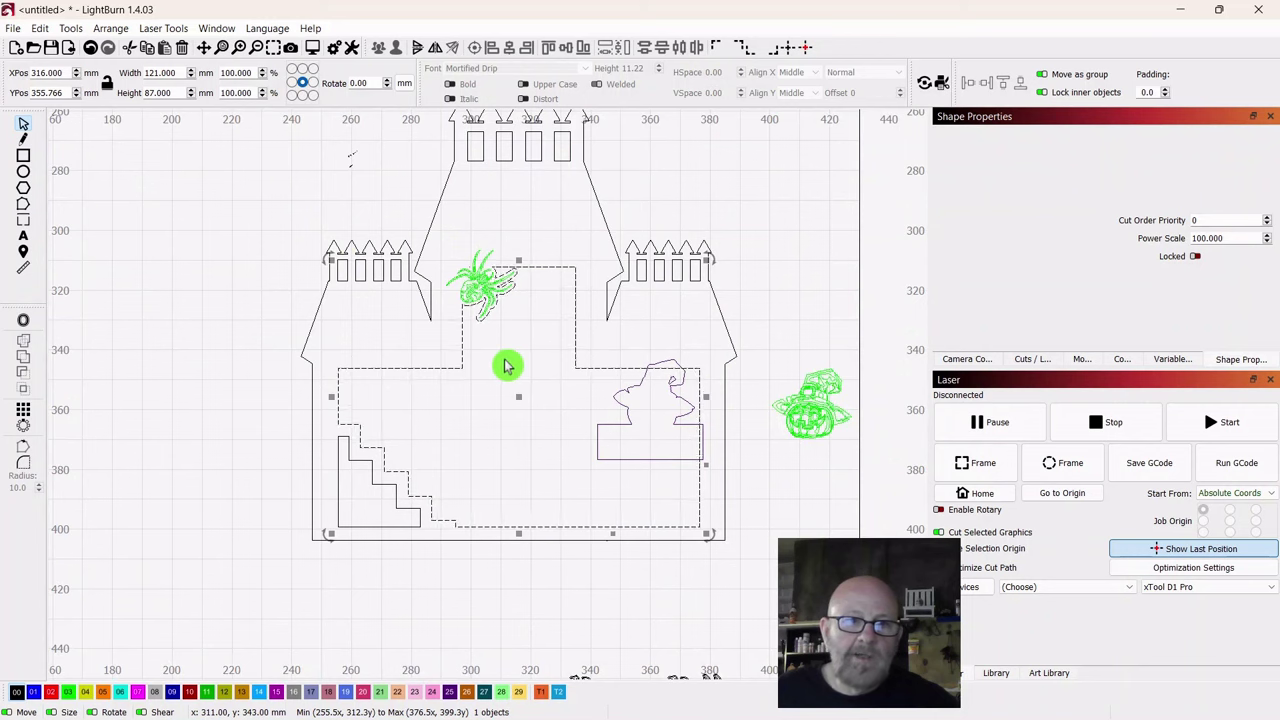
scroll(508, 365, "down", 1)
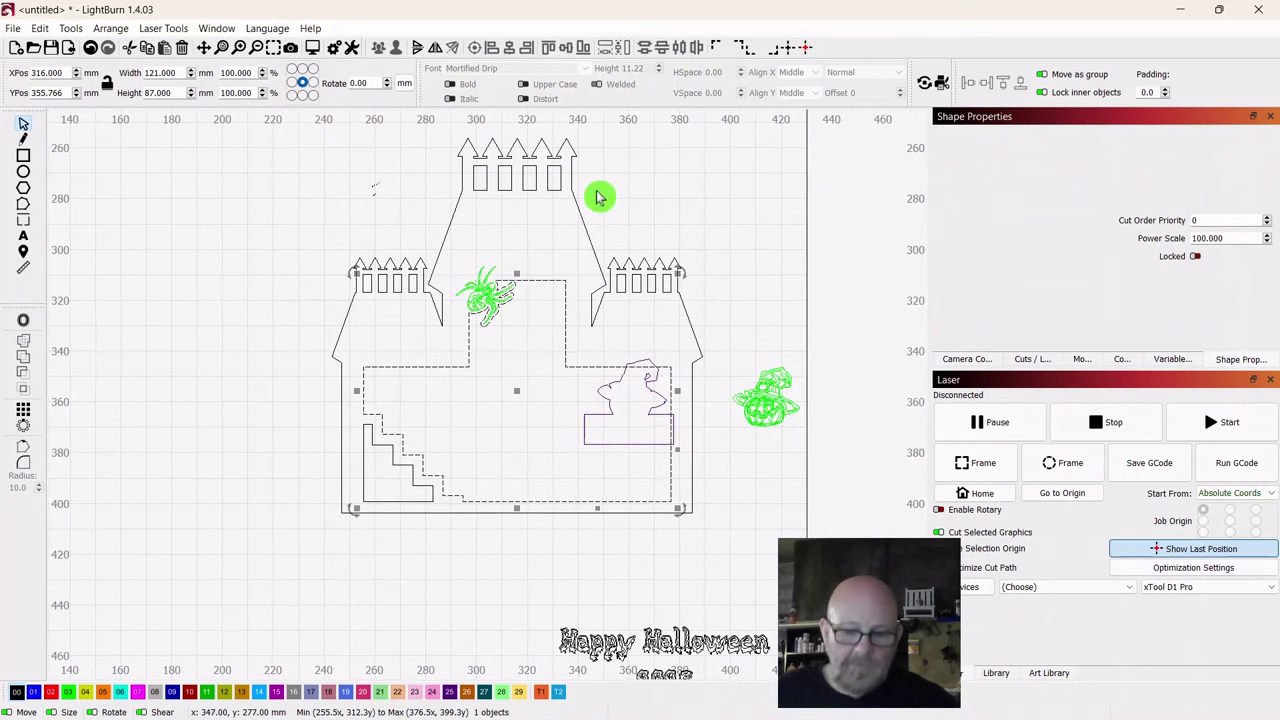
left_click(552, 221, "shift")
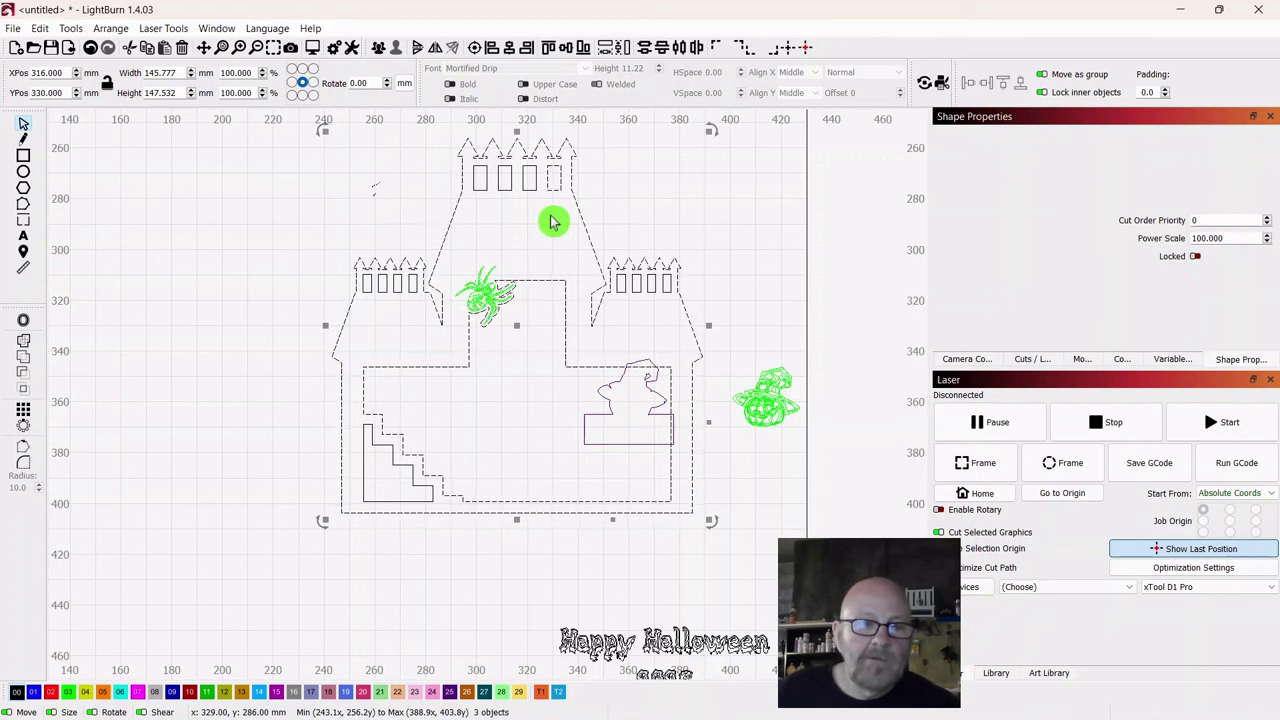
right_click(518, 330)
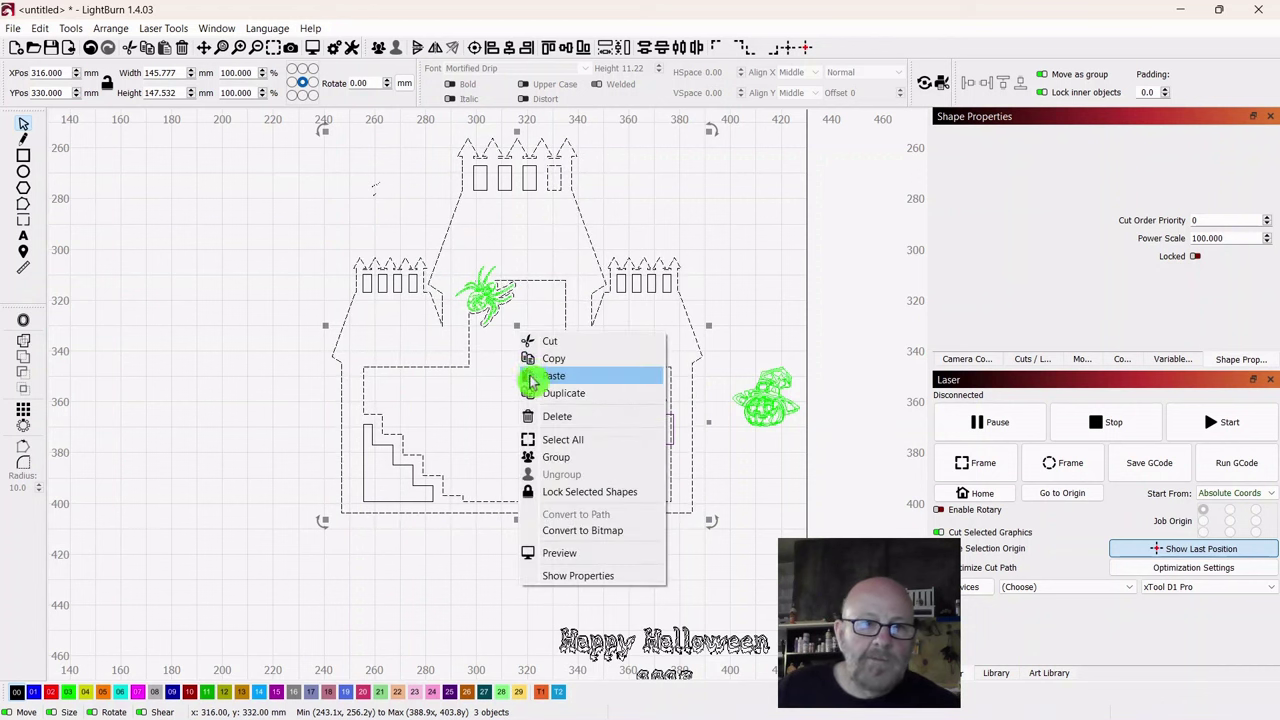
left_click(551, 459)
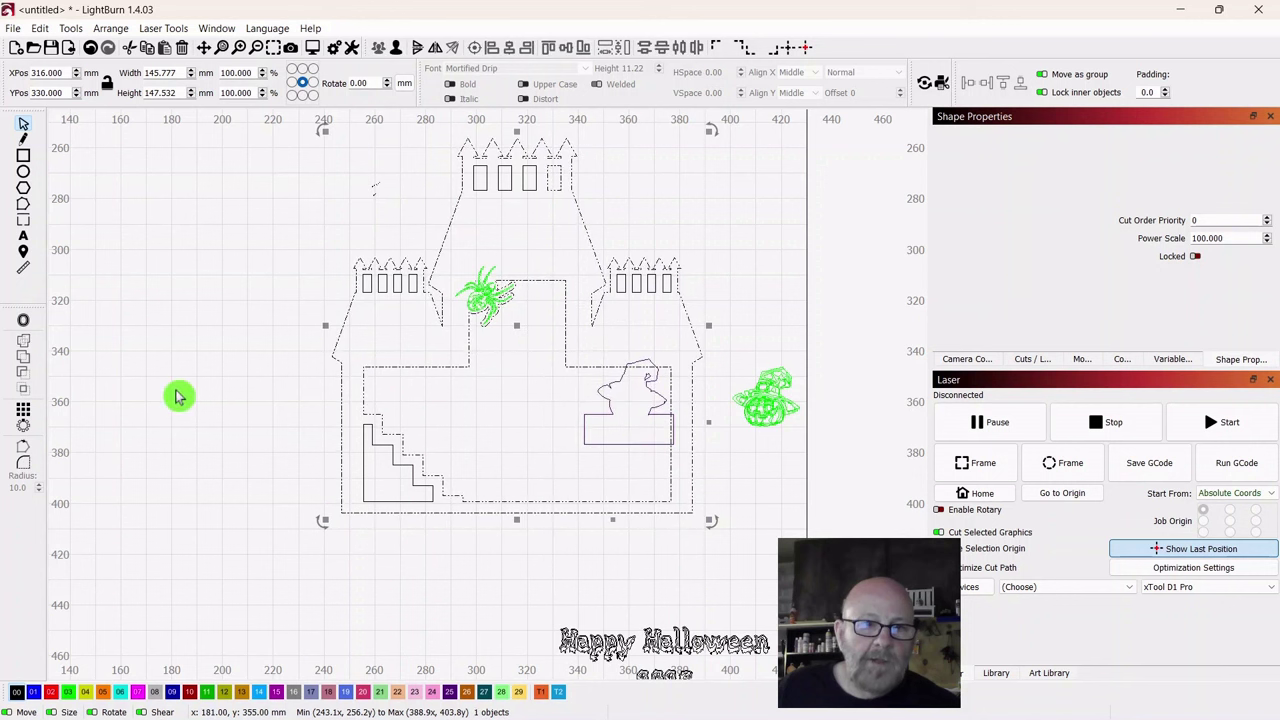
left_click(309, 492)
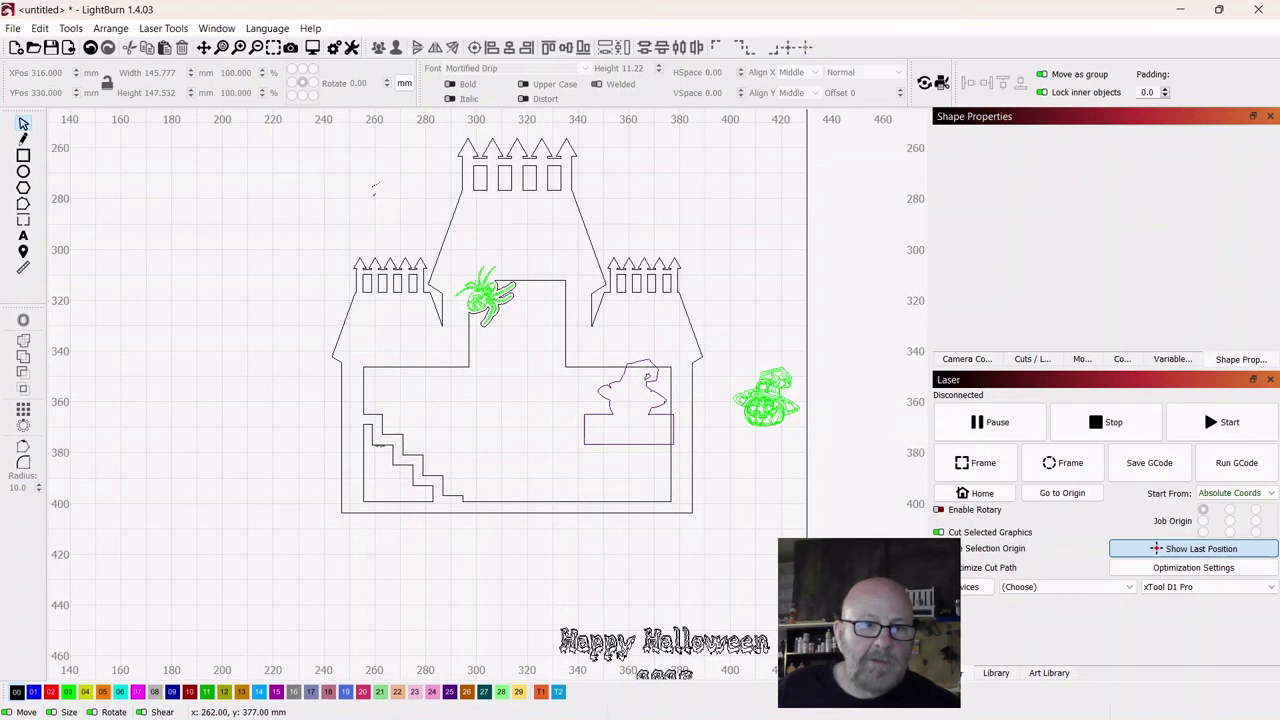
Step: Group the closed staircase cutout outline together with the grouped house wall and opening outlines
left_click(379, 444)
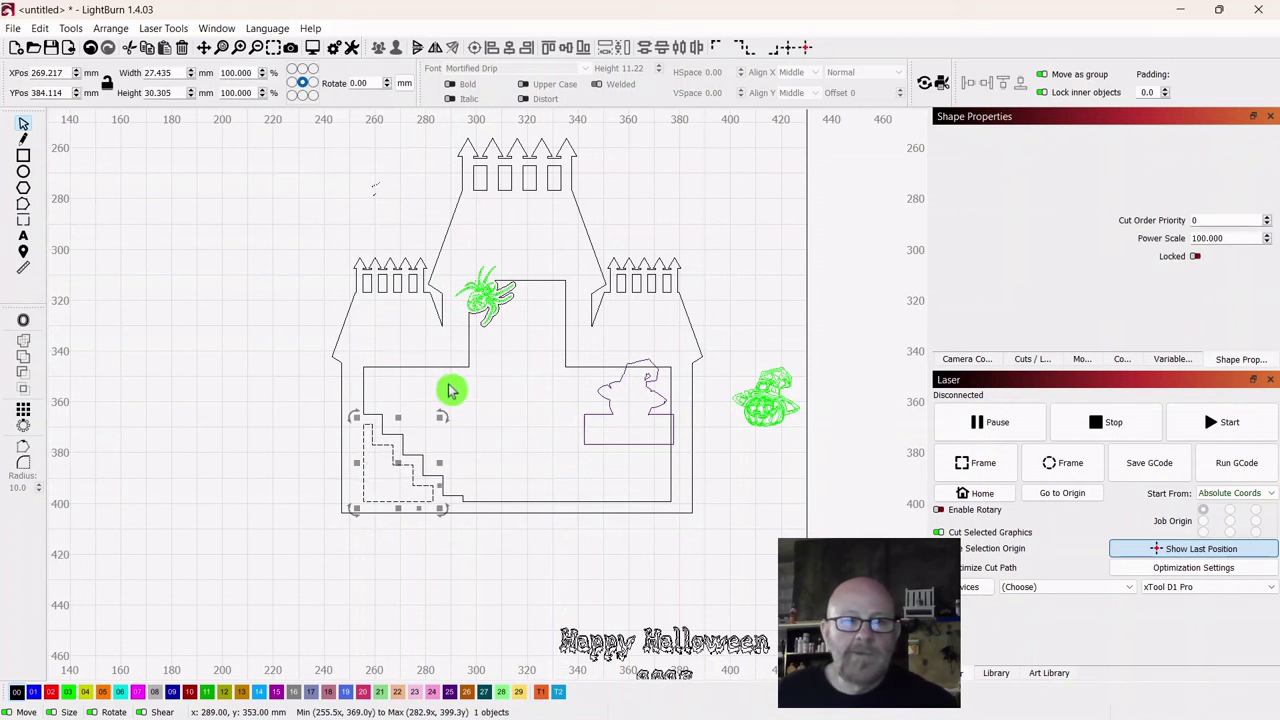
left_click(450, 390)
left_click(448, 494)
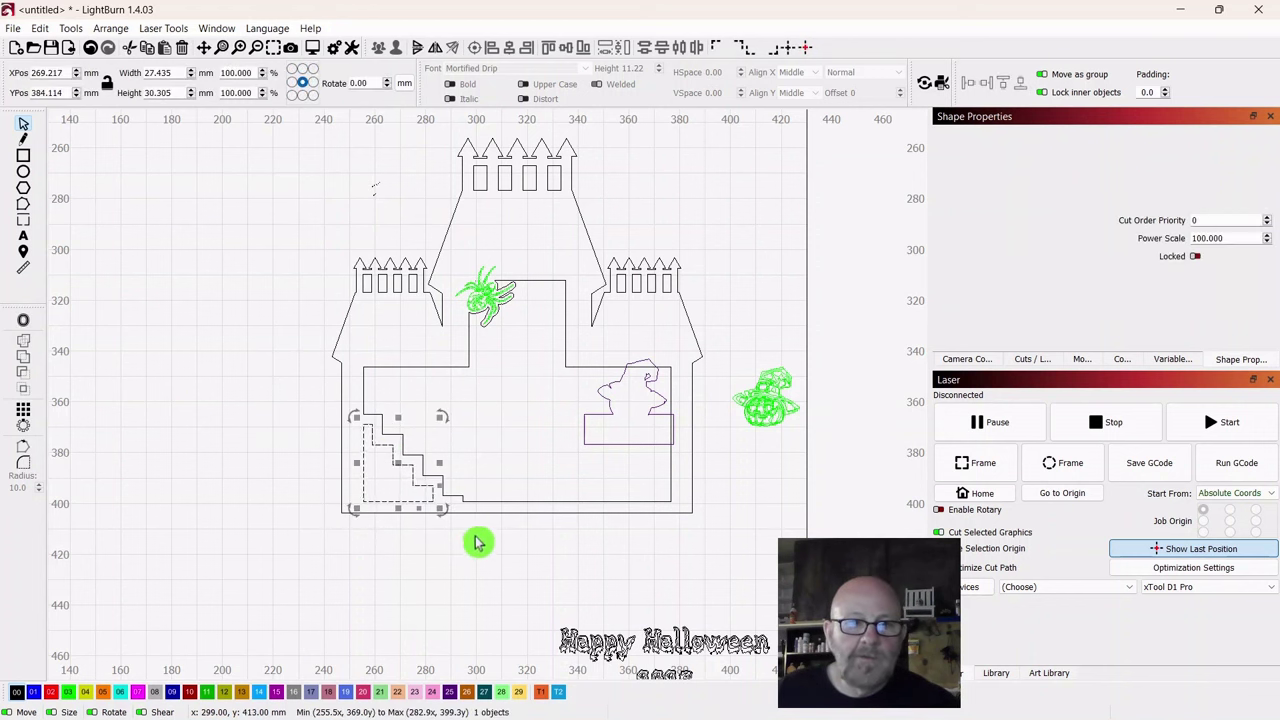
right_click(399, 458)
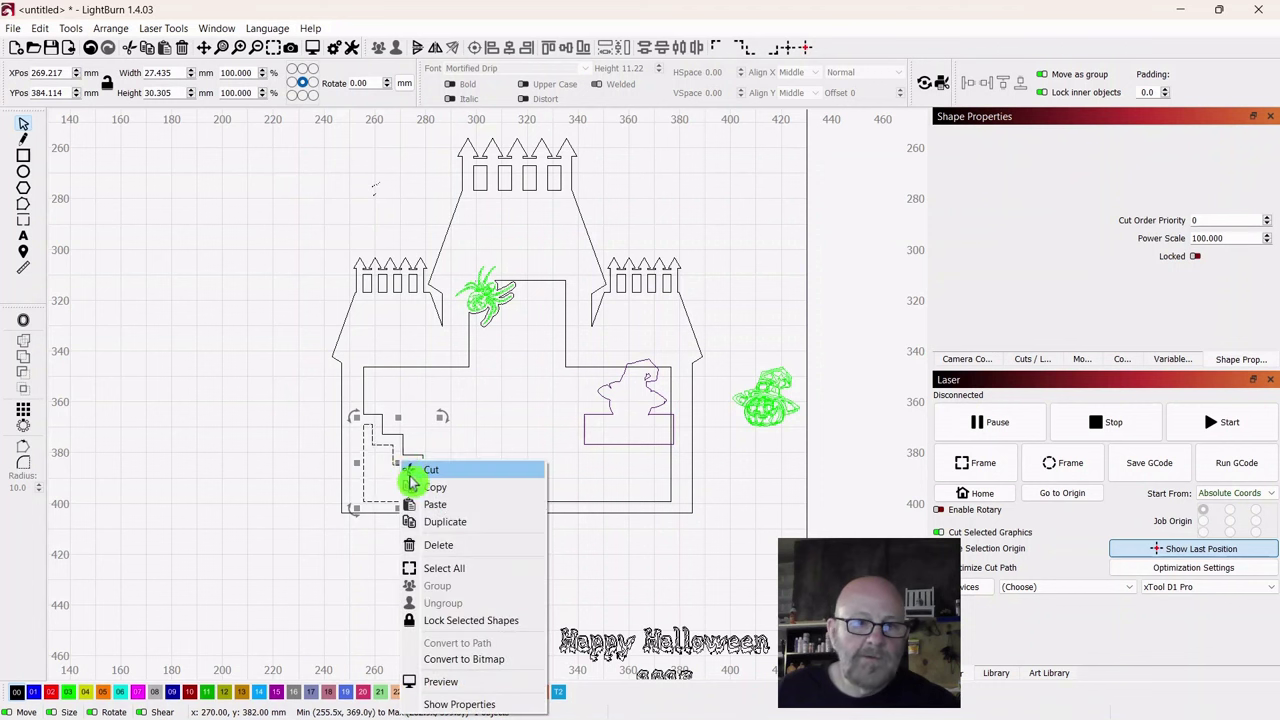
left_click(320, 562)
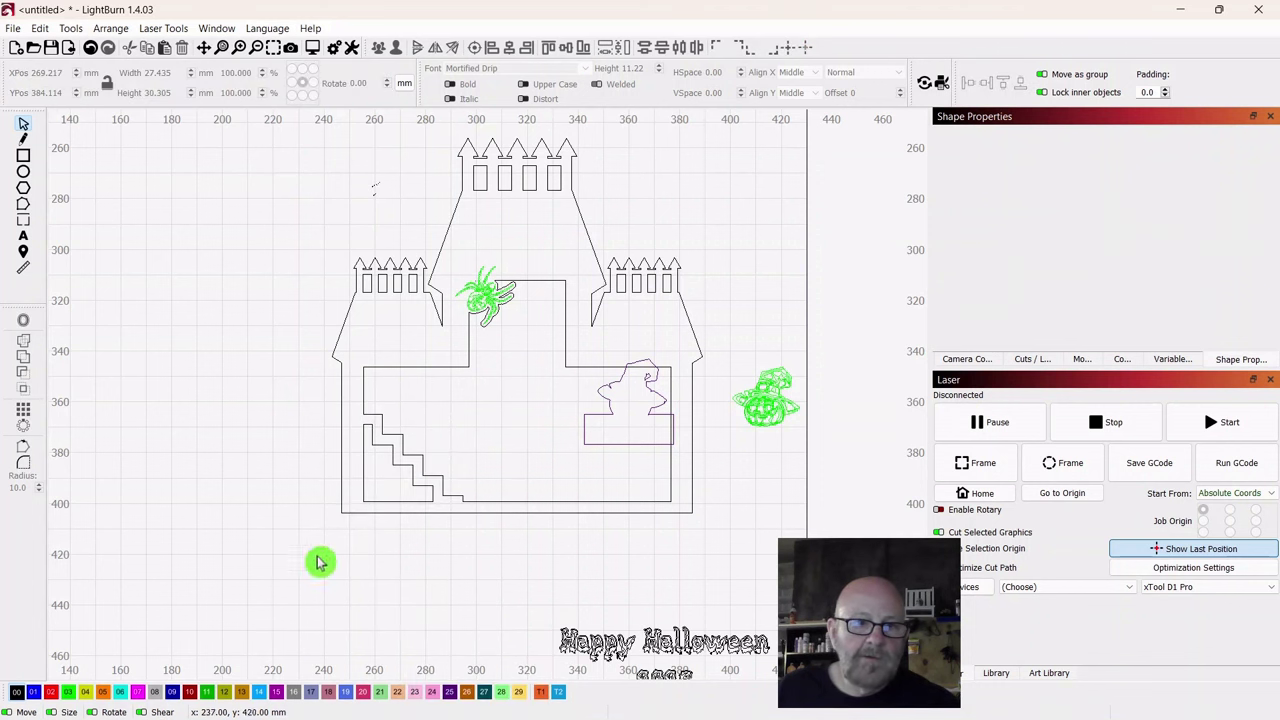
left_click(397, 435)
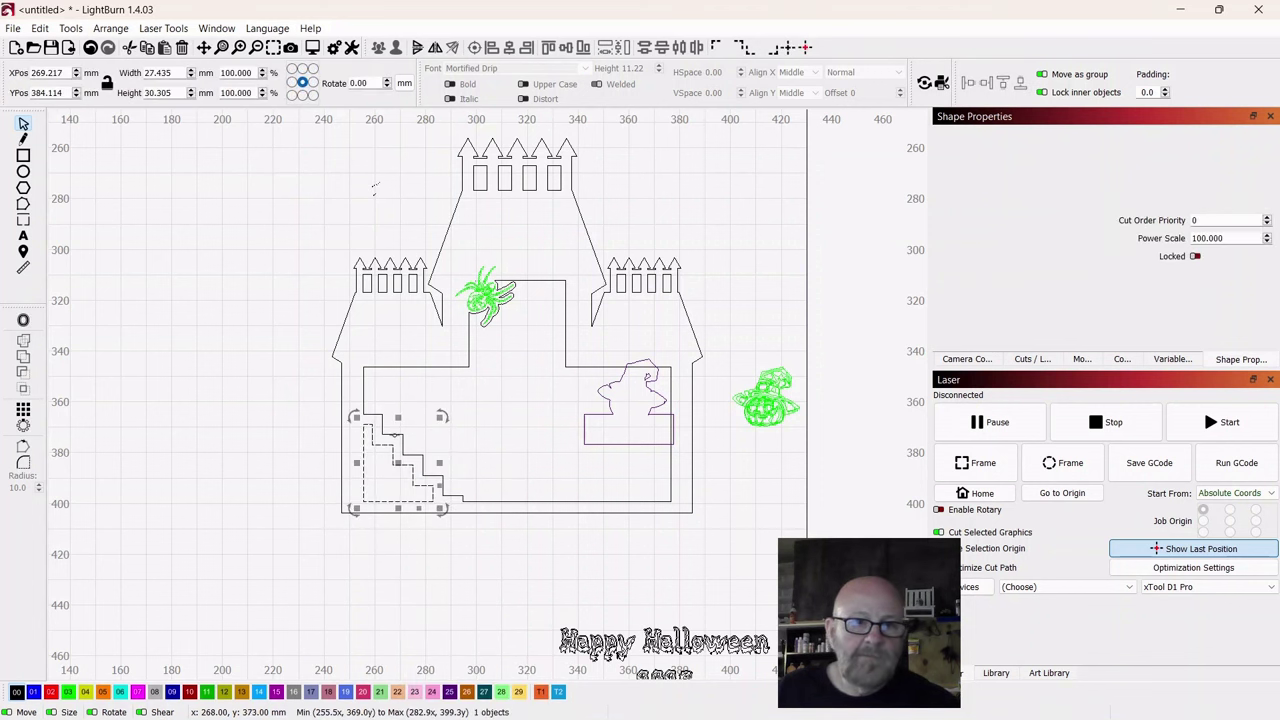
left_click(363, 380, "shift")
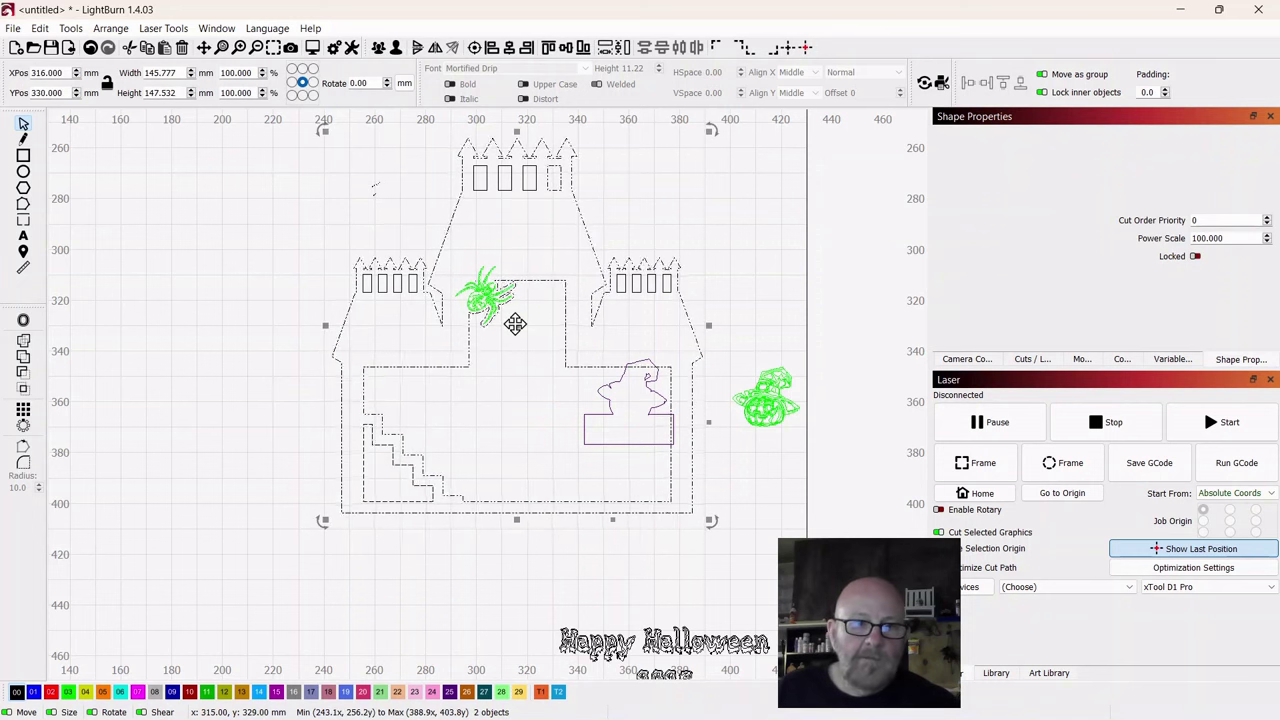
right_click(516, 322)
left_click(551, 452)
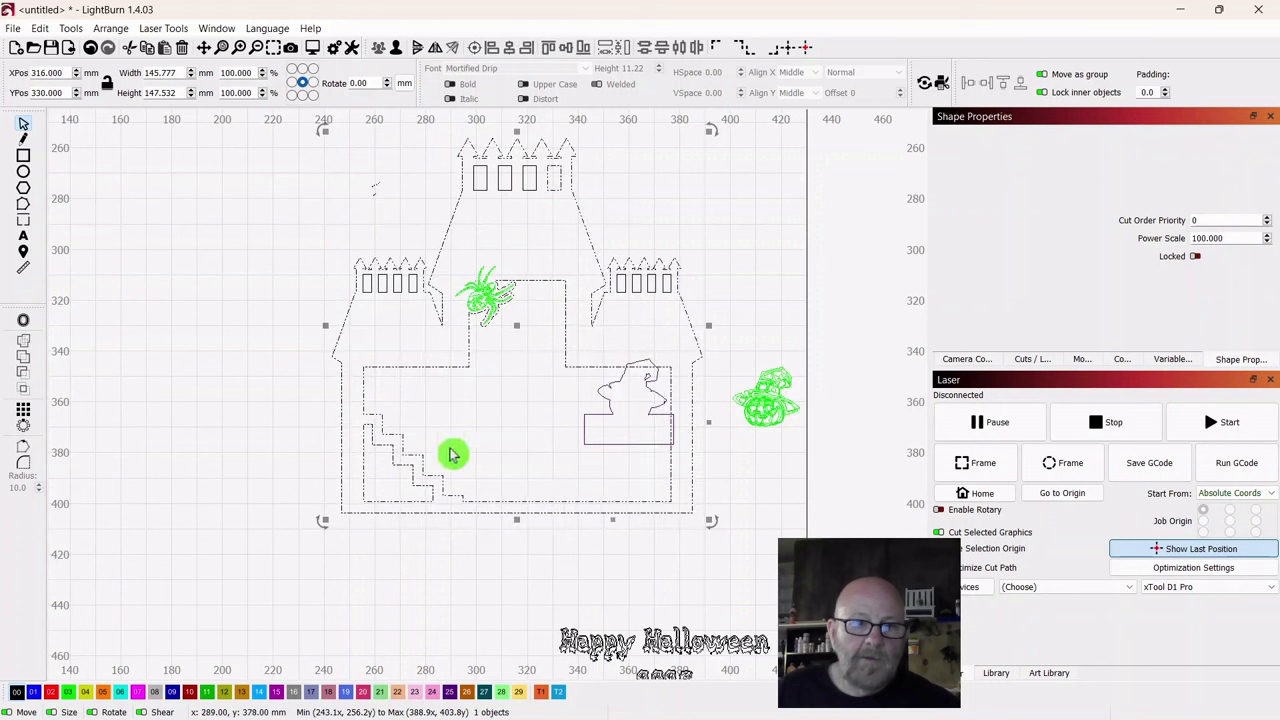
left_click(203, 400)
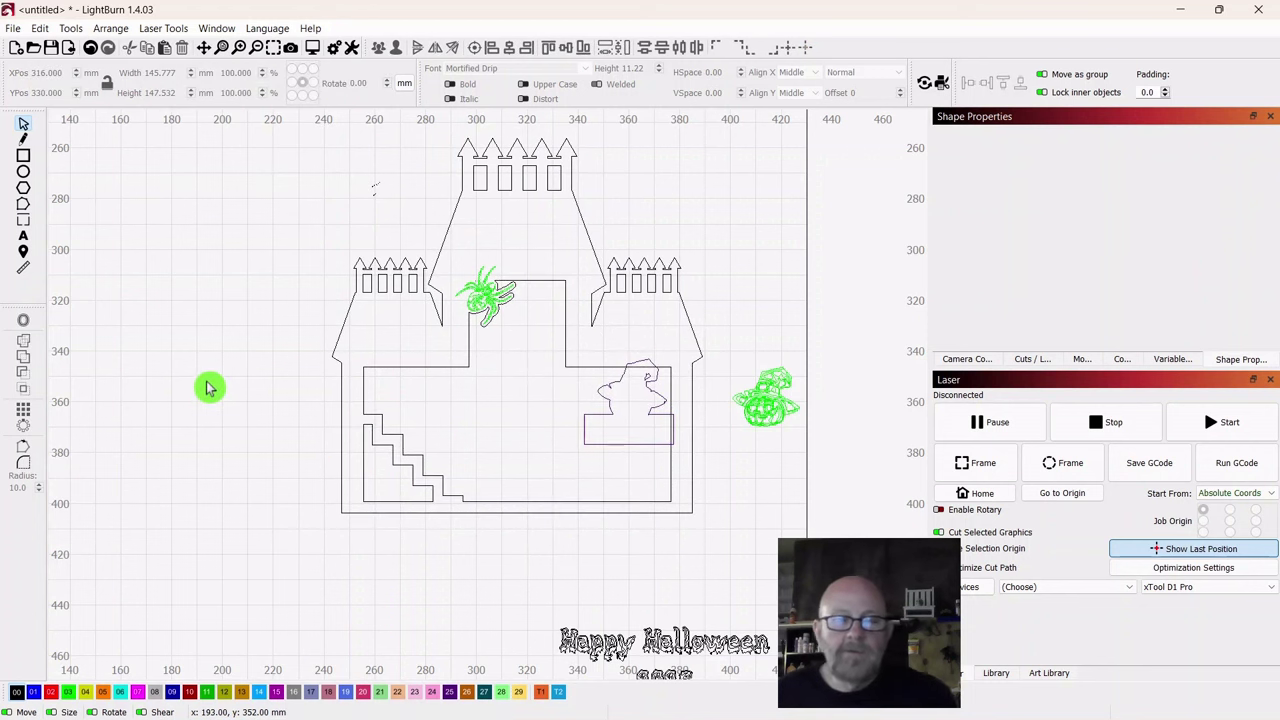
Step: Merge the jack-o'-lantern base outline into the grouped house outlines with a Boolean Union
scroll(208, 388, "down", 1)
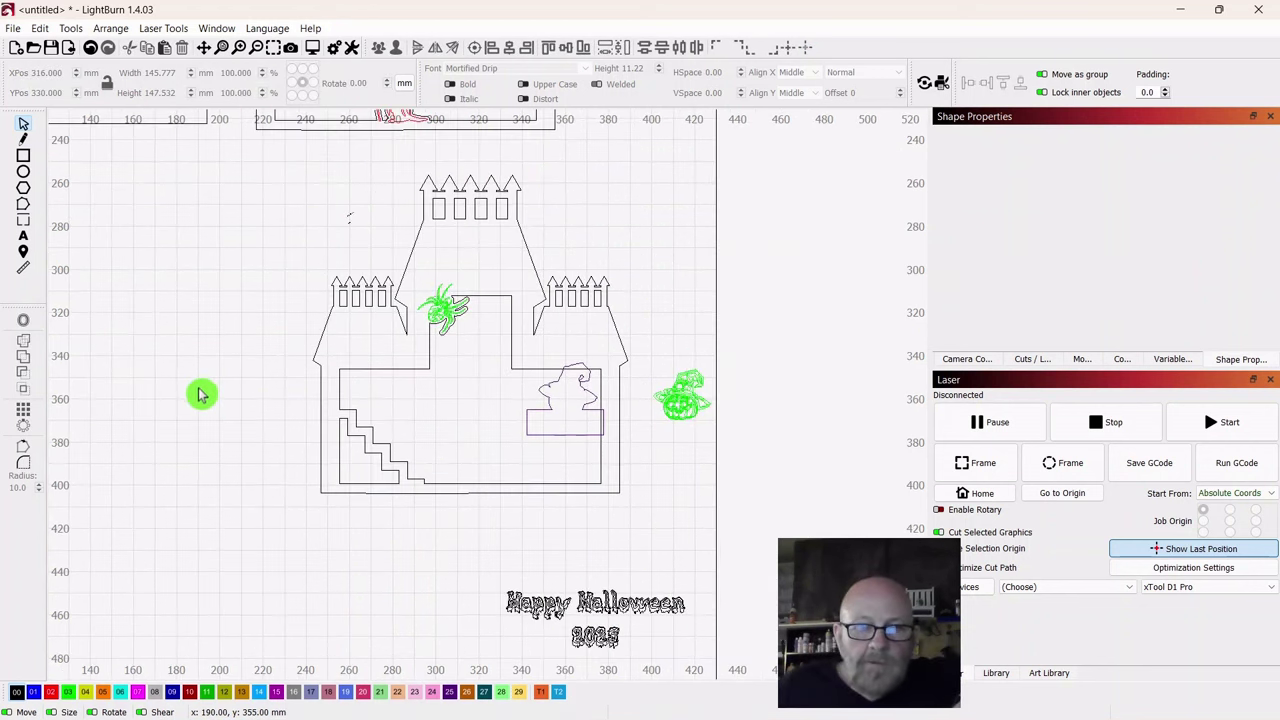
scroll(666, 243, "up", 1)
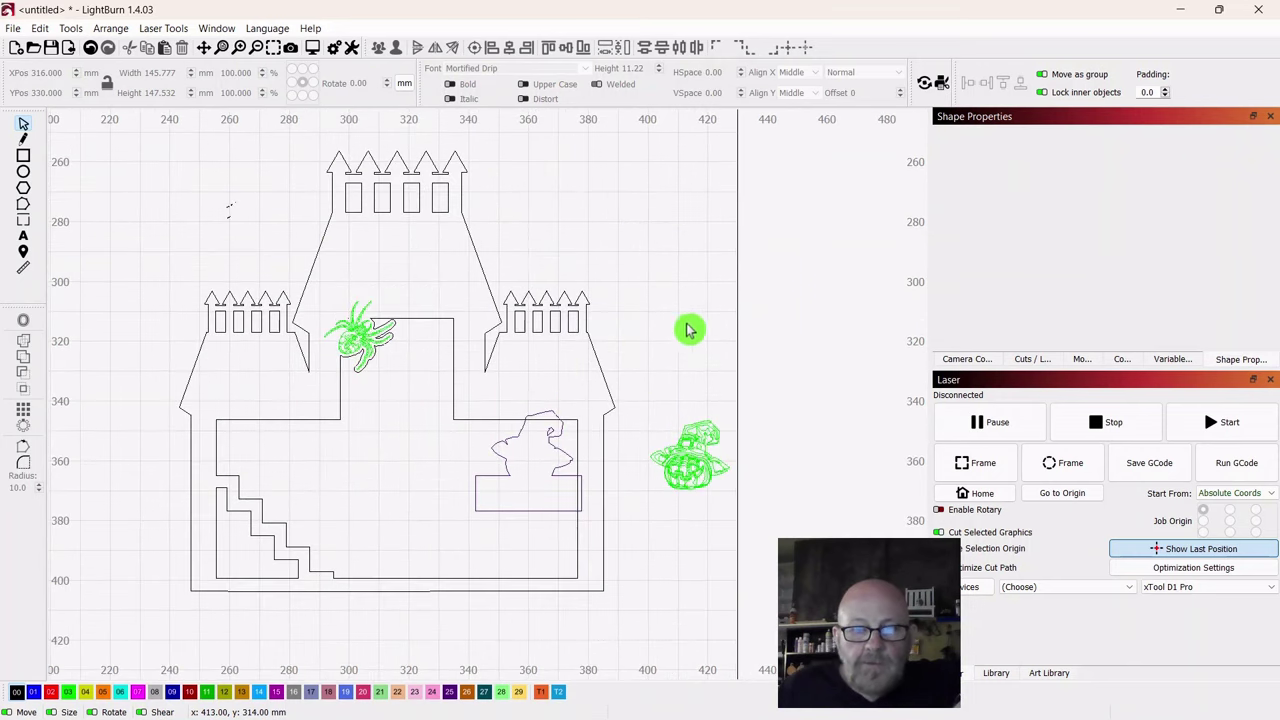
left_click_drag(688, 330, 705, 220)
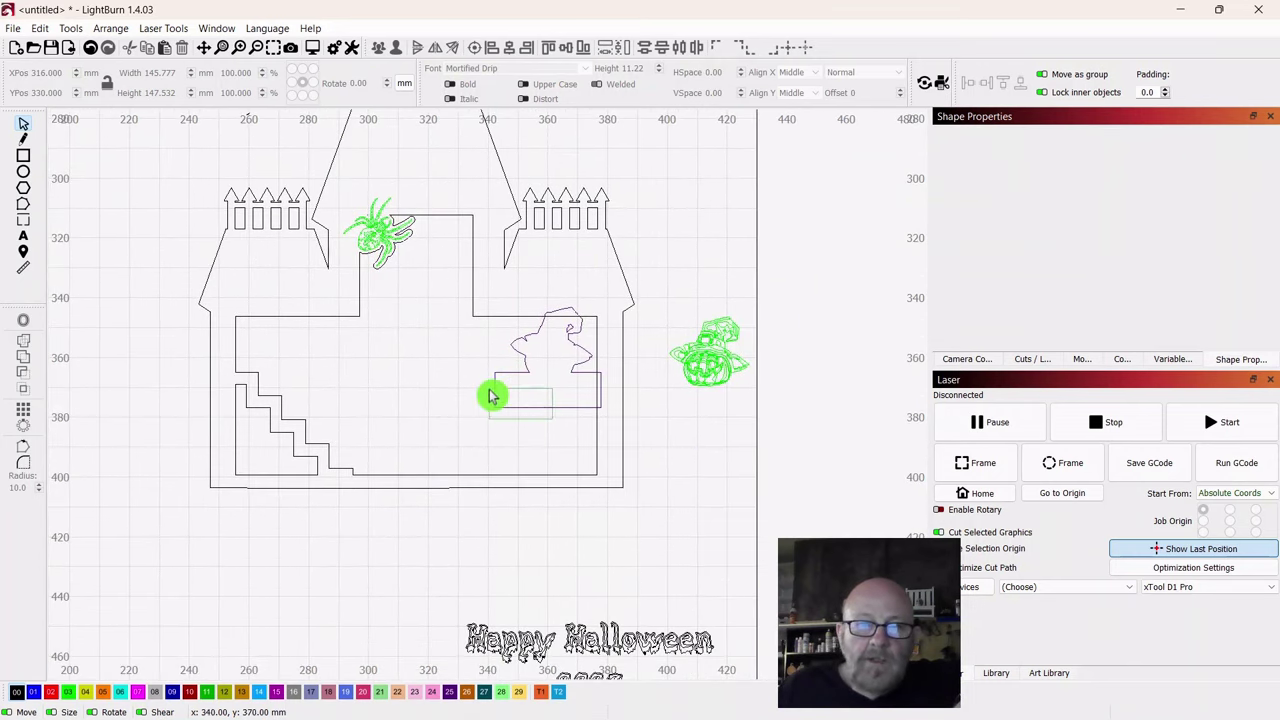
left_click_drag(490, 395, 482, 397)
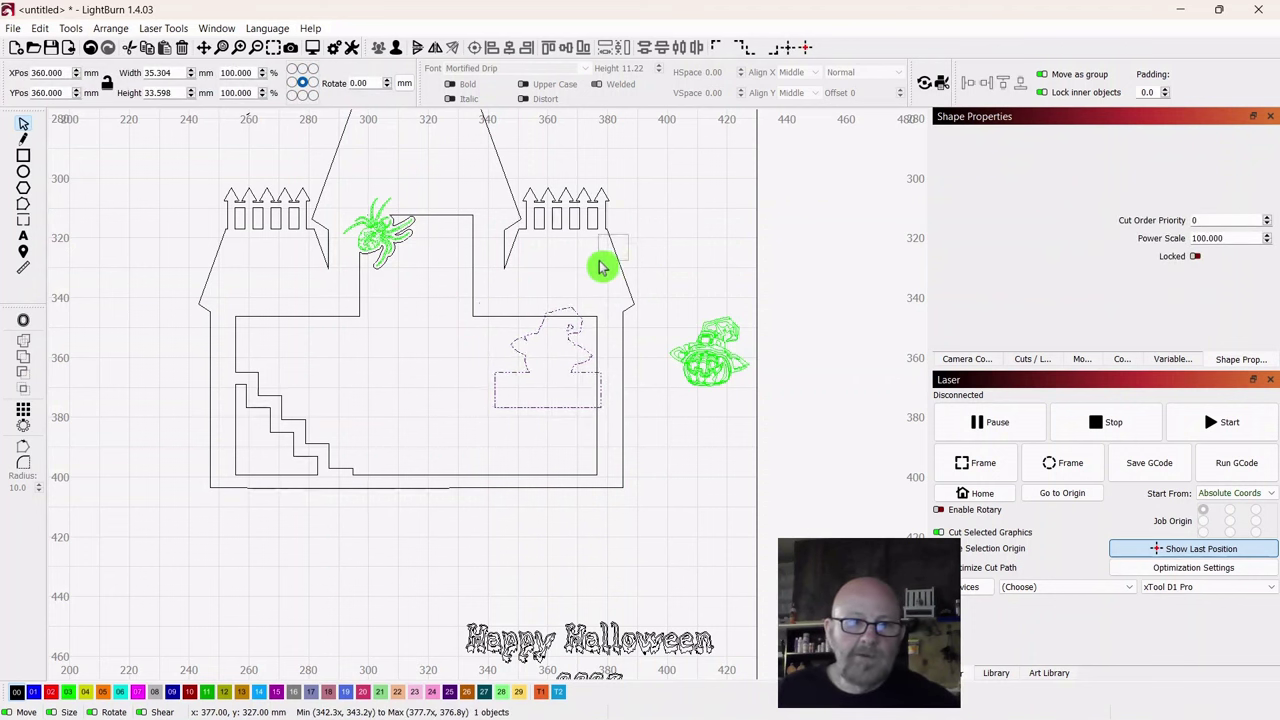
left_click_drag(600, 266, 600, 266)
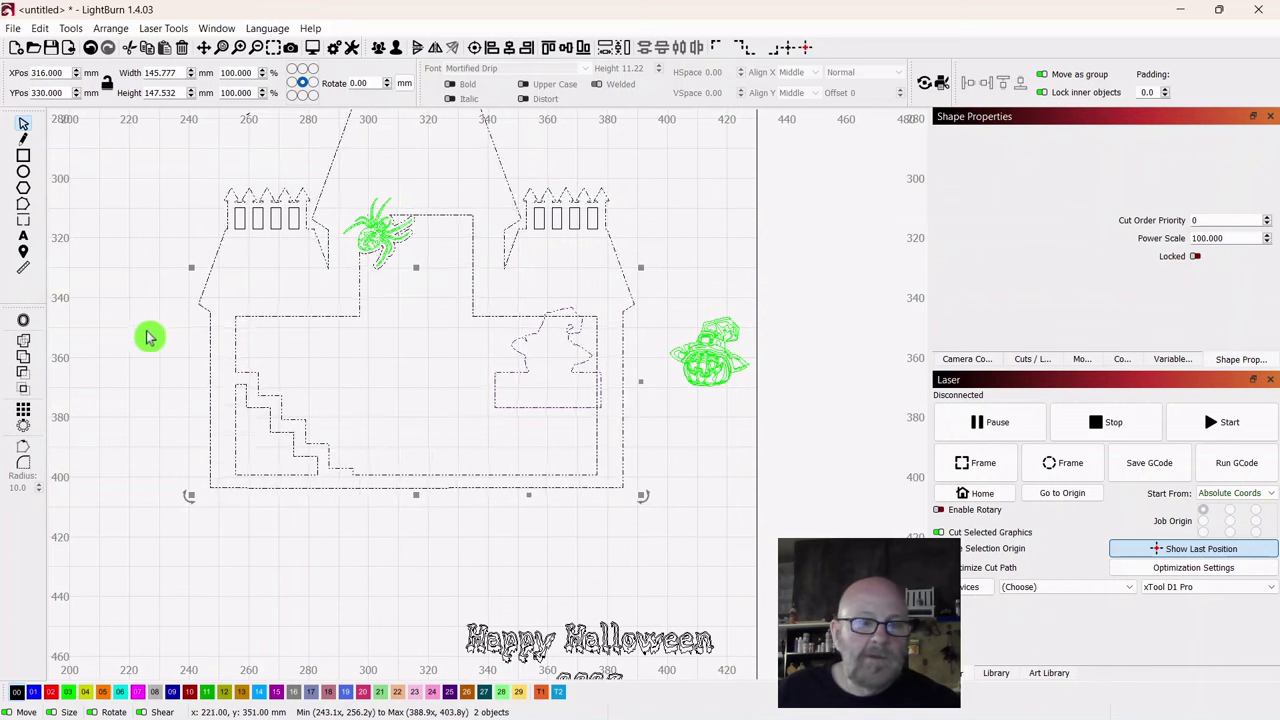
scroll(360, 395, "up", 3)
scroll(398, 346, "down", 3)
scroll(517, 380, "up", 3)
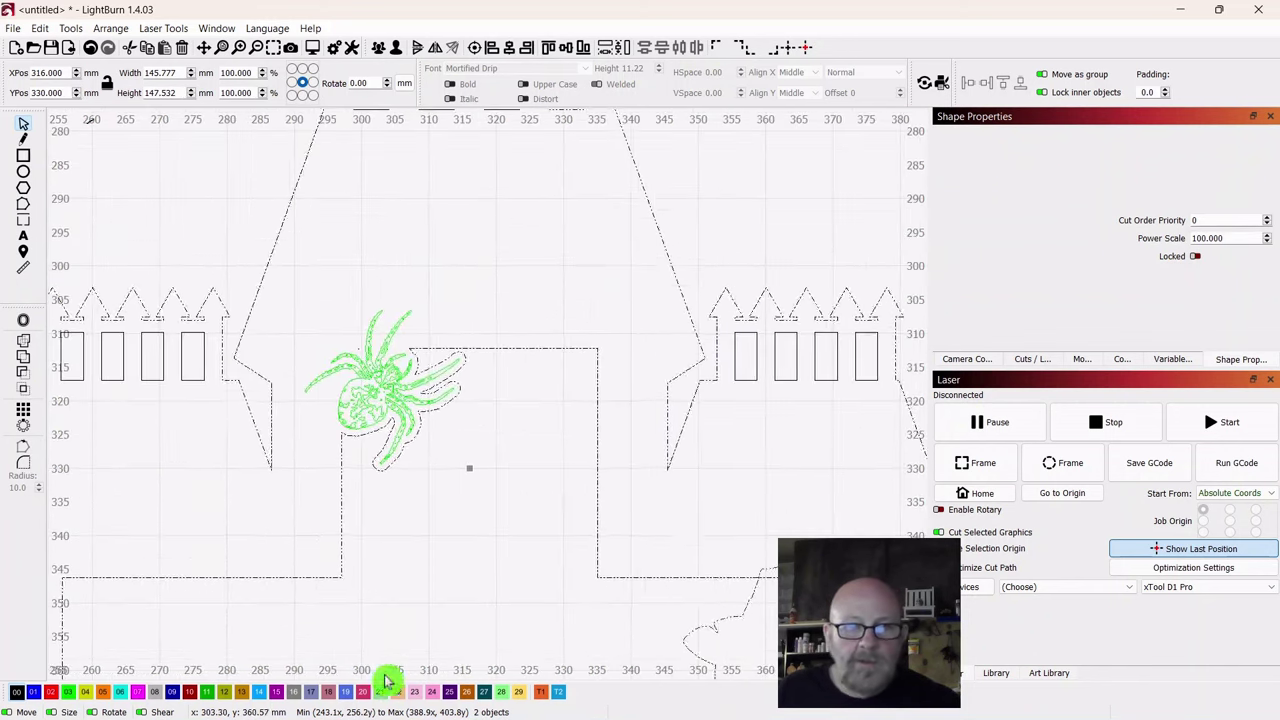
scroll(650, 425, "down", 3)
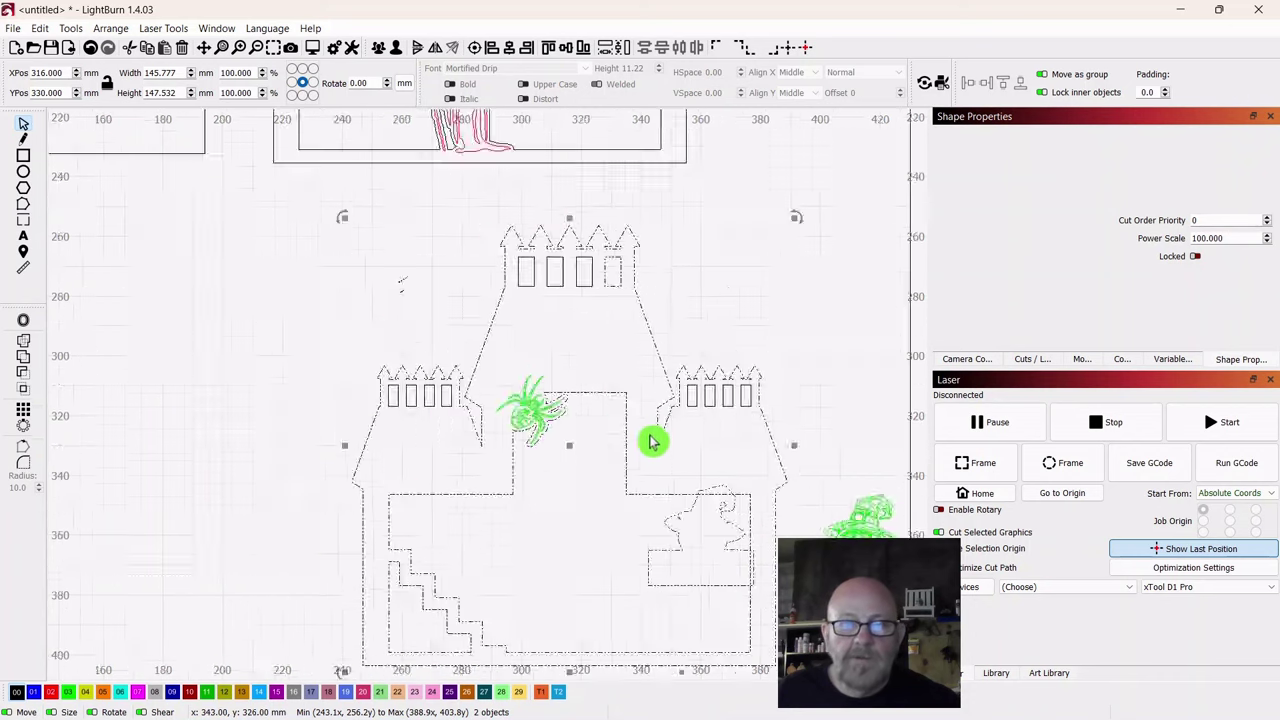
scroll(180, 477, "down", 3)
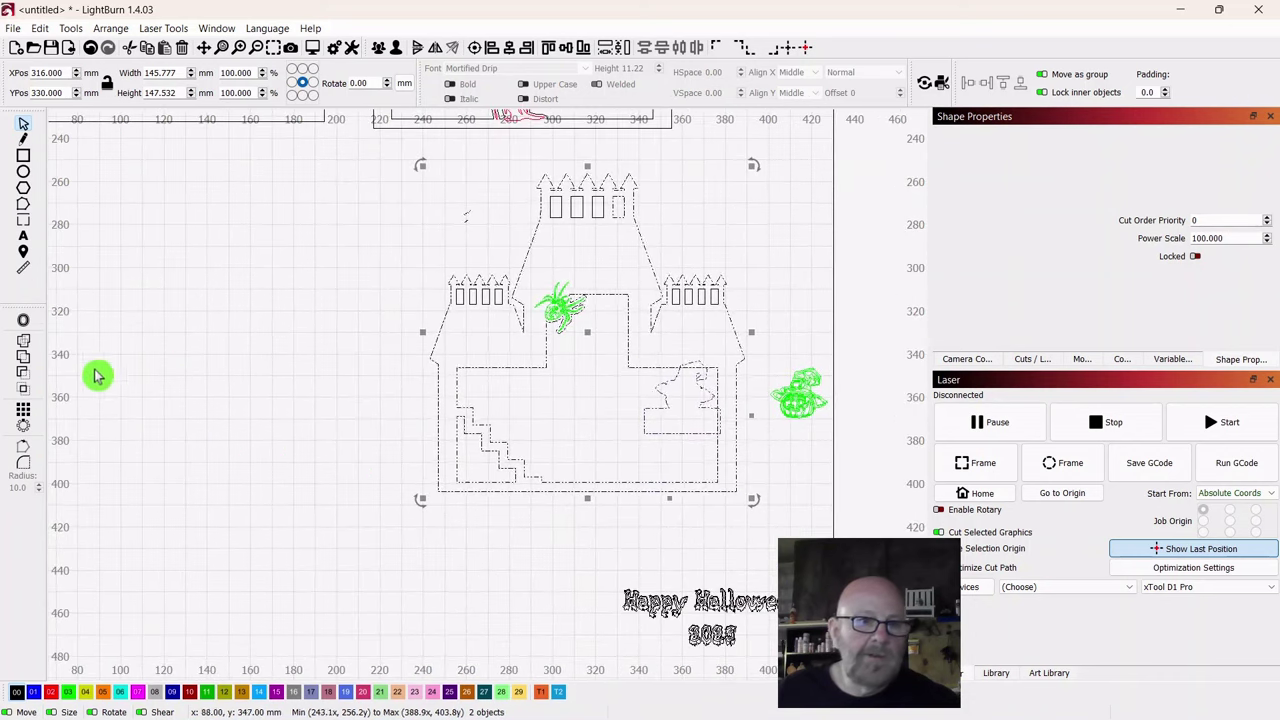
left_click(24, 366)
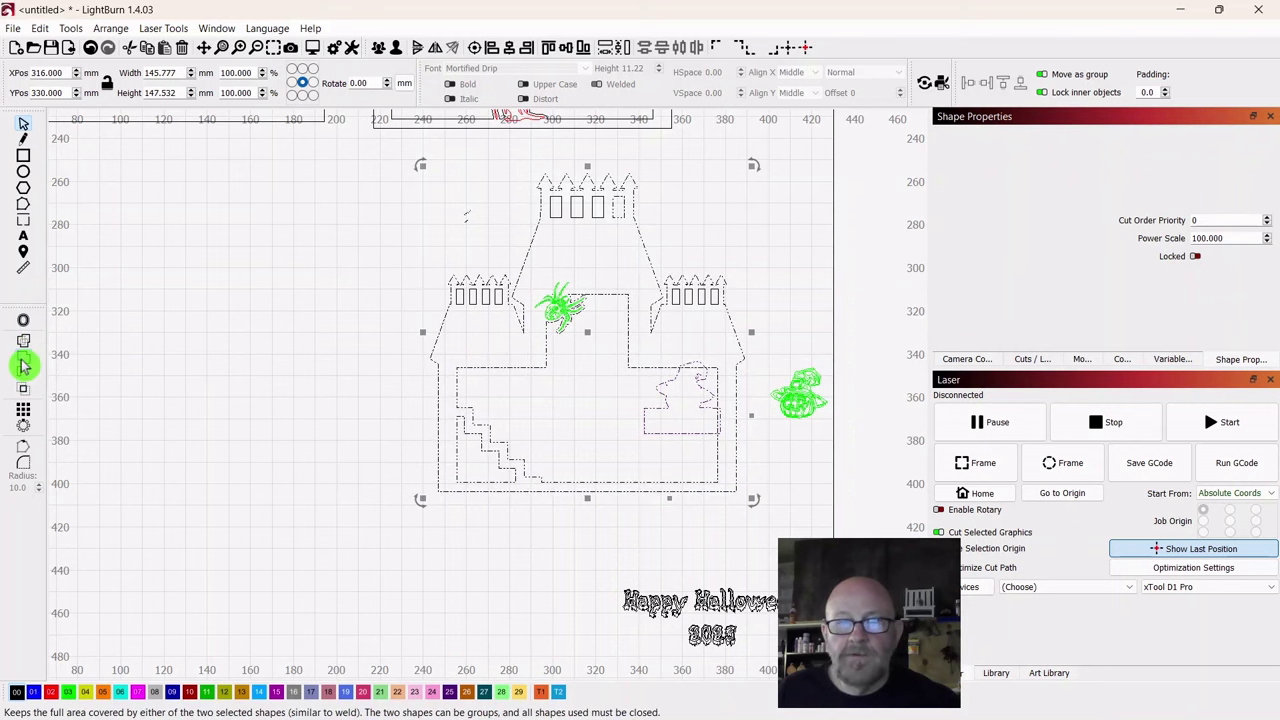
left_click(231, 370)
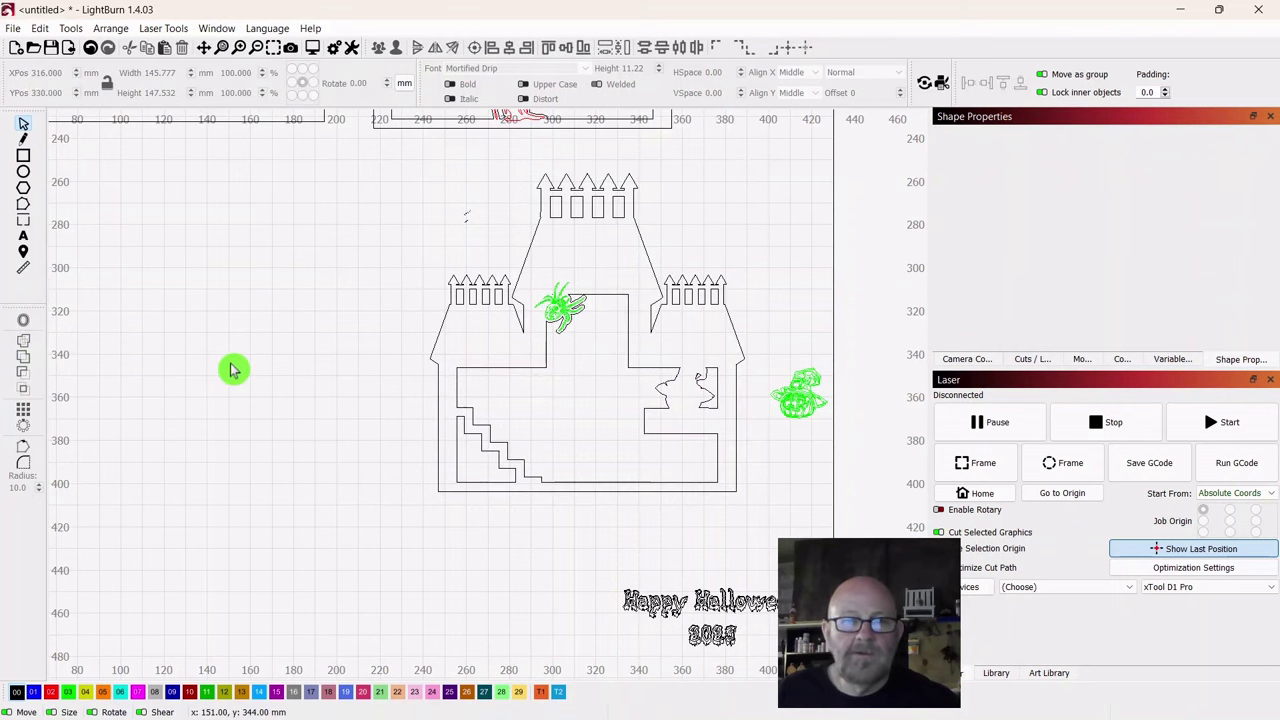
Step: Inspect which outlines belong to the merged house by selecting the house and then its separate windows
left_click_drag(316, 358, 207, 381)
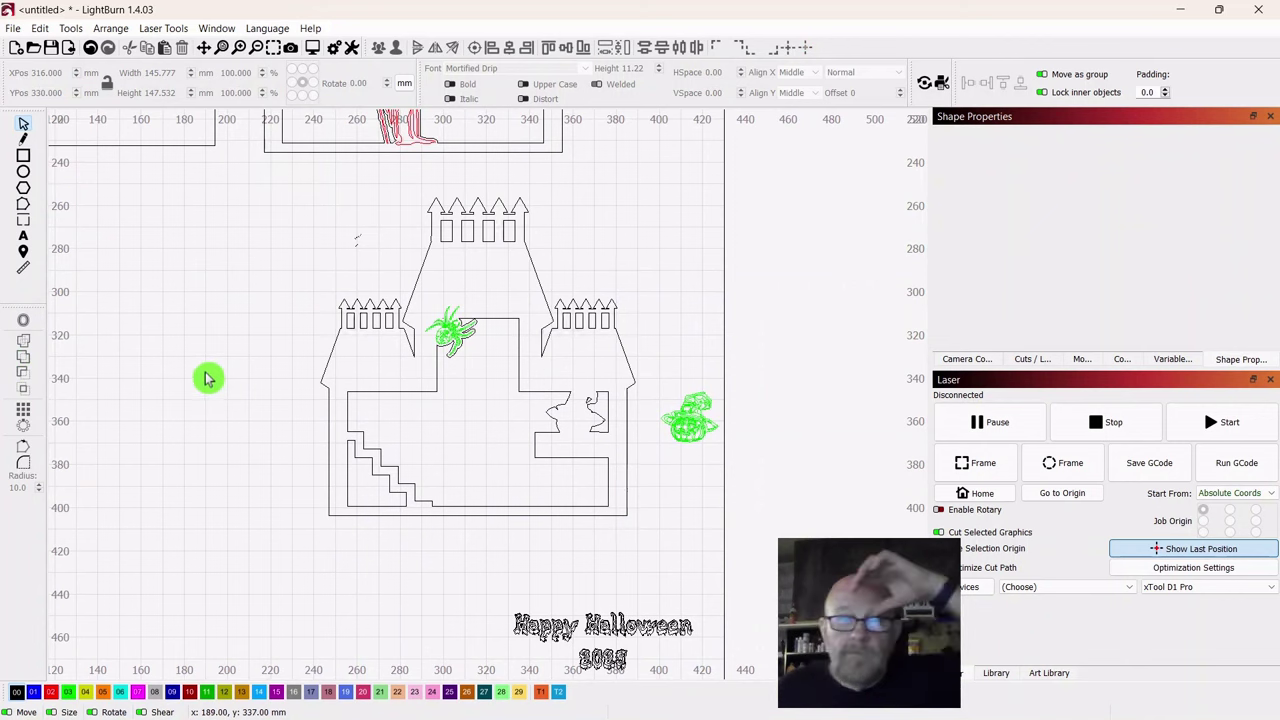
scroll(207, 378, "up", 3)
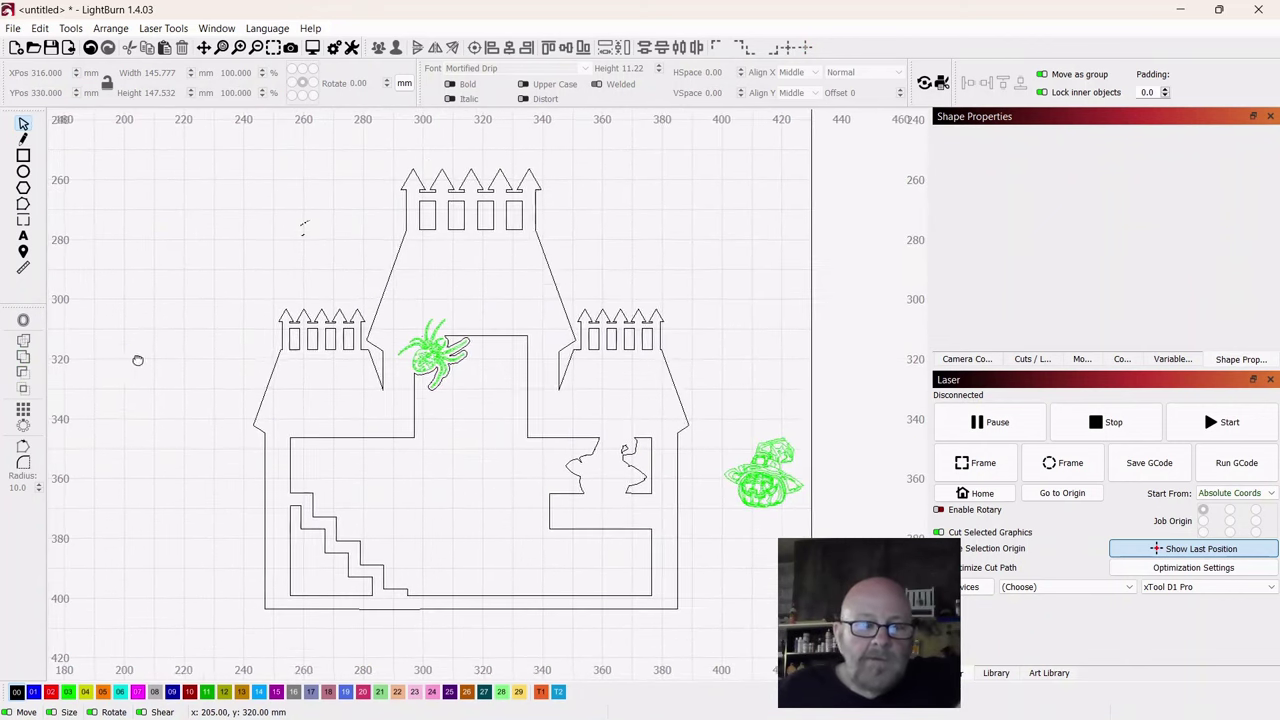
left_click(478, 219)
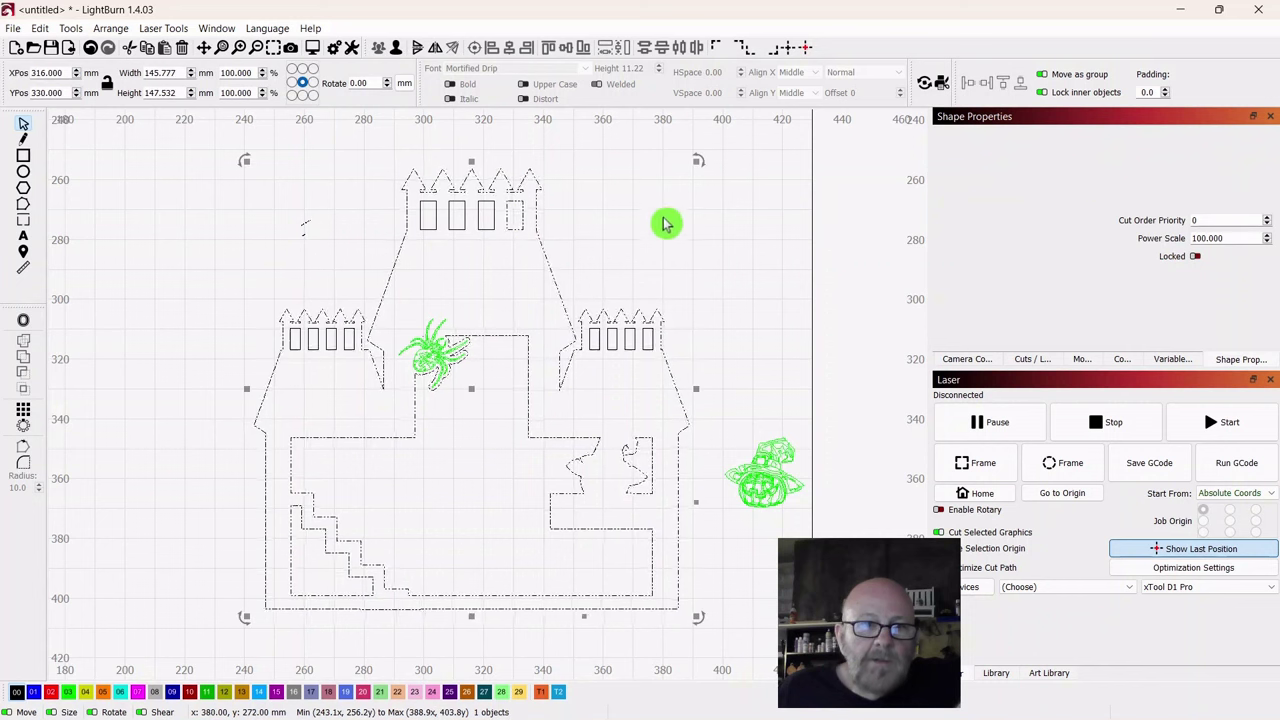
left_click(780, 263)
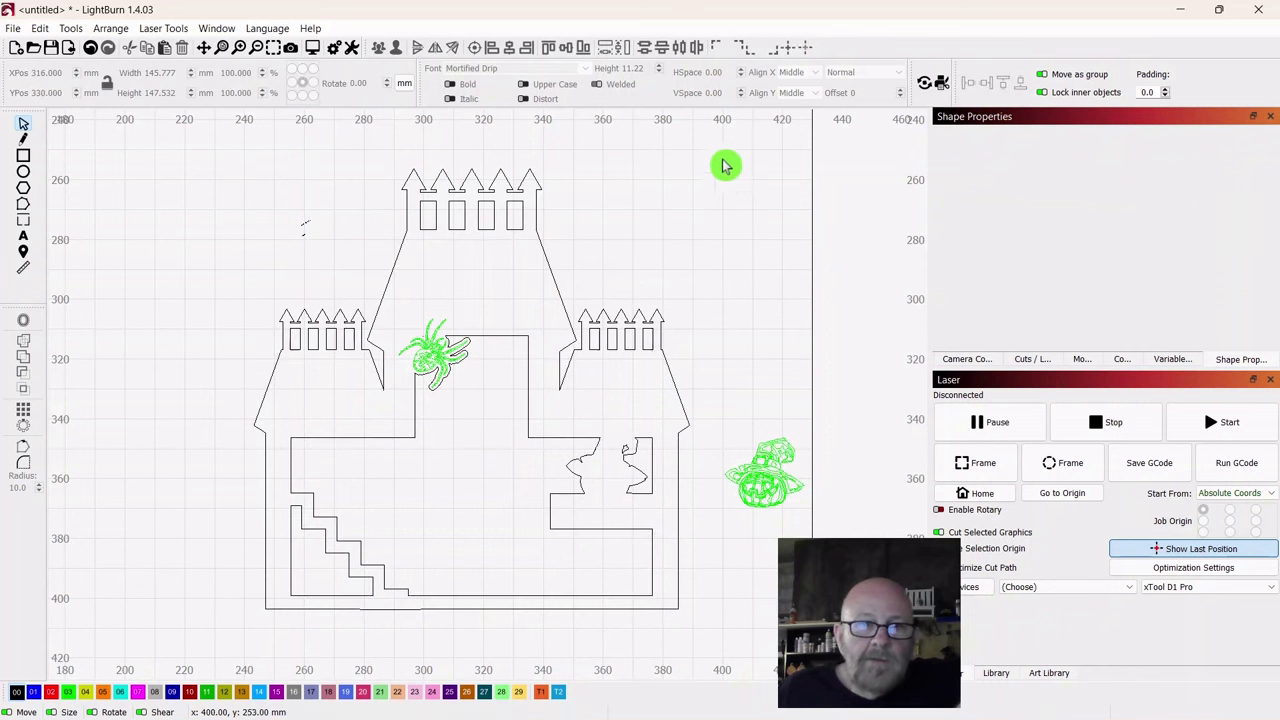
left_click_drag(718, 146, 345, 272)
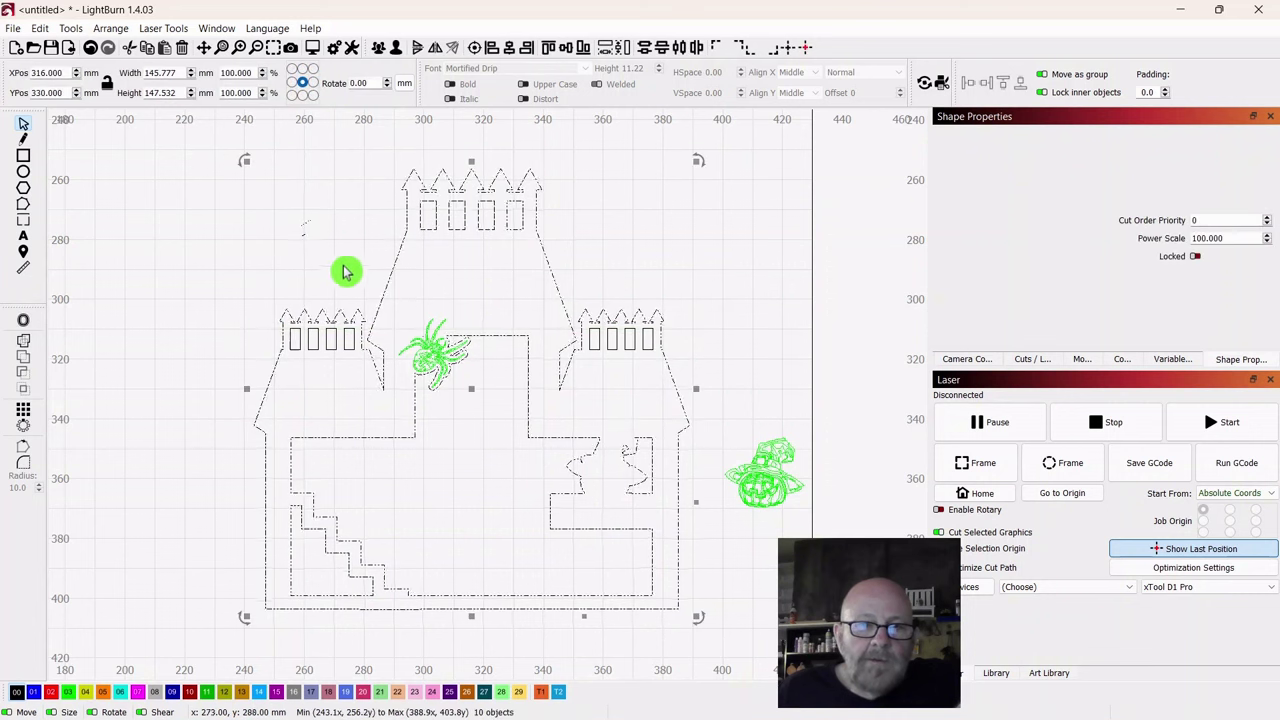
left_click(800, 285)
Step: Move the green jack-o'-lantern artwork back onto its merged silhouette in the house at X 361 mm, Y 355 mm
scroll(735, 287, "down", 2)
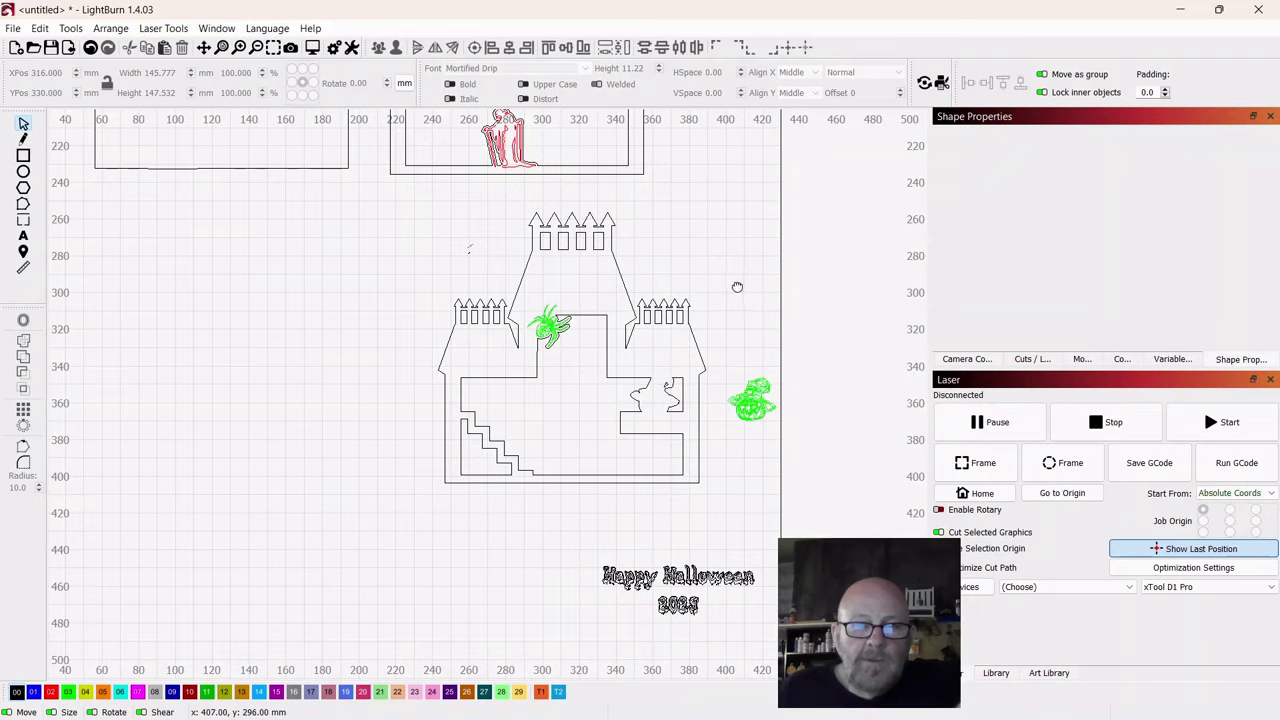
left_click_drag(737, 287, 571, 257)
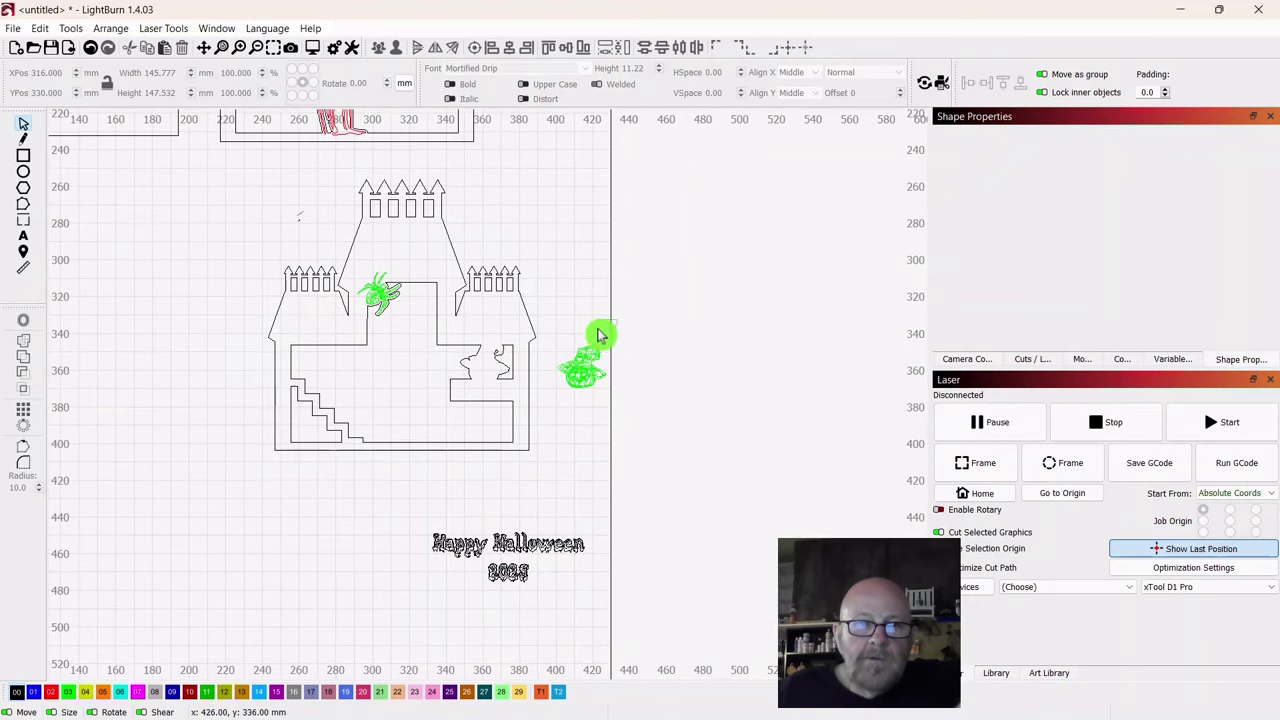
left_click(583, 375)
scroll(552, 362, "up", 3)
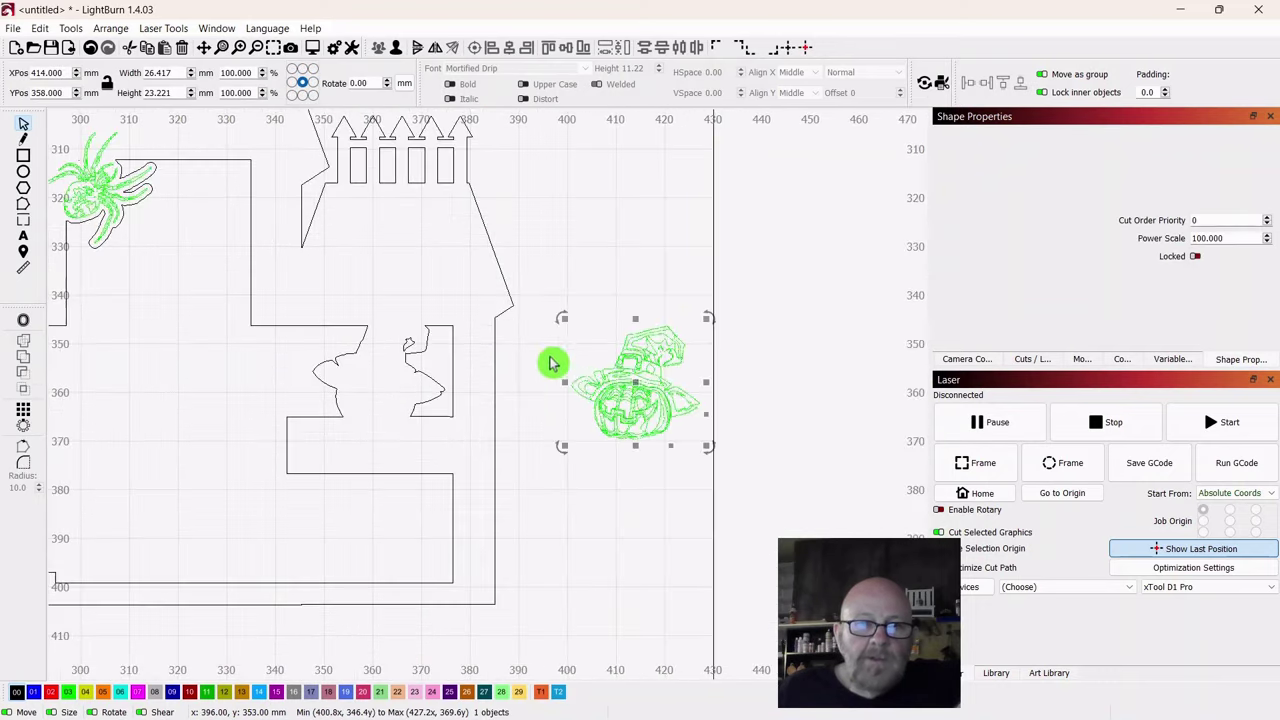
left_click_drag(641, 382, 378, 377)
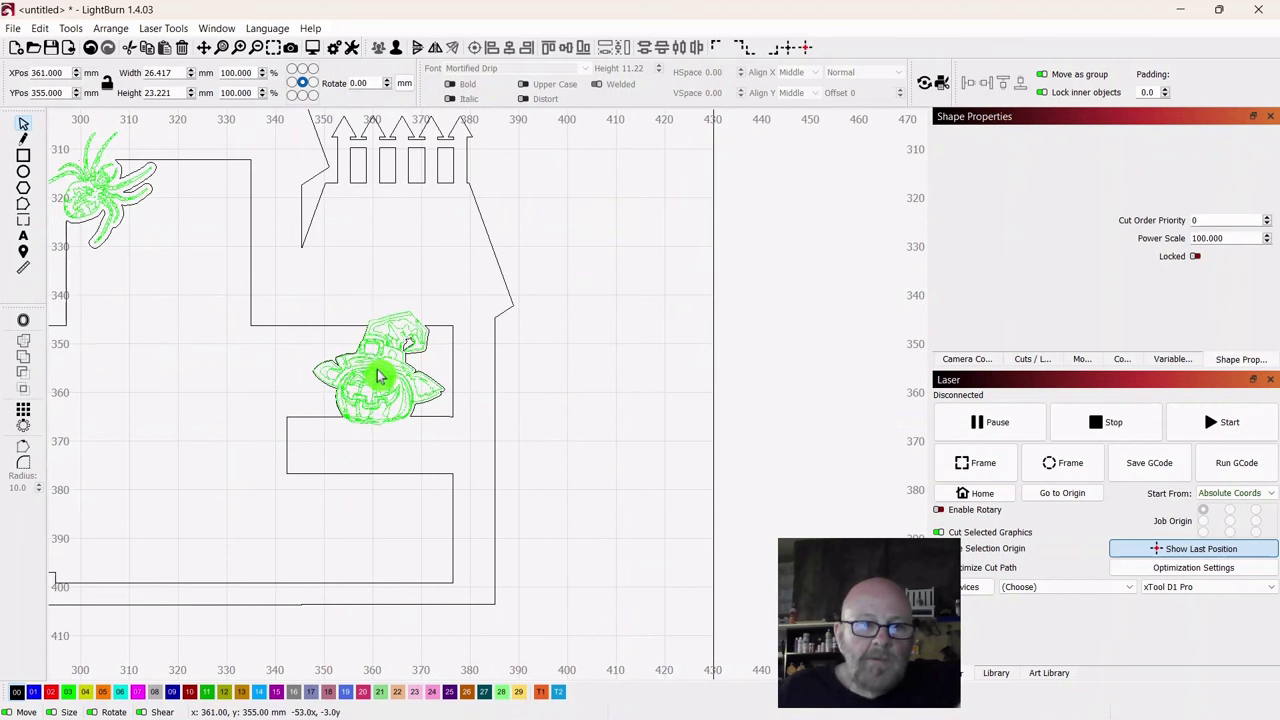
Step: Scale the "Happy Halloween 2023" text down to about 26.3 mm wide and place it on the ledge below the jack-o'-lantern at X 361 mm, Y 371 mm
left_click(572, 414)
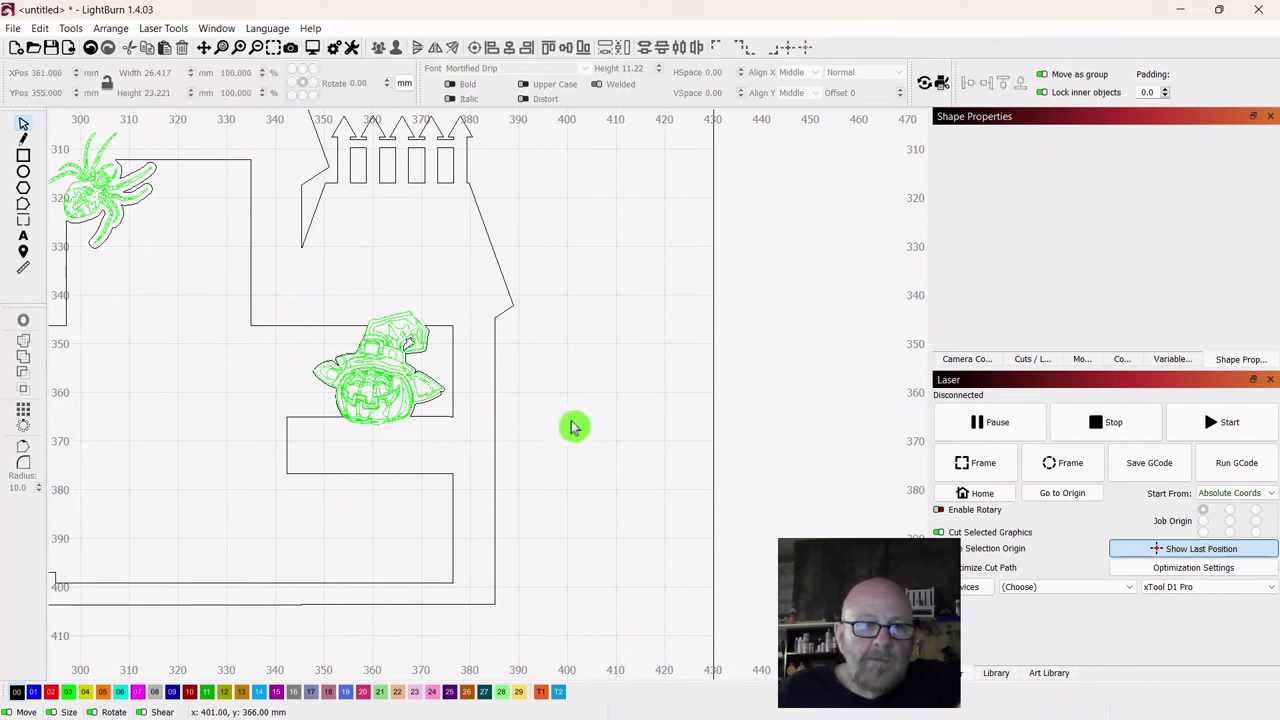
left_click_drag(573, 427, 734, 277)
scroll(726, 315, "down", 2)
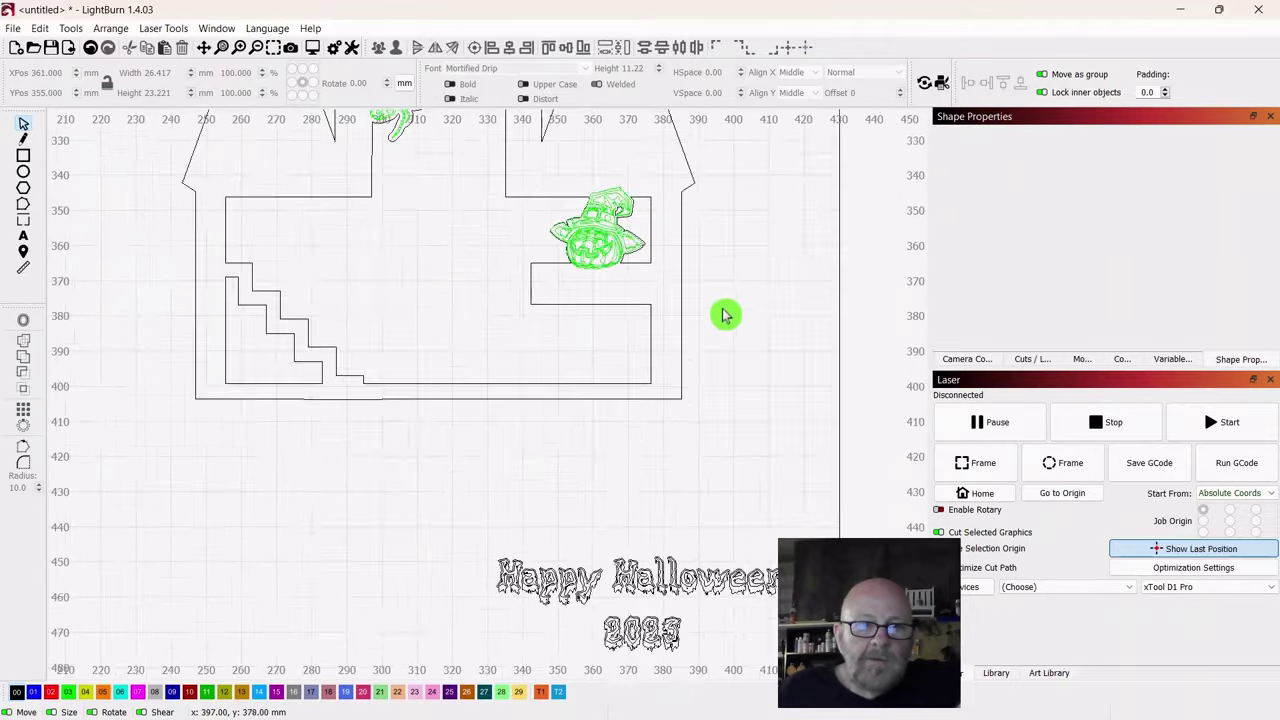
scroll(726, 315, "down", 2)
left_click_drag(790, 438, 520, 612)
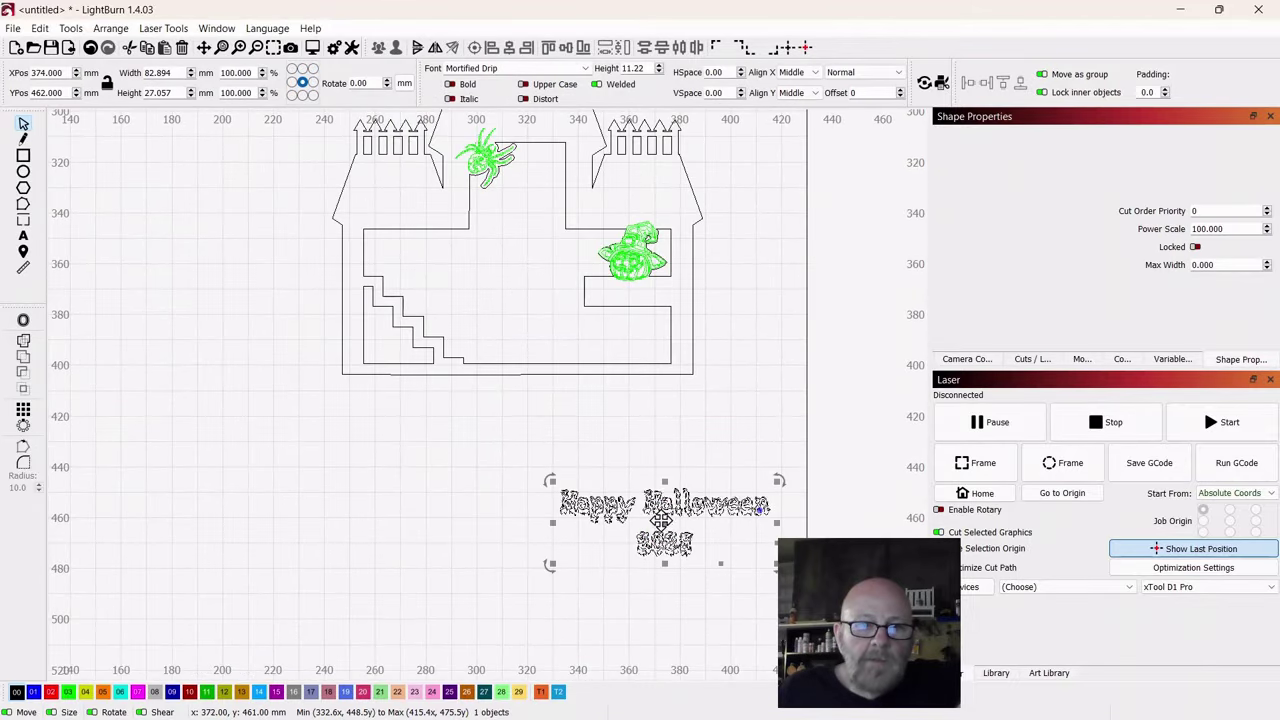
left_click_drag(661, 521, 638, 316)
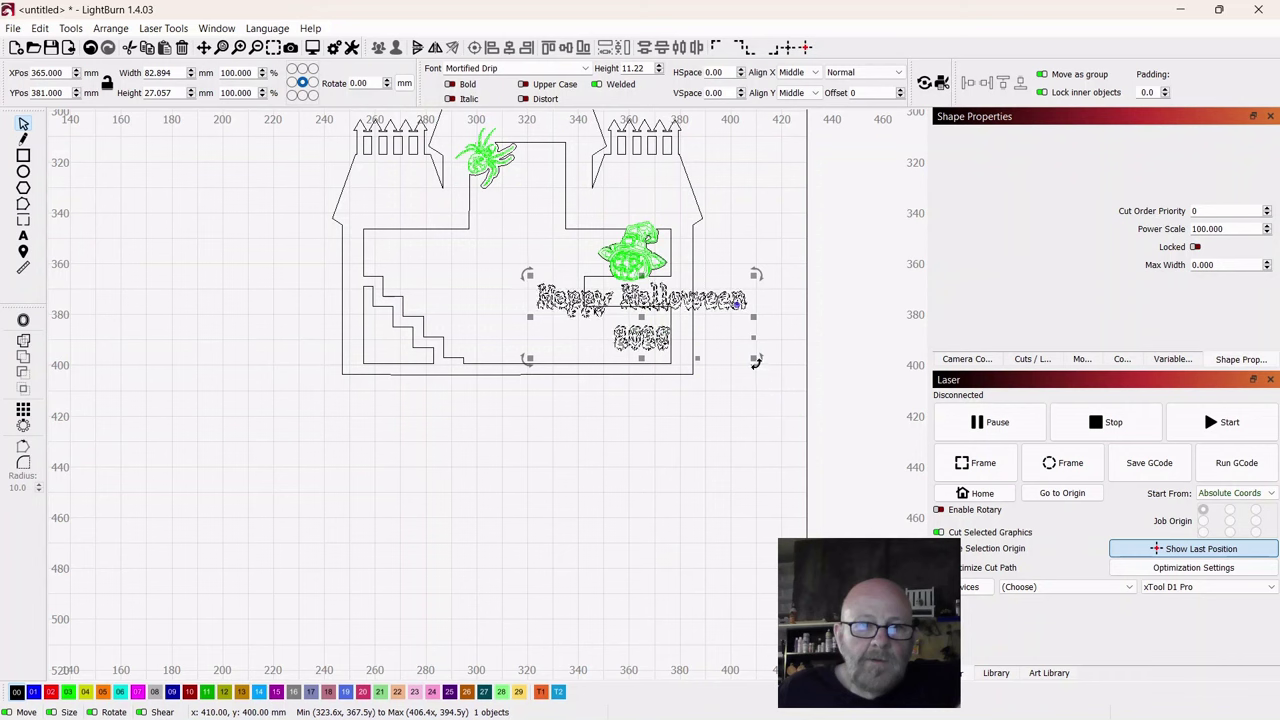
left_click_drag(757, 357, 657, 327)
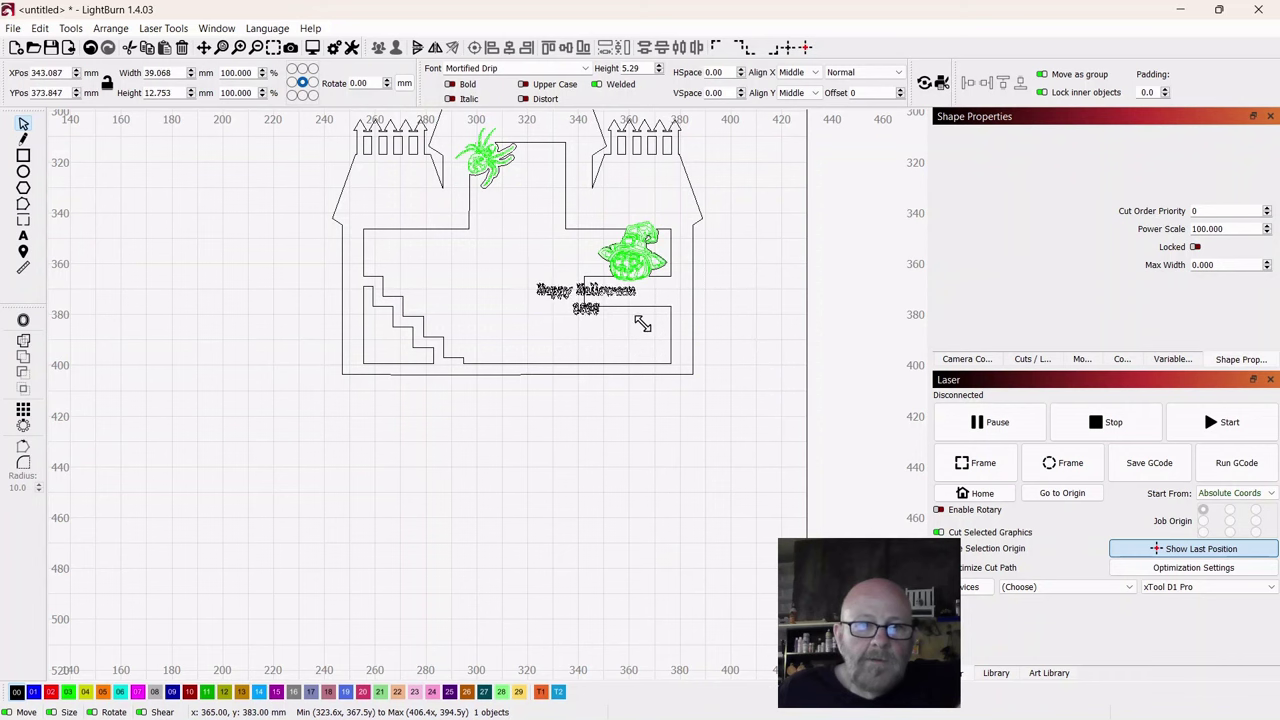
scroll(620, 354, "up", 6)
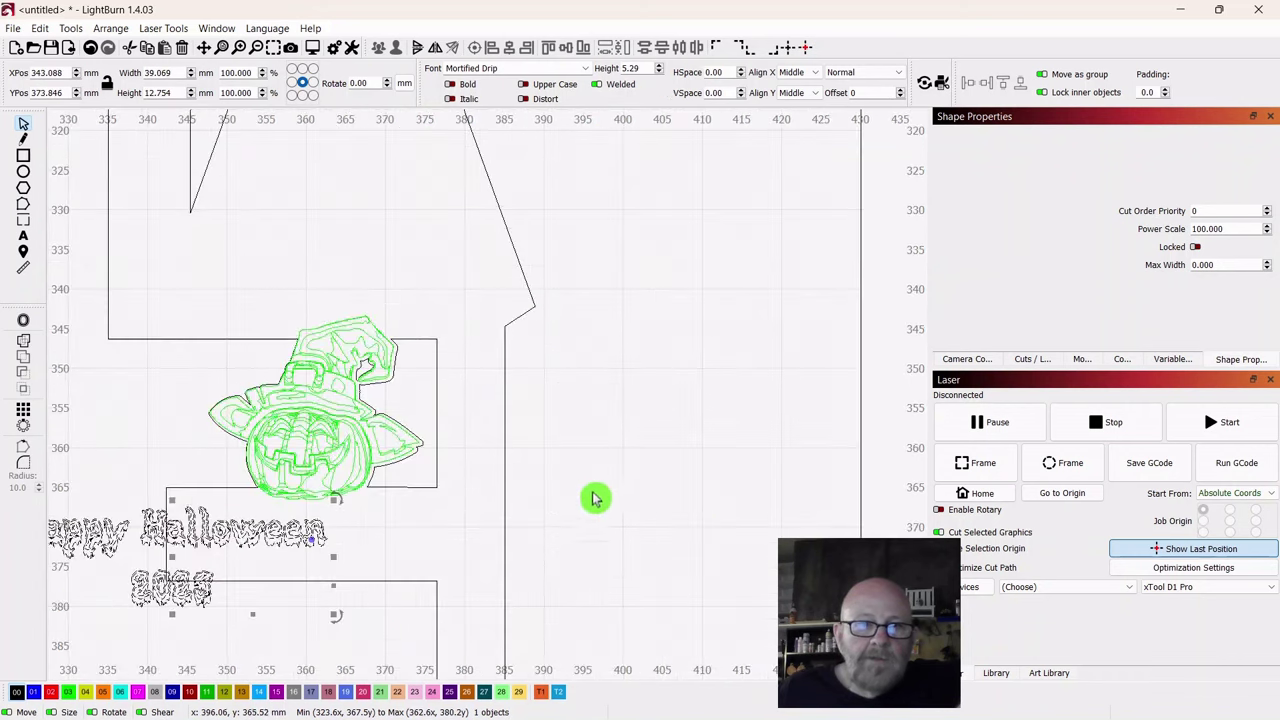
scroll(825, 301, "up", 1)
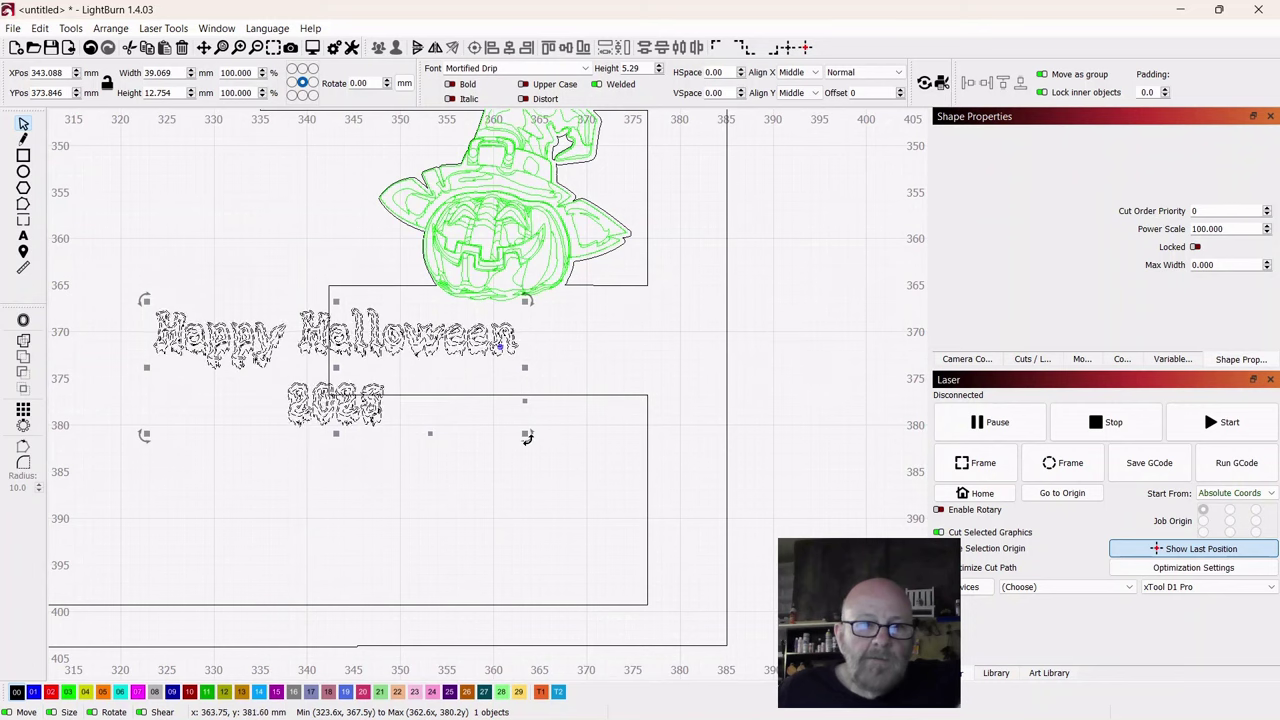
left_click_drag(528, 435, 380, 389)
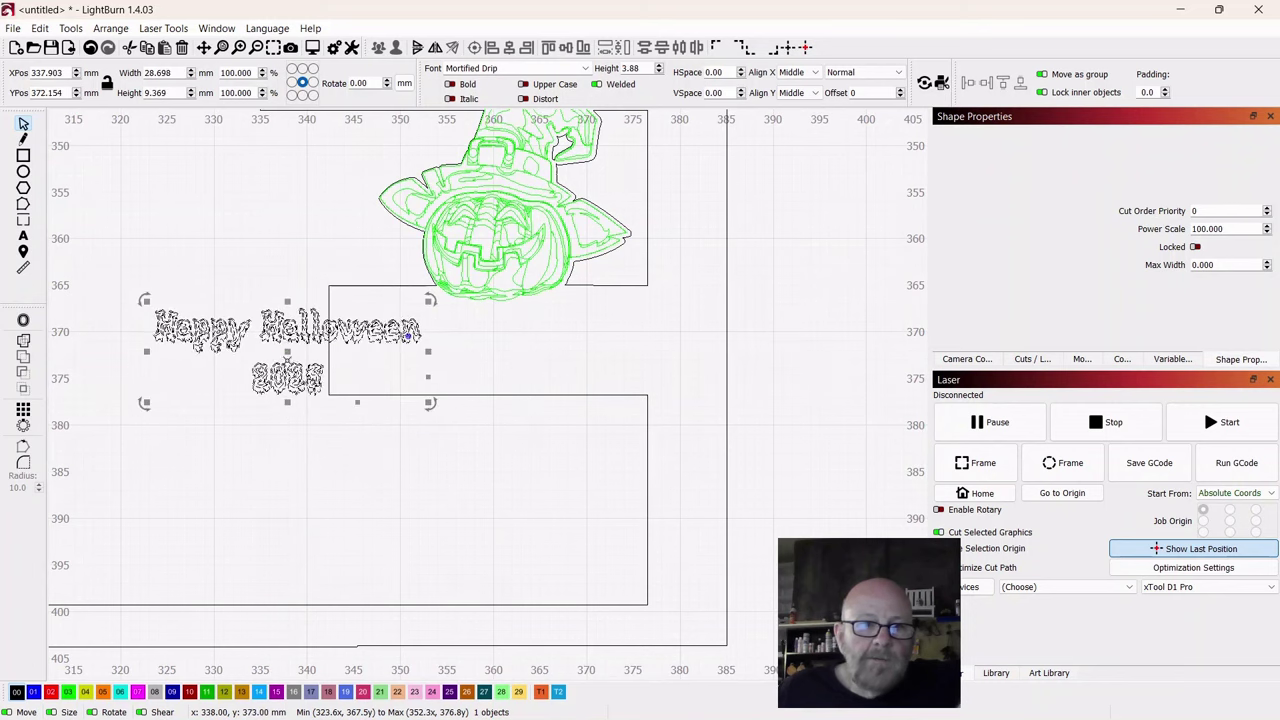
left_click_drag(286, 351, 502, 354)
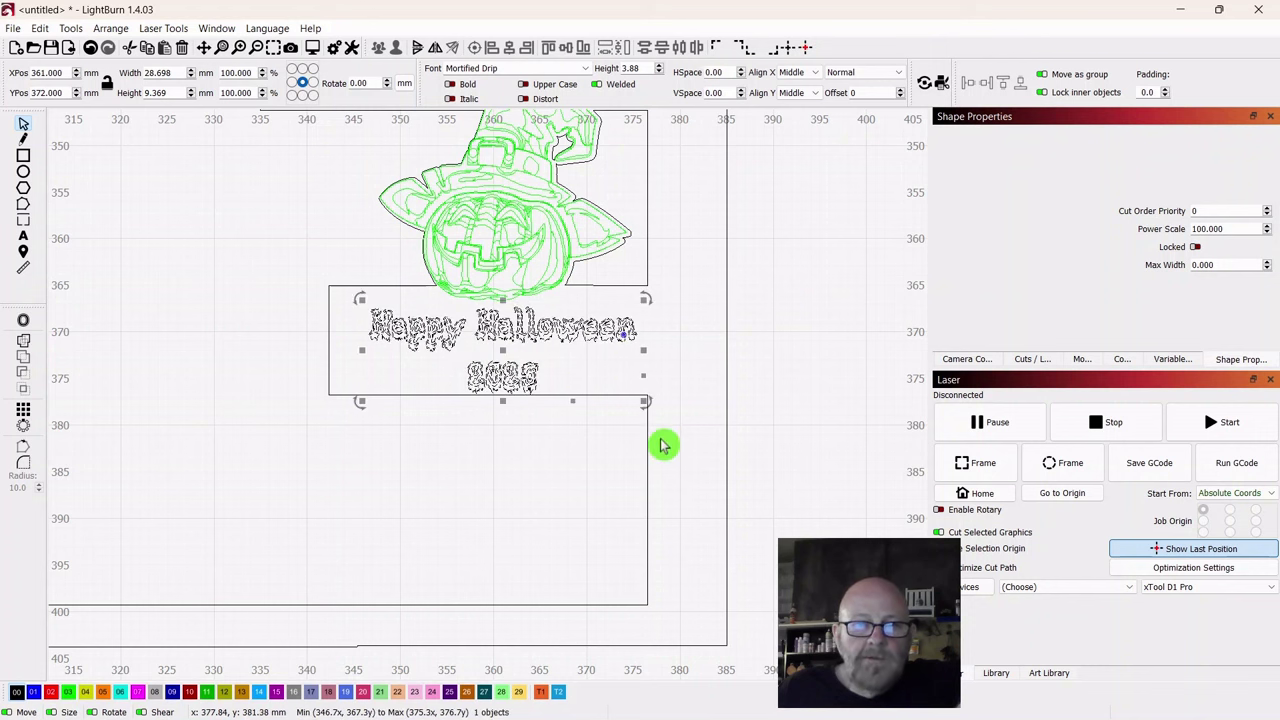
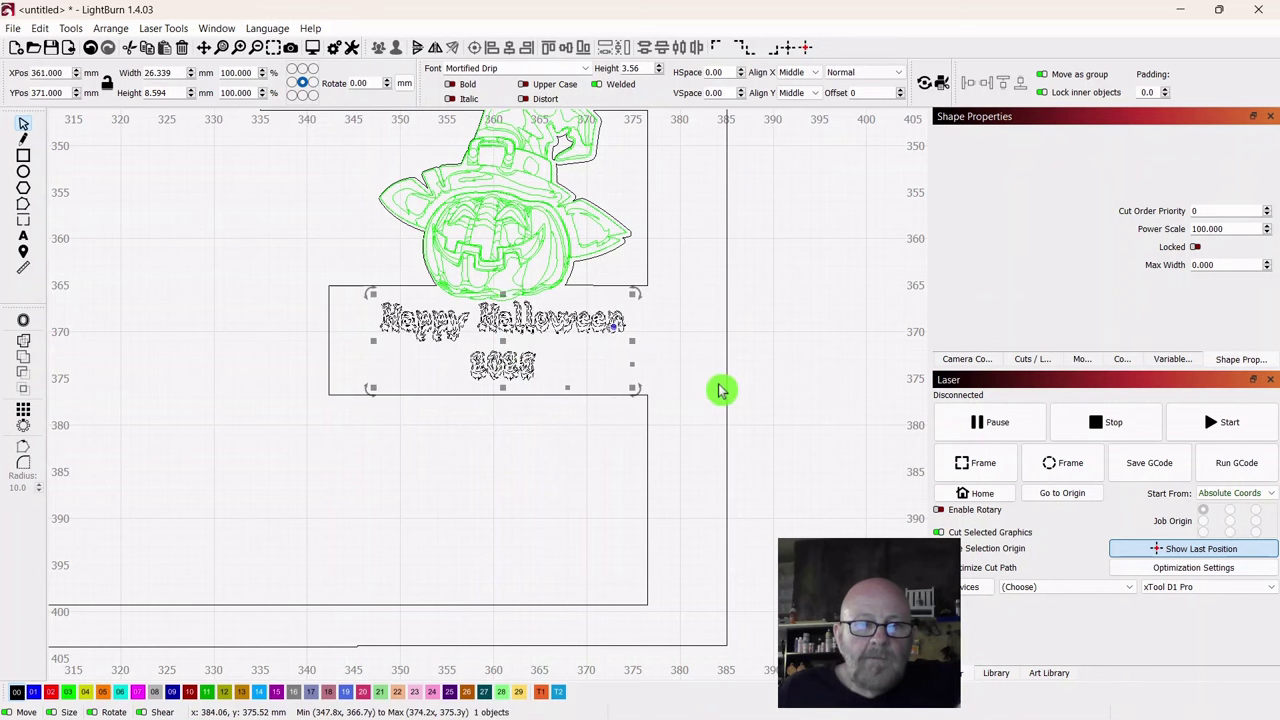
Step: Assign the "Happy Halloween 2023" text to the red layer 02
scroll(720, 390, "down", 5)
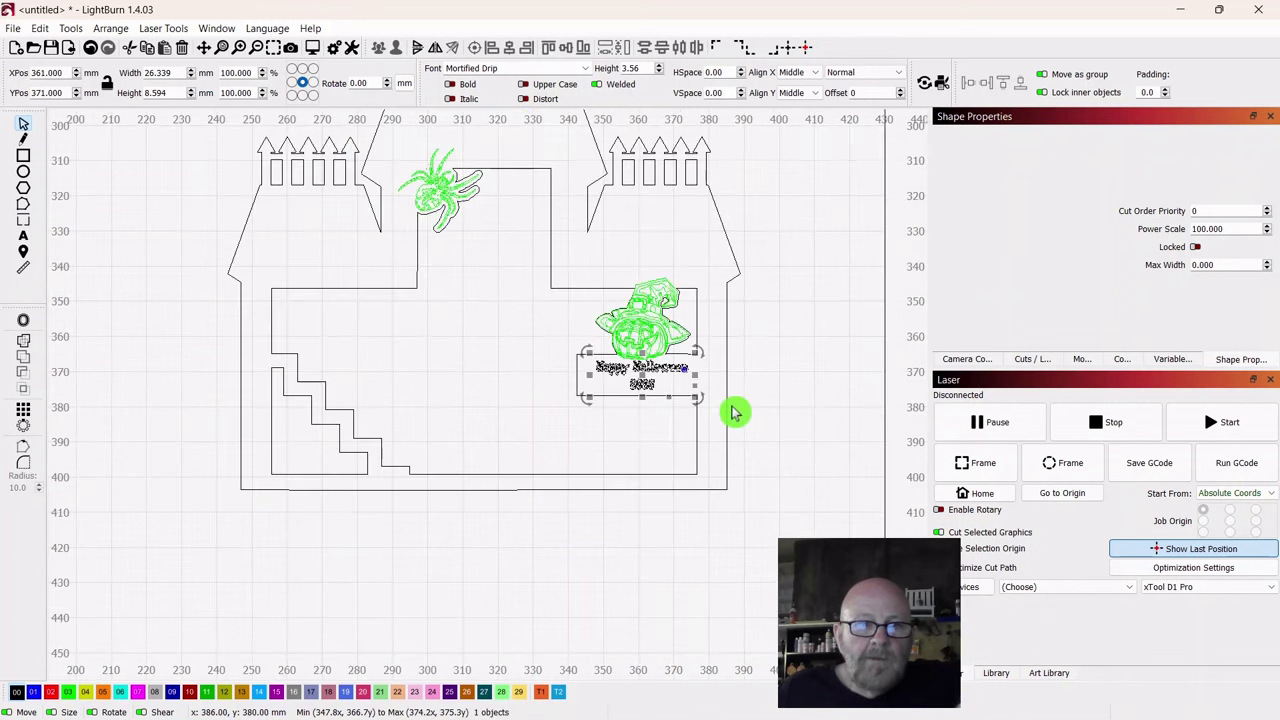
left_click(51, 692)
left_click(646, 572)
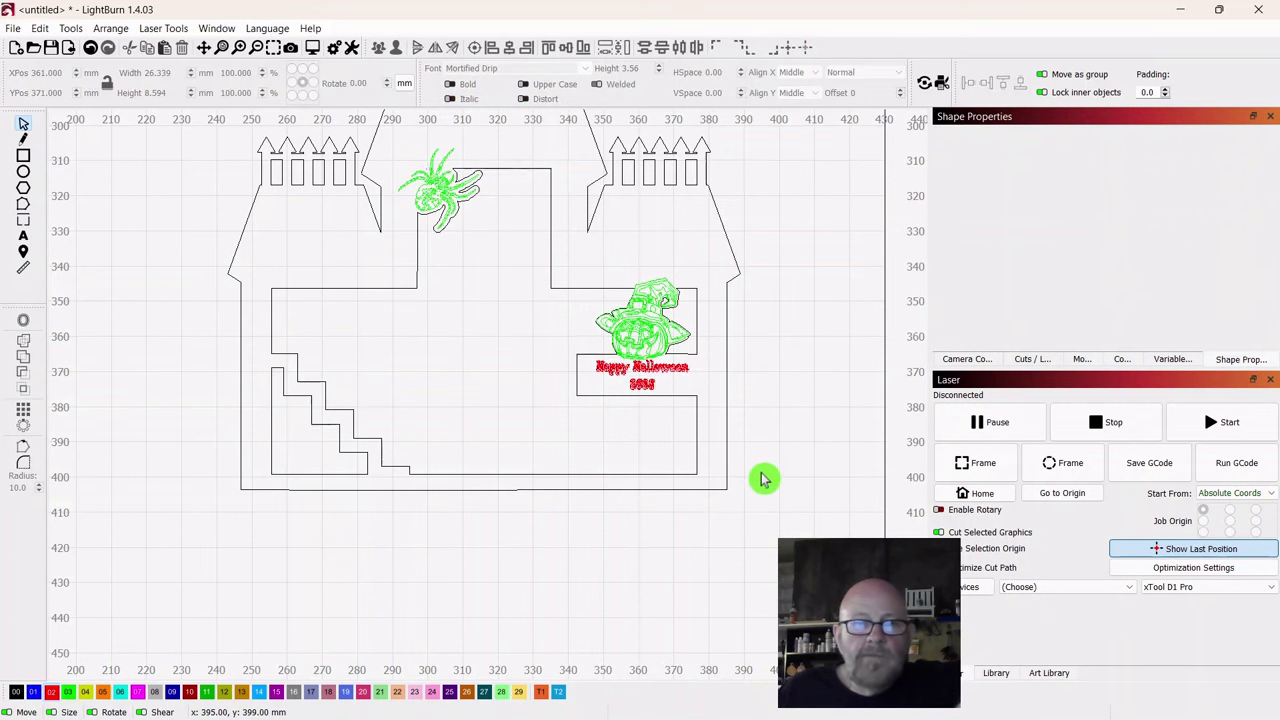
Step: Group the complete spired house with its spider, jack-o'-lantern, staircase and text
scroll(762, 479, "up", 4)
scroll(785, 380, "down", 5)
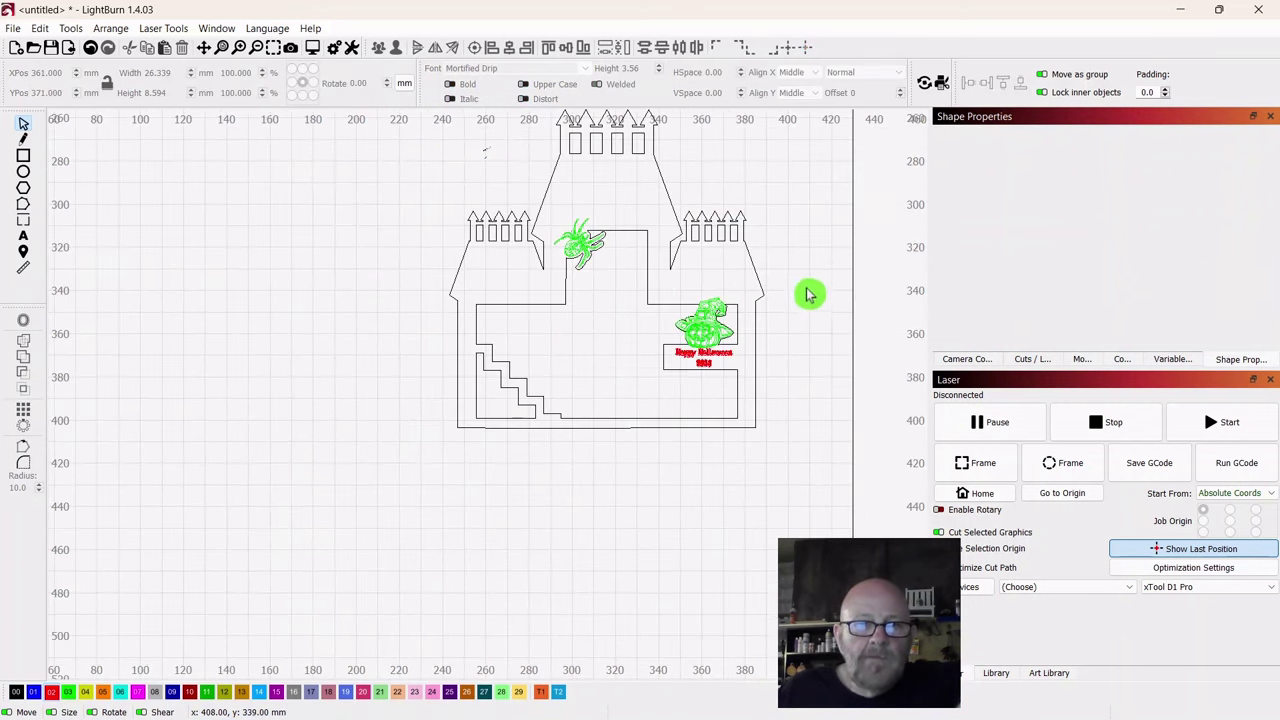
left_click_drag(811, 294, 711, 403)
left_click(700, 407)
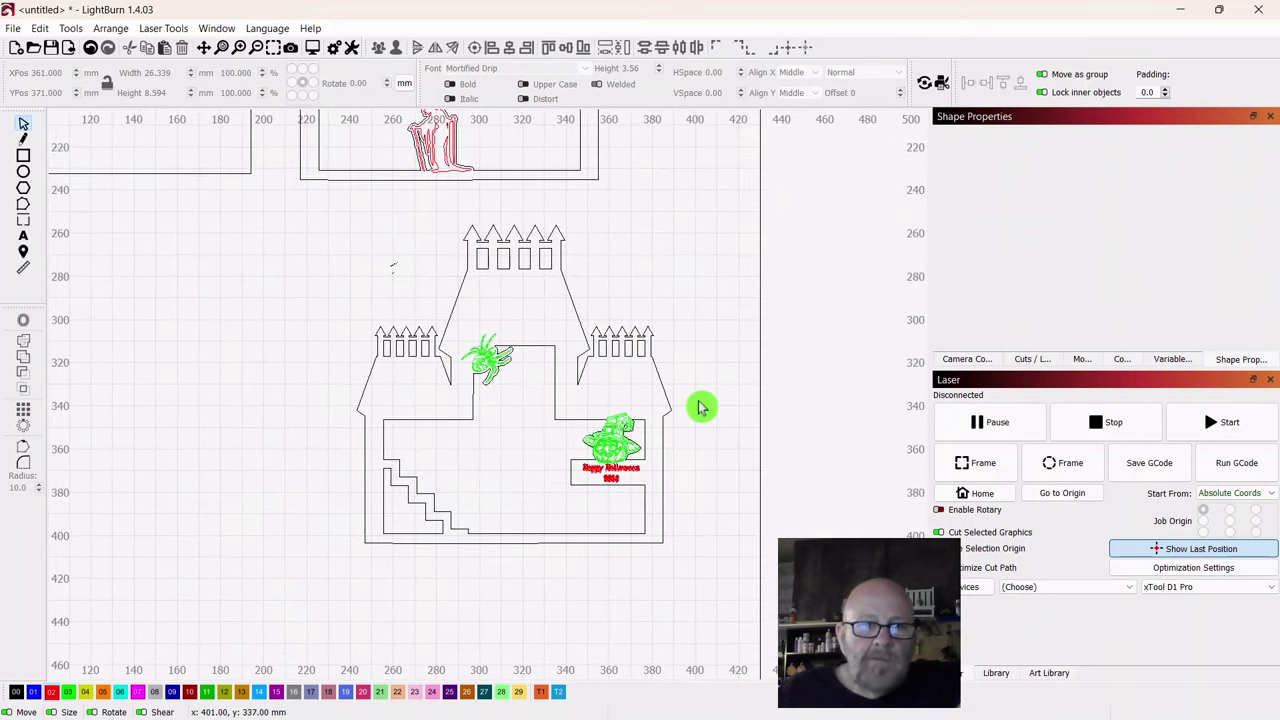
left_click_drag(708, 274, 693, 359)
left_click(697, 318)
left_click_drag(540, 305, 300, 660)
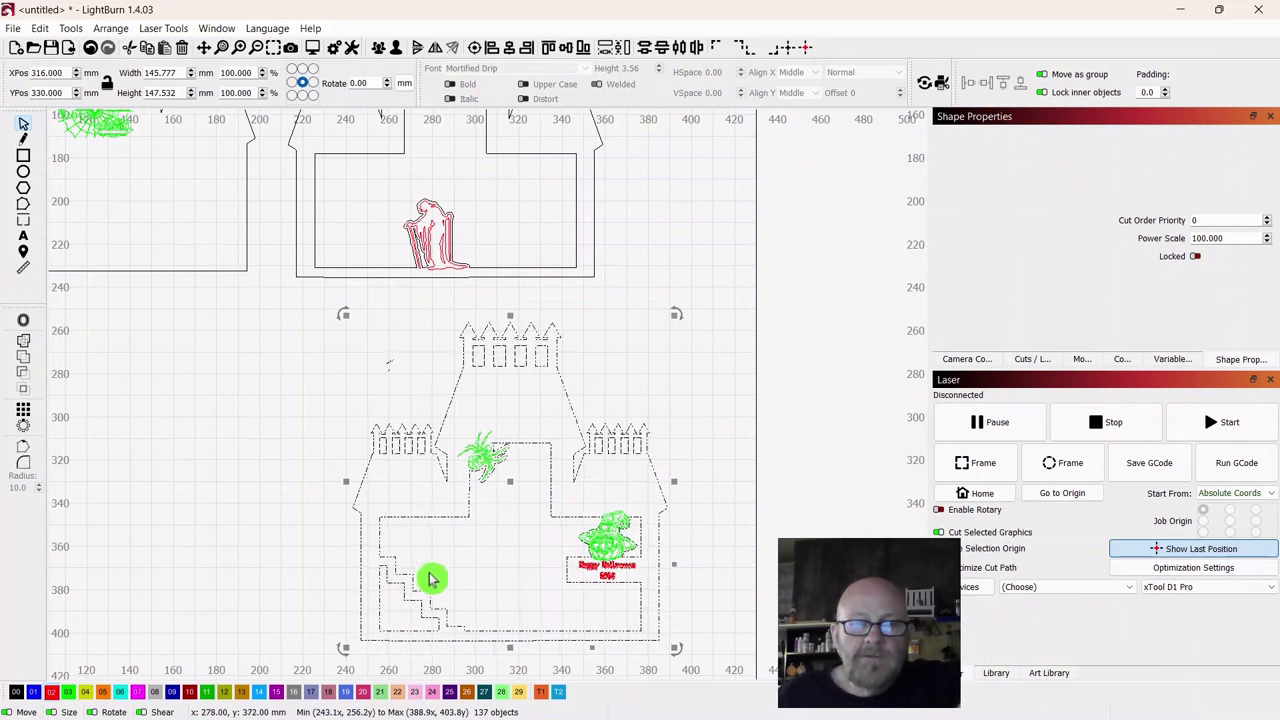
right_click(508, 482)
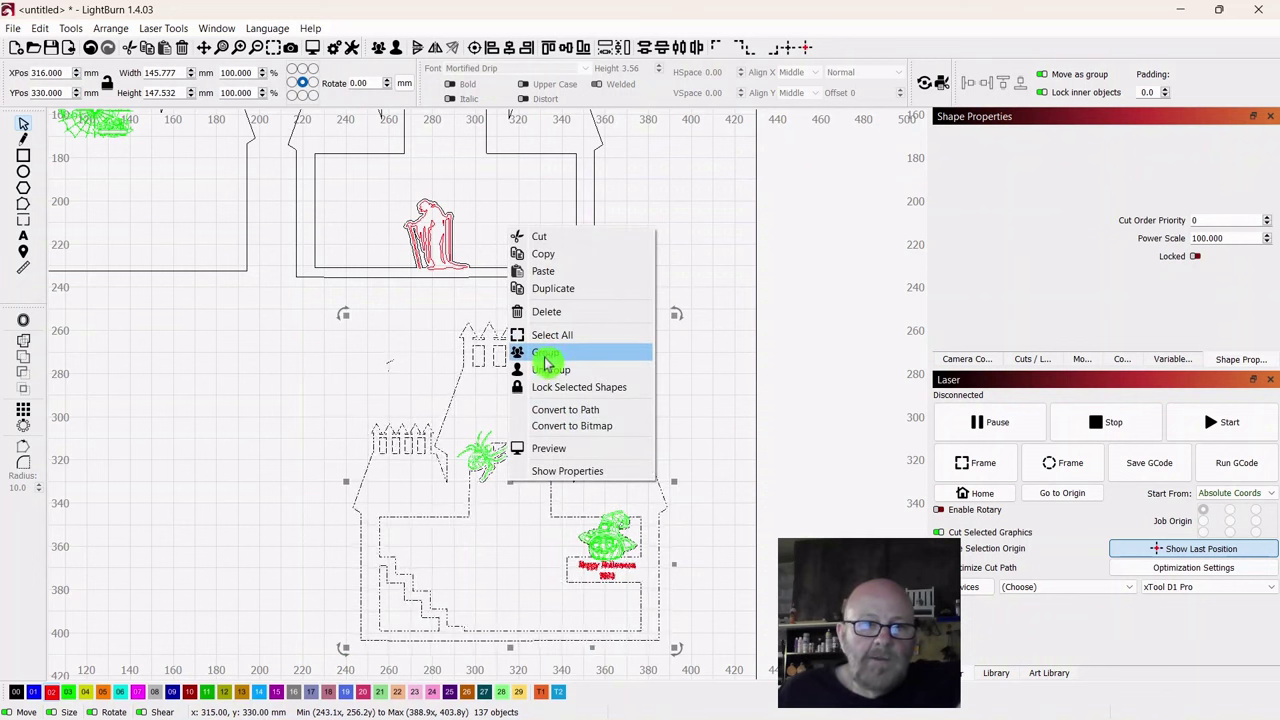
left_click(363, 408)
Step: Group the house layer containing the red hunched figure into one object
scroll(408, 477, "up", 1)
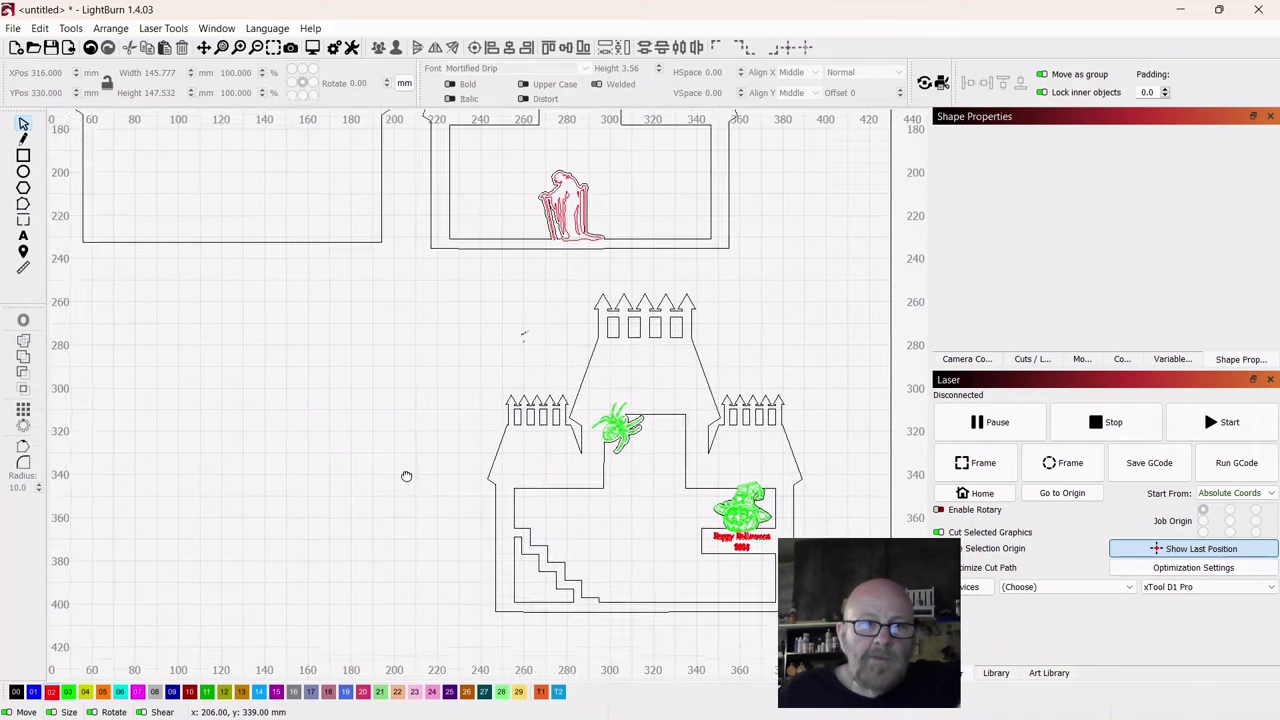
scroll(408, 486, "down", 3)
scroll(406, 489, "down", 1)
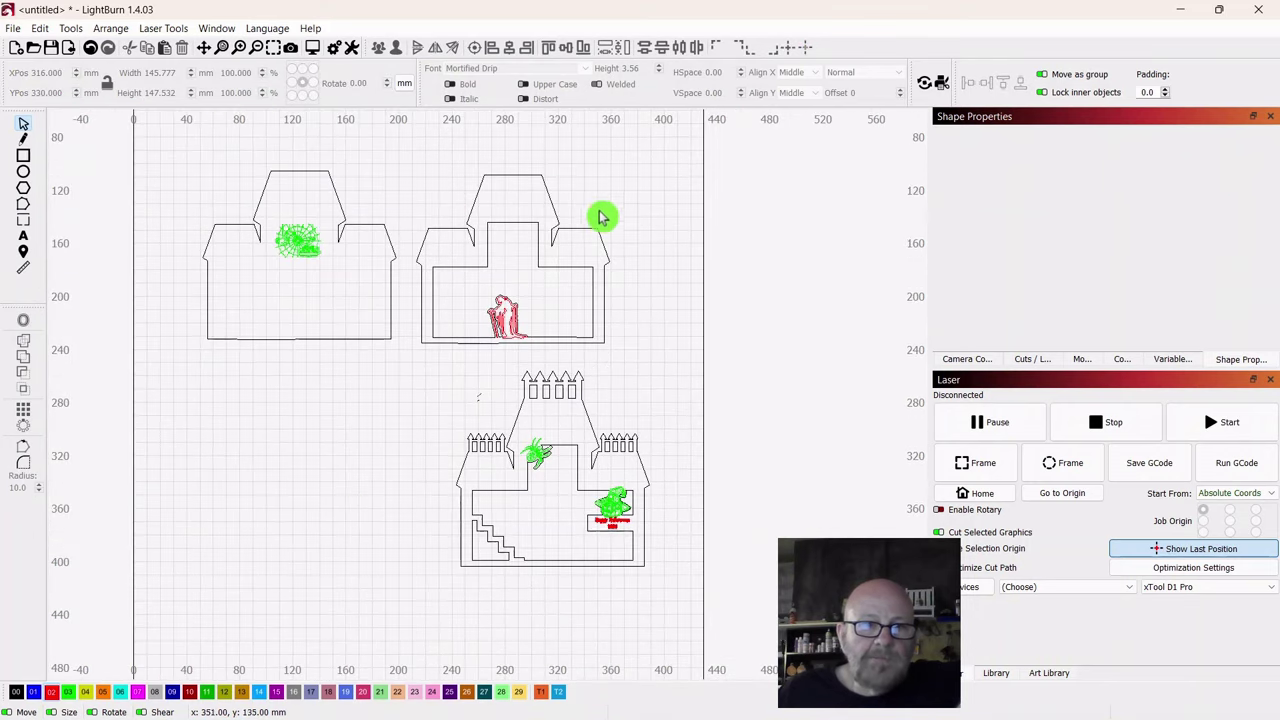
left_click_drag(583, 161, 460, 357)
right_click(512, 263)
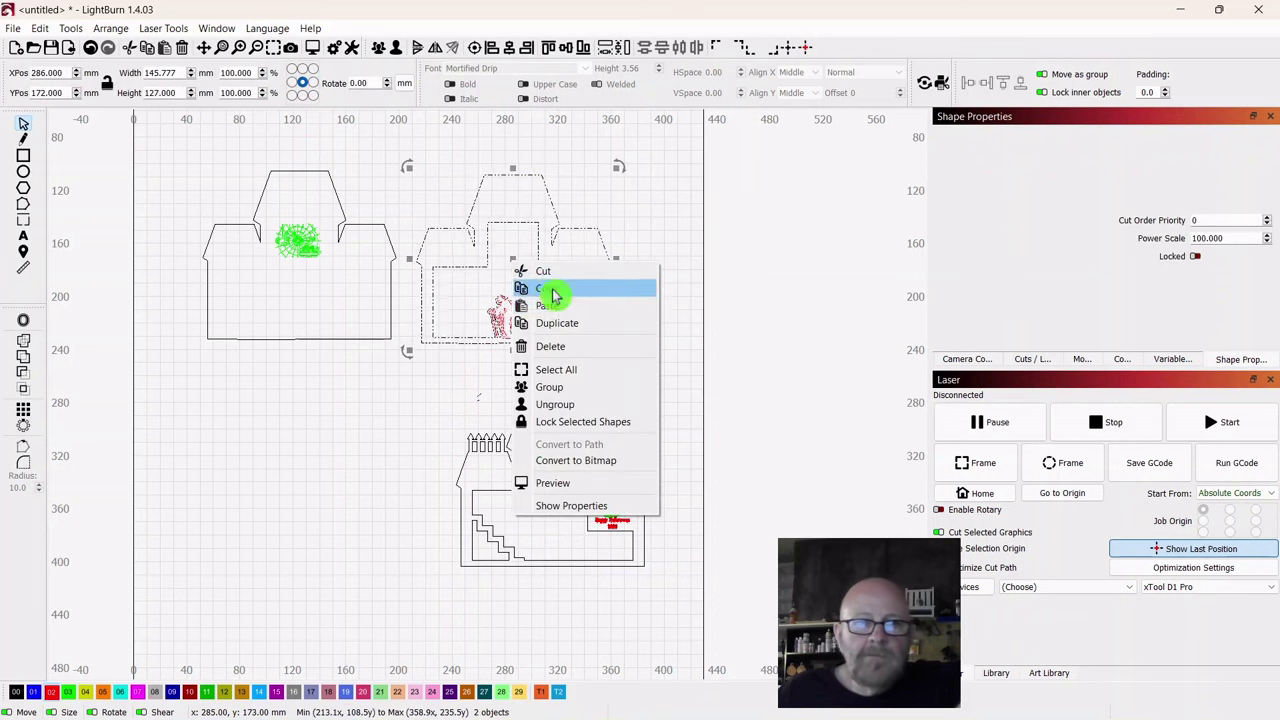
left_click(549, 387)
left_click(334, 451)
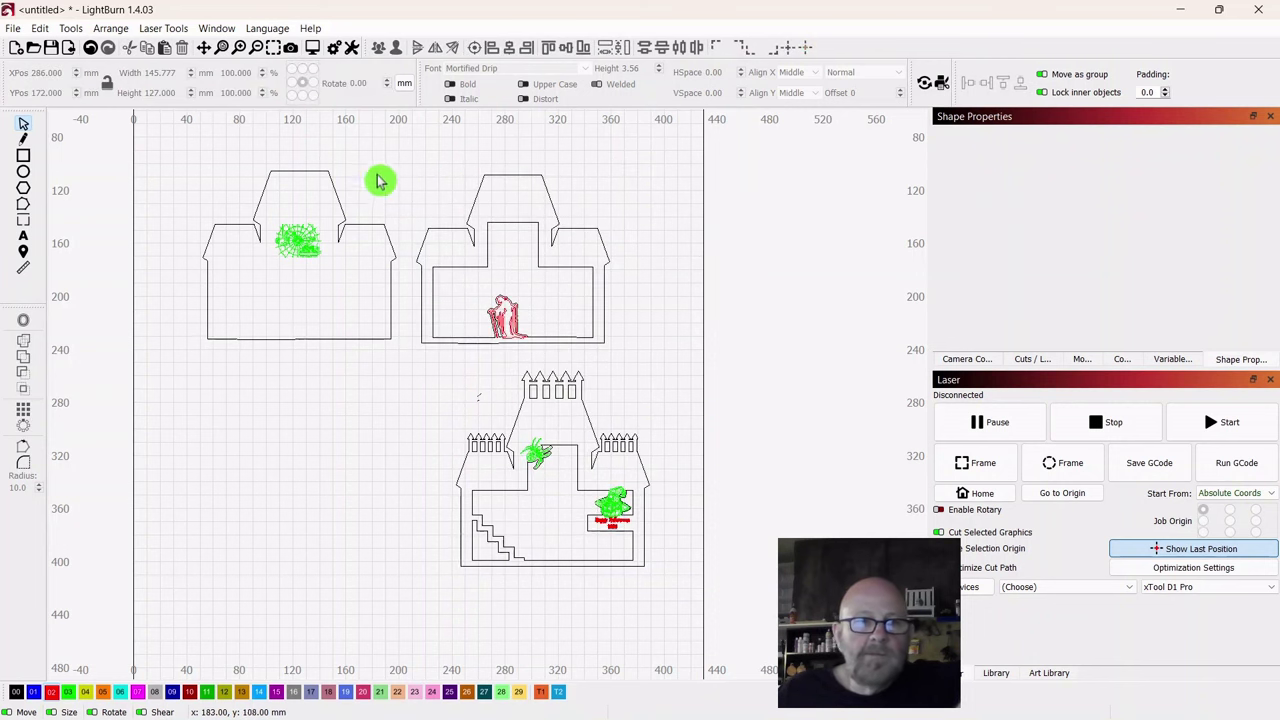
Step: Group the plain house outline together with its green spider web artwork
left_click_drag(383, 153, 252, 346)
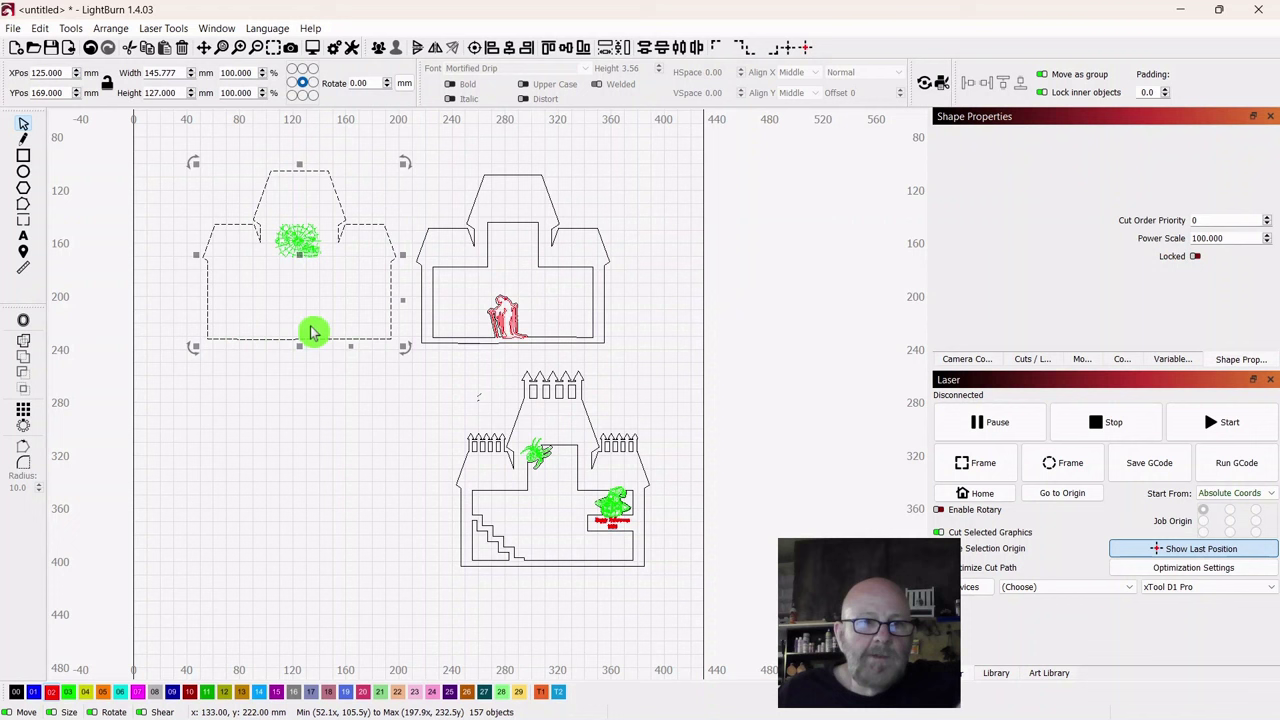
right_click(300, 254)
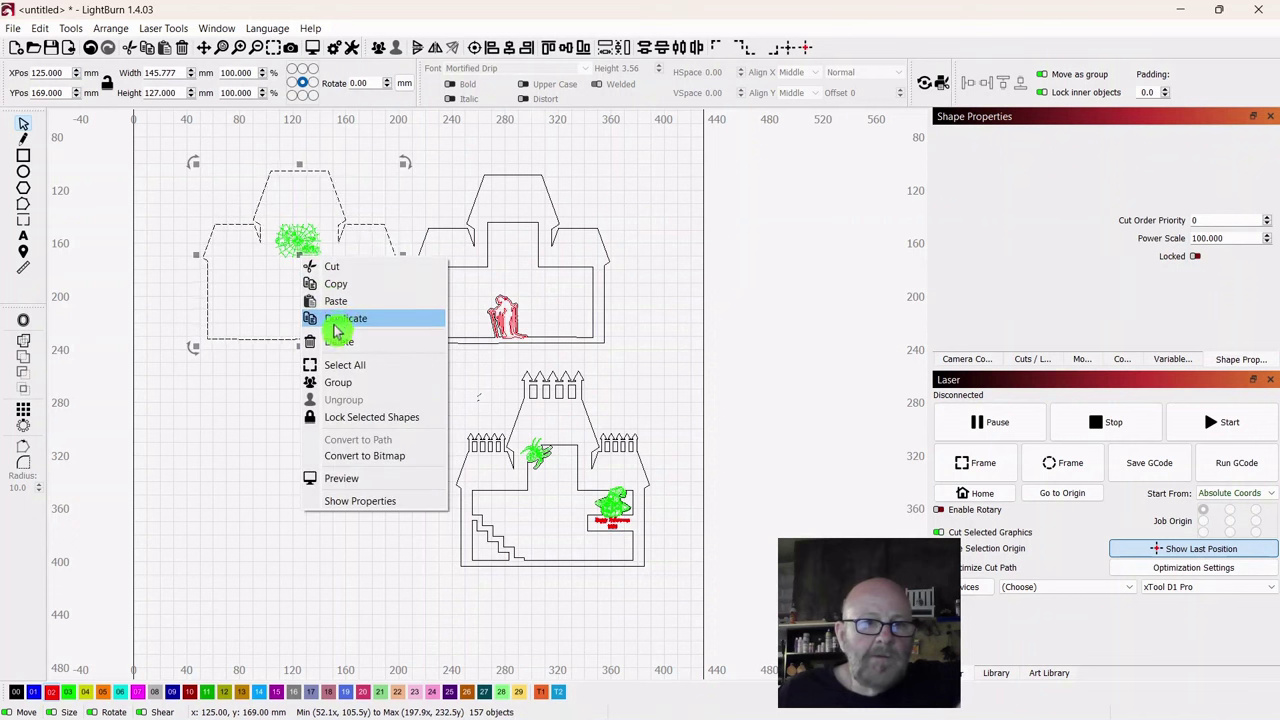
left_click(334, 382)
left_click(446, 380)
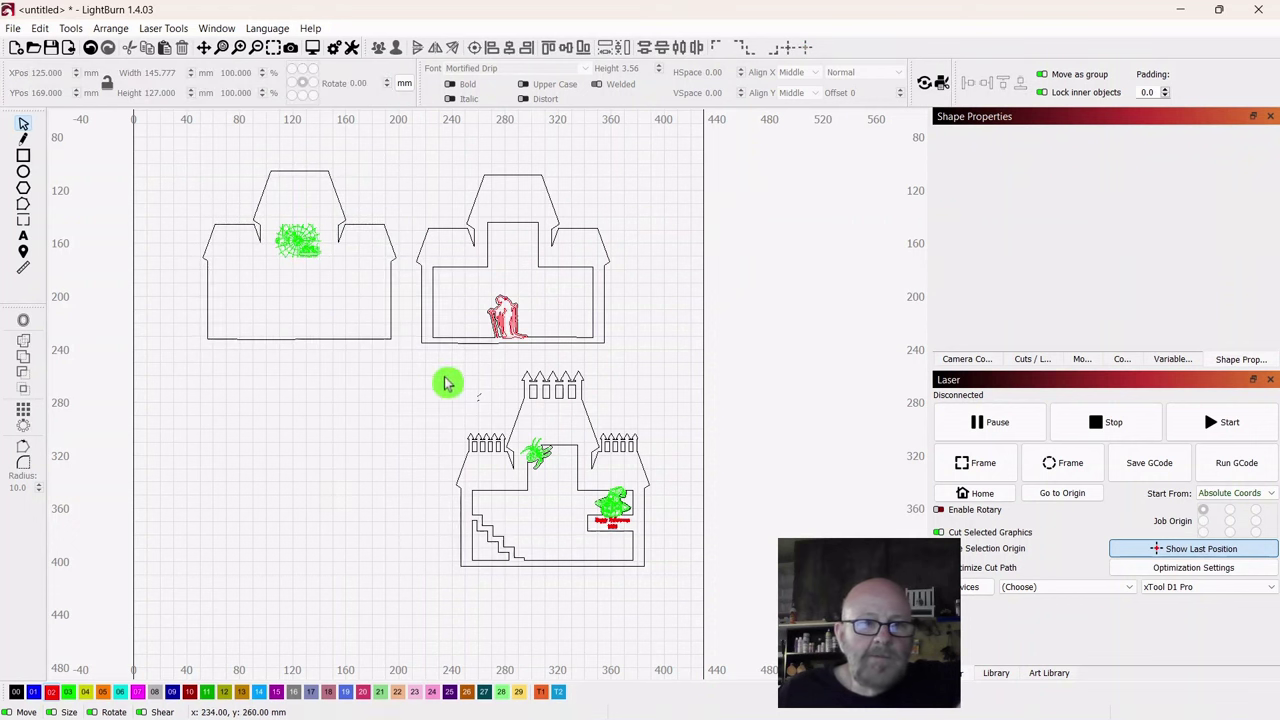
Step: Ungroup the house layer containing the red hunched figure
scroll(675, 407, "up", 4)
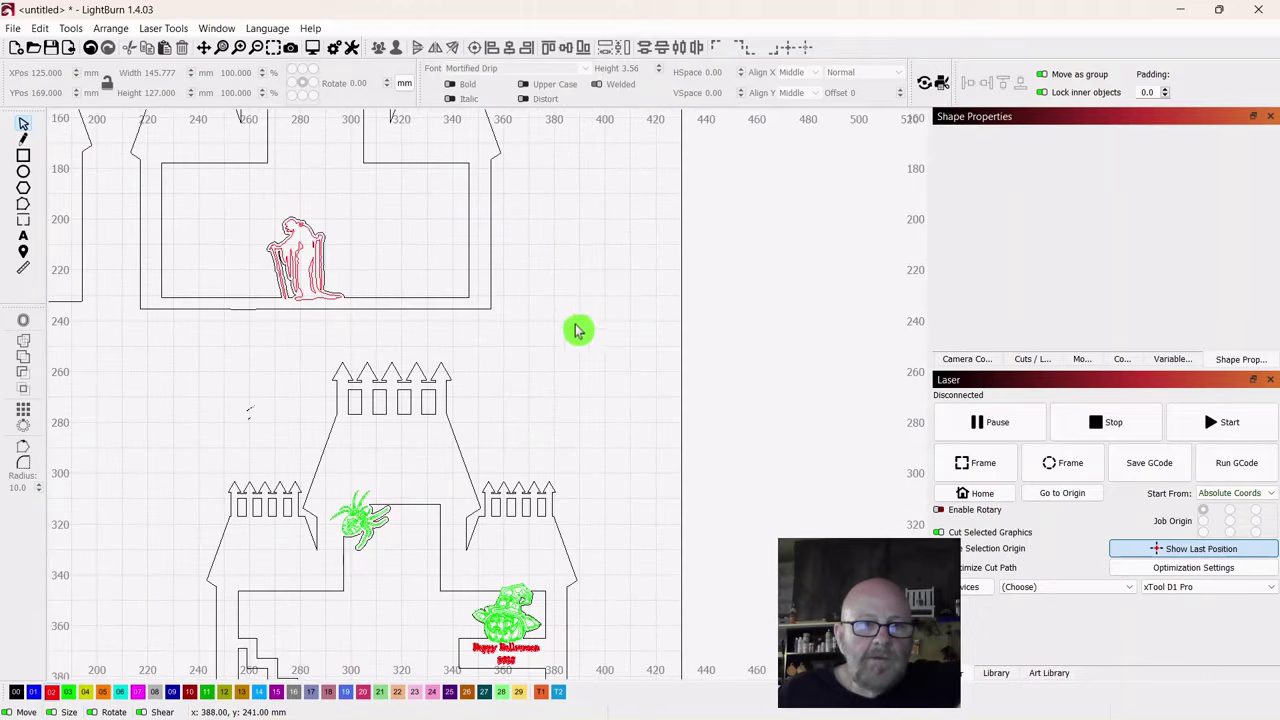
left_click_drag(577, 329, 792, 403)
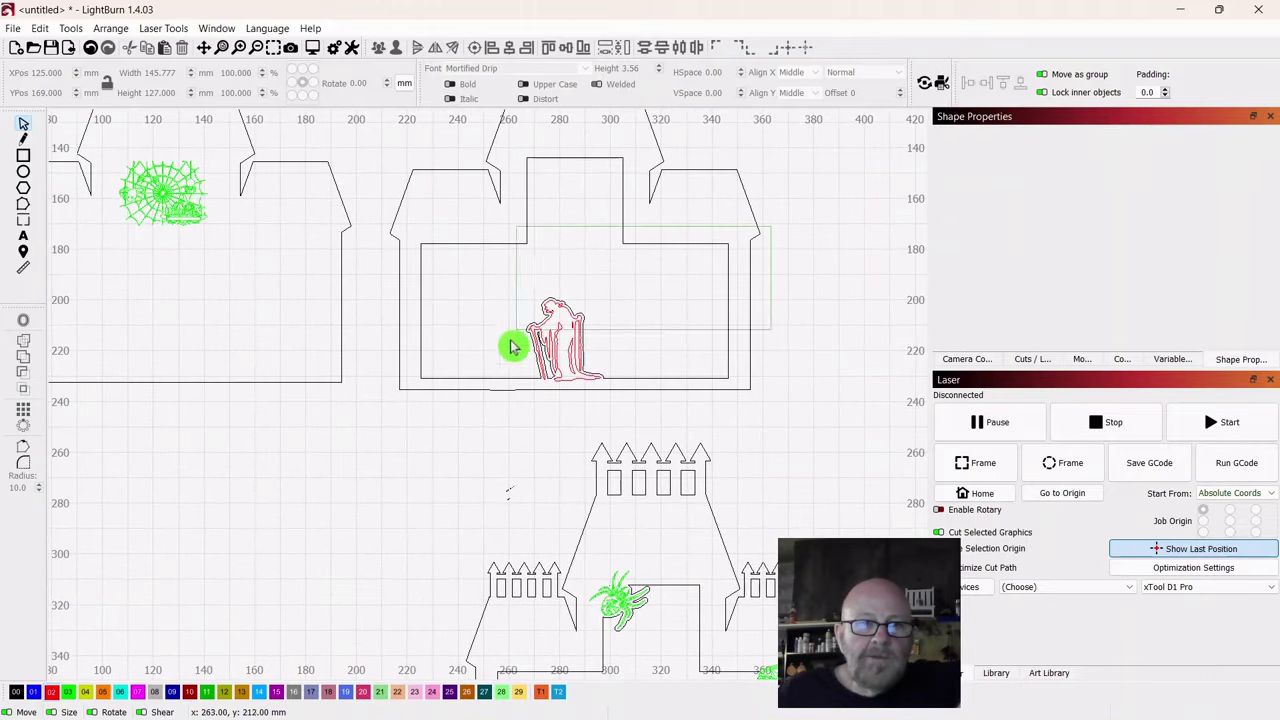
left_click(503, 381)
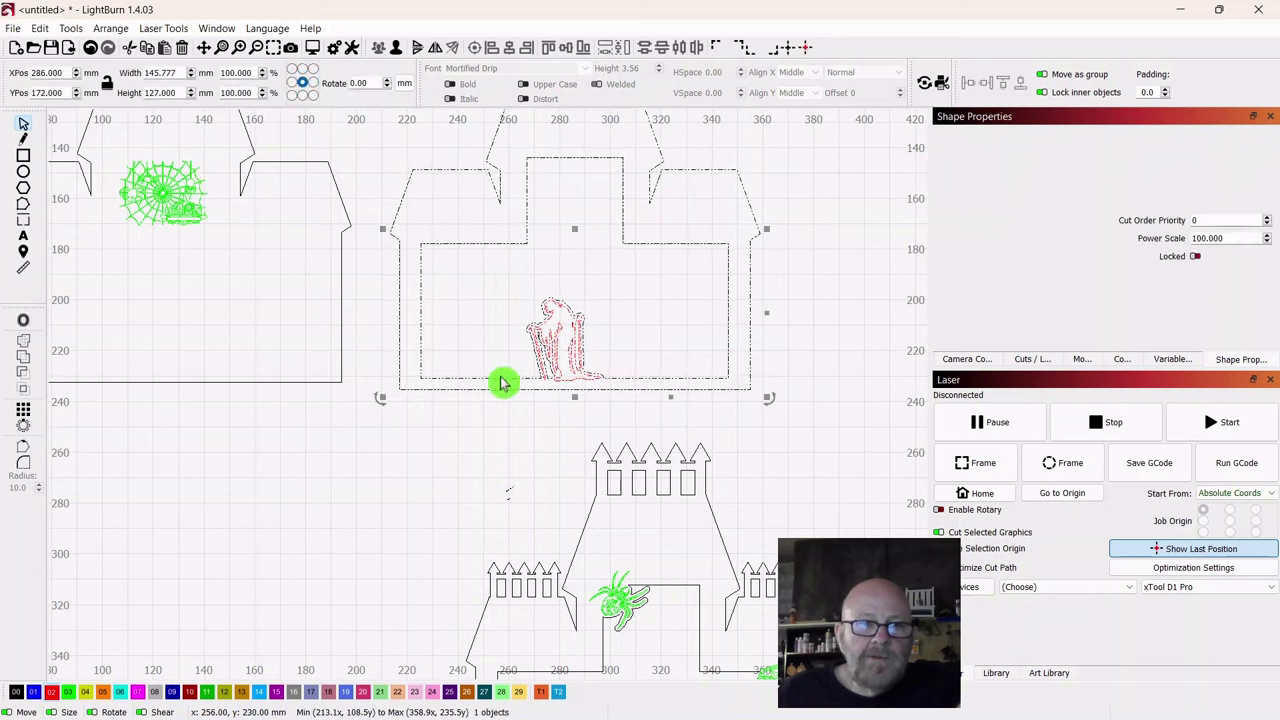
right_click(578, 234)
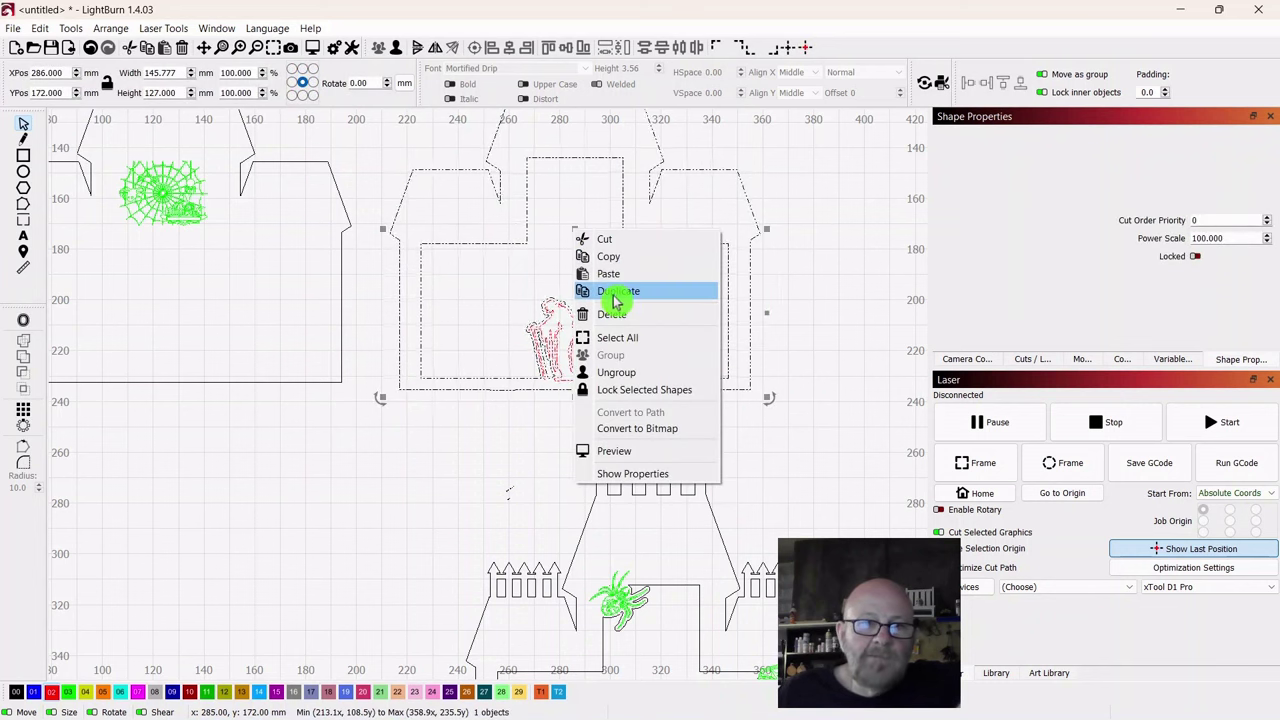
left_click(607, 380)
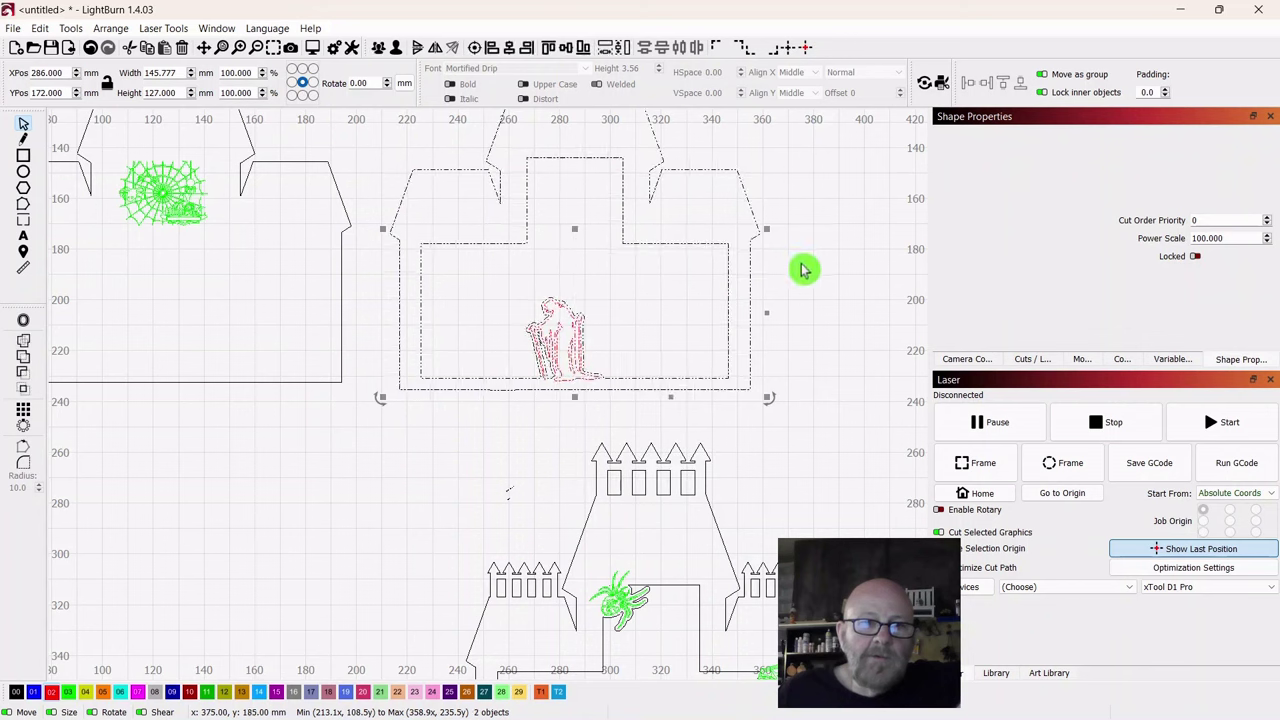
left_click(806, 266)
Step: Draw a 60 × 6 mm rectangle below the house with the red figure, at X 287 mm, Y 243 mm, and assign it to black layer 00
scroll(808, 323, "down", 3)
left_click_drag(798, 298, 817, 337)
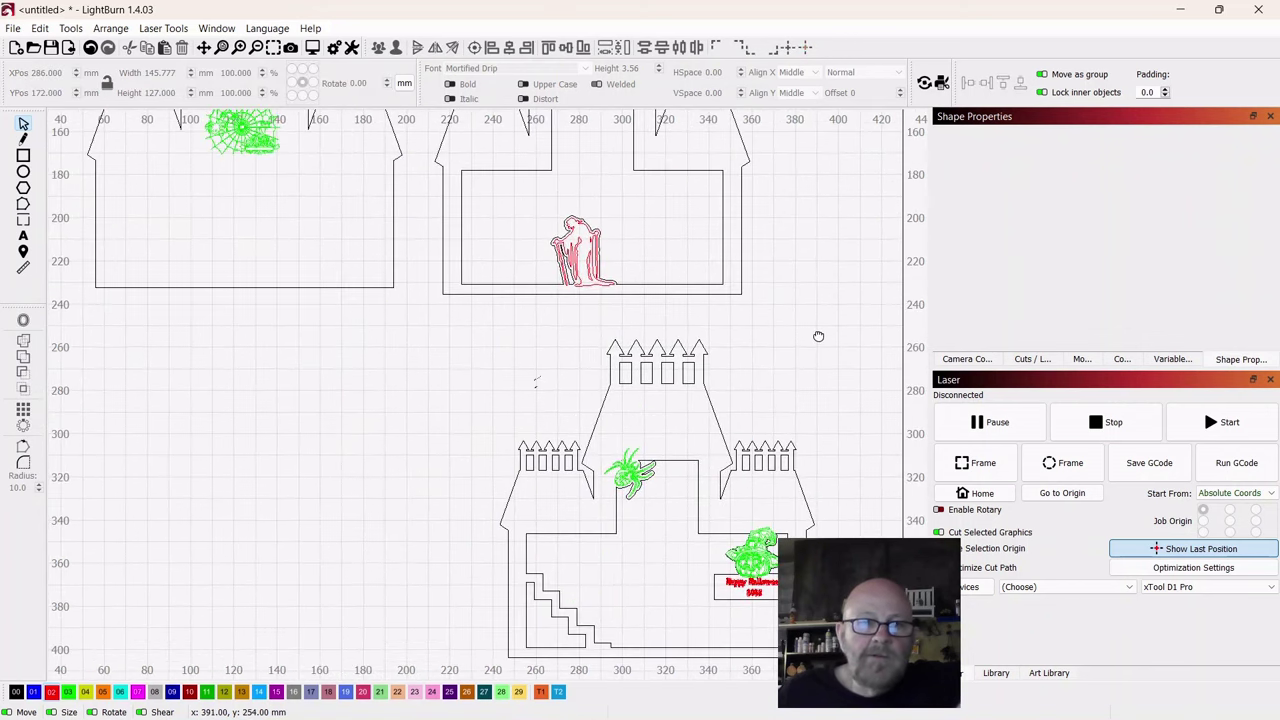
left_click(24, 159)
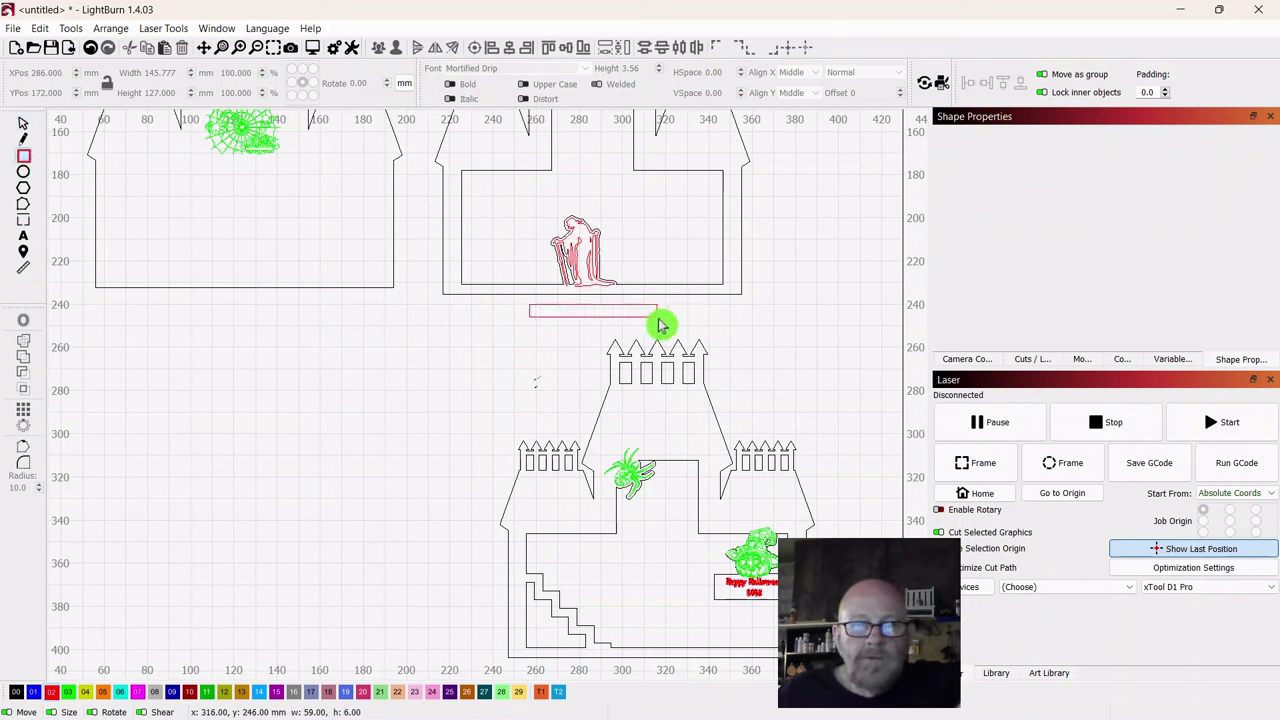
left_click_drag(659, 317, 659, 317)
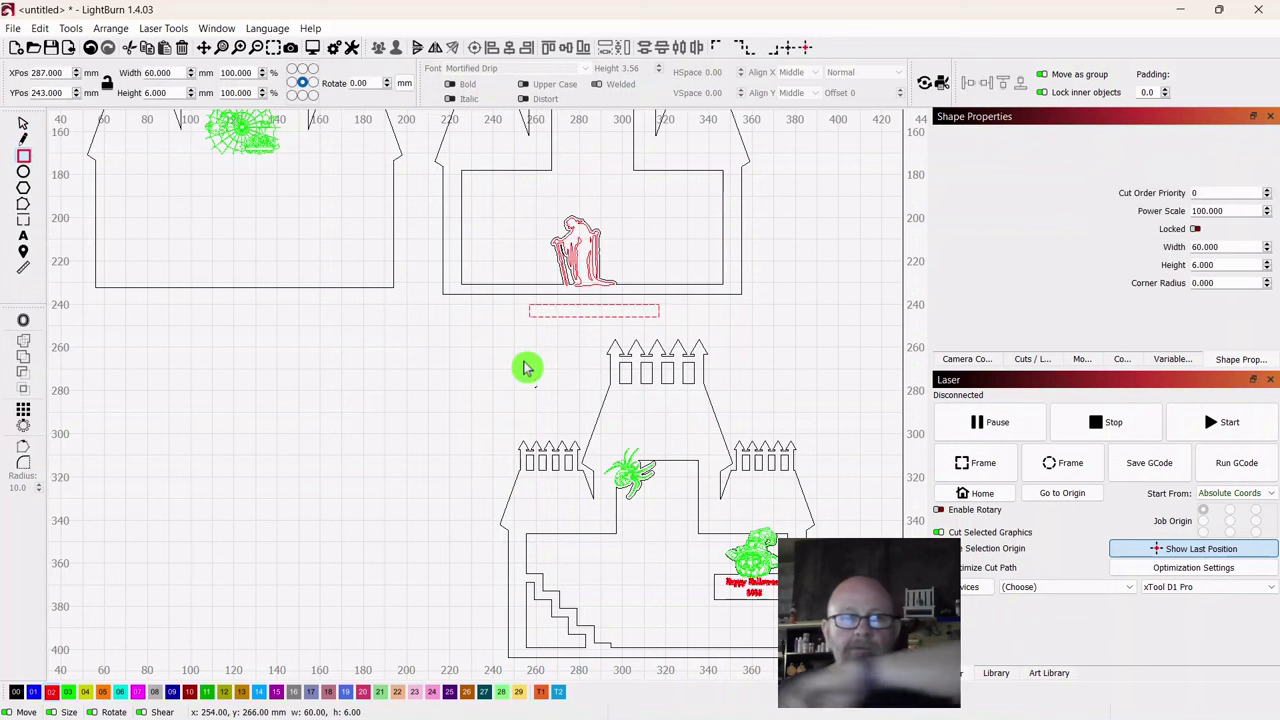
left_click(24, 127)
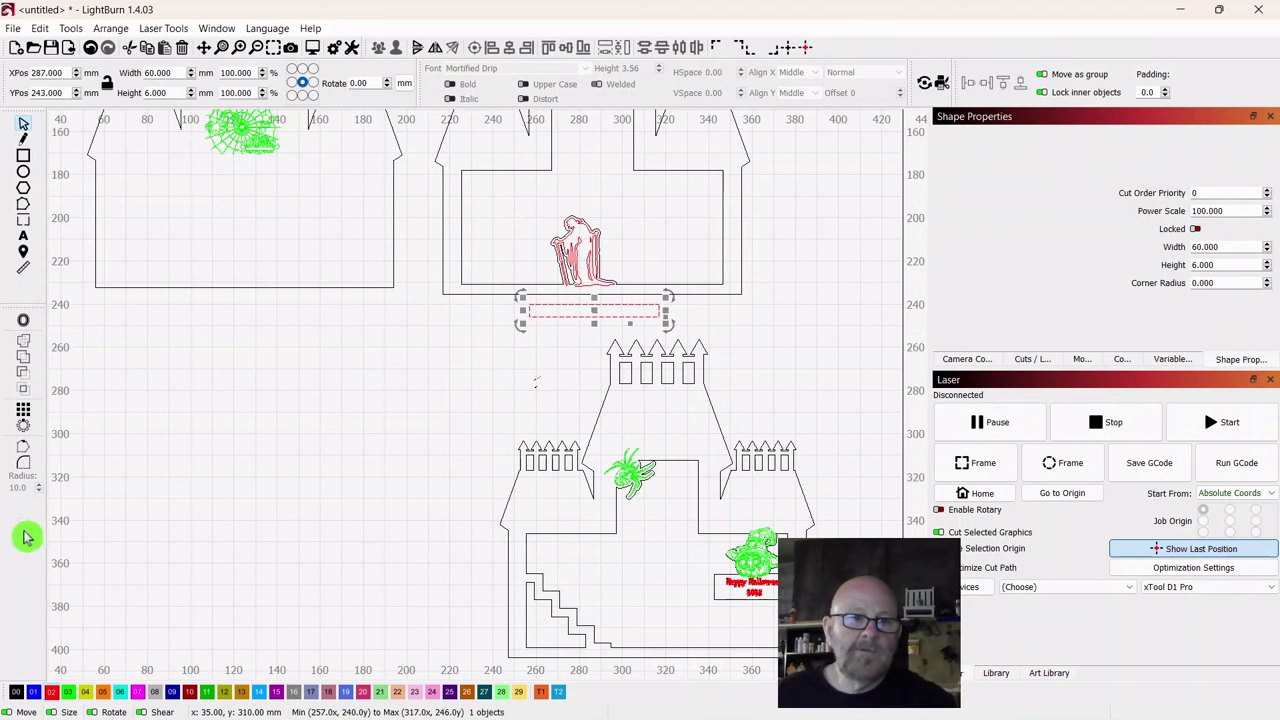
left_click(16, 693)
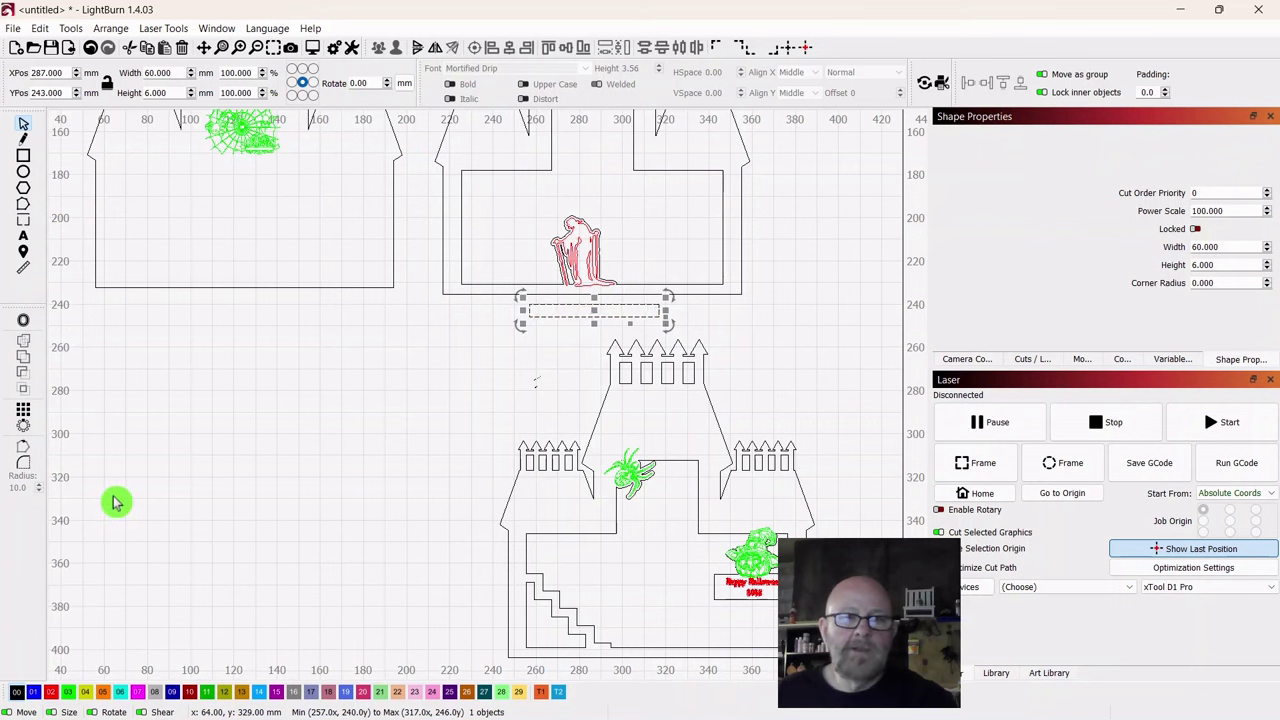
scroll(291, 465, "up", 4)
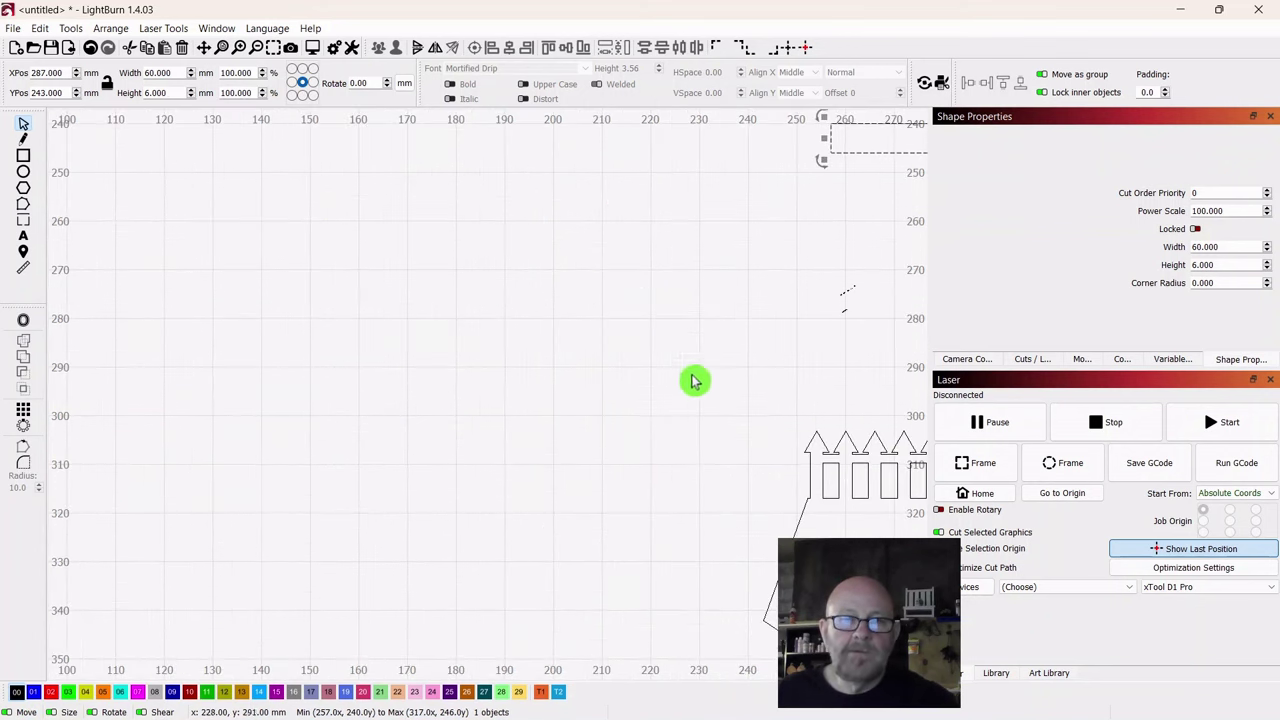
left_click_drag(694, 380, 309, 606)
left_click(506, 399)
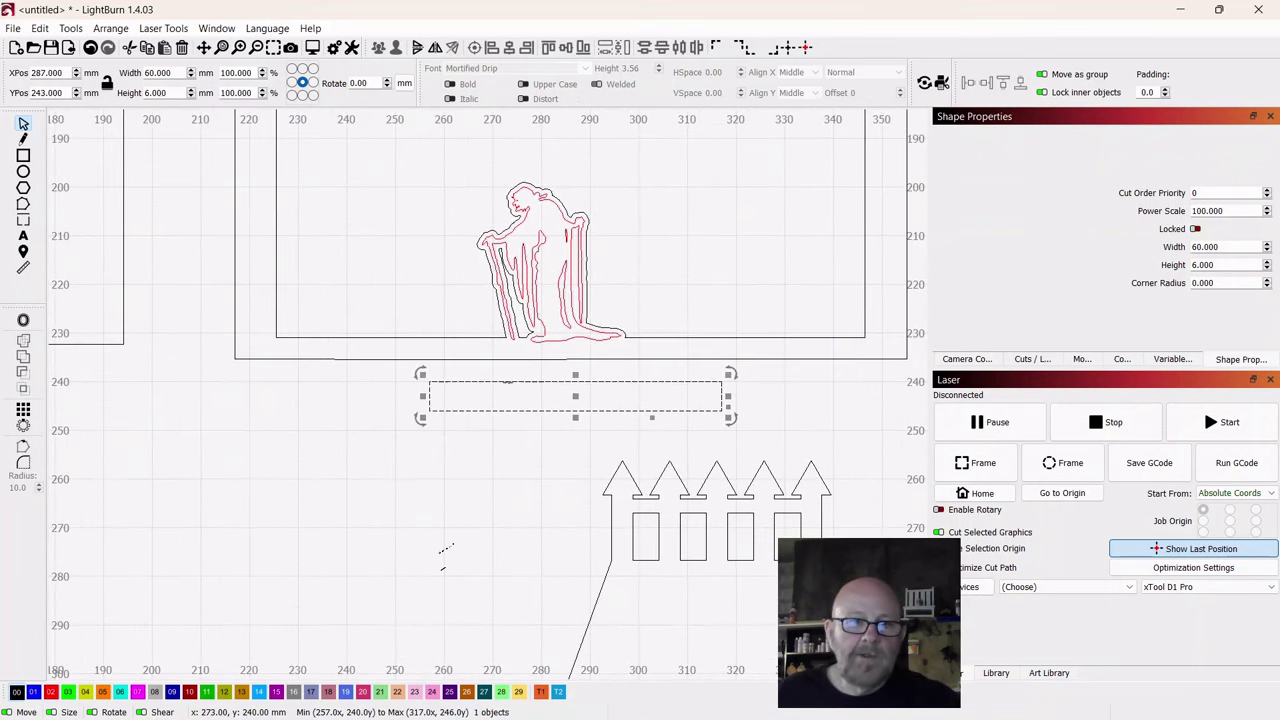
Step: Move the 60 × 6 mm rectangle up against the bottom edge of the house outline with the red figure, at Y 238.5 mm
left_click_drag(511, 389, 511, 366)
left_click(457, 451)
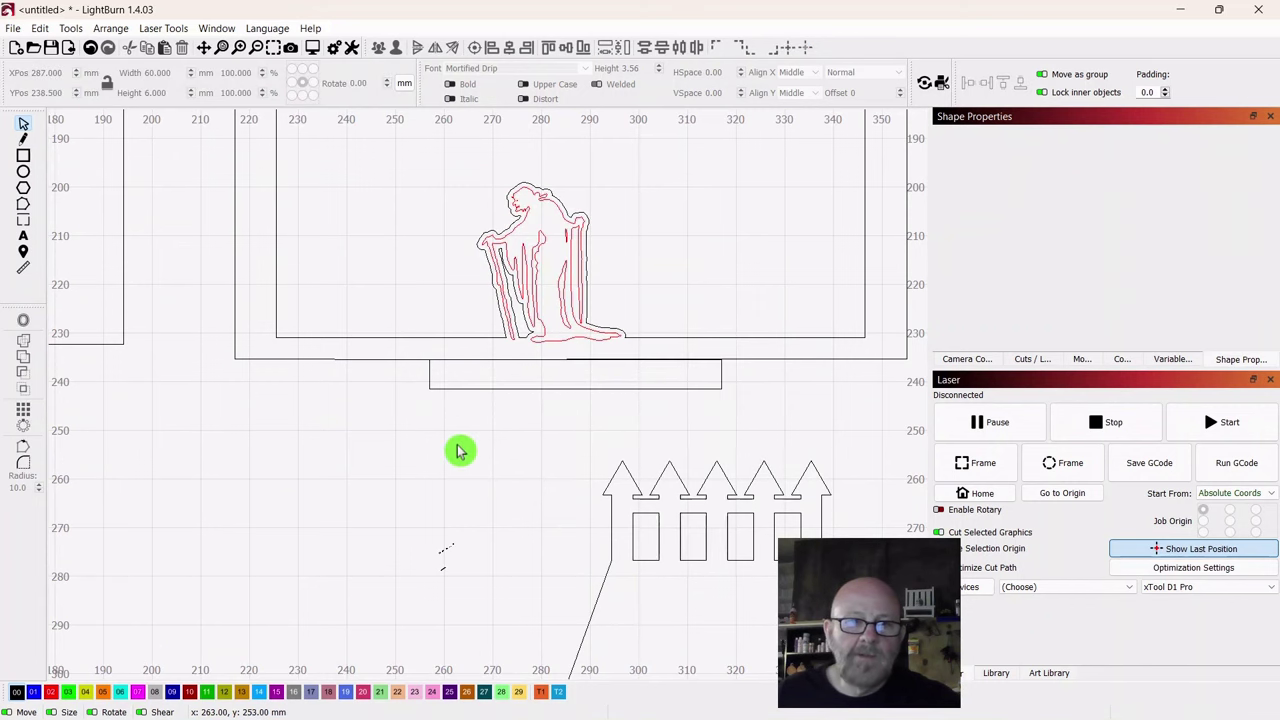
scroll(477, 449, "up", 2)
scroll(737, 380, "up", 2)
left_click_drag(737, 380, 236, 462)
scroll(466, 470, "down", 5)
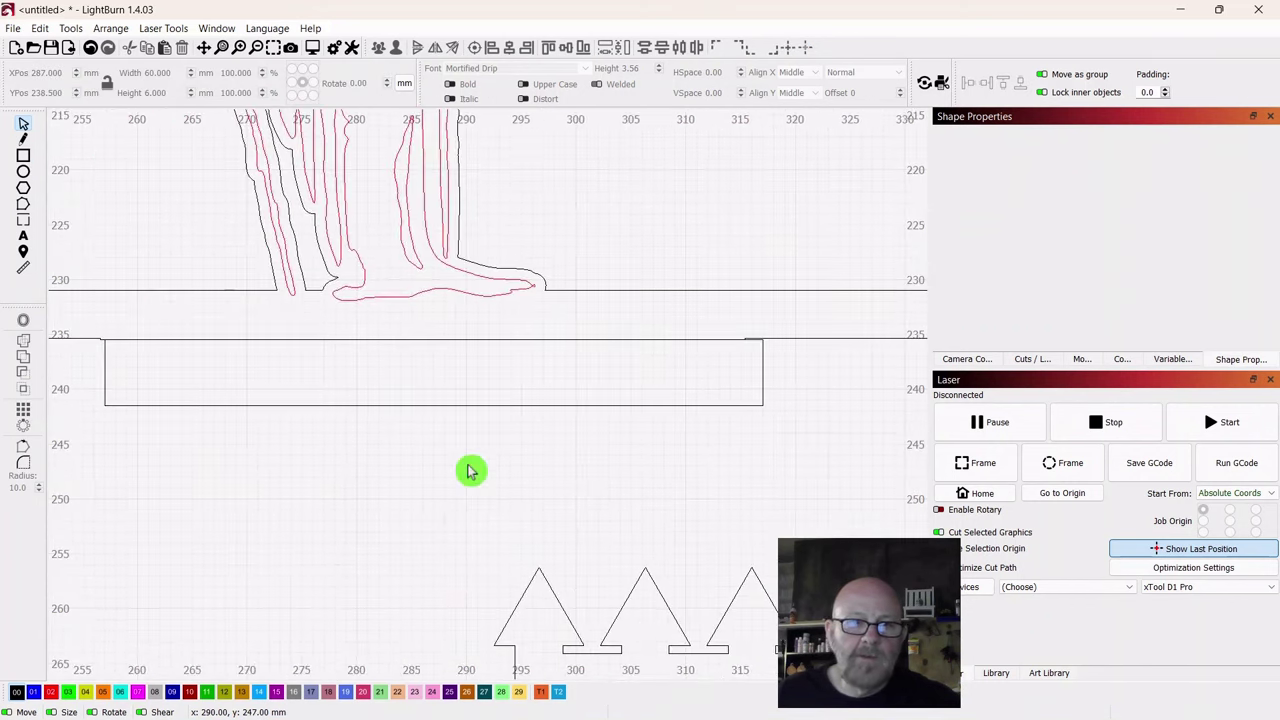
scroll(460, 477, "up", 3)
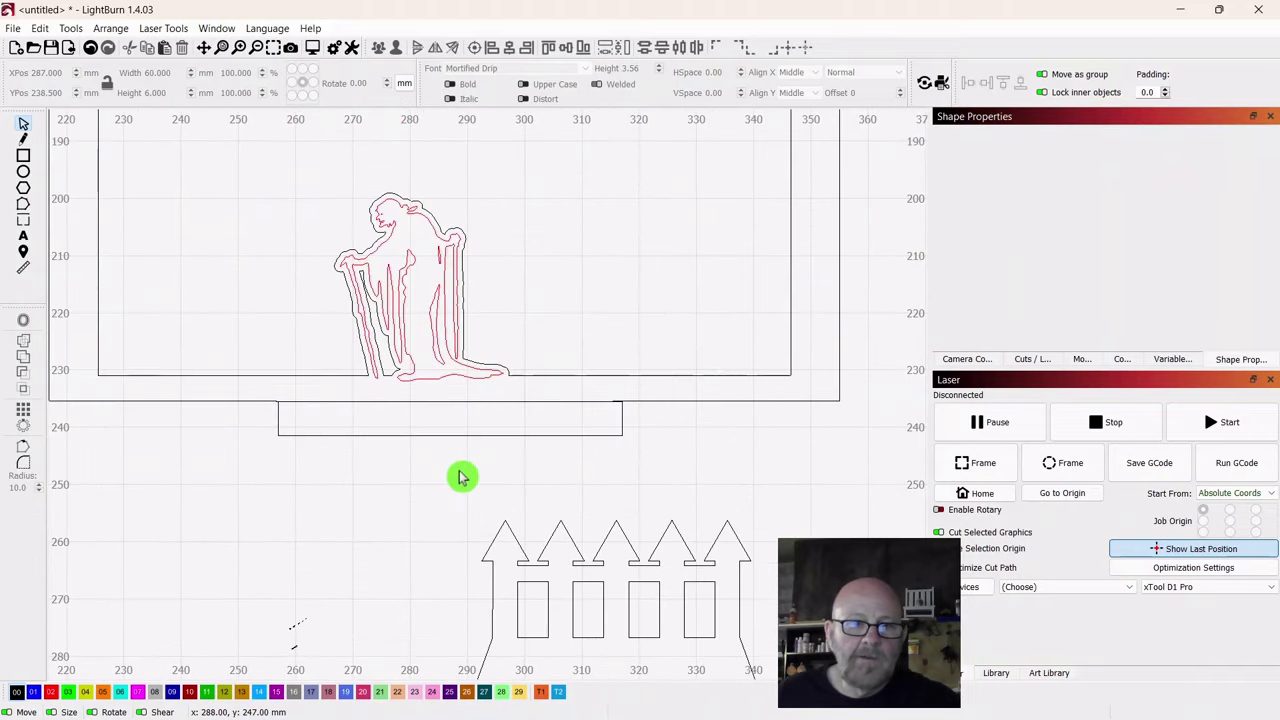
scroll(458, 477, "up", 1)
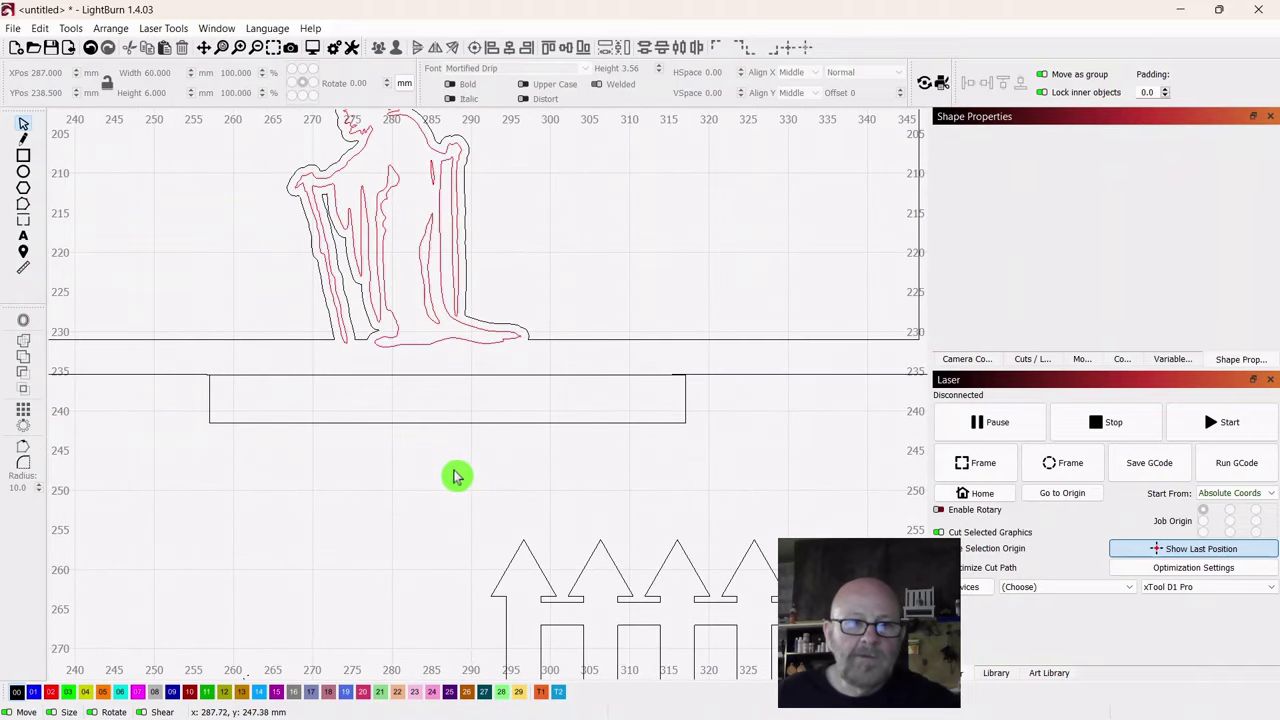
Step: Center the rectangle horizontally on the house outline above it
scroll(455, 477, "down", 1)
scroll(455, 477, "down", 3)
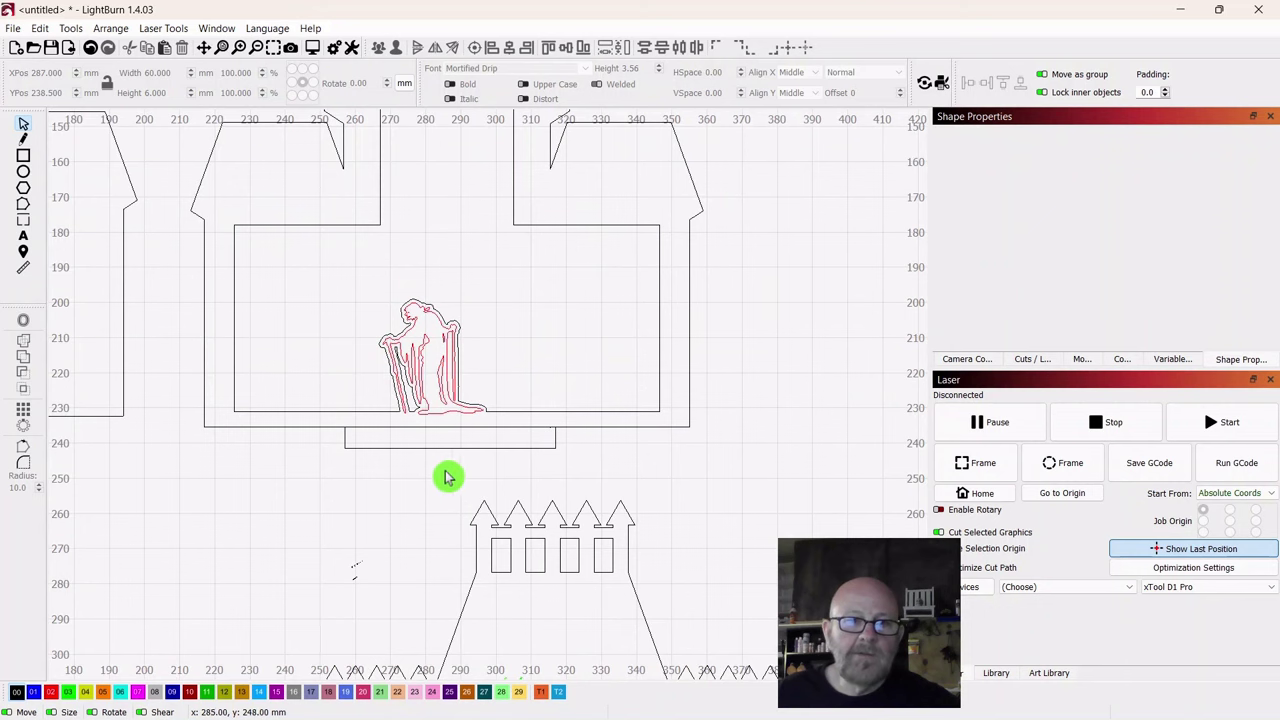
scroll(503, 449, "down", 3)
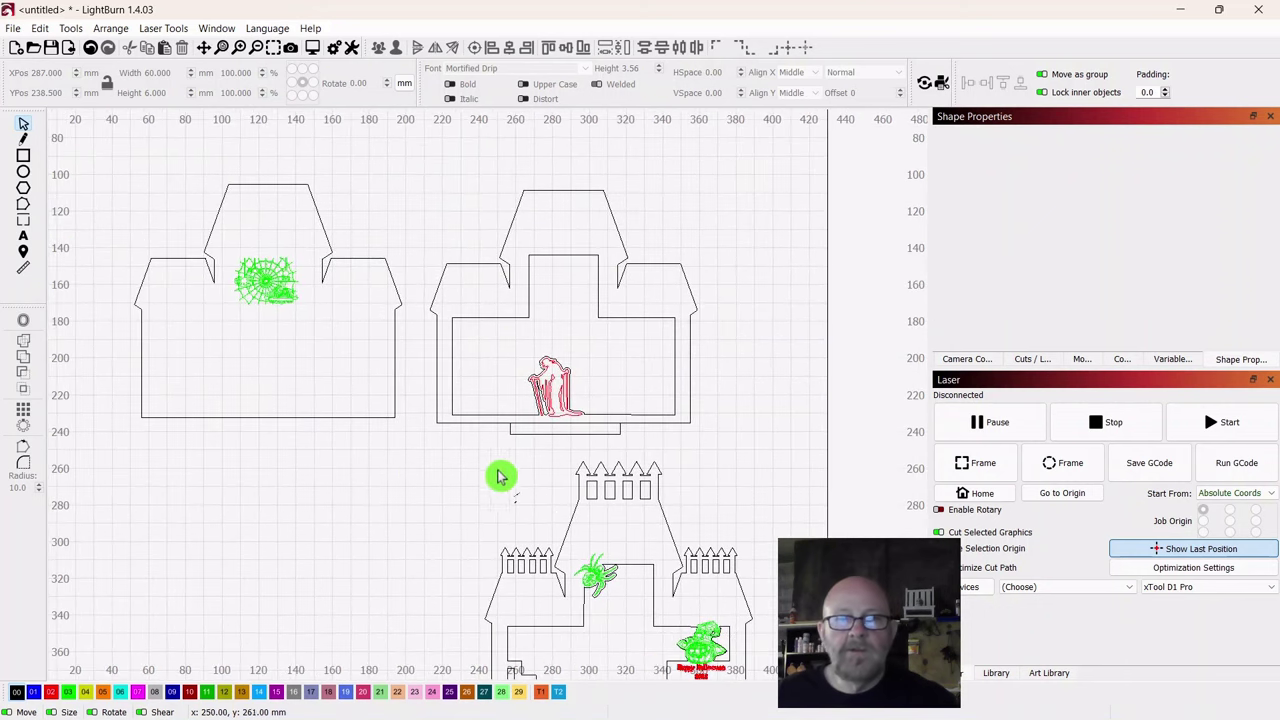
left_click(531, 433)
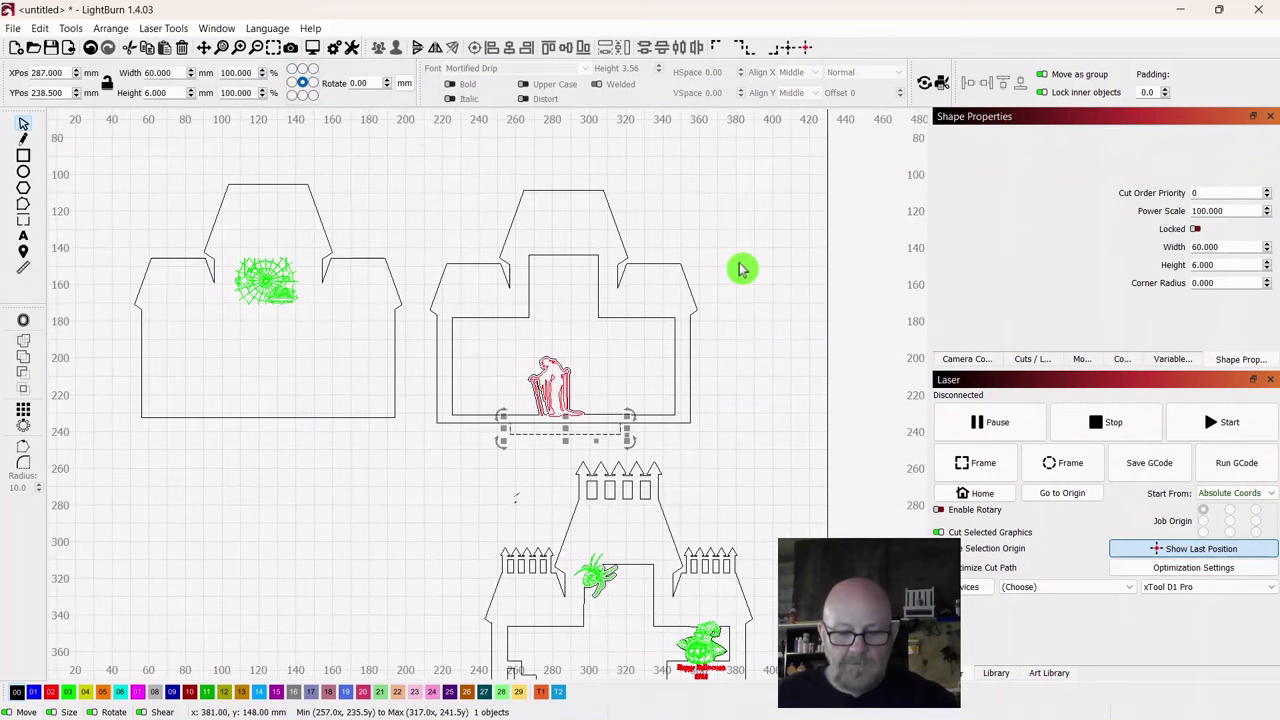
left_click(666, 289, "shift")
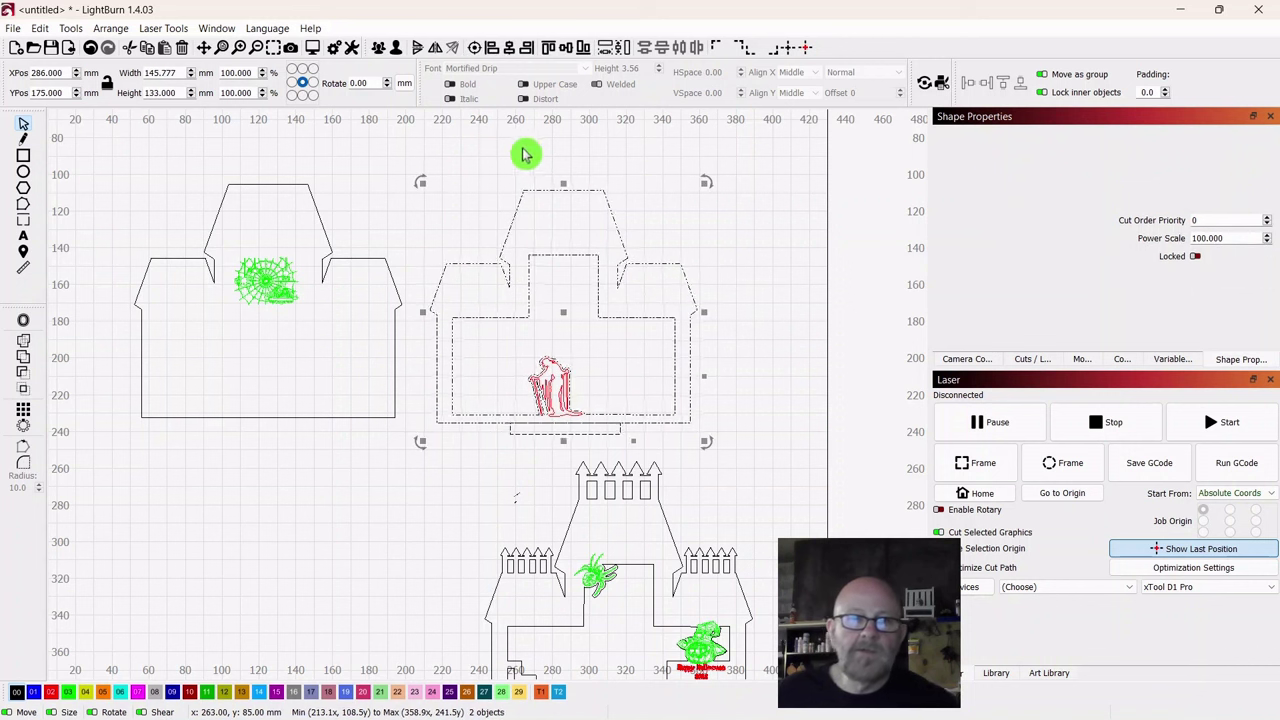
left_click(510, 50)
left_click(400, 491)
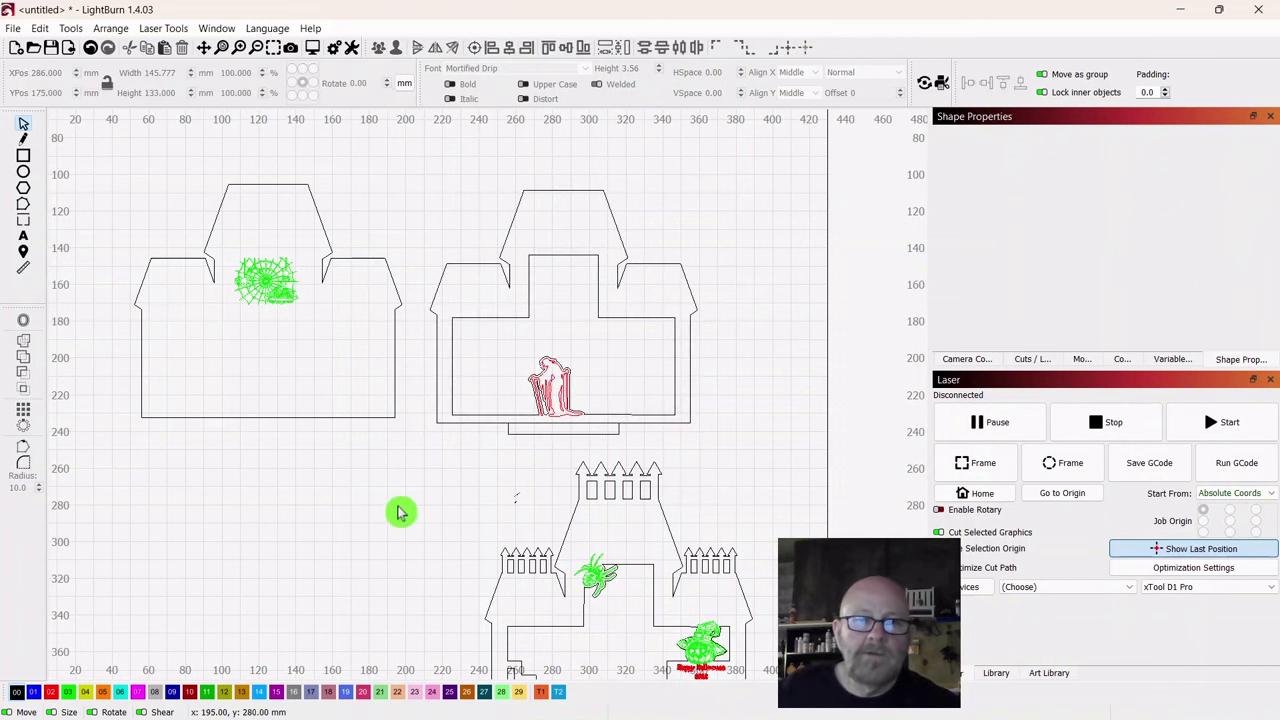
Step: Merge the 60 × 6 mm rectangle with the house outline using a Boolean union to form a bottom tab
scroll(400, 491, "up", 4)
left_click_drag(546, 471, 282, 488)
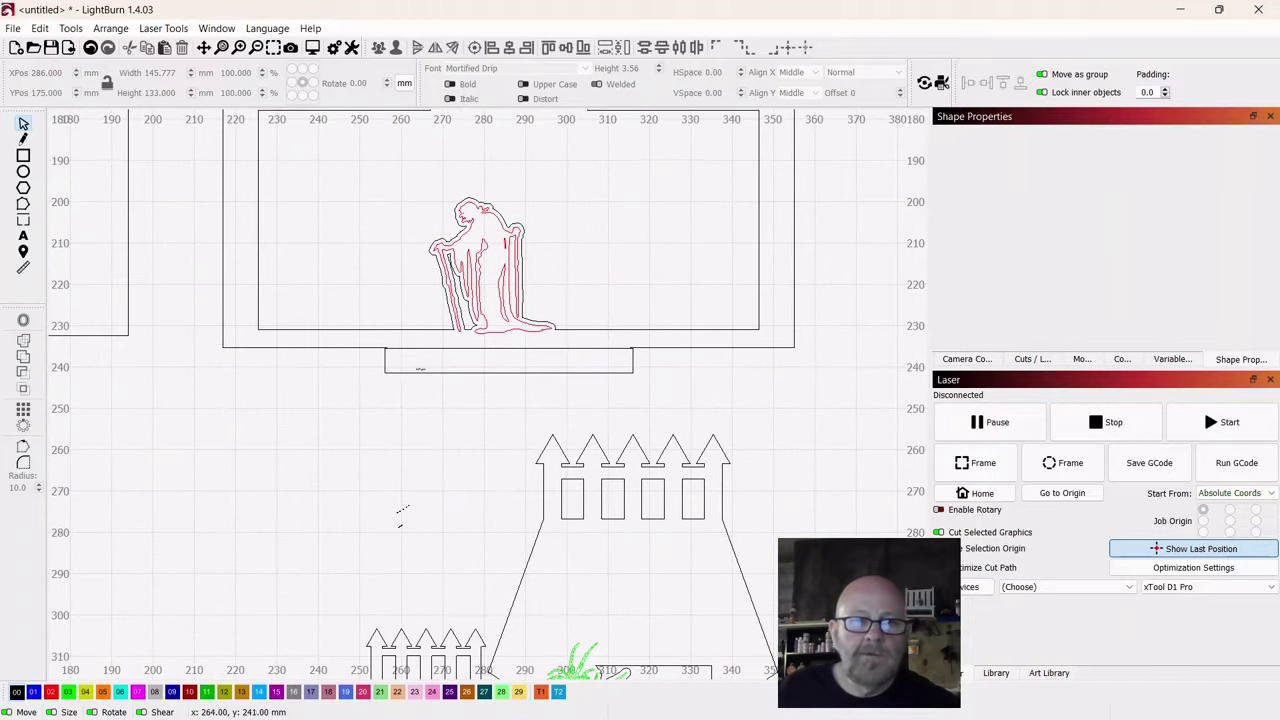
left_click(420, 384)
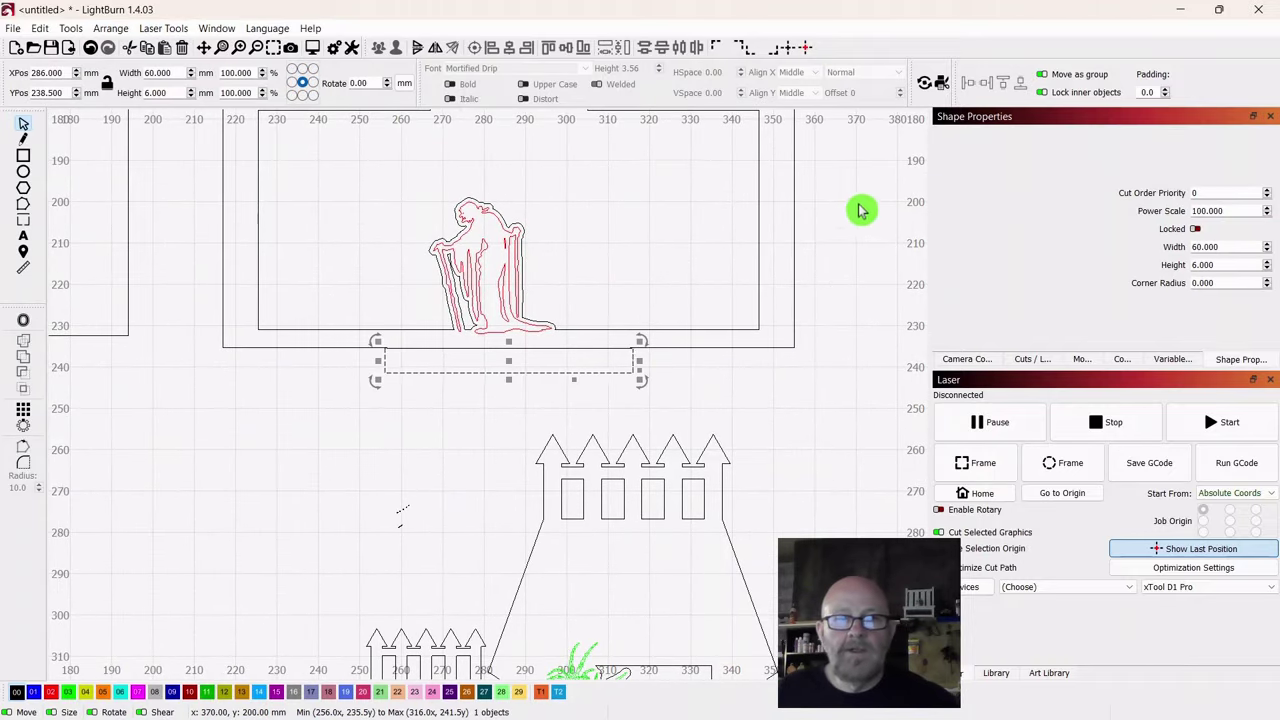
left_click(794, 222, "shift")
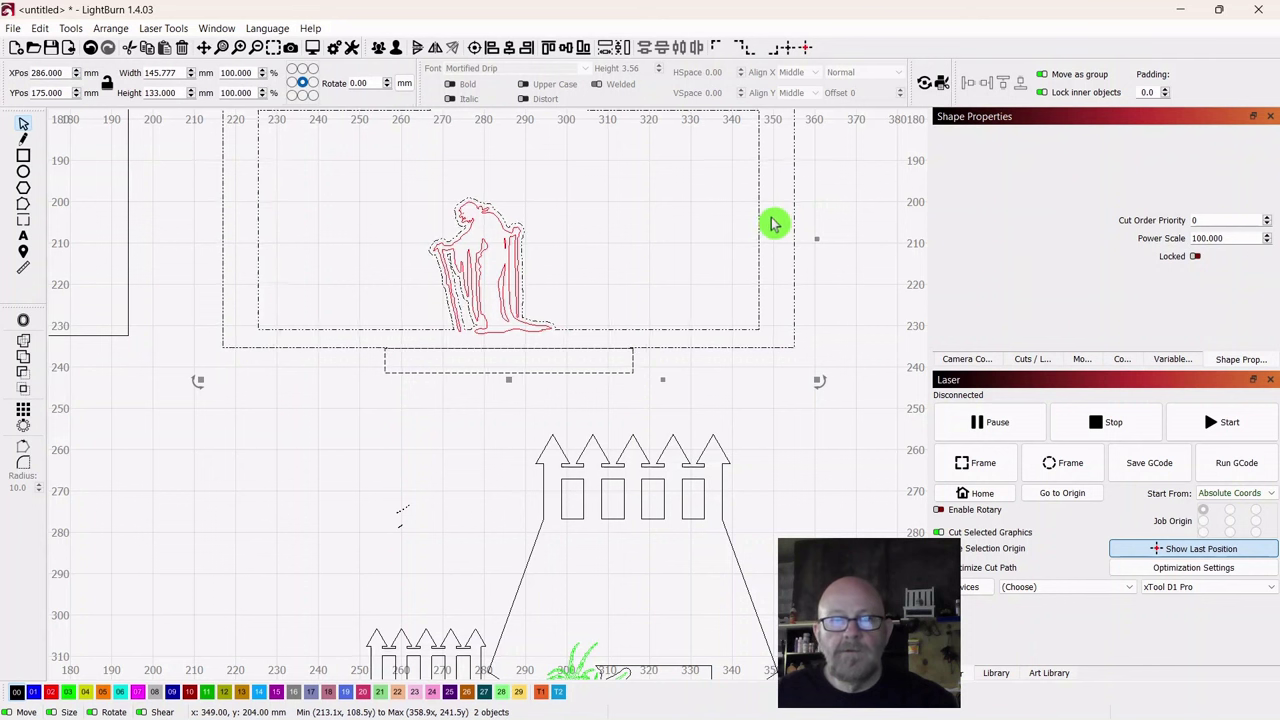
left_click(25, 348)
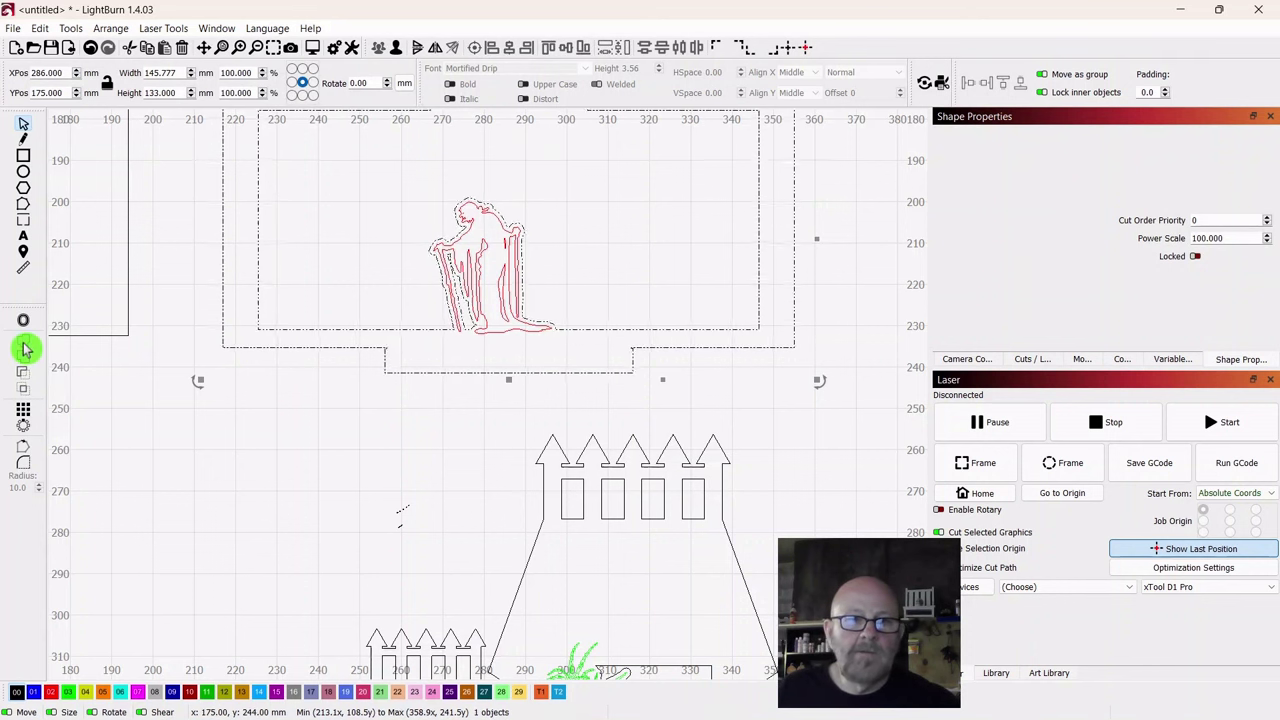
left_click(265, 460)
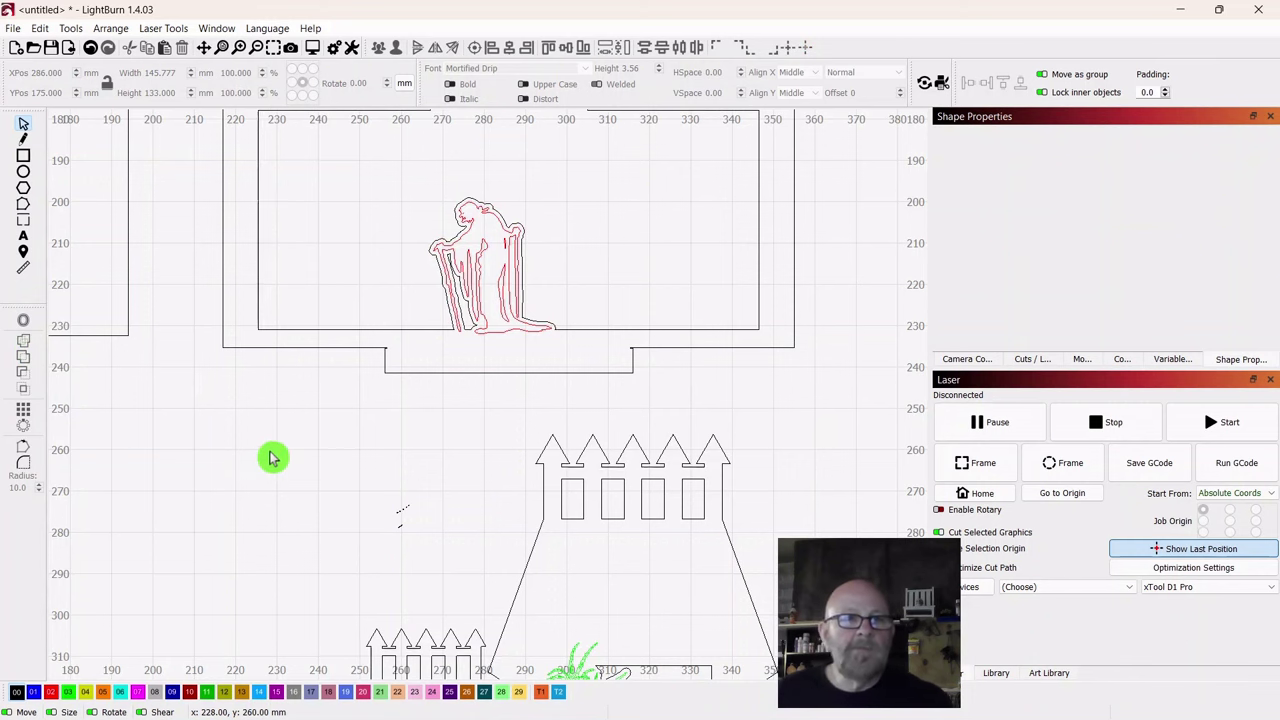
Step: Undo the union of the 6 mm high tab and the house outline
scroll(270, 458, "down", 3)
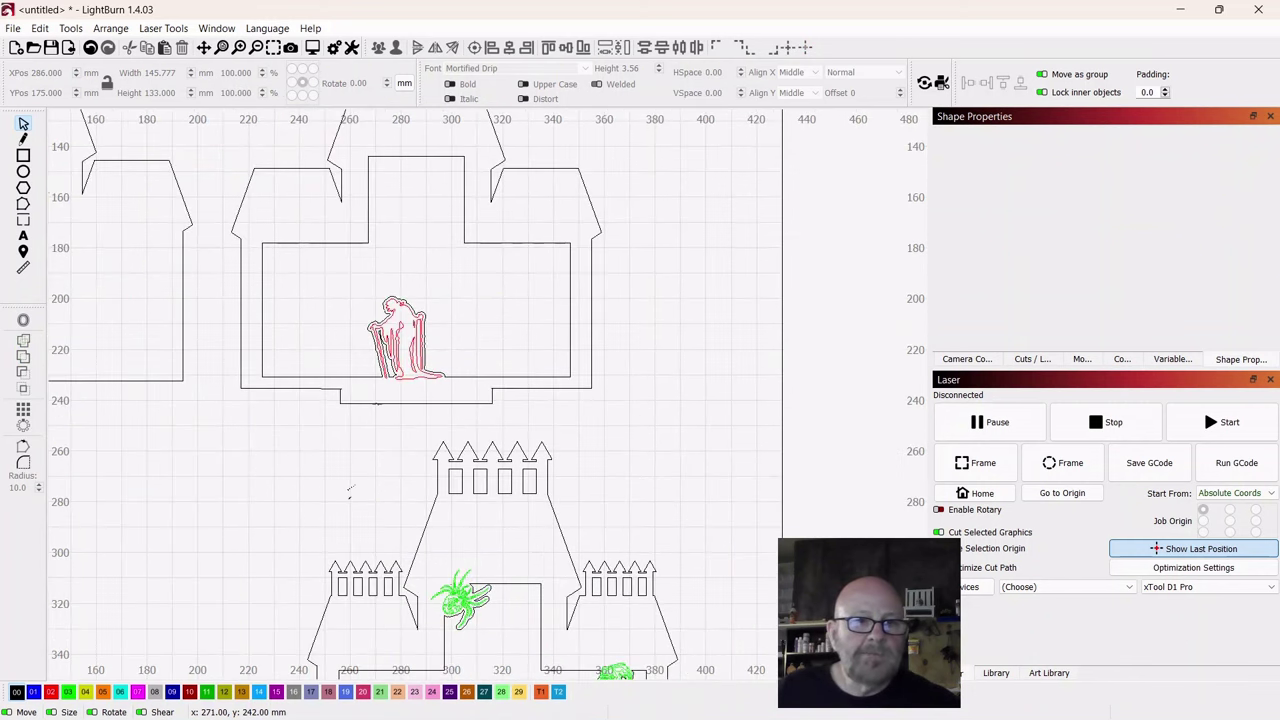
left_click(377, 404)
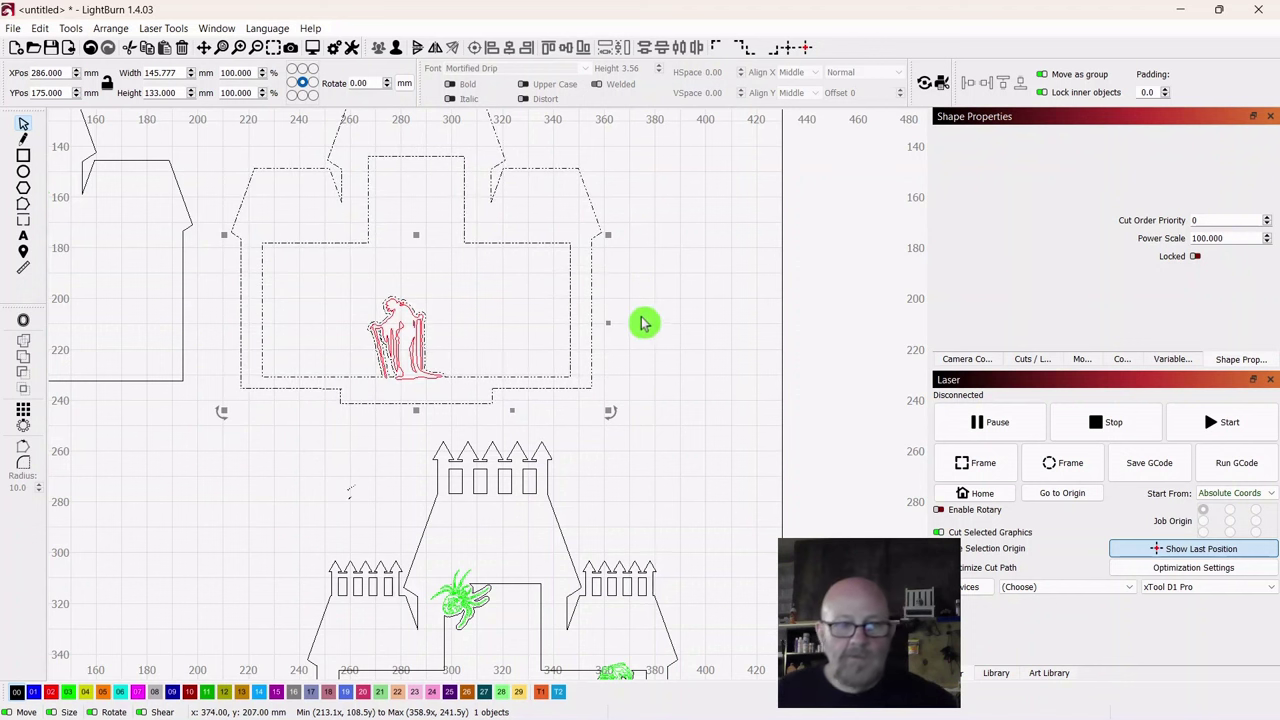
key("ctrl+u")
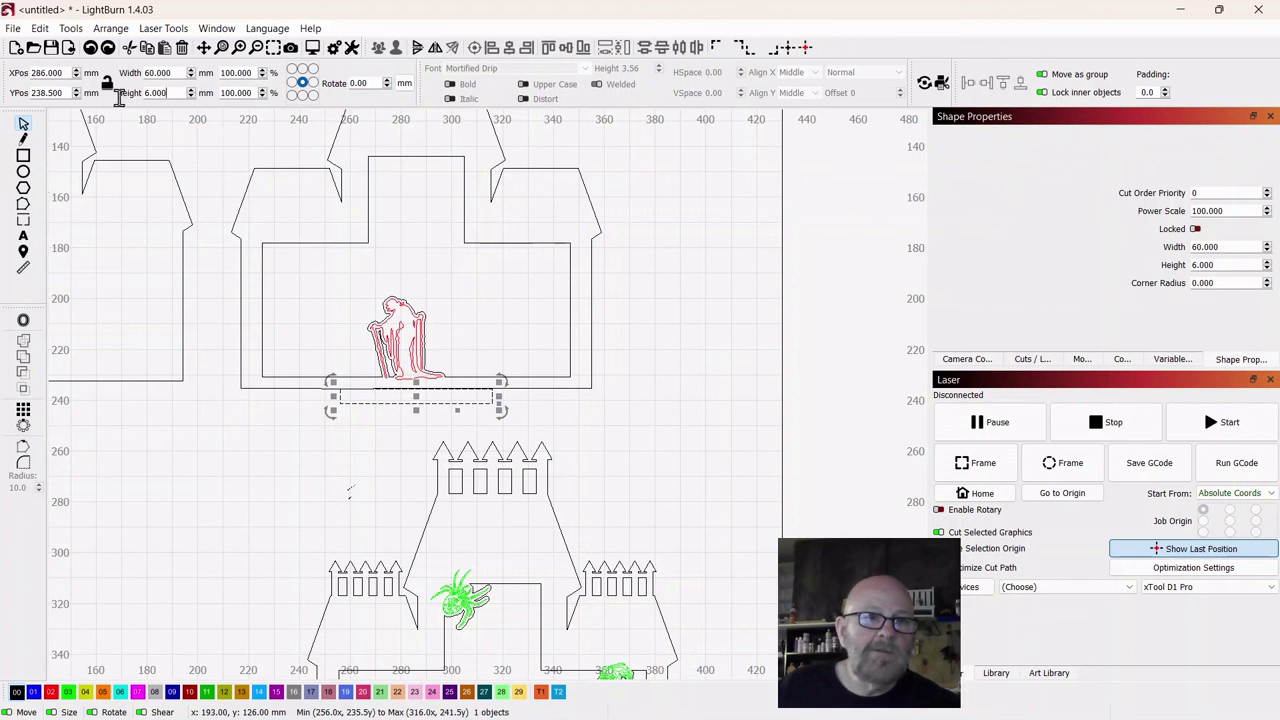
Step: Set the rectangle's height to 3 mm and move it up against the house's bottom edge, at Y 237 mm
left_click(679, 368)
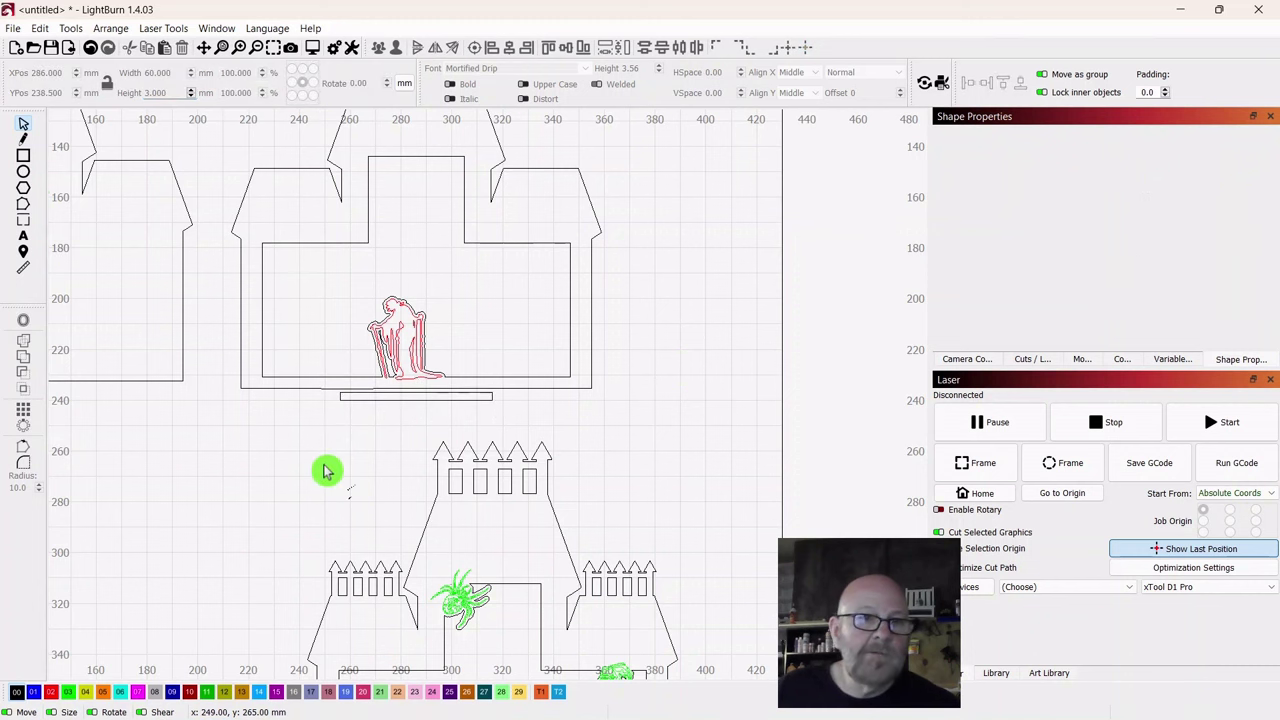
scroll(325, 470, "up", 3)
left_click_drag(556, 387, 545, 497)
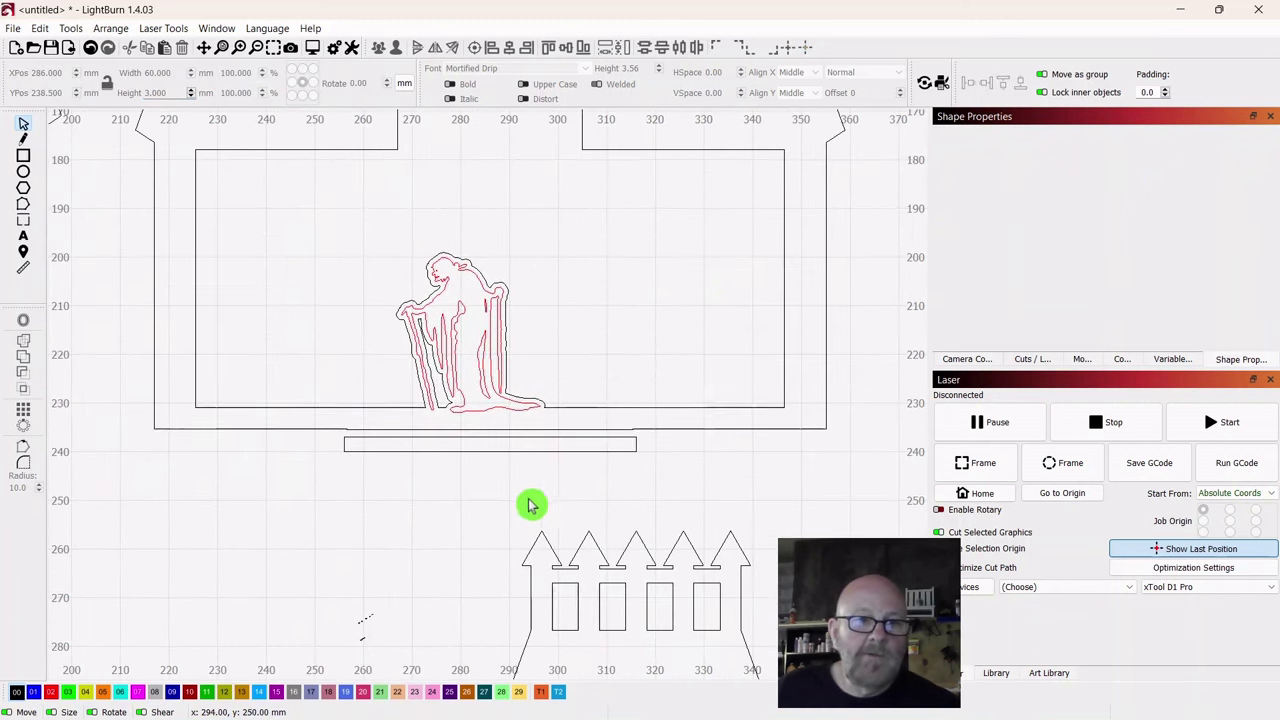
left_click(487, 437)
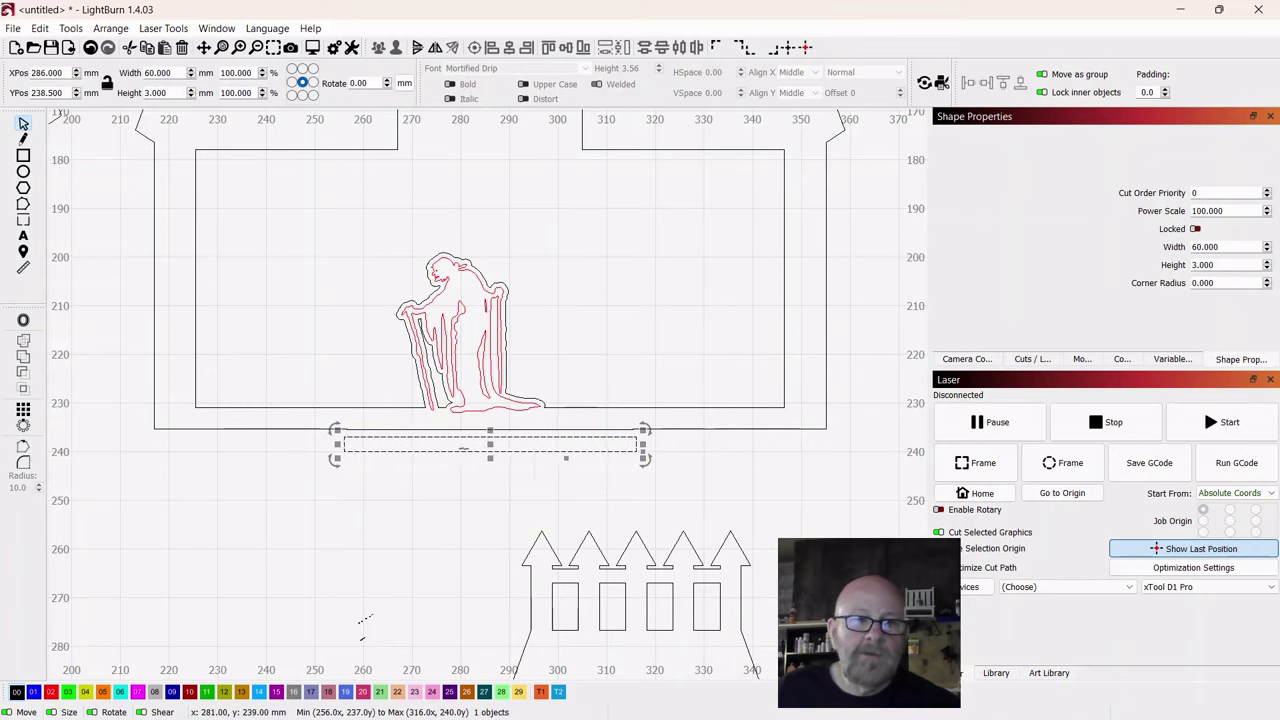
scroll(463, 447, "up", 3)
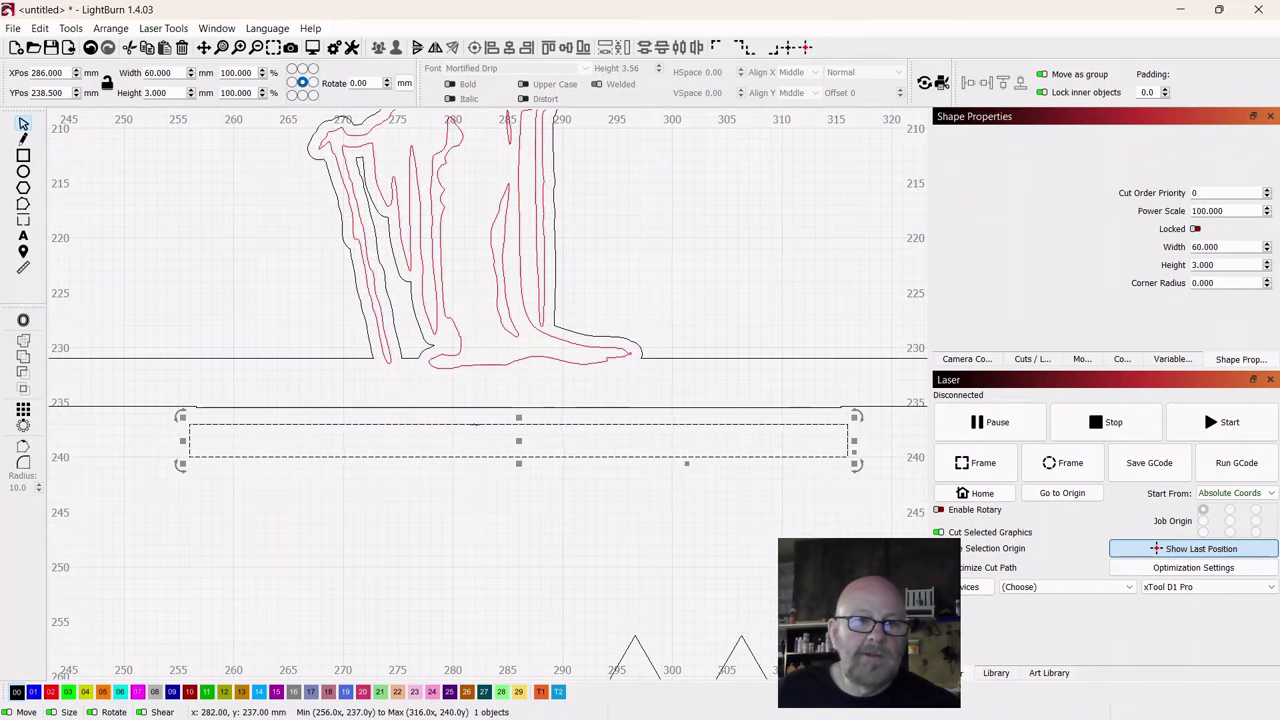
scroll(472, 438, "up", 3)
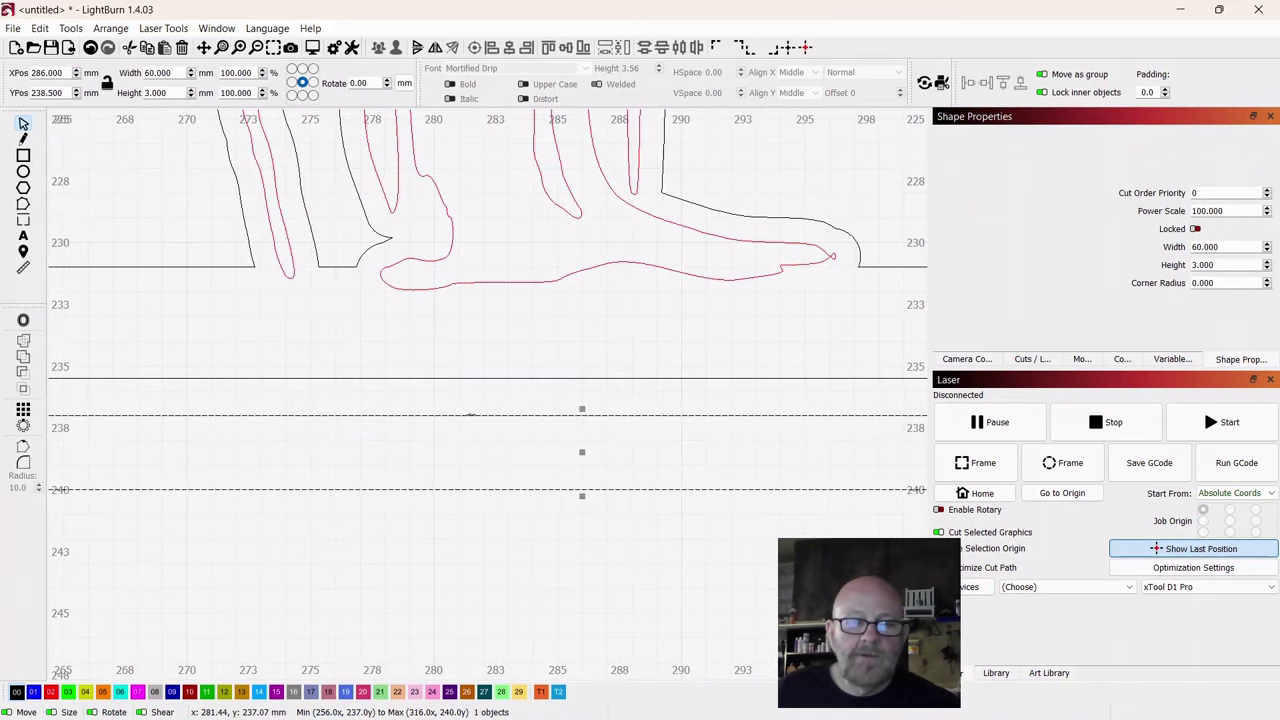
left_click_drag(472, 415, 478, 388)
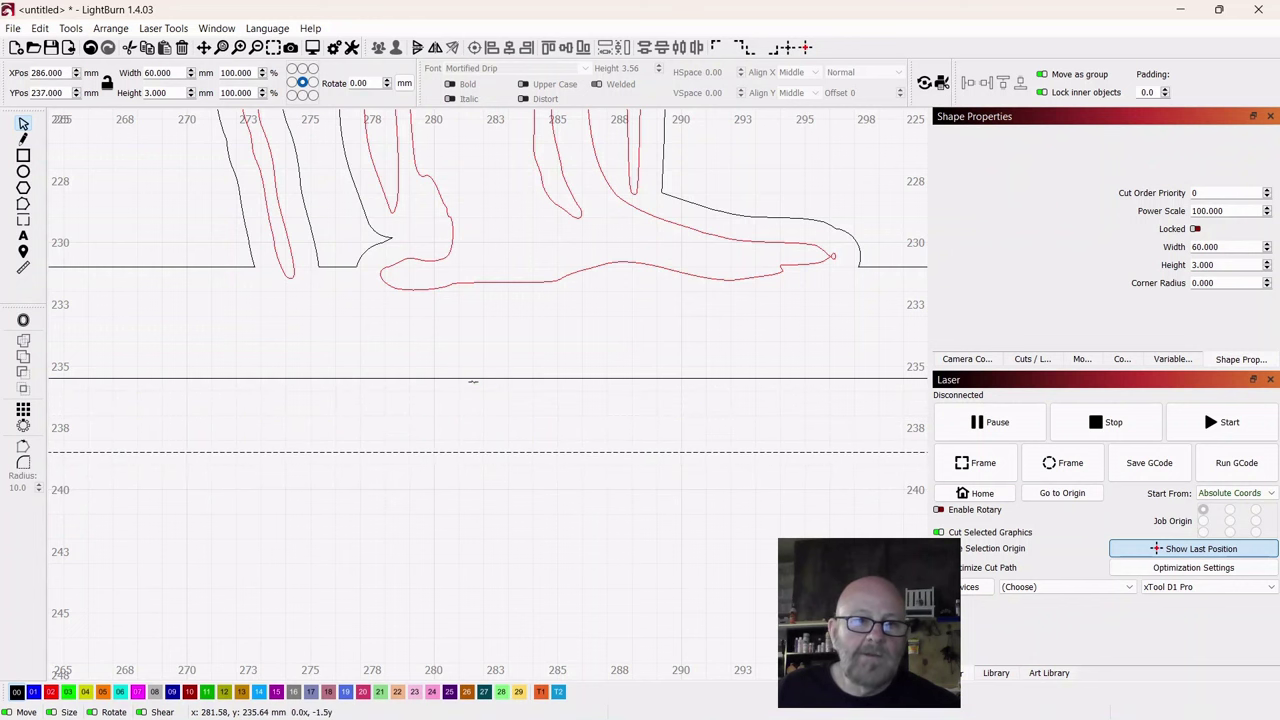
scroll(414, 509, "down", 4)
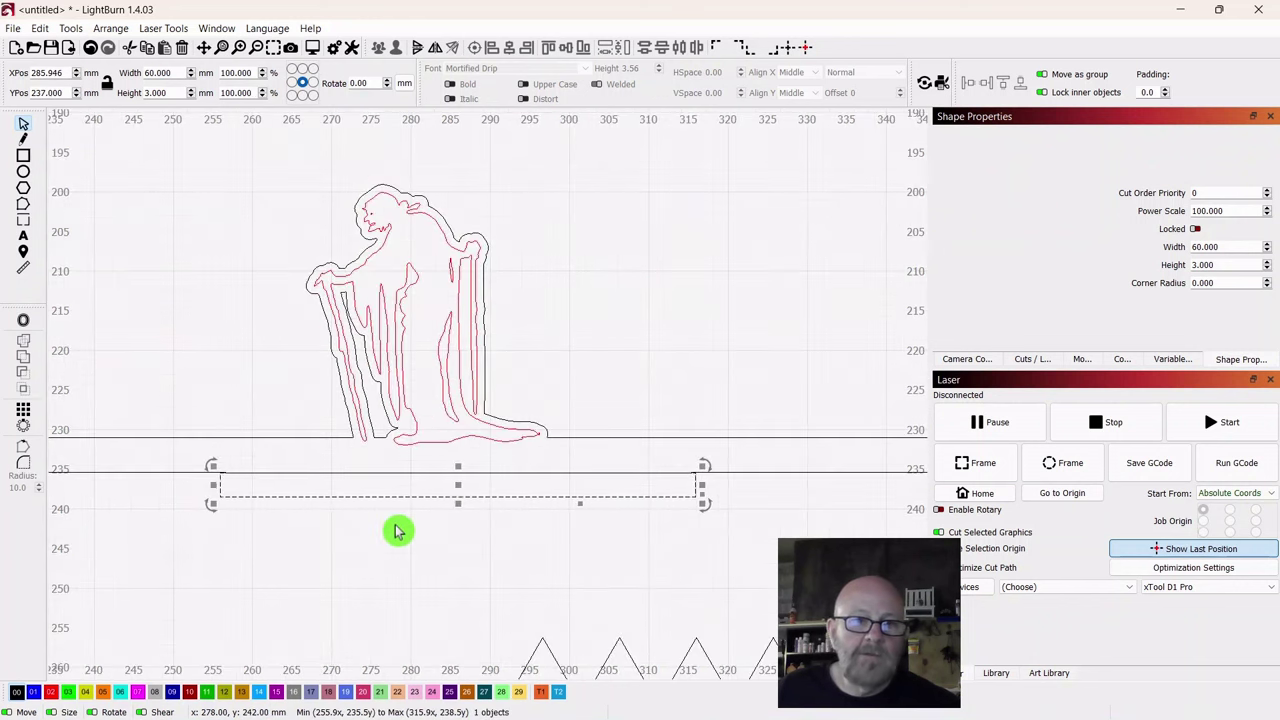
scroll(770, 533, "down", 4)
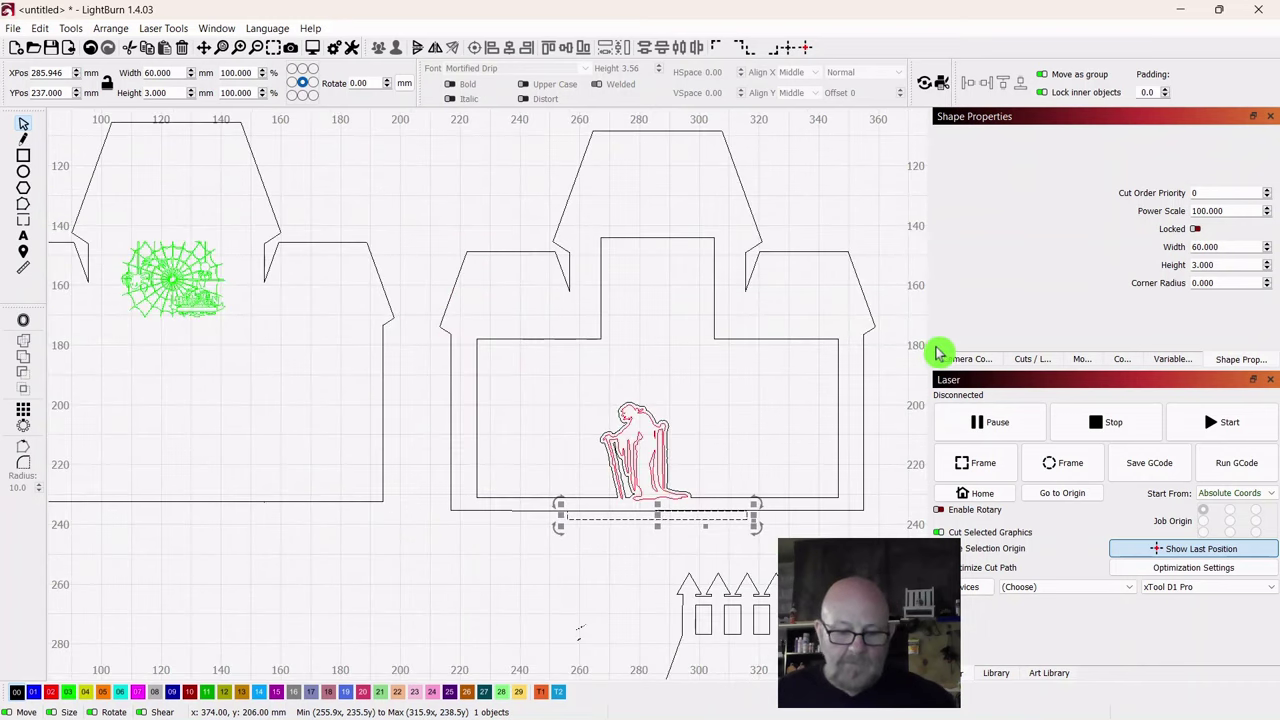
Step: Merge the 60 × 3 mm rectangle with the outline of the house containing the red figure using a Boolean union
left_click(818, 294, "shift")
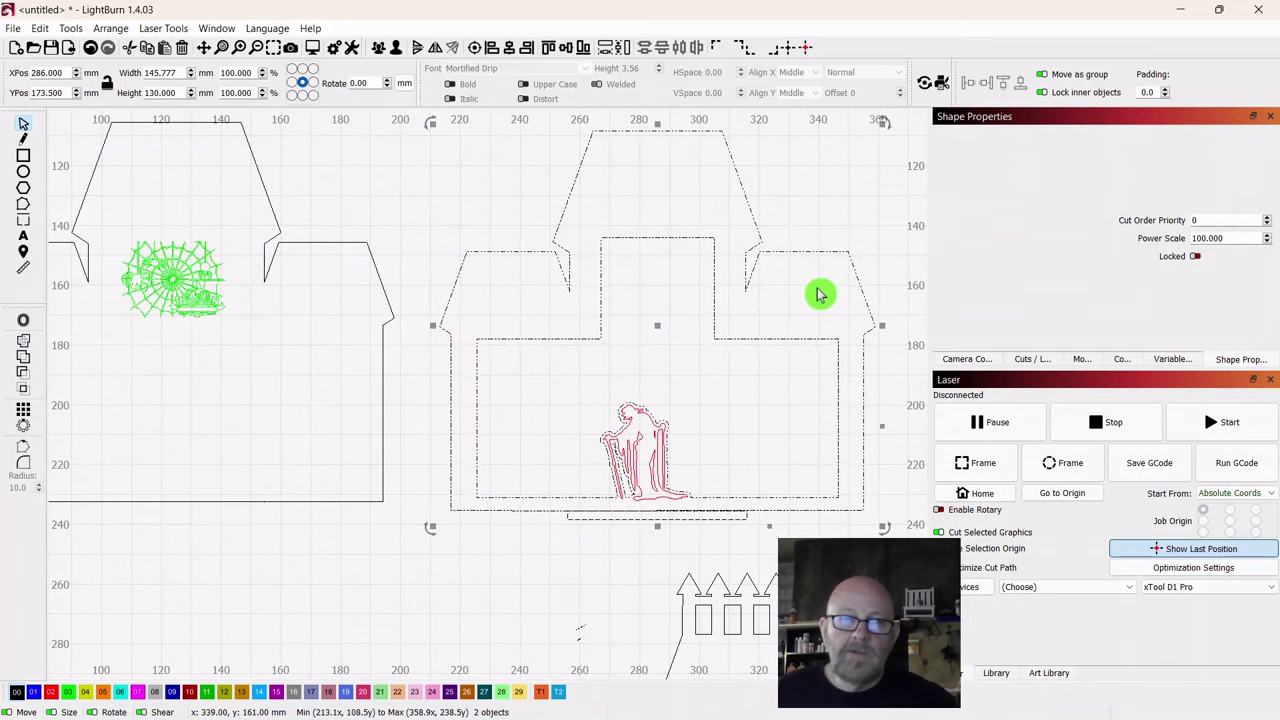
left_click(27, 348)
left_click(326, 583)
Step: Examine the merged bottom tab and the layout of all three house layers
scroll(331, 570, "up", 2)
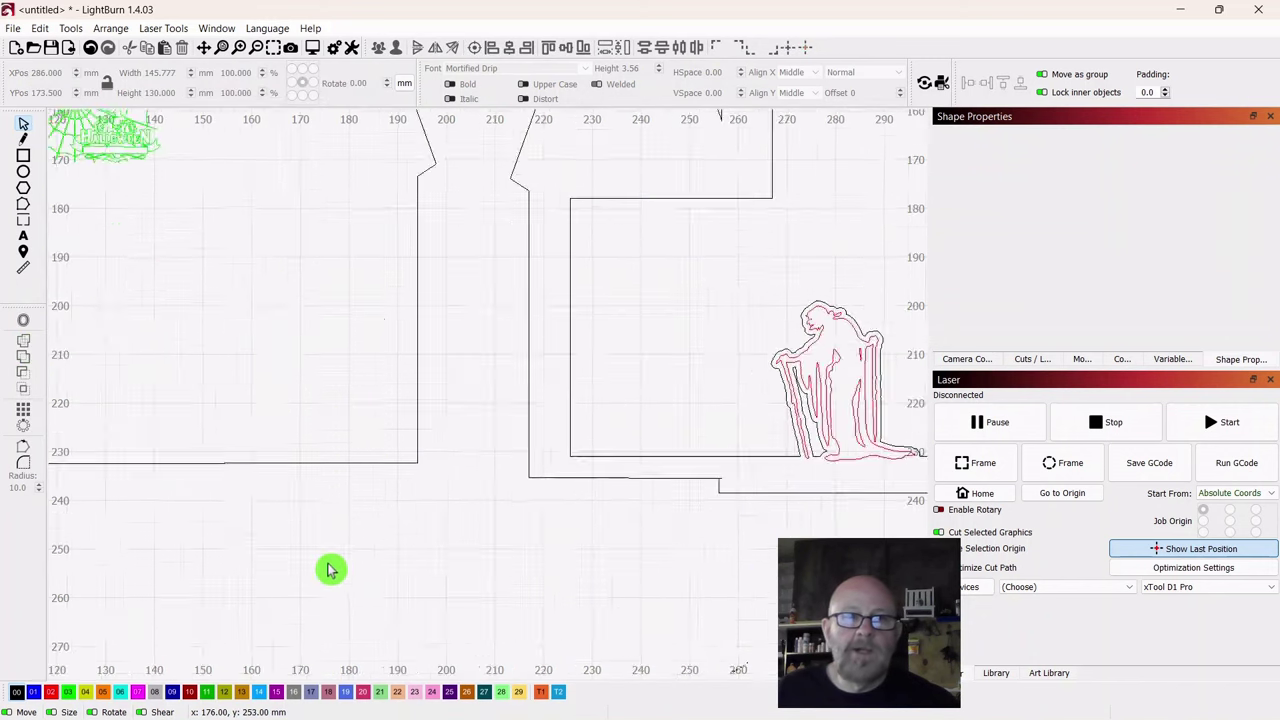
scroll(331, 570, "down", 5)
left_click_drag(654, 549, 627, 380)
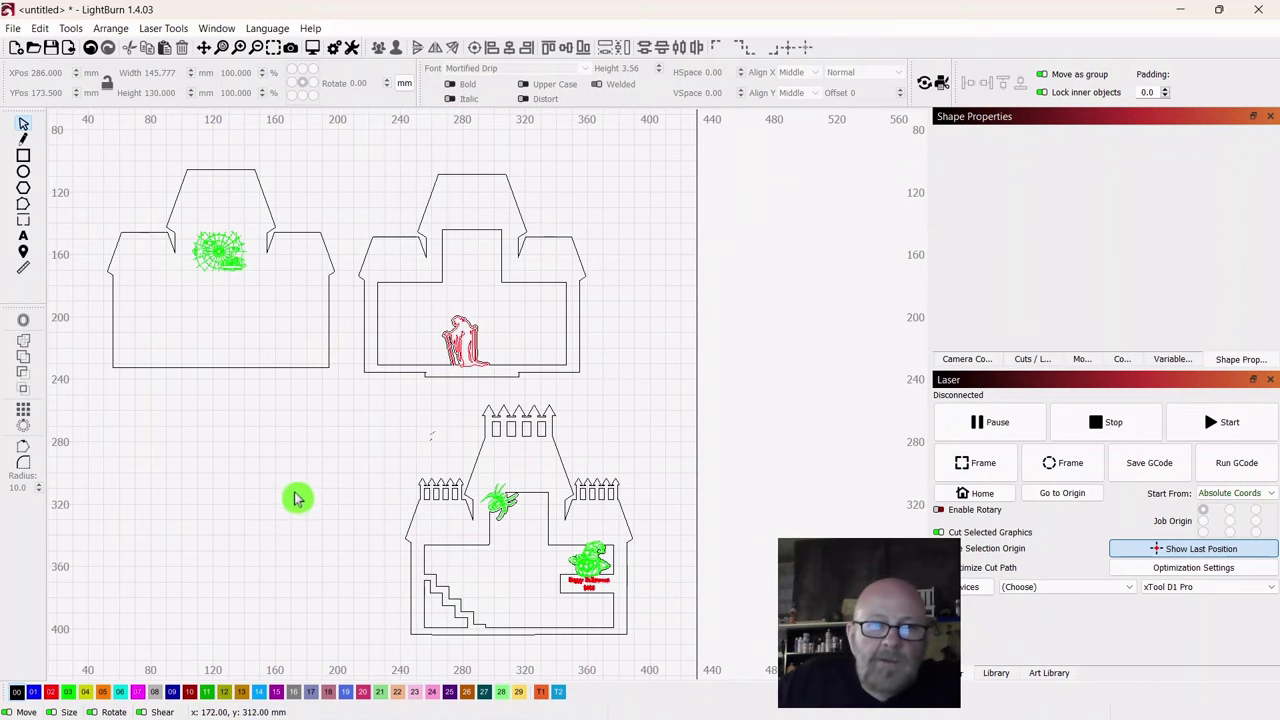
scroll(386, 437, "up", 4)
scroll(474, 409, "down", 3)
left_click_drag(474, 409, 420, 449)
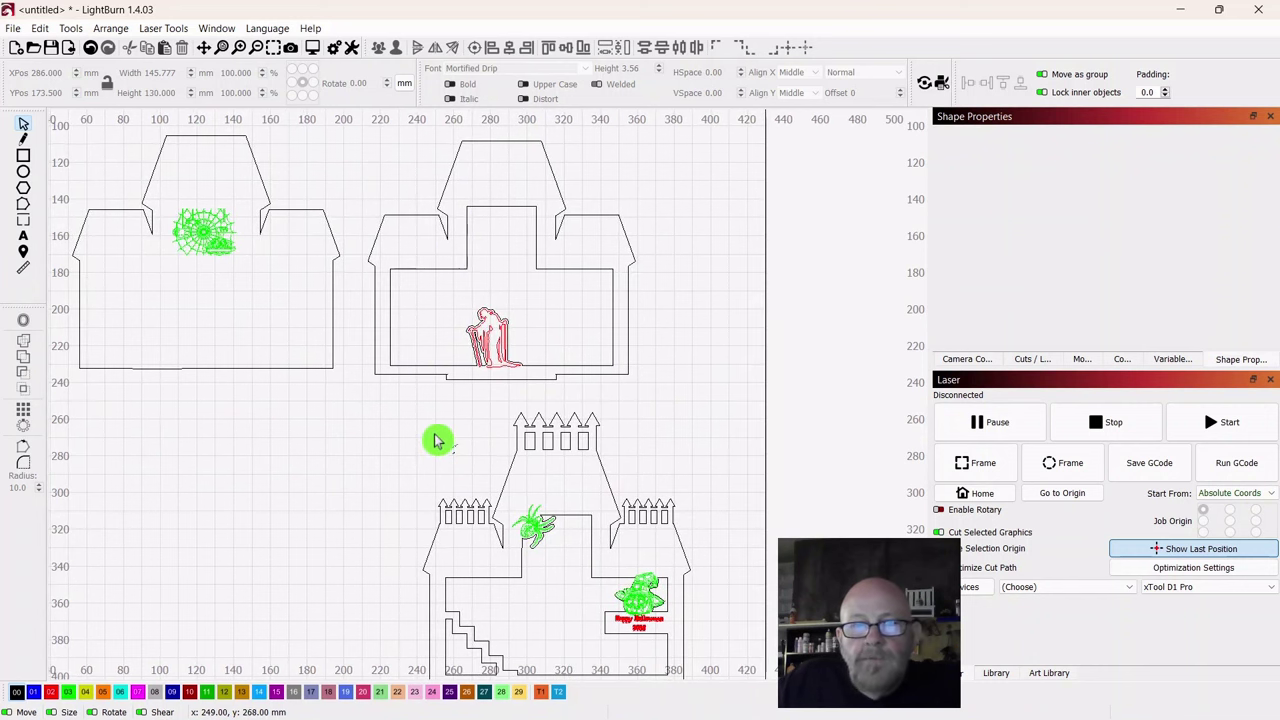
scroll(437, 440, "up", 1)
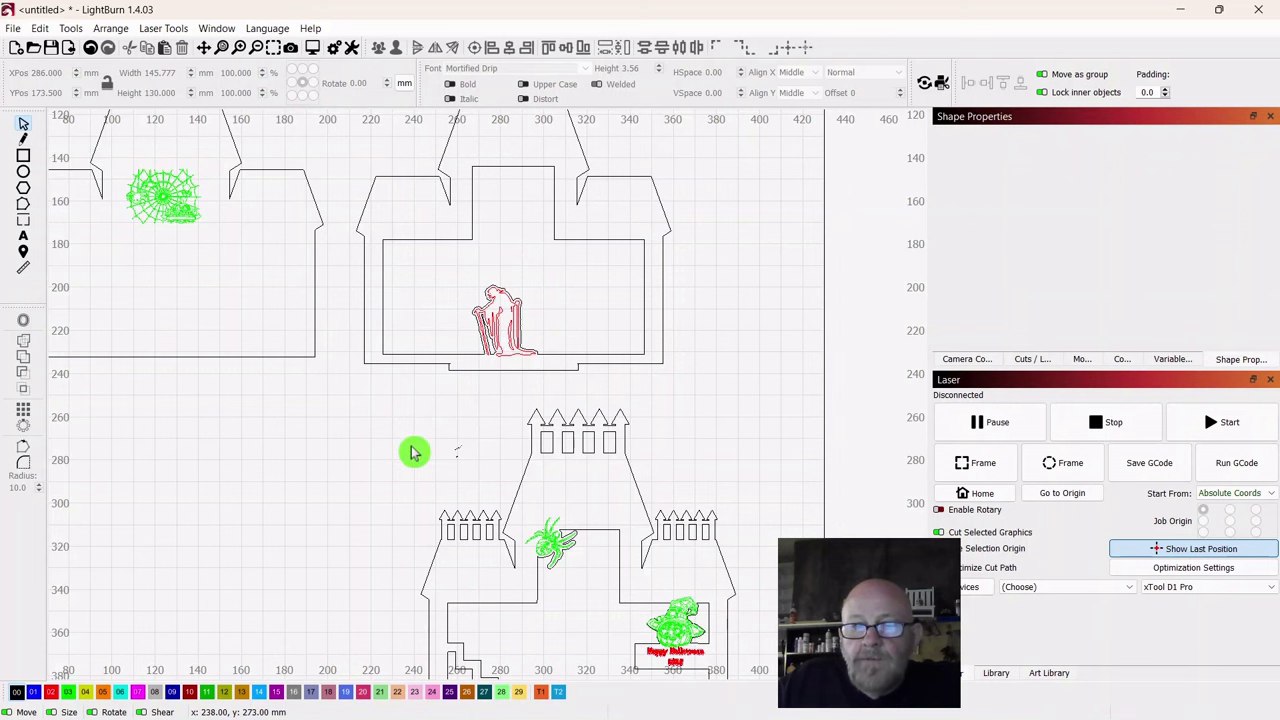
scroll(414, 451, "up", 1)
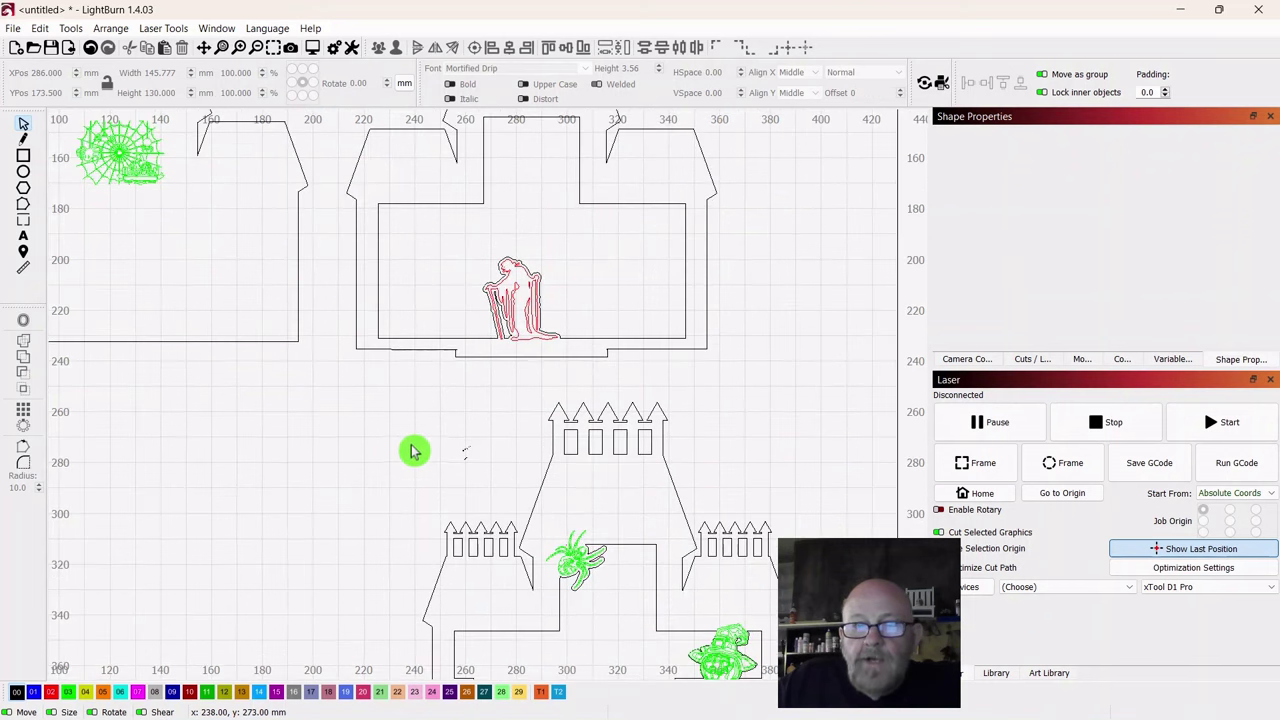
scroll(414, 451, "down", 2)
left_click_drag(366, 480, 503, 466)
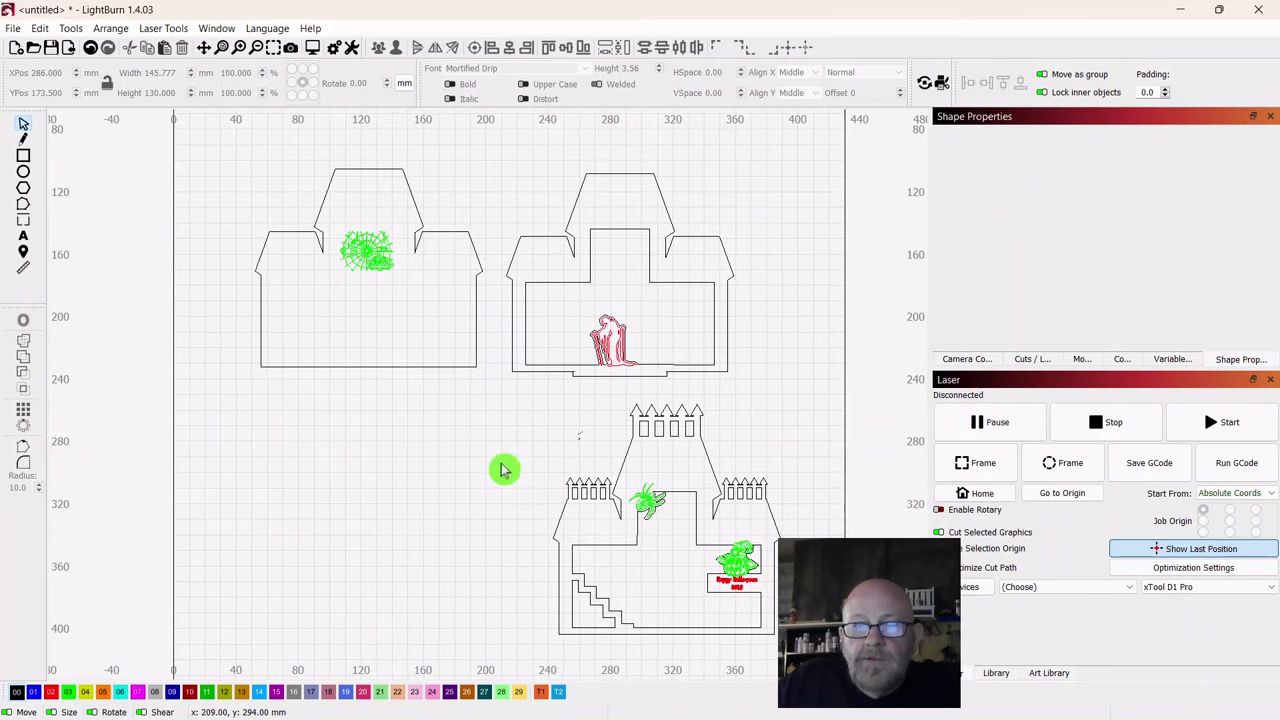
Step: Select the tabbed house outline together with its red hunched figure and ungroup them
left_click_drag(751, 219, 590, 358)
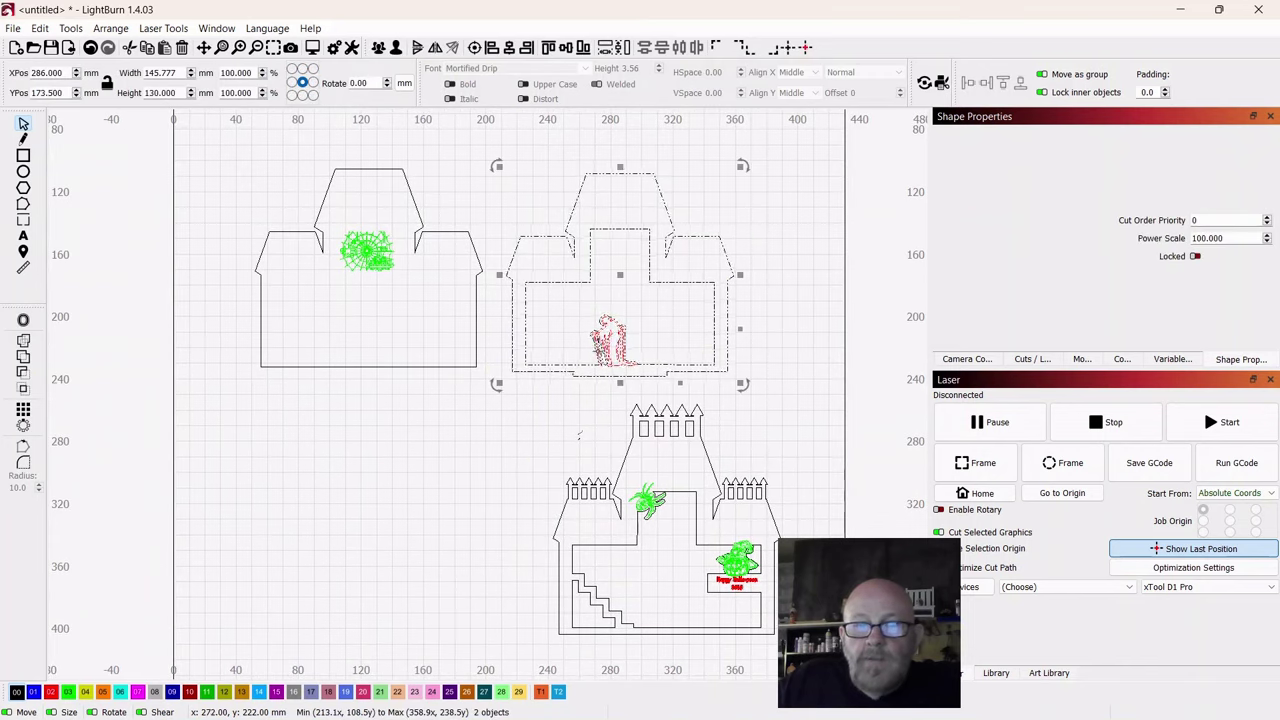
right_click(622, 279)
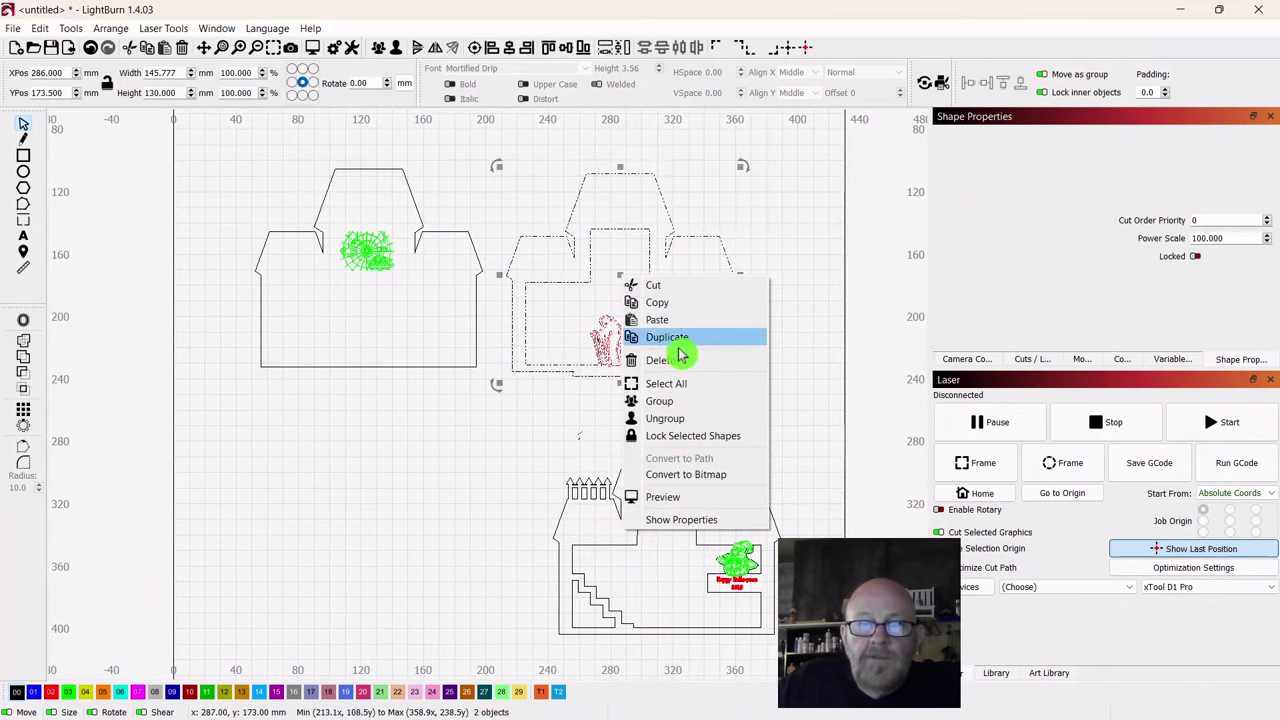
left_click(663, 418)
left_click(489, 458)
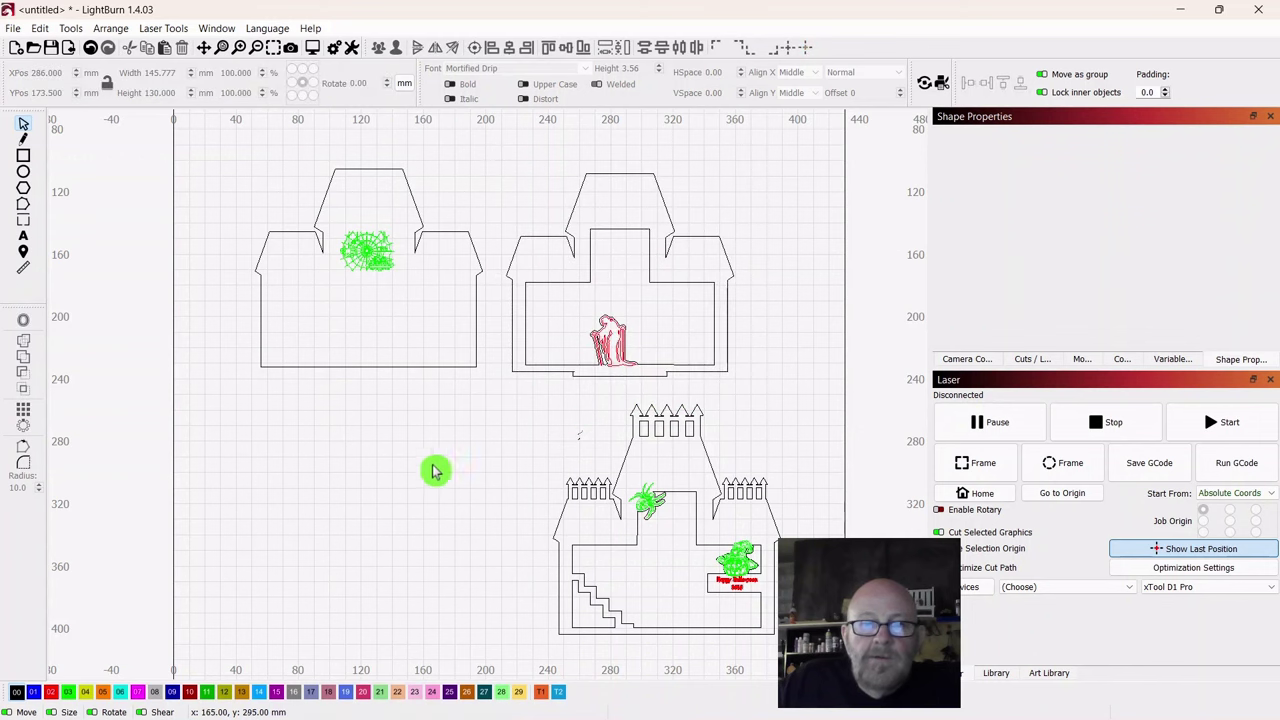
Step: Move the battlemented castle layer with the staircase to the empty area below the spiderweb house
left_click_drag(434, 466, 466, 394)
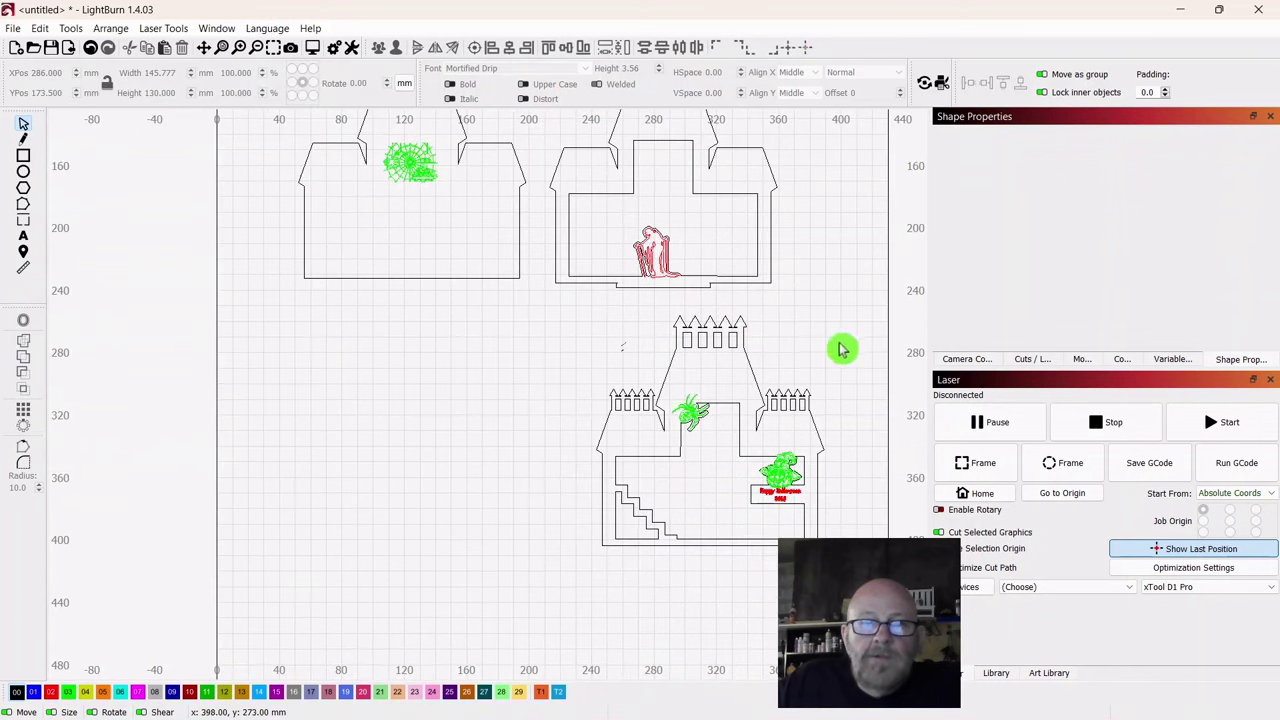
left_click_drag(860, 320, 589, 574)
left_click_drag(708, 448, 409, 434)
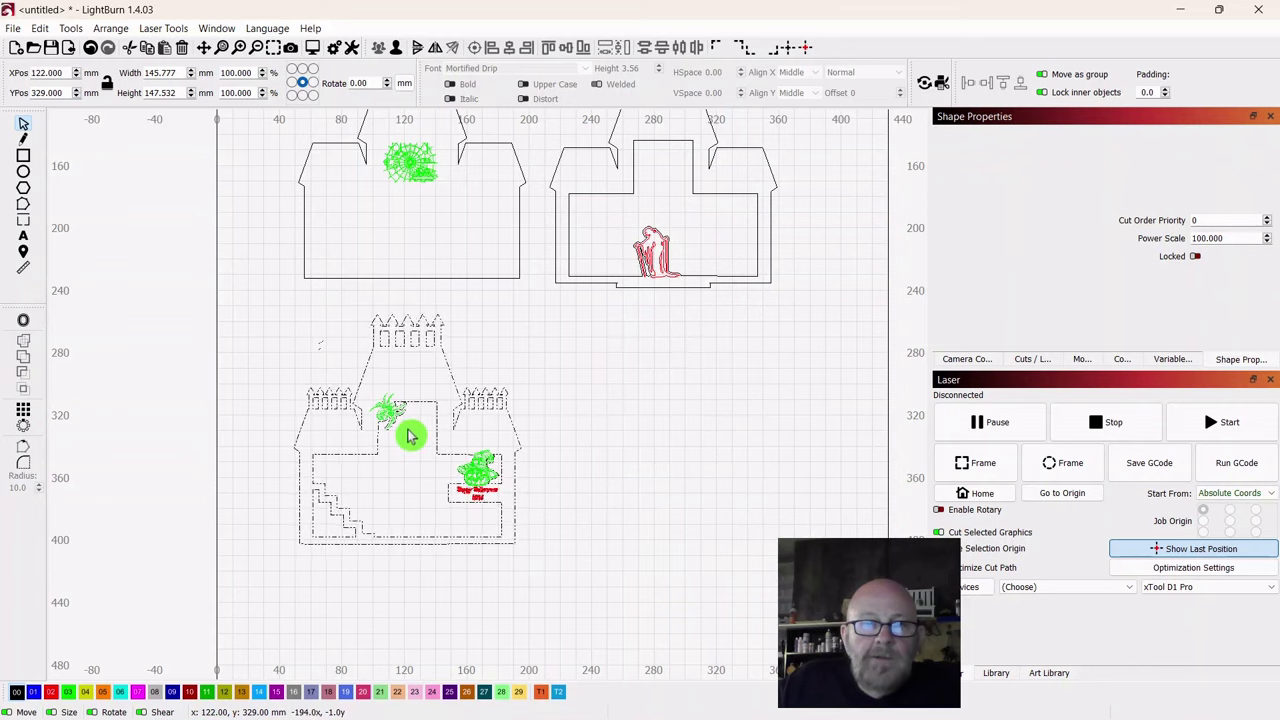
left_click_drag(752, 404, 691, 482)
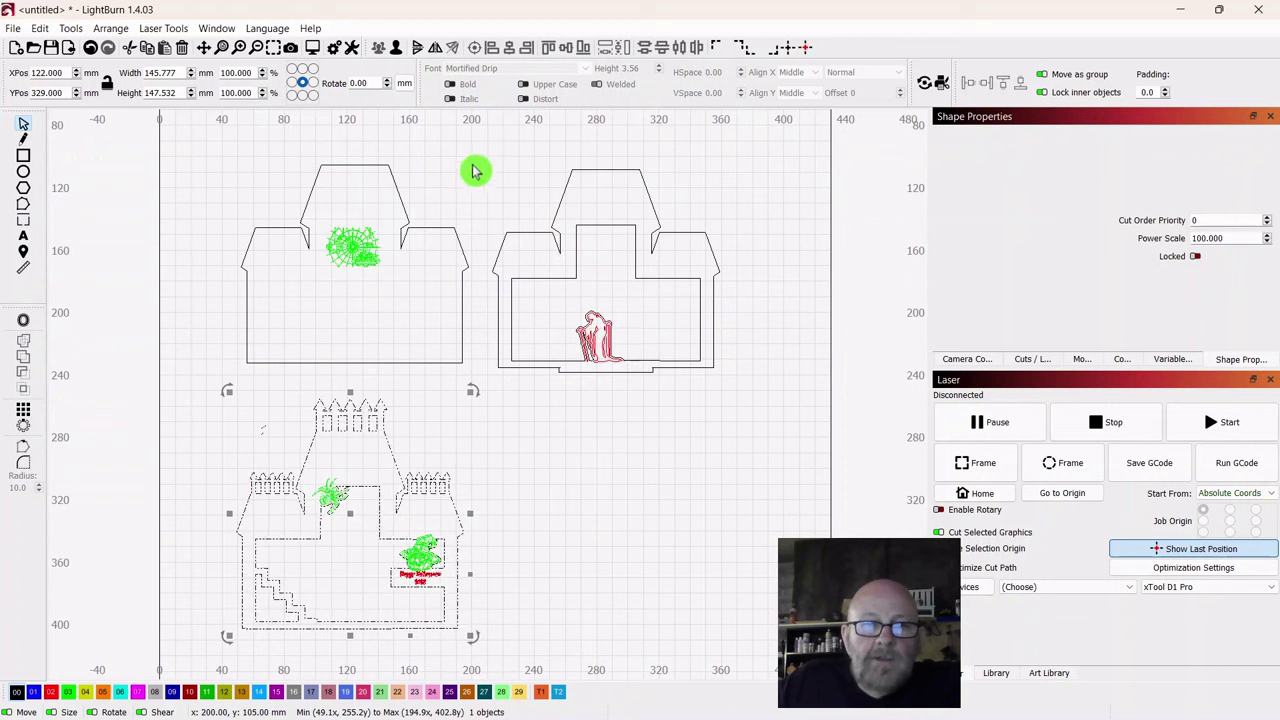
Step: Move the spiderweb house below the red-figure house and put the battlemented castle in its former place
left_click_drag(443, 160, 290, 295)
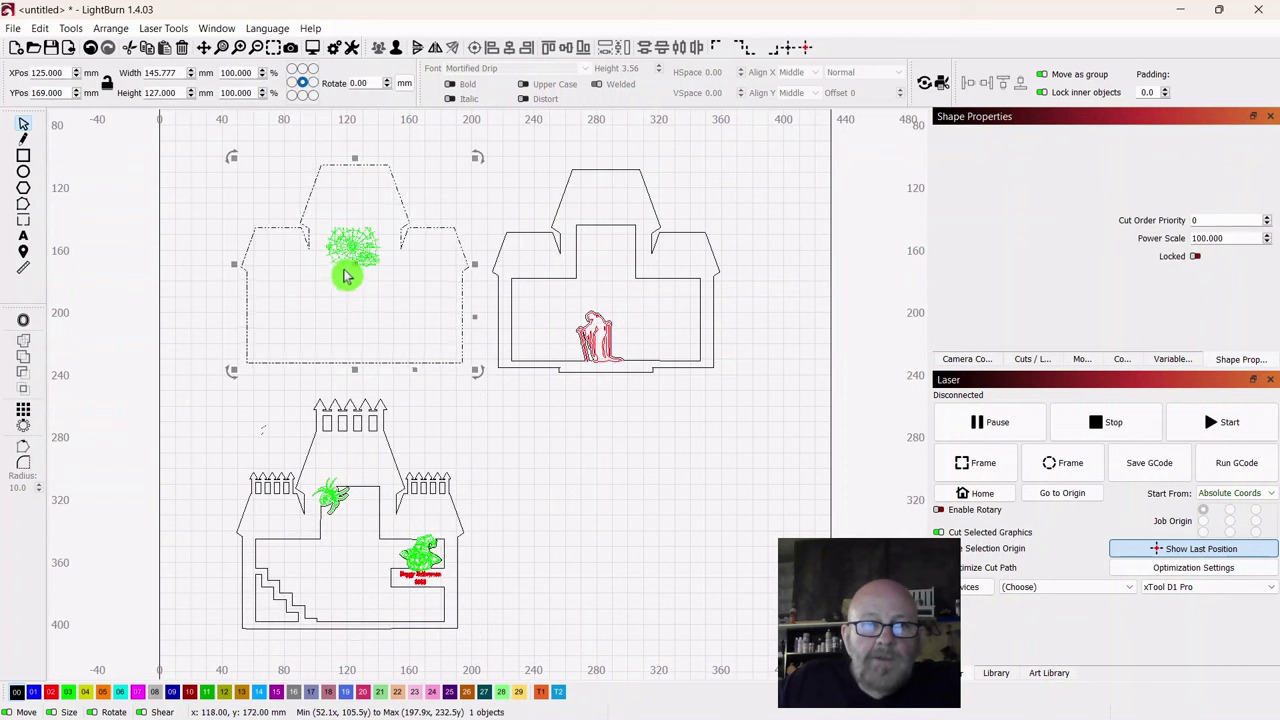
left_click_drag(355, 265, 609, 509)
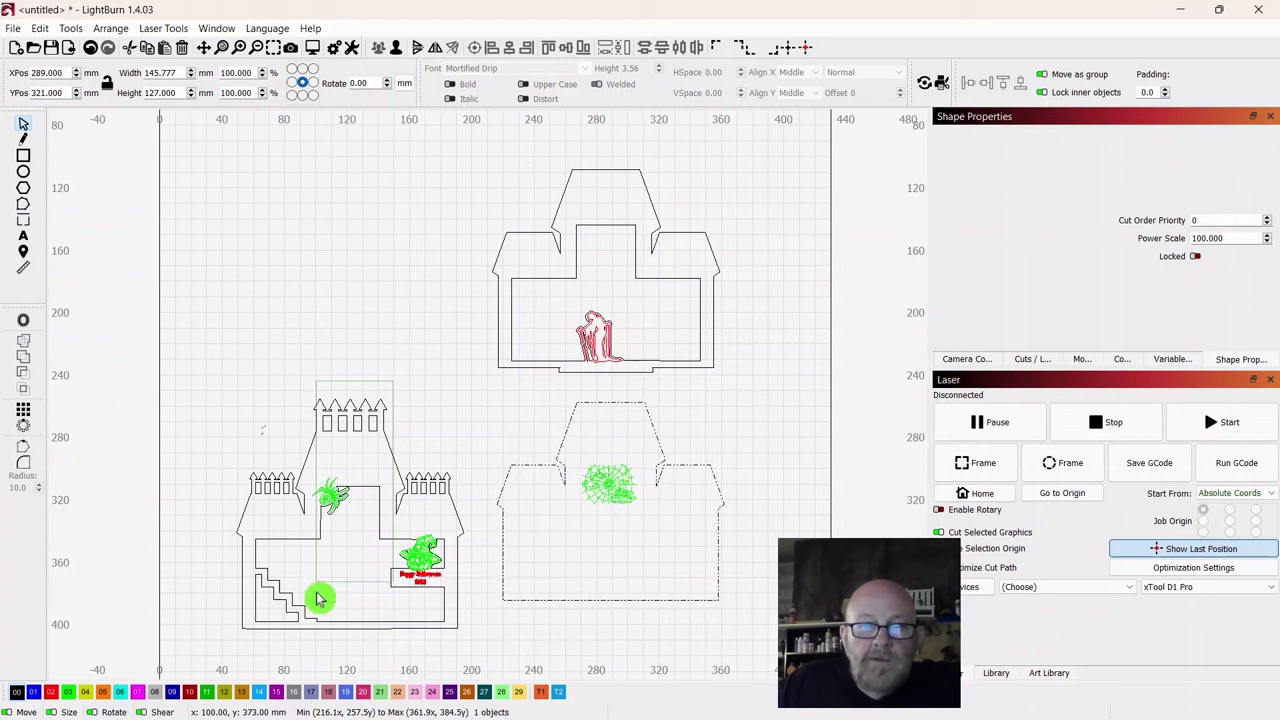
left_click(320, 620)
left_click_drag(363, 537, 349, 266)
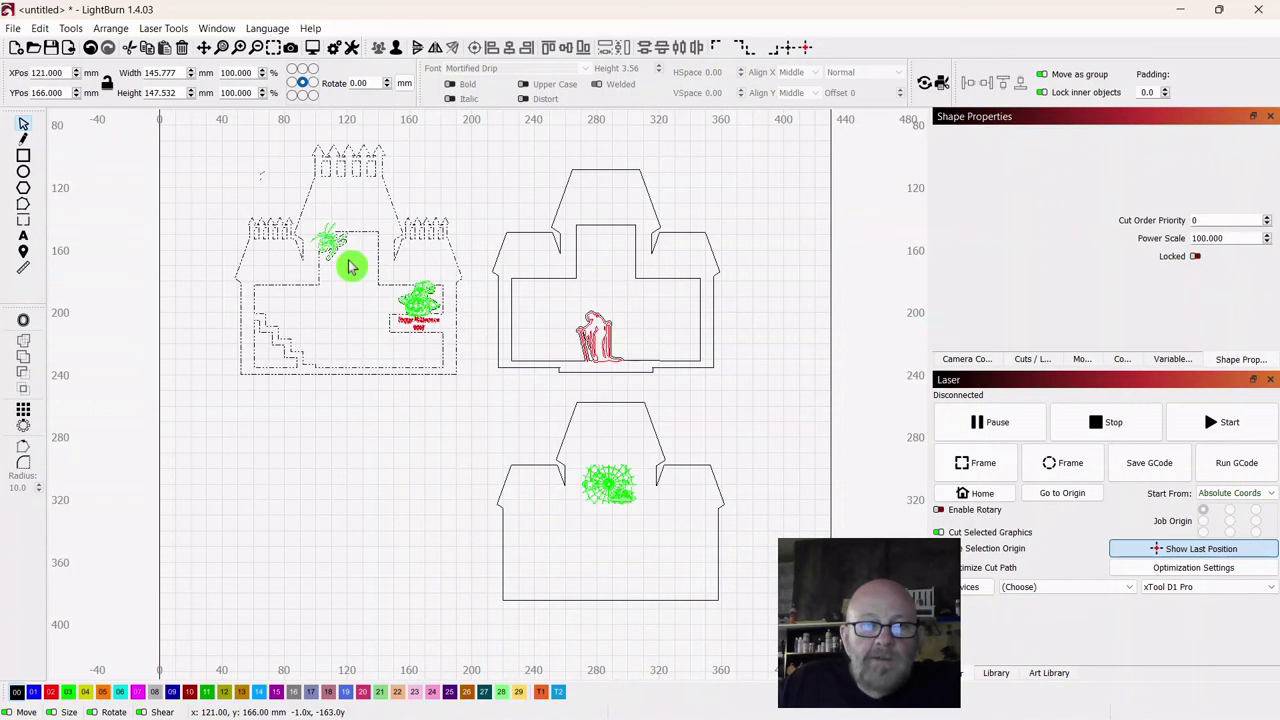
left_click(294, 500)
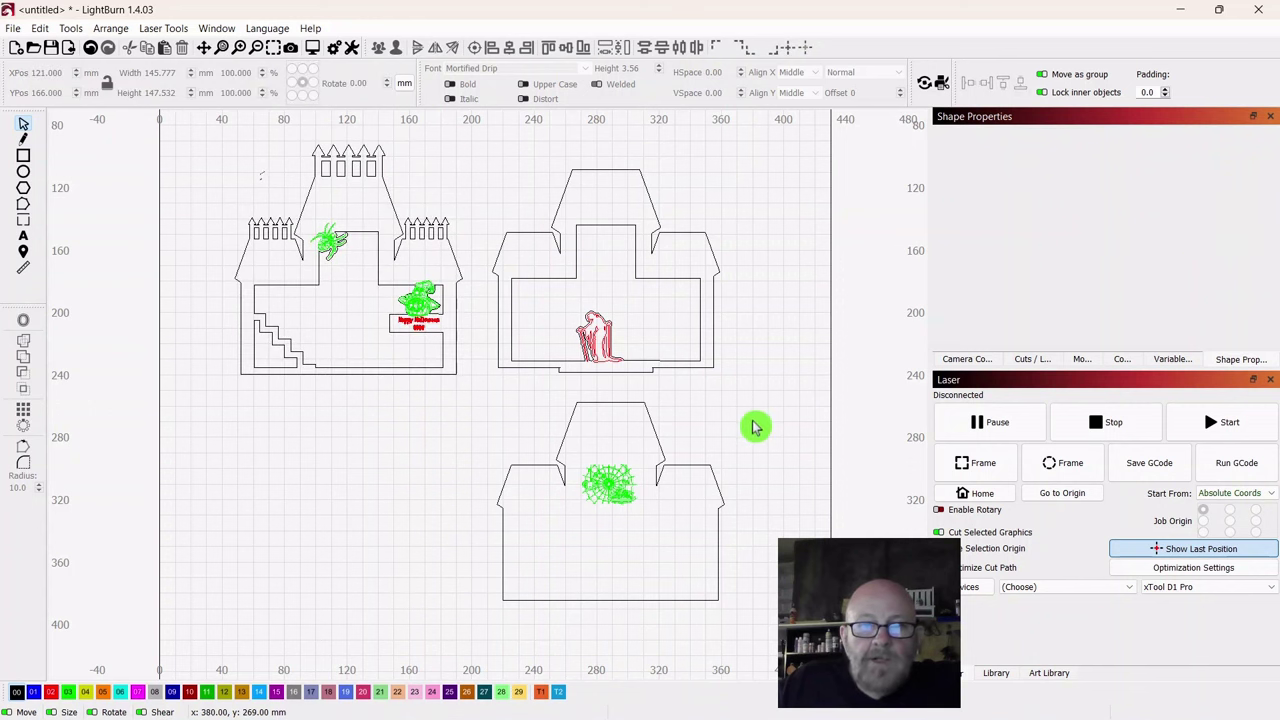
Step: Shift all three house layers together to X 173, Y 235 mm, making room beside the red-figure house
scroll(755, 428, "down", 2)
scroll(752, 428, "up", 2)
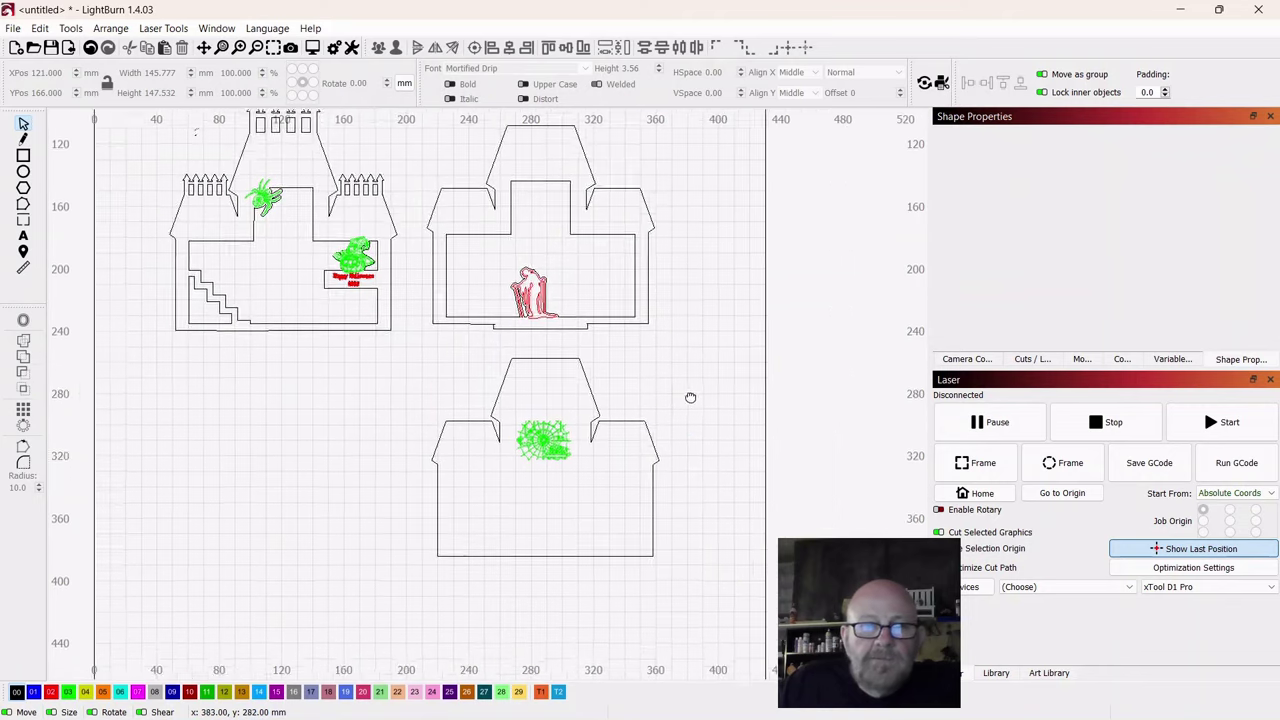
left_click_drag(689, 397, 720, 451)
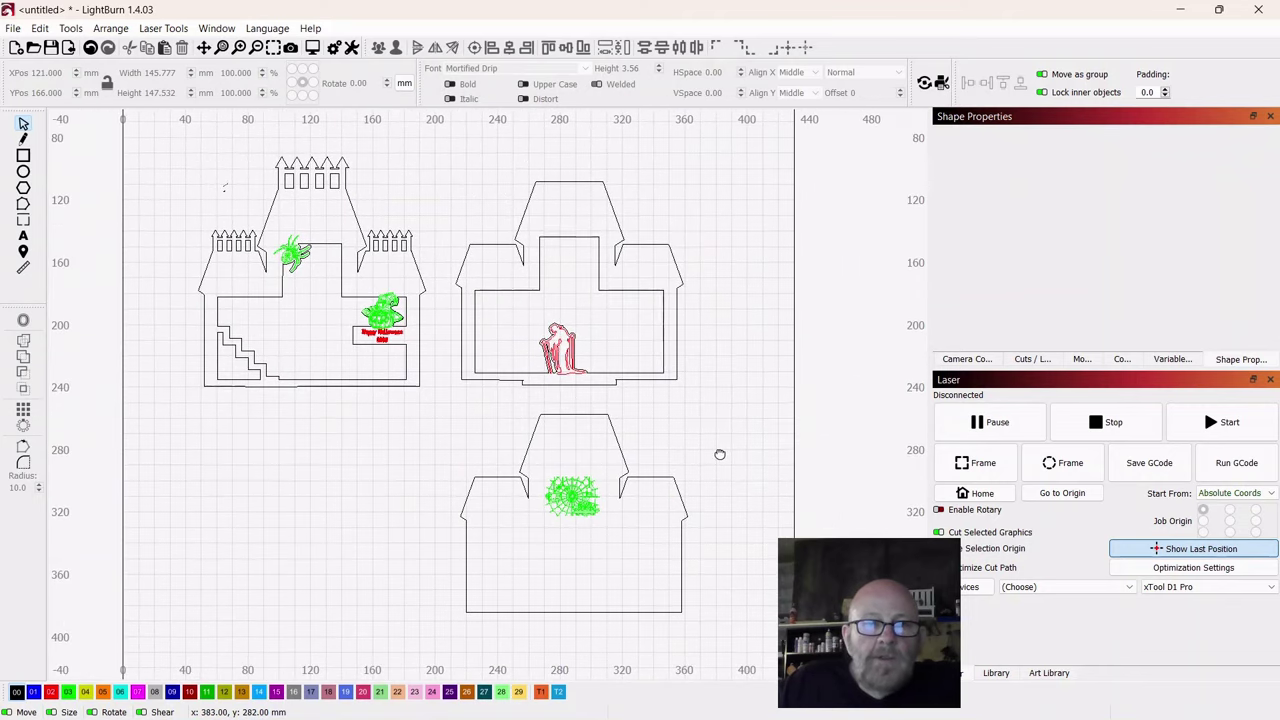
left_click_drag(740, 183, 220, 631)
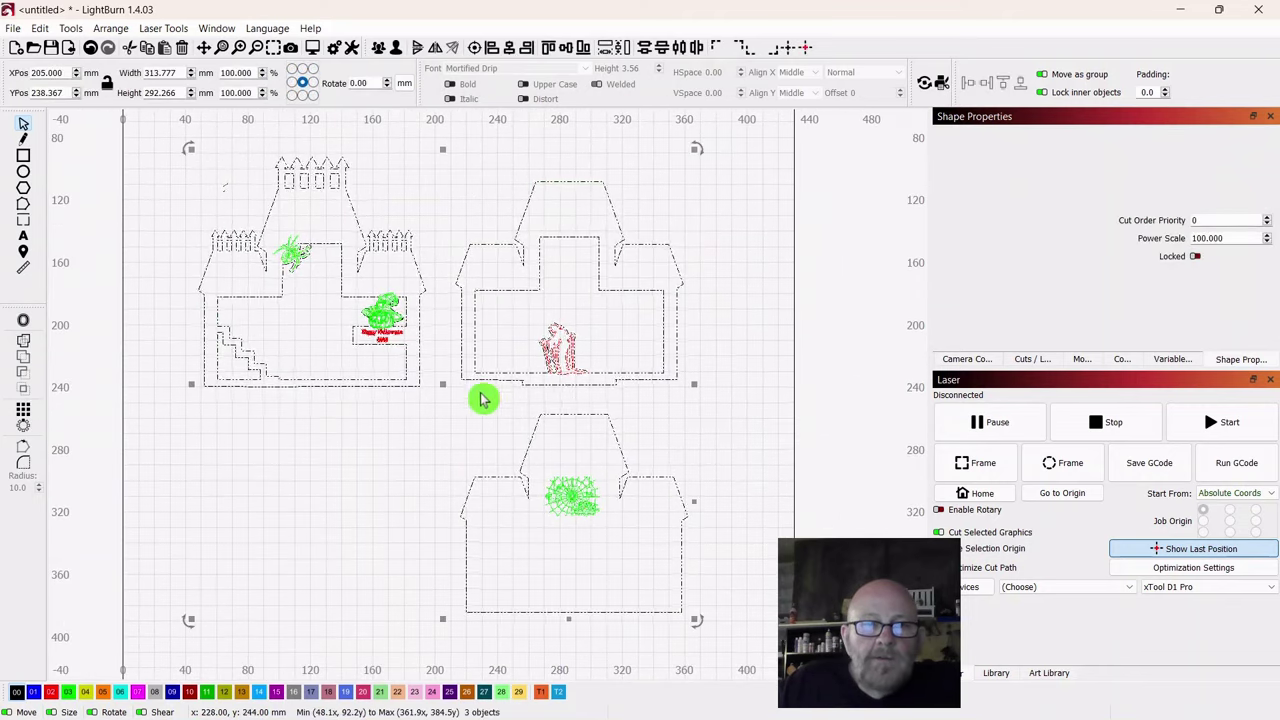
left_click_drag(442, 385, 392, 380)
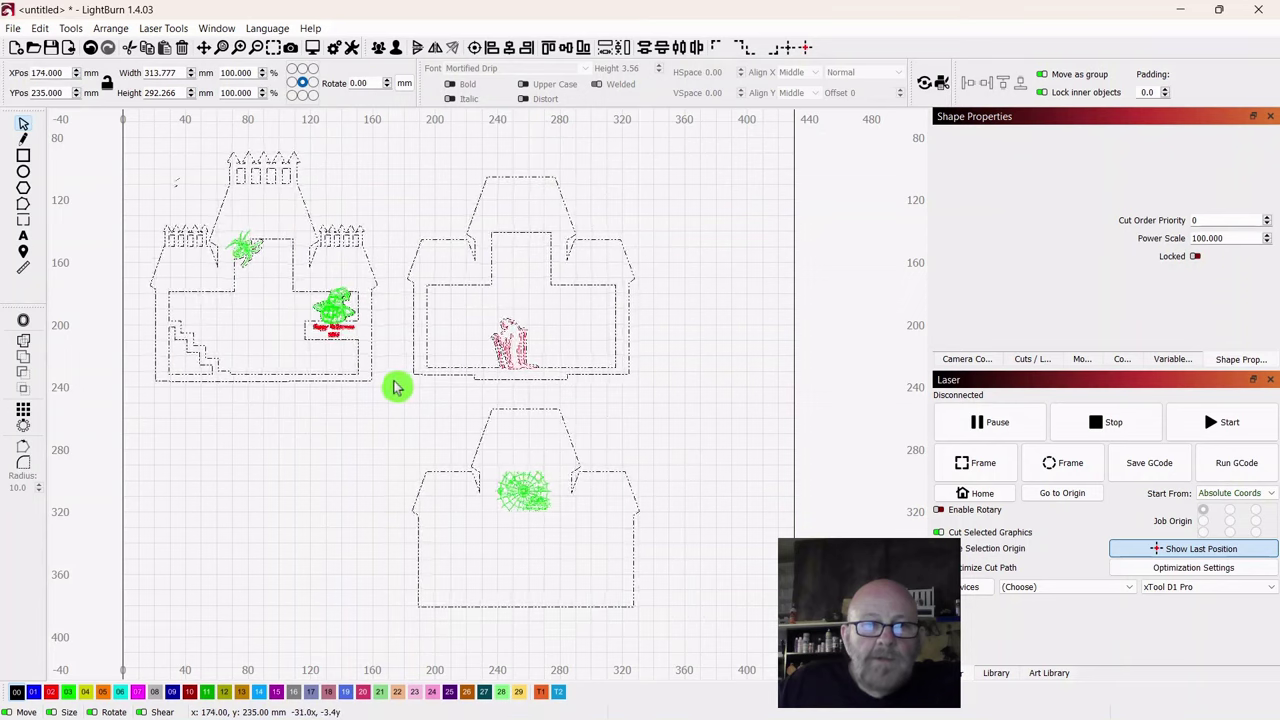
left_click(790, 410)
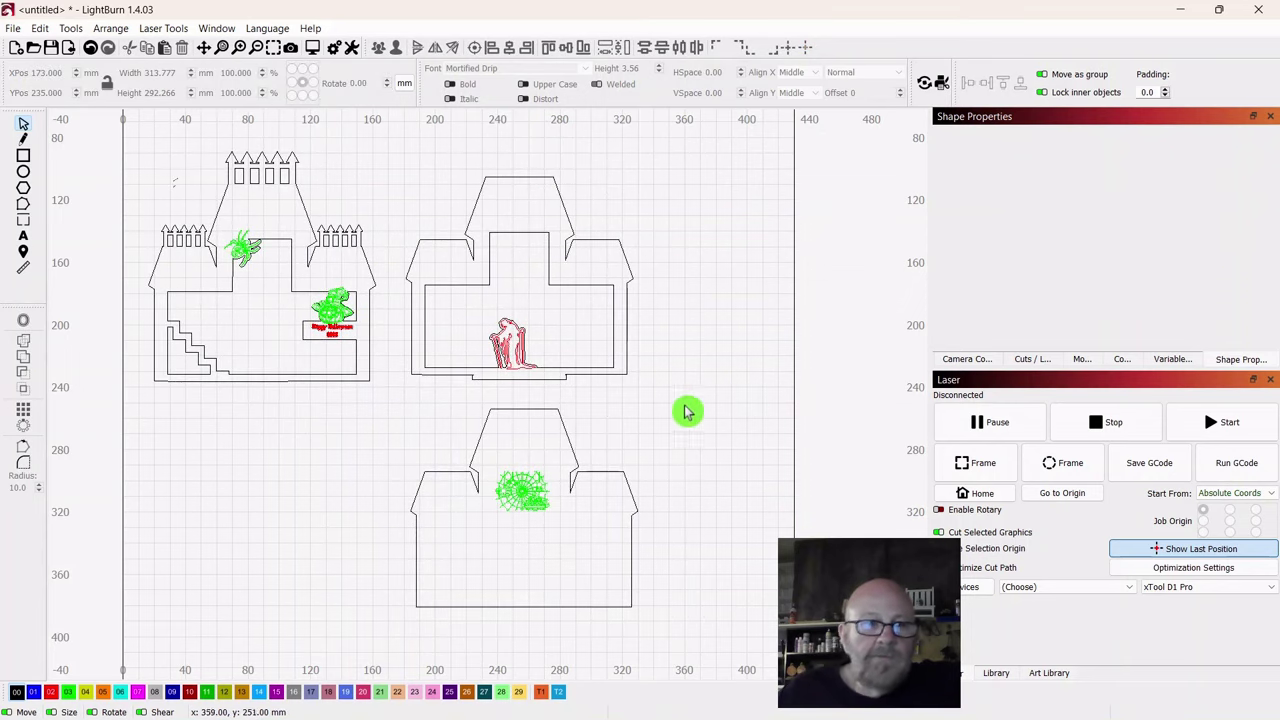
Step: Draw a base rectangle about 63 × 190 mm beside the houses and round its corners with a 10 mm radius
left_click(24, 157)
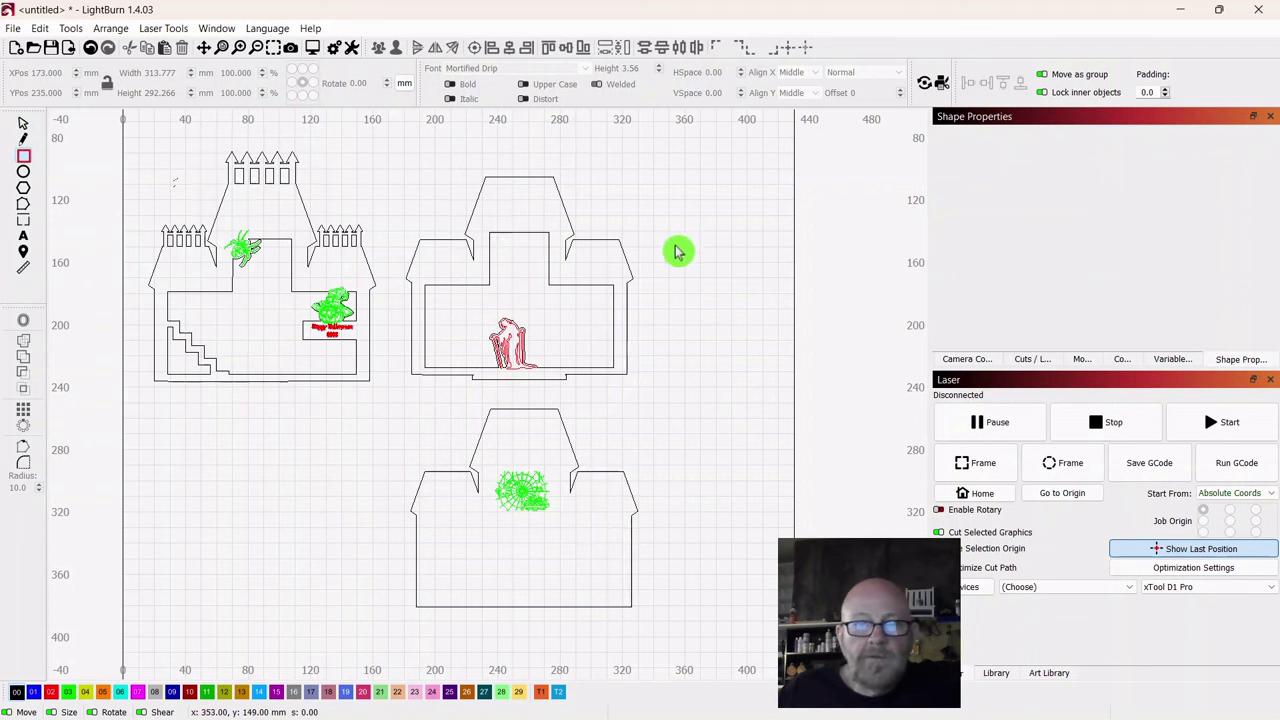
mouse_move(671, 259)
left_mouse_down()
mouse_move(731, 274)
mouse_move(754, 560)
mouse_move(769, 553)
left_mouse_up()
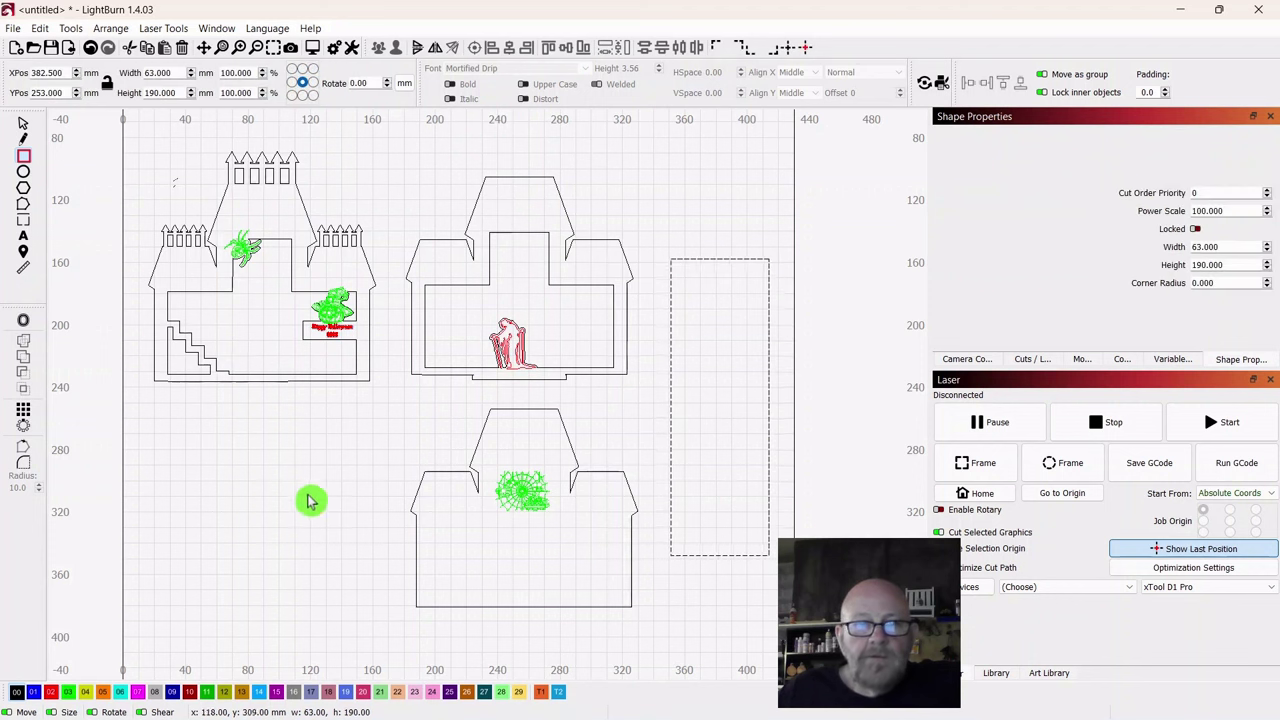
left_click(23, 128)
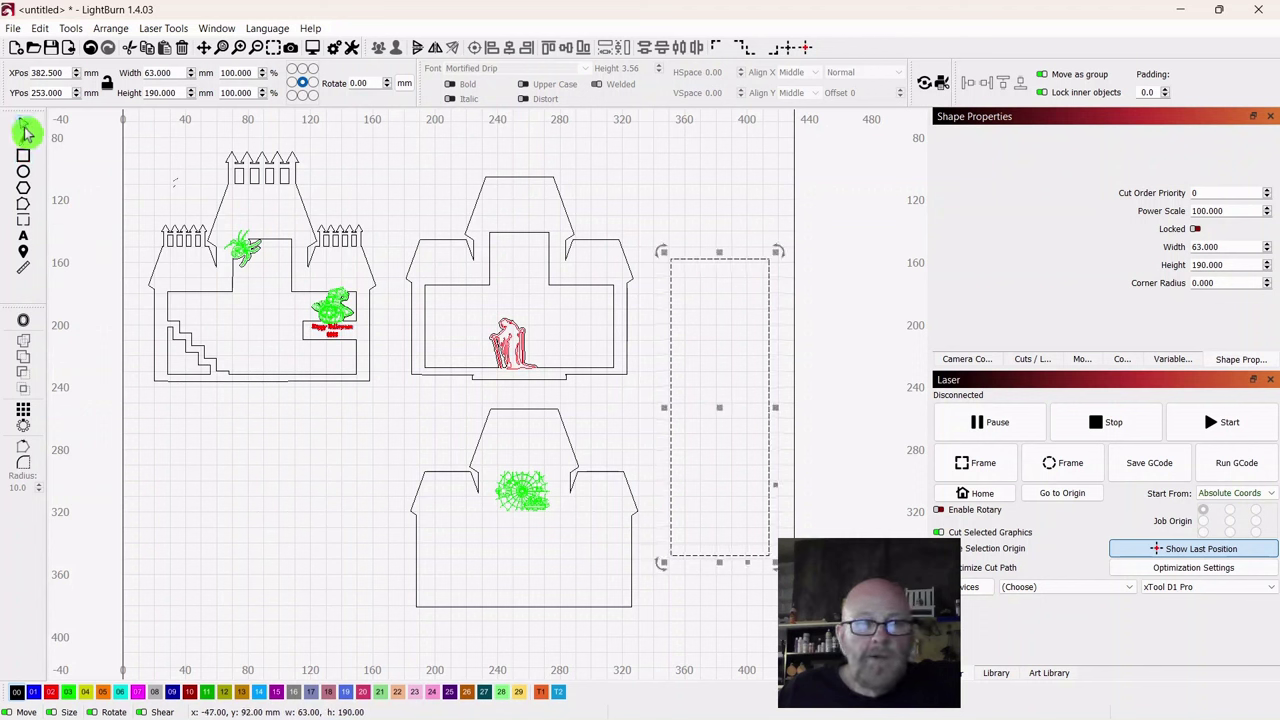
left_click(24, 466)
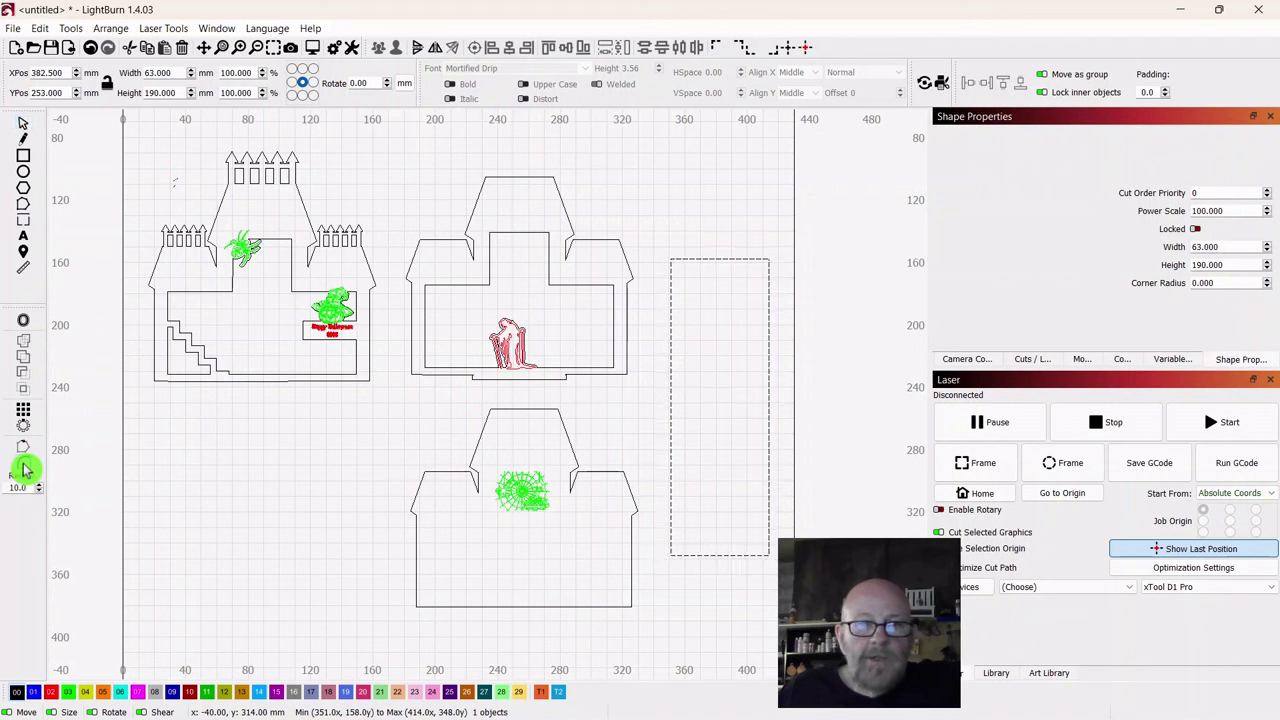
left_click(767, 259)
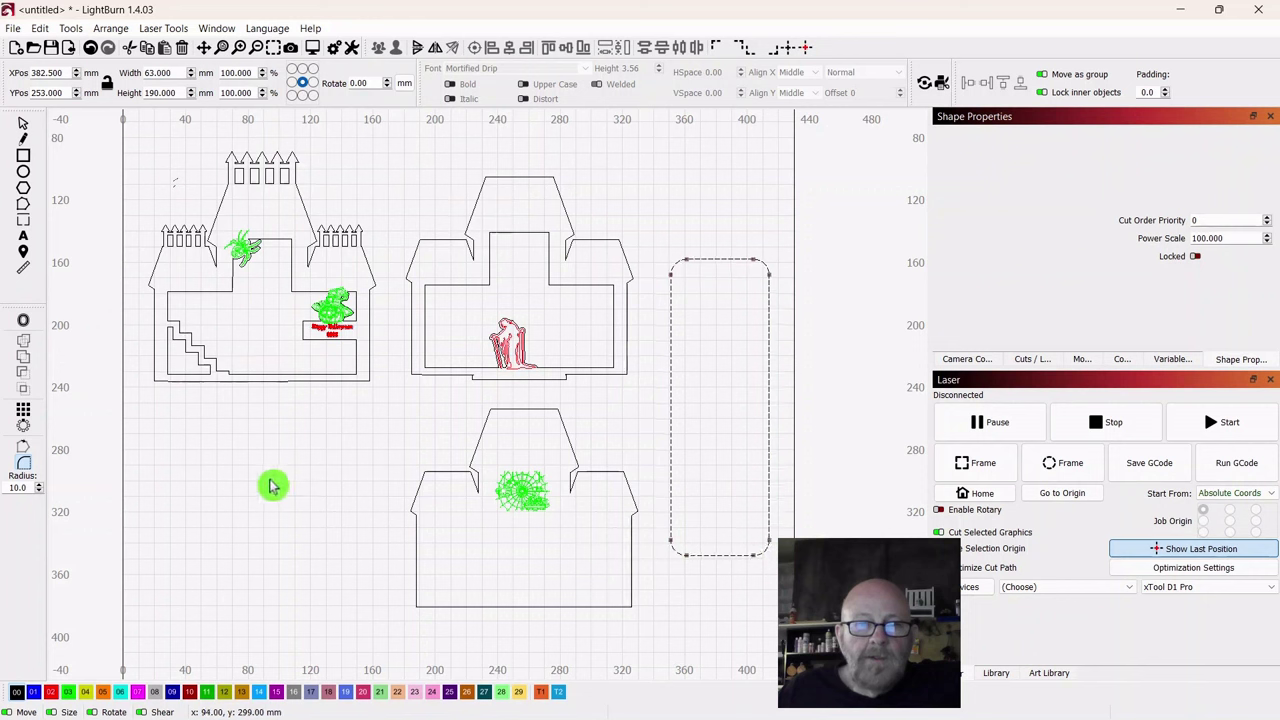
left_click(24, 128)
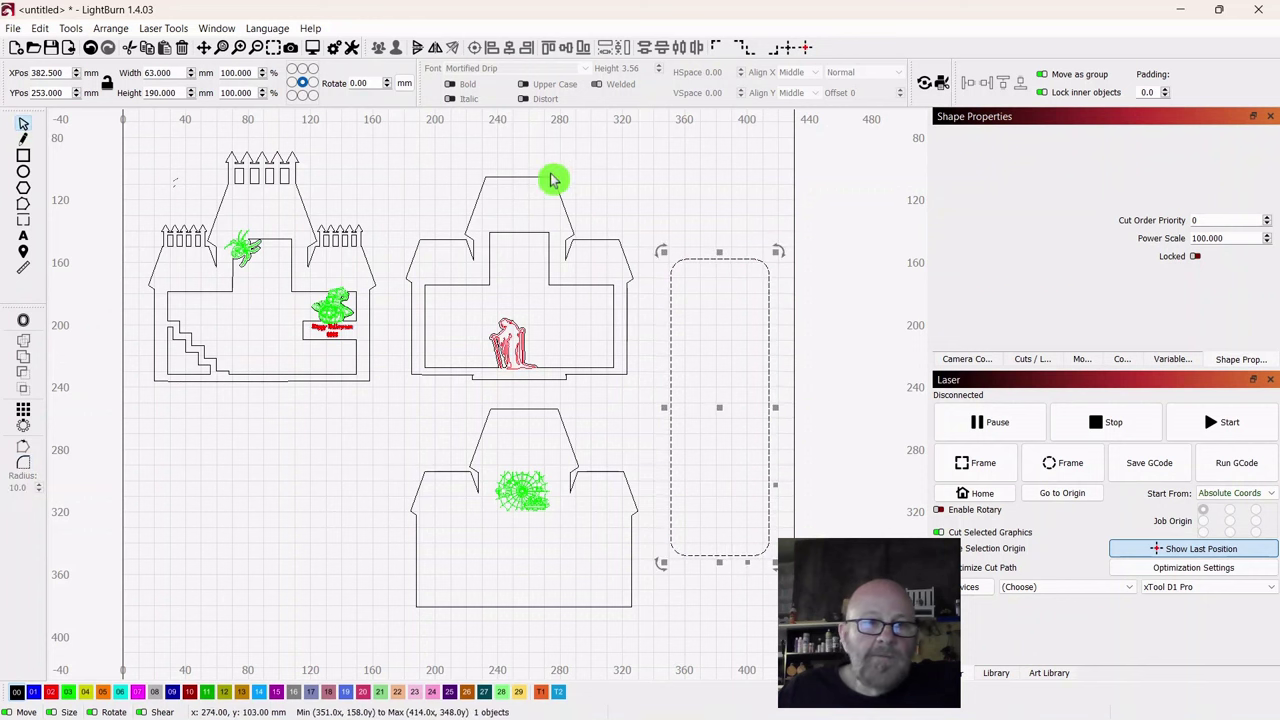
left_click(700, 172)
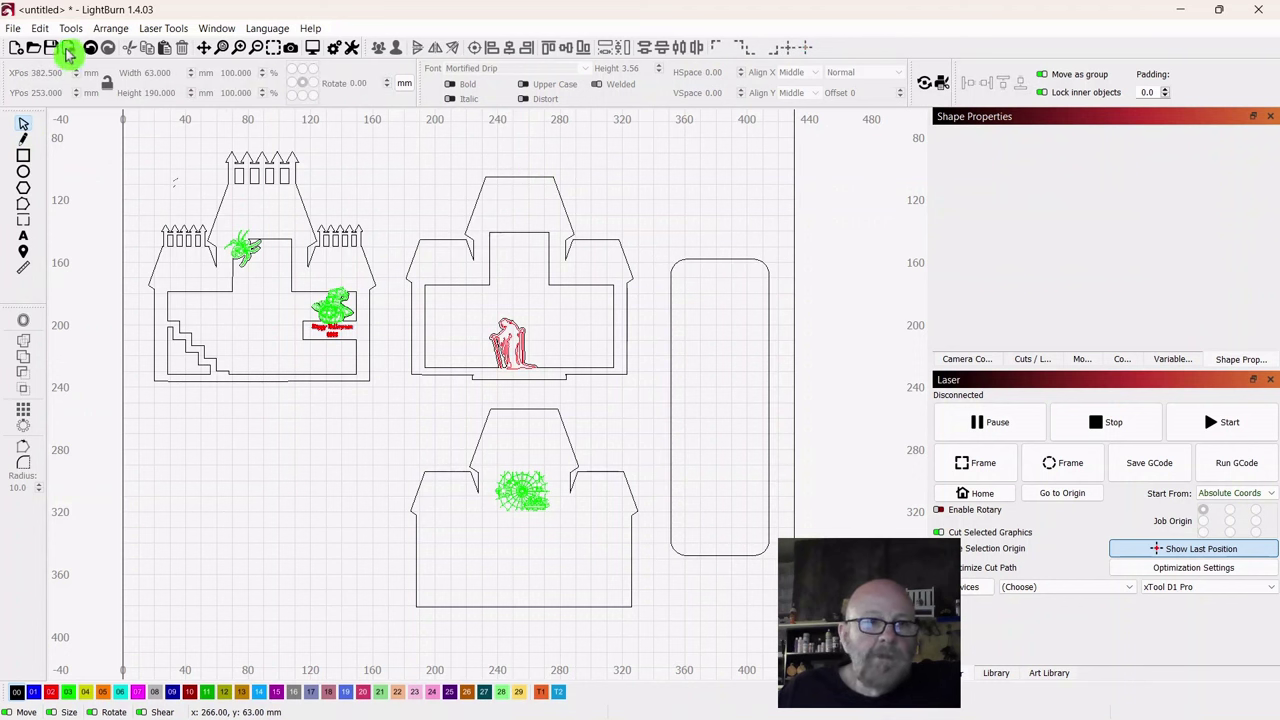
Step: Draw a narrow upright slot rectangle inside the rounded base and set it to 2.5 mm wide and 62 mm high
left_click(24, 157)
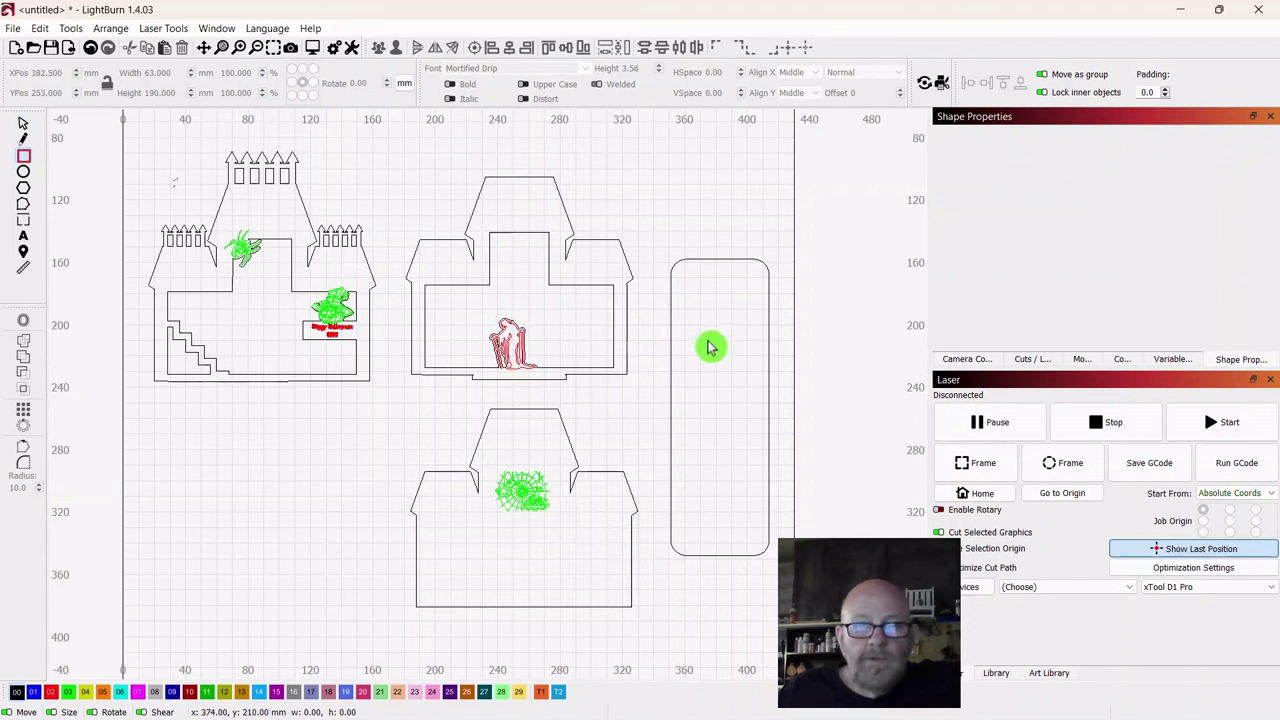
left_click_drag(708, 340, 716, 486)
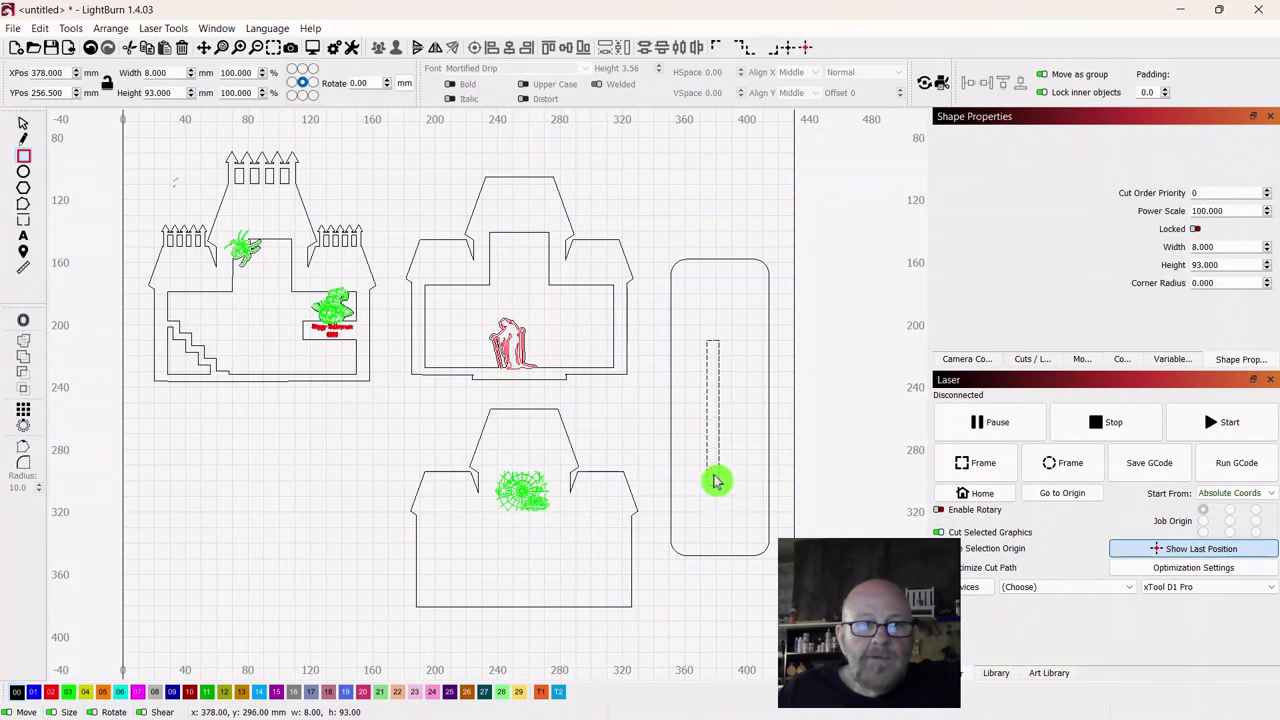
left_click(25, 127)
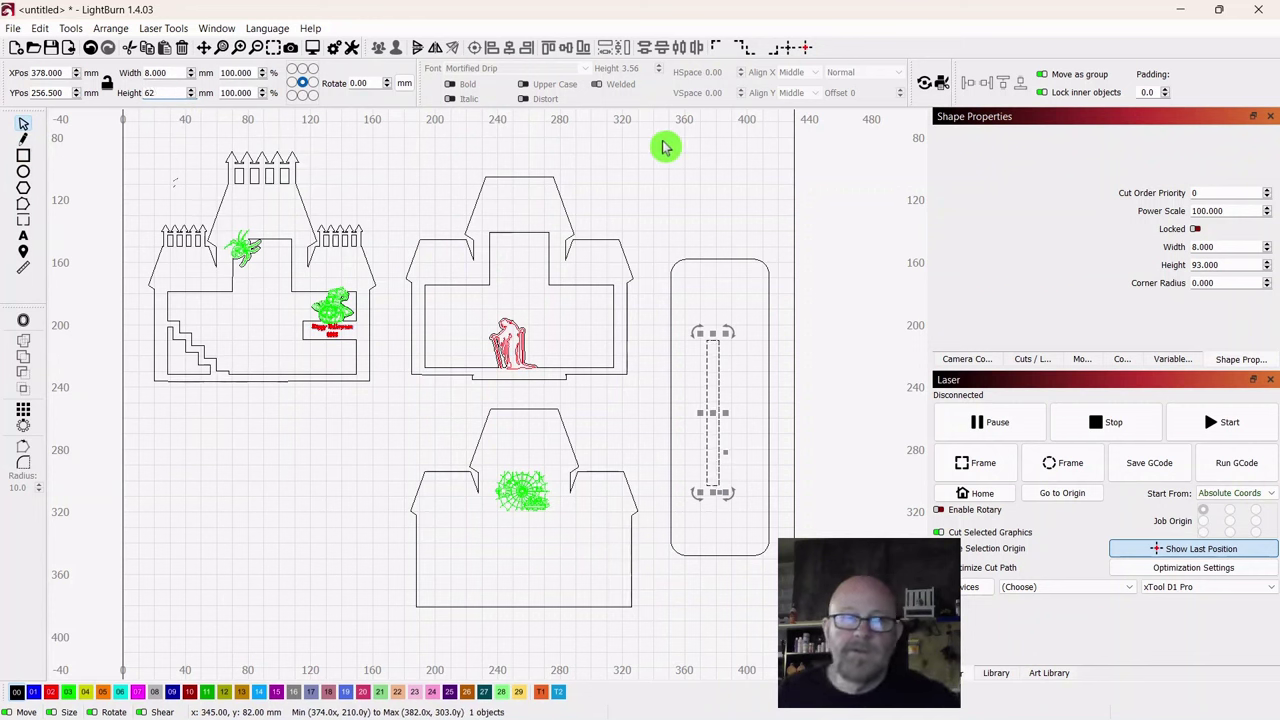
left_click(172, 76)
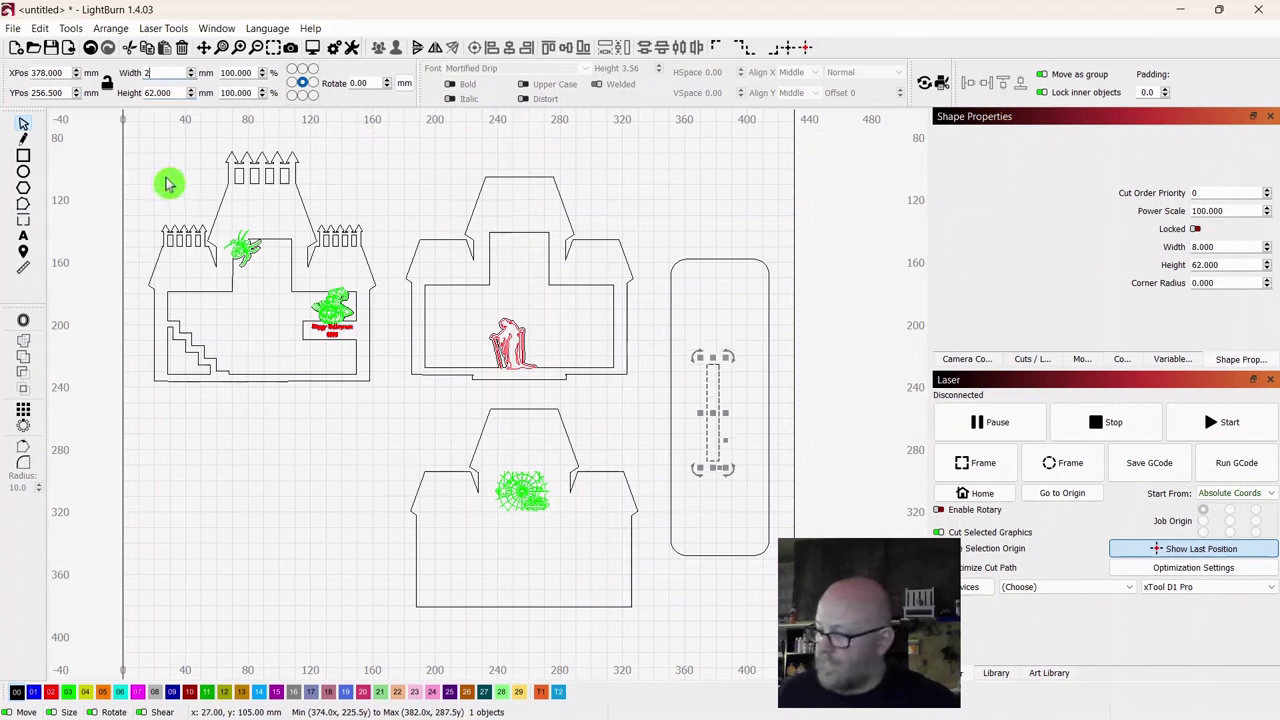
type("2.5")
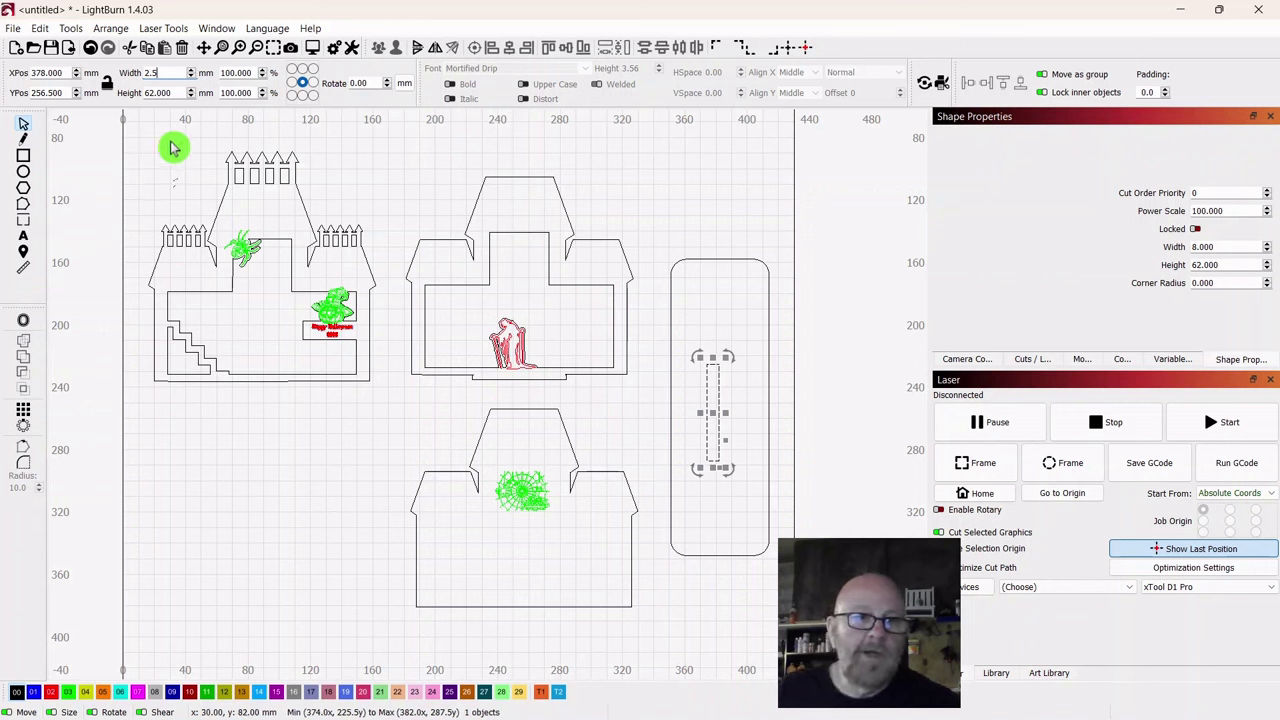
left_click(200, 157)
Step: Center the slot within the rounded base and group the two shapes
left_click(688, 405)
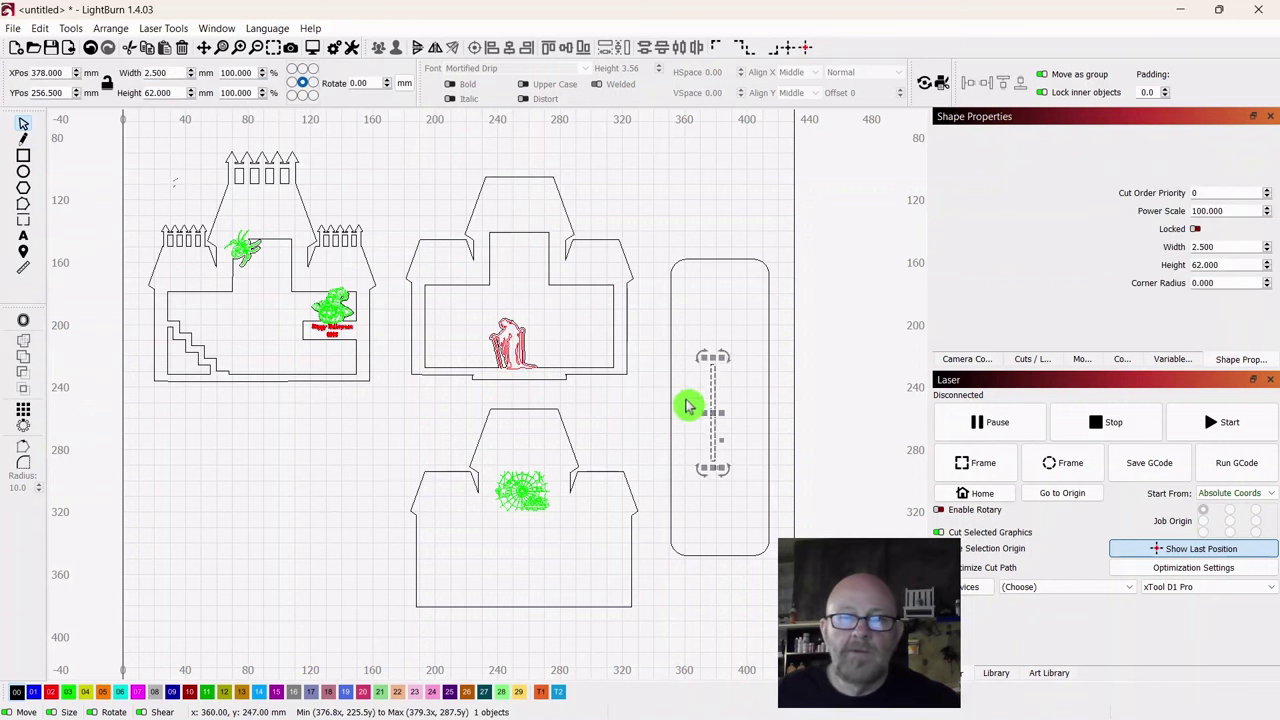
left_click(742, 260, "shift")
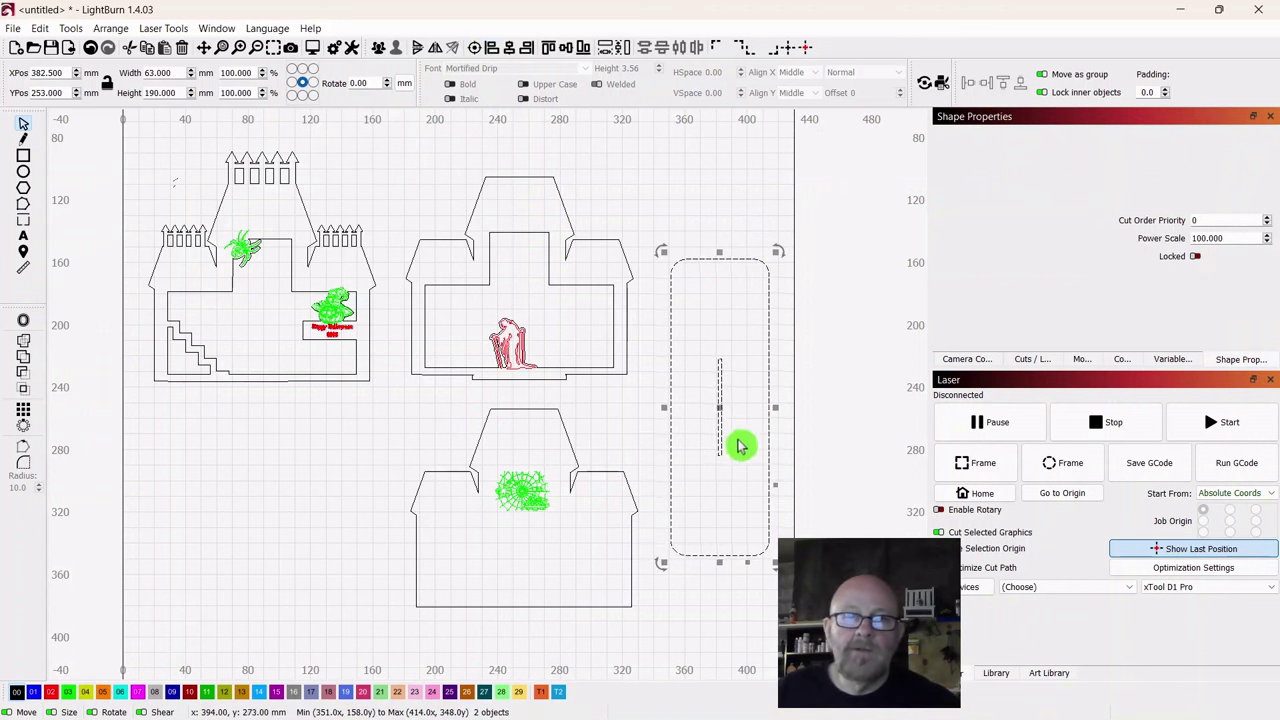
right_click(720, 408)
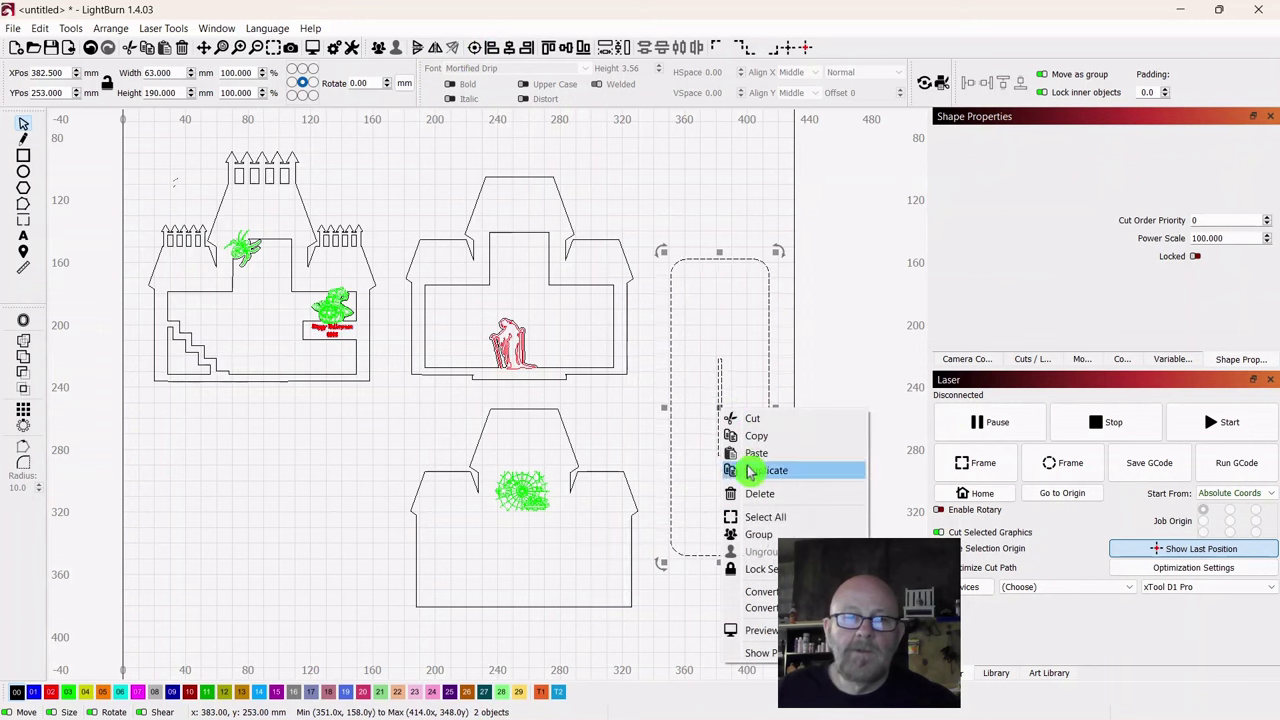
left_click(757, 536)
left_click(708, 140)
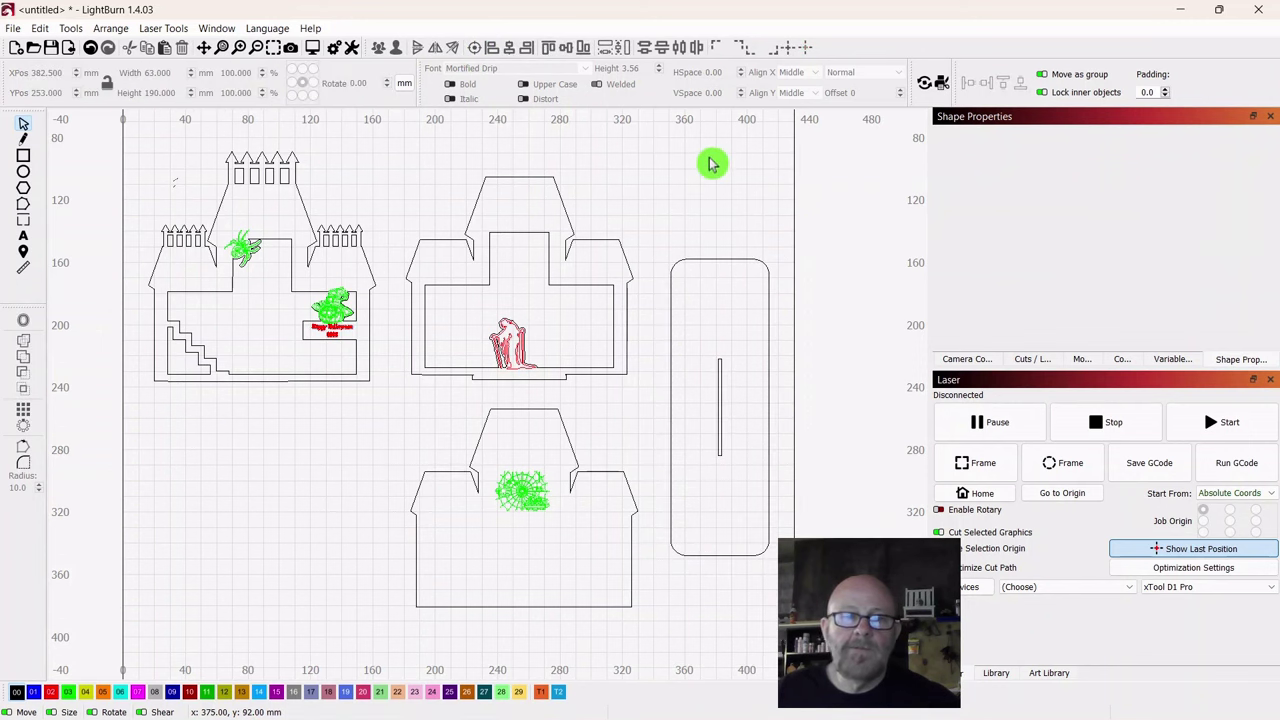
scroll(363, 459, "down", 1)
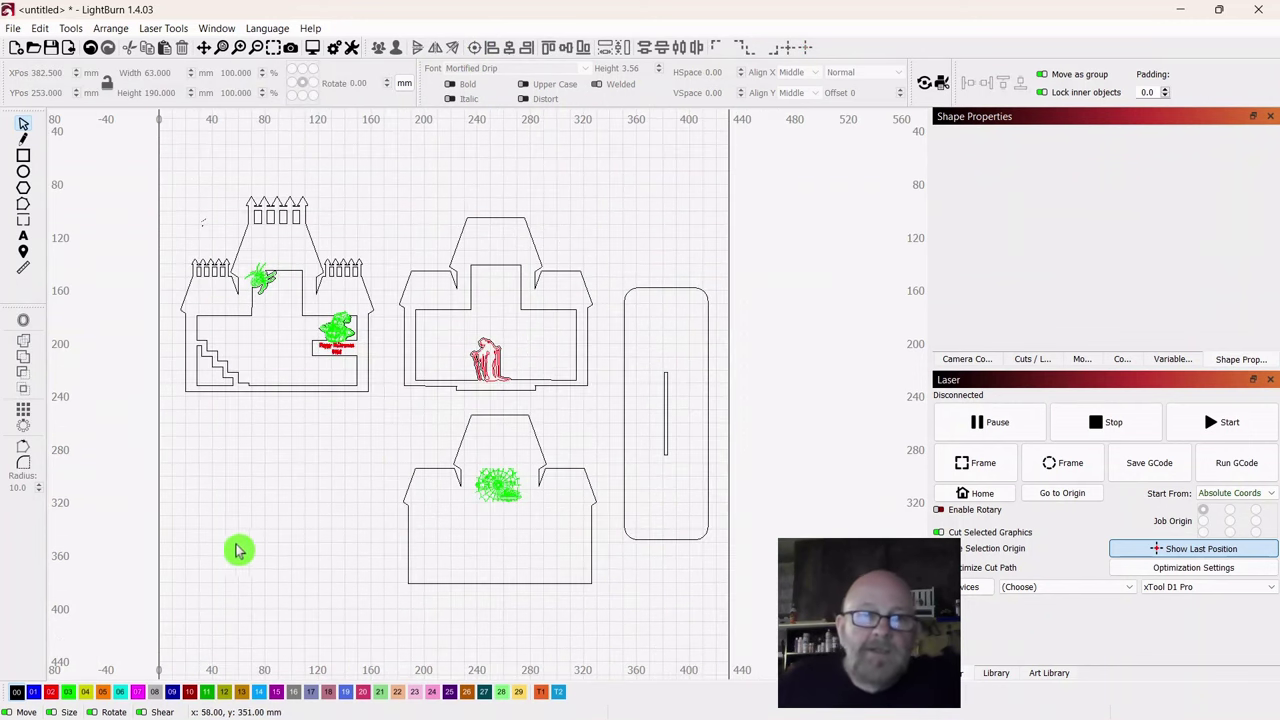
left_click_drag(263, 531, 359, 523)
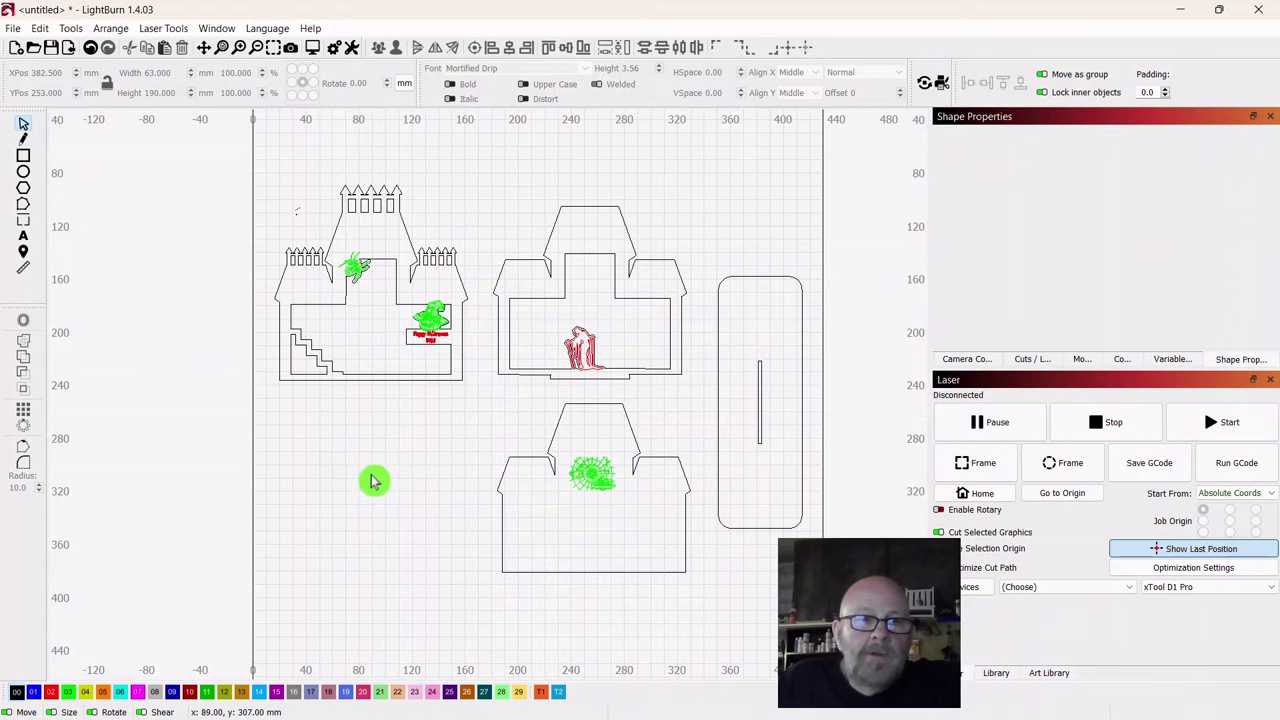
scroll(370, 483, "down", 1)
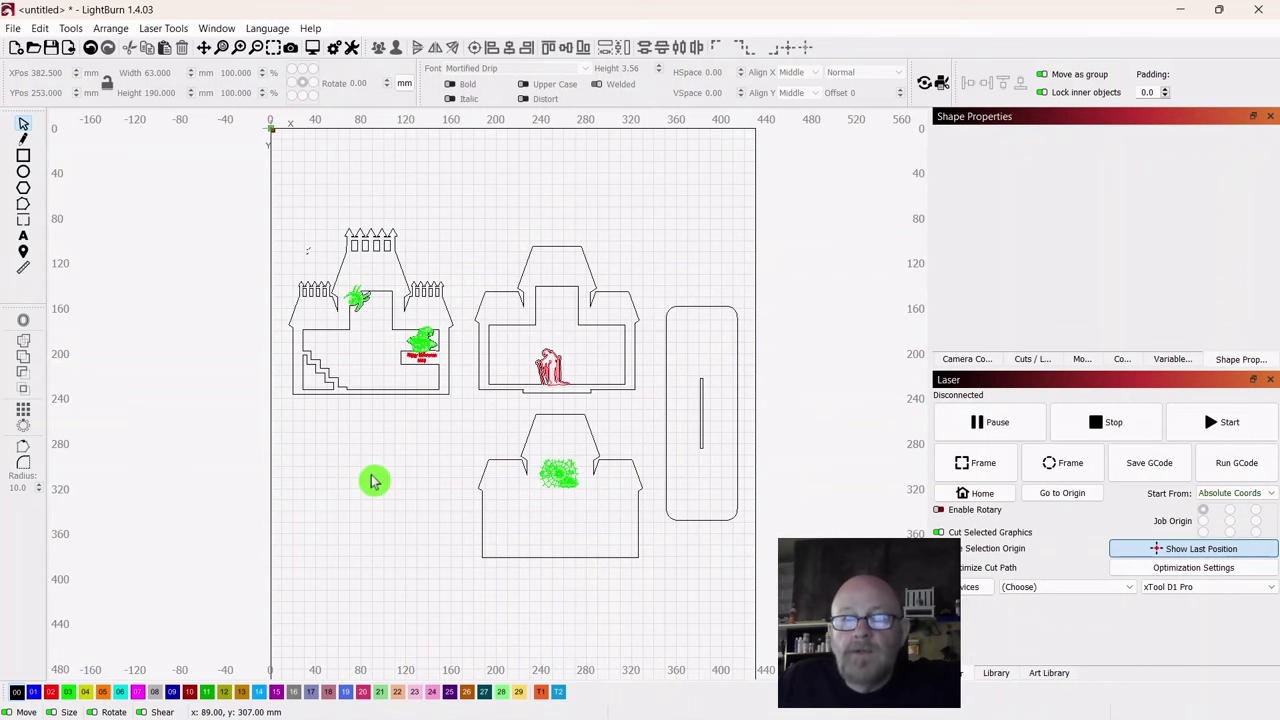